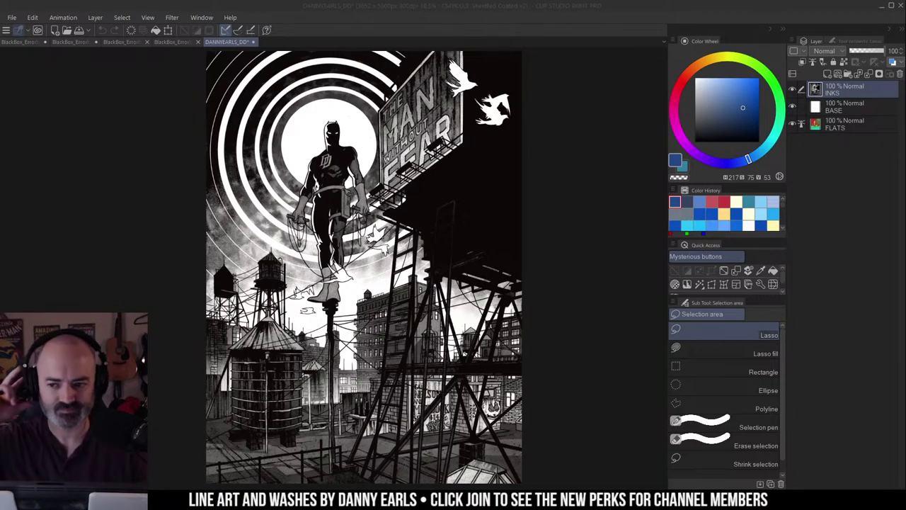
Step: Add a new raster layer above the INKS layer and set the drawing colour to bright red
scroll(441, 172, up, 3)
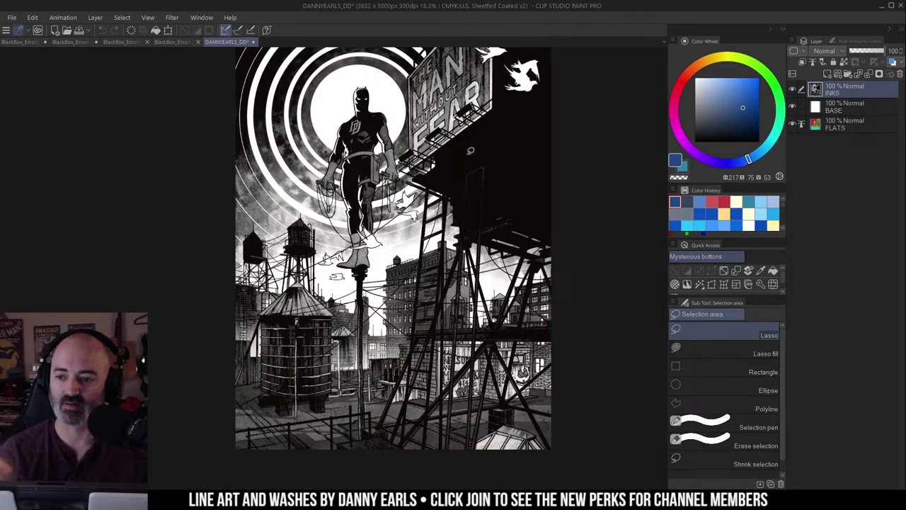
drag(532, 147, 541, 126)
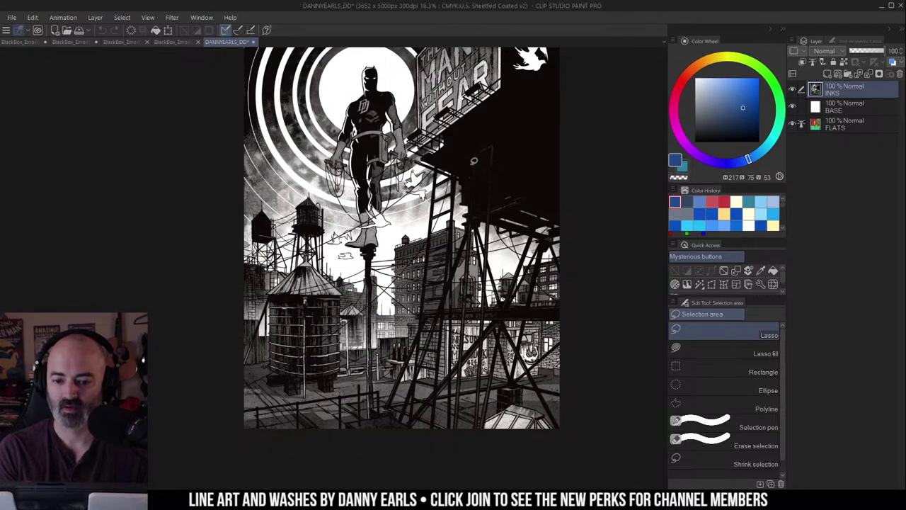
scroll(519, 203, up, 2)
drag(519, 203, 525, 201)
key(b)
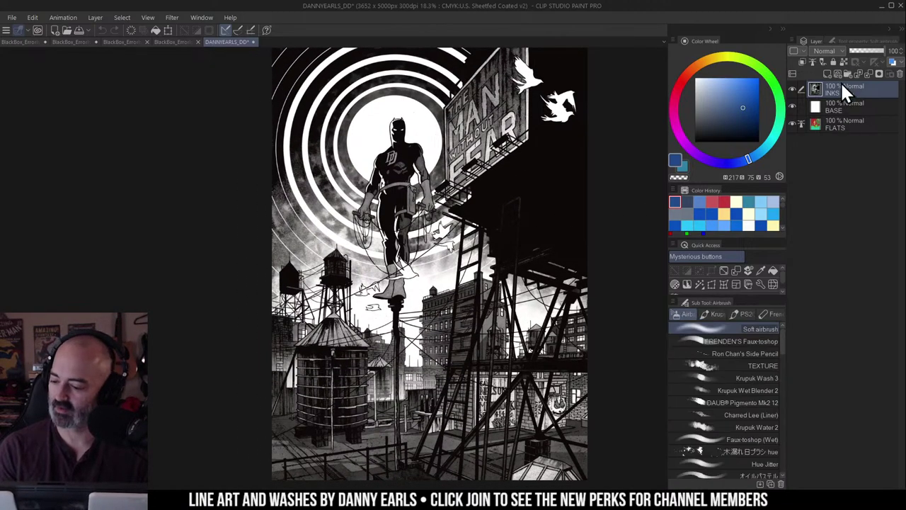
click(827, 73)
click(679, 86)
click(749, 78)
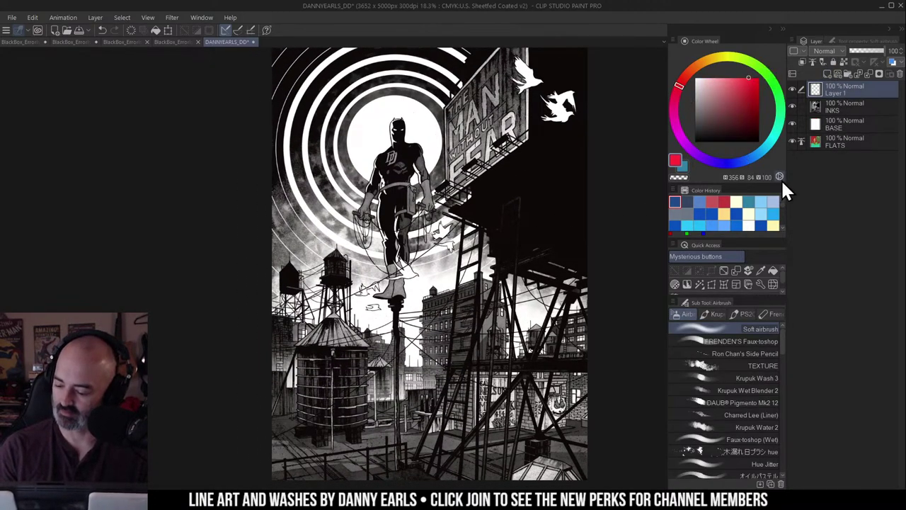
Step: Try a red zigzag stroke over the billboard with the Crow Quill brush and undo it
scroll(783, 354, down, 2)
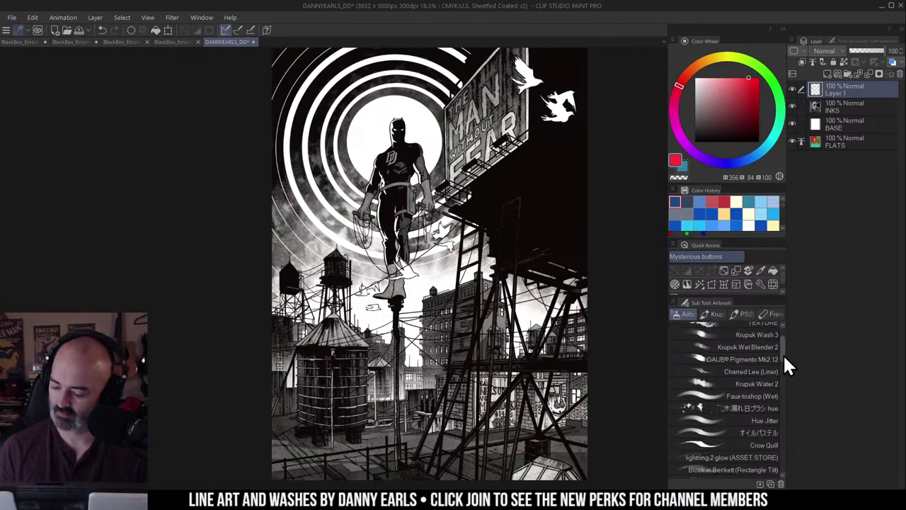
click(770, 436)
drag(475, 117, 455, 227)
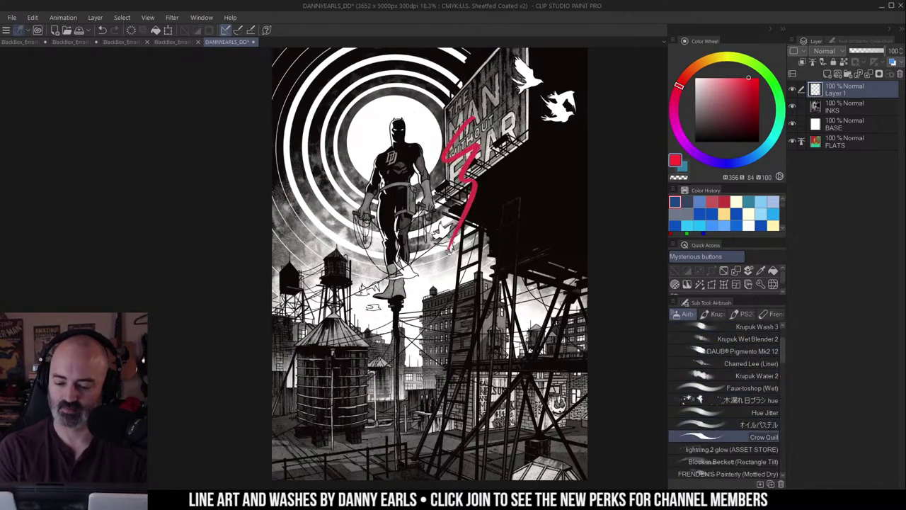
key(ctrl+z)
drag(499, 169, 497, 173)
Step: Try a green and a yellow zigzag stroke across the billboard and hero, undoing each one
drag(740, 106, 760, 97)
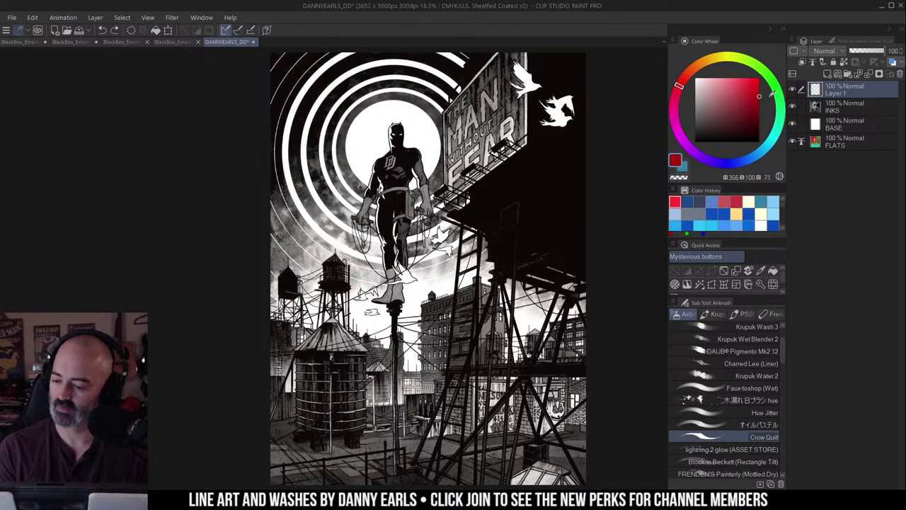
click(770, 78)
drag(483, 114, 433, 257)
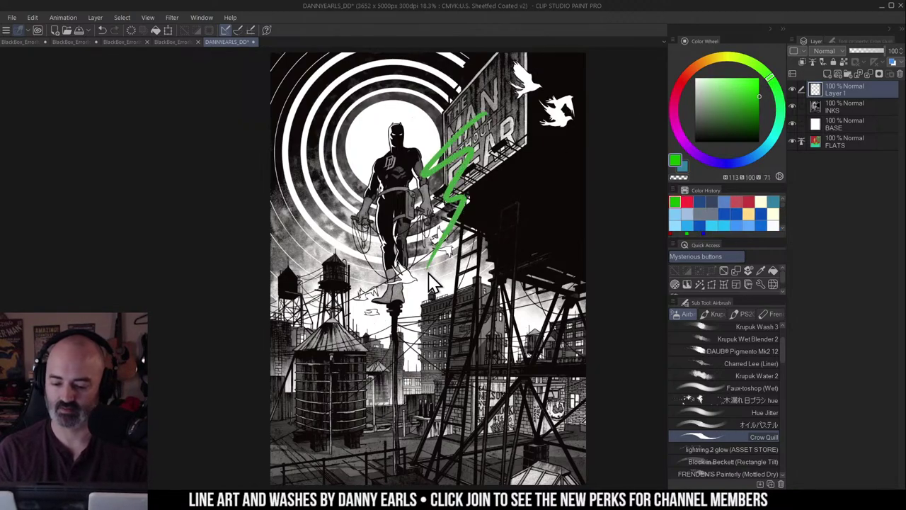
key(ctrl+z)
click(723, 56)
mouse_move(479, 99)
mouse_down()
mouse_move(487, 181)
mouse_move(425, 280)
mouse_up()
key(ctrl+z)
Step: Set the drawing colour to bright blue (H 209, S 100, V 100), testing it with a zigzag stroke that is undone
click(755, 155)
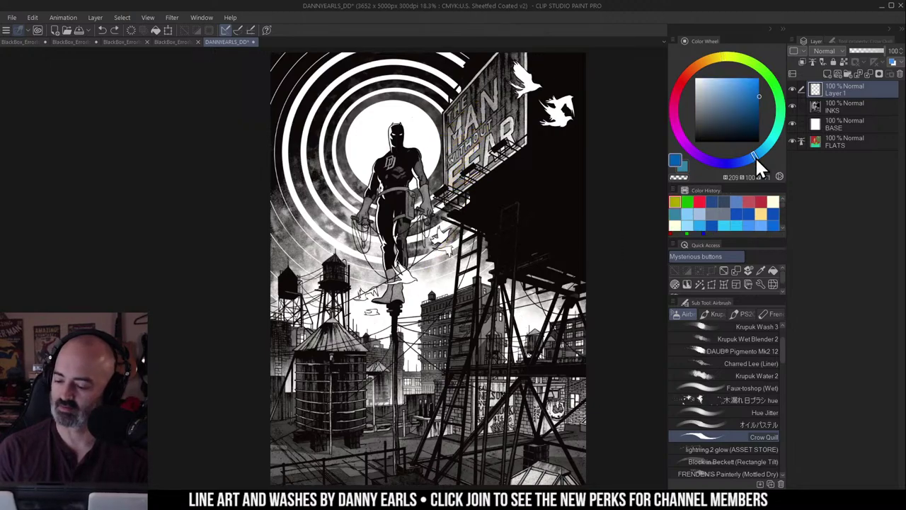
click(759, 78)
mouse_move(471, 116)
mouse_down()
mouse_move(403, 190)
mouse_move(442, 290)
mouse_up()
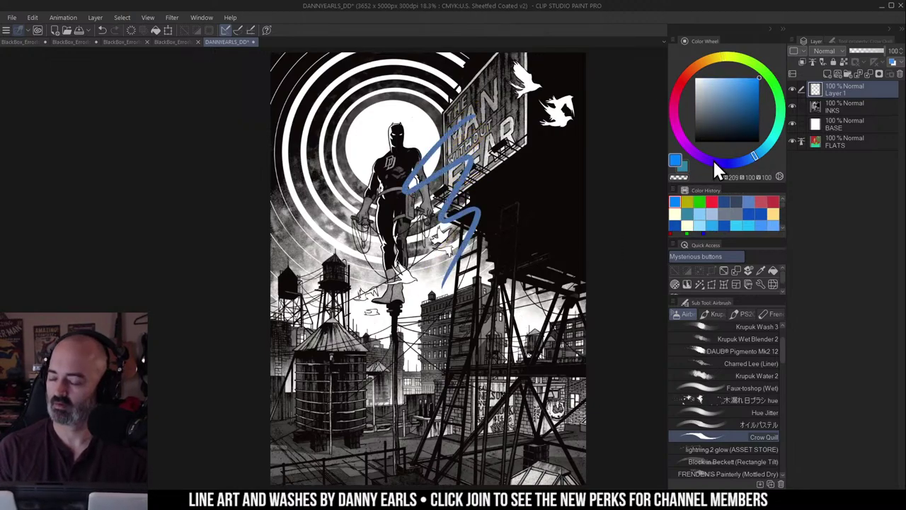
key(ctrl+z)
Step: Try a blue stroke along the billboard's upper edge with the Krupuk Wash 3 brush and undo it
drag(455, 194, 446, 197)
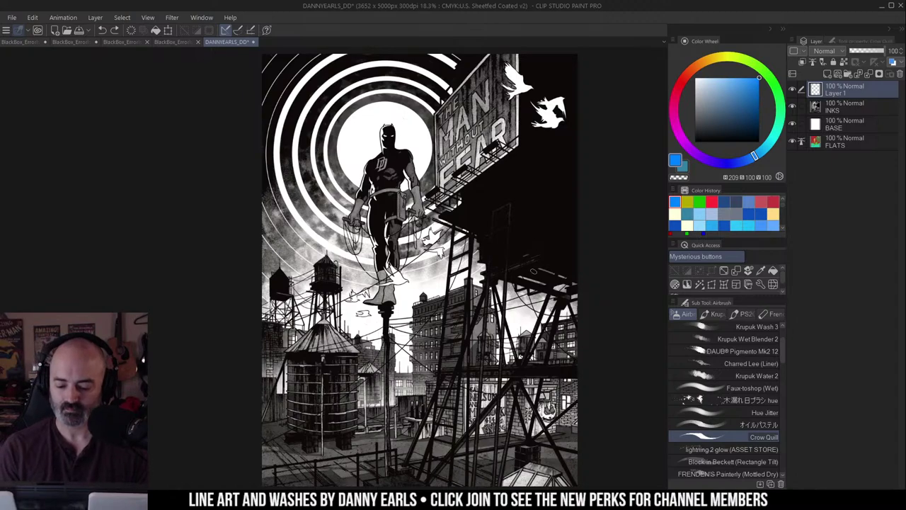
drag(504, 194, 485, 175)
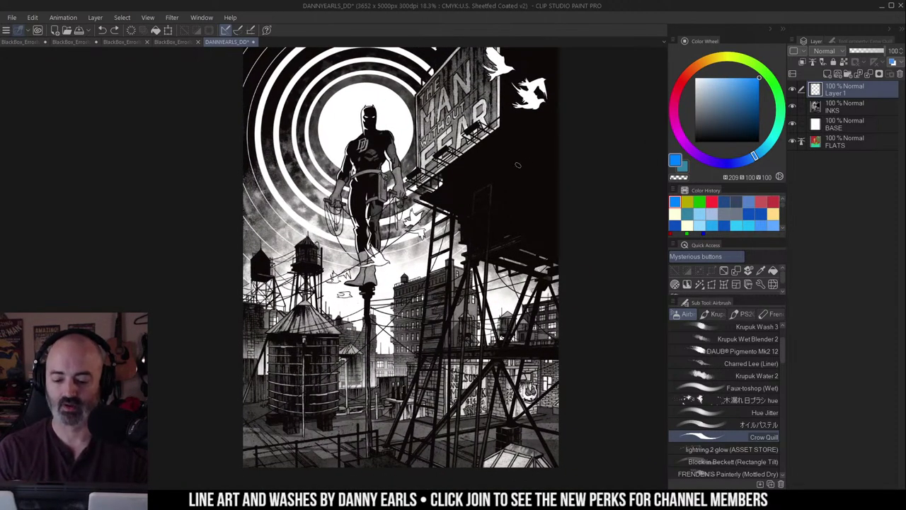
mouse_move(525, 173)
mouse_down()
mouse_move(527, 197)
mouse_move(544, 165)
mouse_move(513, 188)
mouse_up()
scroll(515, 138, down, 2)
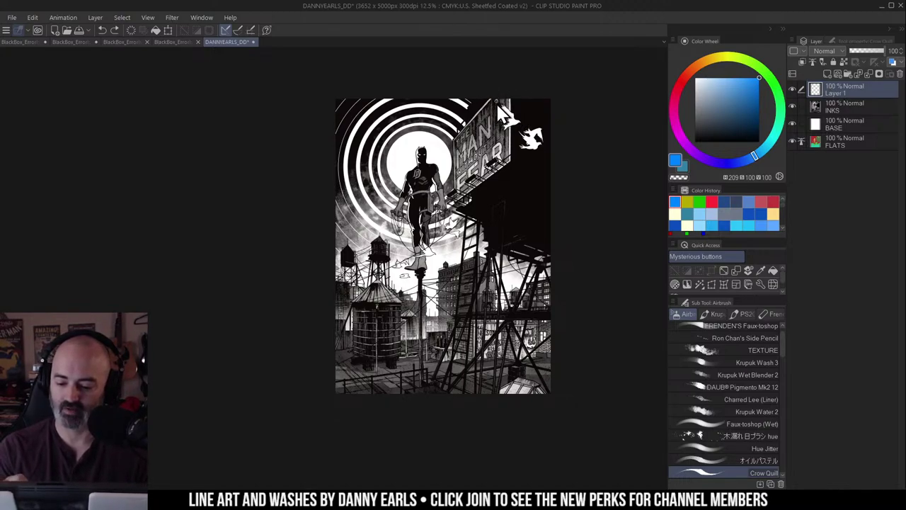
click(779, 338)
scroll(771, 354, up, 1)
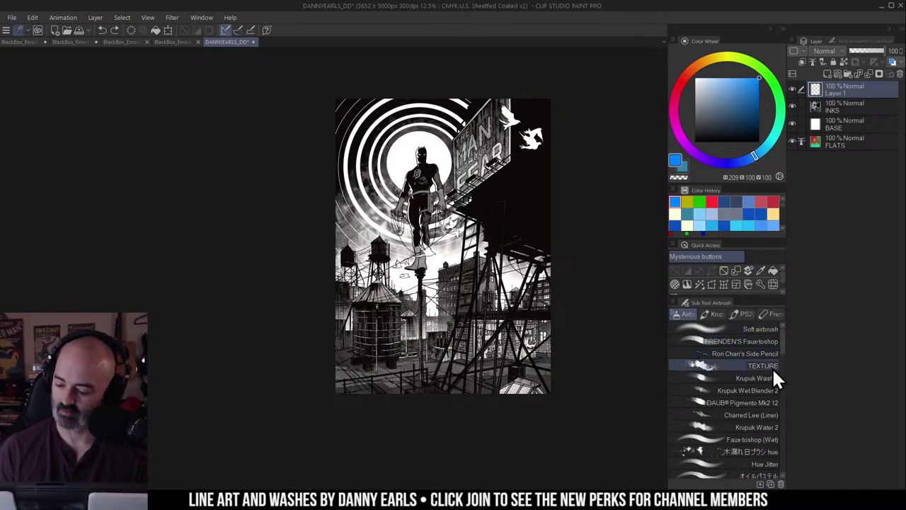
click(770, 376)
drag(494, 98, 496, 113)
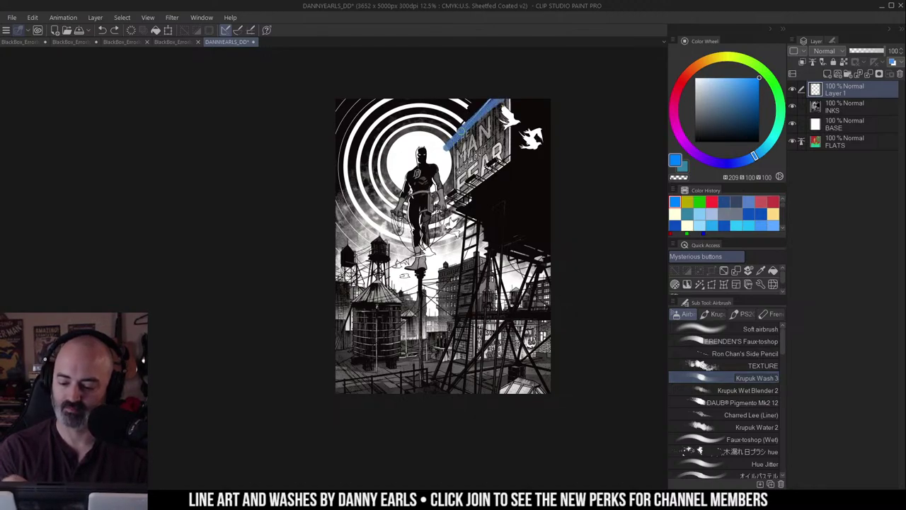
key(ctrl+z)
Step: Outline and hatch the billboard side and lower rooftops and circle the hero's torso with FRENDEN'S Faux-toshop brush, clearing all marks at the end
click(764, 342)
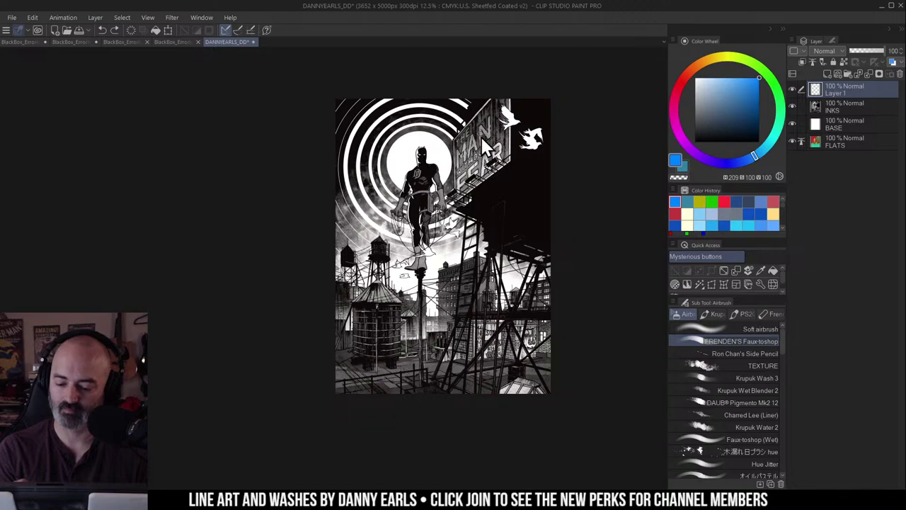
mouse_move(503, 97)
mouse_down()
mouse_move(457, 135)
mouse_move(464, 277)
mouse_move(363, 292)
mouse_move(435, 391)
mouse_move(540, 218)
mouse_move(515, 98)
mouse_move(474, 272)
mouse_move(528, 379)
mouse_up()
drag(444, 298, 344, 300)
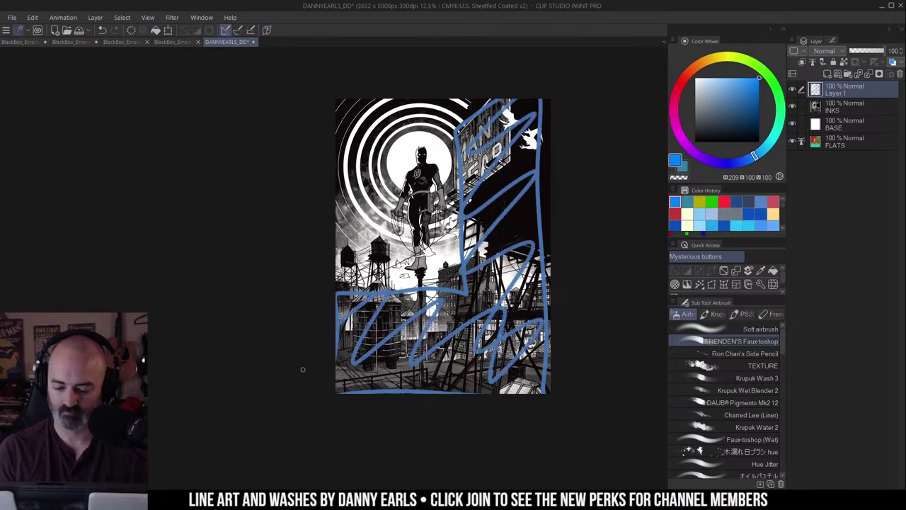
mouse_move(405, 100)
mouse_down()
mouse_move(359, 176)
mouse_move(425, 117)
mouse_move(405, 252)
mouse_up()
key(ctrl+z)
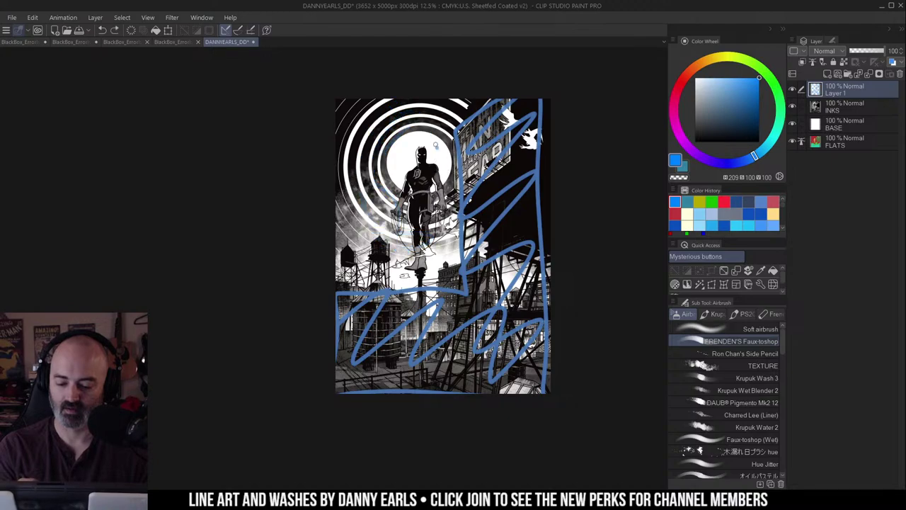
drag(433, 146, 424, 145)
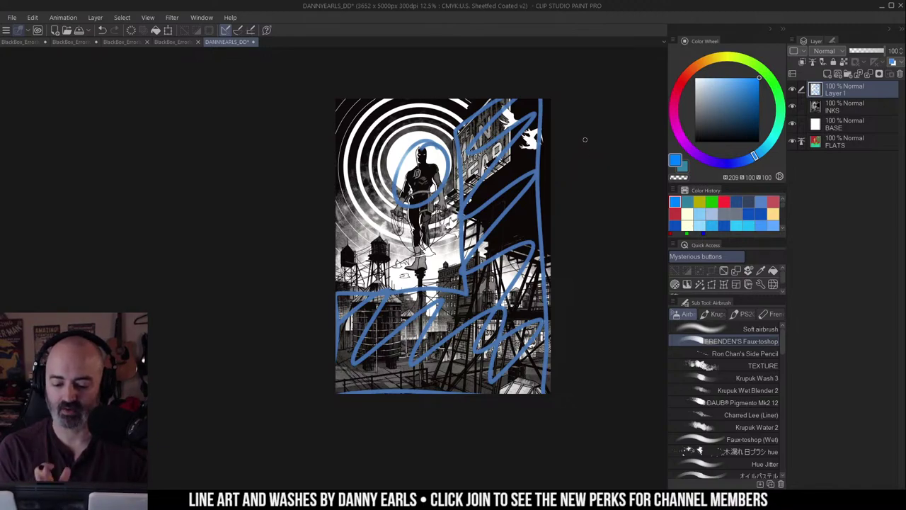
key(Delete)
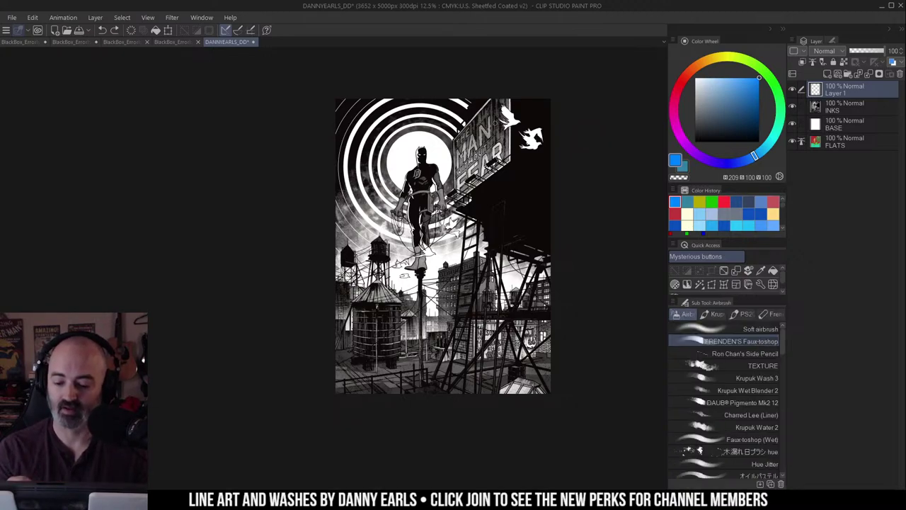
Step: Mark the dark billboard and rooftop area and circle the white disc behind the hero in blue, undoing each mark
mouse_move(500, 105)
mouse_down()
mouse_move(459, 186)
mouse_move(468, 373)
mouse_move(378, 386)
mouse_move(341, 374)
mouse_up()
key(ctrl+z)
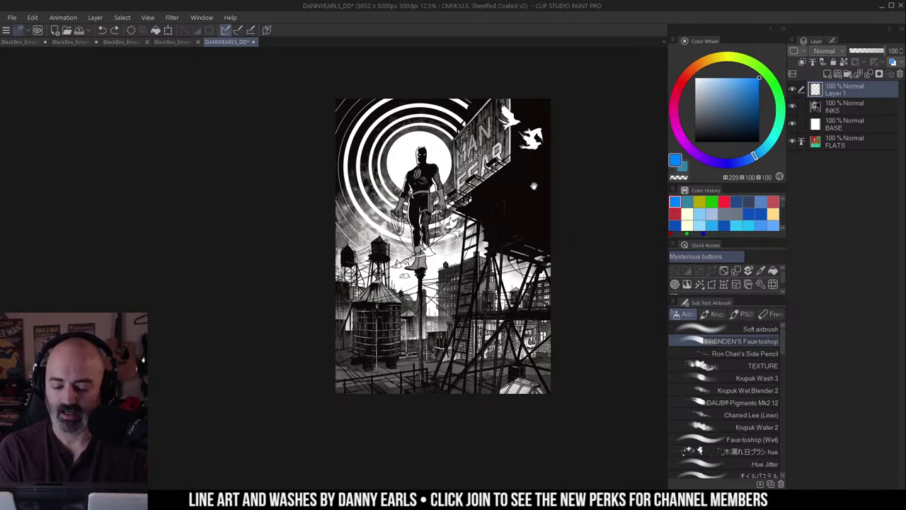
drag(534, 186, 530, 183)
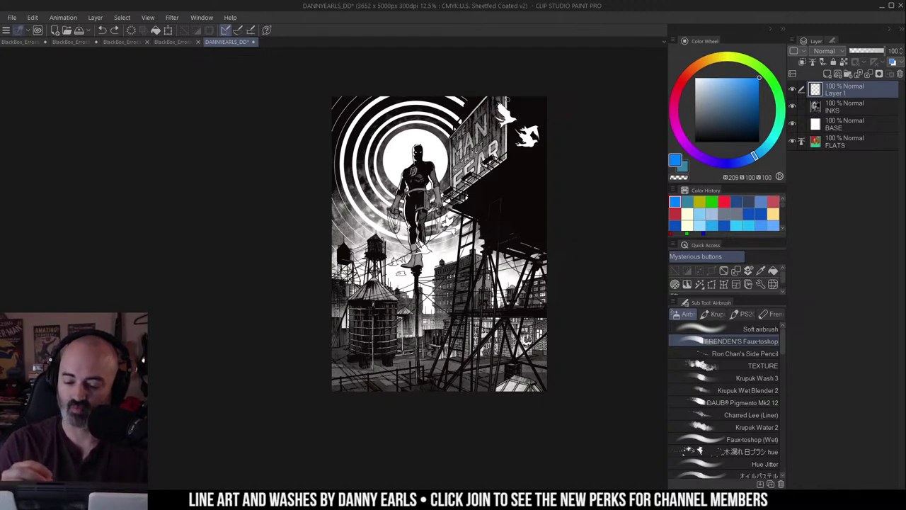
mouse_move(436, 137)
mouse_down()
mouse_move(384, 154)
mouse_move(414, 128)
mouse_up()
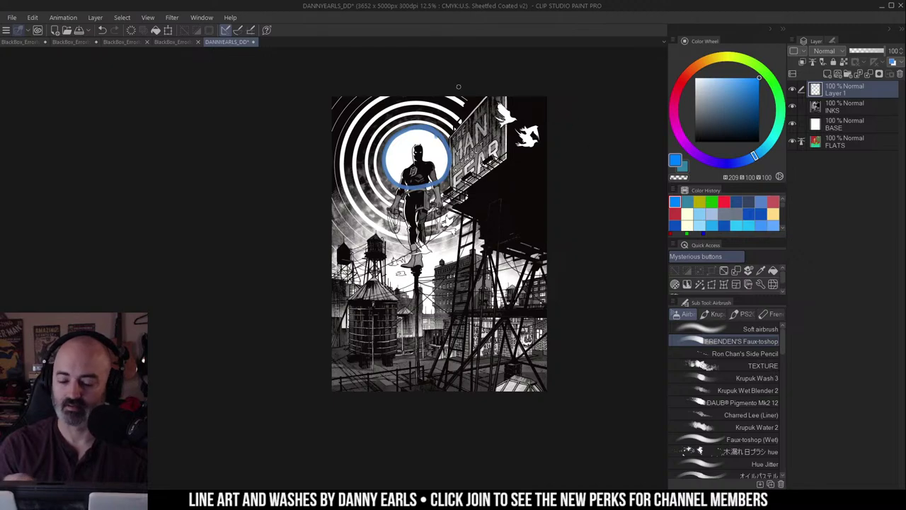
key(ctrl+z)
key(ctrl+z)
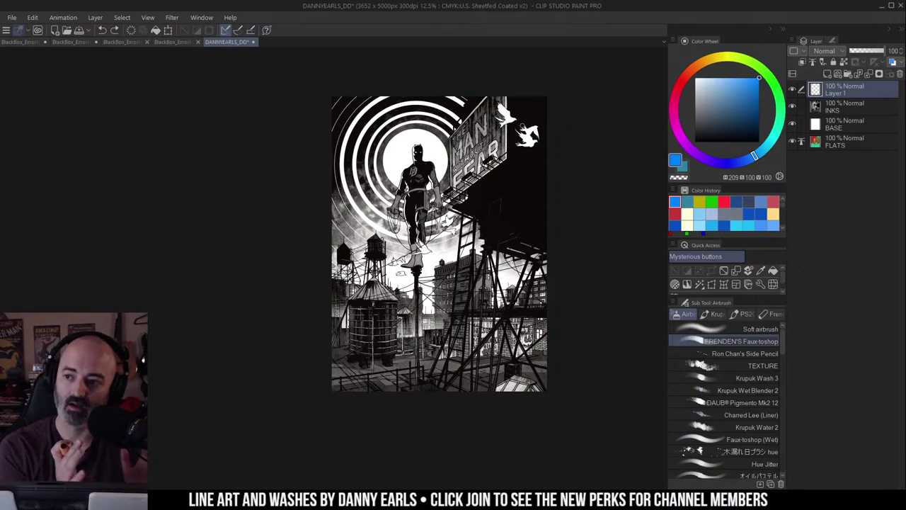
Step: Try a blue fill on the new layer and undo it
key(g)
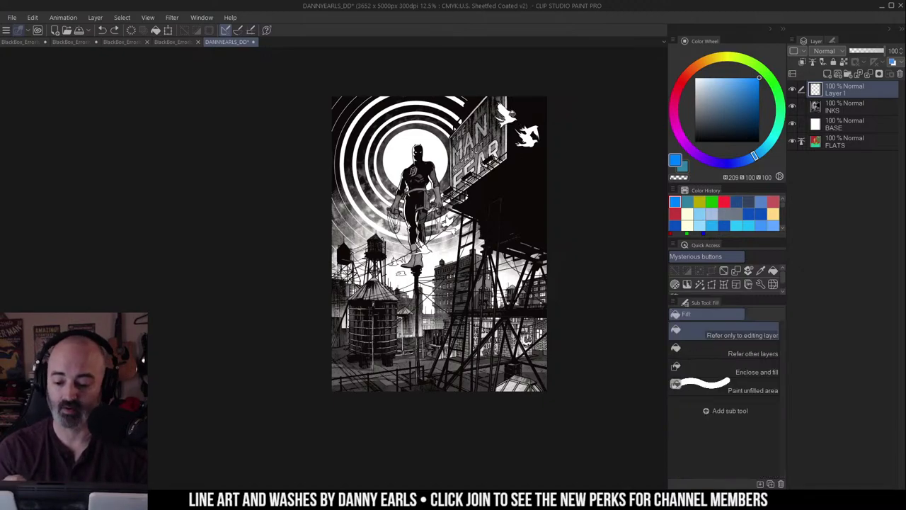
click(479, 186)
key(ctrl+z)
Step: Outline the solid black area beside and below the billboard in blue with the brush and undo it
key(b)
mouse_move(507, 100)
mouse_down()
mouse_move(507, 169)
mouse_move(542, 256)
mouse_move(544, 96)
mouse_up()
drag(570, 225, 571, 243)
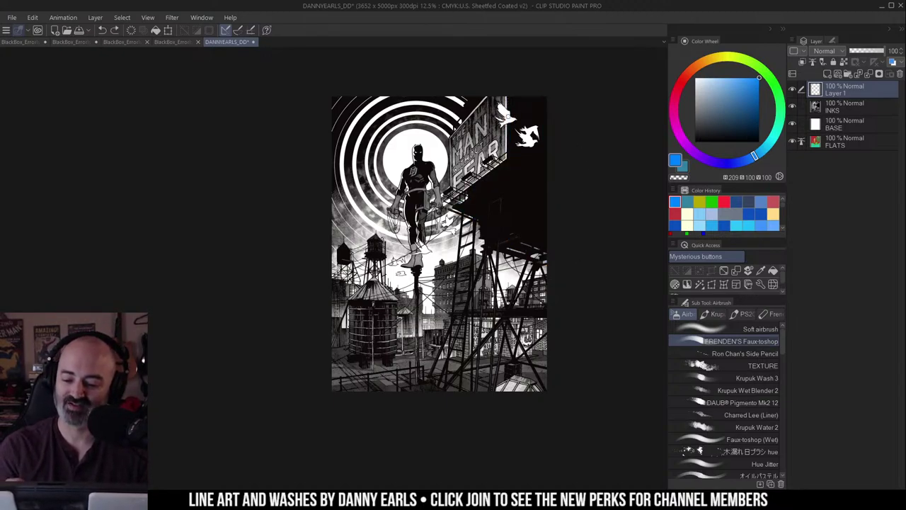
mouse_move(507, 102)
mouse_down()
mouse_move(473, 187)
mouse_move(538, 243)
mouse_move(542, 86)
mouse_up()
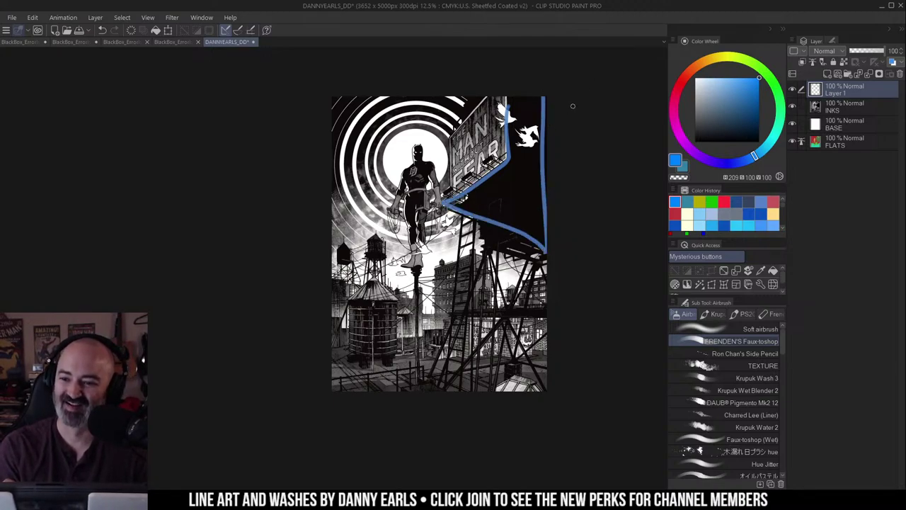
key(ctrl+z)
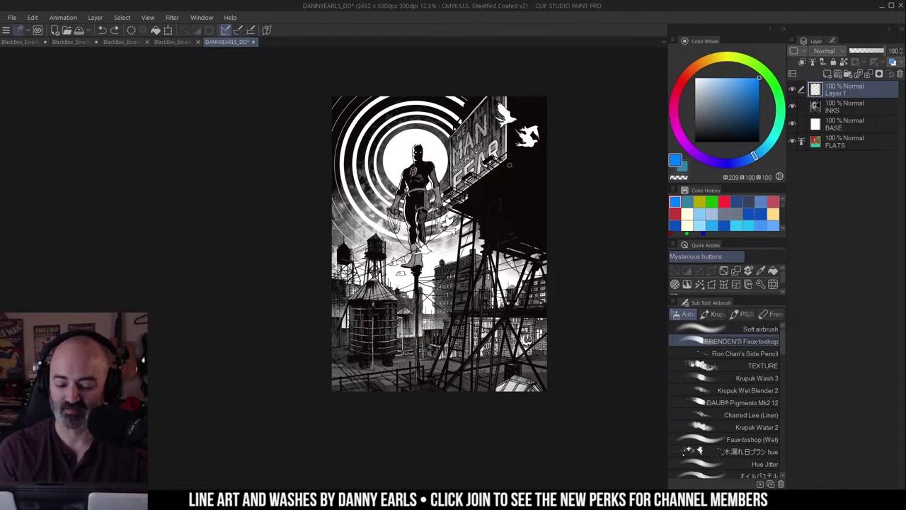
Step: Outline the whole billboard structure in blue, hatch its black underside and lettered face, and undo the marks
mouse_move(523, 100)
mouse_down()
mouse_move(450, 185)
mouse_move(528, 244)
mouse_move(533, 104)
mouse_move(487, 187)
mouse_move(533, 176)
mouse_move(526, 246)
mouse_up()
mouse_move(458, 122)
mouse_down()
mouse_move(465, 190)
mouse_move(492, 181)
mouse_up()
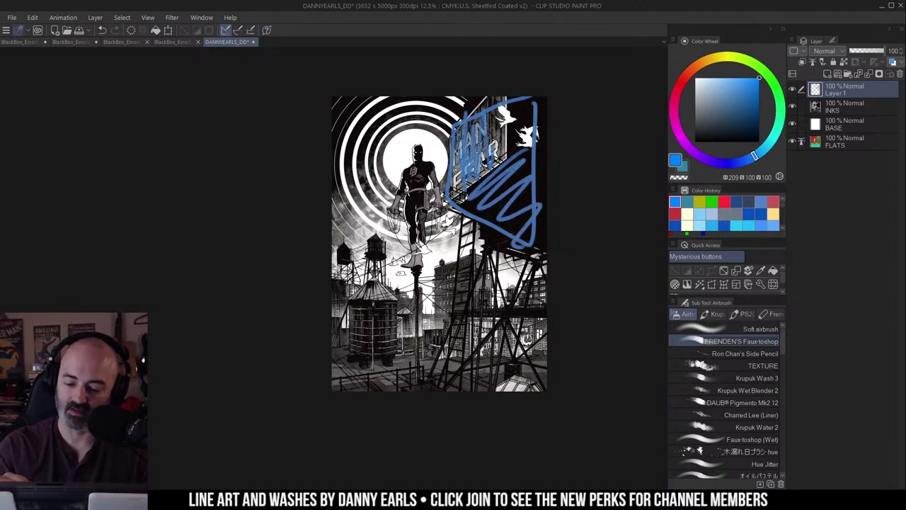
drag(495, 109, 504, 159)
key(ctrl+z)
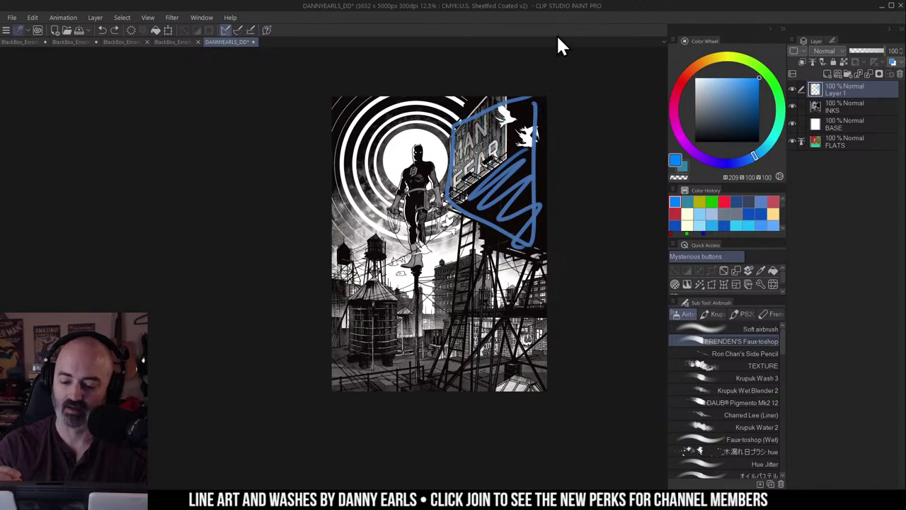
key(ctrl+z)
key(ctrl+z)
Step: Circle the white birds beside the billboard in blue and undo the circle
drag(521, 113, 515, 110)
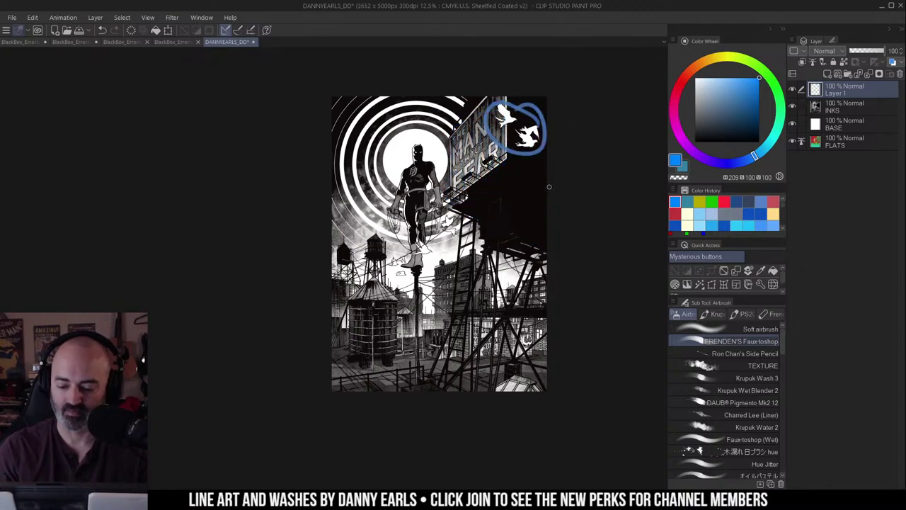
key(ctrl+z)
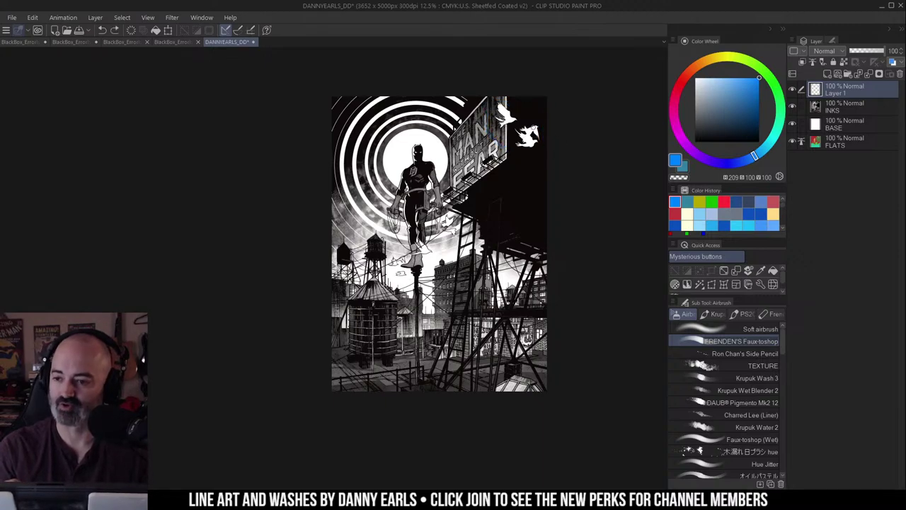
drag(516, 245, 523, 218)
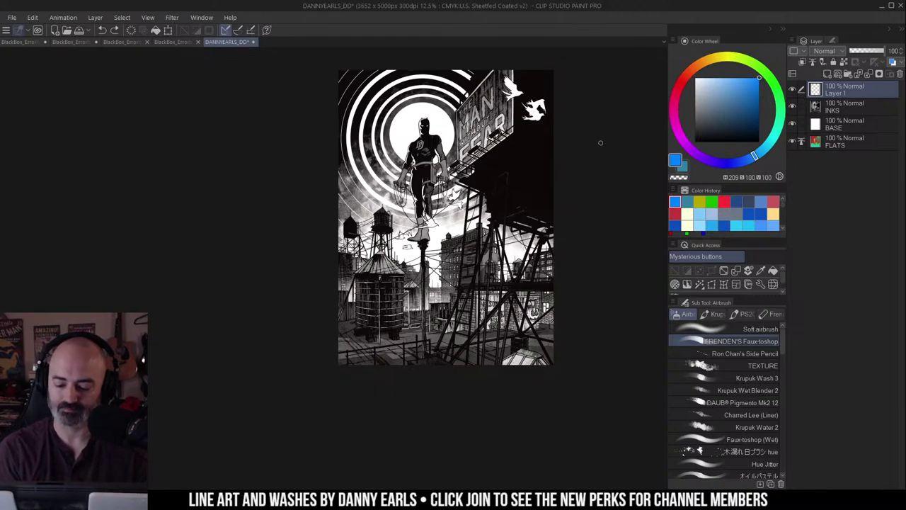
Step: Switch to the Lasso selection tool and make the INKS layer active
key(slash)
alt+click(473, 207)
key(m)
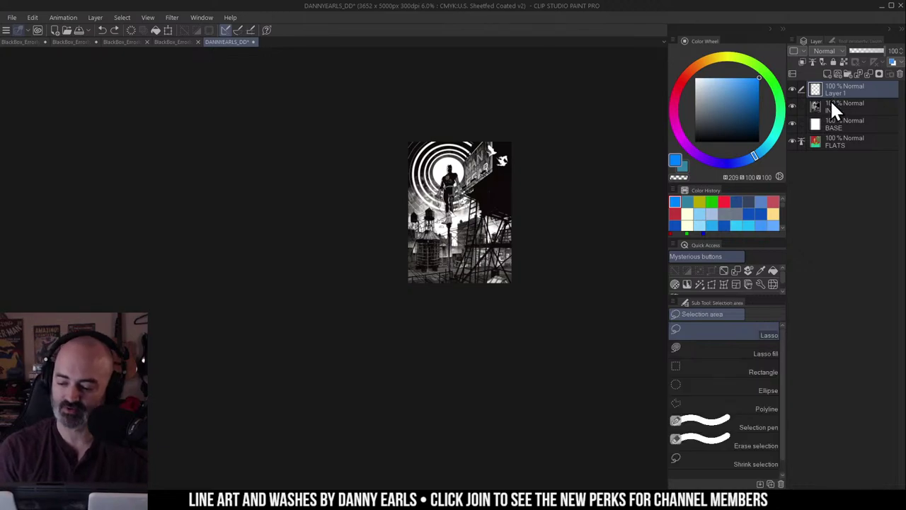
click(834, 102)
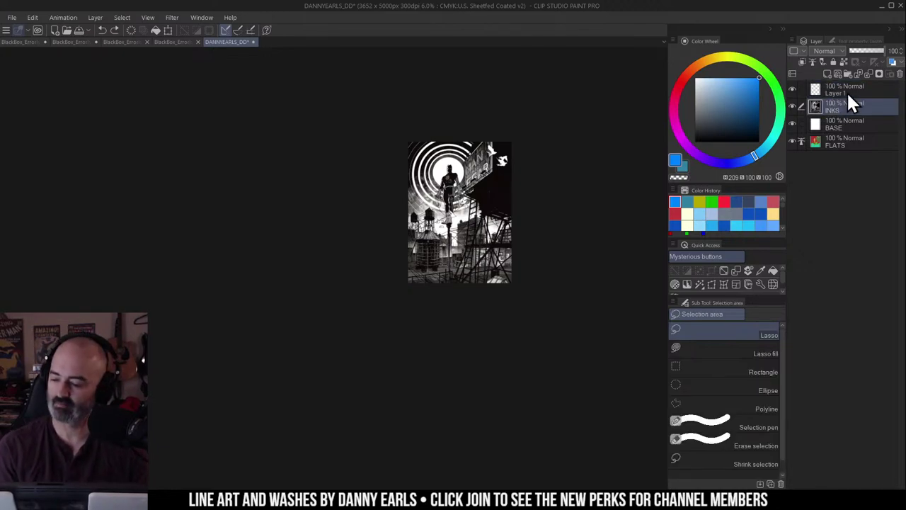
Step: Duplicate the INKS layer and hide the original INKS layer beneath the copy
key(ctrl+j)
key(ctrl+space)
mouse_move(478, 188)
mouse_down()
mouse_move(534, 188)
mouse_move(544, 212)
mouse_move(559, 211)
mouse_move(500, 215)
mouse_up()
alt+click(559, 212)
alt+click(564, 213)
alt+click(573, 208)
click(793, 123)
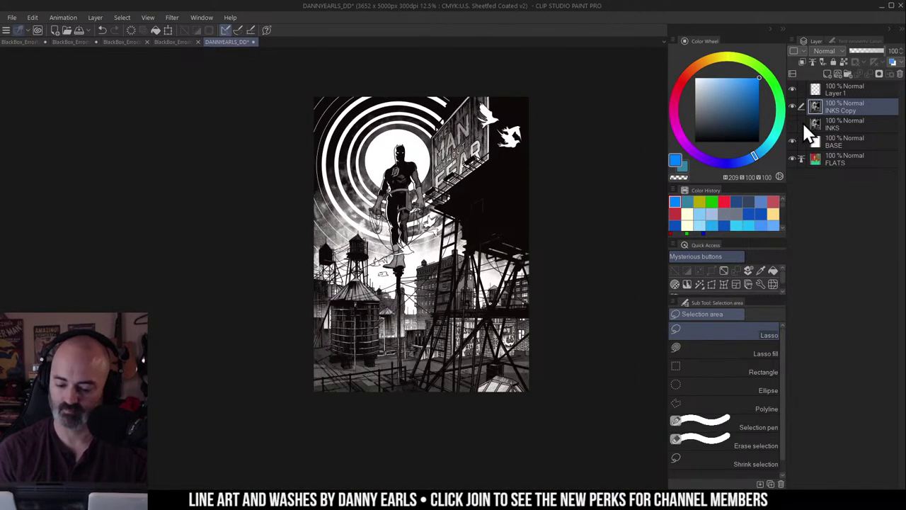
Step: Apply a Mosaic filter with a tile size of about 100 to the INKS Copy layer
click(172, 18)
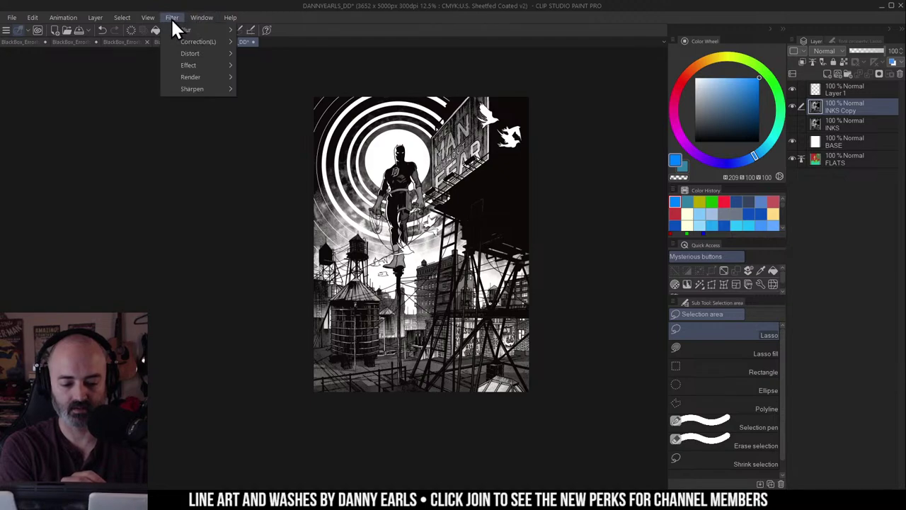
mouse_move(214, 65)
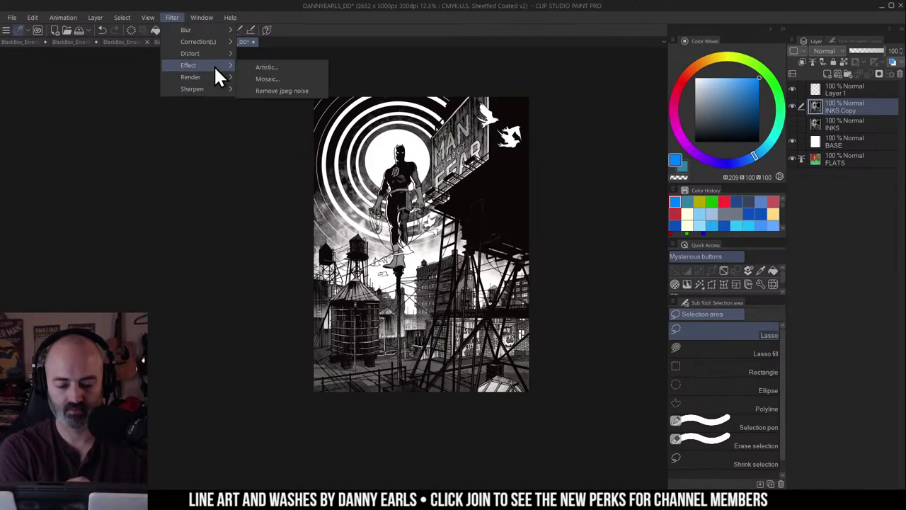
click(280, 79)
drag(599, 216, 662, 214)
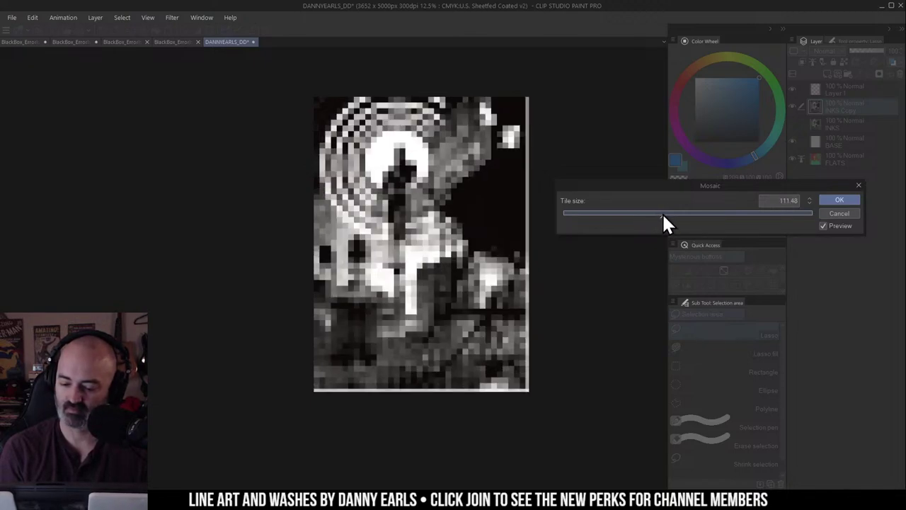
click(652, 214)
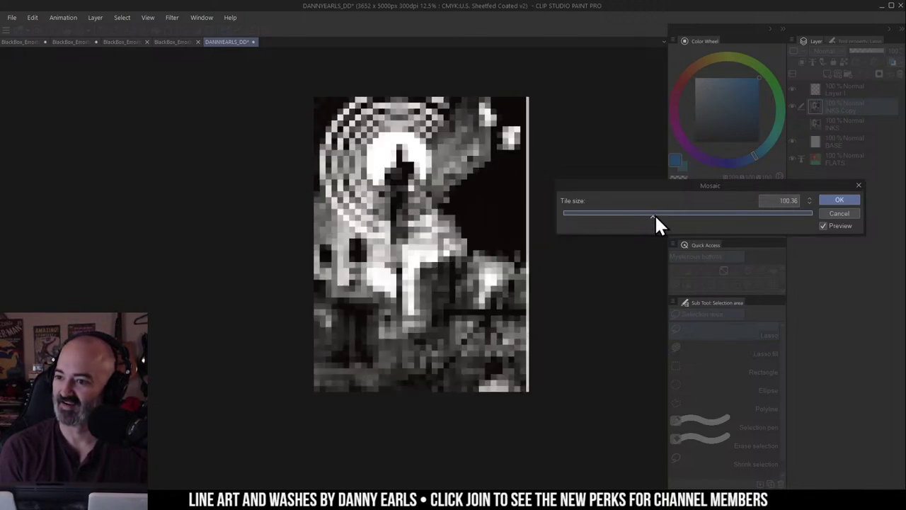
click(842, 200)
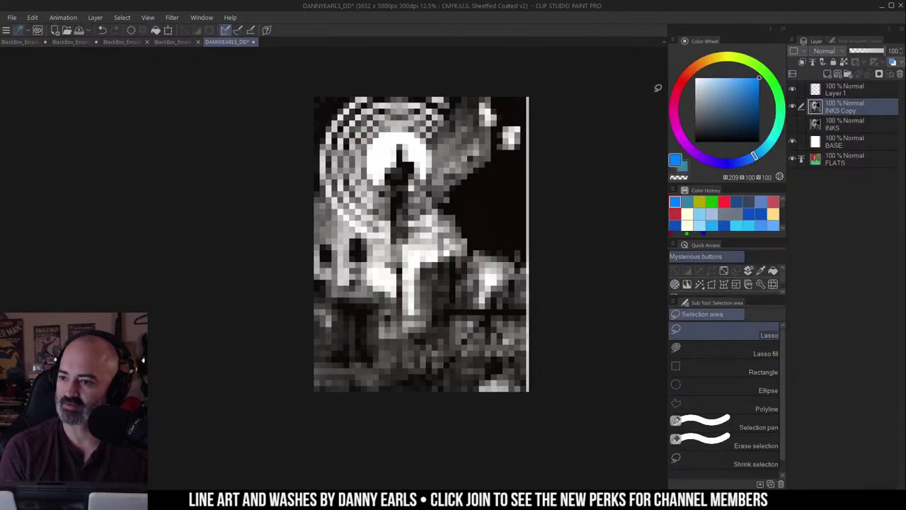
Step: Examine the mosaic version at thumbnail size and upside down to judge its light and dark shapes
key(ctrl+space)
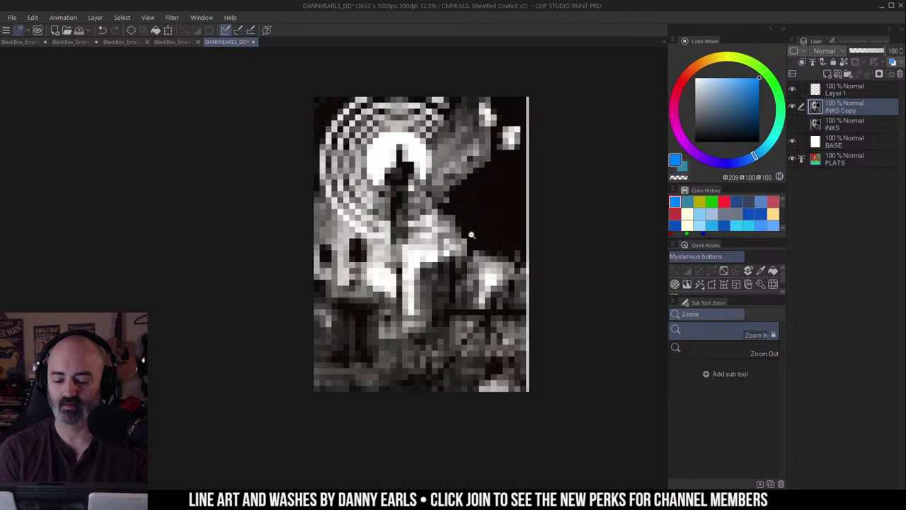
drag(472, 235, 418, 266)
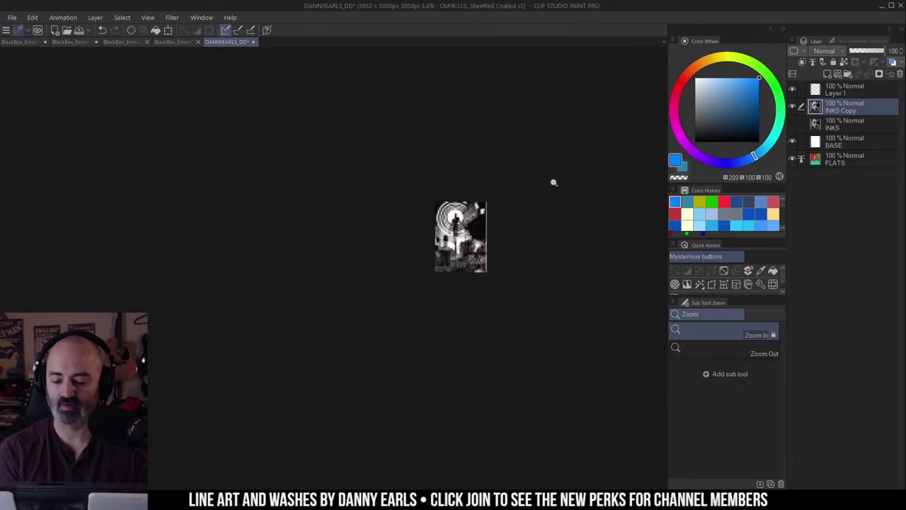
click(497, 227)
scroll(481, 241, down, 1)
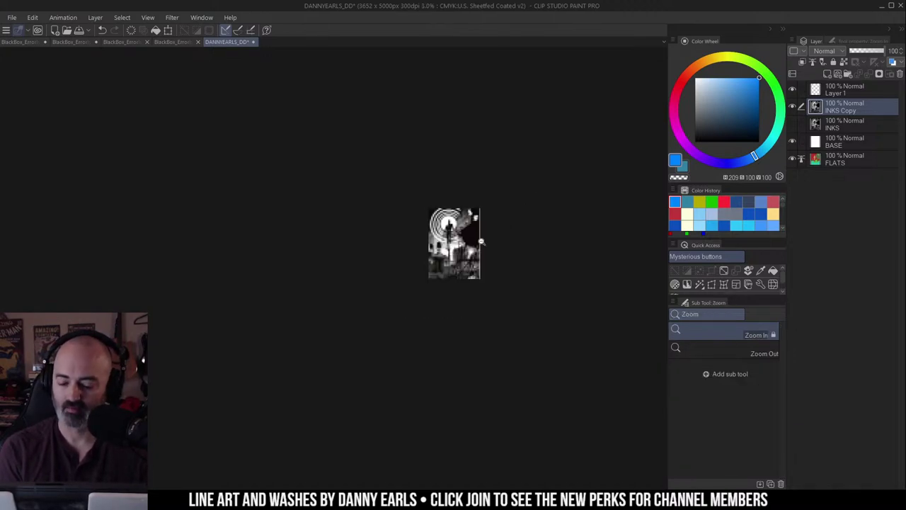
drag(518, 230, 471, 243)
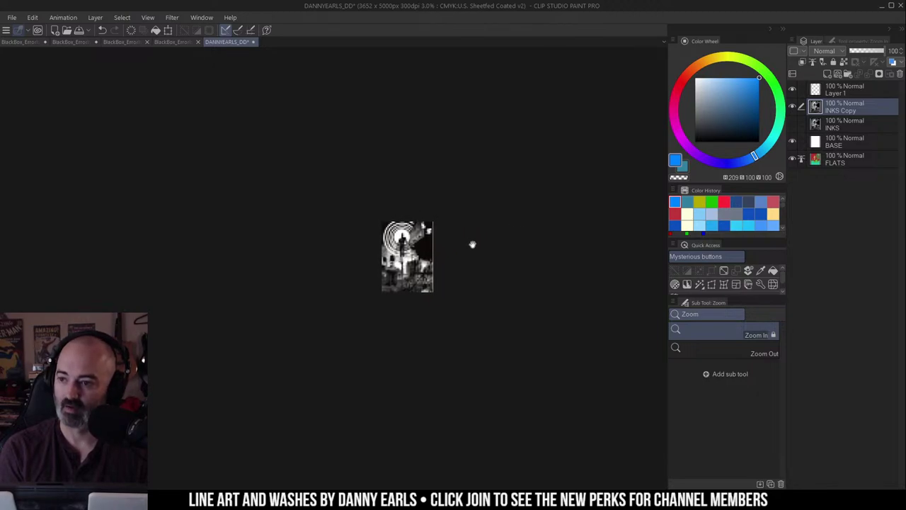
key(h)
drag(497, 206, 283, 261)
drag(317, 289, 356, 346)
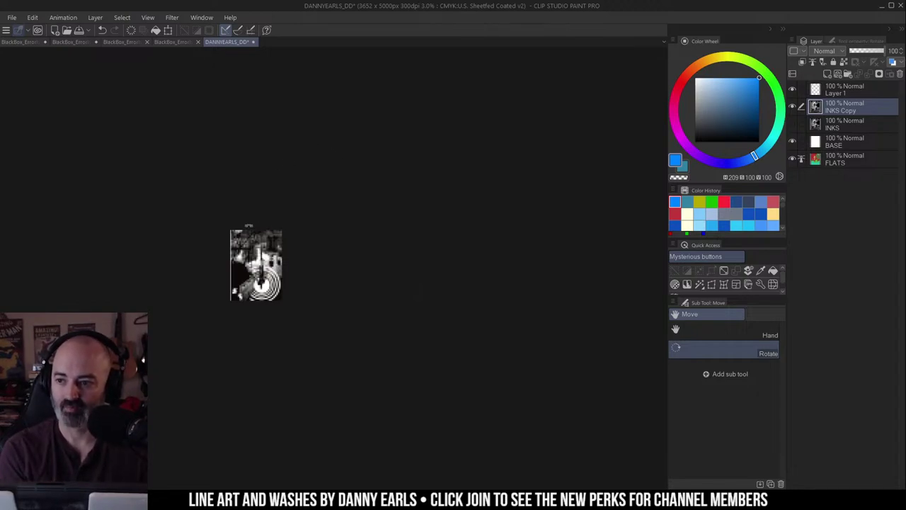
click(282, 213)
click(284, 216)
Step: Hatch the dark areas and the light area in blue, outline the light area around the figure, and undo the marks and the mosaic
mouse_move(296, 226)
mouse_down()
mouse_move(330, 202)
mouse_move(434, 126)
mouse_move(422, 173)
mouse_move(395, 194)
mouse_move(295, 132)
mouse_move(255, 234)
mouse_move(280, 309)
mouse_move(222, 405)
mouse_up()
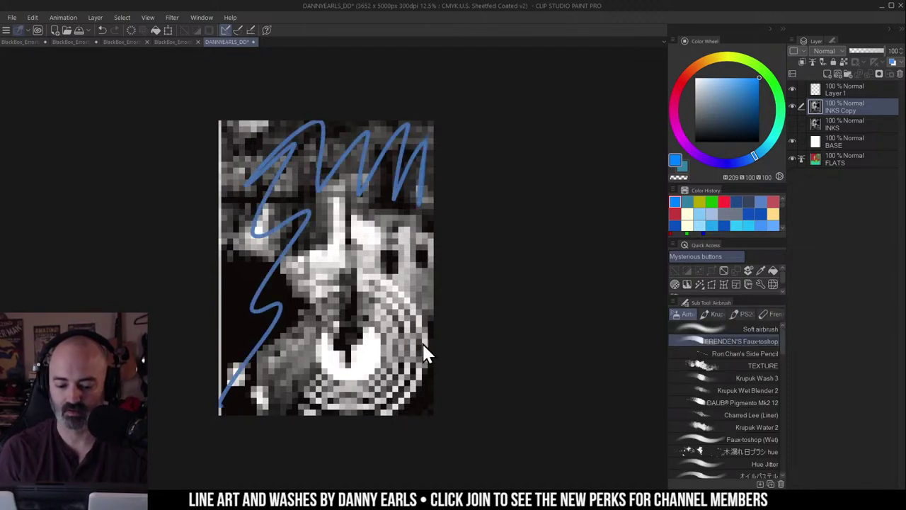
key(ctrl+z)
mouse_move(364, 206)
mouse_down()
mouse_move(425, 204)
mouse_move(297, 255)
mouse_move(304, 319)
mouse_move(366, 351)
mouse_move(415, 429)
mouse_up()
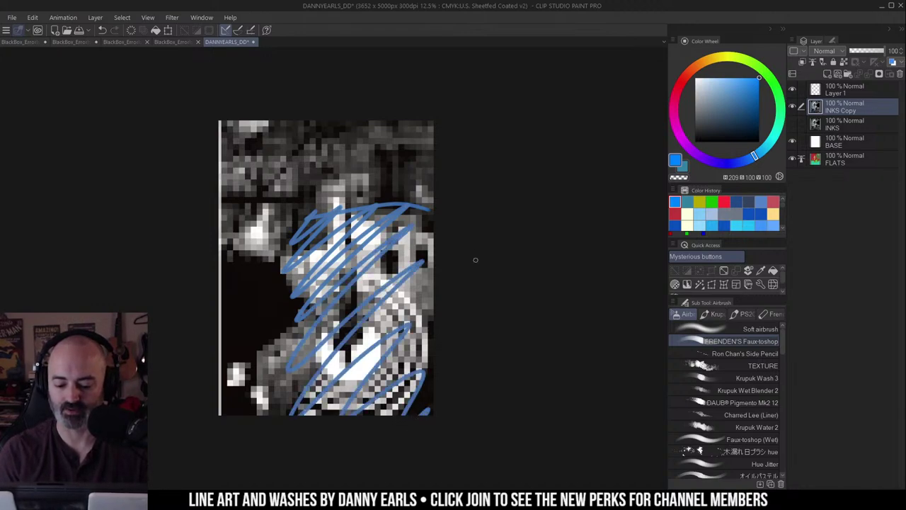
key(ctrl+z)
mouse_move(359, 218)
mouse_down()
mouse_move(290, 301)
mouse_move(436, 400)
mouse_move(433, 202)
mouse_move(432, 328)
mouse_move(369, 245)
mouse_move(333, 306)
mouse_move(356, 330)
mouse_move(340, 365)
mouse_up()
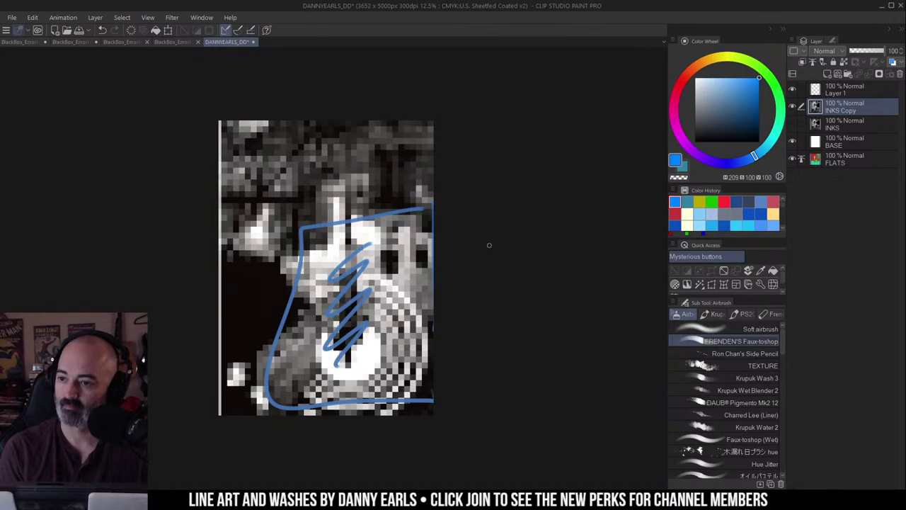
key(ctrl+z)
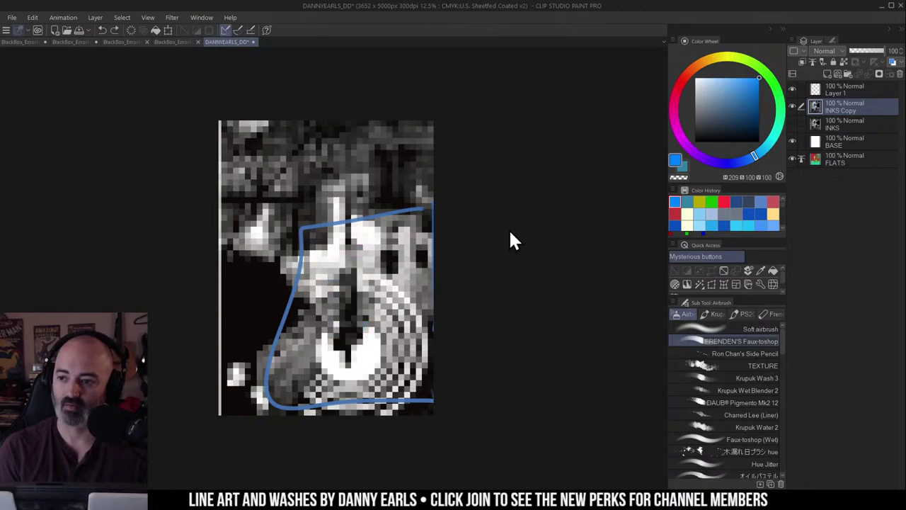
Step: Turn the canvas upright again and make Layer 1 active for marking with the brush
key(shift+space)
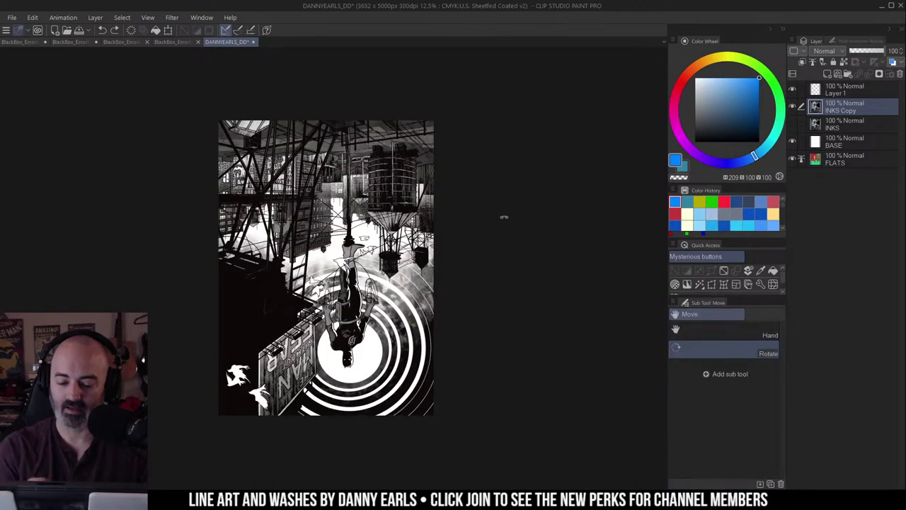
drag(375, 117, 328, 417)
drag(435, 235, 491, 213)
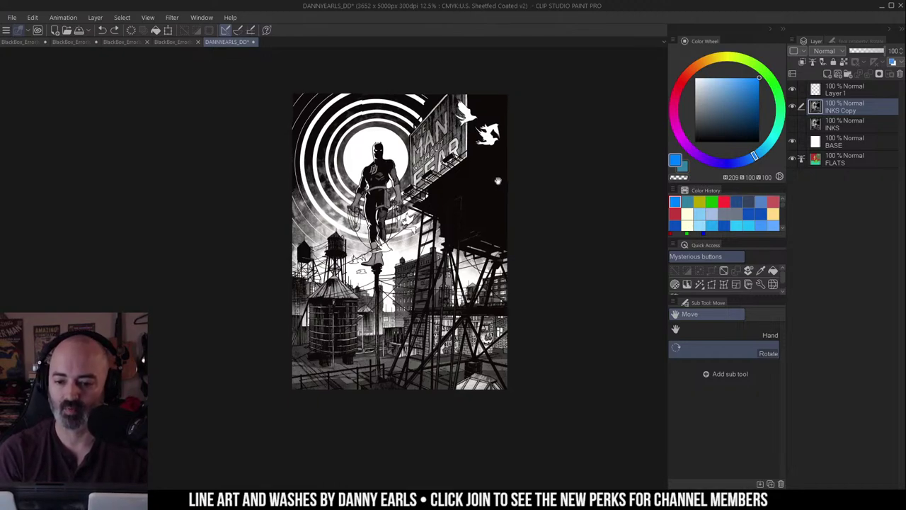
drag(507, 170, 522, 165)
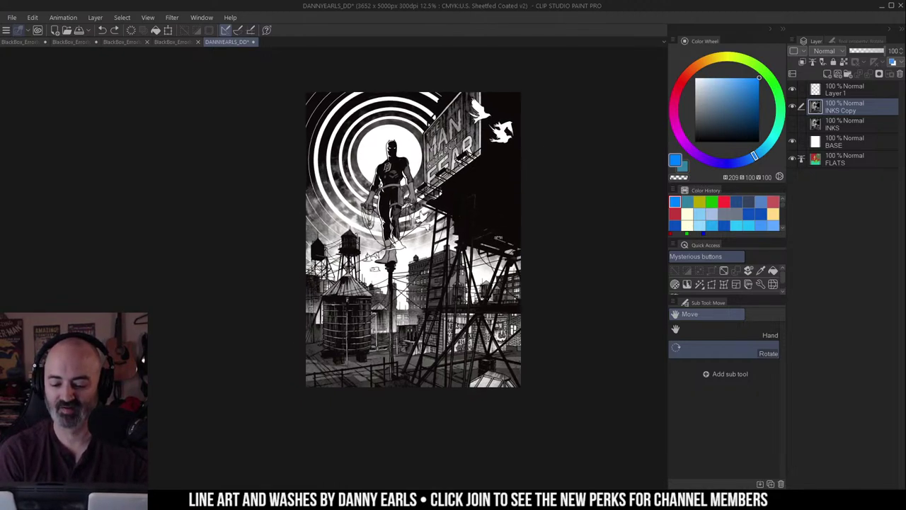
key(m)
space+drag(515, 218, 501, 237)
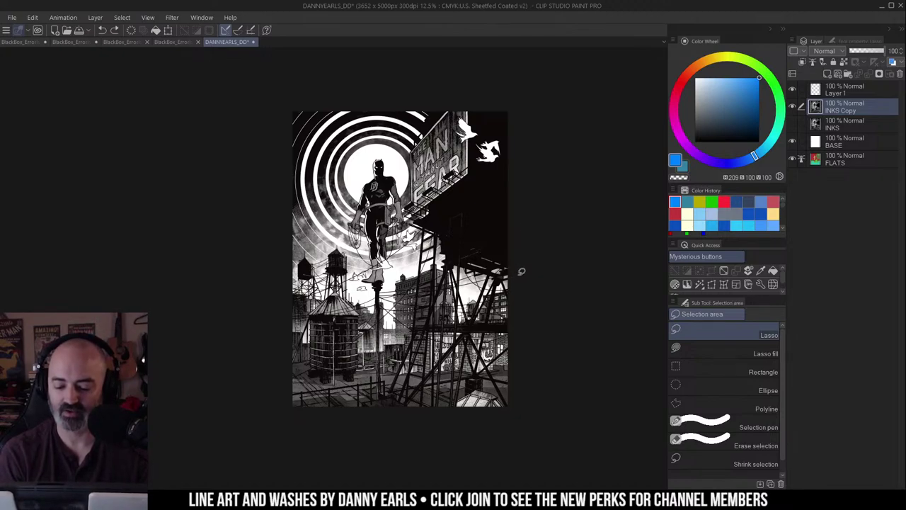
key(b)
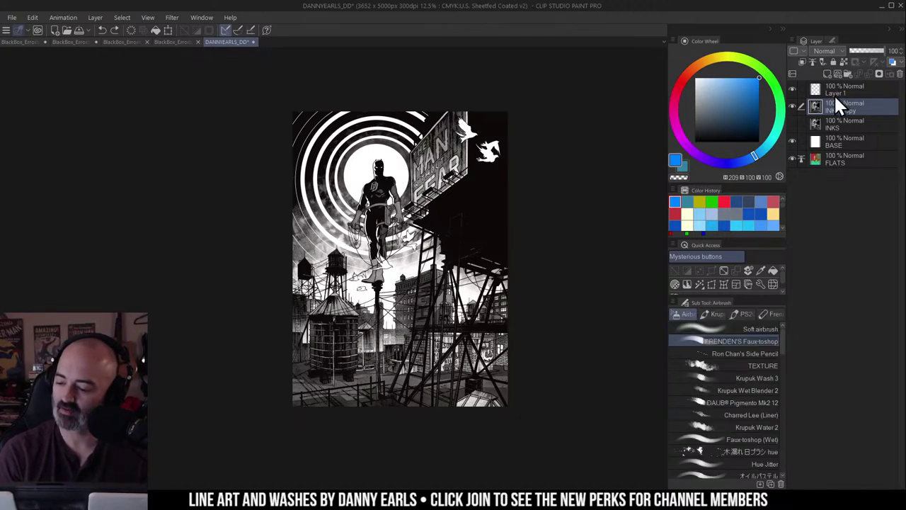
click(835, 93)
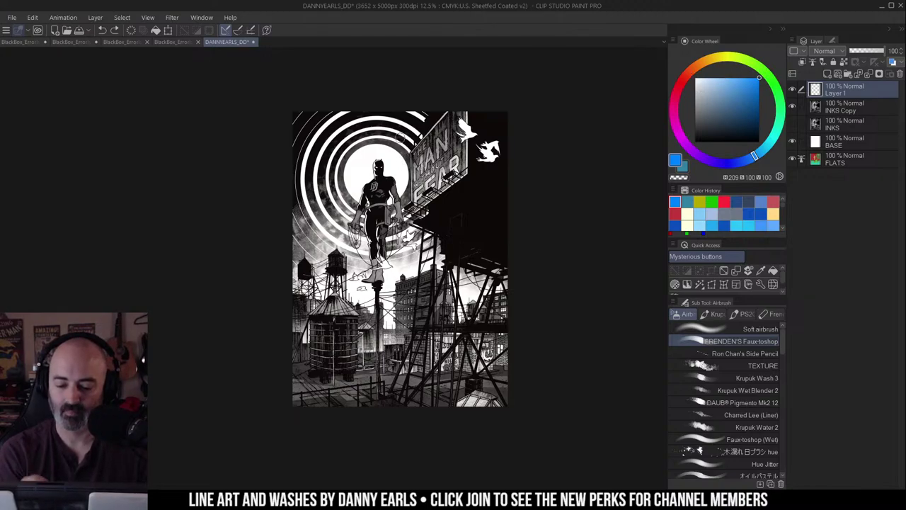
Step: Mark the figure against the moon, the bright skyline and the water tower area in blue, undoing each mark
drag(358, 174, 382, 160)
key(ctrl+z)
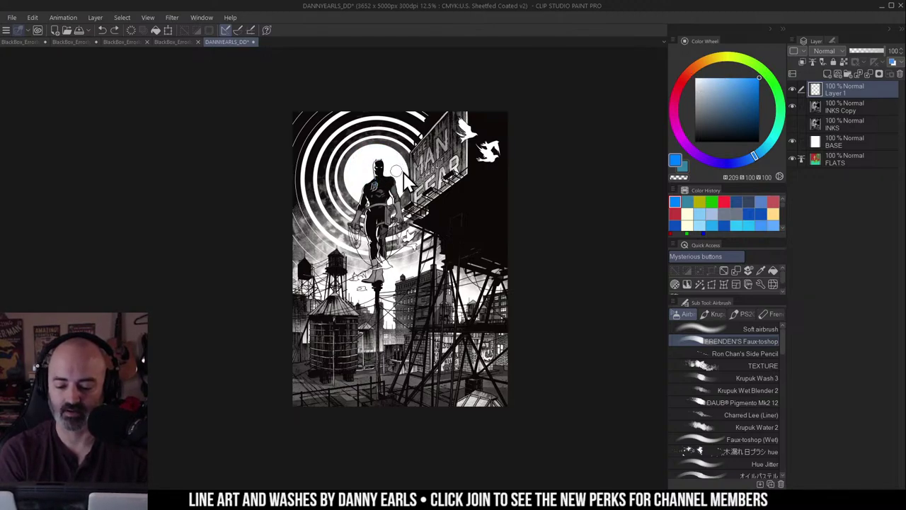
mouse_move(327, 237)
mouse_down()
mouse_move(350, 246)
mouse_move(450, 252)
mouse_move(471, 292)
mouse_move(499, 297)
mouse_up()
key(ctrl+z)
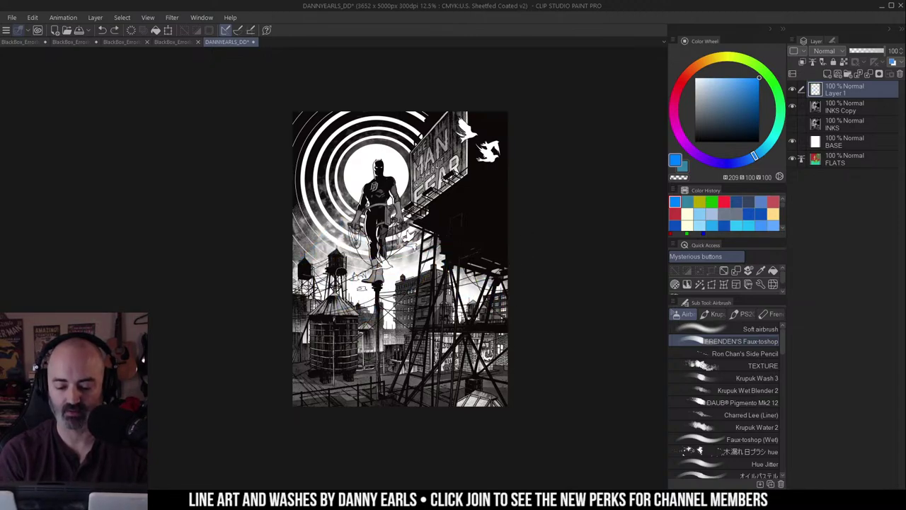
drag(306, 284, 400, 327)
key(ctrl+z)
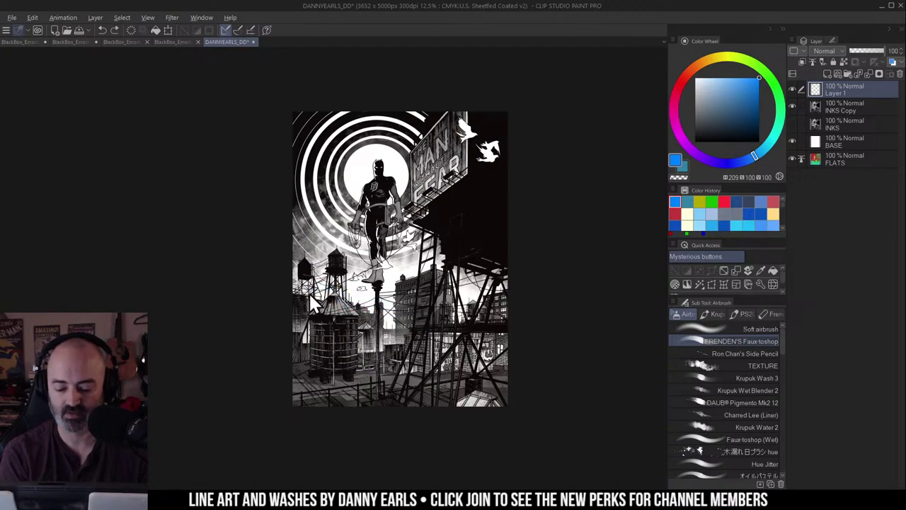
Step: Trace the rooftop skyline across the full page width in blue and undo the line
mouse_move(291, 293)
mouse_down()
mouse_move(364, 302)
mouse_move(374, 328)
mouse_move(397, 326)
mouse_move(397, 286)
mouse_move(433, 274)
mouse_move(446, 275)
mouse_move(445, 310)
mouse_move(461, 316)
mouse_move(483, 292)
mouse_move(527, 288)
mouse_move(476, 317)
mouse_move(458, 305)
mouse_move(453, 270)
mouse_move(396, 283)
mouse_move(386, 334)
mouse_move(379, 305)
mouse_move(290, 304)
mouse_up()
key(ctrl+z)
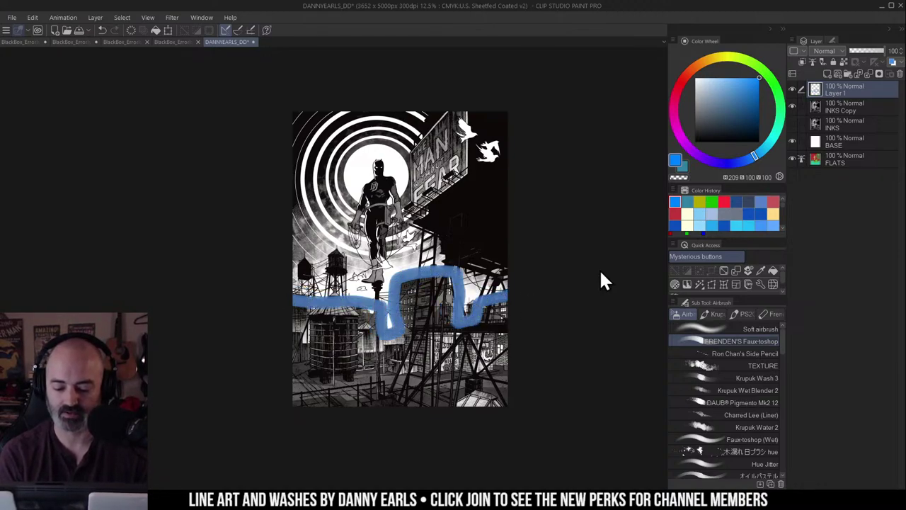
key(ctrl+z)
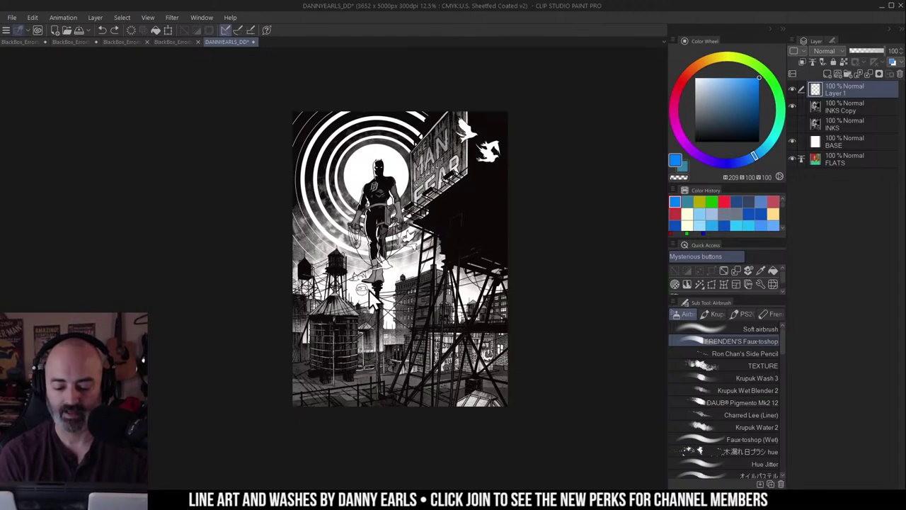
Step: Box the middle-ground band of buildings and the foreground rooftop band in blue, undoing each box
mouse_move(303, 252)
mouse_down()
mouse_move(495, 251)
mouse_move(509, 328)
mouse_move(302, 344)
mouse_move(301, 248)
mouse_up()
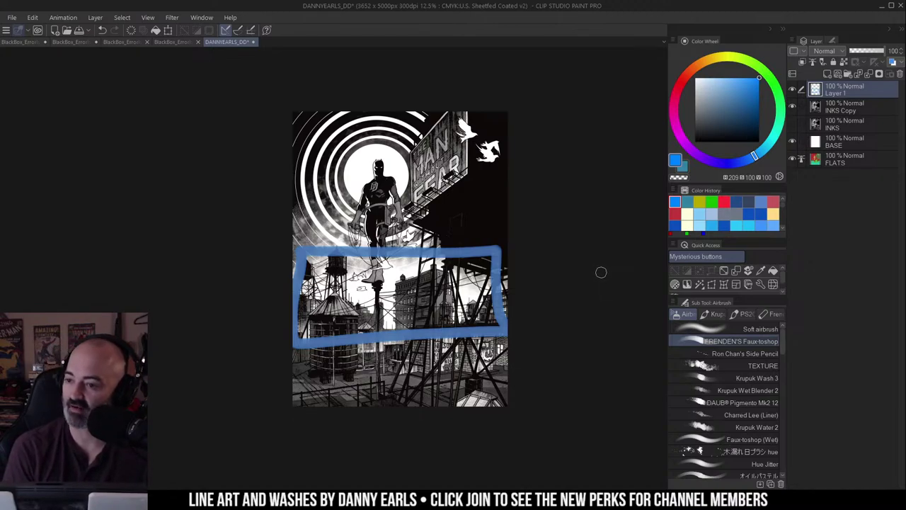
key(ctrl+z)
mouse_move(505, 343)
mouse_down()
mouse_move(386, 345)
mouse_move(337, 402)
mouse_move(505, 344)
mouse_up()
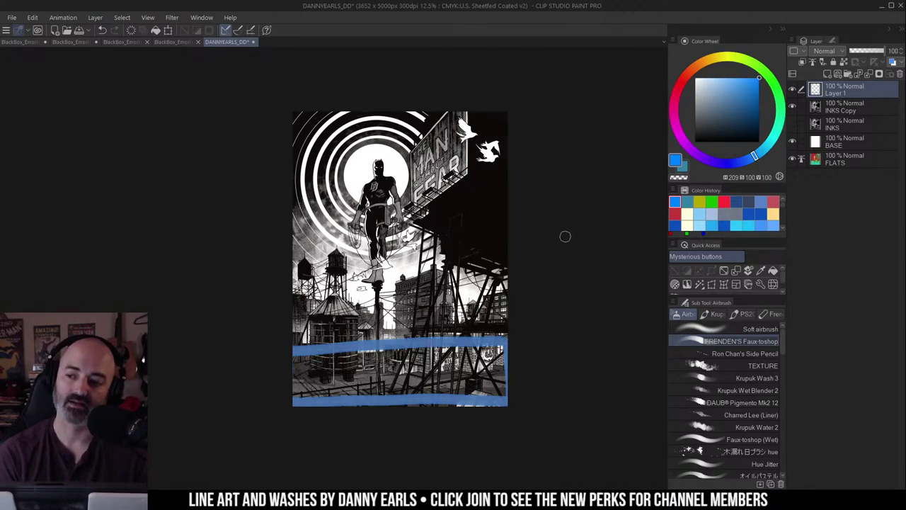
key(ctrl+z)
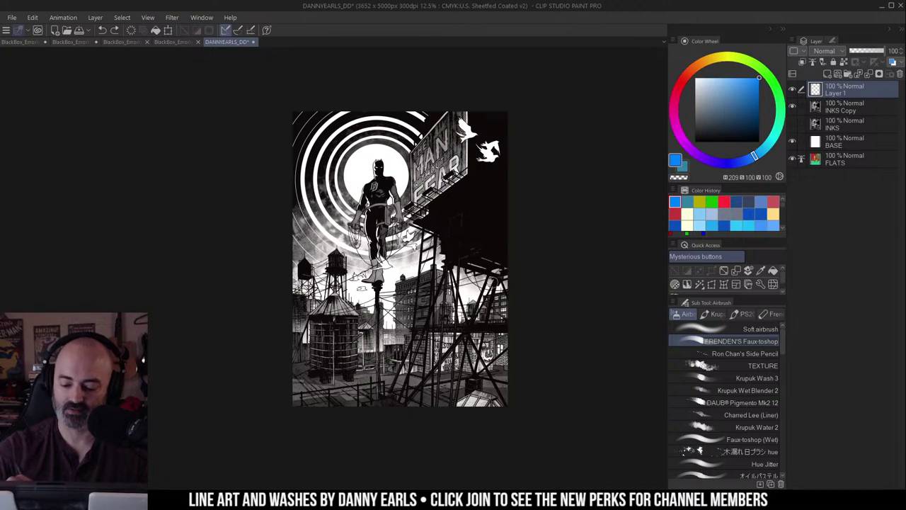
Step: Sketch a looping blue path around the figure, skyline and billboard to show the eye's movement, and undo it
mouse_move(497, 285)
mouse_down()
mouse_move(460, 287)
mouse_move(483, 175)
mouse_move(397, 336)
mouse_move(449, 110)
mouse_move(371, 170)
mouse_move(442, 187)
mouse_up()
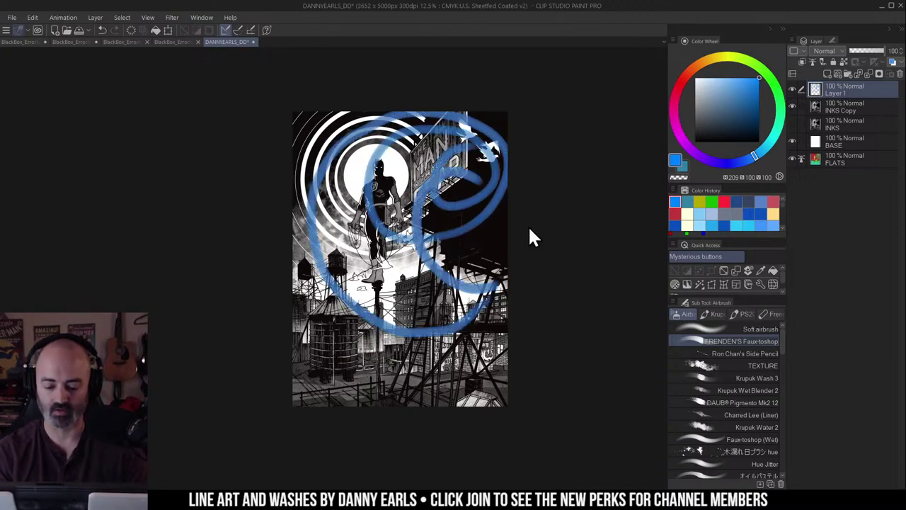
key(ctrl+z)
key(ctrl+z)
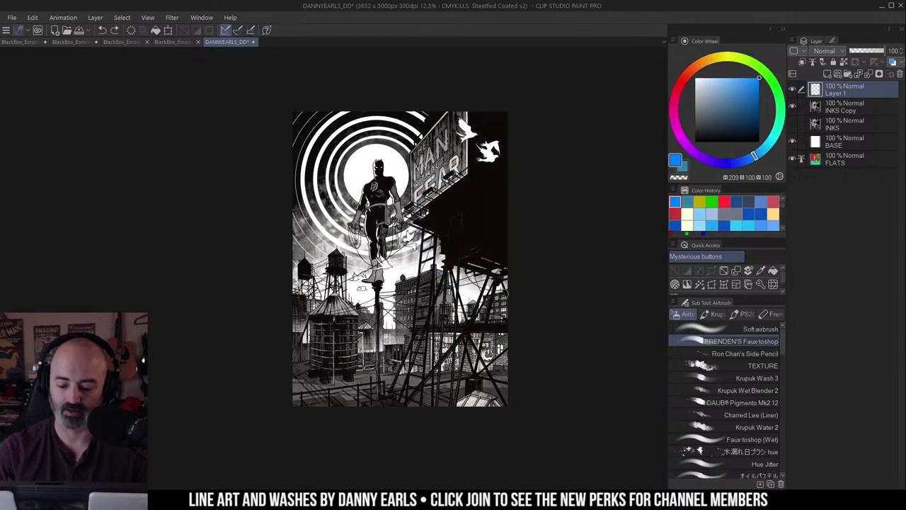
Step: Draw a blue eye path winding from the scaffolding through the skyline and around the figure to the birds, and undo it
mouse_move(496, 315)
mouse_down()
mouse_move(492, 354)
mouse_move(448, 367)
mouse_move(465, 265)
mouse_move(370, 333)
mouse_move(413, 276)
mouse_move(306, 286)
mouse_move(310, 244)
mouse_move(342, 230)
mouse_move(337, 133)
mouse_move(424, 212)
mouse_move(355, 151)
mouse_move(488, 145)
mouse_up()
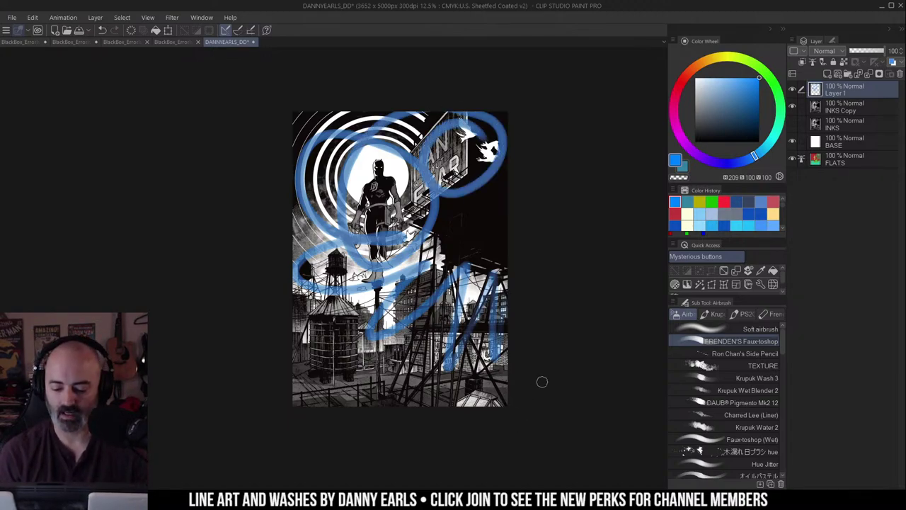
key(ctrl+z)
key(ctrl+z)
key(ctrl+z)
key(ctrl+z)
key(ctrl+z)
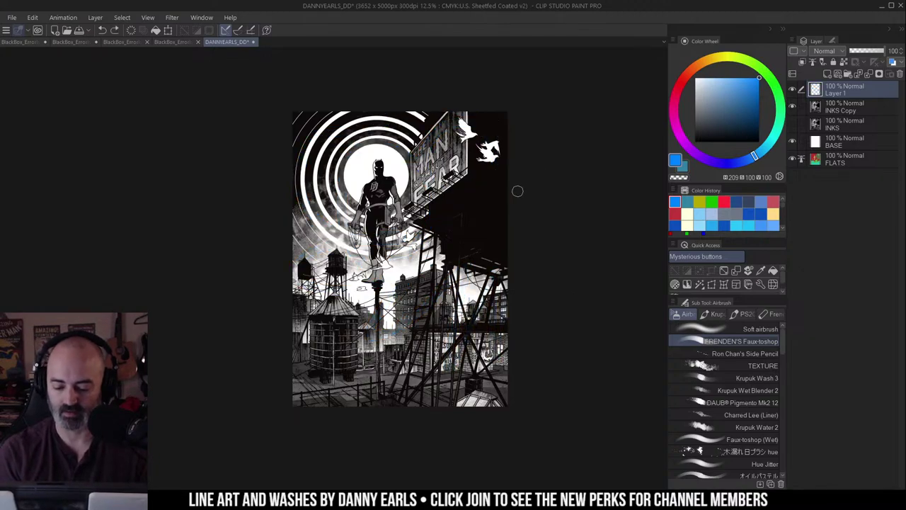
drag(516, 174, 536, 151)
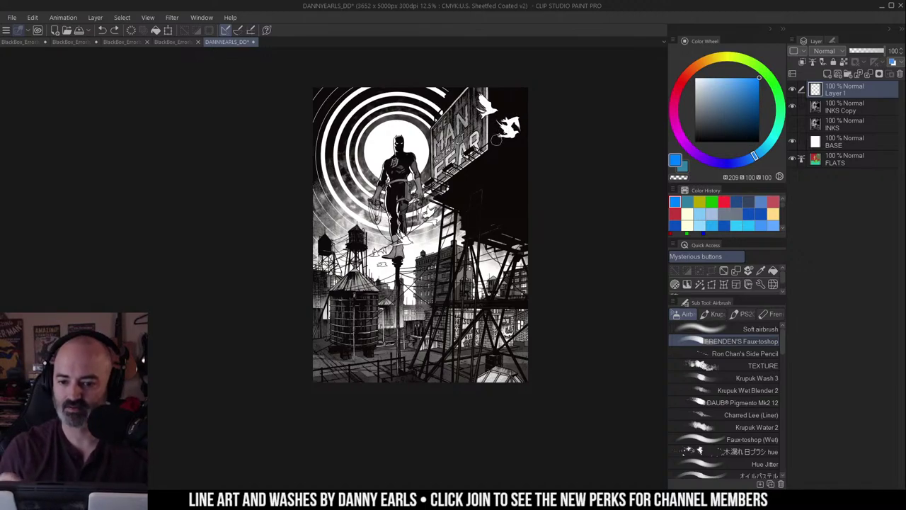
drag(556, 157, 539, 145)
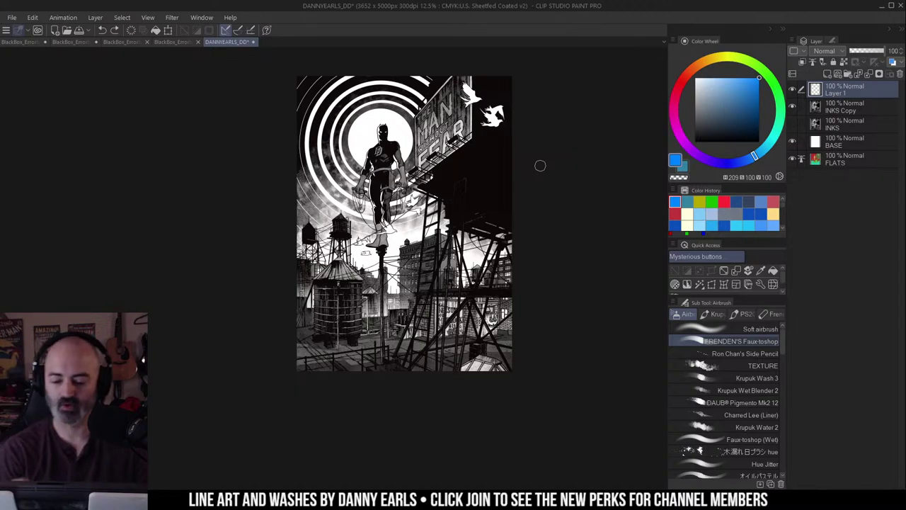
Step: Delete the INKS Copy layer and the Layer 1 markup layer, leaving the original INKS layer visible
key(m)
scroll(538, 166, up, 2)
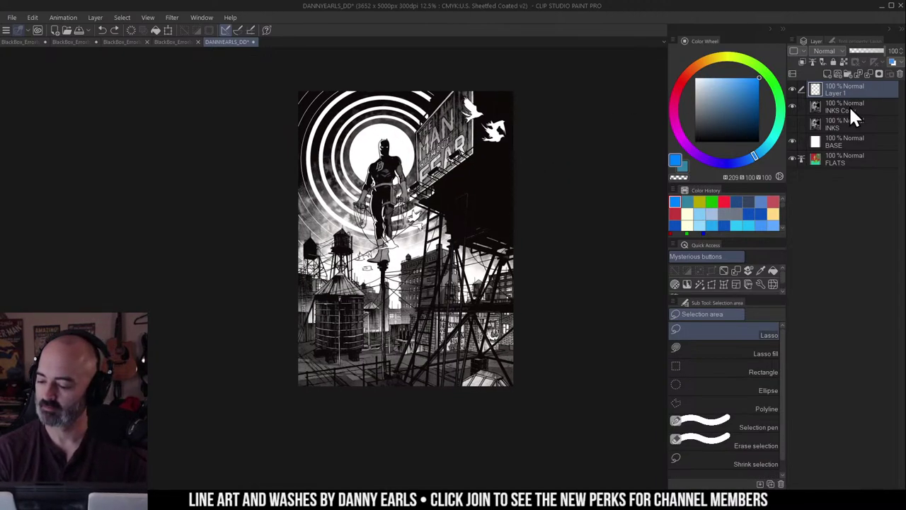
right_click(847, 106)
click(844, 186)
click(792, 104)
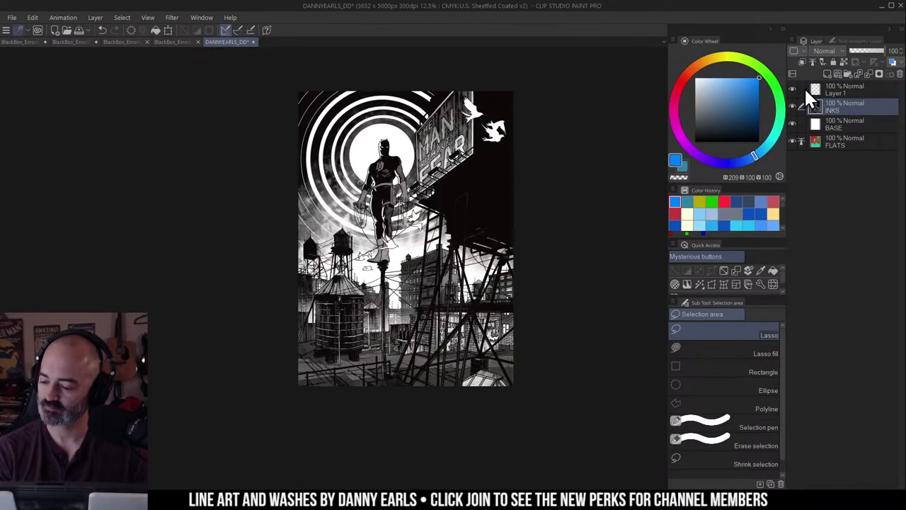
right_click(856, 90)
click(849, 176)
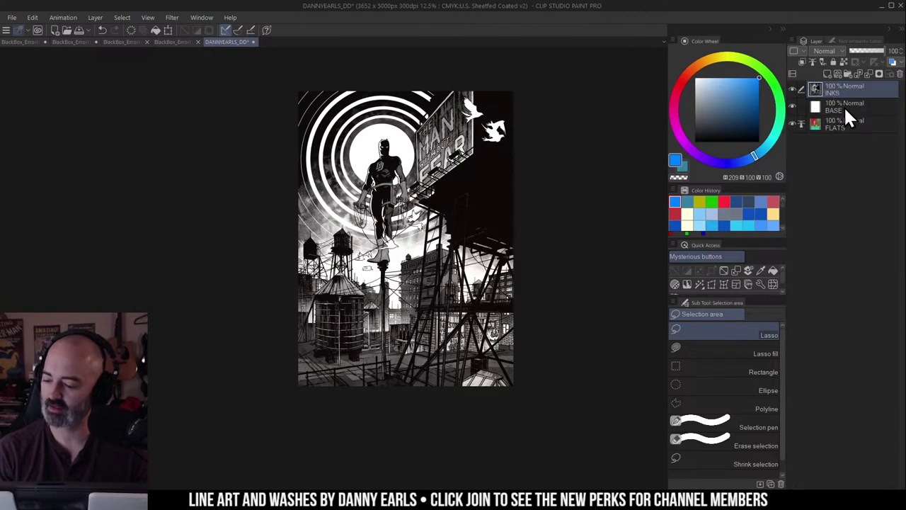
Step: Isolate the INKS layer to examine its transparent areas, and restore the BASE and FLATS layers' visibility
ctrl+click(437, 180)
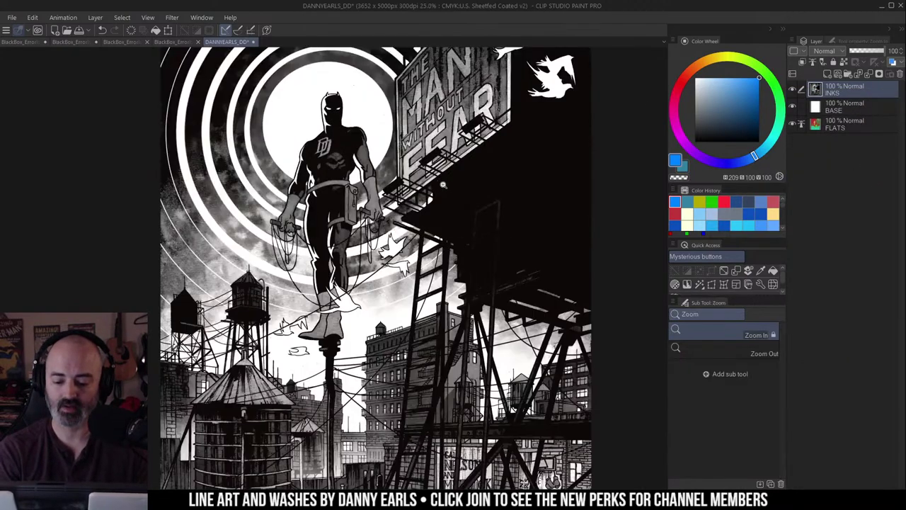
drag(552, 210, 600, 239)
click(792, 105)
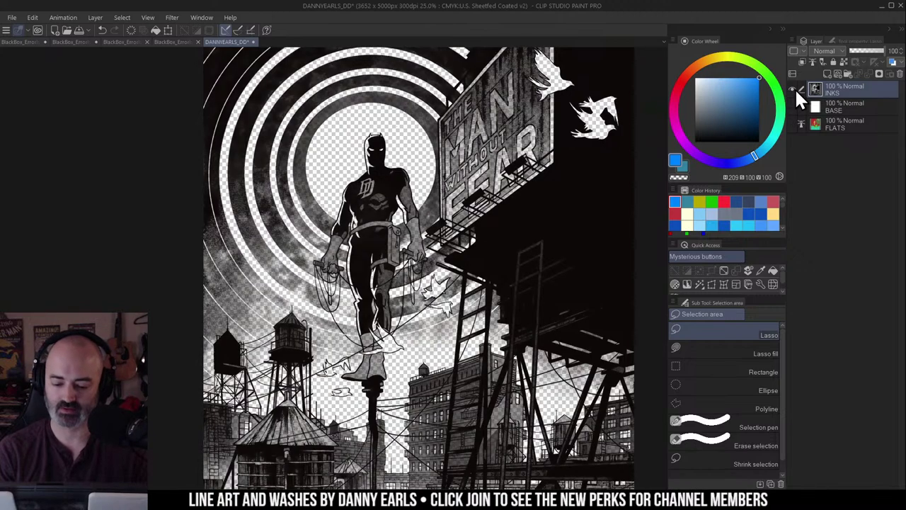
click(792, 105)
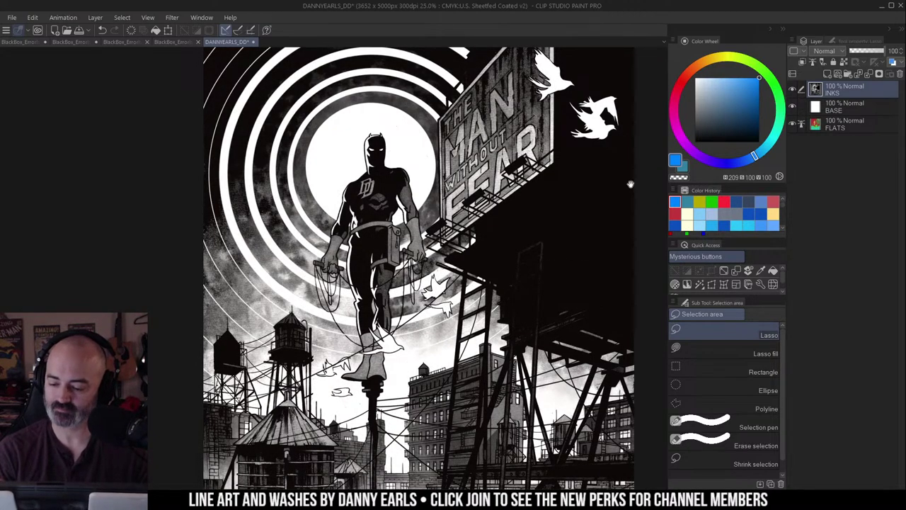
scroll(631, 186, down, 2)
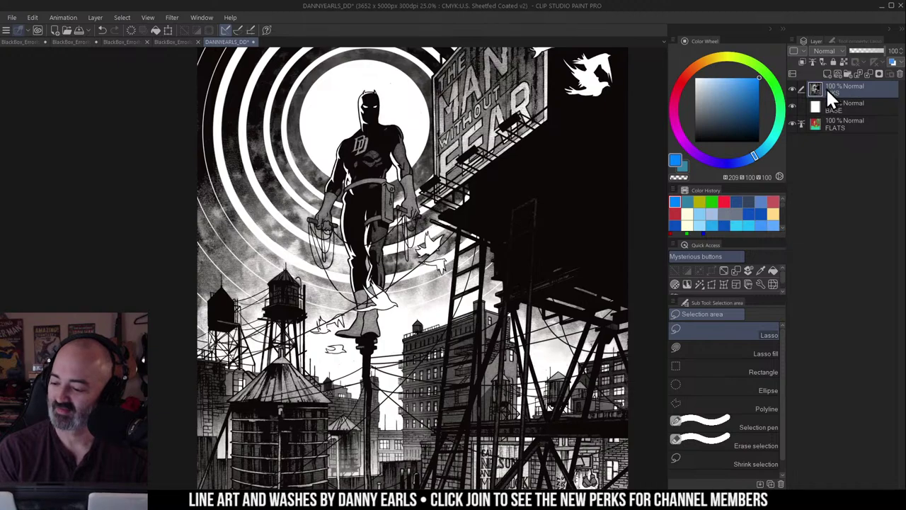
Step: View the BASE layer on its own, restore the other layers, and isolate the FLATS layer to examine its shapes
click(829, 105)
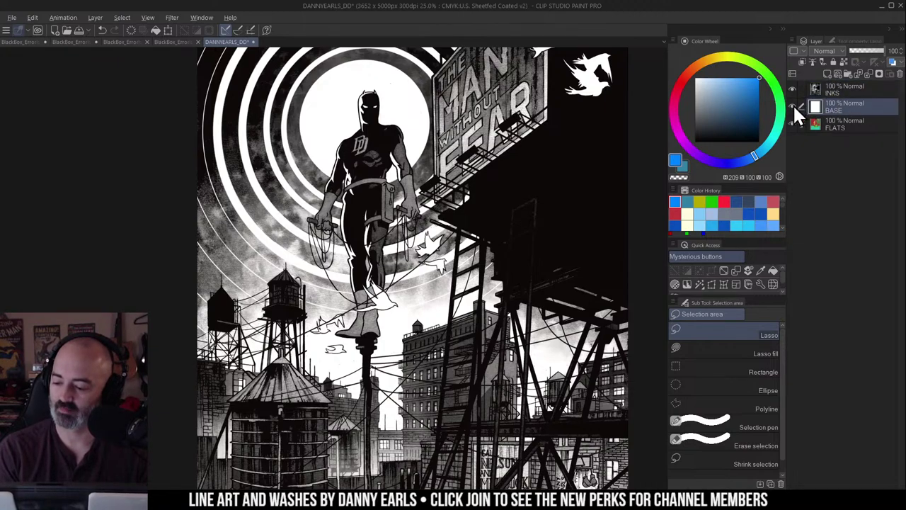
alt+click(792, 104)
alt+click(793, 104)
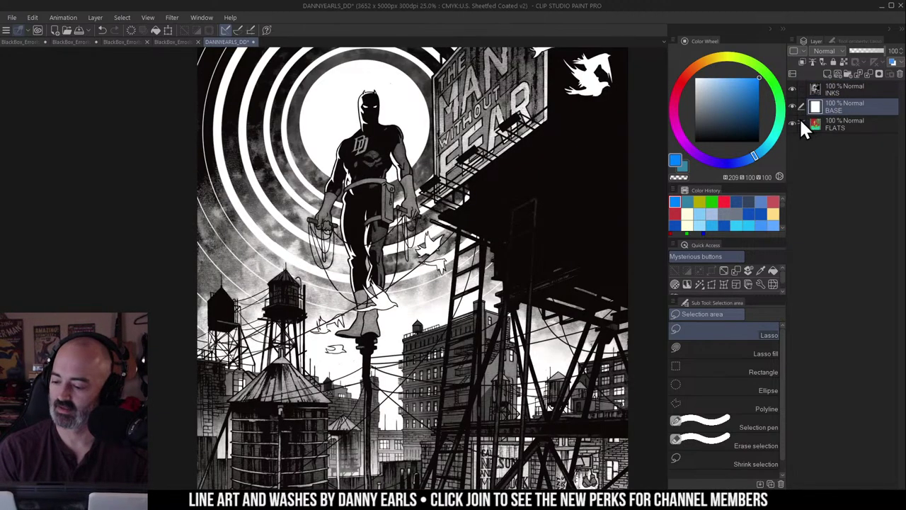
alt+click(792, 122)
drag(593, 310, 531, 261)
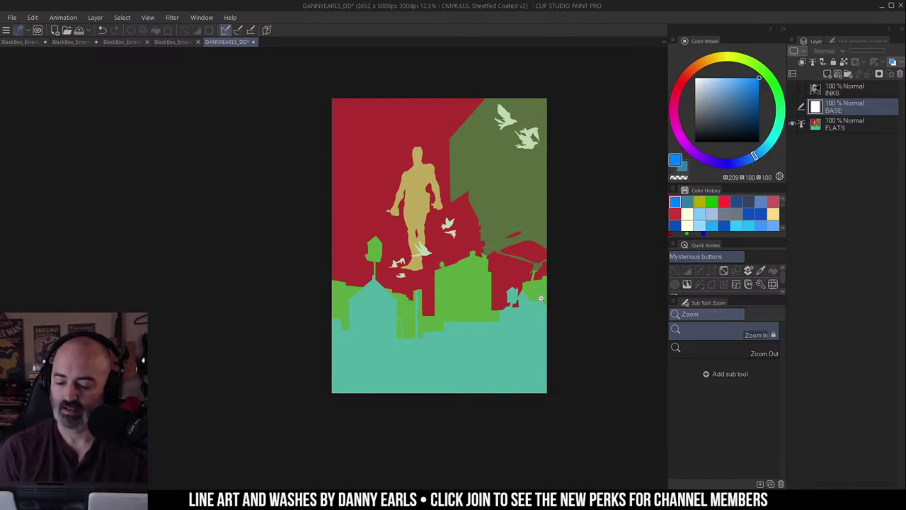
Step: Show INKS over FLATS without BASE, examine the coloured rooftops and scaffolding up close, and turn BASE back on
click(792, 88)
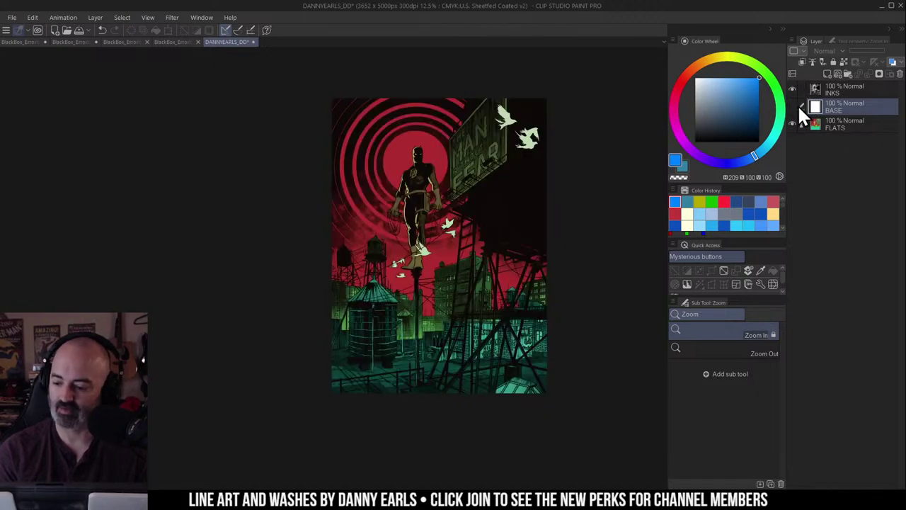
key(m)
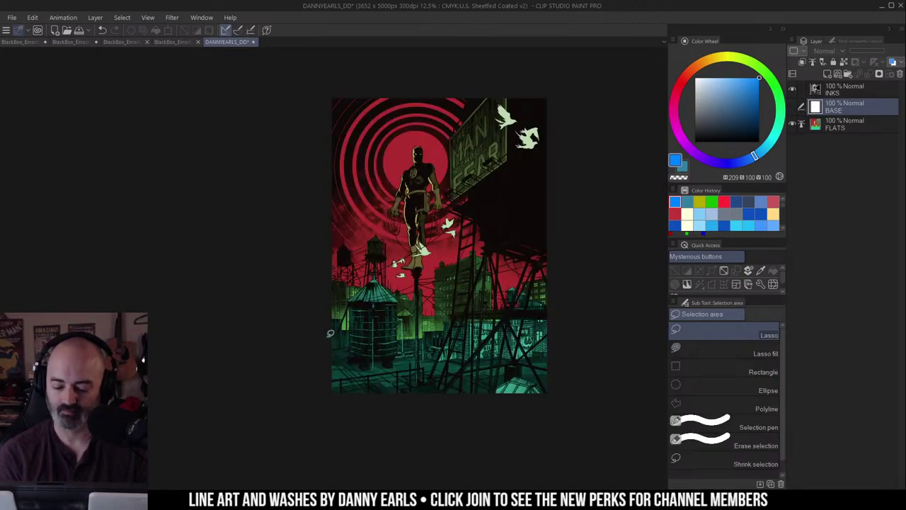
mouse_move(329, 335)
mouse_down()
mouse_move(464, 321)
mouse_move(544, 381)
mouse_move(365, 395)
mouse_up()
key(ctrl+space)
click(463, 331)
drag(516, 319, 528, 254)
key(ctrl+d)
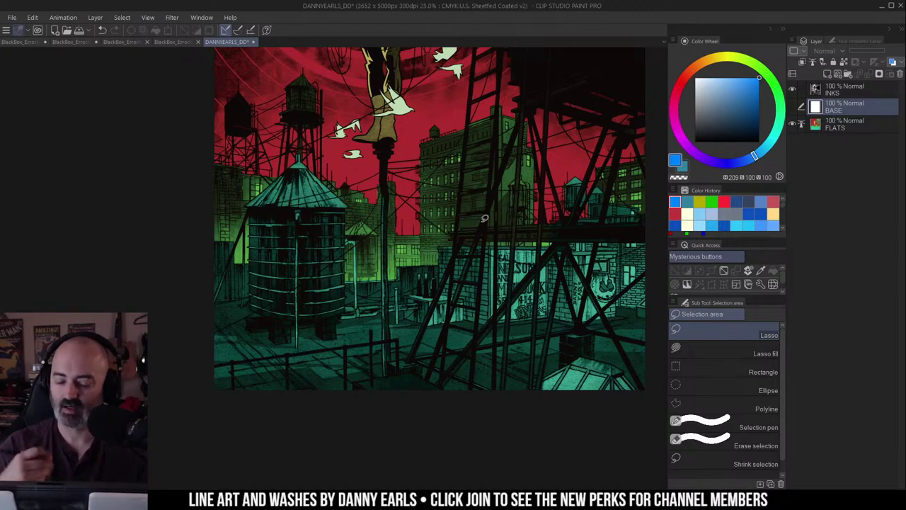
scroll(524, 213, up, 5)
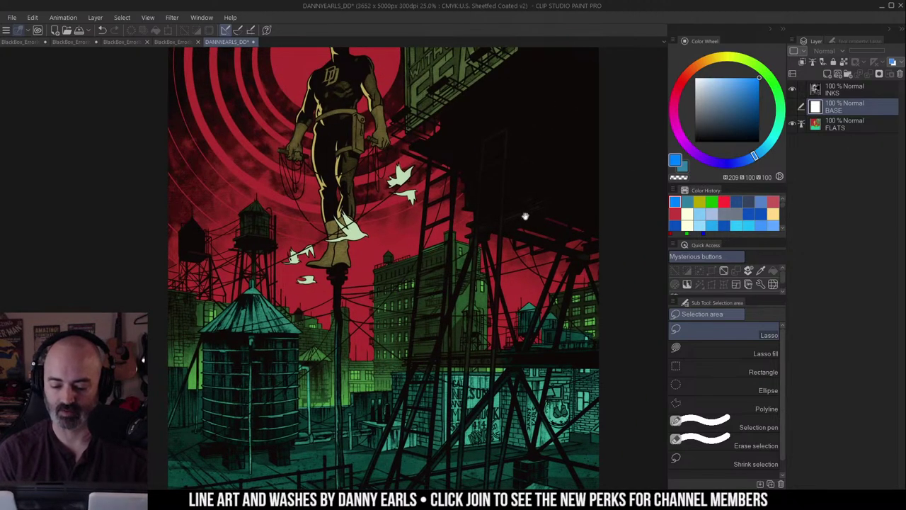
scroll(548, 321, down, 3)
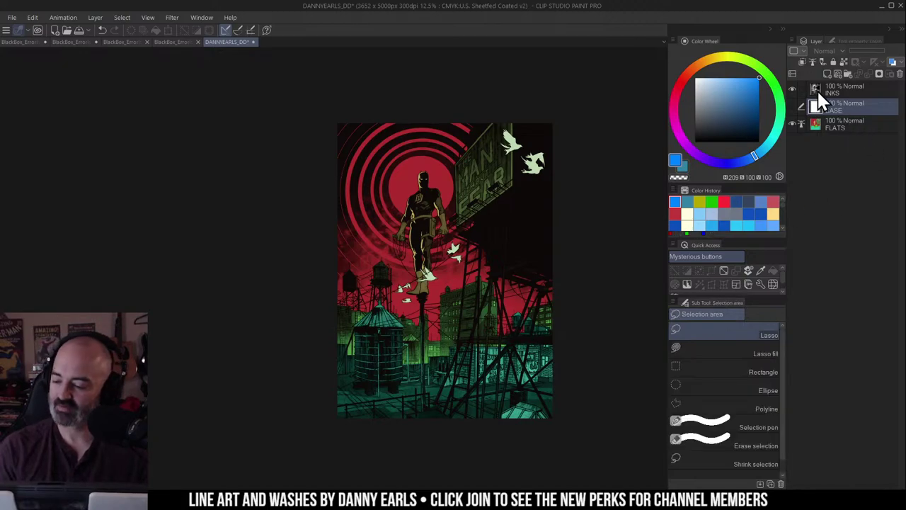
click(792, 106)
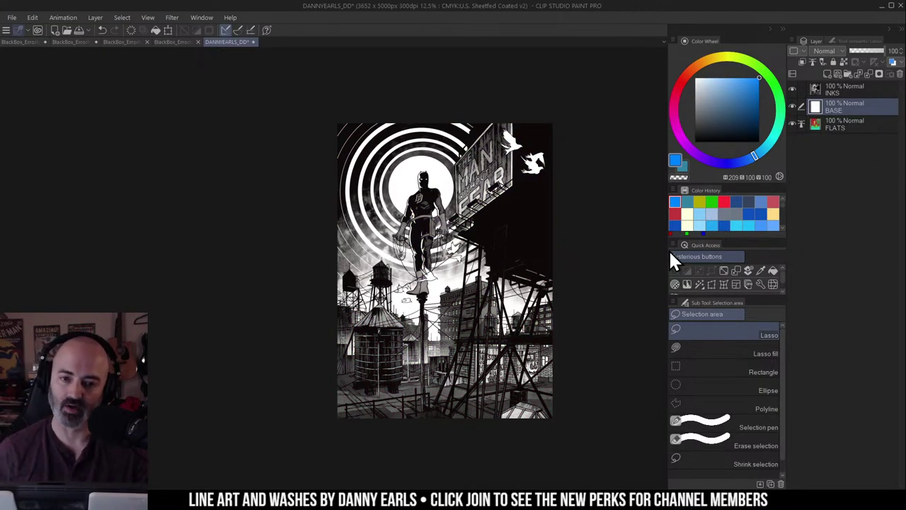
drag(511, 182, 506, 139)
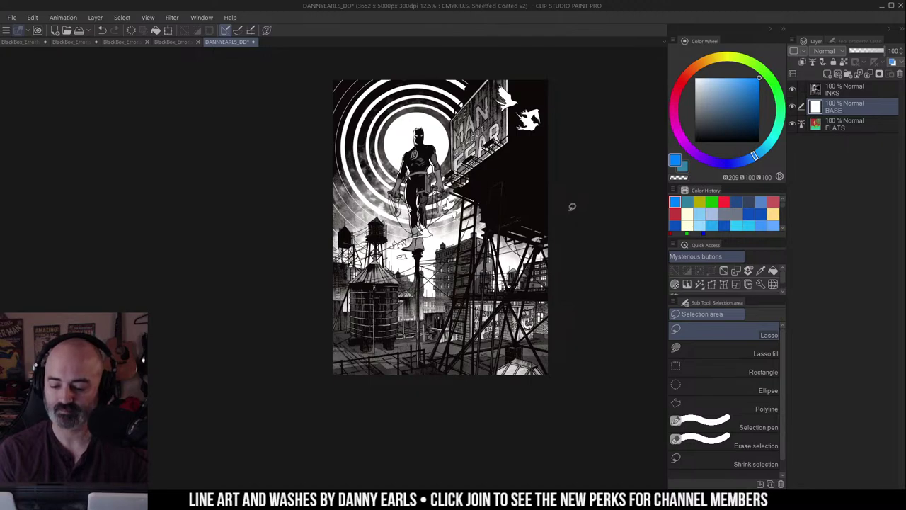
Step: Add an Overlay layer named OL above INKS and fill it with dark red (hue 3, saturation 60, value 55)
click(854, 90)
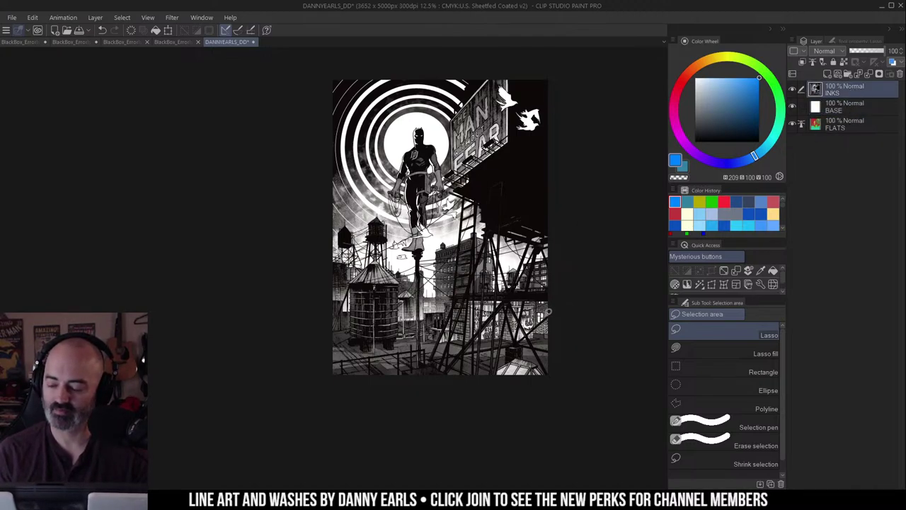
key(ctrl+shift+n)
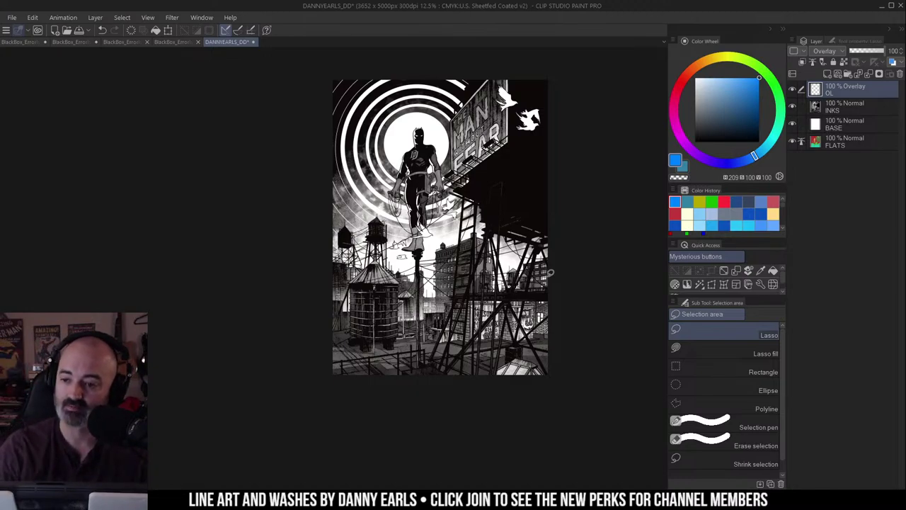
mouse_move(719, 101)
mouse_down()
mouse_move(713, 107)
mouse_move(729, 105)
mouse_up()
click(752, 66)
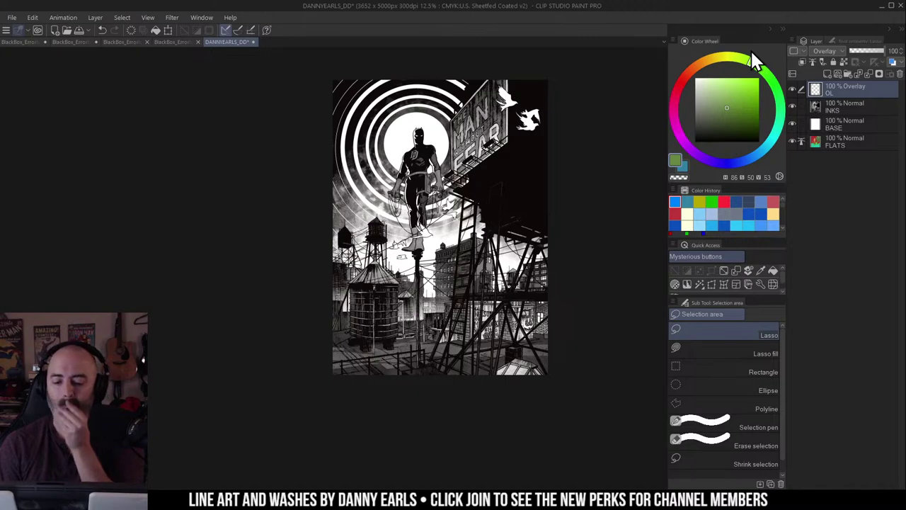
click(714, 106)
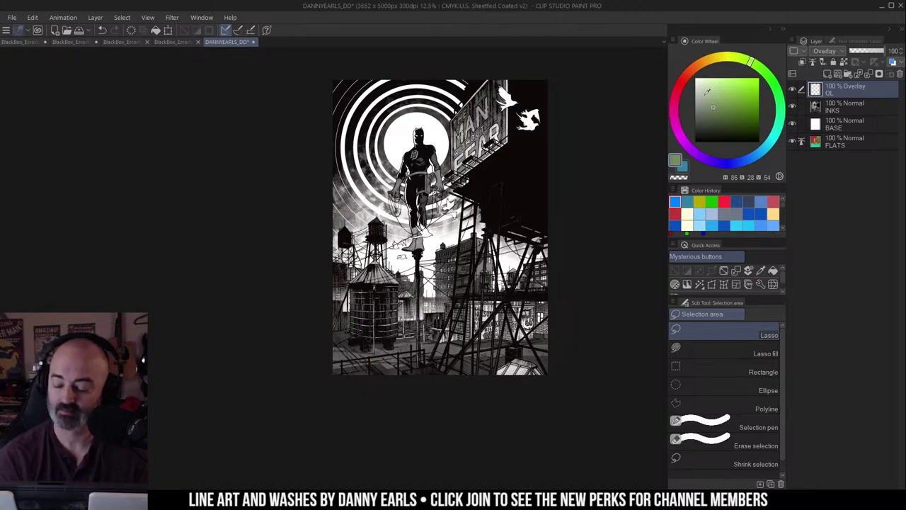
click(686, 75)
mouse_move(723, 112)
mouse_down()
mouse_move(741, 105)
mouse_move(734, 106)
mouse_up()
click(683, 80)
key(g)
click(428, 287)
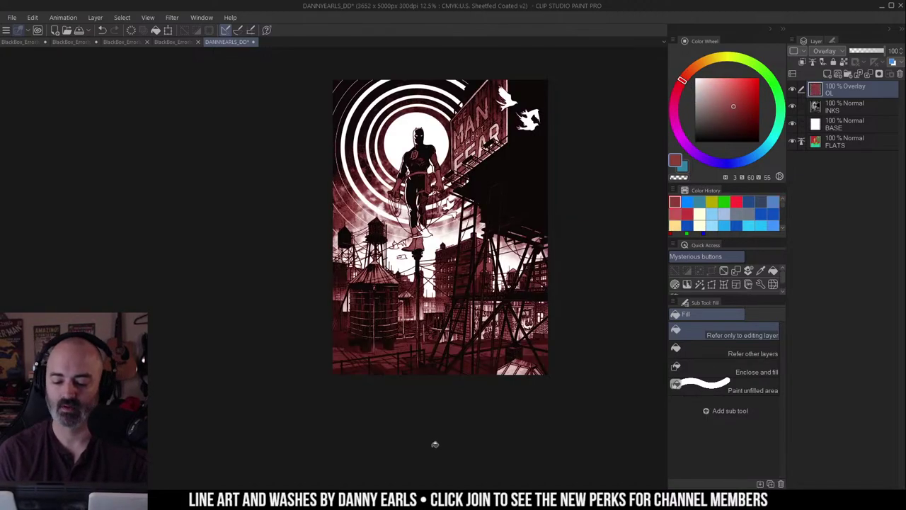
Step: Select everything except the figure, fill it on OL with muted green (hue 116, saturation 29, value 46), and deselect
key(m)
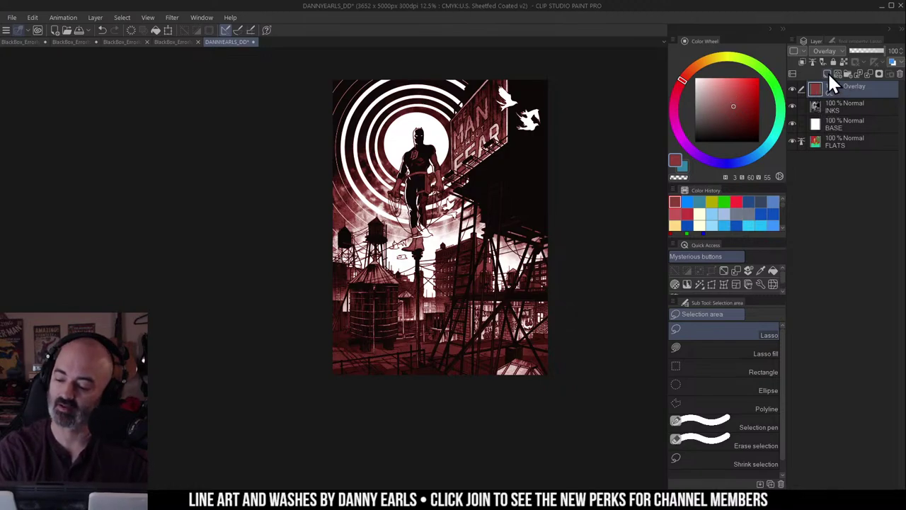
key(w)
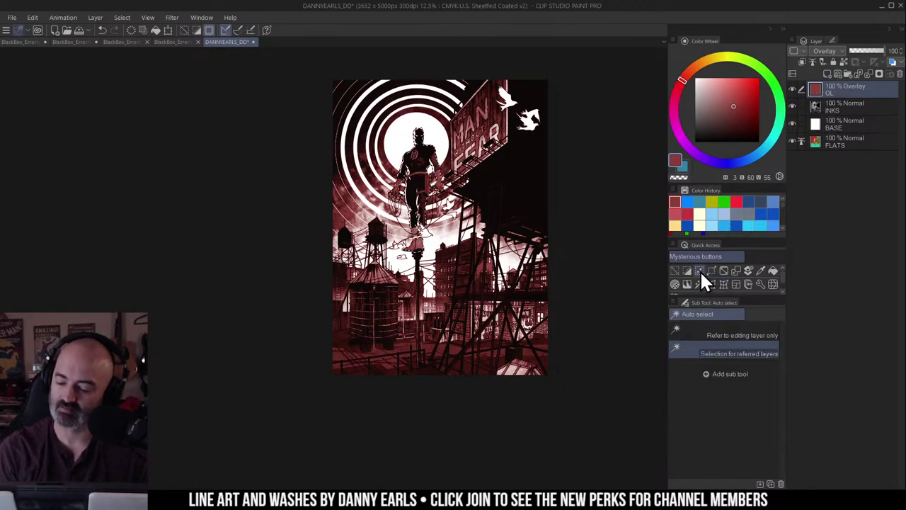
click(688, 271)
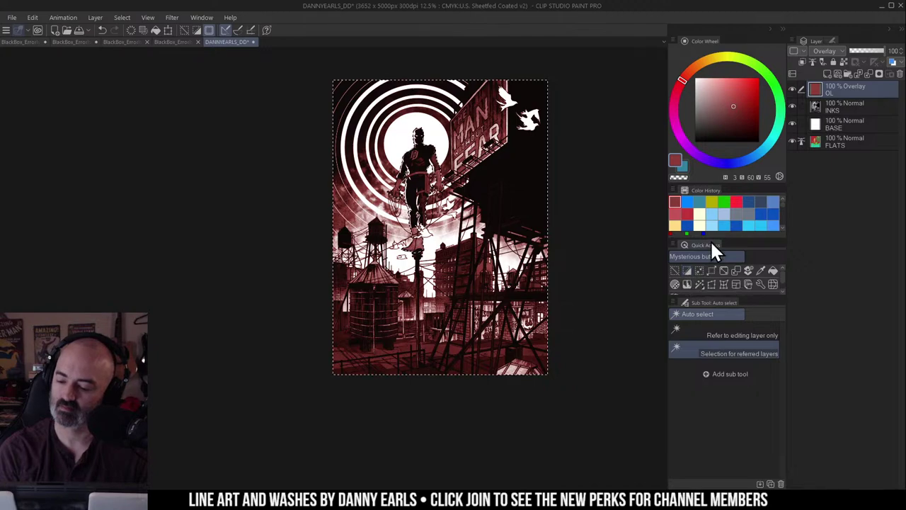
click(772, 80)
click(713, 112)
key(m)
key(alt+BackSpace)
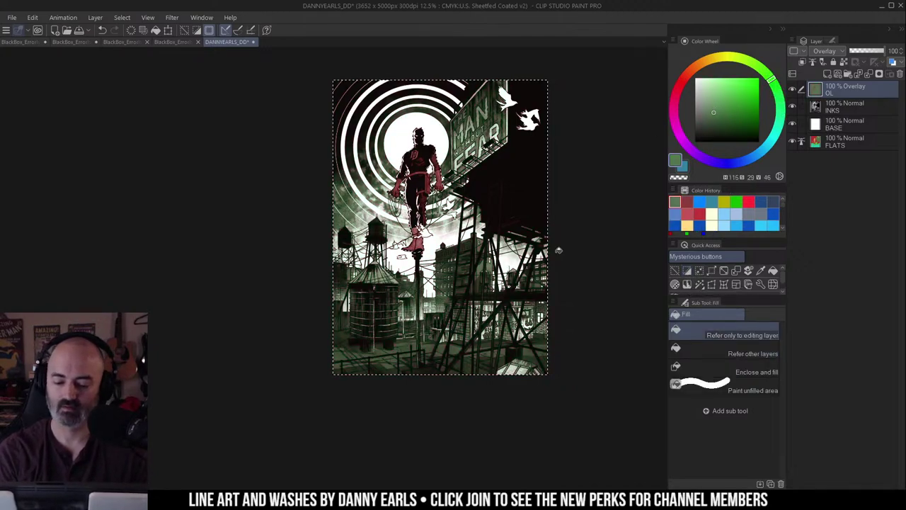
key(ctrl+d)
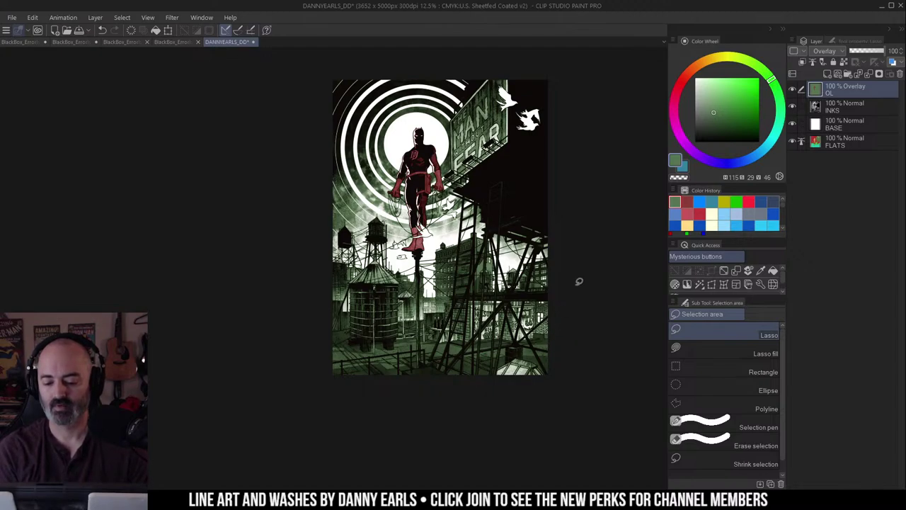
Step: Select the sky area and fill it on OL with dull olive (hue 61, saturation 29, value 46)
key(w)
click(437, 243)
key(m)
click(727, 61)
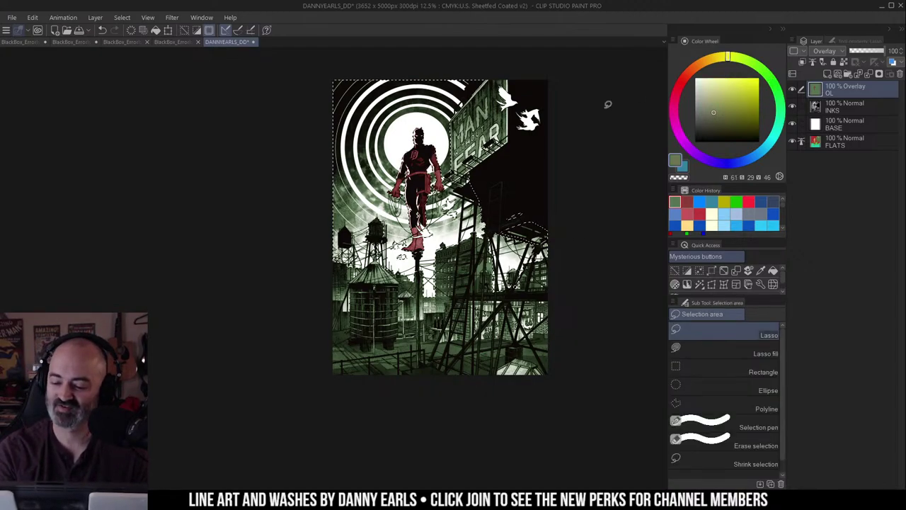
key(g)
click(446, 228)
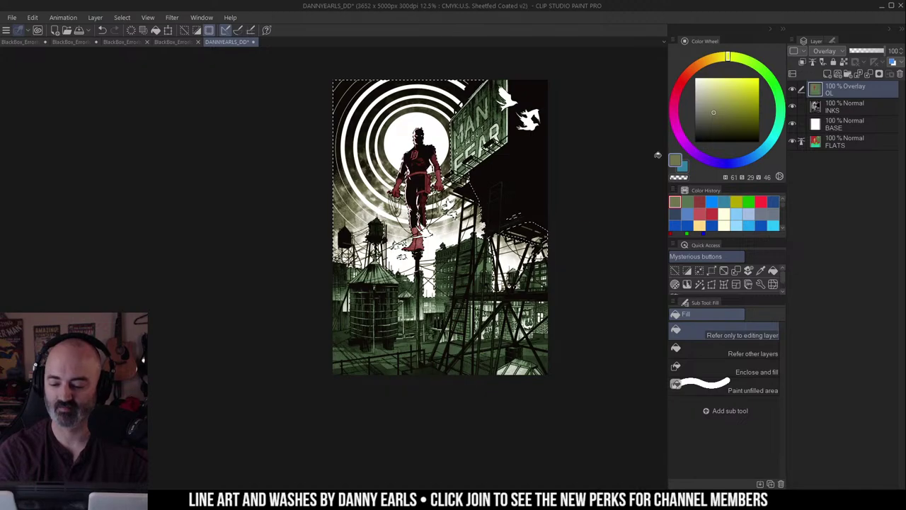
Step: Try a bright yellow sky fill (61, 81, 82), undo it, refill with softer yellow (61, 50, 60), and deselect
click(747, 89)
click(457, 236)
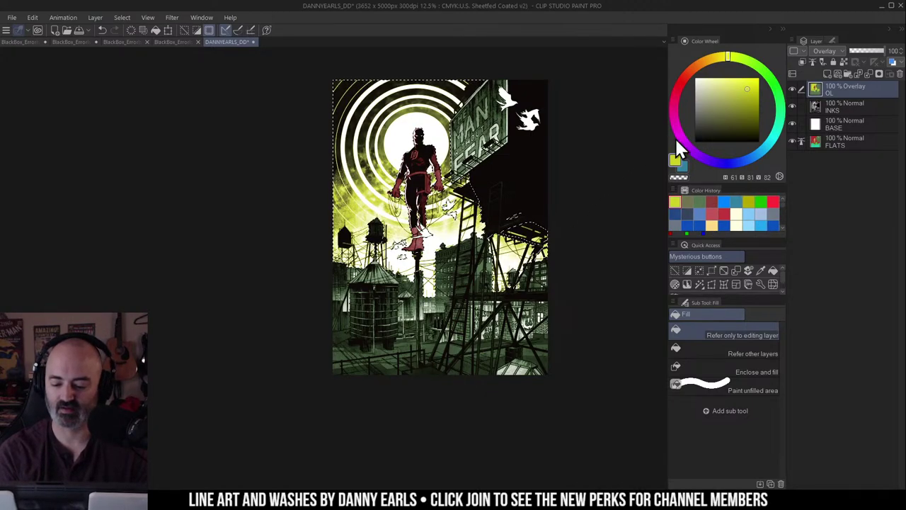
key(ctrl+z)
click(727, 104)
click(520, 241)
key(ctrl+d)
key(m)
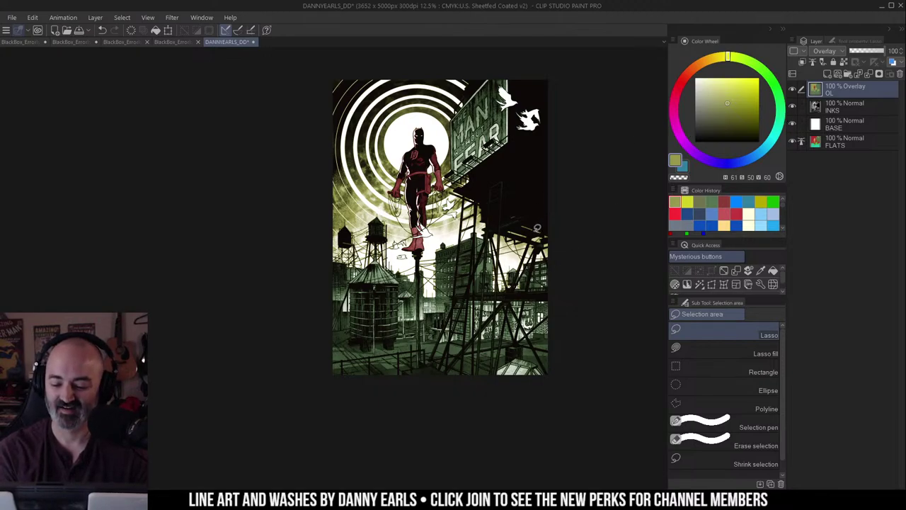
Step: Undo the yellow, olive and green test fills on OL, returning to the all-over dark red overlay
key(w)
click(545, 222)
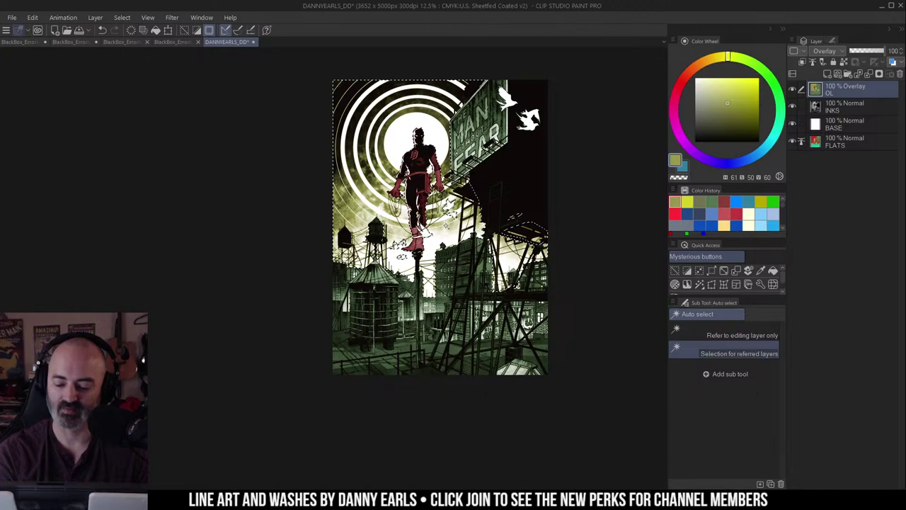
key(ctrl+d)
key(ctrl+z)
key(ctrl+z)
key(ctrl+z)
key(ctrl+z)
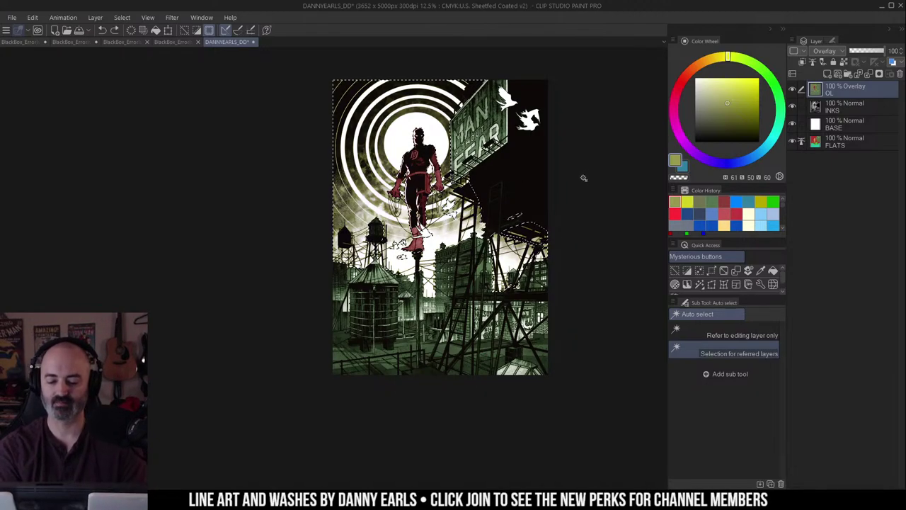
key(ctrl+z)
key(ctrl+z)
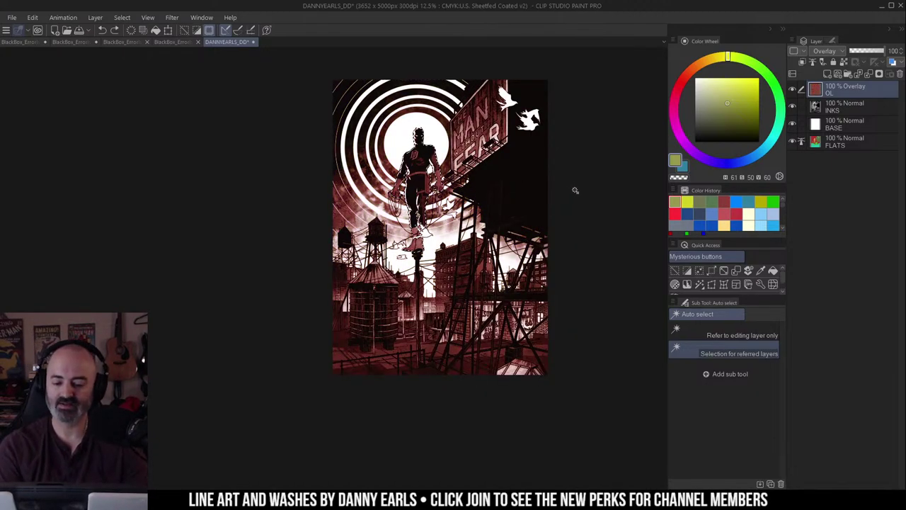
key(m)
drag(595, 173, 564, 196)
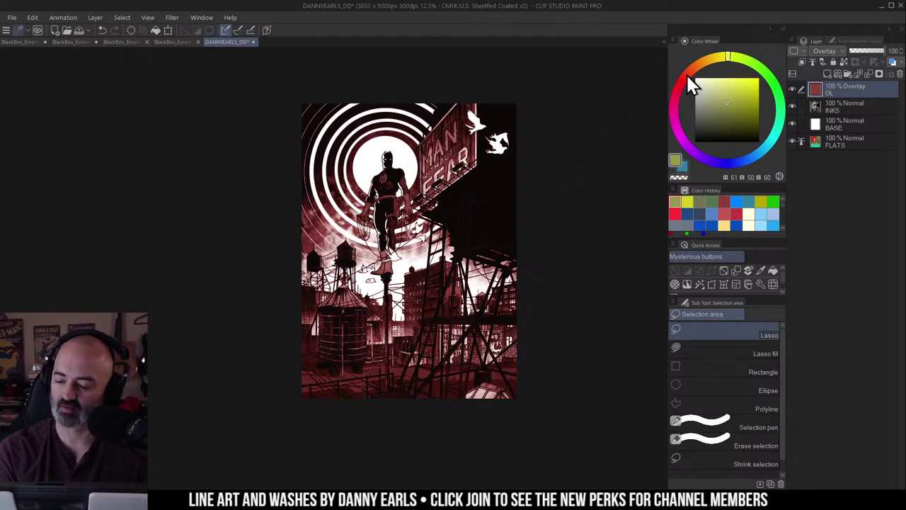
Step: Fill the whole OL overlay layer with muted green (hue 84, saturation 25, value 56)
click(748, 63)
click(710, 106)
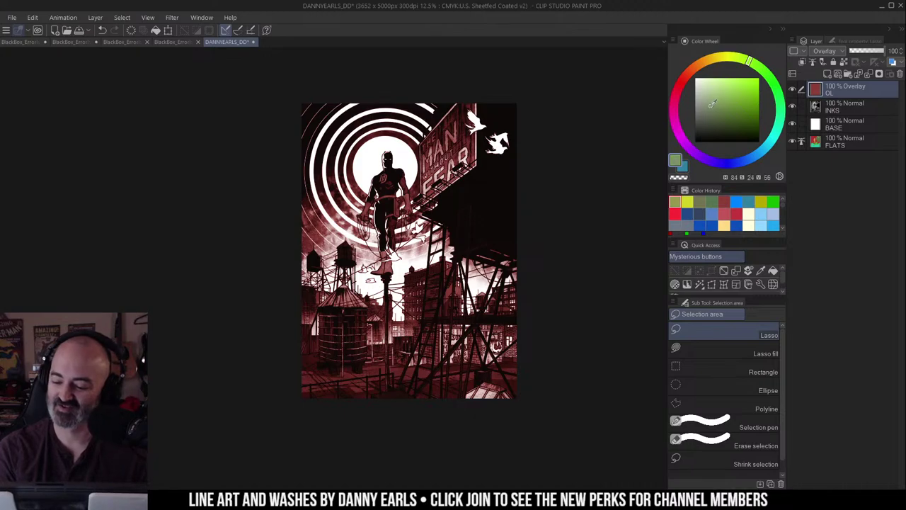
key(g)
click(441, 276)
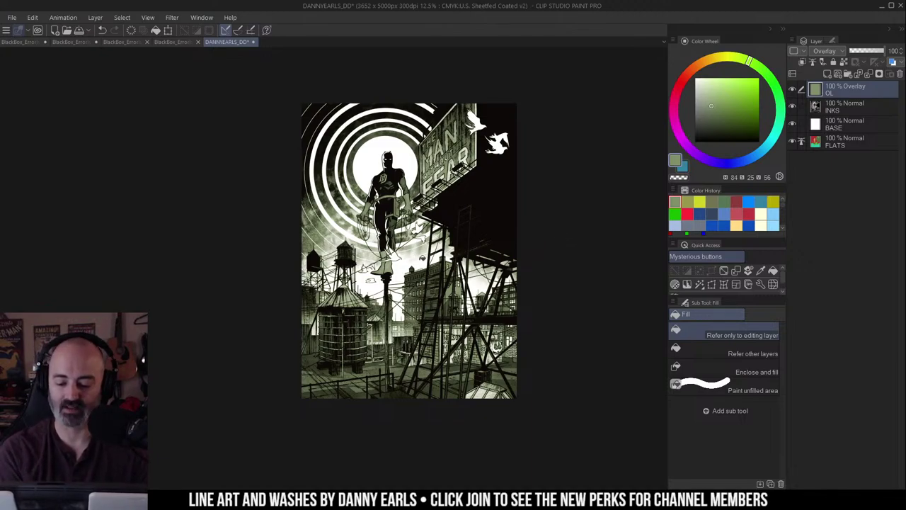
Step: Select the sky area, fill it on OL with dark red (hue 1, saturation 74, value 58), and deselect
key(w)
click(423, 258)
key(m)
click(688, 80)
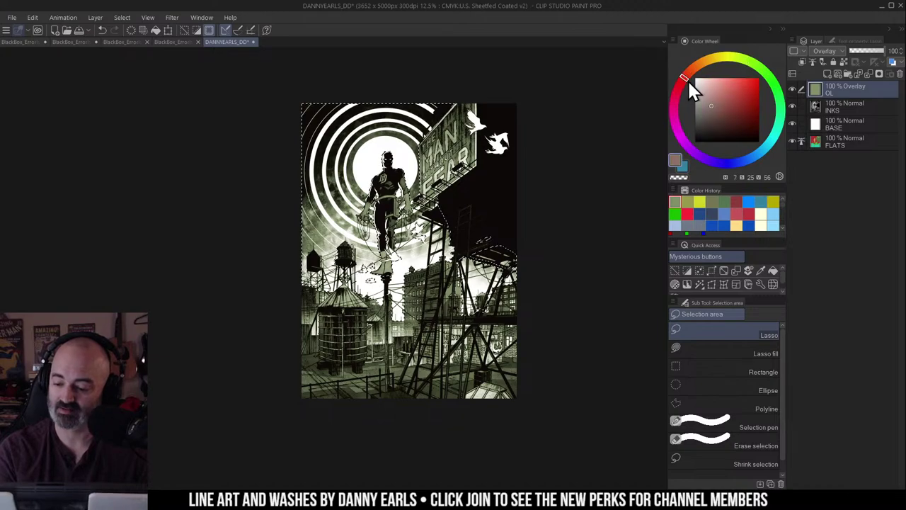
key(g)
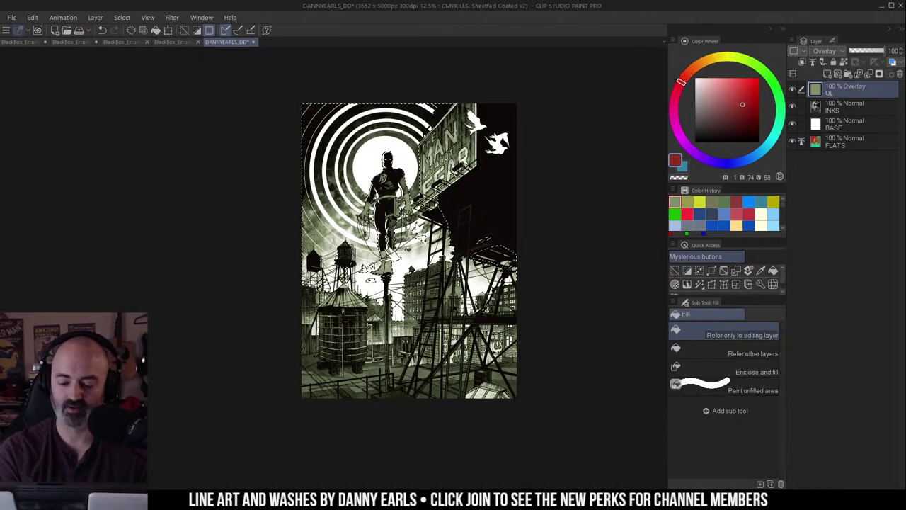
click(418, 236)
key(ctrl+d)
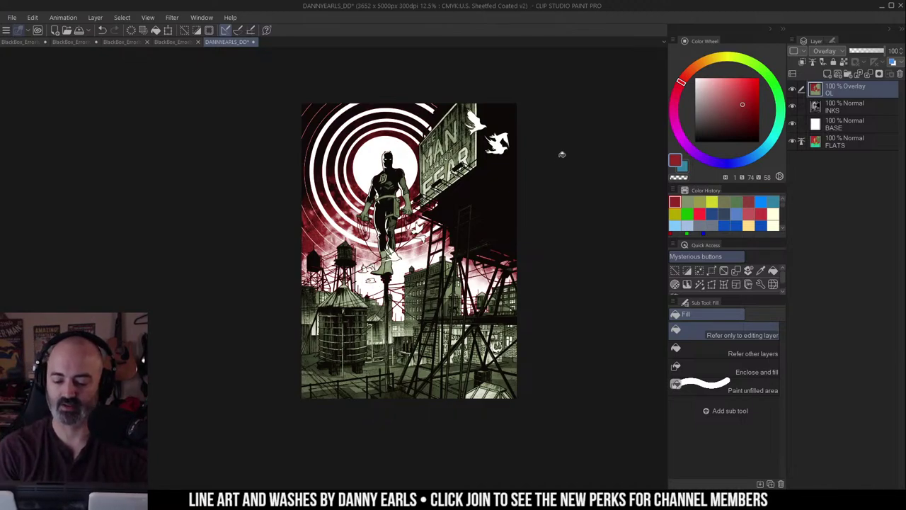
Step: Try an orange sky fill (19, 62, 96) on BASE, undo it, and refill the sky with light peach (19, 39, 100)
click(853, 124)
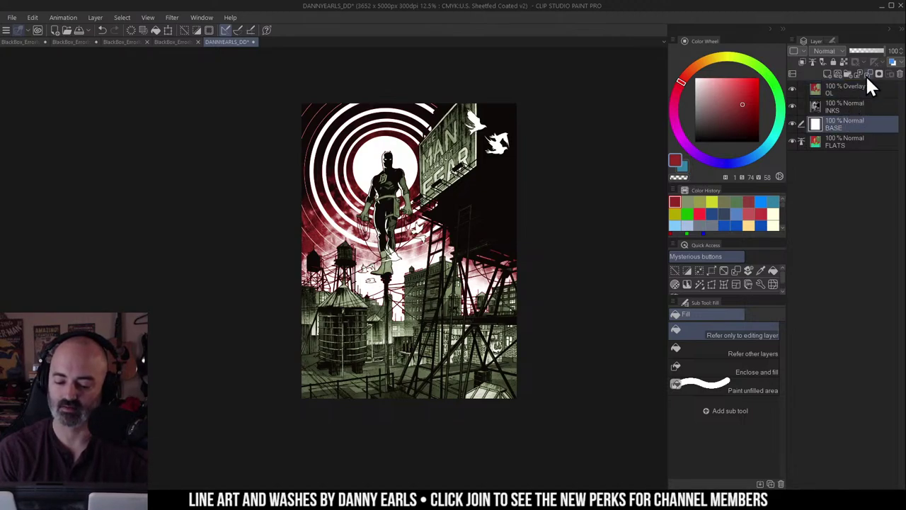
click(694, 70)
click(739, 91)
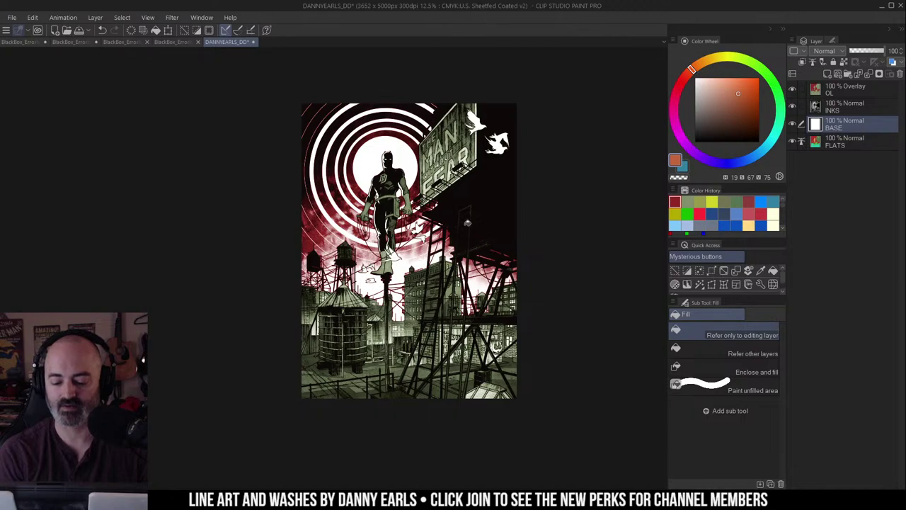
click(735, 81)
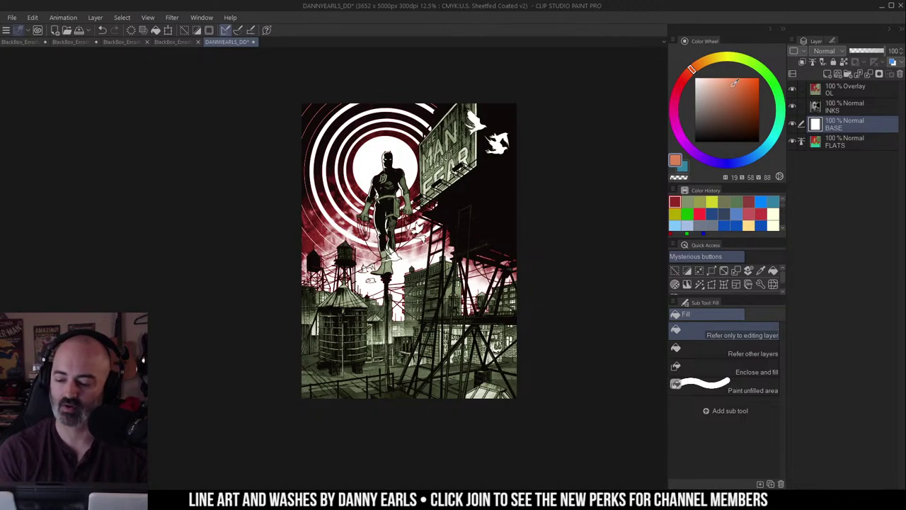
click(407, 260)
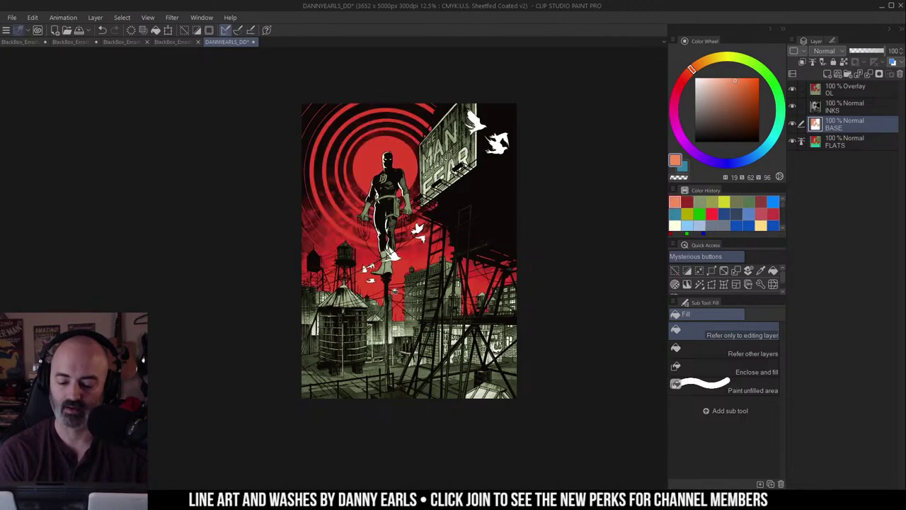
key(ctrl+z)
drag(724, 84, 720, 77)
click(403, 273)
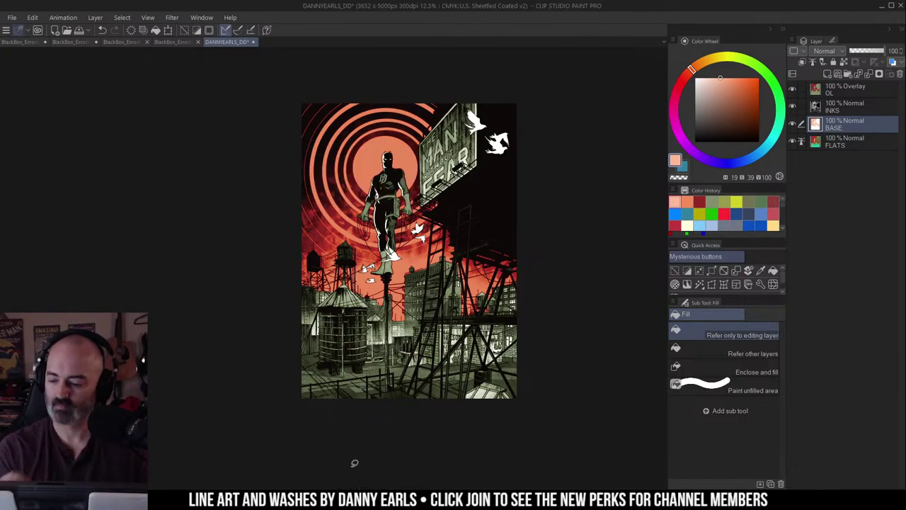
Step: Select the foreground rooftops on OL, adjust them to saturation 34 and luminosity -13, and deselect
key(m)
click(828, 83)
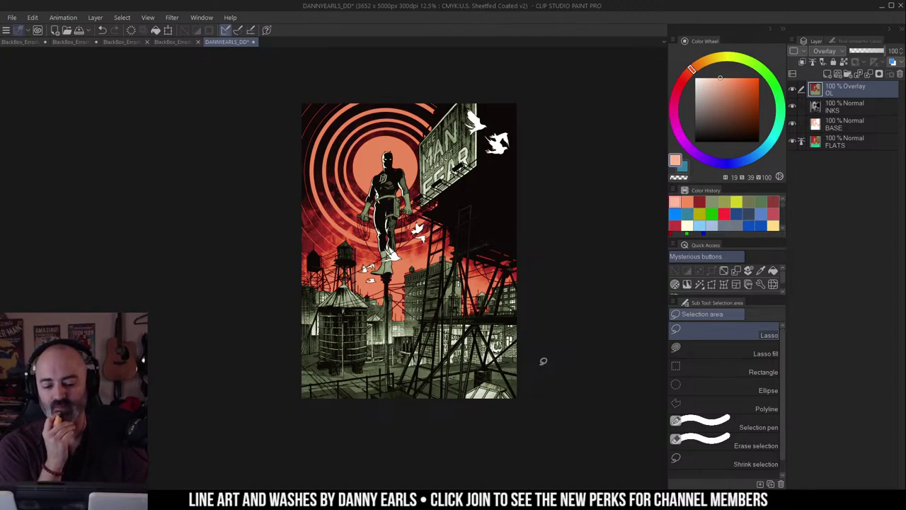
mouse_move(546, 183)
mouse_down()
mouse_move(554, 173)
mouse_move(544, 177)
mouse_up()
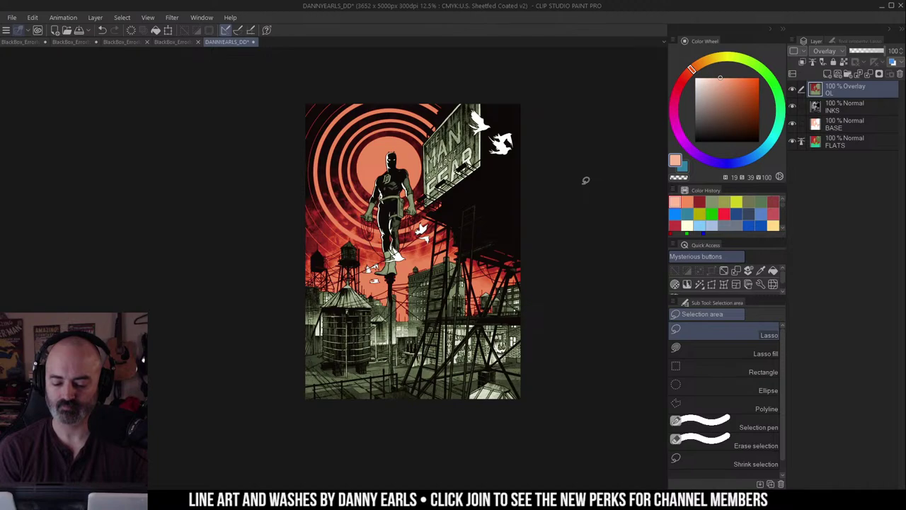
key(w)
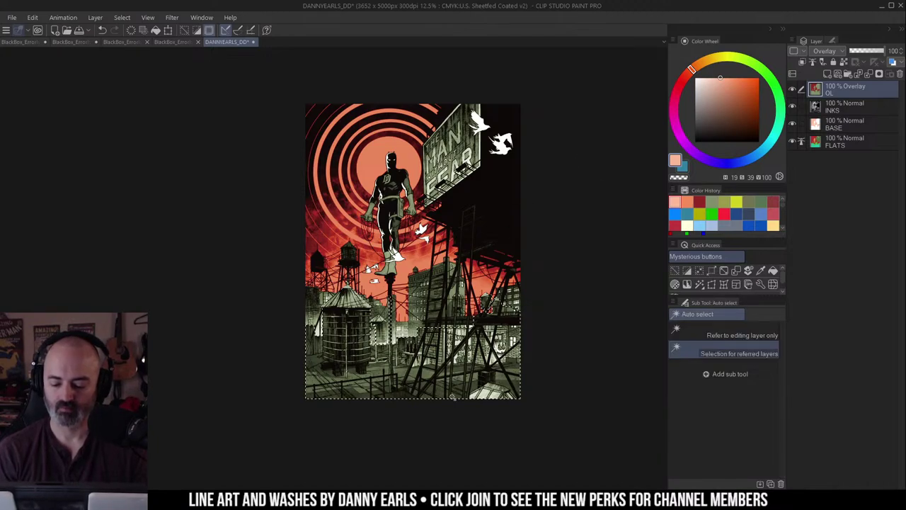
key(ctrl+u)
click(681, 185)
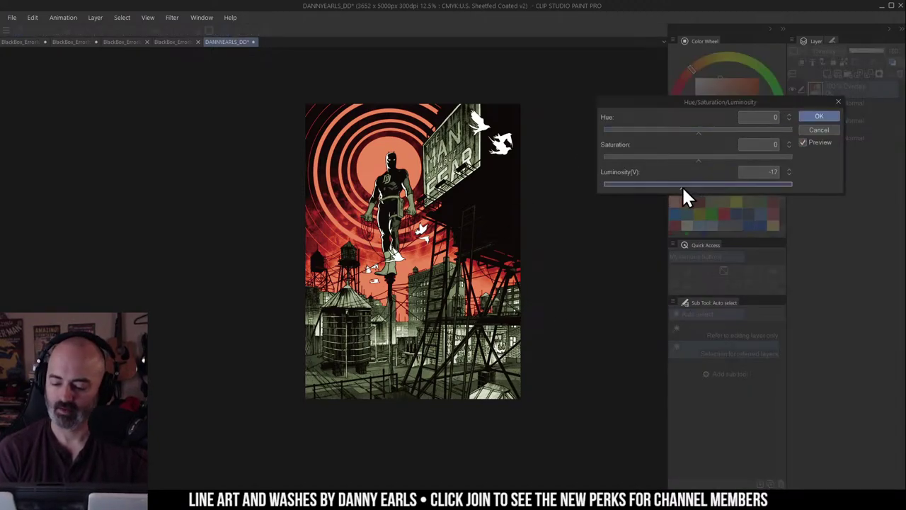
click(717, 157)
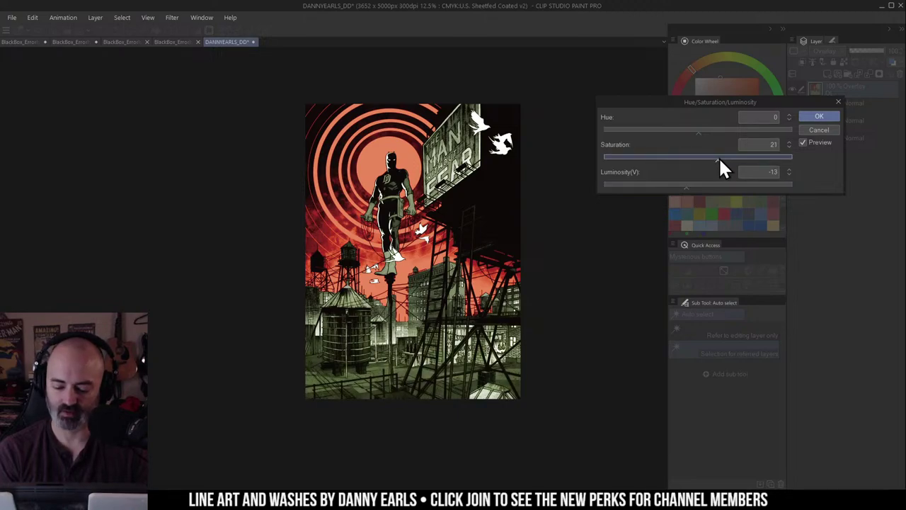
drag(717, 159, 732, 158)
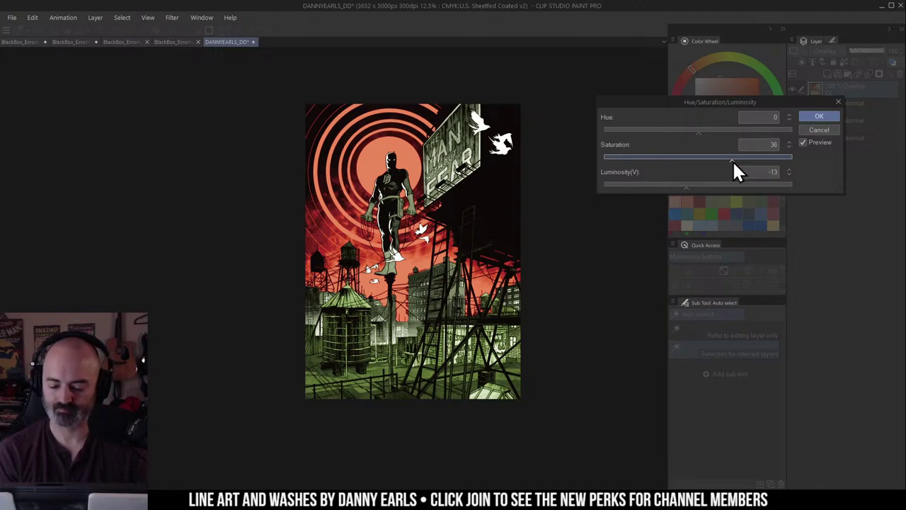
drag(733, 160, 730, 160)
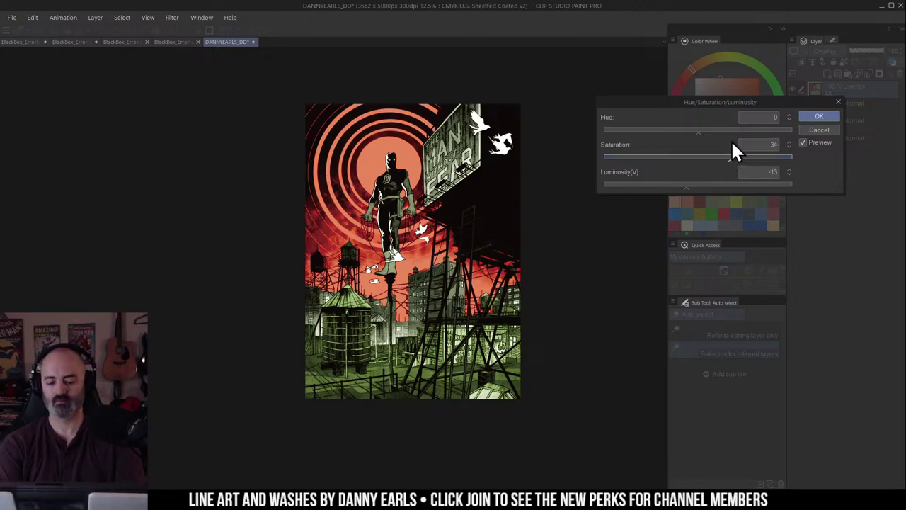
click(812, 116)
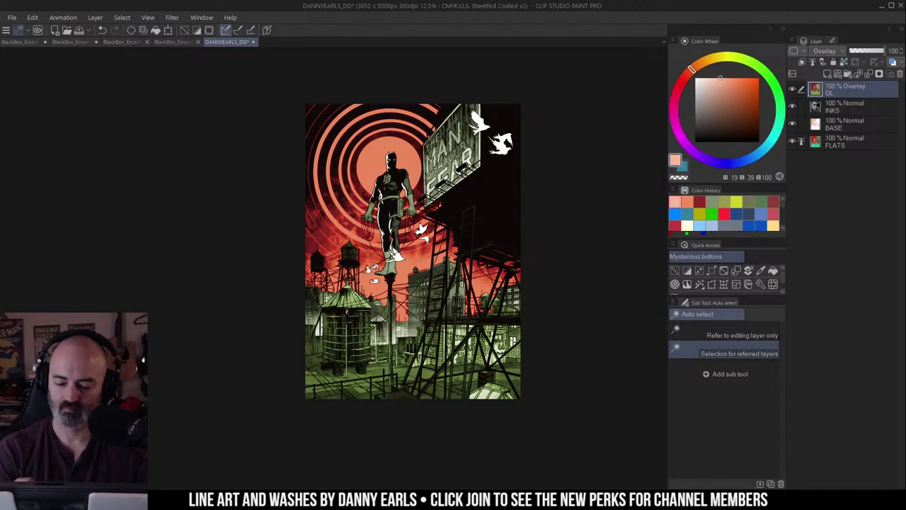
key(ctrl+d)
Step: Try filling the billboard area on BASE with red (hue 3, saturation 78, value 71), then undo the fill
click(497, 185)
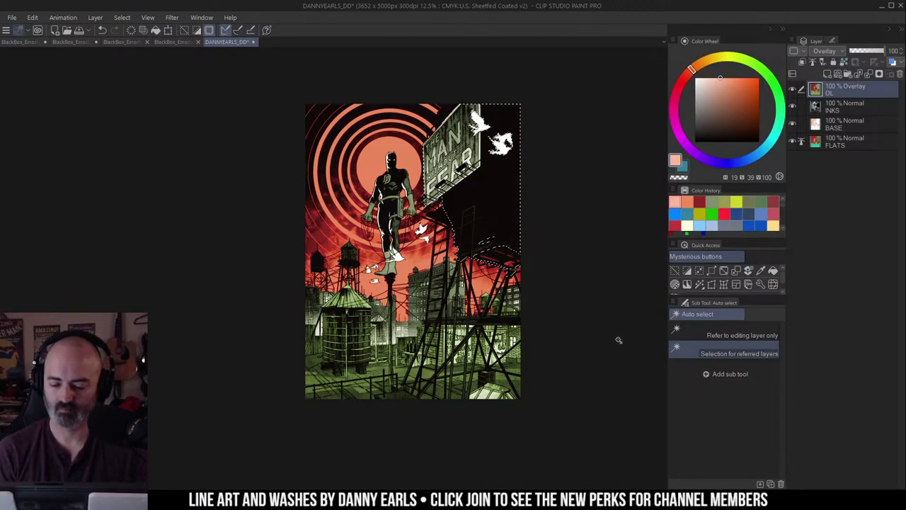
click(815, 123)
click(686, 74)
click(745, 96)
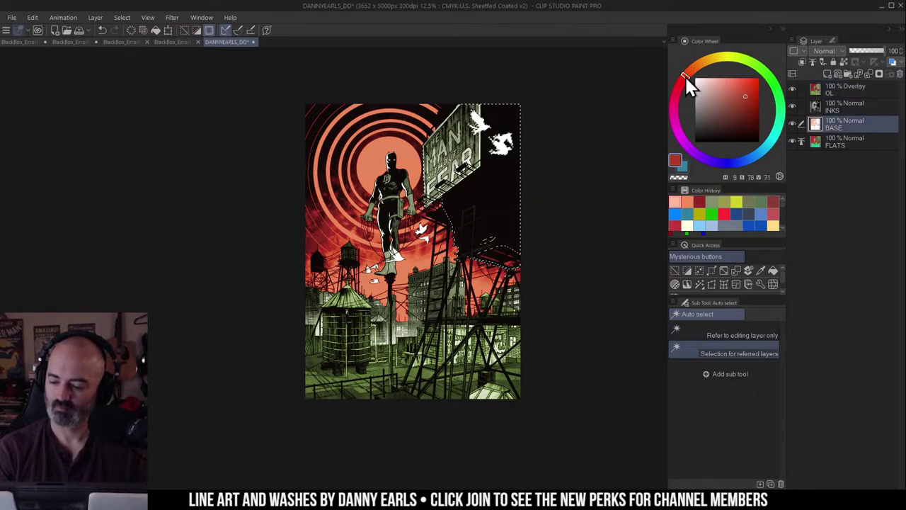
key(g)
click(492, 202)
key(ctrl+d)
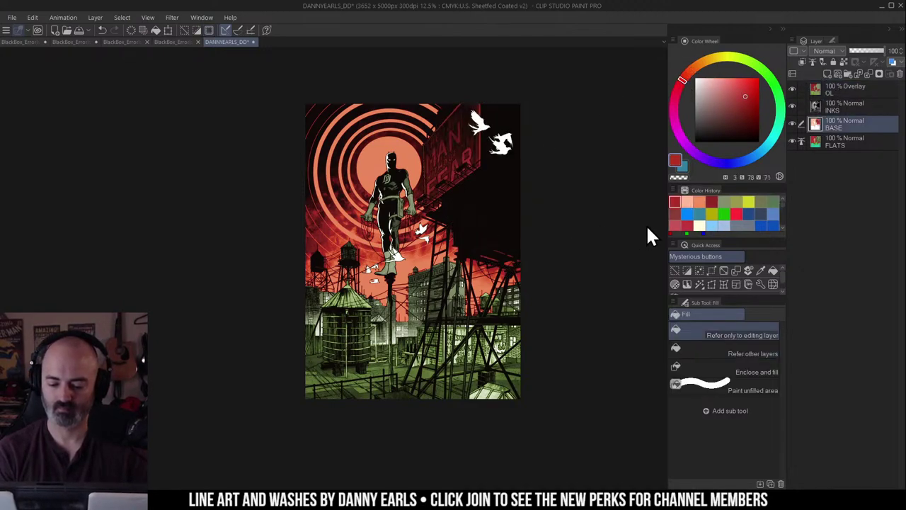
key(ctrl+u)
click(821, 129)
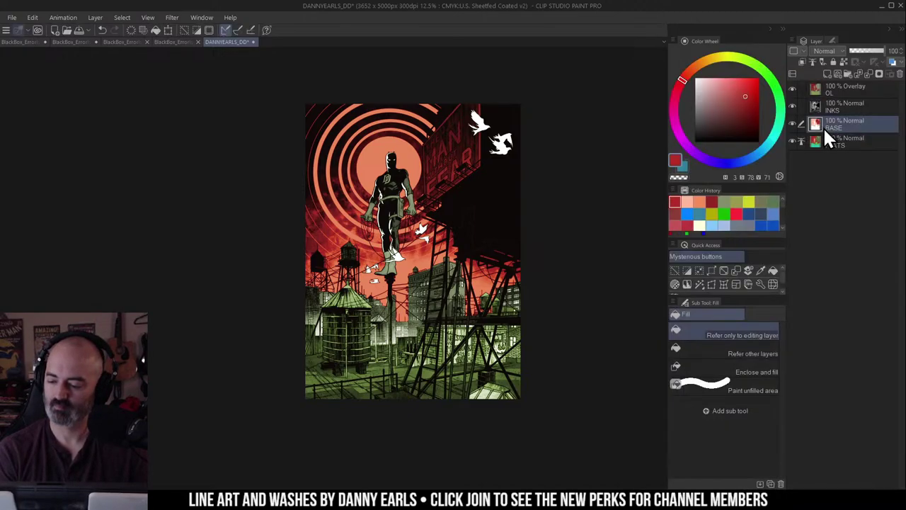
key(ctrl+z)
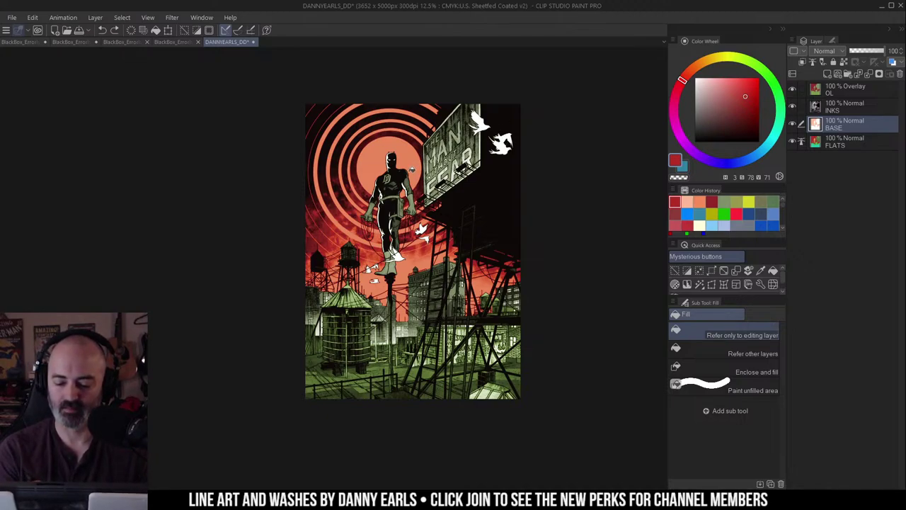
Step: Select the sky on BASE, shift its hue to 18, saturation to 51 and luminosity to 28, then deselect
key(w)
click(418, 175)
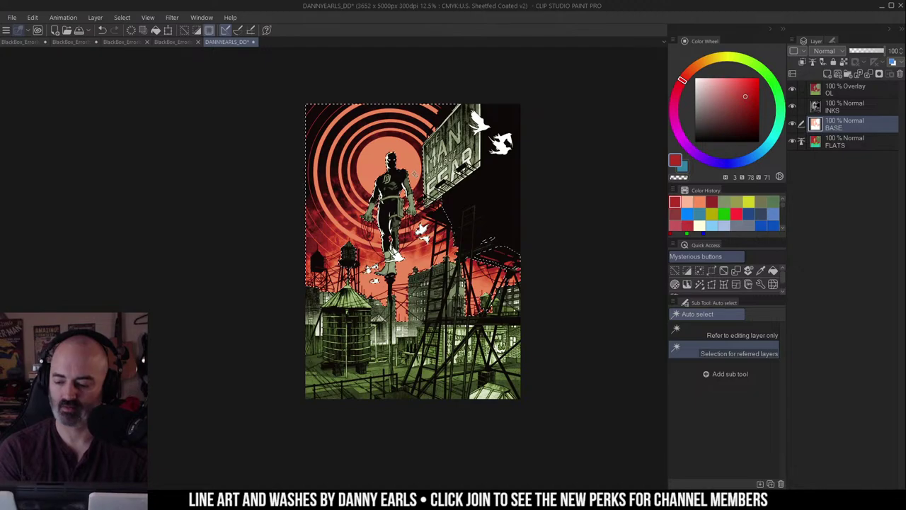
click(815, 90)
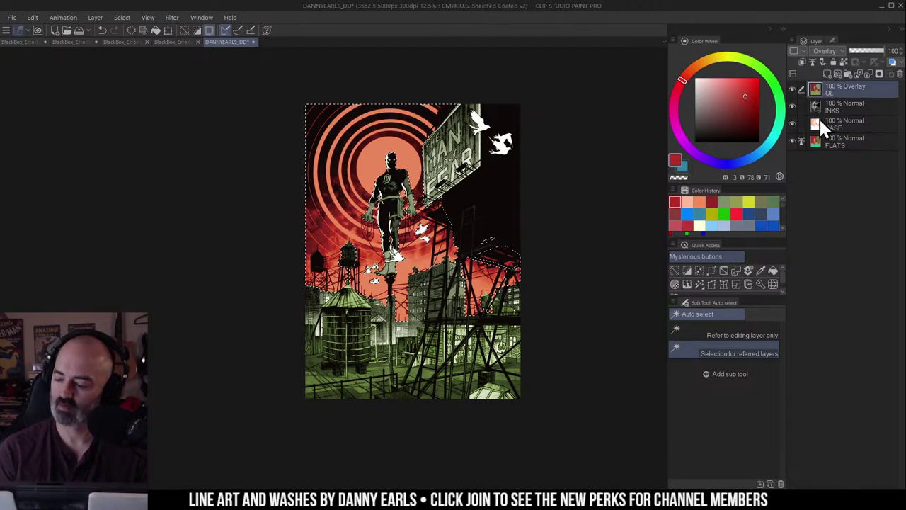
click(826, 124)
key(ctrl+u)
drag(737, 182, 729, 190)
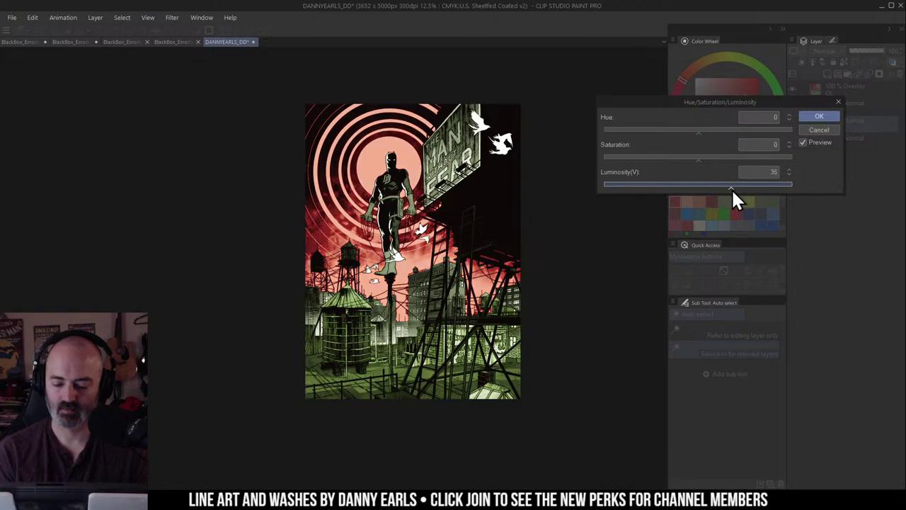
drag(708, 157, 708, 131)
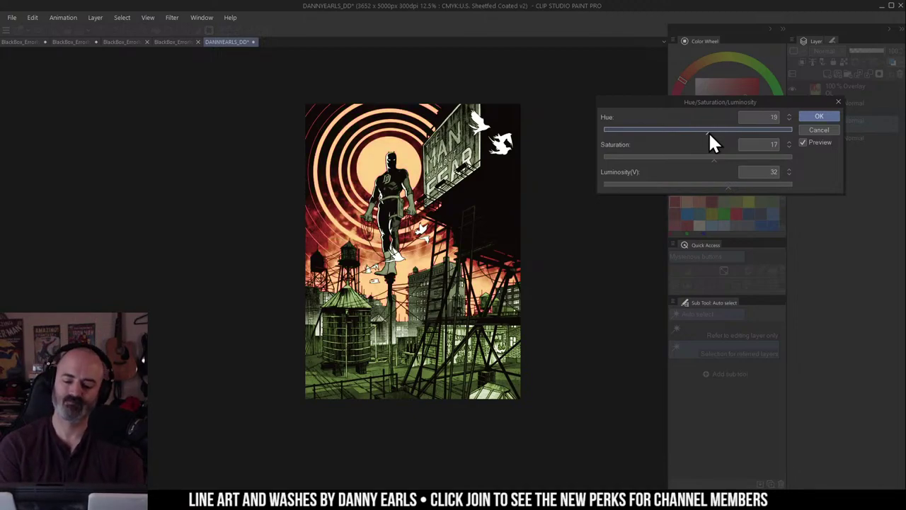
drag(713, 156, 725, 188)
drag(729, 158, 747, 158)
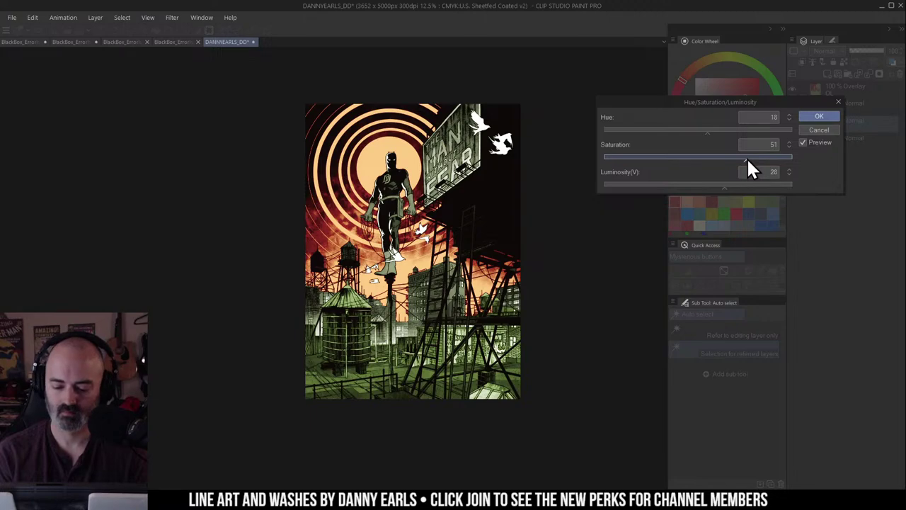
click(819, 116)
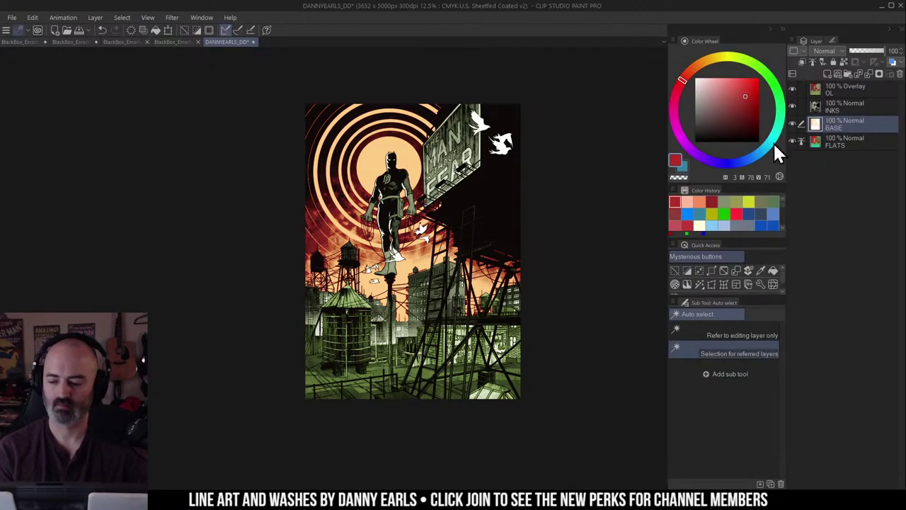
click(820, 83)
key(m)
key(ctrl+d)
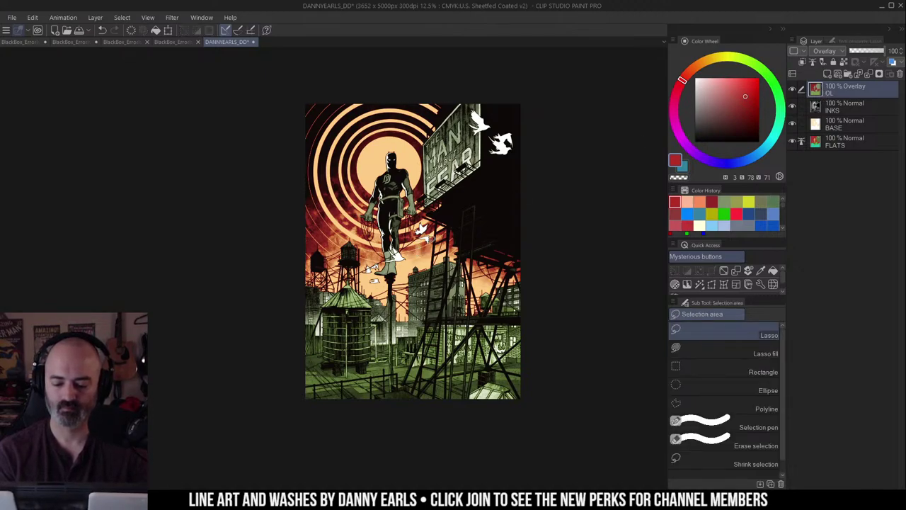
Step: Hide the OL overlay, fill the sky on BASE with red (3, 78, 71), and compare with BASE switched off and on
key(r)
drag(546, 170, 550, 162)
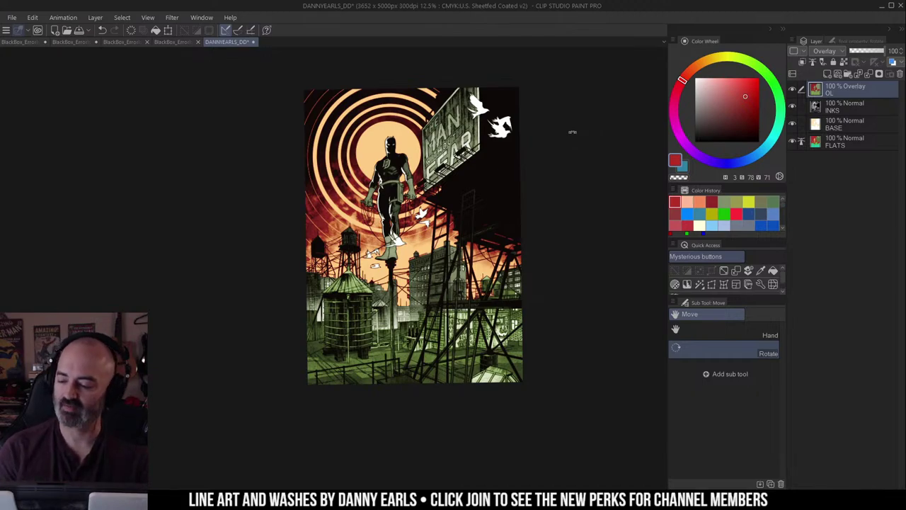
click(792, 88)
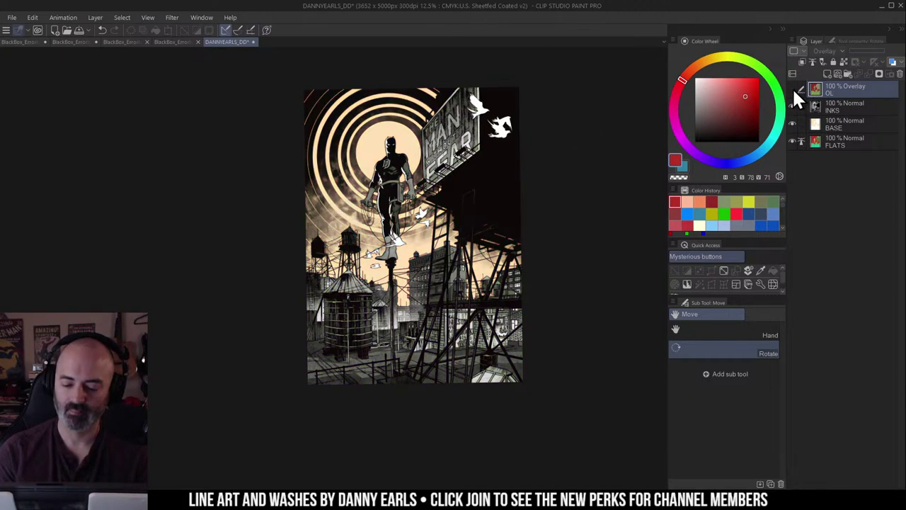
click(818, 128)
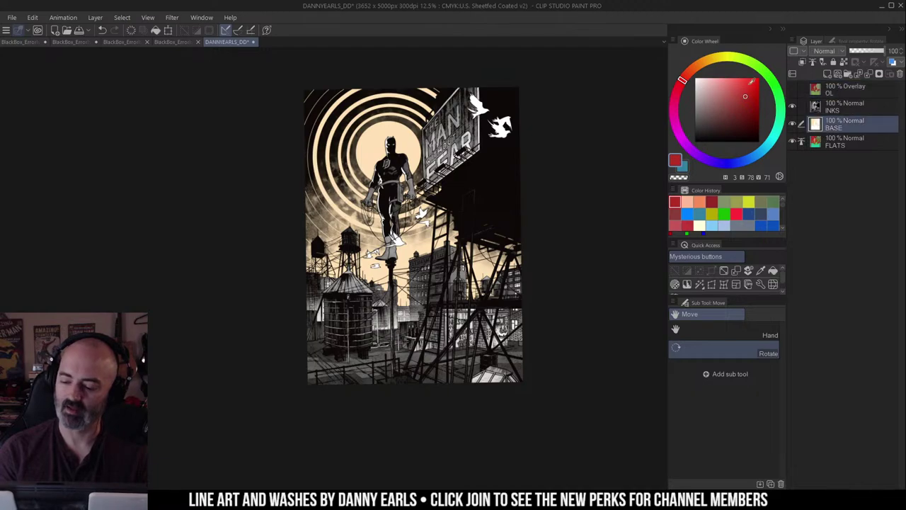
key(h)
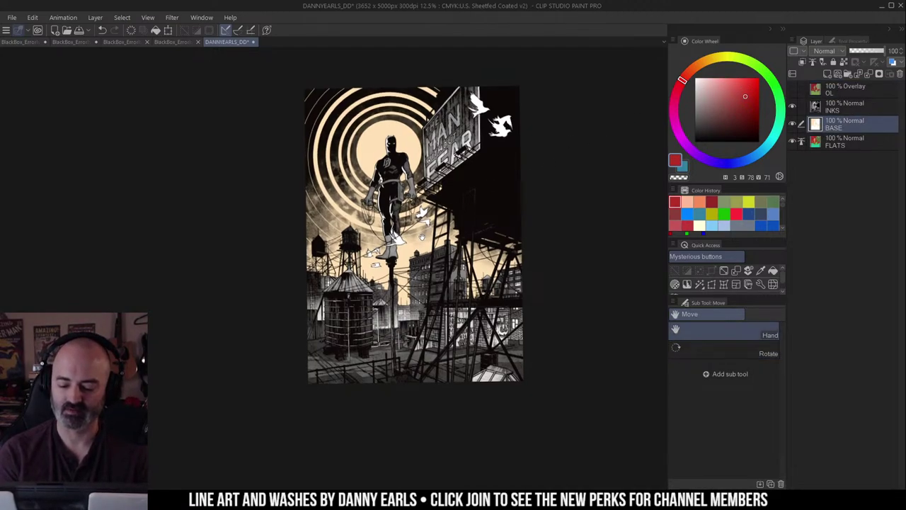
key(g)
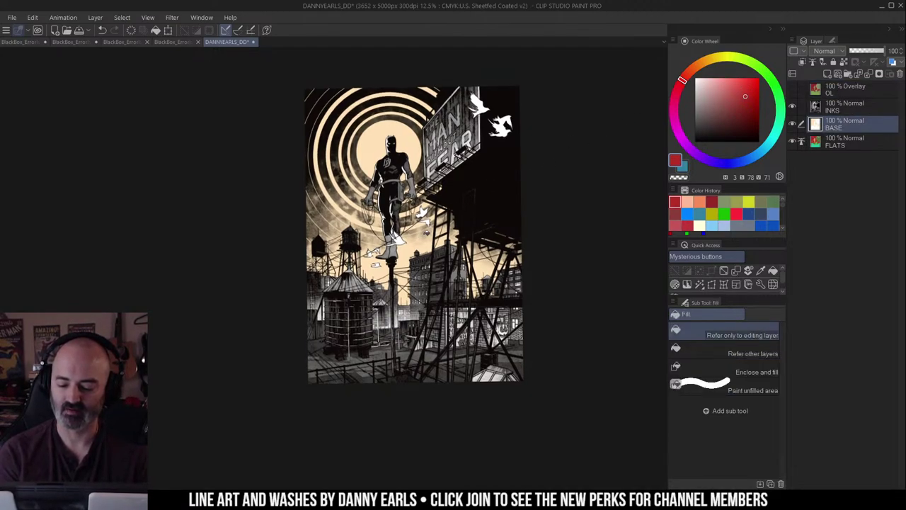
click(429, 234)
key(m)
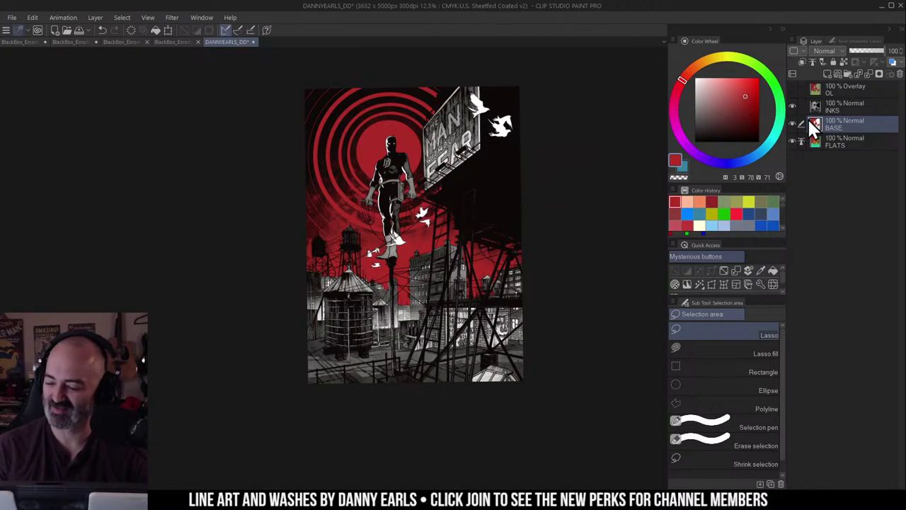
click(792, 124)
click(792, 124)
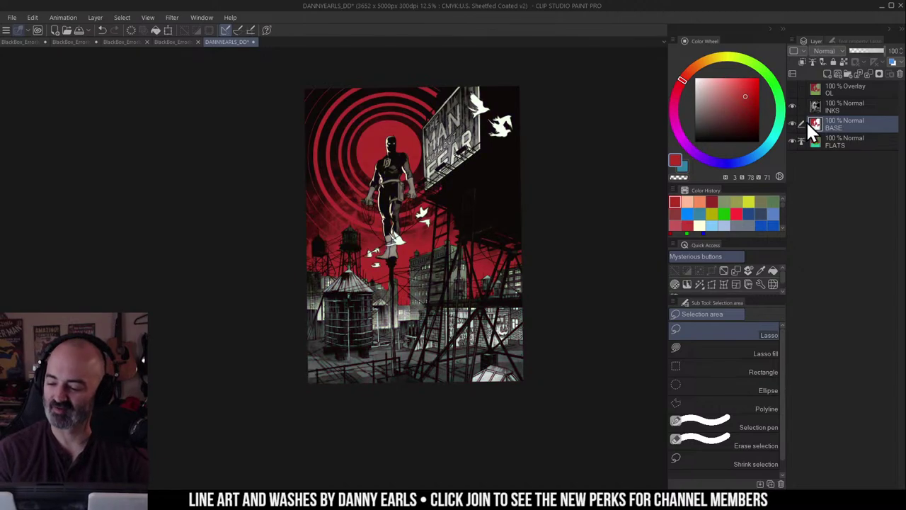
Step: Try filling the sky on BASE with white and the whole layer with red (3, 78, 71), then undo both fills
alt+click(505, 119)
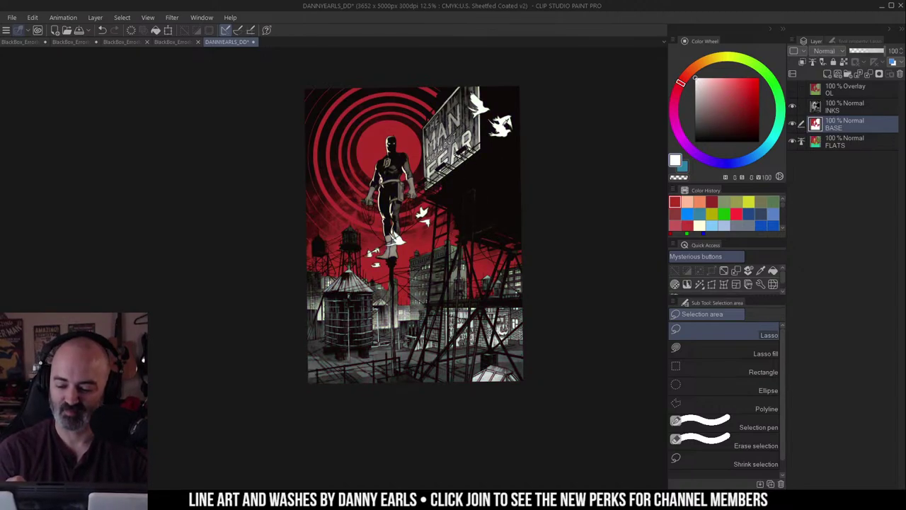
key(g)
click(419, 238)
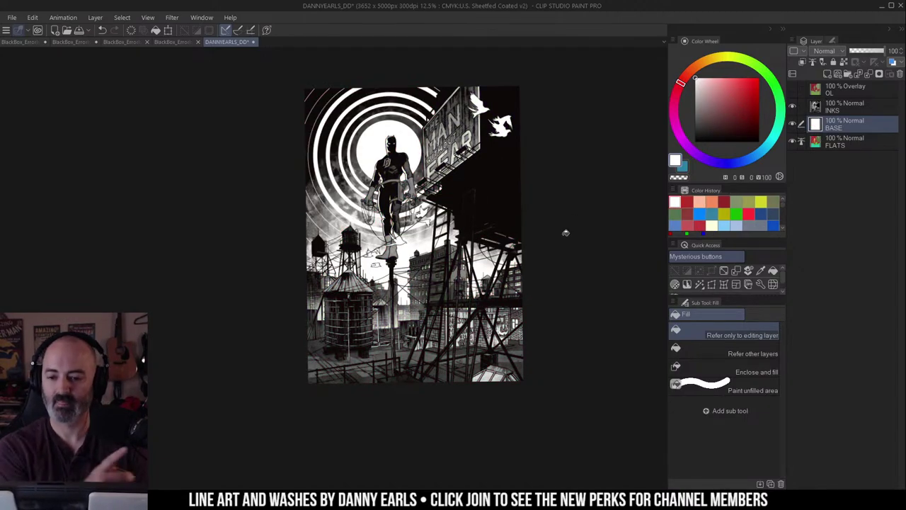
key(m)
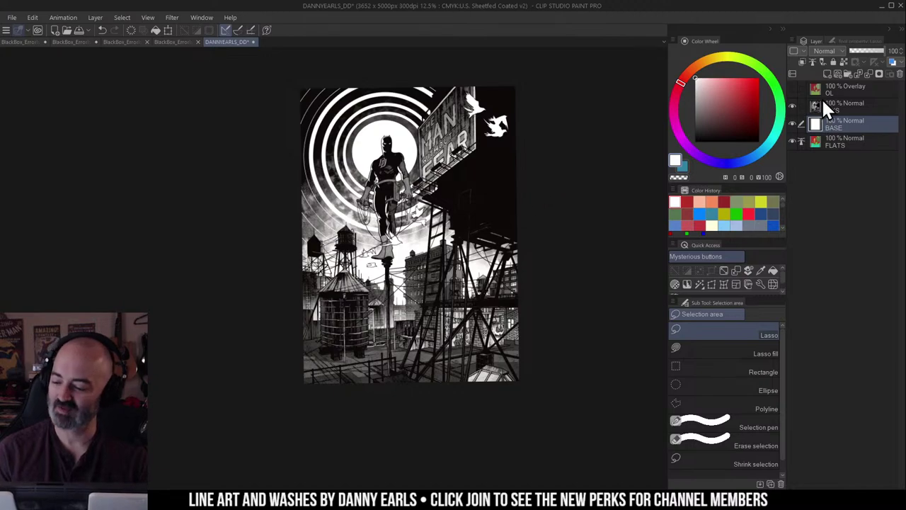
click(687, 202)
key(g)
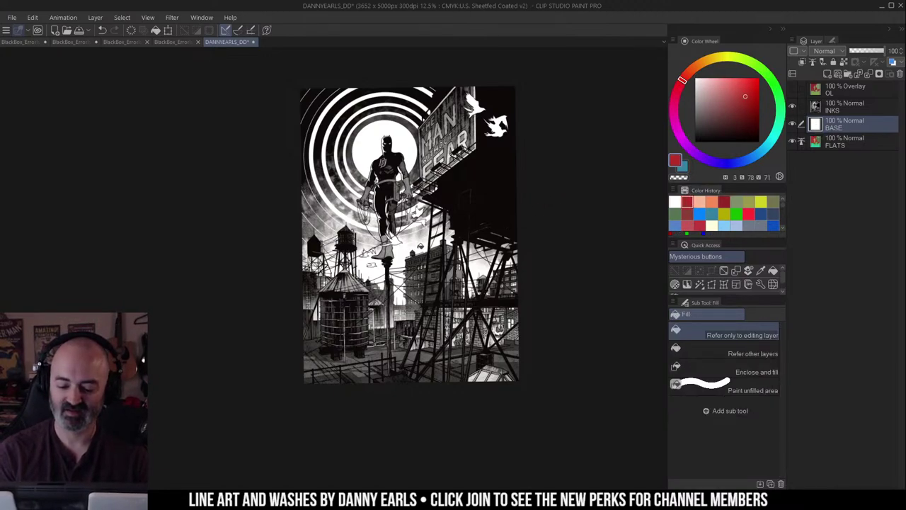
click(419, 242)
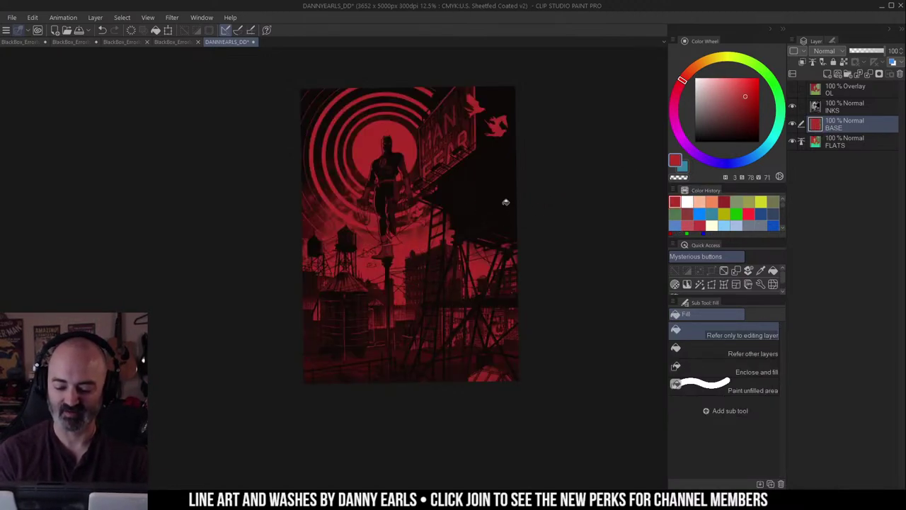
key(ctrl+z)
key(w)
key(m)
drag(576, 209, 558, 219)
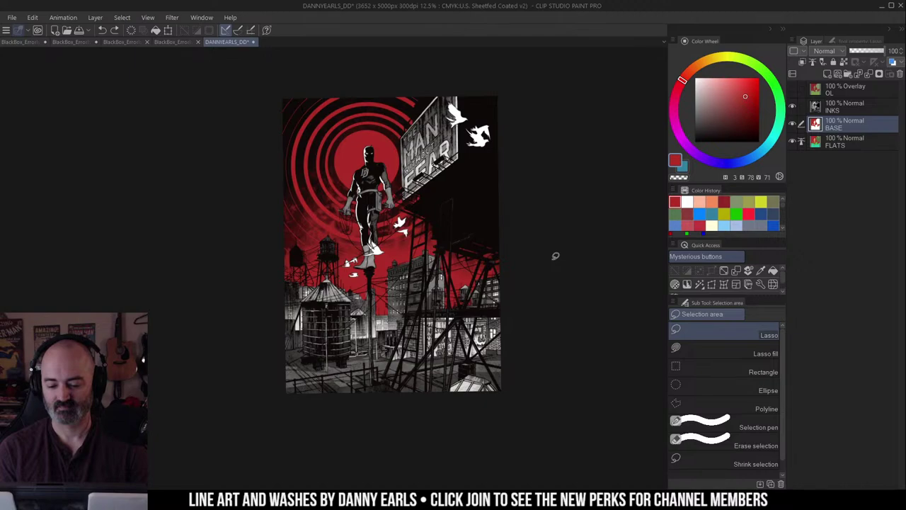
Step: Add a new layer above OL, try a red FRENDEN'S Faux-toshop stroke across the billboard, and undo the stroke
key(b)
click(846, 89)
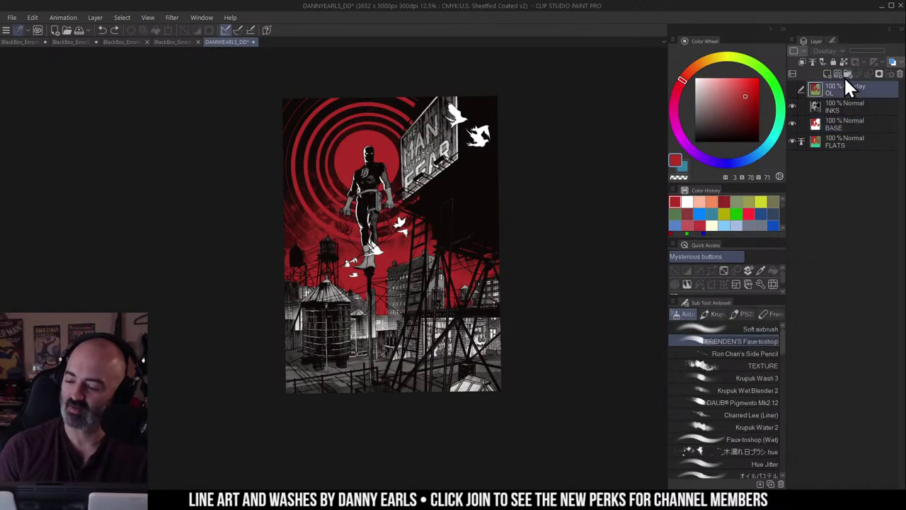
click(827, 73)
drag(450, 108, 378, 166)
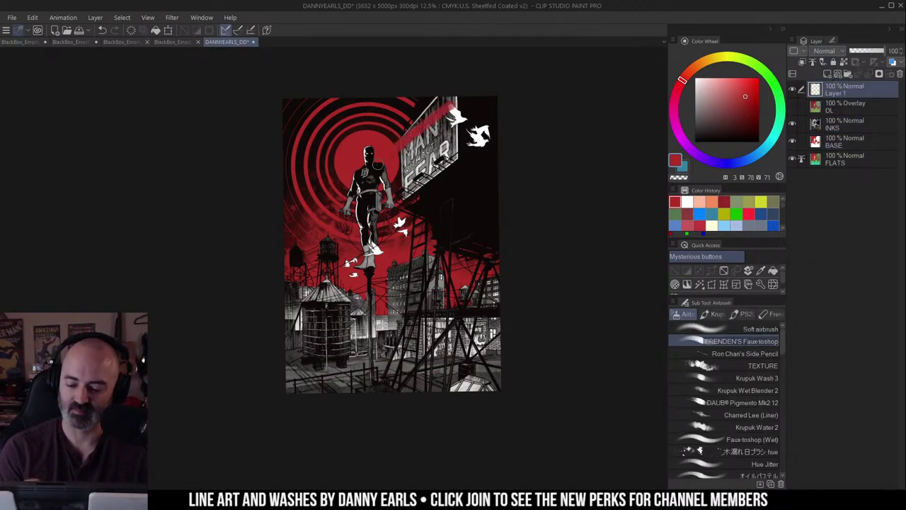
key(ctrl+z)
Step: Try parallel white diagonal light beams running from the billboard across the figure to the water tower, then undo them
click(696, 80)
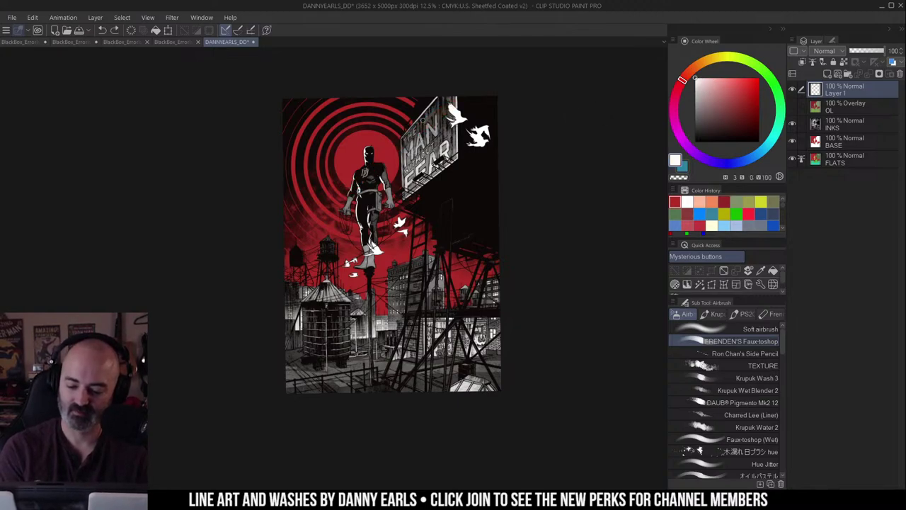
mouse_move(455, 107)
mouse_down()
mouse_move(353, 179)
mouse_move(359, 197)
mouse_up()
drag(487, 134, 343, 253)
drag(497, 152, 296, 334)
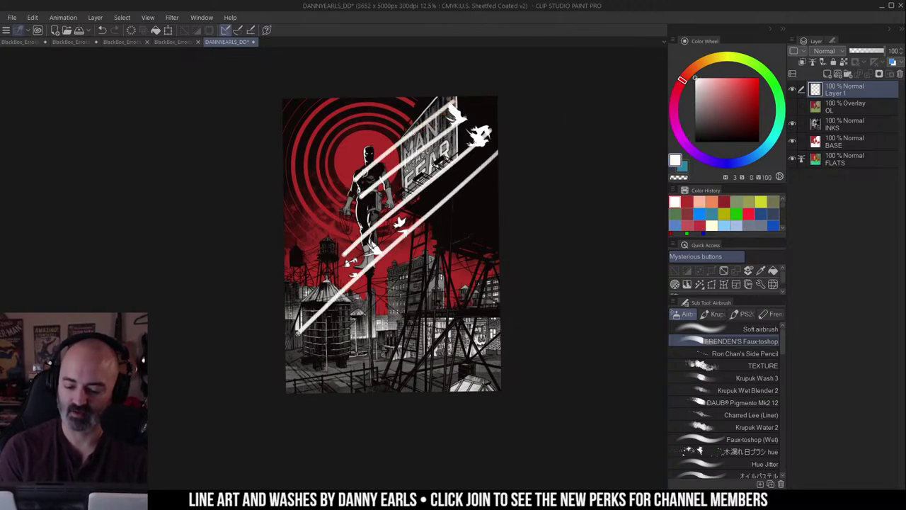
key(ctrl+z)
key(ctrl+z)
key(ctrl+z)
key(ctrl+z)
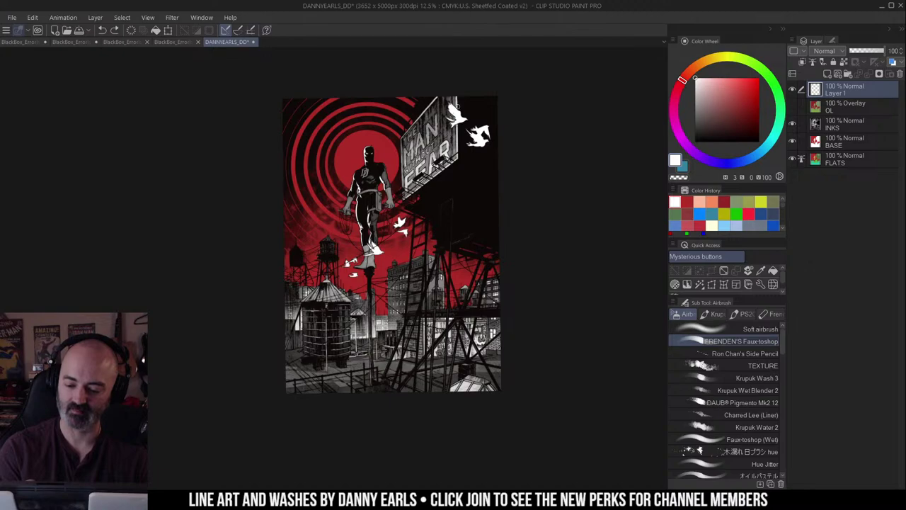
Step: Try alternative white beams at different angles between the billboard and the water towers, undoing each attempt
drag(446, 97, 392, 150)
drag(459, 153, 376, 229)
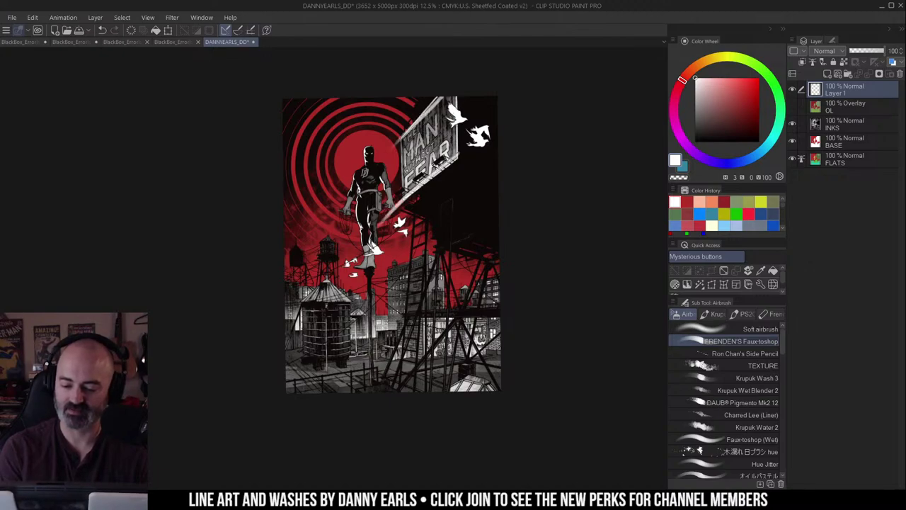
key(ctrl+z)
key(ctrl+z)
mouse_move(454, 103)
mouse_down()
mouse_move(366, 197)
mouse_move(319, 262)
mouse_up()
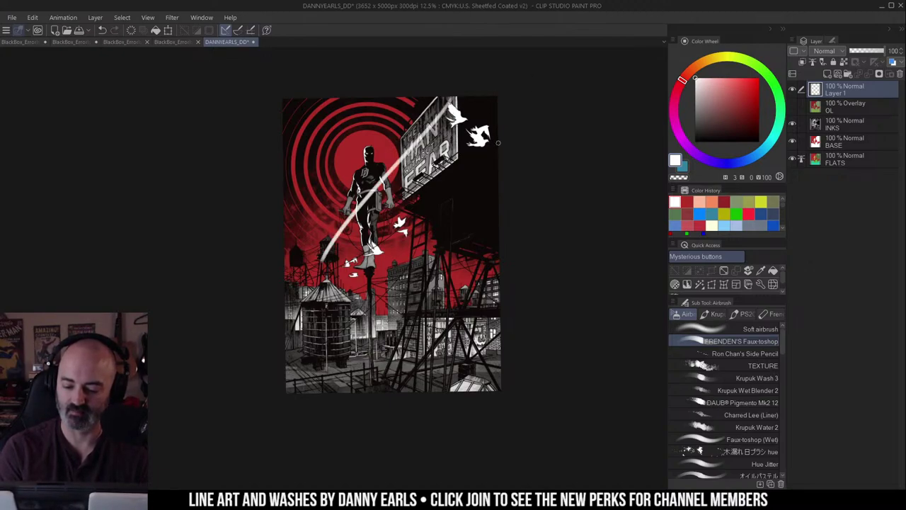
drag(498, 143, 323, 299)
key(ctrl+z)
key(ctrl+z)
drag(344, 266, 440, 116)
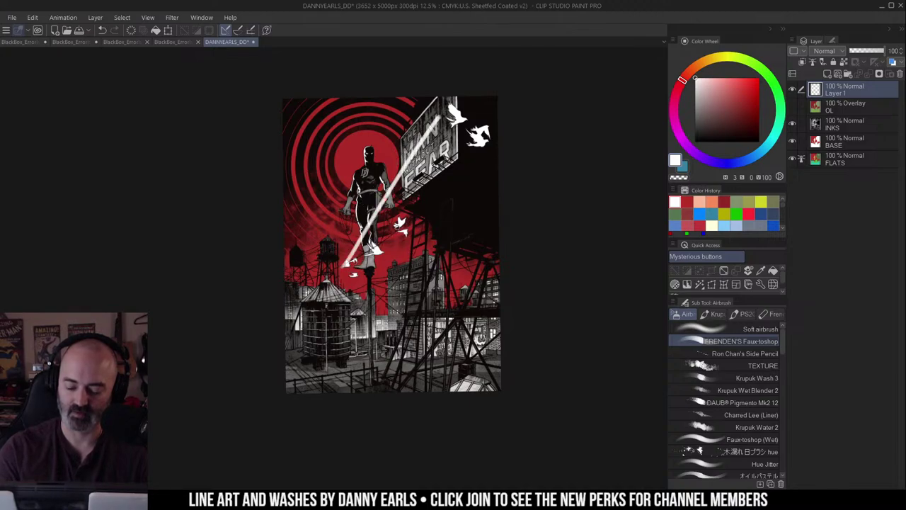
drag(351, 283, 496, 143)
key(ctrl+z)
key(ctrl+z)
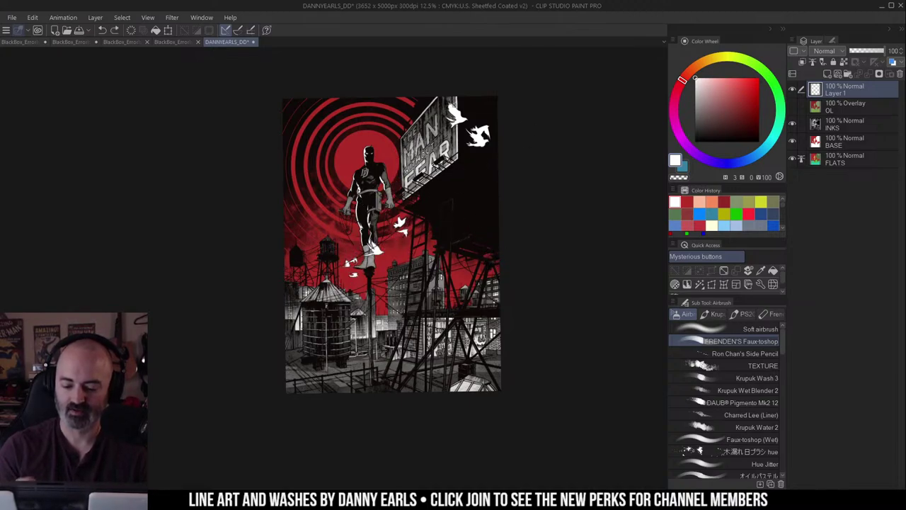
drag(306, 330, 451, 115)
key(ctrl+z)
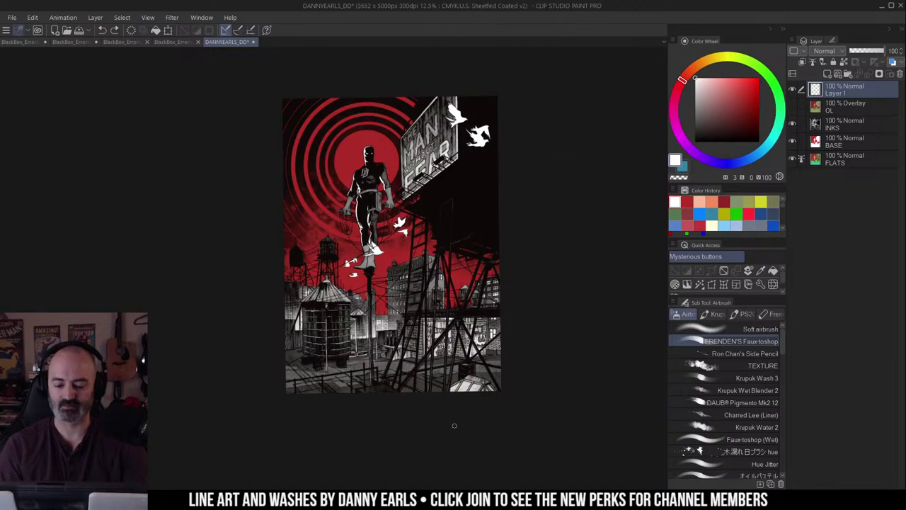
key(m)
mouse_move(536, 141)
mouse_down()
mouse_move(564, 131)
mouse_move(560, 141)
mouse_up()
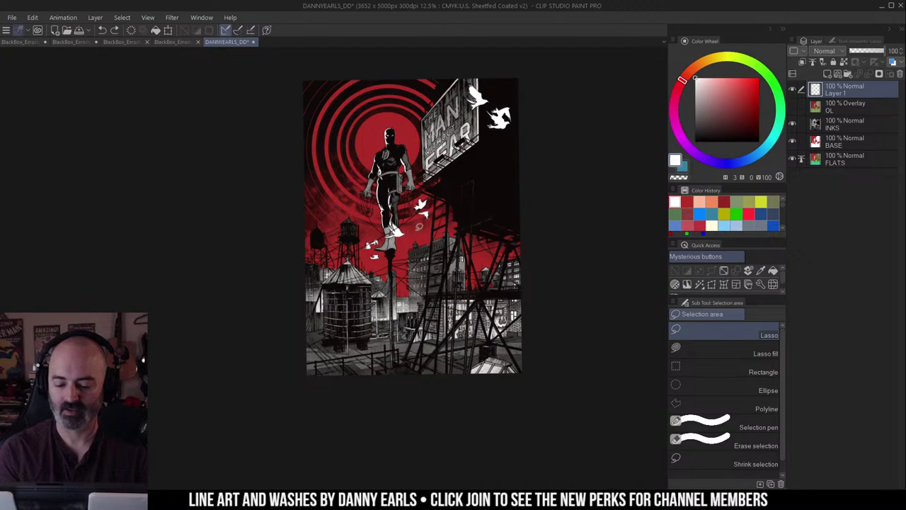
Step: Select the sky and add a new layer above BASE, ready to paint with the Krupuk Wash 3 brush in light red
key(w)
click(405, 248)
key(ctrl+d)
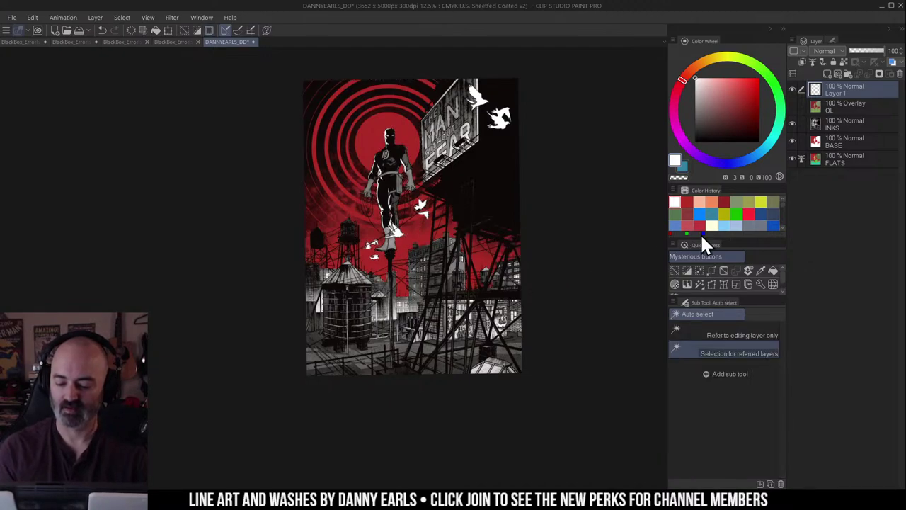
key(b)
click(821, 128)
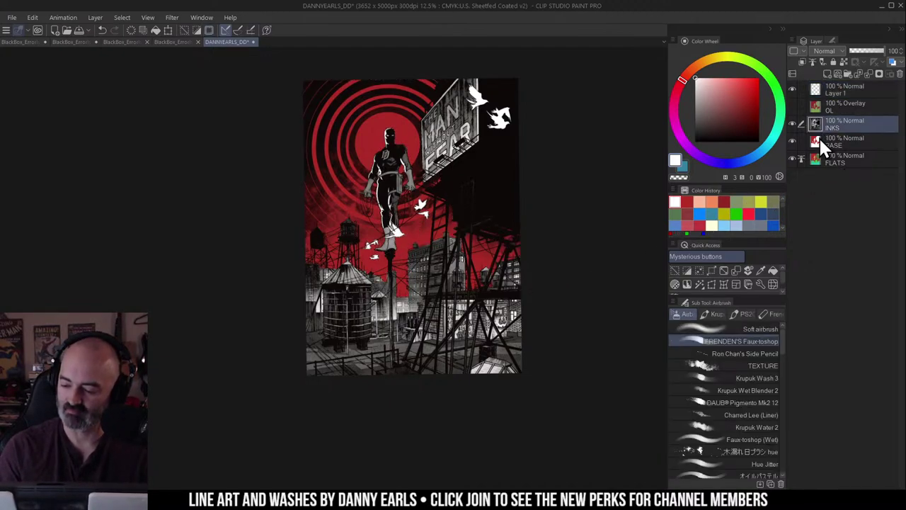
click(822, 141)
click(828, 74)
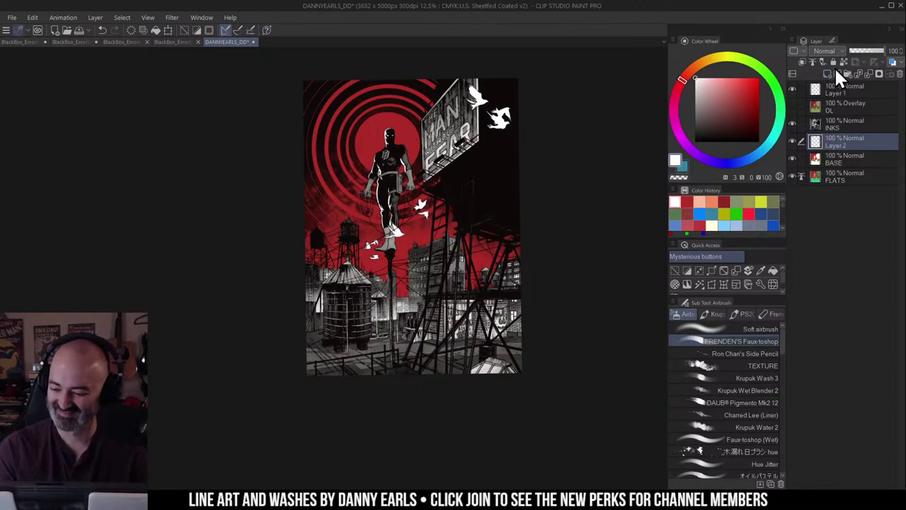
click(772, 378)
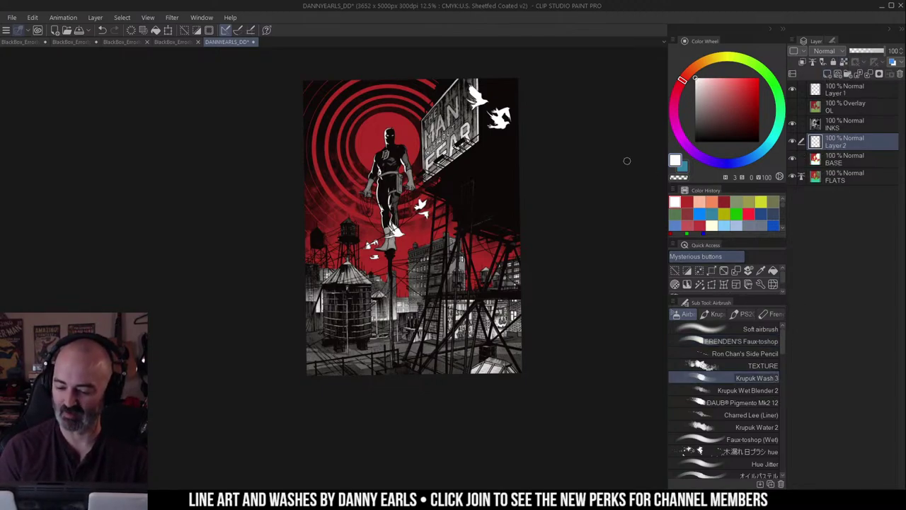
drag(726, 80, 735, 78)
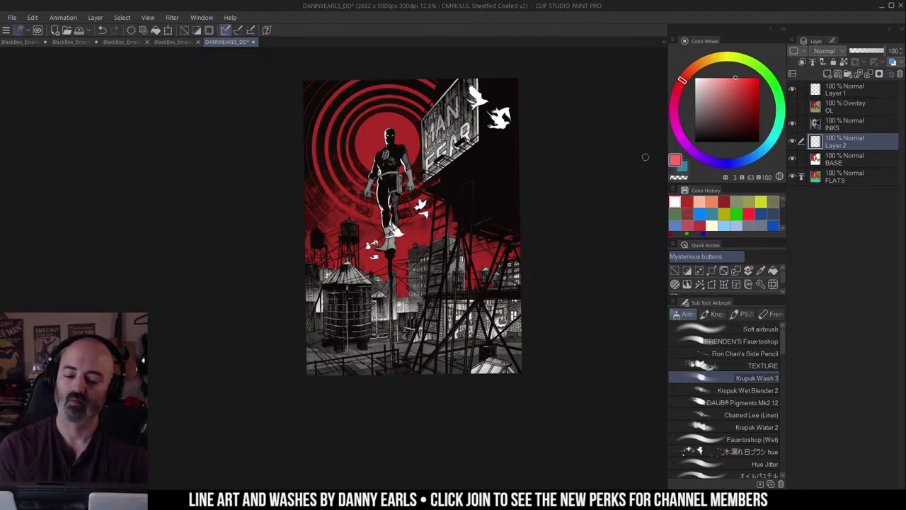
Step: Fill the red sky on BASE with white and show the OL overlay again
click(701, 80)
click(816, 162)
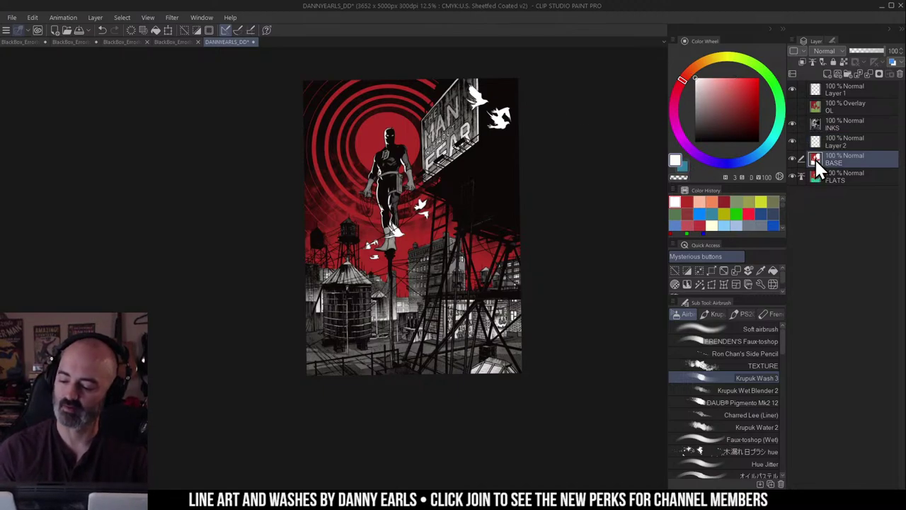
key(g)
click(413, 238)
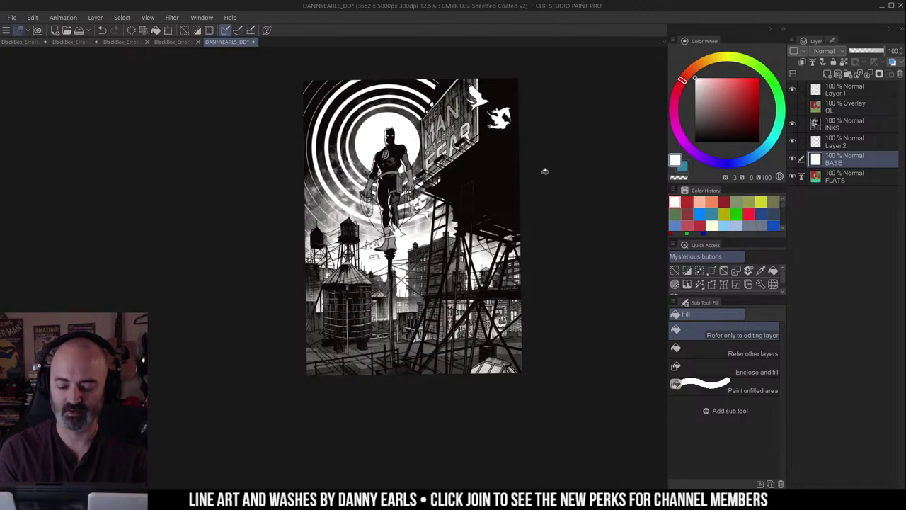
click(792, 106)
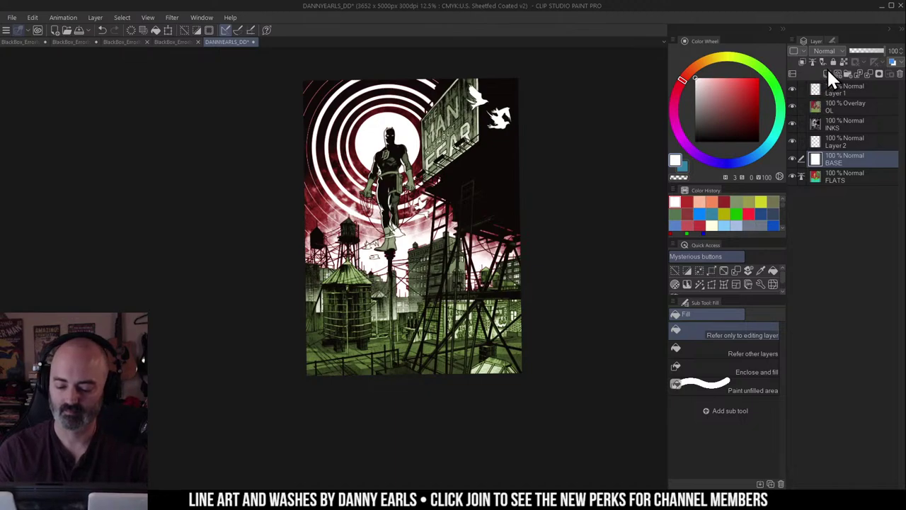
Step: Select the sky from OL, make the empty layer above BASE active, and clear the selection
key(m)
click(816, 105)
key(w)
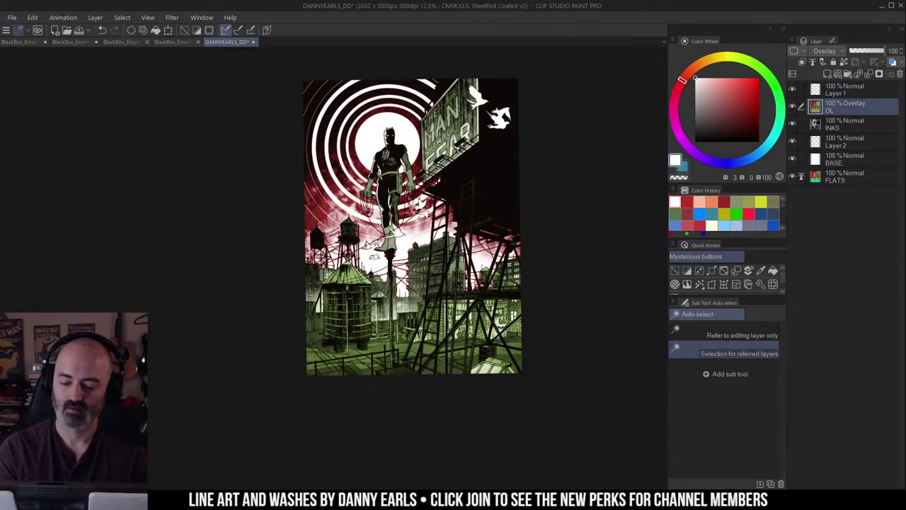
click(421, 229)
key(m)
click(822, 140)
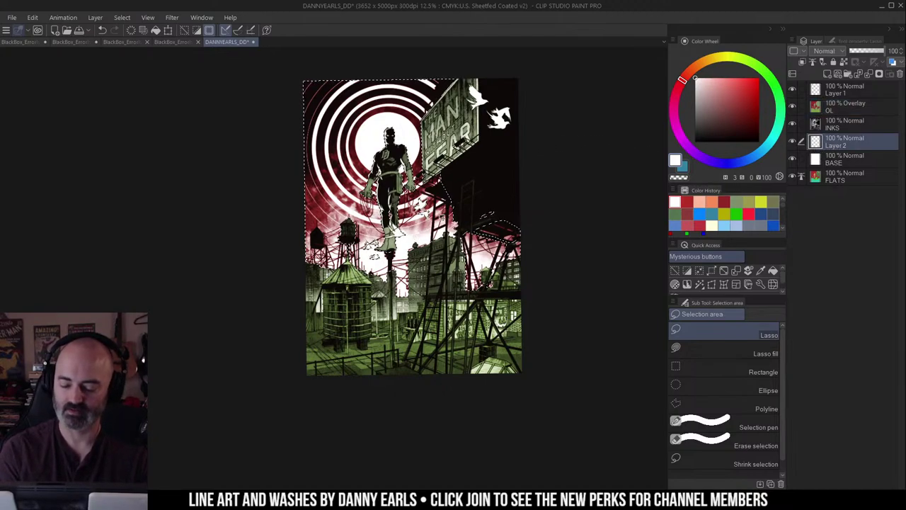
key(ctrl+d)
drag(558, 217, 525, 250)
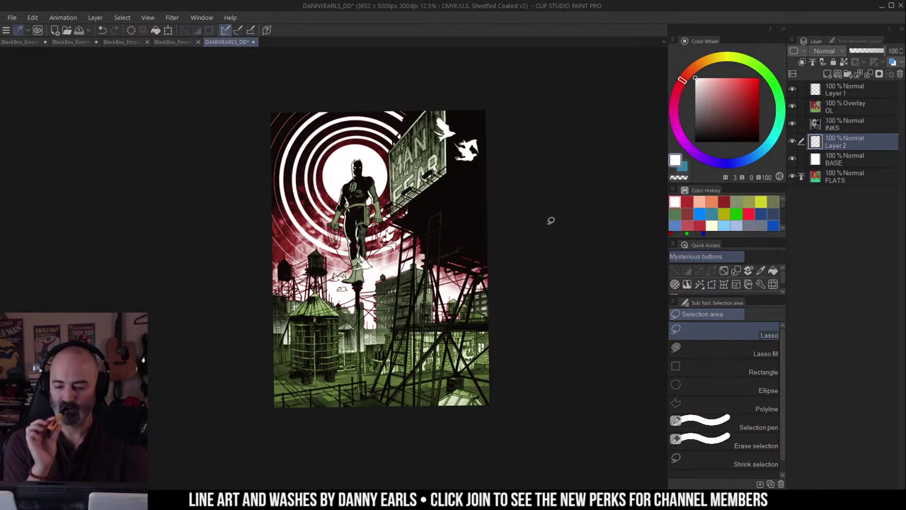
Step: Hide the OL overlay and fill only the sky with dark red on the empty layer above BASE
key(w)
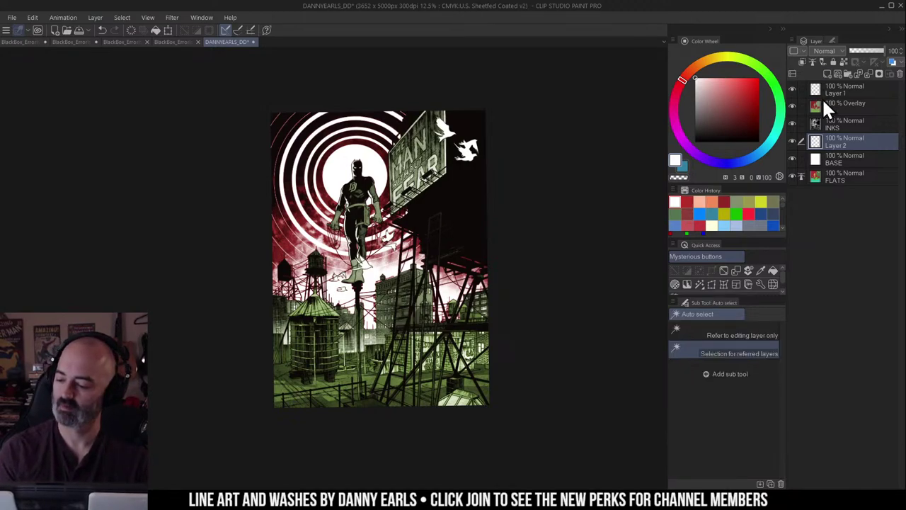
key(m)
click(793, 105)
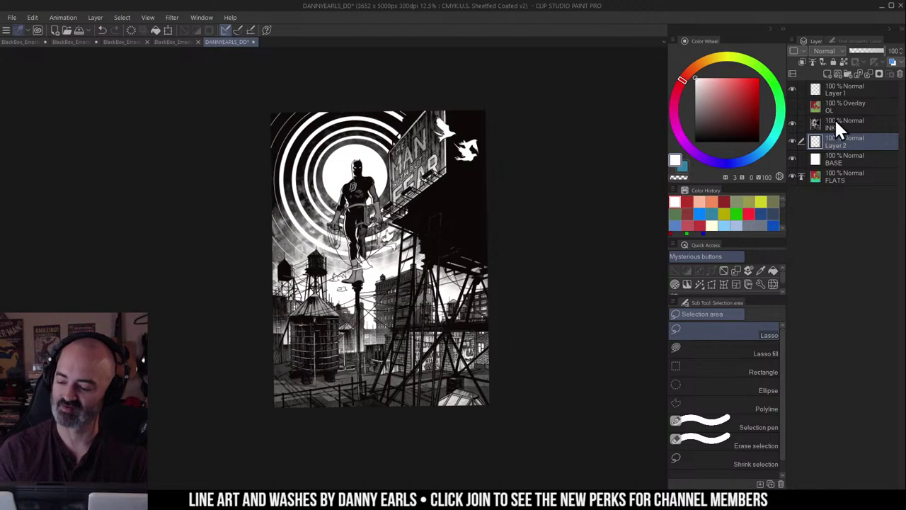
click(689, 199)
key(g)
click(397, 264)
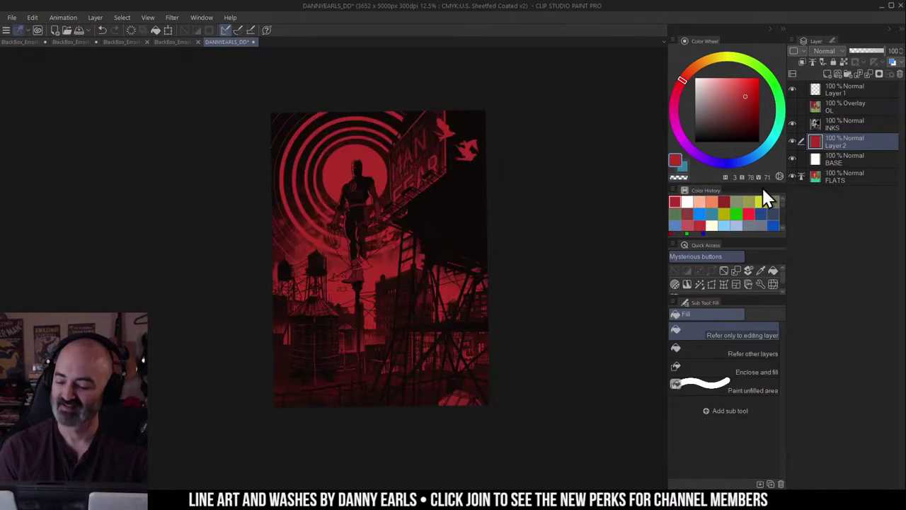
key(ctrl+z)
key(w)
key(m)
key(alt+BackSpace)
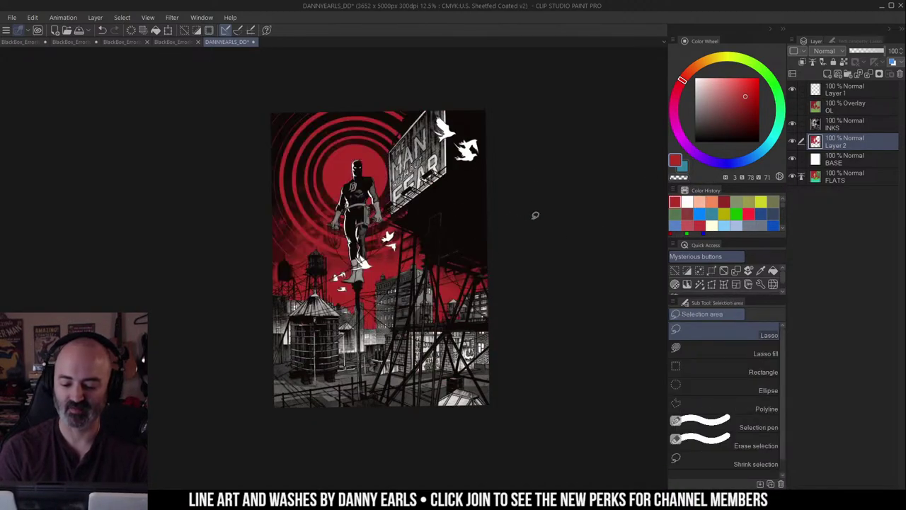
Step: Export the cover as a JPEG at quality 80, in RGB color, scaled to 50% of the original
click(12, 17)
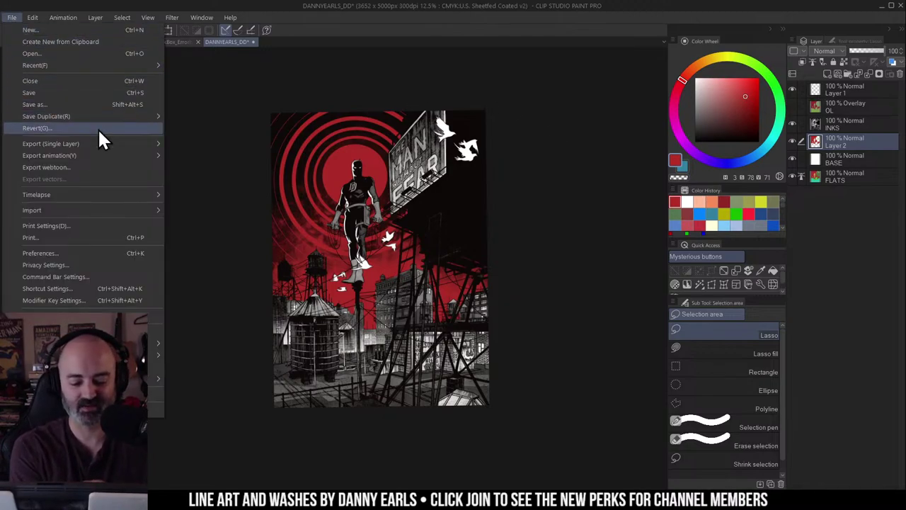
mouse_move(104, 143)
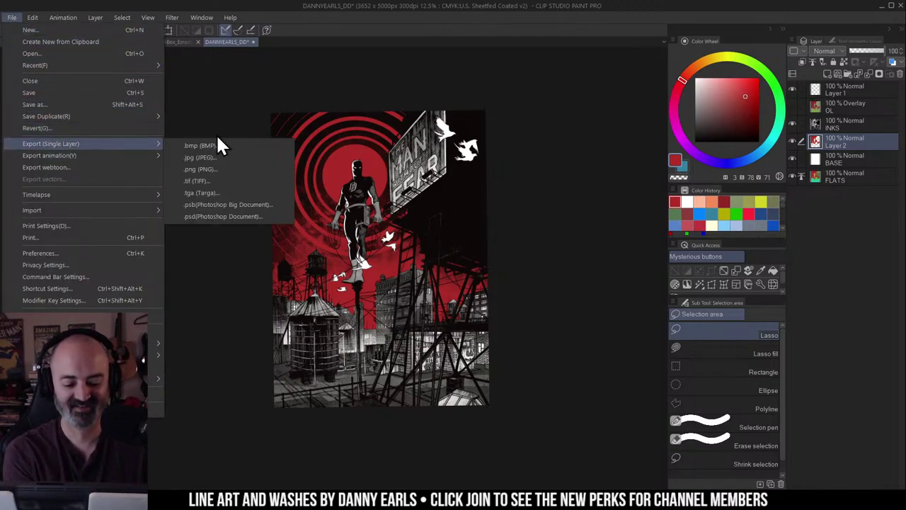
click(223, 158)
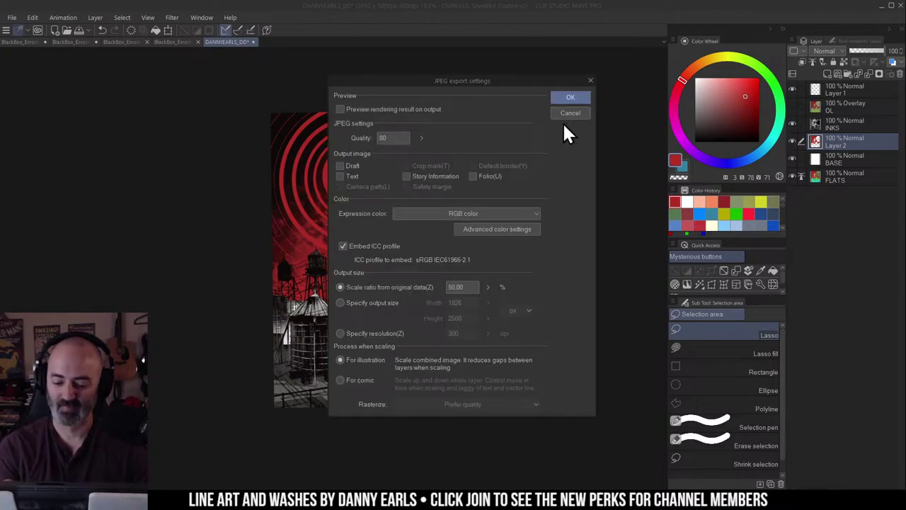
click(570, 97)
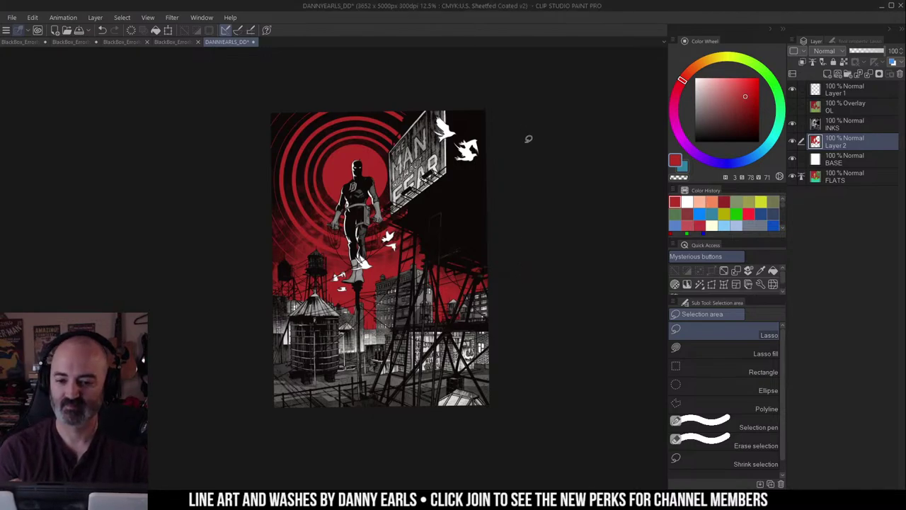
Step: Refill the red sky above BASE with white and show the OL overlay again
drag(547, 136, 557, 118)
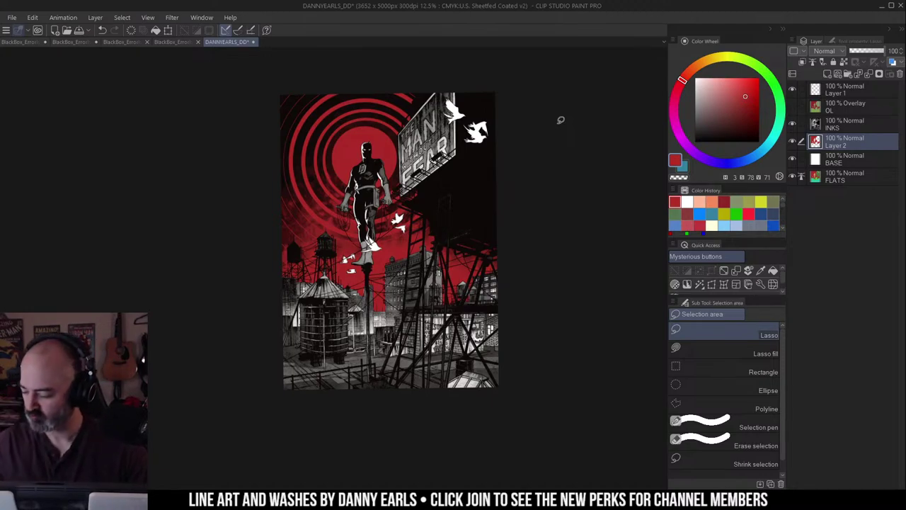
drag(715, 106, 672, 59)
key(g)
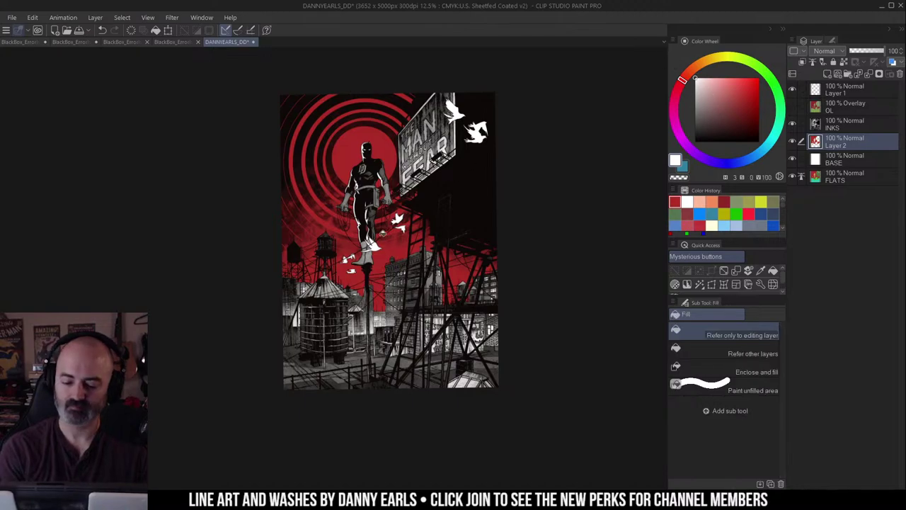
click(390, 230)
key(m)
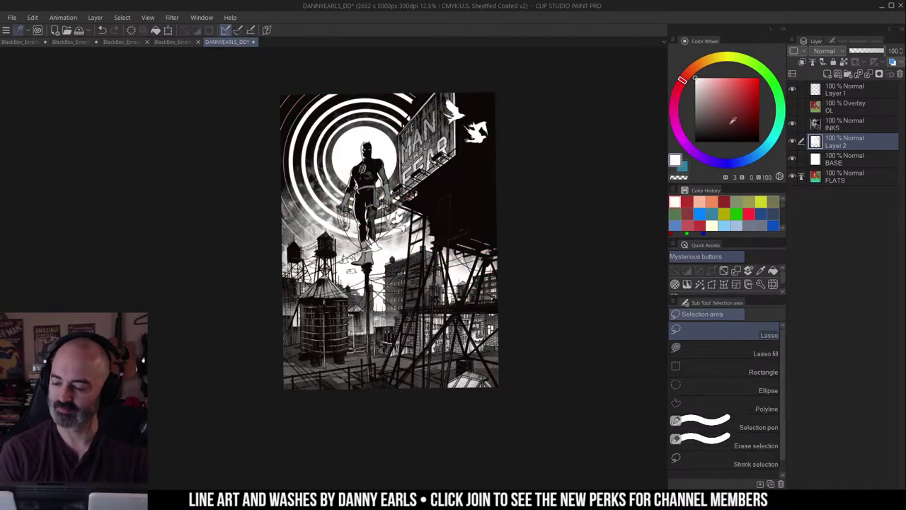
click(792, 106)
Step: Select the sky and fill it with bright yellow on the layer above BASE
key(w)
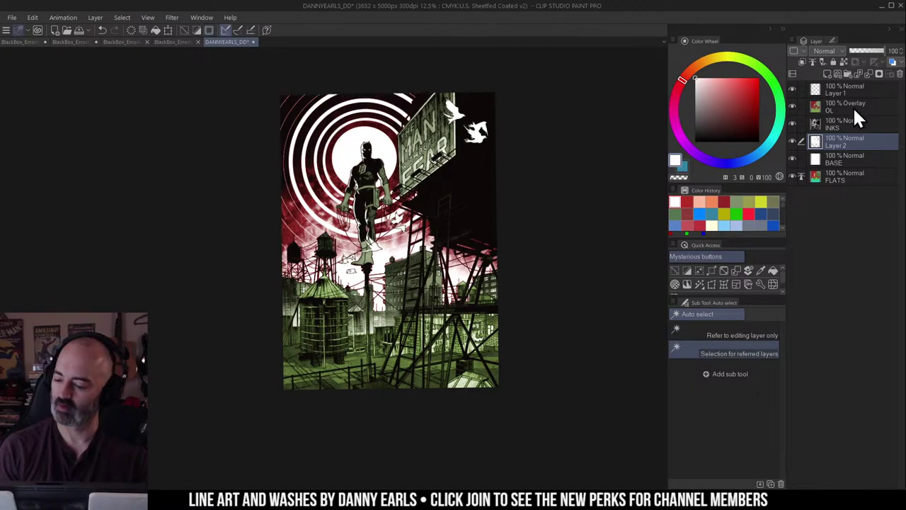
key(b)
click(723, 59)
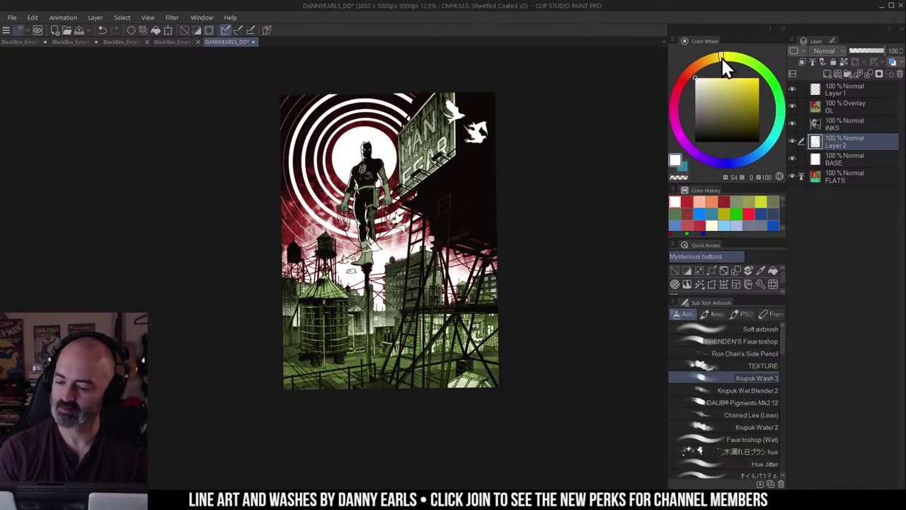
click(738, 78)
key(g)
click(395, 253)
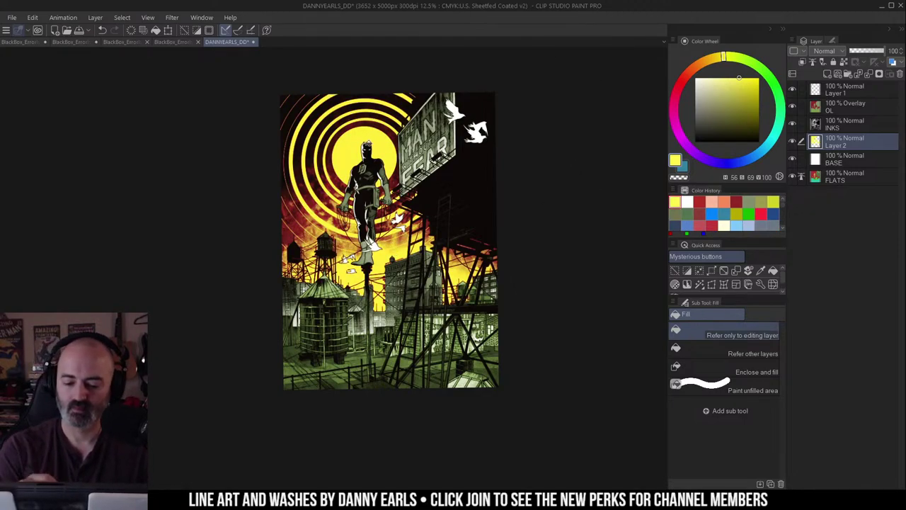
Step: Select the hero figure, check the selection as a quick mask, fill the figure with red, and clear the selection
key(w)
click(366, 152)
key(q)
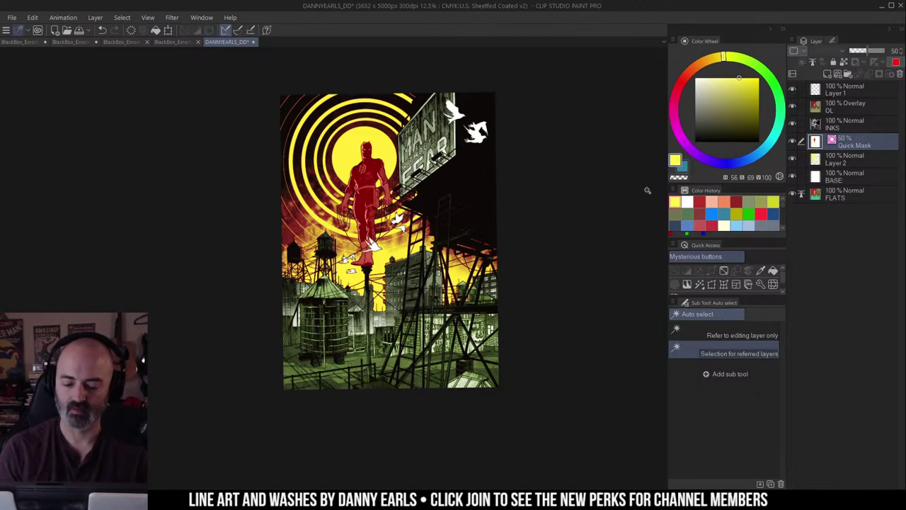
key(q)
click(682, 81)
click(747, 91)
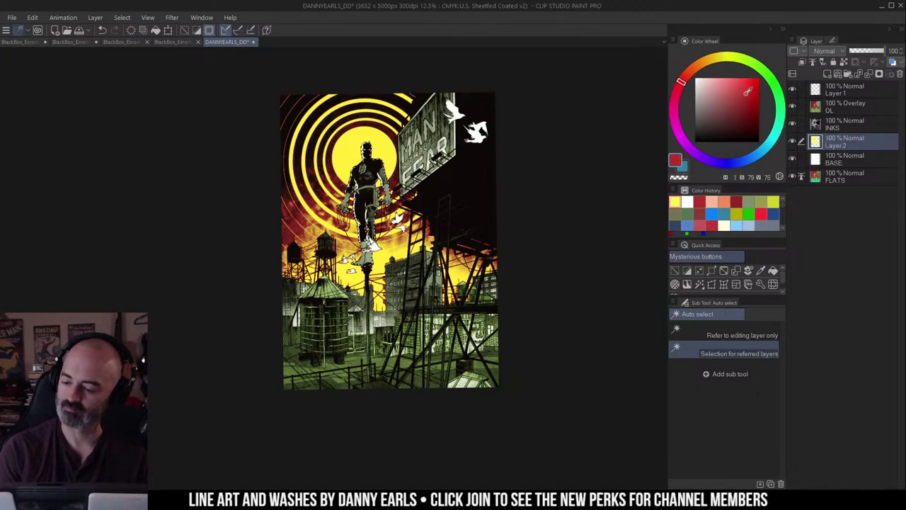
key(g)
click(374, 186)
key(ctrl+d)
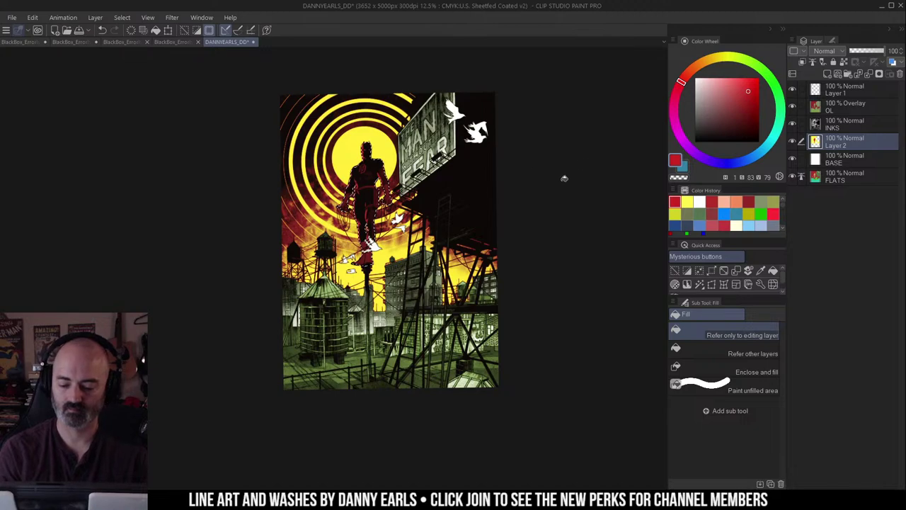
Step: Add a layer mask to the yellow and red colour layer above BASE
key(m)
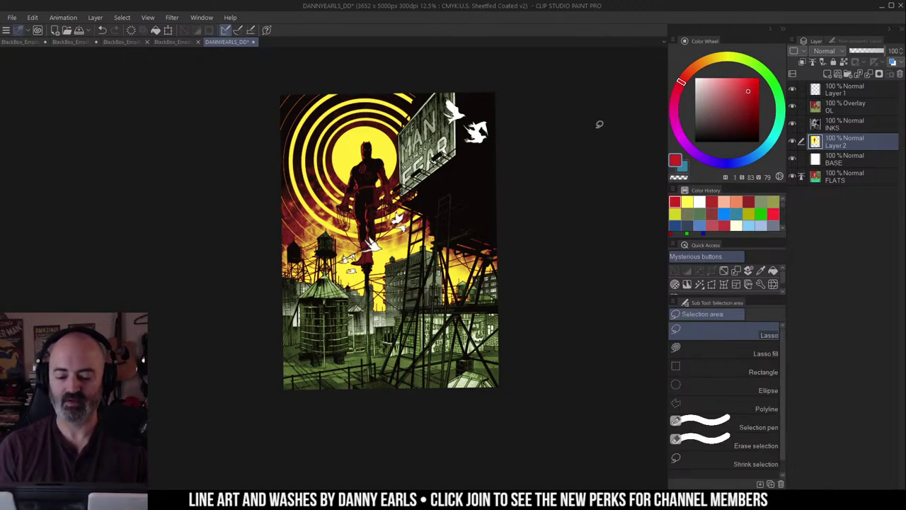
key(slash)
click(393, 210)
drag(493, 174, 508, 236)
drag(491, 146, 547, 150)
click(420, 212)
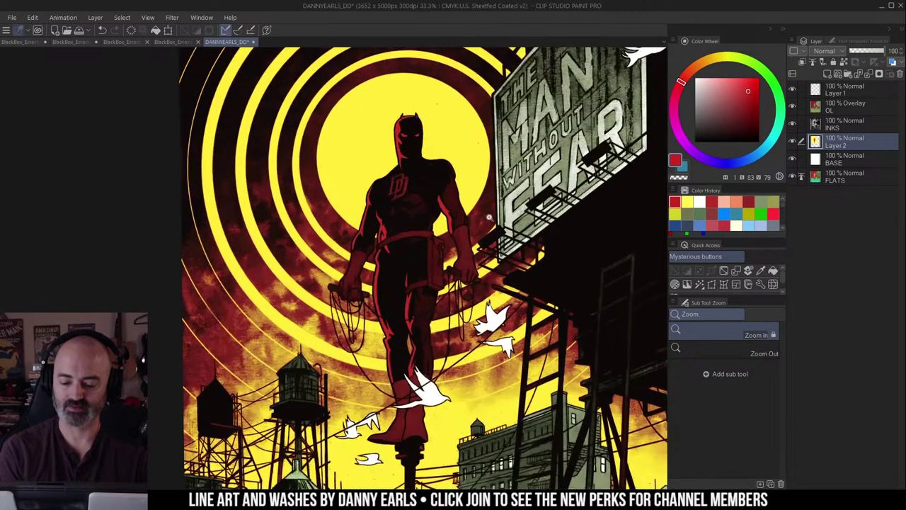
drag(489, 203, 450, 231)
click(383, 220)
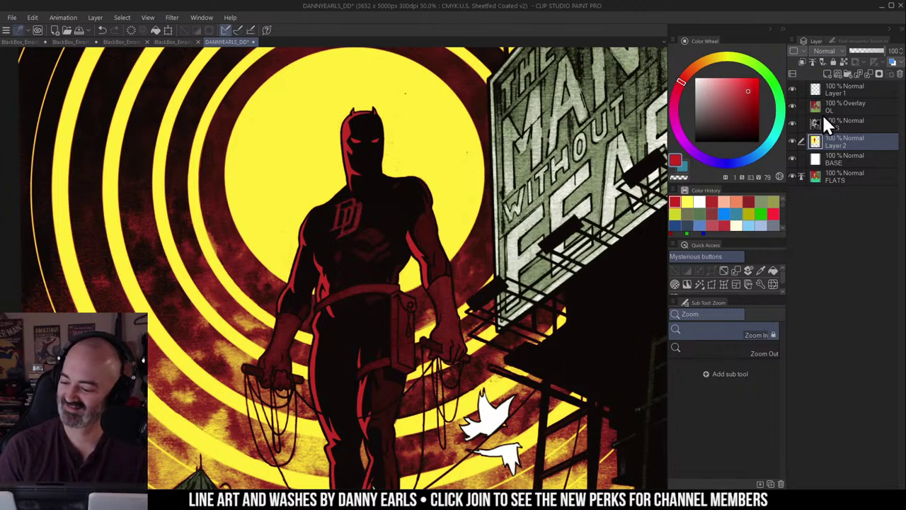
key(b)
key(m)
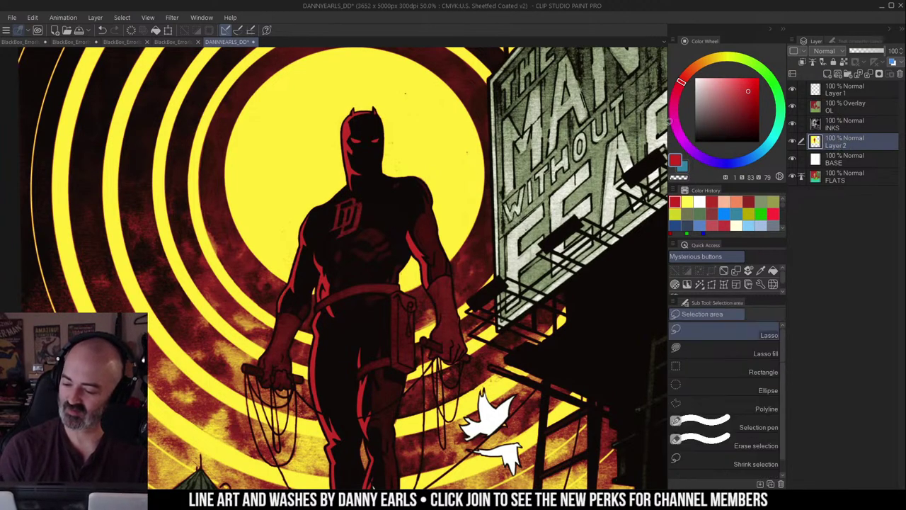
click(880, 75)
Step: Select the hero and mask out the red along the cowl's lit edge with transparent Krupuk Wash 3, keeping the eyes red
key(b)
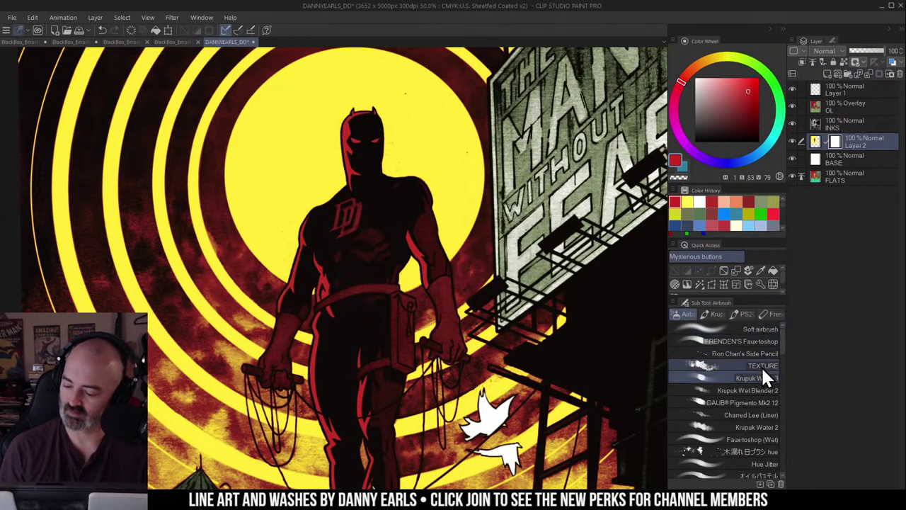
click(763, 378)
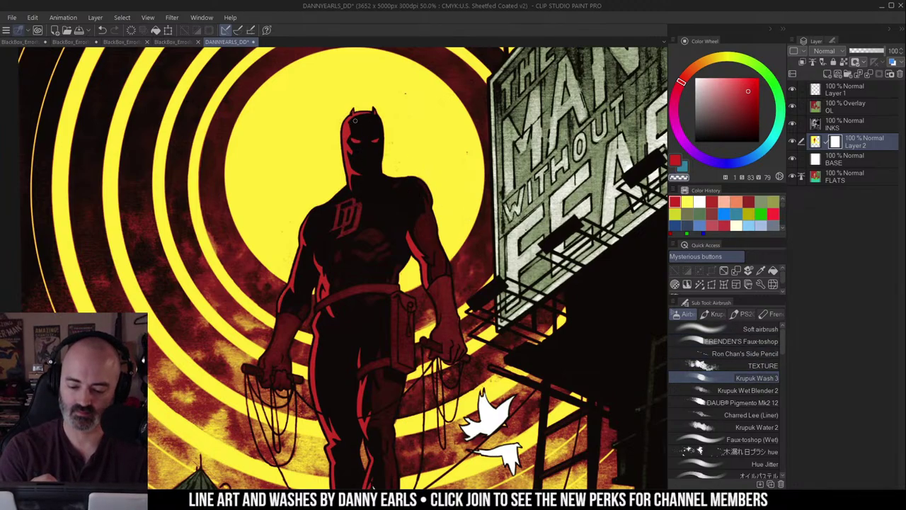
scroll(355, 121, up, 1)
drag(350, 103, 349, 110)
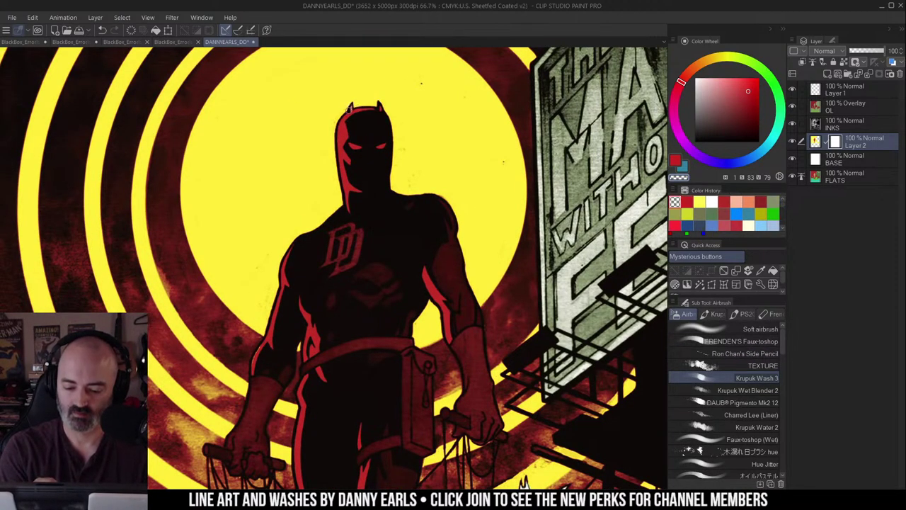
key(w)
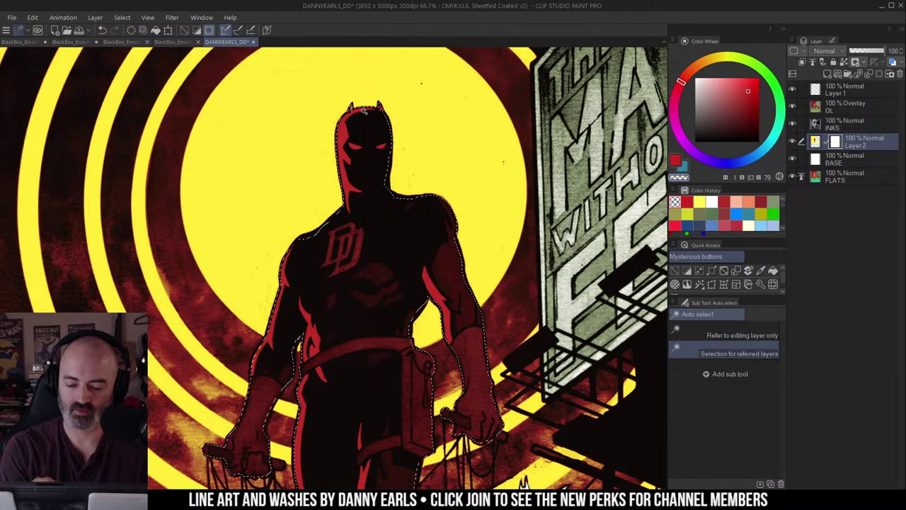
key(b)
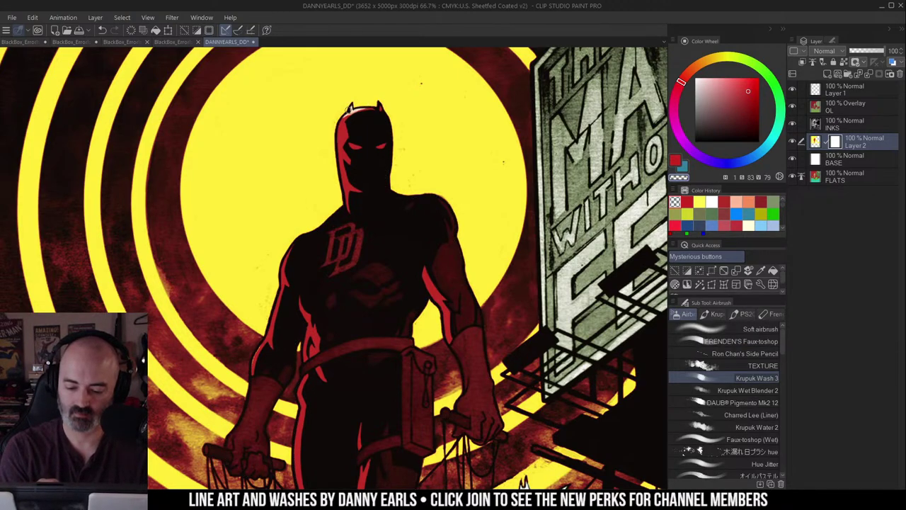
mouse_move(342, 133)
mouse_down()
mouse_move(340, 148)
mouse_move(338, 123)
mouse_move(347, 202)
mouse_up()
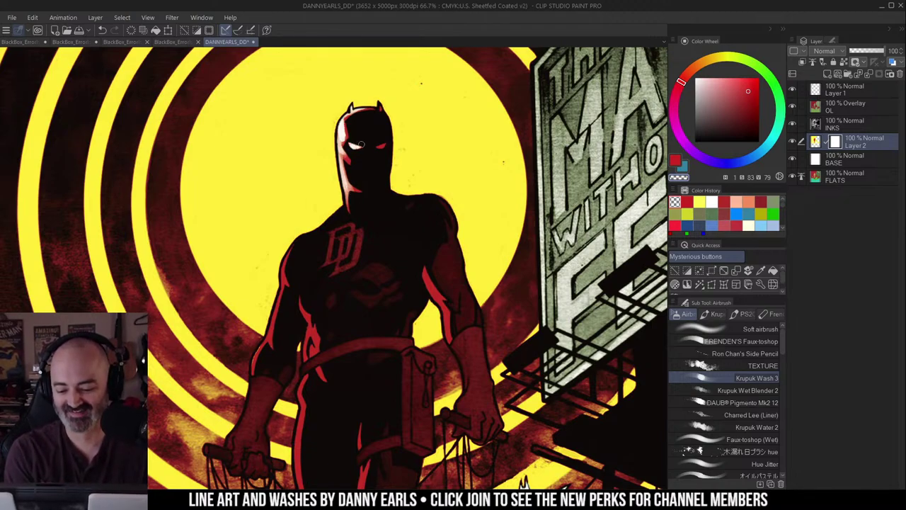
drag(754, 82, 747, 92)
drag(377, 144, 381, 145)
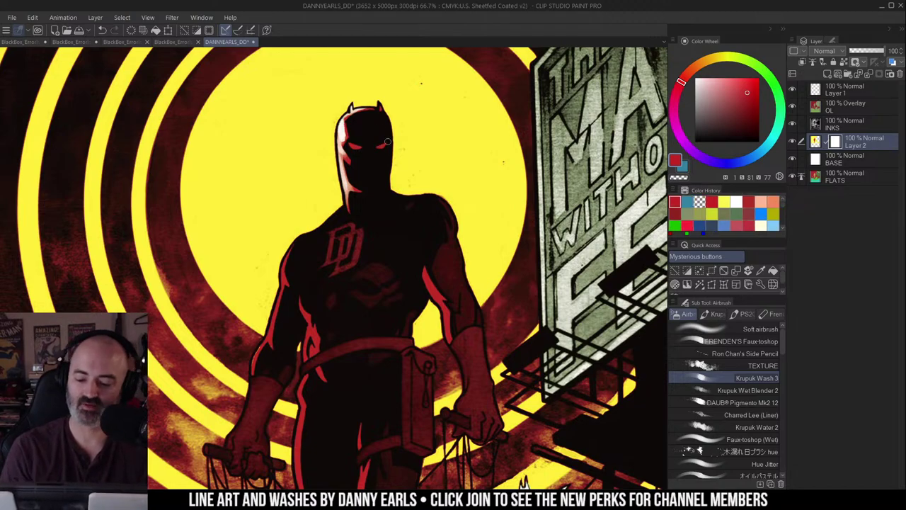
Step: Switch from the mask to the layer's colour and paint the hero's DD chest emblem white with Krupuk Wash 3
alt+click(342, 134)
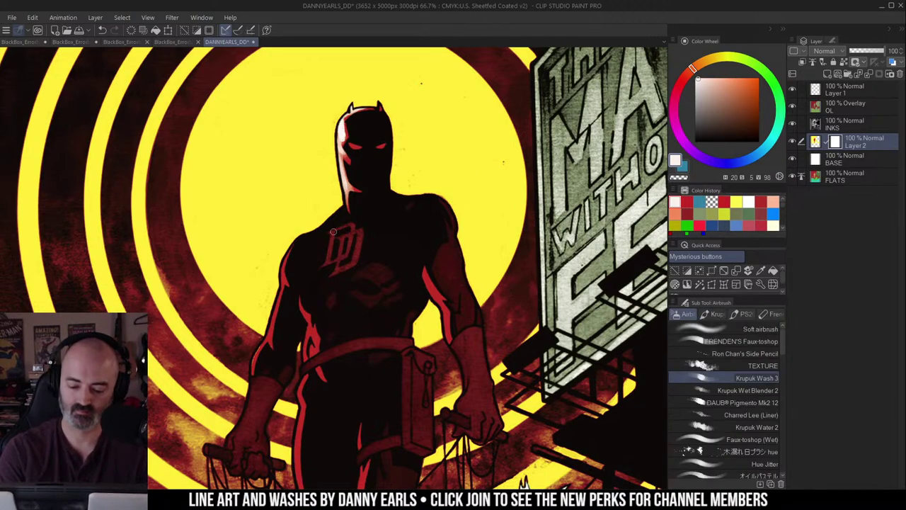
key(m)
key(b)
alt+click(342, 131)
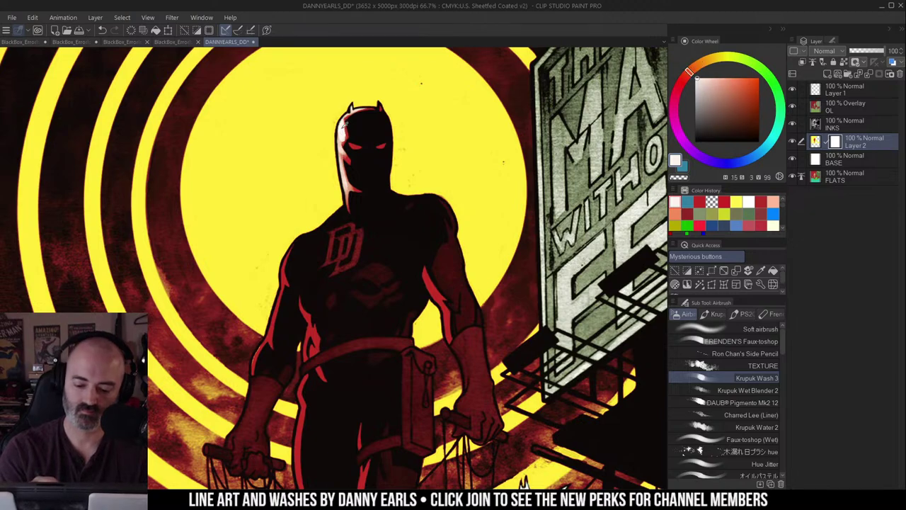
key(m)
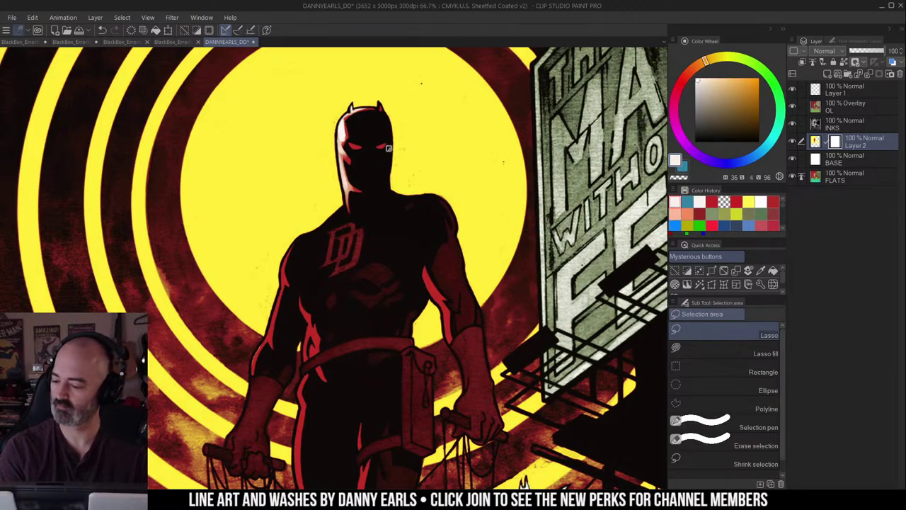
key(b)
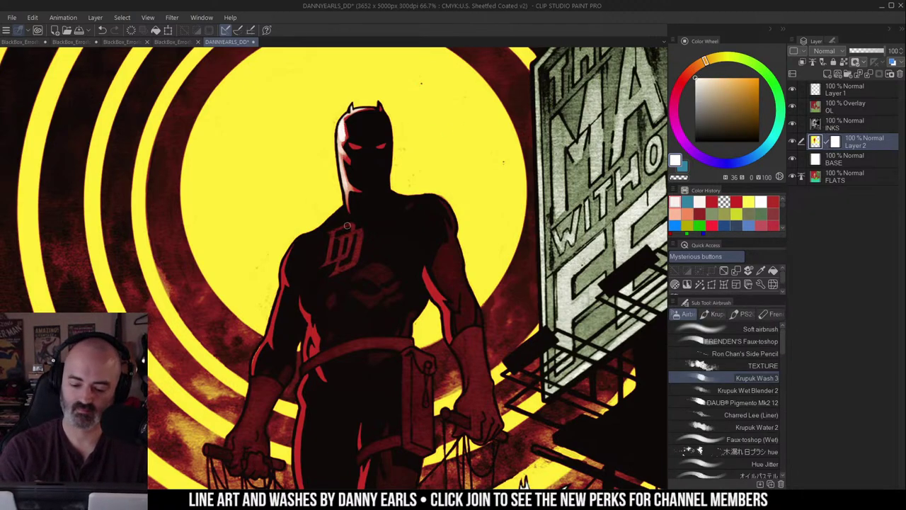
mouse_move(347, 225)
mouse_down()
mouse_move(344, 243)
mouse_move(340, 234)
mouse_move(357, 256)
mouse_up()
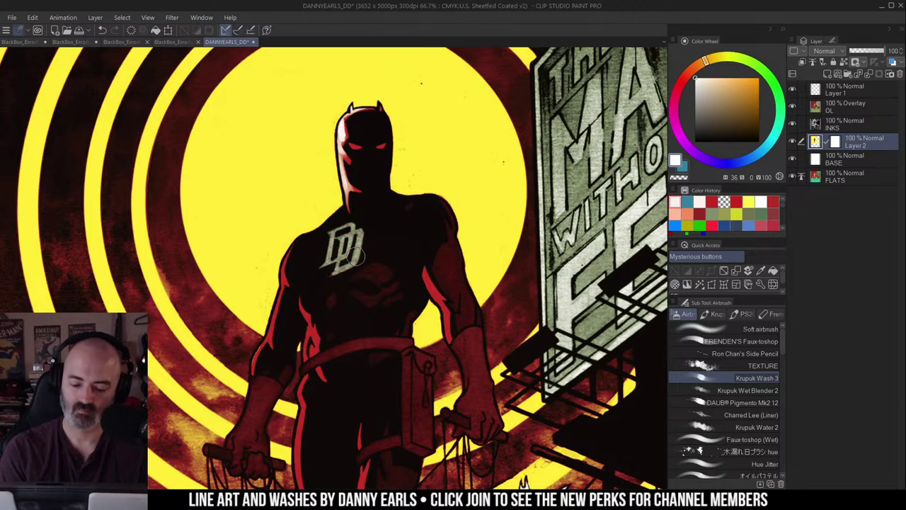
Step: Recolour the hero's DD chest emblem bright yellow and review it against the surrounding cover
key(ctrl+space)
mouse_move(432, 228)
mouse_down()
mouse_move(435, 251)
mouse_move(449, 188)
mouse_up()
alt+click(442, 167)
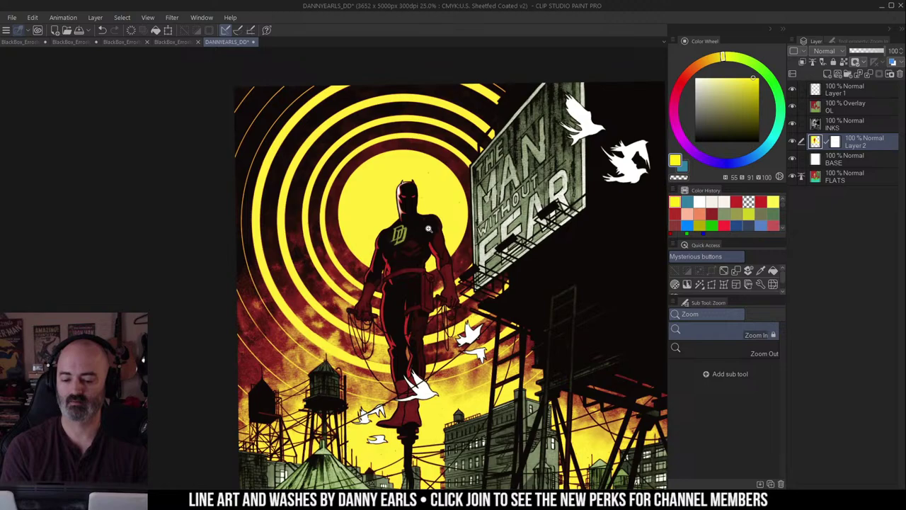
ctrl+alt+click(425, 234)
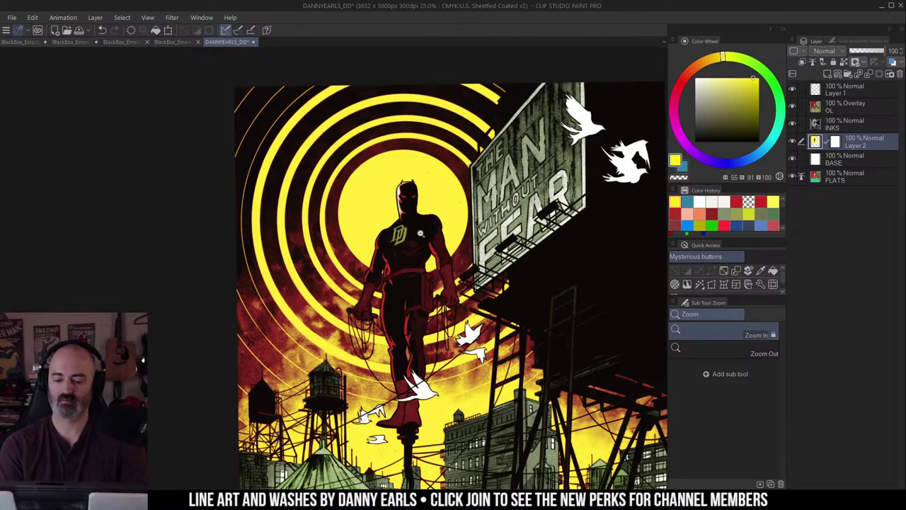
Step: Recolour the hero's DD chest emblem with the suit's sampled red and compare it with the whole cover
ctrl+click(421, 233)
alt+click(434, 239)
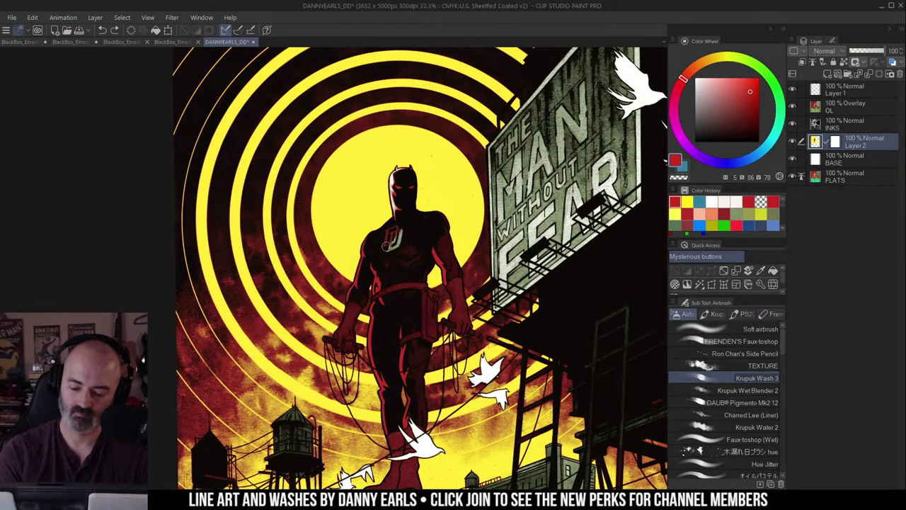
ctrl+alt+click(422, 240)
ctrl+alt+click(422, 241)
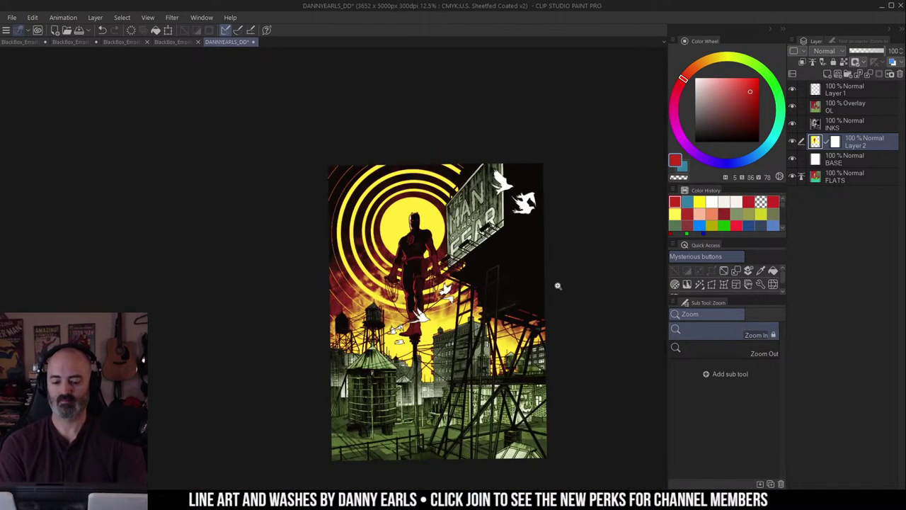
ctrl+click(412, 228)
ctrl+click(413, 229)
ctrl+click(413, 229)
ctrl+click(417, 232)
ctrl+click(426, 234)
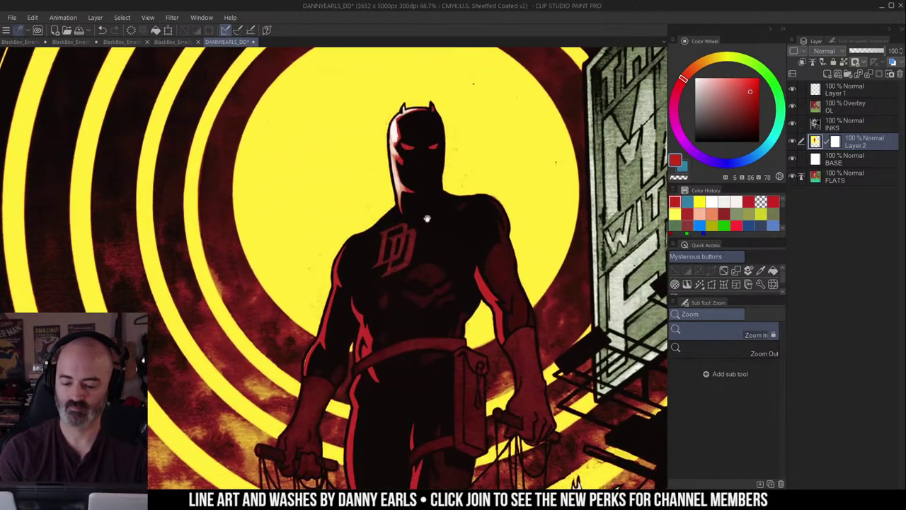
Step: Sample the cowl's off-white highlight and paint it along the red-lit edges of the hero's arm, torso and legs with Krupuk Wash 3
alt+click(394, 133)
drag(402, 234, 436, 112)
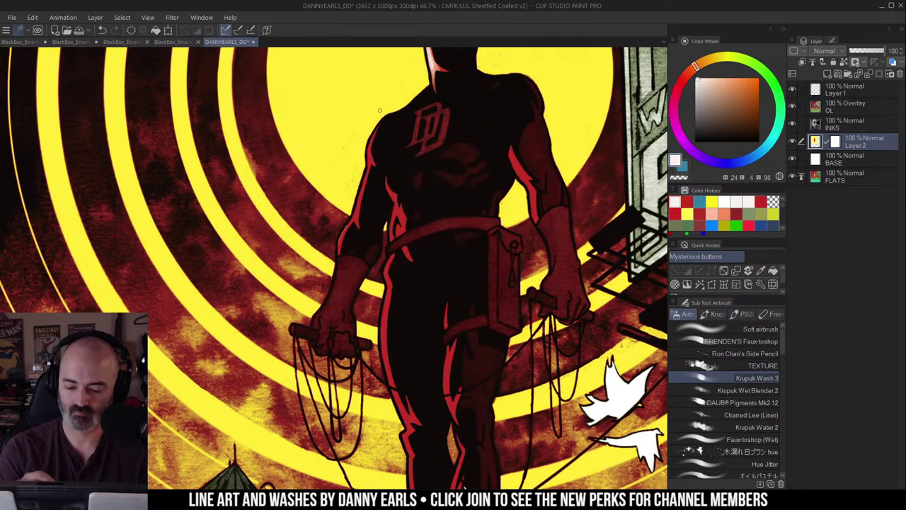
drag(370, 144, 337, 261)
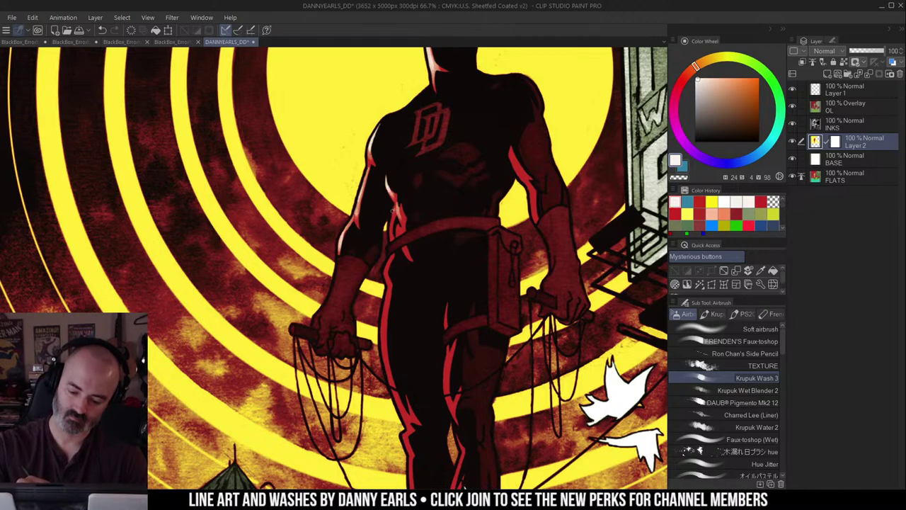
drag(480, 205, 485, 133)
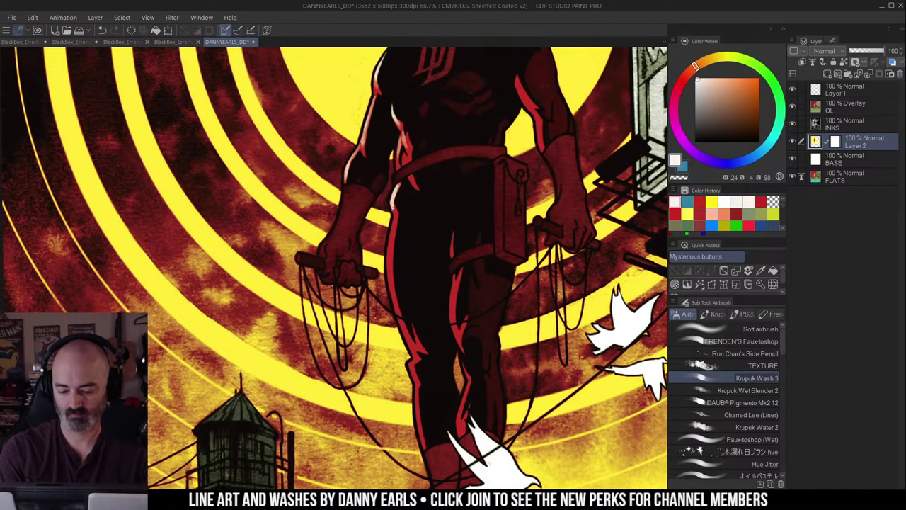
mouse_move(393, 207)
mouse_down()
mouse_move(391, 310)
mouse_move(418, 356)
mouse_move(403, 230)
mouse_move(402, 301)
mouse_up()
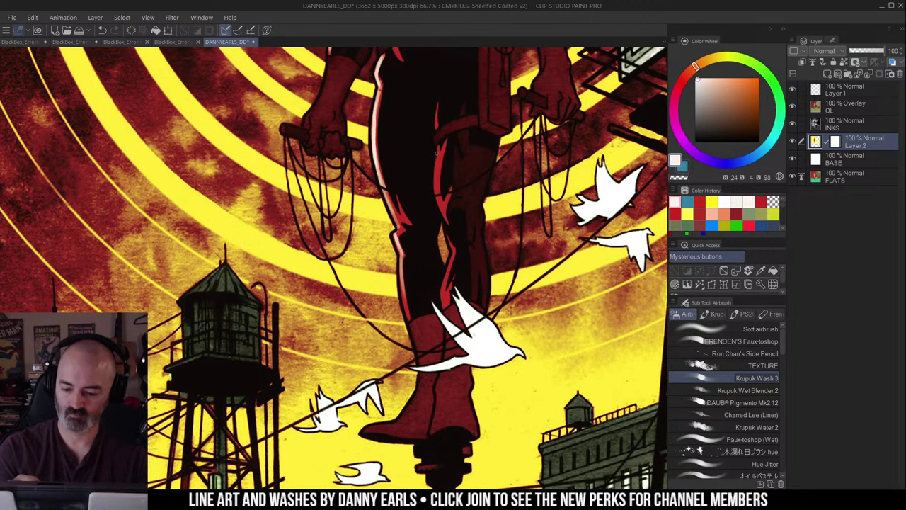
drag(437, 147, 442, 217)
key(ctrl+space)
mouse_move(451, 251)
mouse_down()
mouse_move(447, 277)
mouse_move(558, 177)
mouse_move(461, 232)
mouse_up()
drag(547, 273, 526, 253)
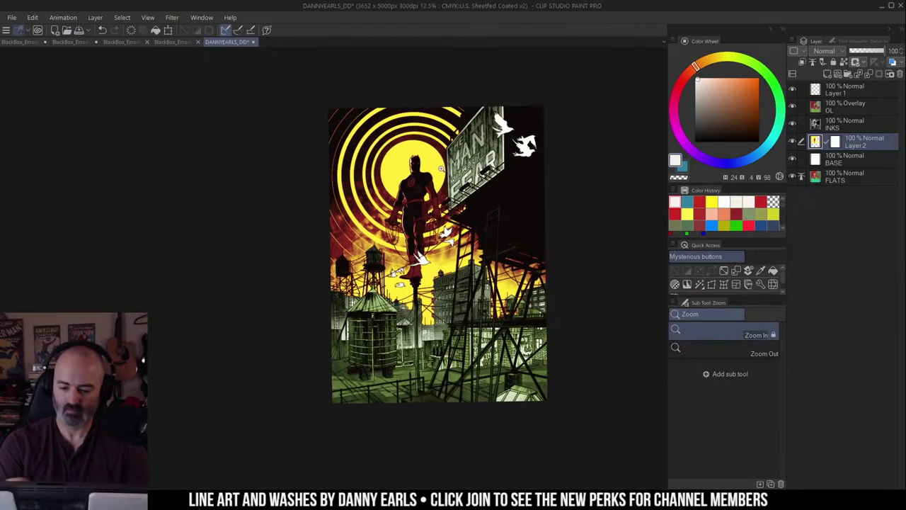
scroll(441, 185, up, 4)
drag(498, 159, 492, 138)
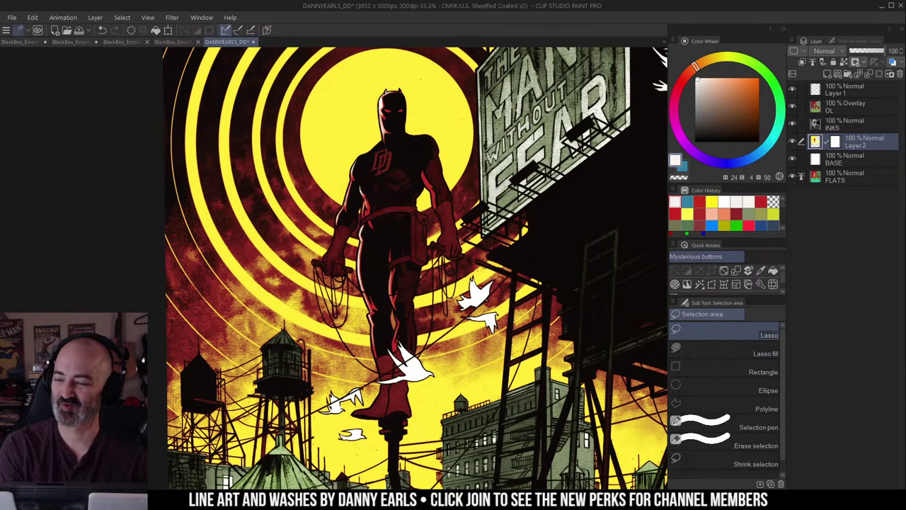
Step: Open a second window of the cover, dock it beside the original and make it the larger view
click(203, 18)
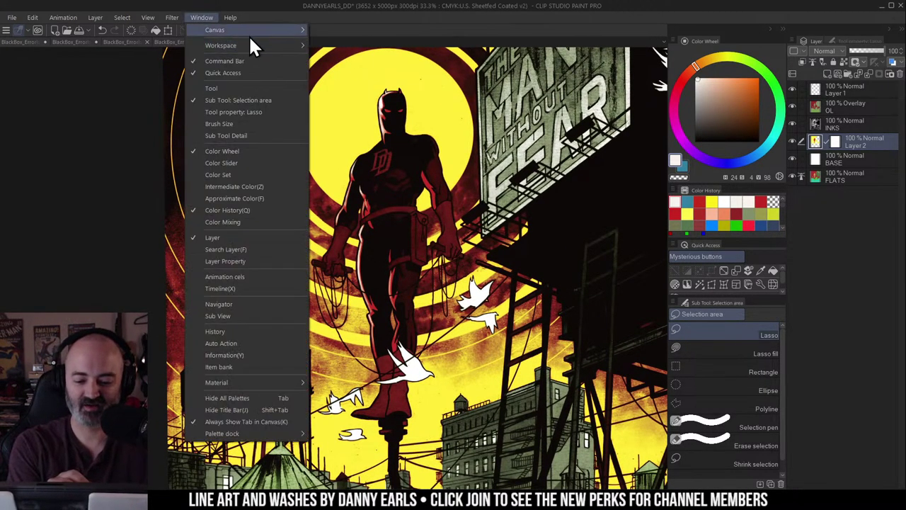
mouse_move(248, 32)
click(409, 34)
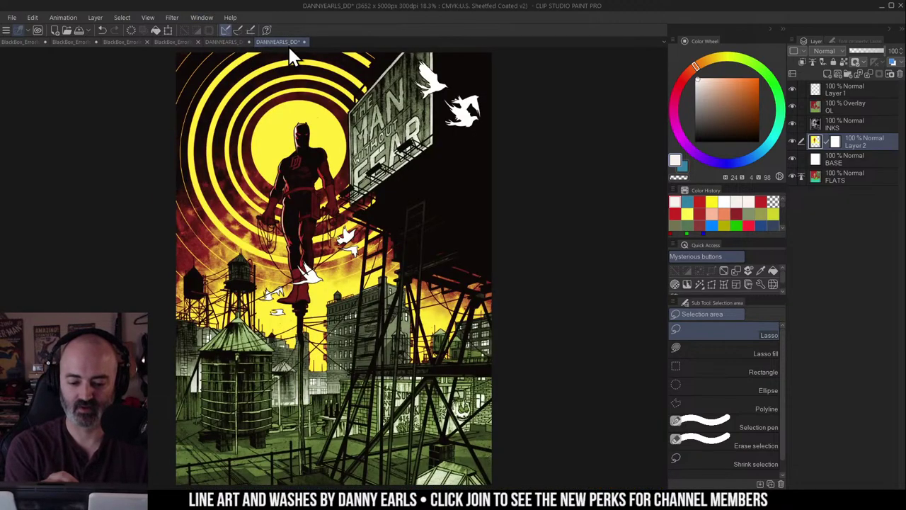
drag(287, 42, 658, 114)
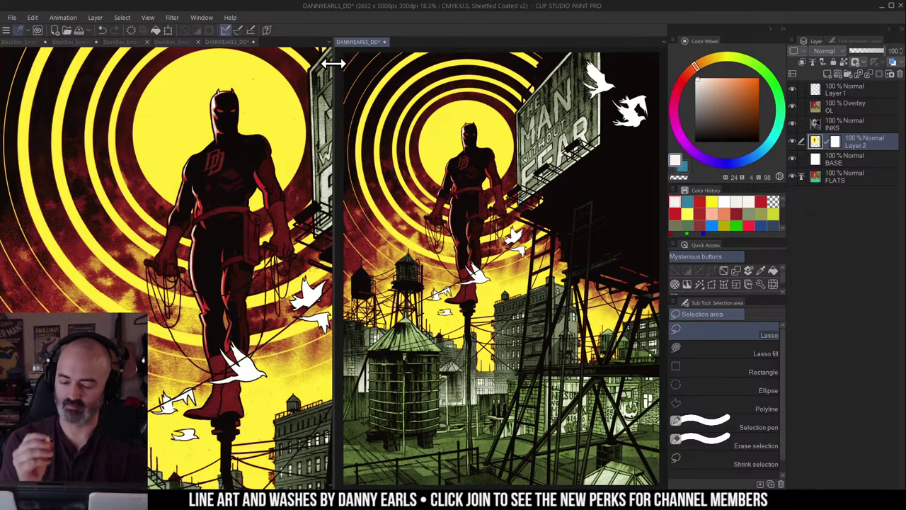
drag(332, 63, 147, 73)
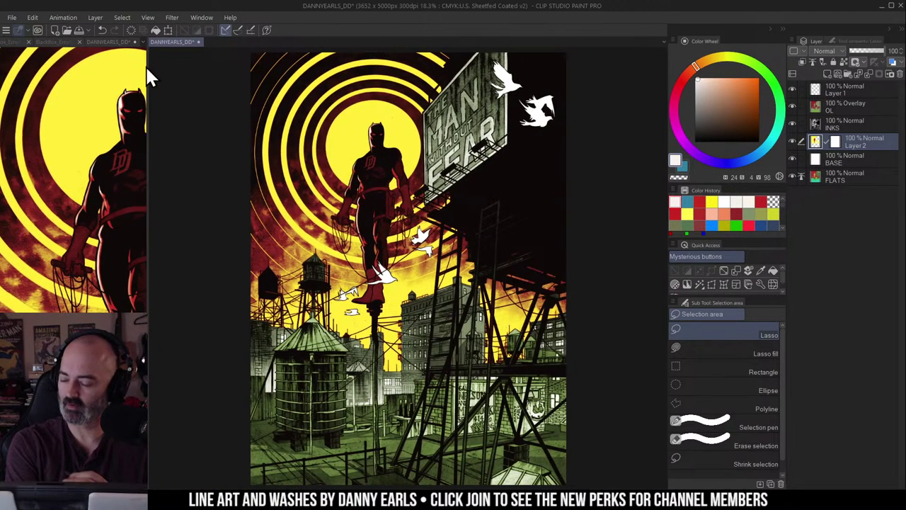
Step: Fit the whole cover in the narrow reference view and widen that view slightly
click(131, 144)
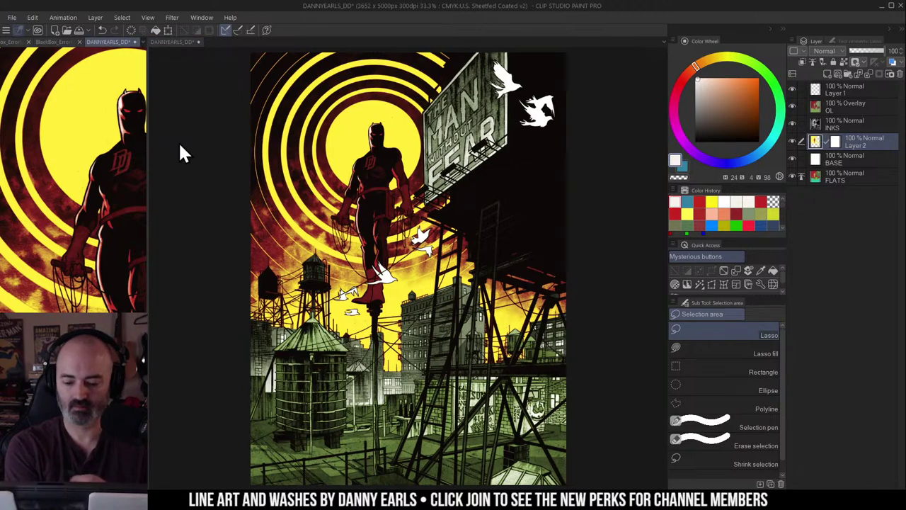
click(726, 272)
drag(111, 256, 114, 134)
drag(148, 187, 182, 180)
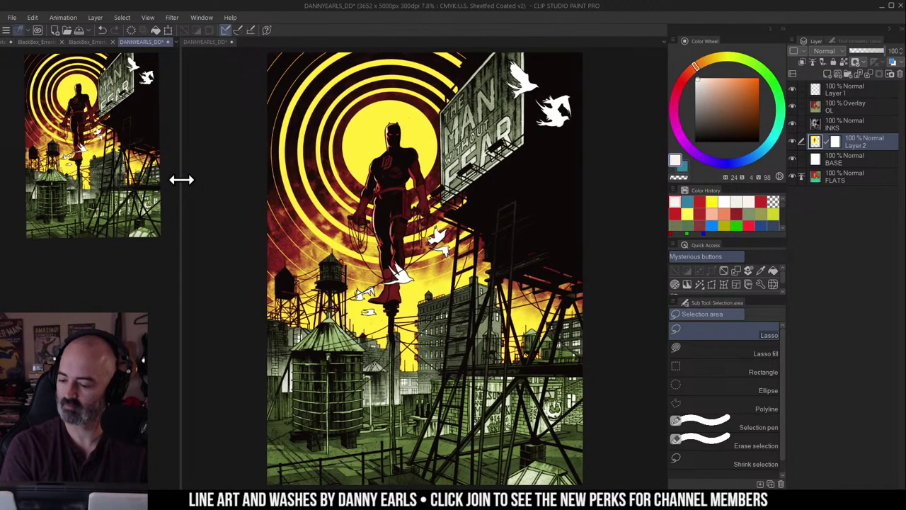
click(723, 270)
drag(144, 267, 146, 179)
click(226, 177)
Step: Paint off-white highlights along the red inner edge of the hero's arm nearest the billboard with Krupuk Wash 3
key(ctrl+space)
click(495, 211)
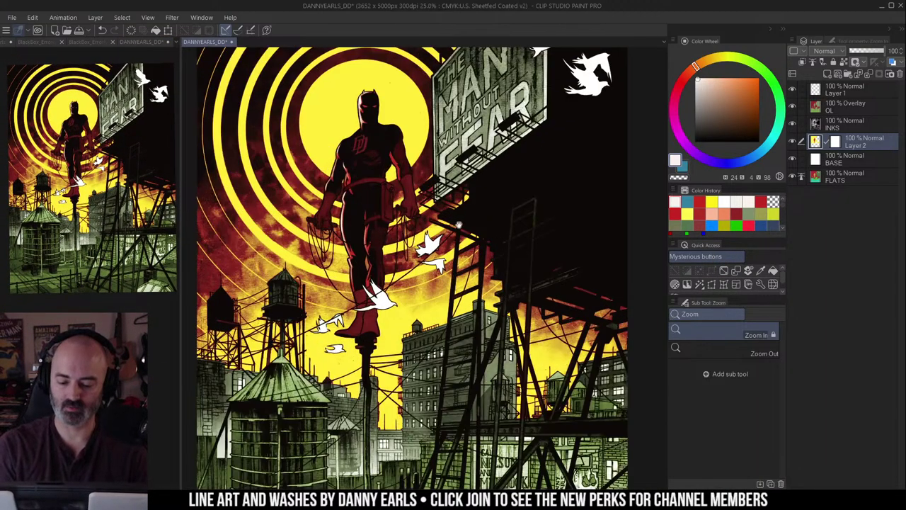
mouse_move(458, 225)
mouse_down()
mouse_move(538, 191)
mouse_move(460, 297)
mouse_move(496, 228)
mouse_move(470, 174)
mouse_up()
click(476, 234)
click(476, 233)
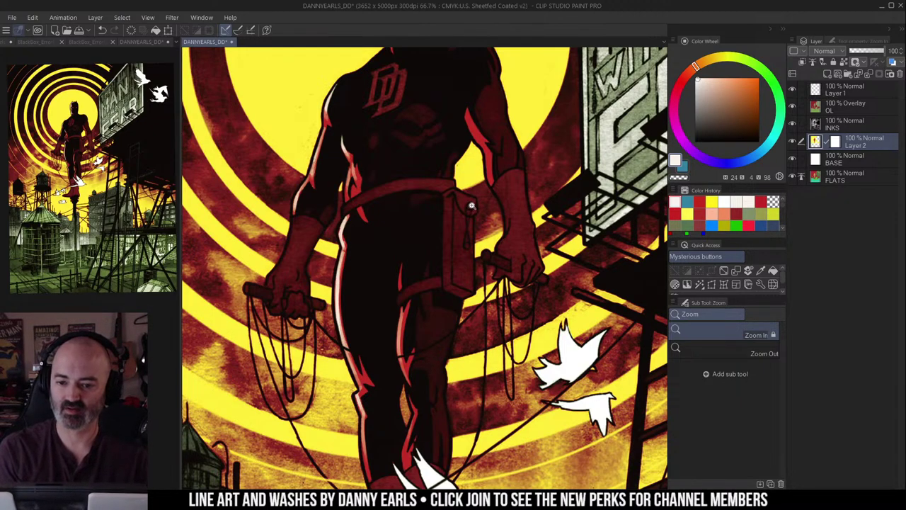
key(b)
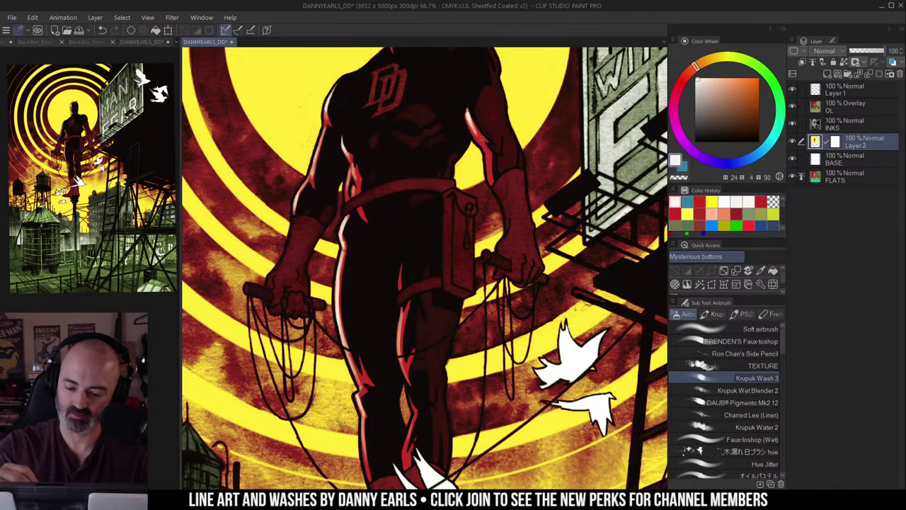
key(slash)
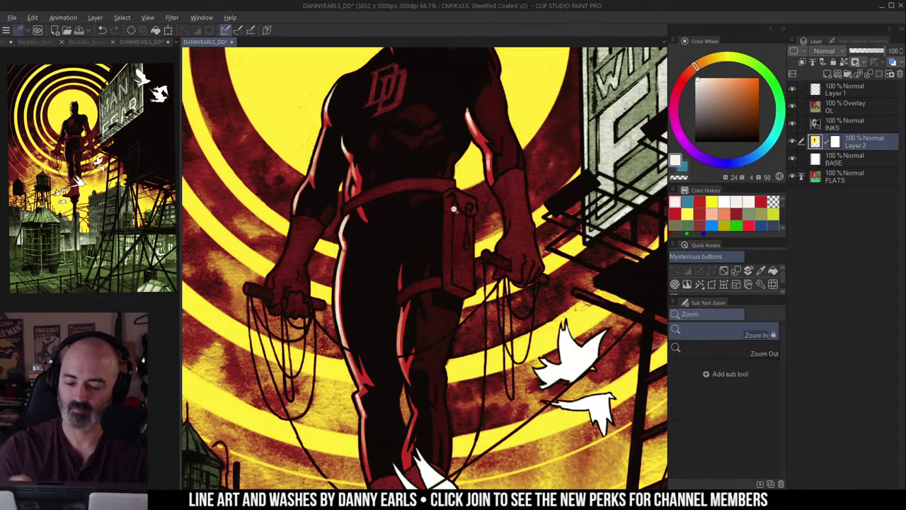
alt+click(453, 208)
alt+click(453, 208)
drag(398, 174, 388, 202)
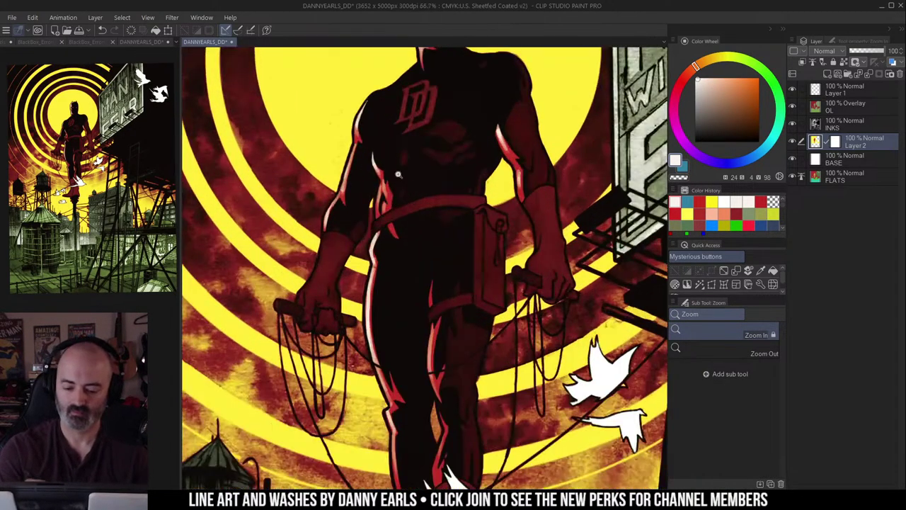
key(b)
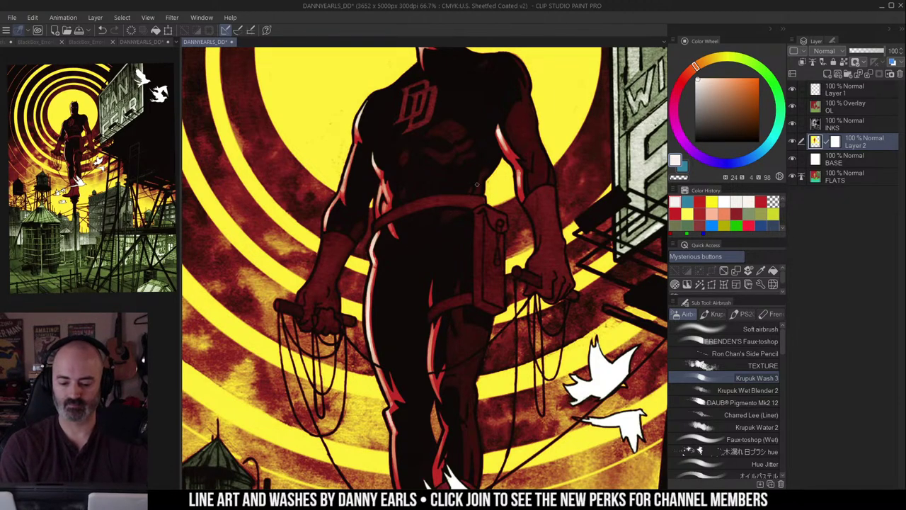
key(/)
drag(477, 185, 466, 232)
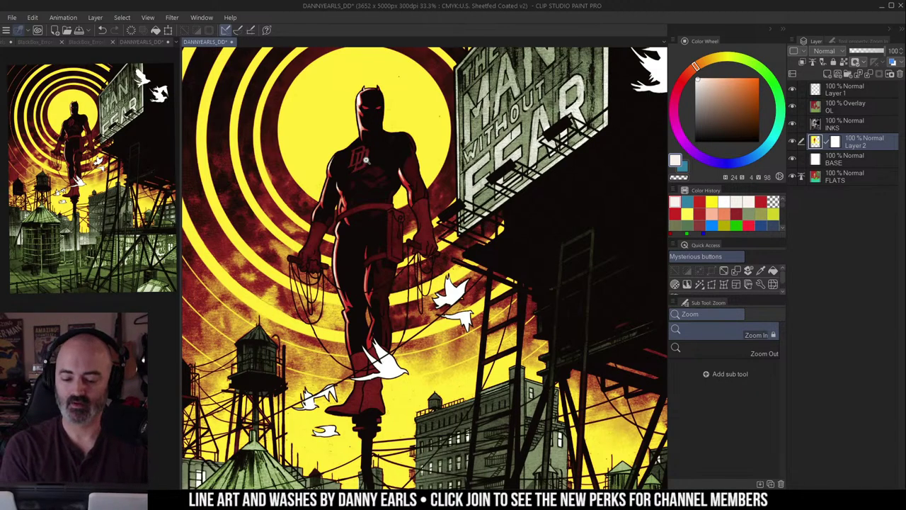
Step: Add a Hard light layer named HL above INKS and choose Ron Chan's Side Pencil for detailing the hero's chest
drag(366, 161, 414, 194)
click(414, 194)
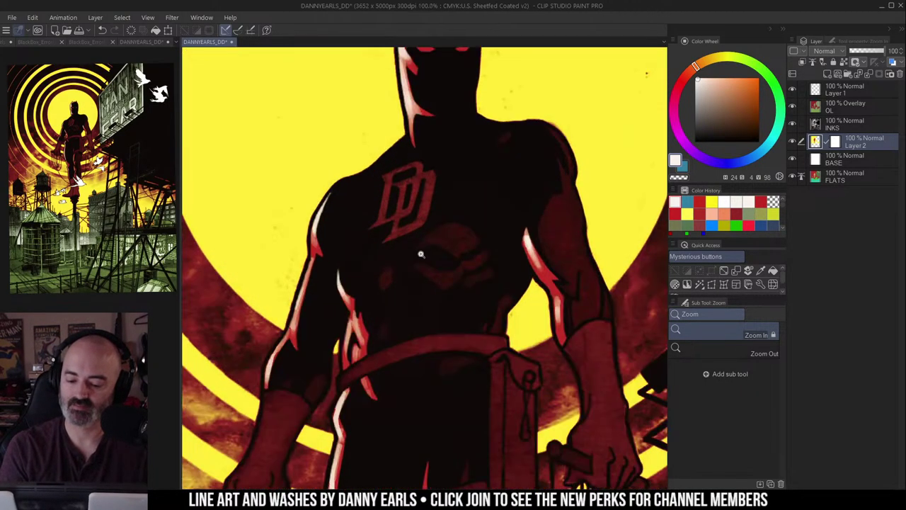
key(b)
click(844, 91)
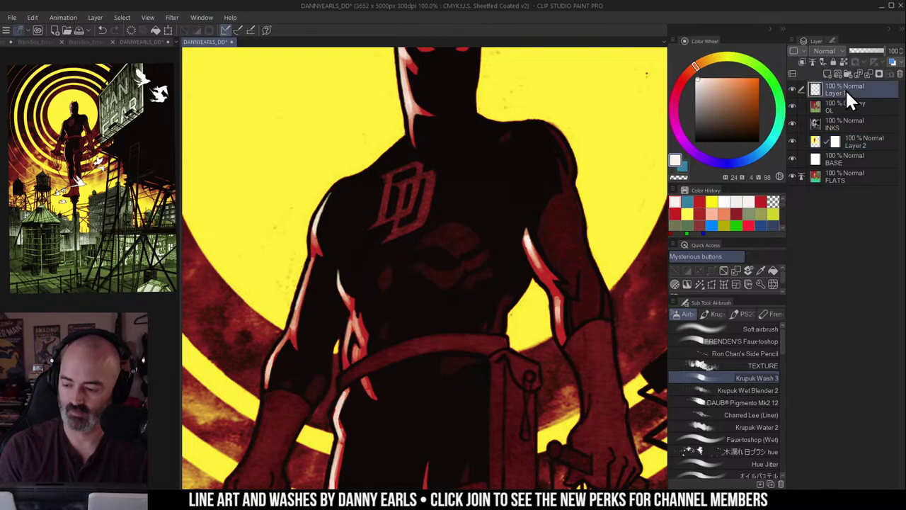
click(835, 121)
key(F2)
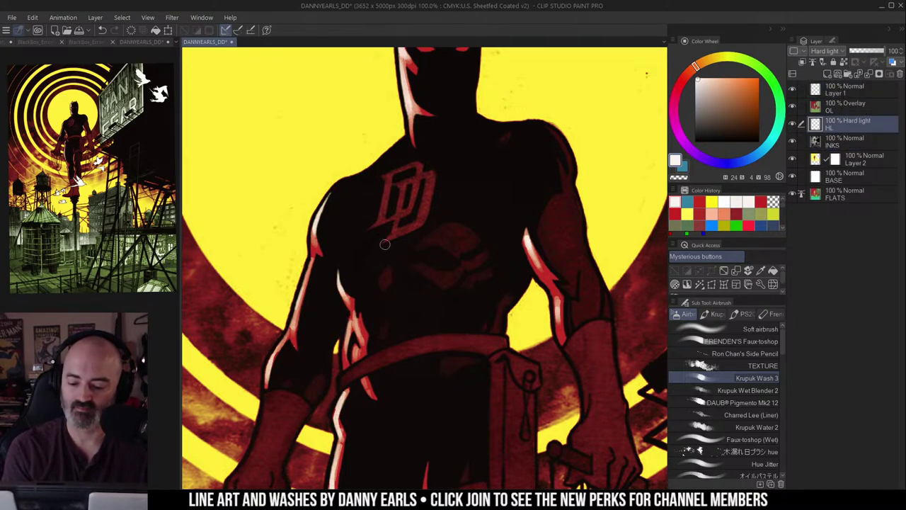
click(770, 352)
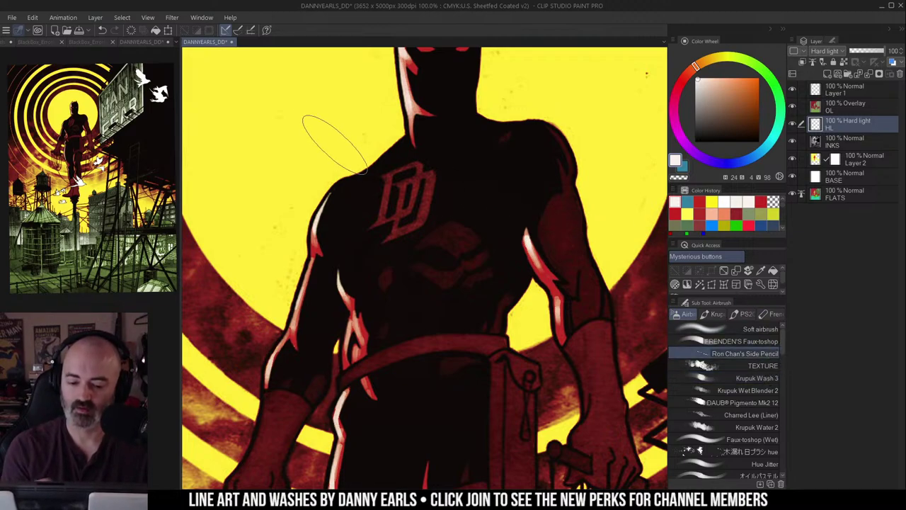
drag(338, 146, 357, 197)
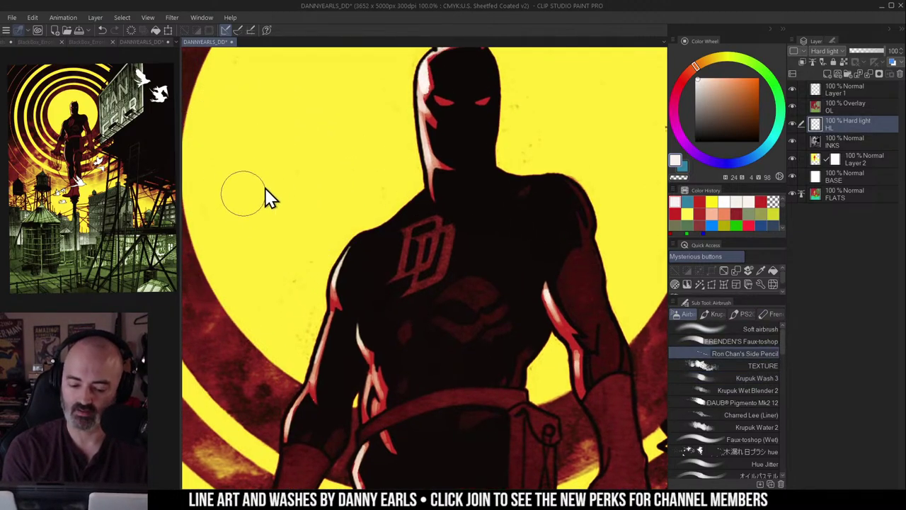
Step: Try out Ron Chan's Side Pencil in black with a hatched rectangle on the yellow circle beside the hero's head
drag(235, 97, 359, 90)
key(ctrl+z)
click(695, 142)
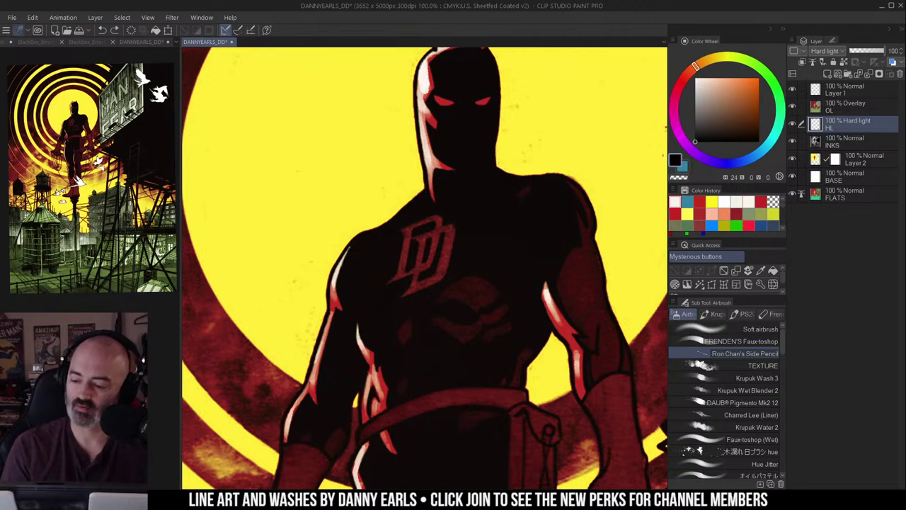
drag(221, 99, 344, 94)
mouse_move(218, 100)
mouse_down()
mouse_move(216, 184)
mouse_move(349, 192)
mouse_up()
drag(344, 95, 353, 202)
mouse_move(206, 117)
mouse_down()
mouse_move(303, 132)
mouse_move(209, 152)
mouse_move(293, 164)
mouse_move(314, 141)
mouse_up()
drag(224, 157, 297, 166)
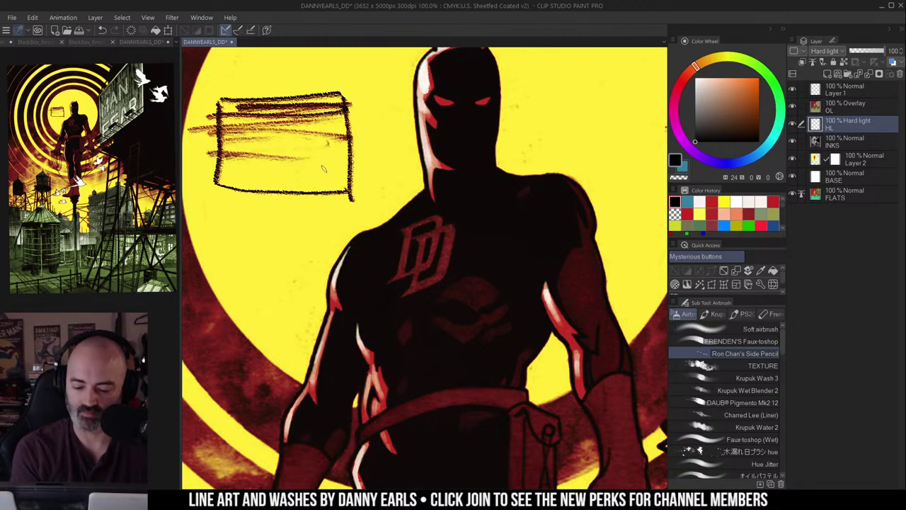
drag(228, 180, 359, 177)
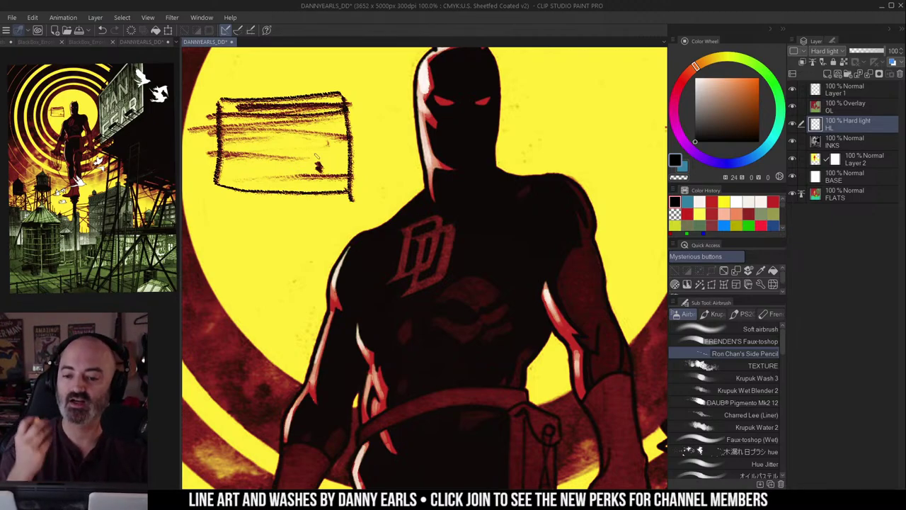
Step: Undo all the black test strokes beside the hero's head
key(ctrl+z)
key(ctrl+z)
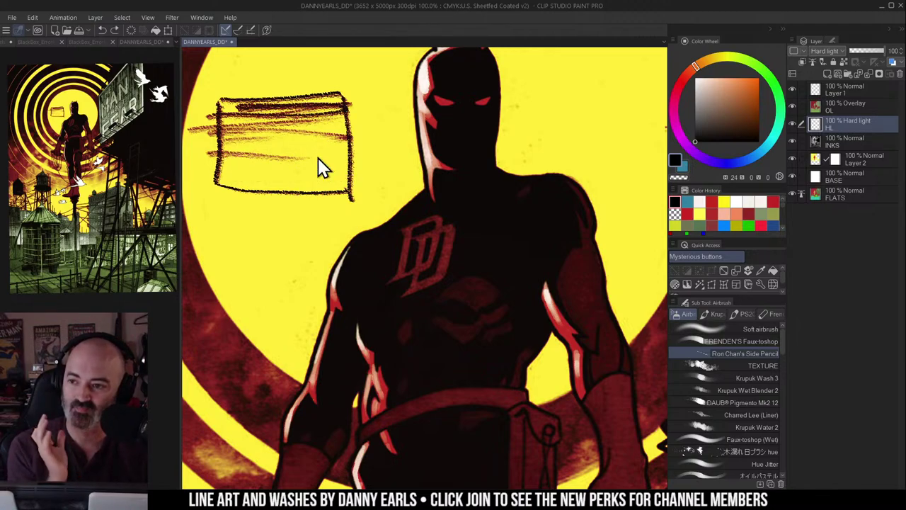
key(ctrl+z)
key(ctrl+z)
key(ctrl+z)
key(ctrl+z)
key(ctrl+z)
key(ctrl+z)
key(ctrl+z)
key(ctrl+z)
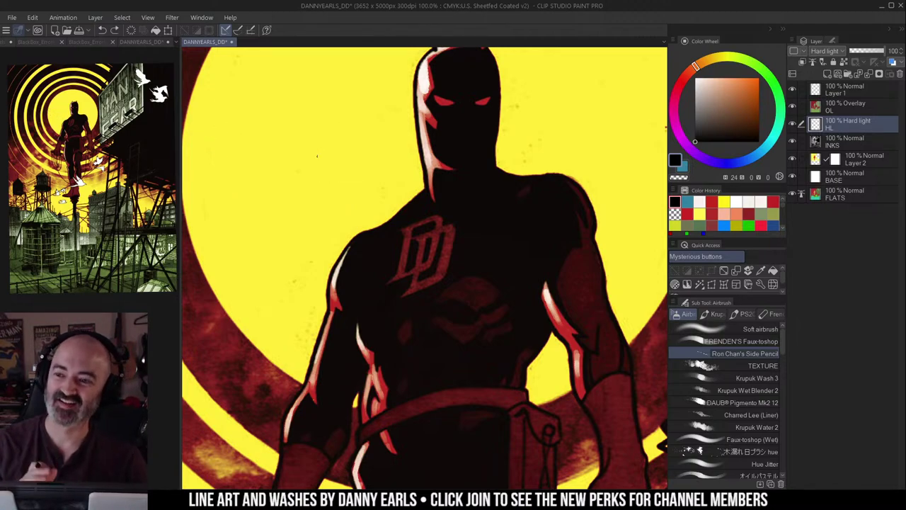
Step: Add a new Normal layer above HL and set the drawing color to white for the chest emblem
drag(474, 180, 459, 167)
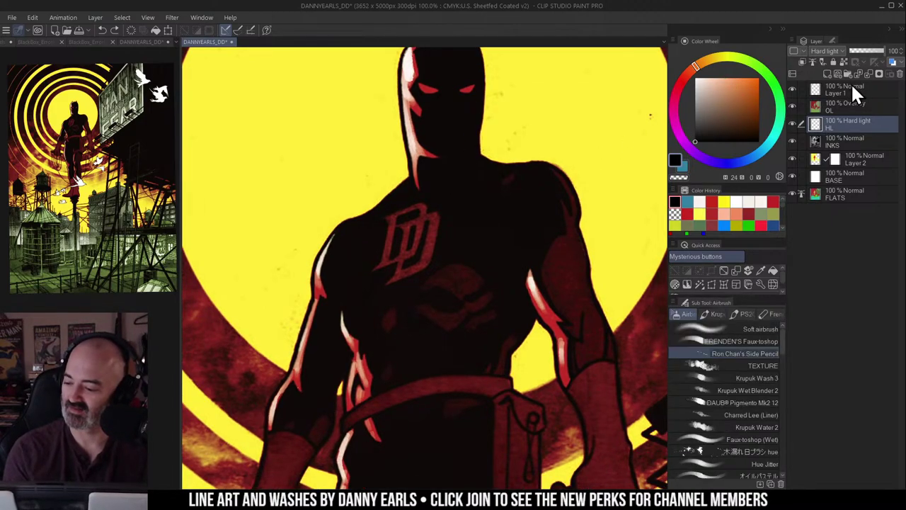
click(825, 73)
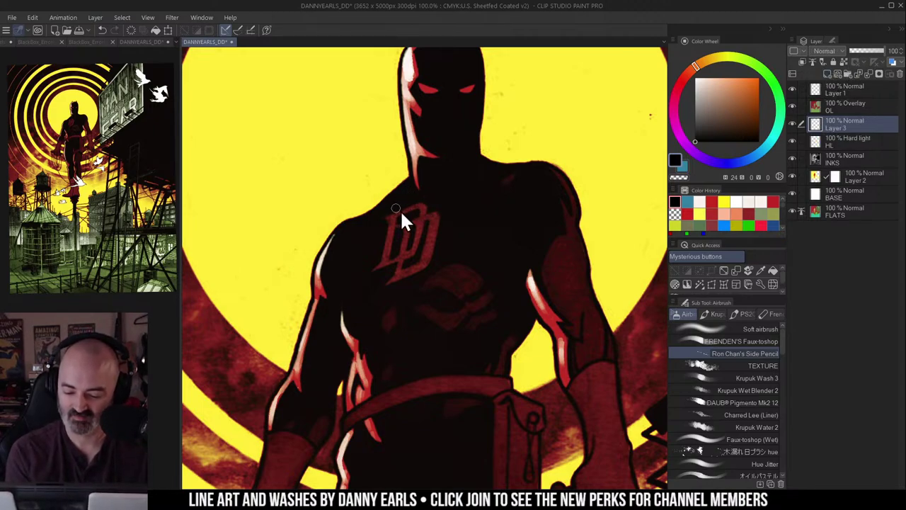
key(ctrl+z)
mouse_move(419, 204)
mouse_down()
mouse_move(433, 218)
mouse_move(404, 213)
mouse_up()
click(697, 78)
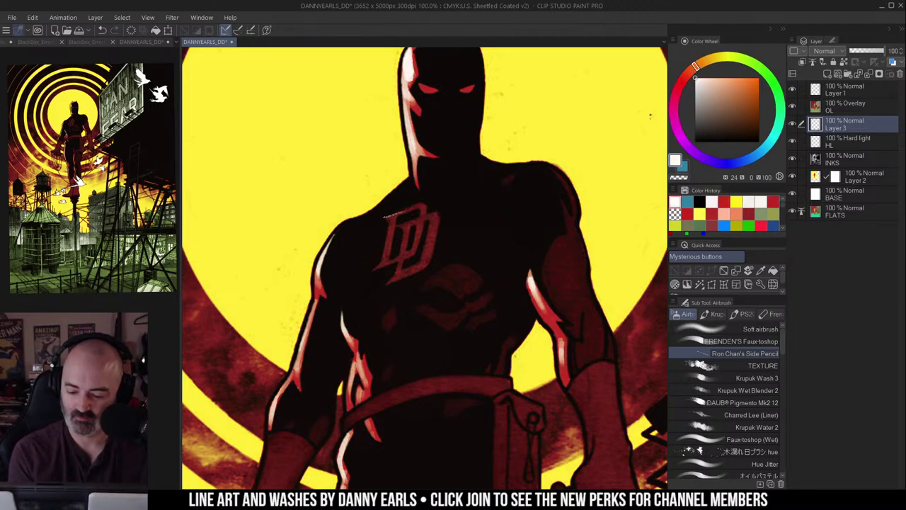
Step: Try white Side Pencil highlights along the upper edge of the chest emblem and undo them
key(ctrl+z)
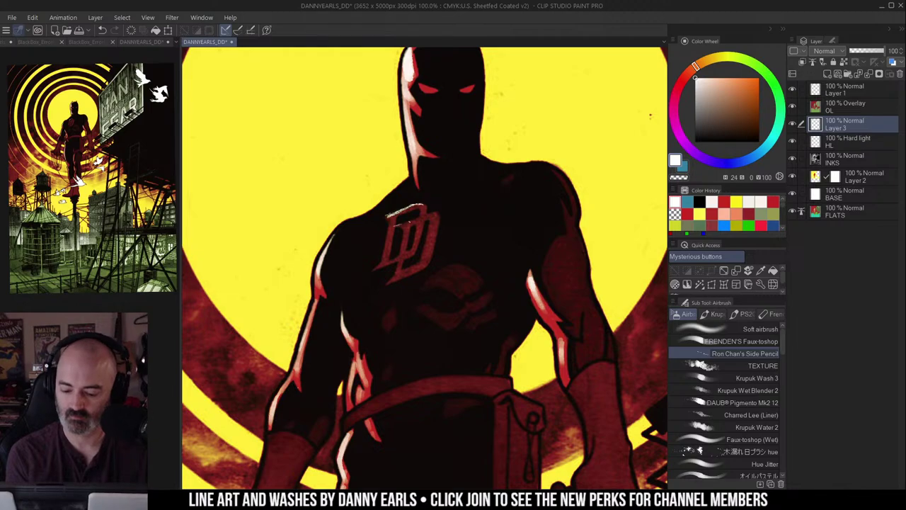
key(slash)
scroll(446, 211, down, 3)
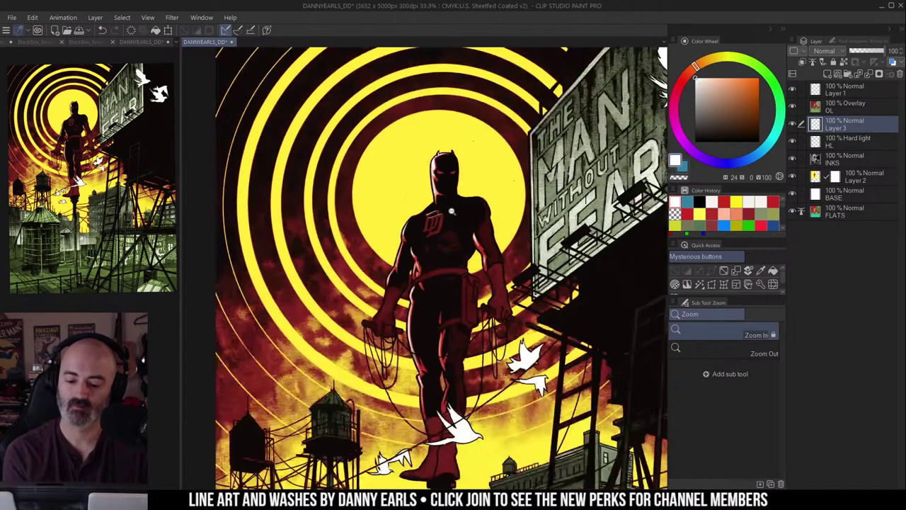
key(ctrl+z)
key(ctrl+z)
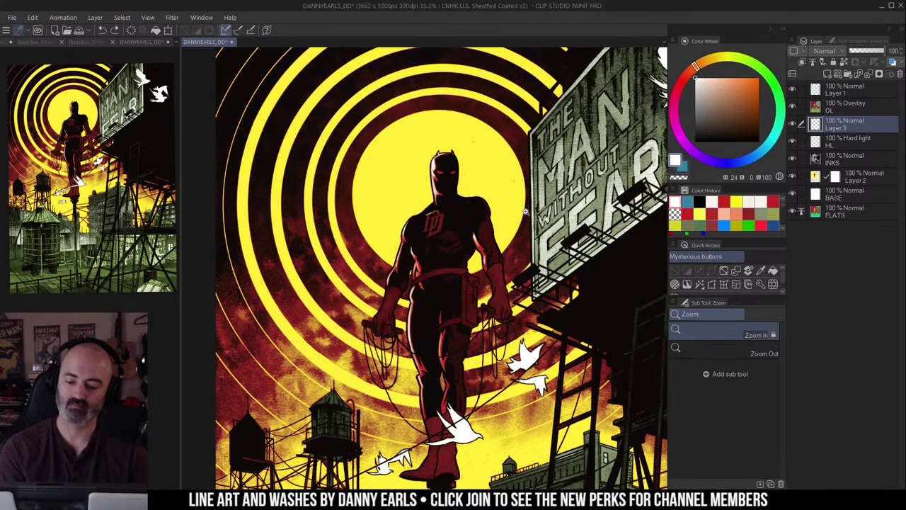
Step: Examine the overall cover, from the hero and billboard down to the water towers, painted wall sign and rooftop
scroll(527, 213, down, 1)
mouse_move(566, 164)
mouse_down()
mouse_move(536, 172)
mouse_move(553, 157)
mouse_up()
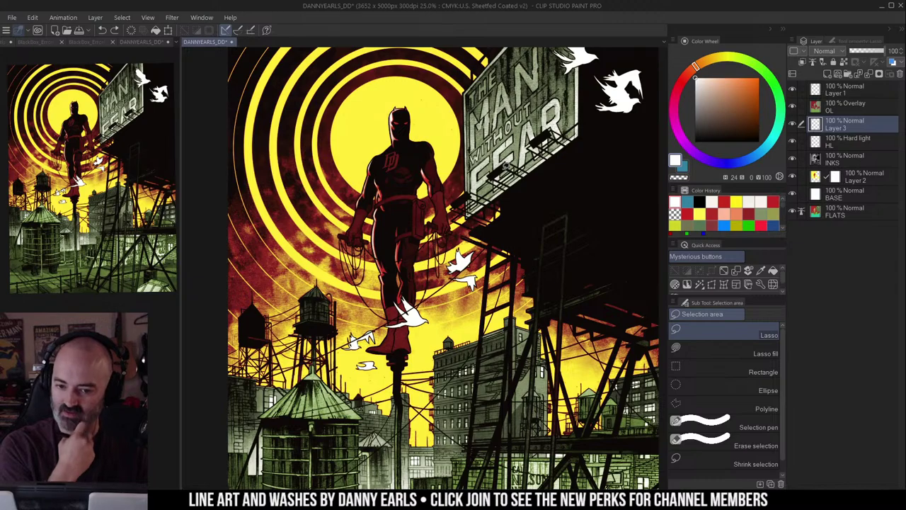
drag(536, 259, 525, 128)
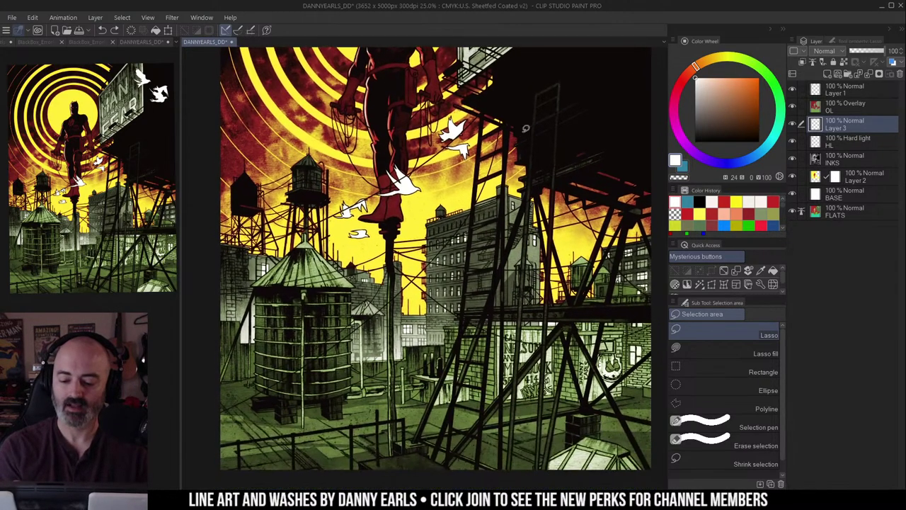
drag(533, 273, 575, 214)
ctrl+click(467, 250)
mouse_move(536, 280)
mouse_down()
mouse_move(608, 231)
mouse_move(394, 224)
mouse_up()
drag(488, 302, 595, 315)
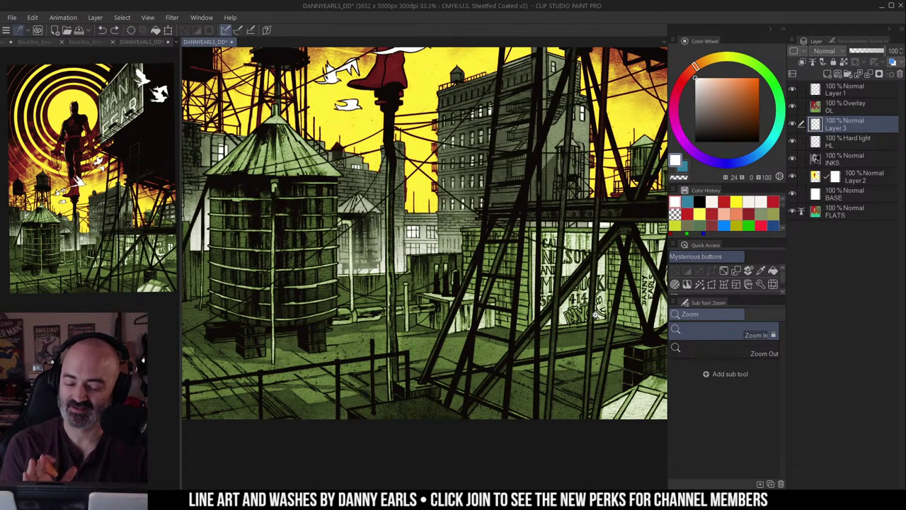
key(m)
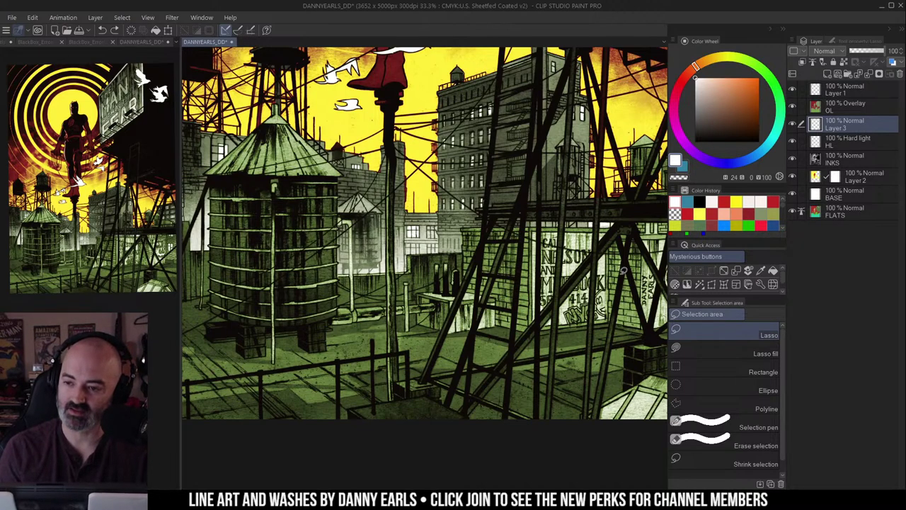
drag(490, 90, 580, 486)
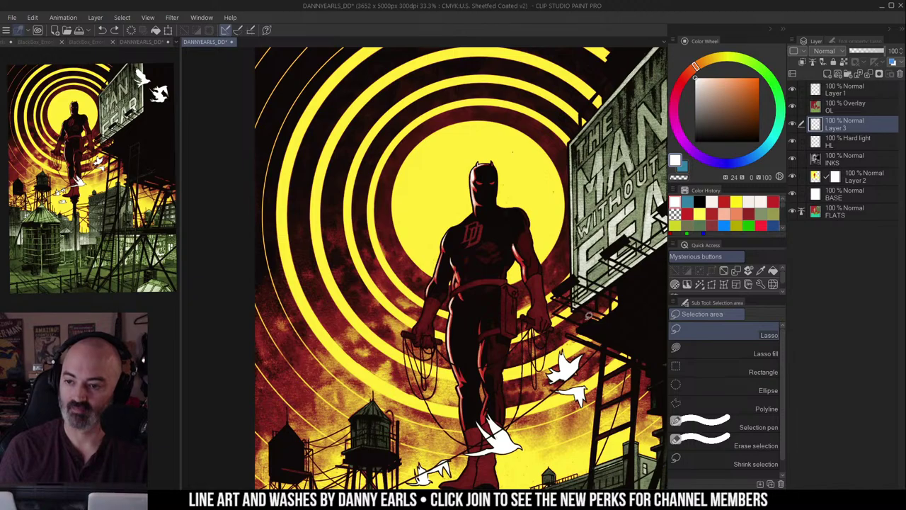
drag(613, 368, 526, 212)
key(ctrl+space)
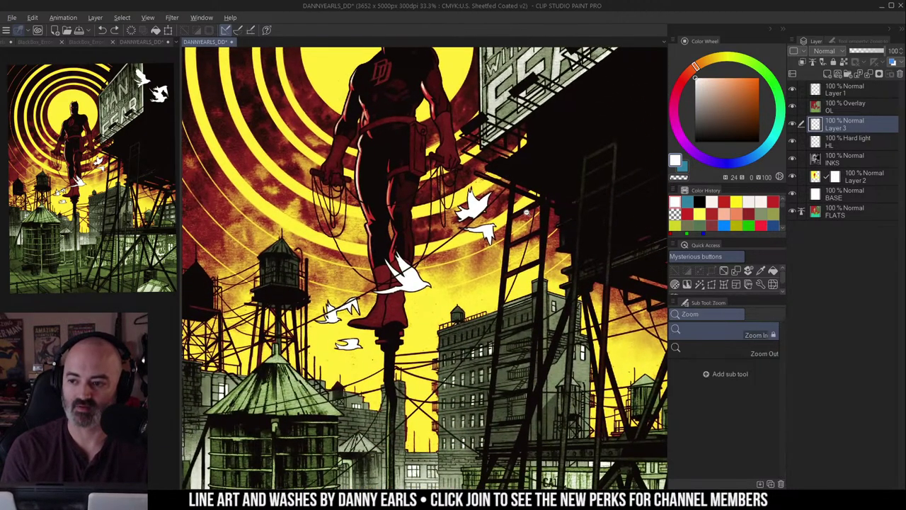
scroll(527, 212, down, 1)
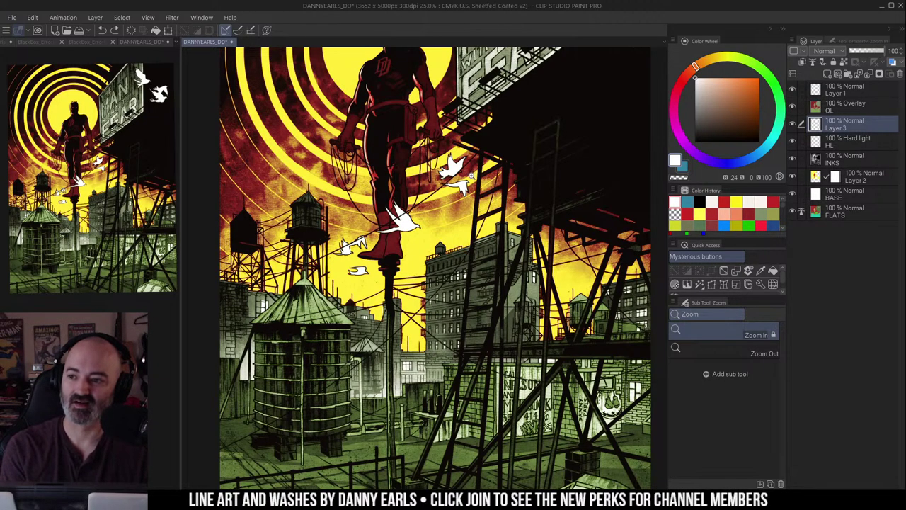
scroll(447, 257, up, 2)
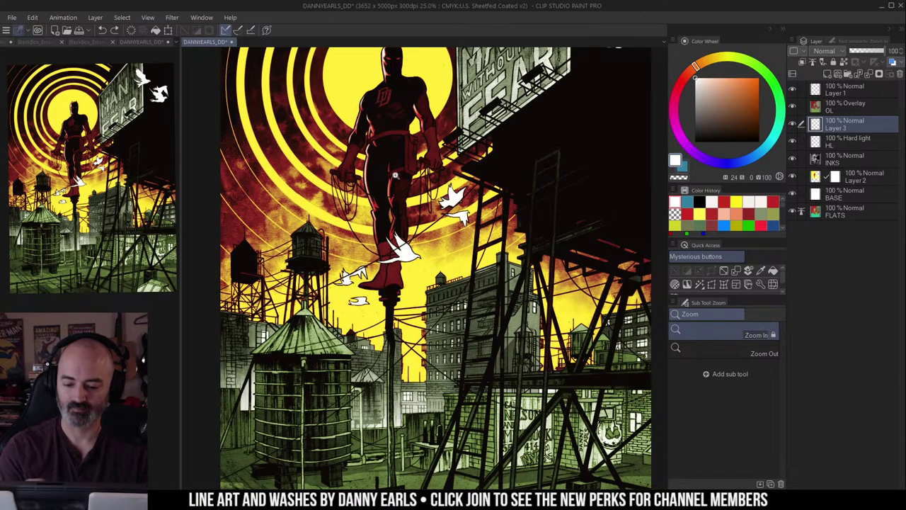
Step: Make Layer 2 active and choose the FRENDEN'S Faux-toshop brush for work around the hero's legs
click(373, 156)
drag(349, 152, 379, 141)
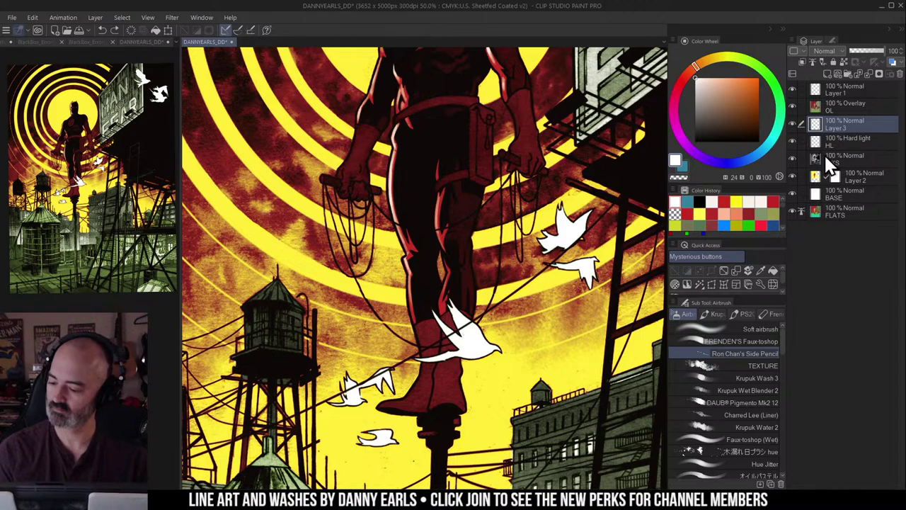
click(829, 179)
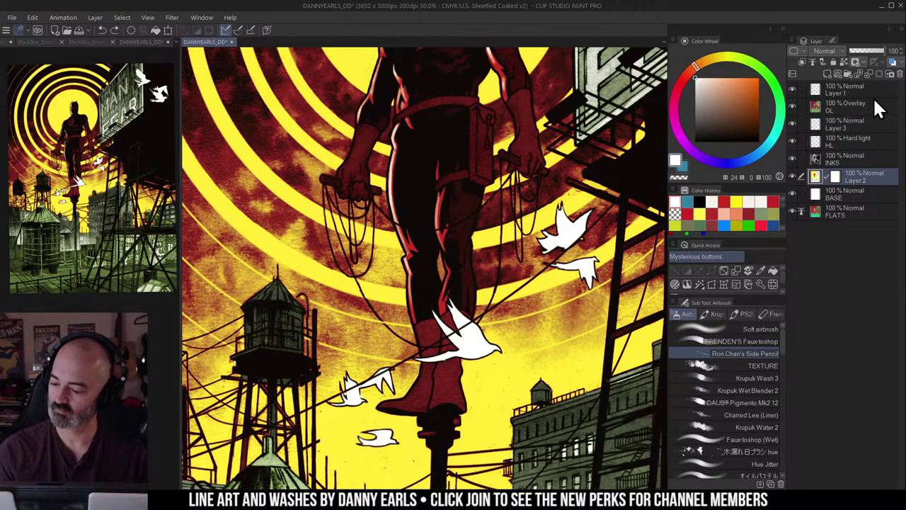
click(771, 341)
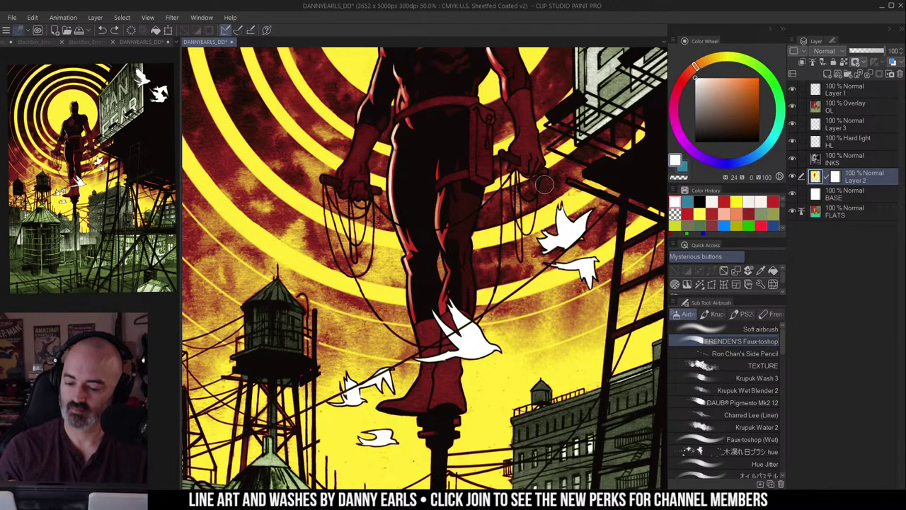
Step: Compare the artwork with Layer 2 hidden and shown, and with Layer 2 displayed on its own
key(ctrl+space)
alt+click(445, 240)
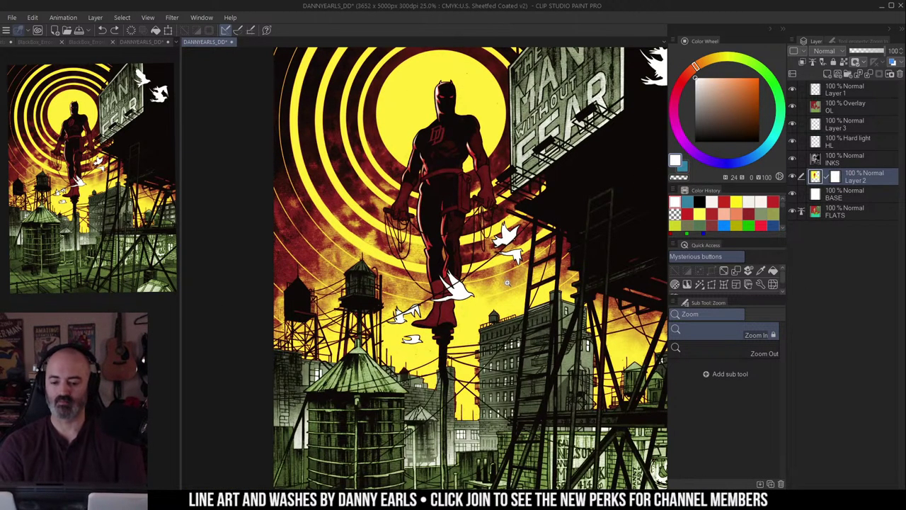
click(793, 174)
click(794, 174)
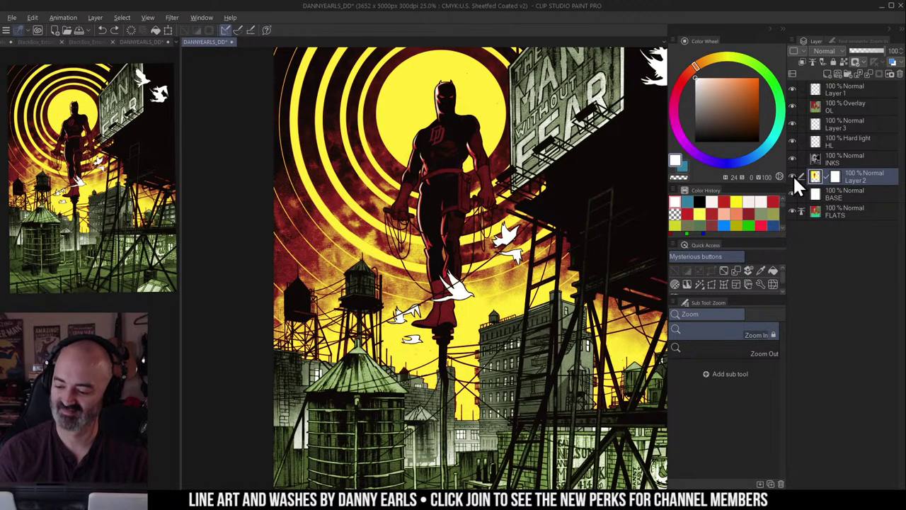
alt+click(792, 175)
alt+click(792, 175)
Step: Choose the Krupuk Wash 3 brush for highlighting the hero's gloves
click(395, 204)
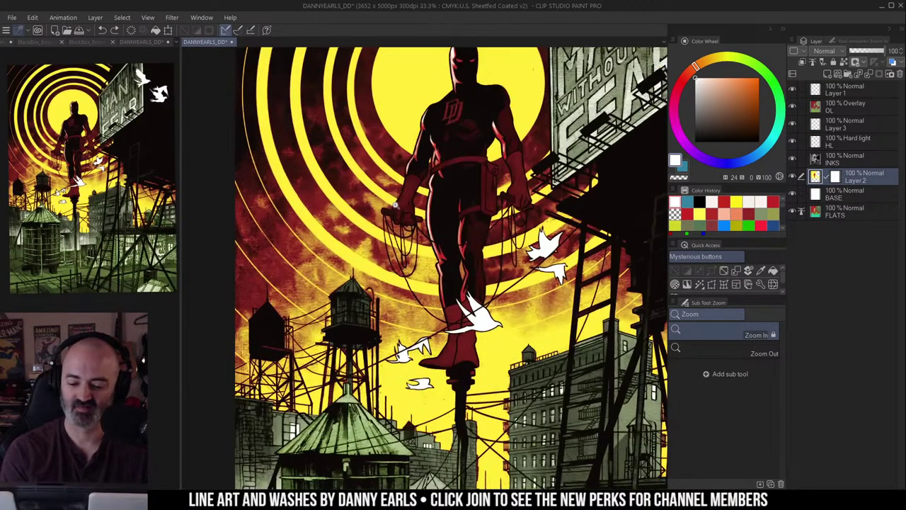
click(394, 204)
click(394, 204)
key(b)
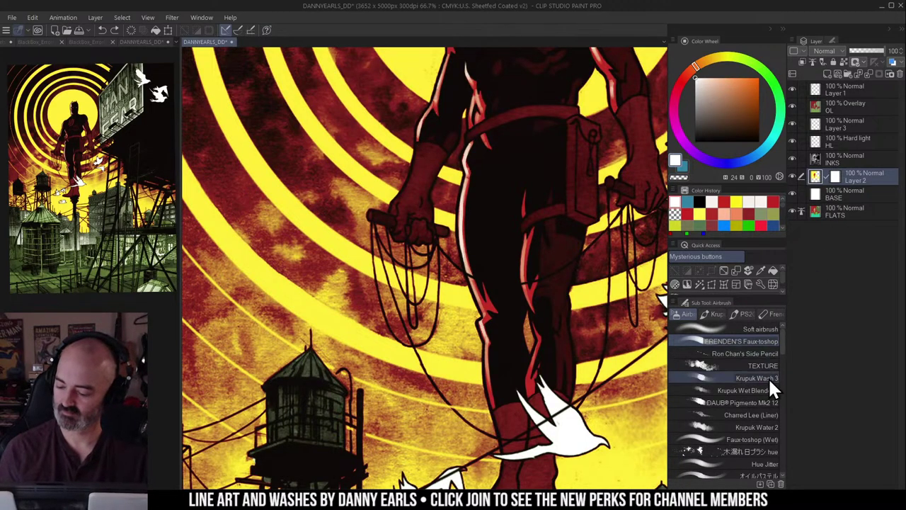
click(770, 379)
Step: Try a white stroke on Layer 2 along the outer edge of the glove farther from the billboard and undo it
key(alt)
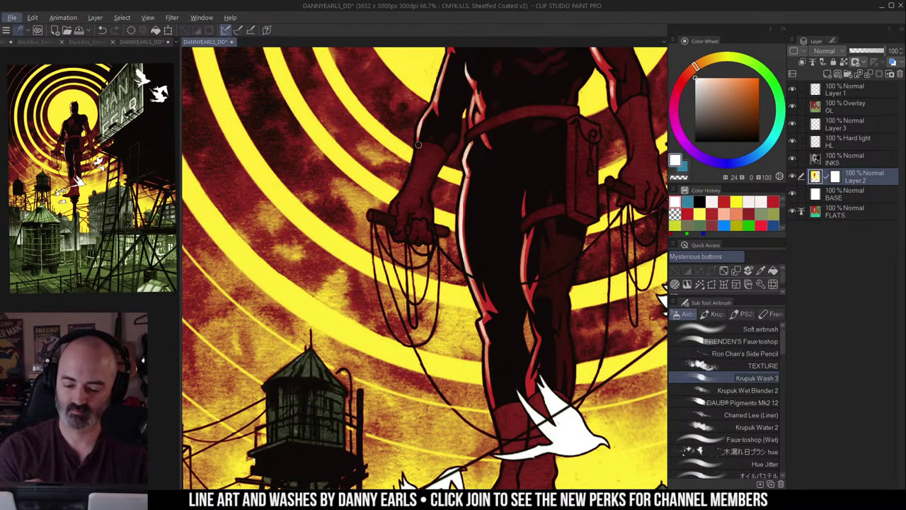
drag(418, 145, 418, 163)
key(ctrl+z)
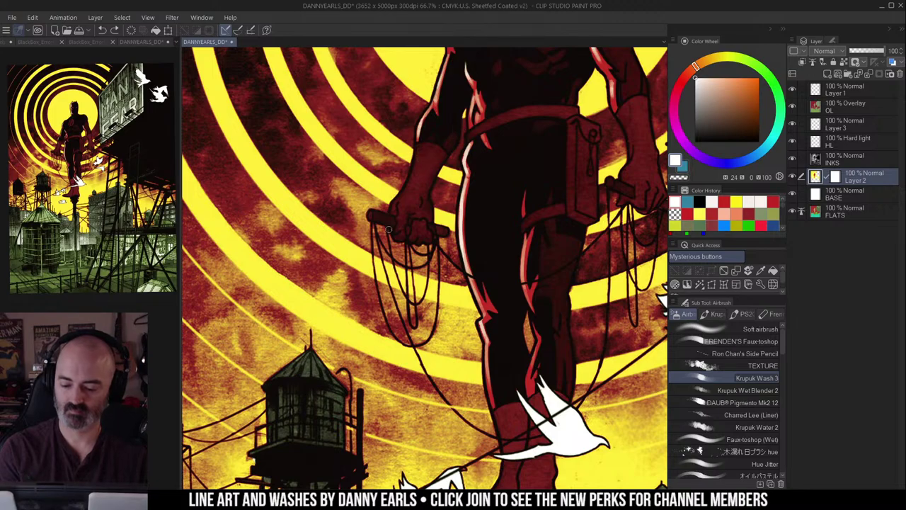
Step: Paint white highlights on the HL layer along the outer edge of the glove farther from the billboard and on its club's tip
drag(525, 194, 443, 190)
alt+click(455, 192)
alt+click(457, 191)
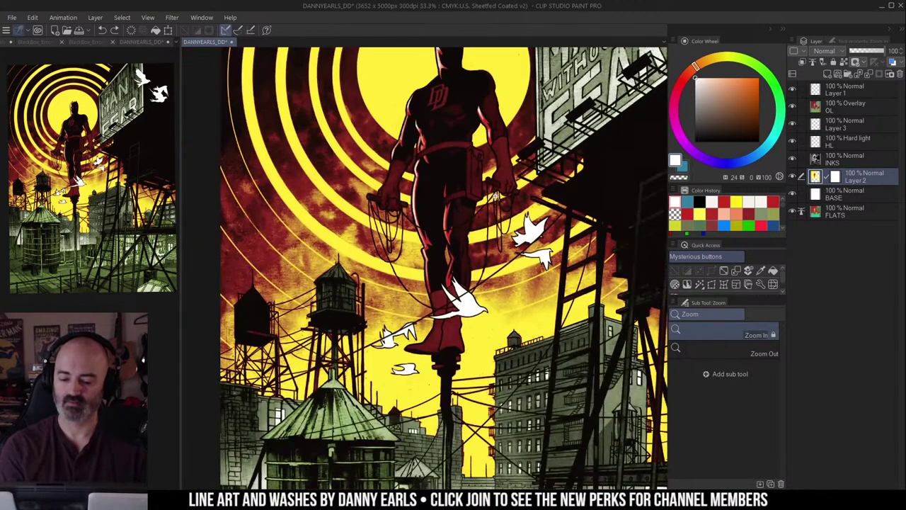
ctrl+alt+click(475, 215)
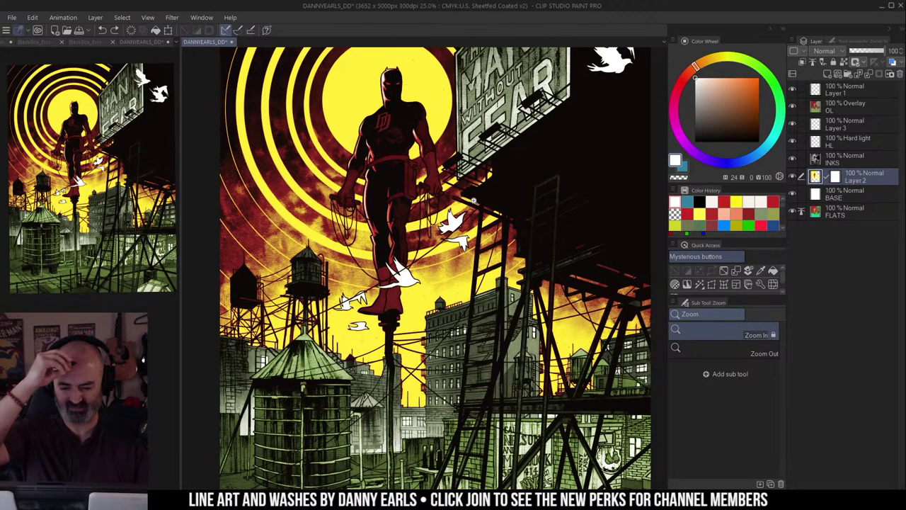
double_click(362, 185)
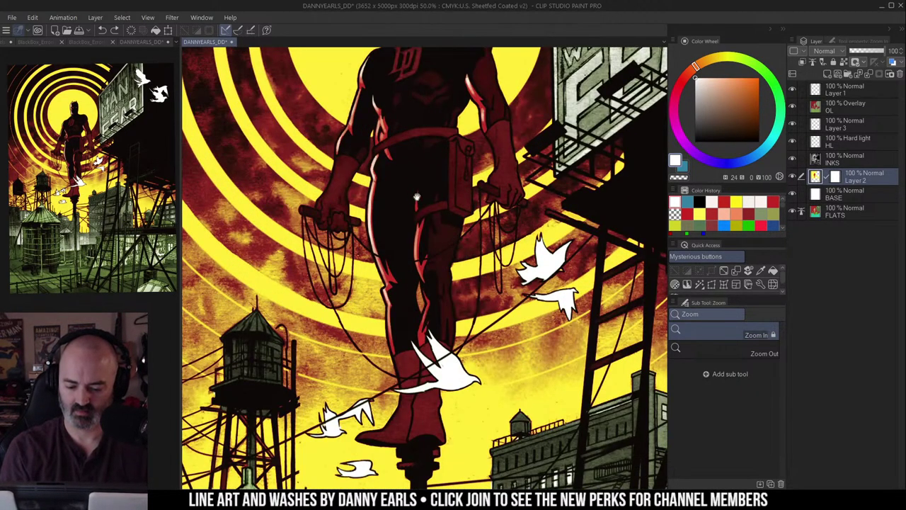
drag(417, 196, 464, 196)
click(511, 191)
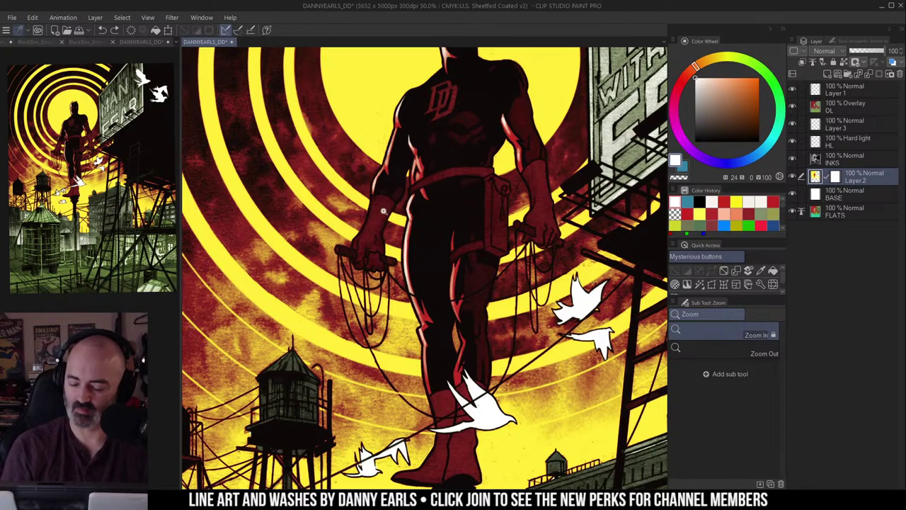
key(b)
click(828, 133)
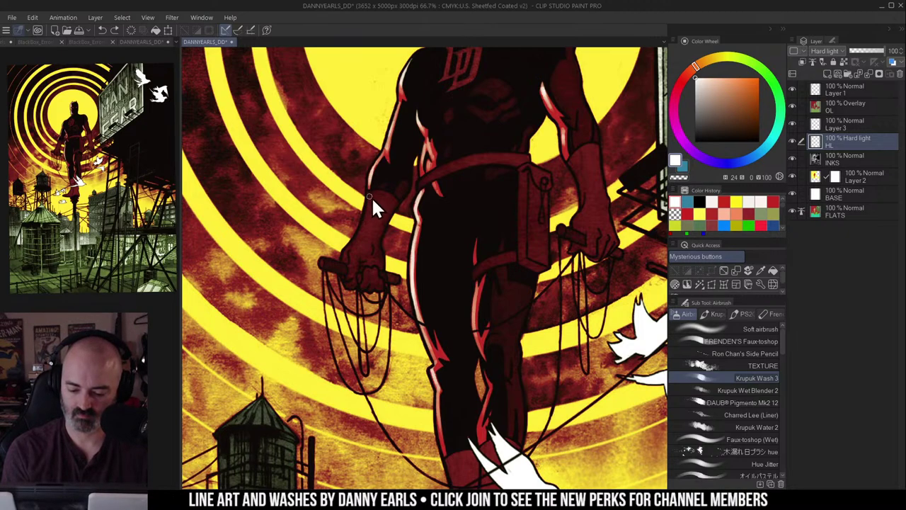
drag(369, 197, 347, 249)
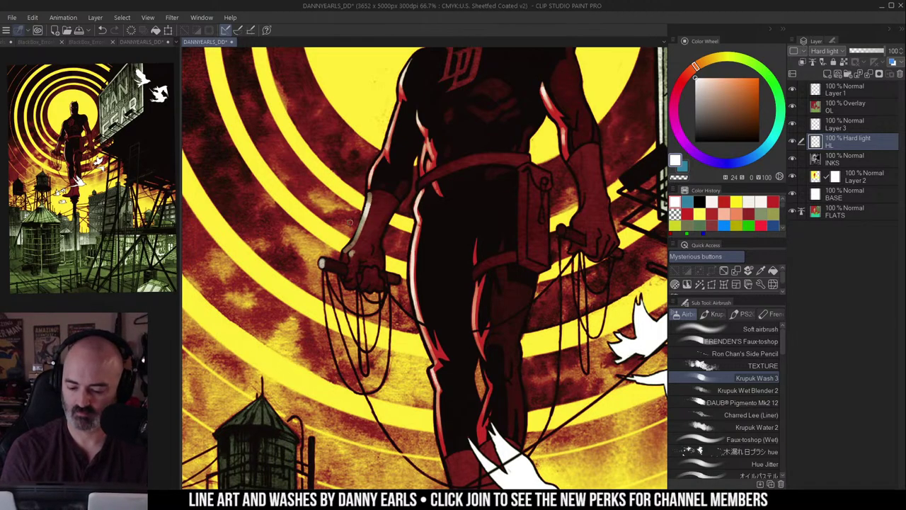
Step: Paint white highlights on the HL layer along the inner edge of the glove nearest the billboard and on its club's tip
scroll(408, 242, down, 3)
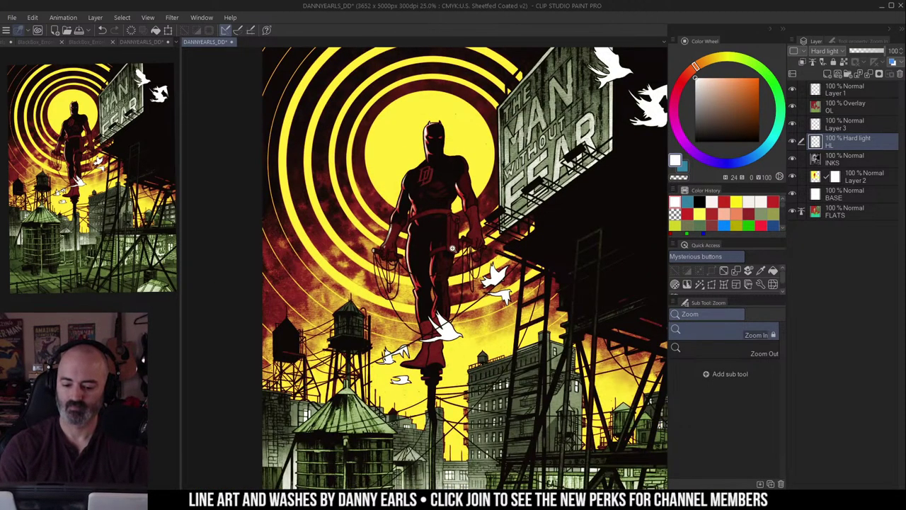
click(452, 248)
click(454, 248)
click(462, 160)
drag(452, 156, 462, 176)
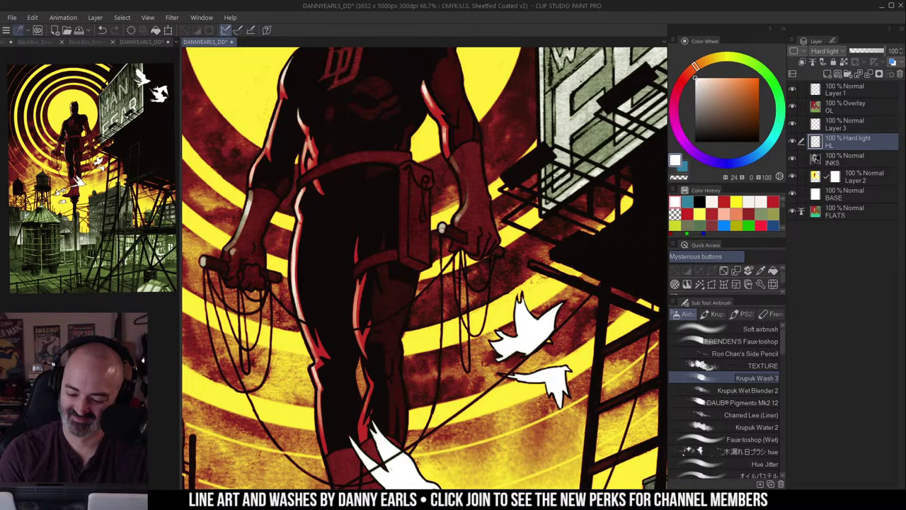
Step: Check how the glove and club highlights read across the whole cover
scroll(446, 233, down, 4)
scroll(457, 239, up, 1)
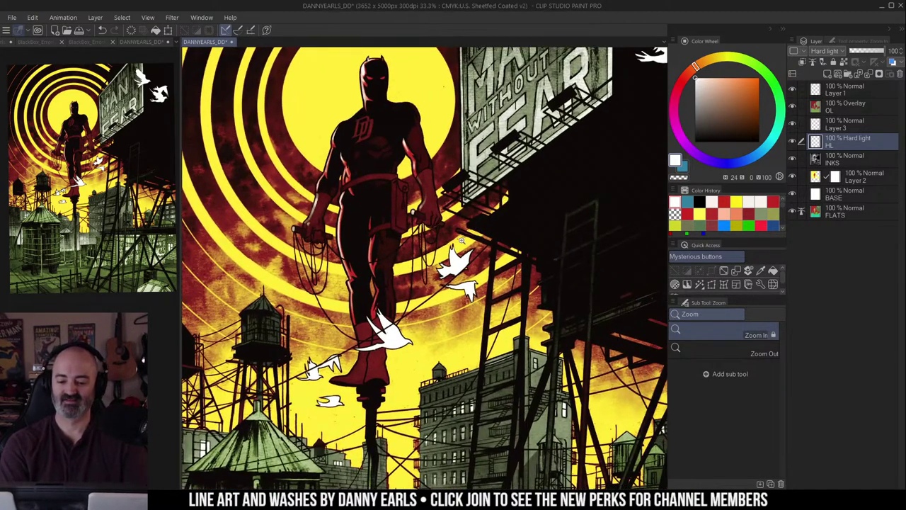
scroll(464, 241, down, 1)
scroll(529, 175, down, 2)
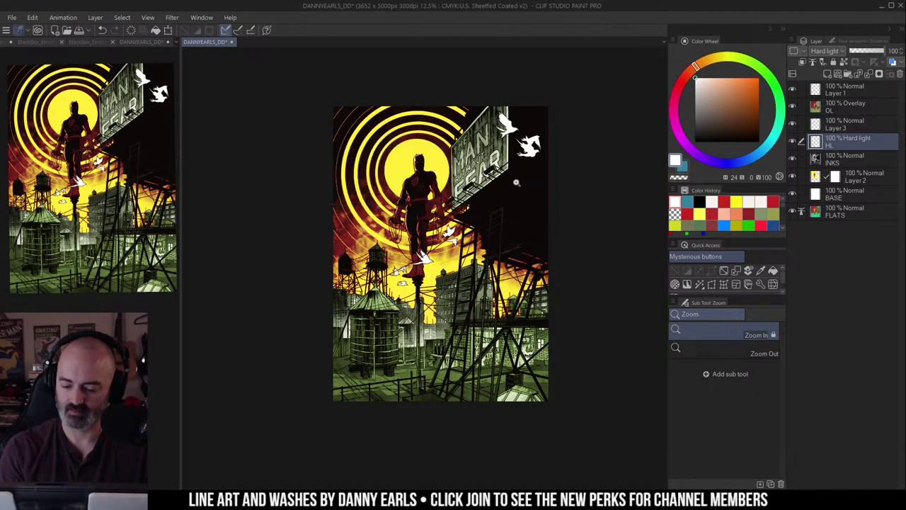
drag(513, 191, 476, 160)
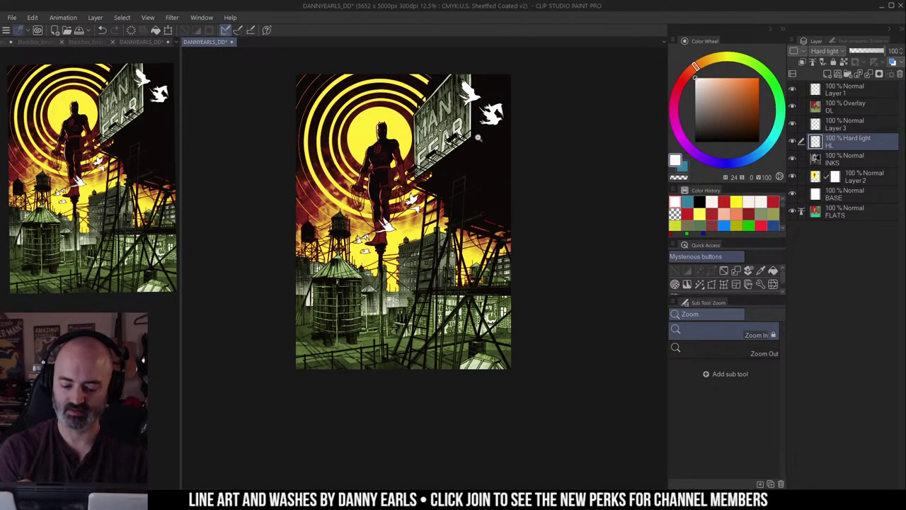
click(408, 216)
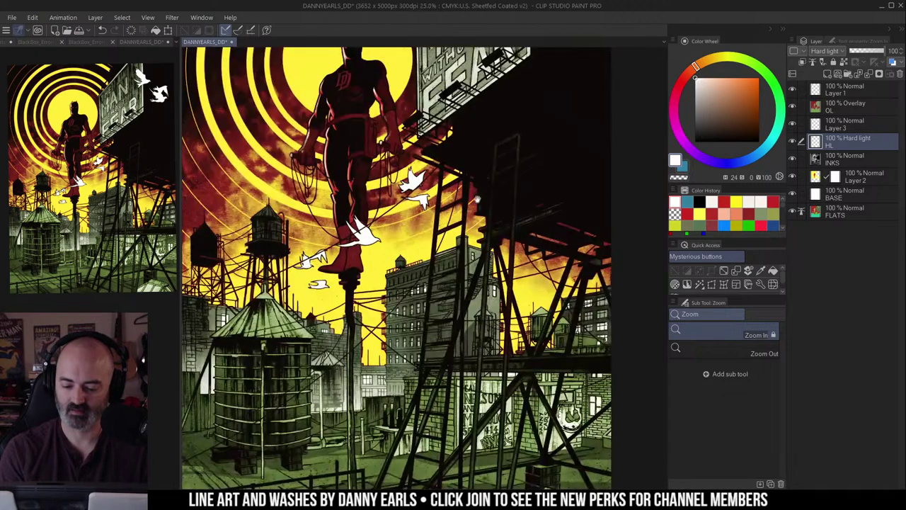
Step: Select the billboard face and wash it on Layer 2 with a slightly brighter version of the rooftop green, using Krupuk Wash 3
drag(500, 205, 460, 329)
key(w)
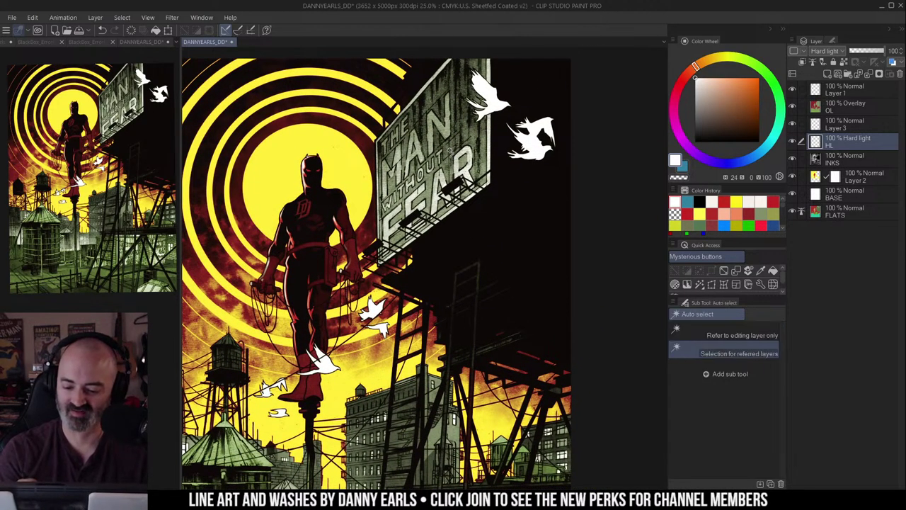
drag(452, 263, 487, 75)
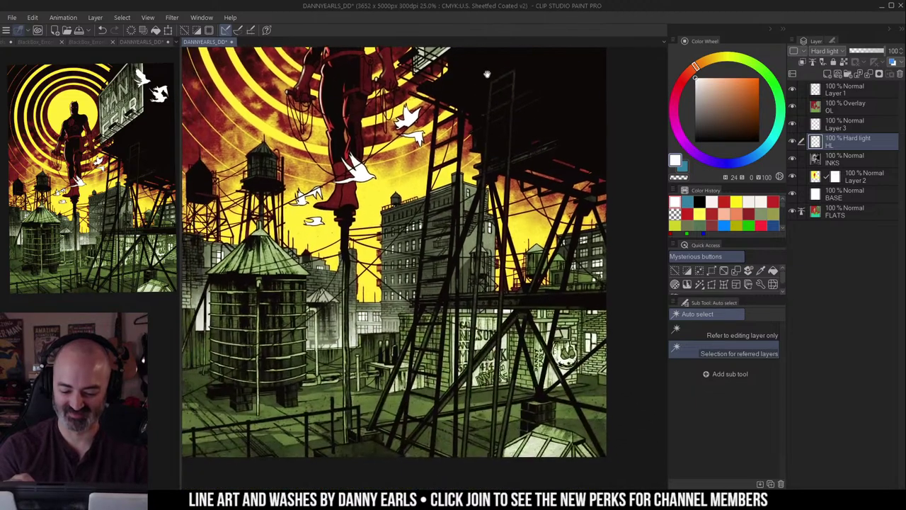
key(b)
alt+click(391, 403)
drag(448, 147, 428, 297)
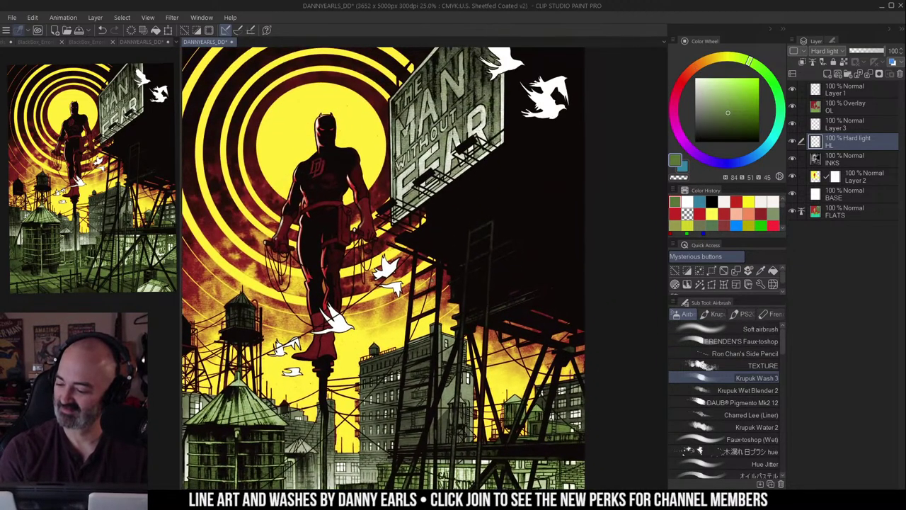
click(818, 179)
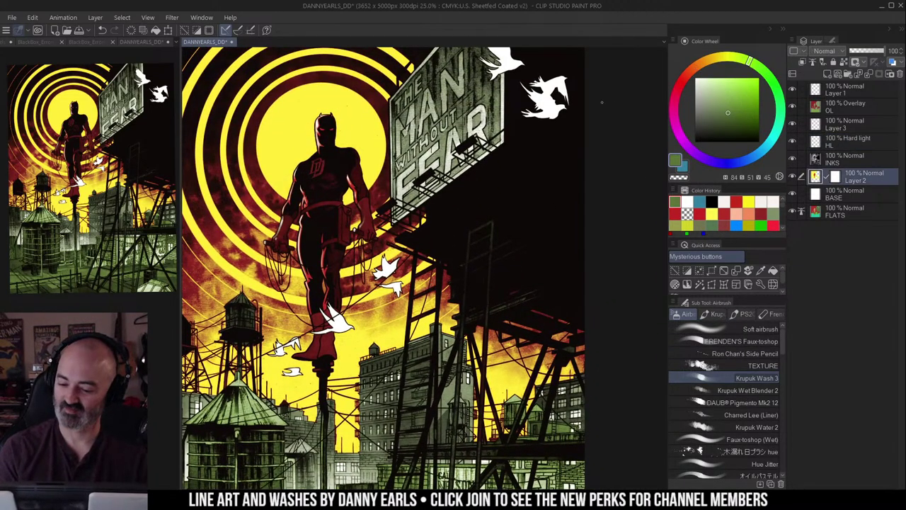
click(731, 100)
drag(505, 64, 501, 90)
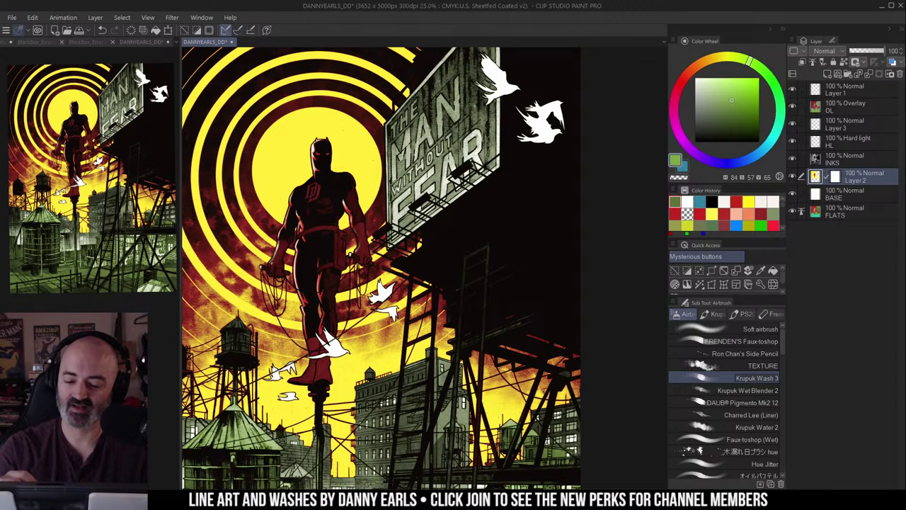
drag(485, 66, 470, 154)
Step: Wash a brighter, more saturated green over the billboard's face and lettering on Layer 2
click(743, 94)
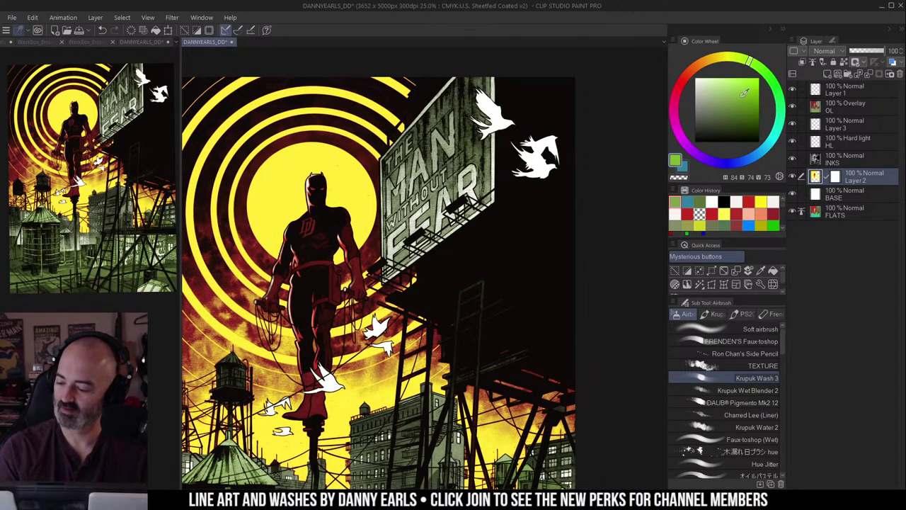
drag(471, 101, 470, 132)
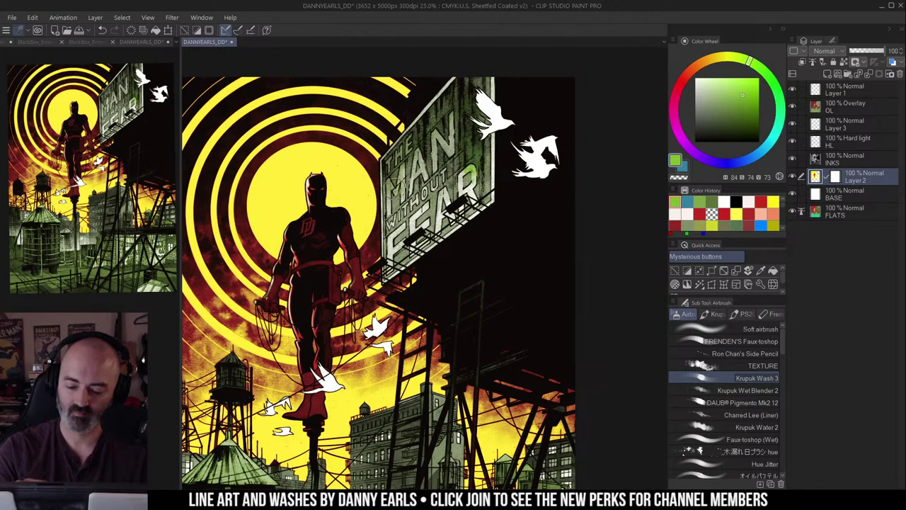
drag(395, 186, 397, 262)
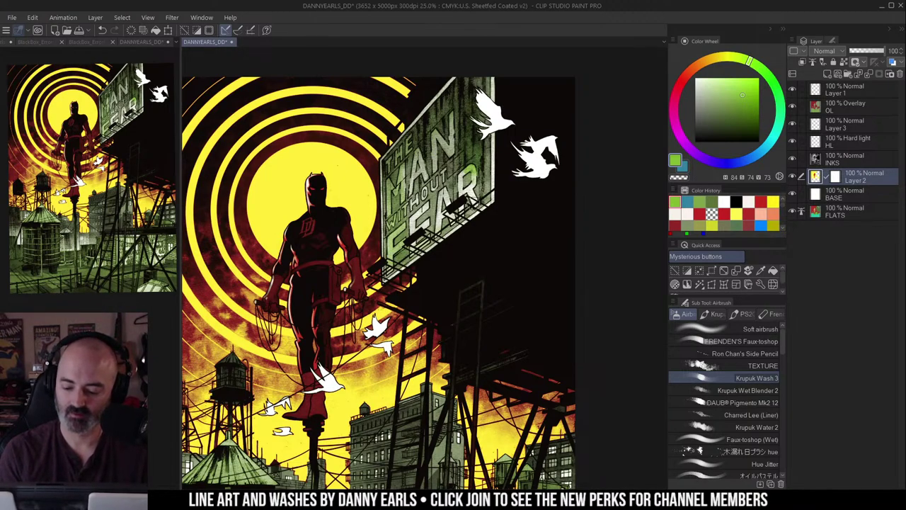
mouse_move(474, 203)
mouse_down()
mouse_move(473, 190)
mouse_move(418, 225)
mouse_move(458, 177)
mouse_move(460, 159)
mouse_move(439, 148)
mouse_move(403, 164)
mouse_up()
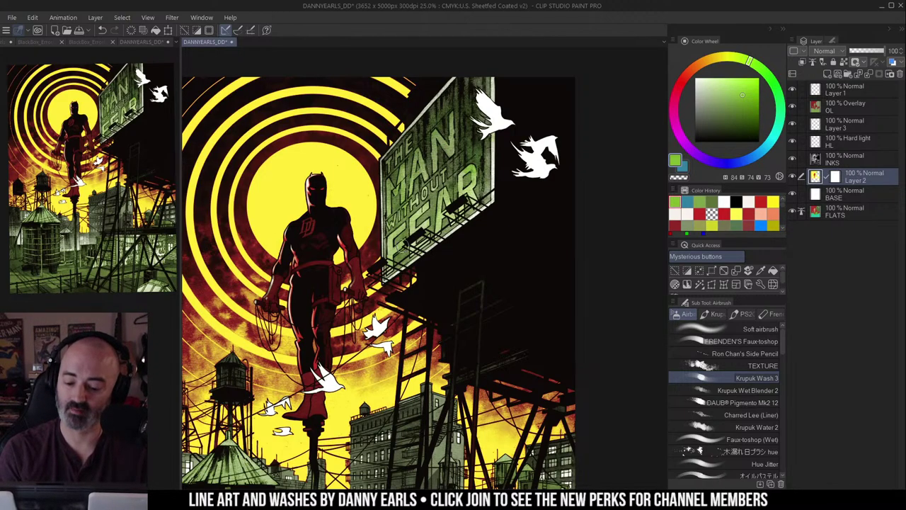
Step: Wash yellow sampled from the sky rings over the billboard's lettering on Layer 2 with Krupuk Wash 3
alt+click(465, 209)
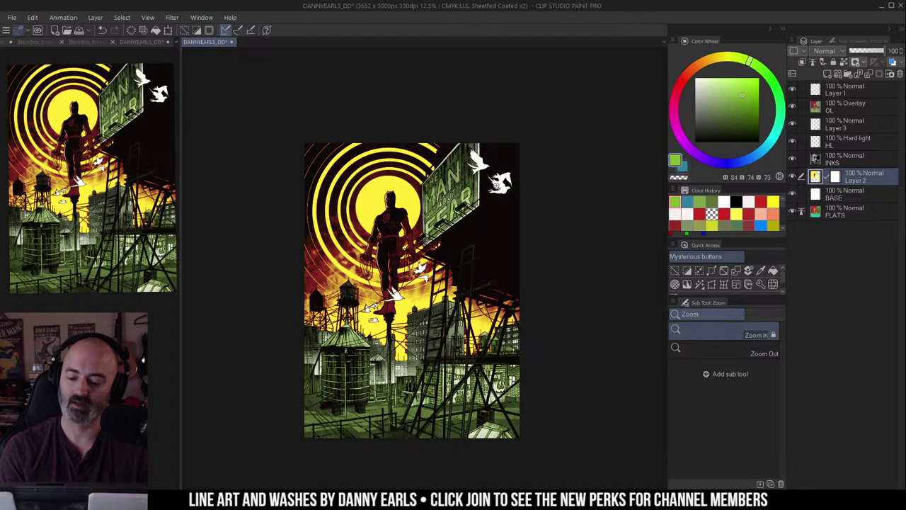
double_click(463, 229)
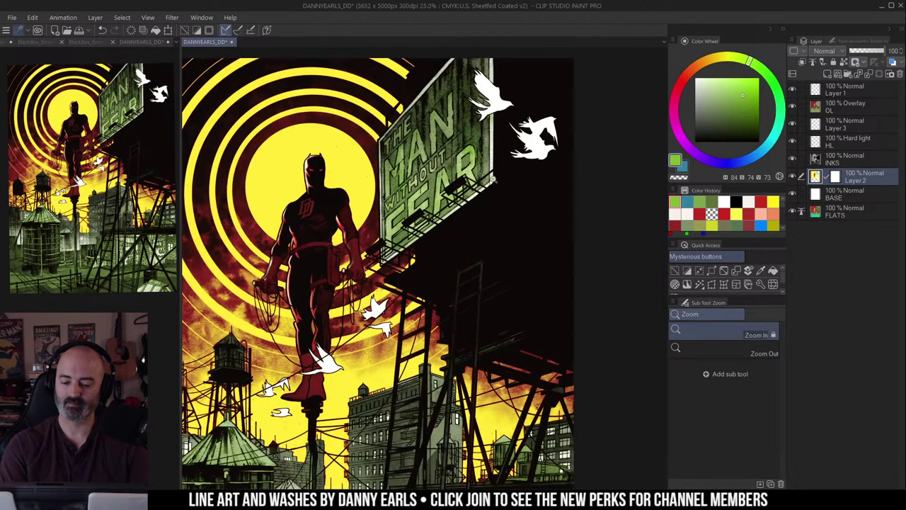
click(447, 221)
drag(445, 220, 446, 254)
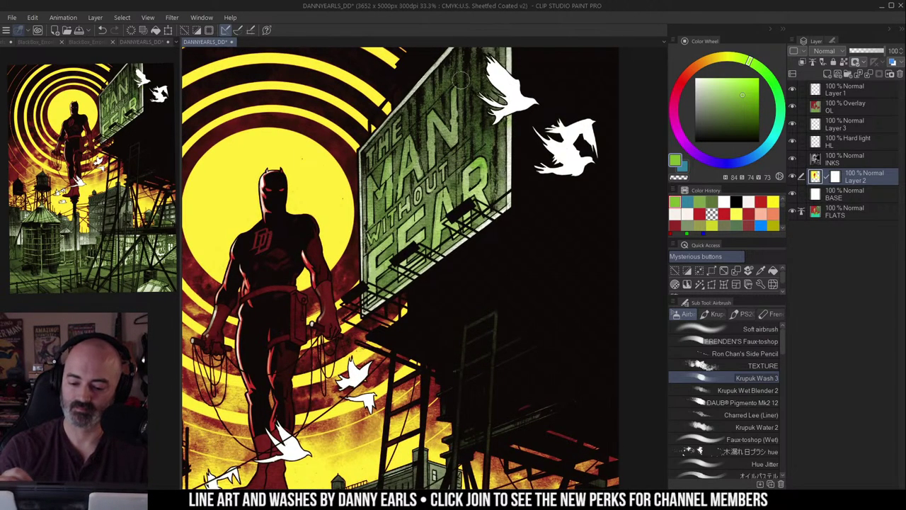
alt+click(376, 90)
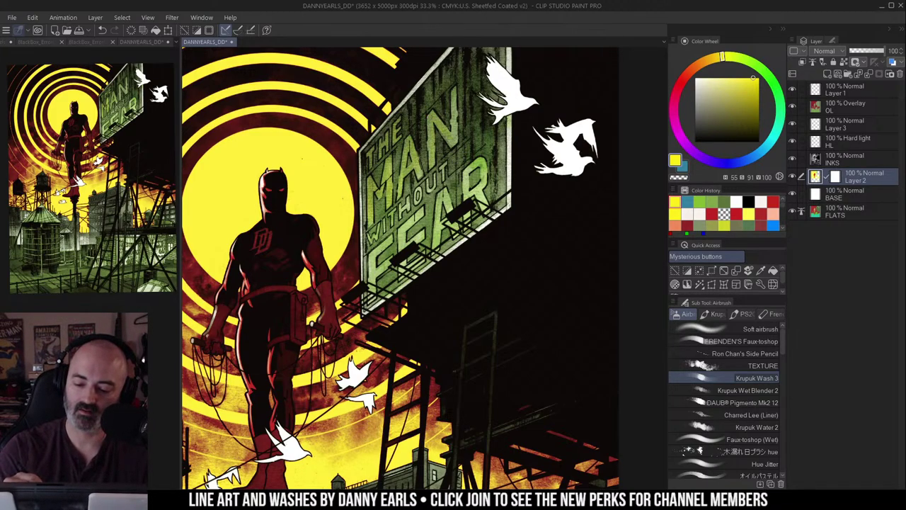
drag(419, 173, 427, 143)
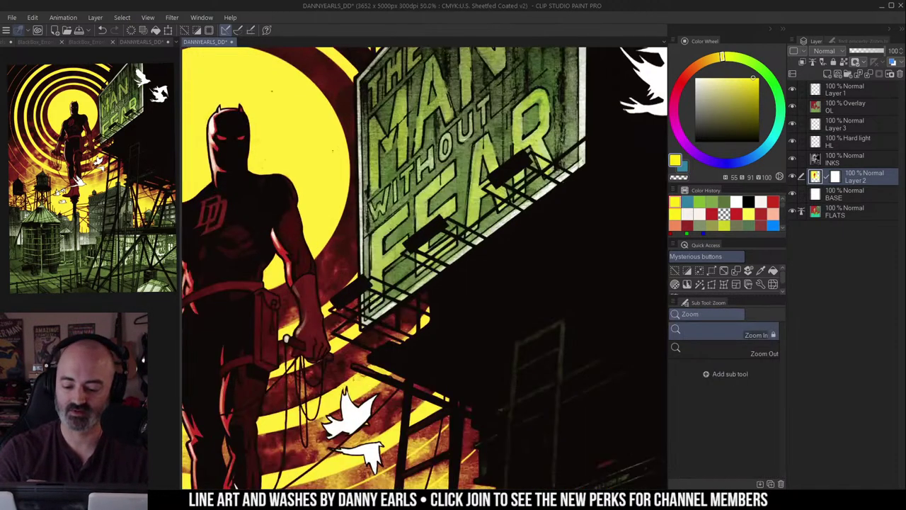
scroll(380, 206, up, 1)
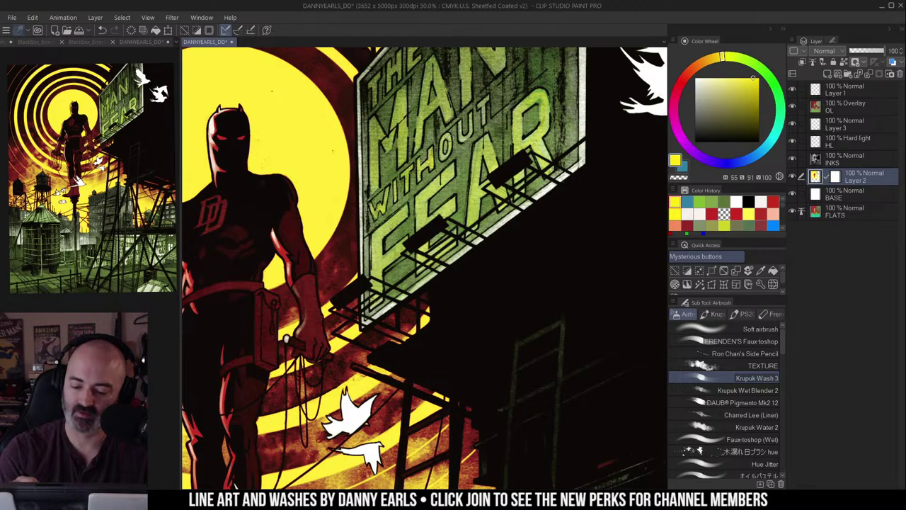
key(ctrl+space)
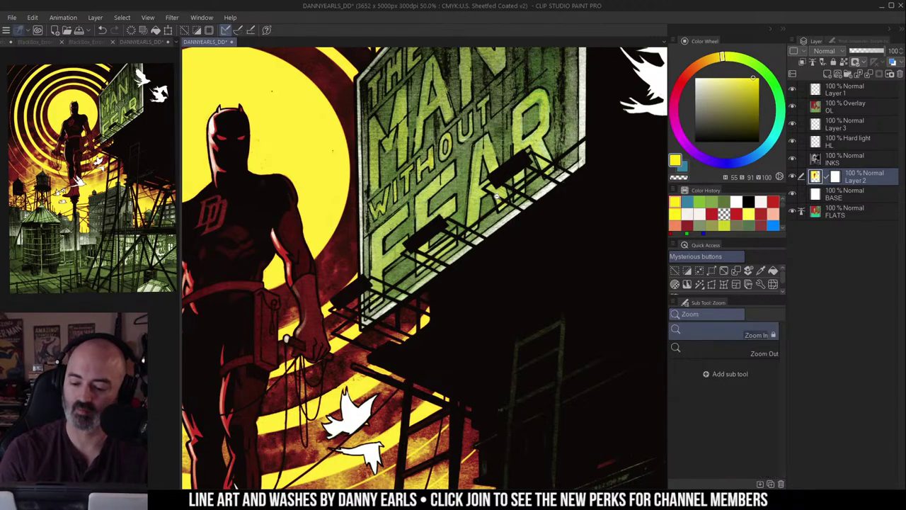
scroll(506, 188, down, 4)
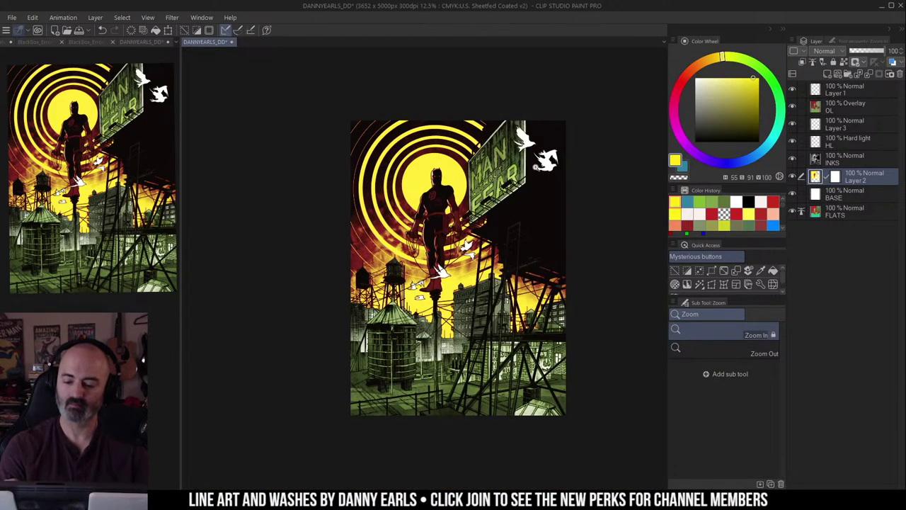
drag(552, 195, 487, 157)
Step: Sample the sky yellow near the water towers and clear the billboard selection
key(m)
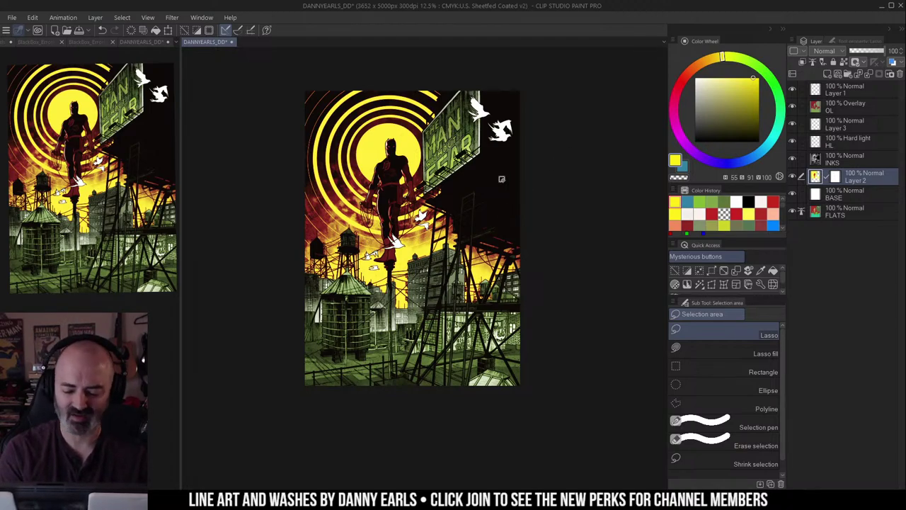
key(ctrl+space)
mouse_move(371, 290)
mouse_down()
mouse_move(392, 234)
mouse_move(417, 251)
mouse_move(409, 262)
mouse_up()
alt+click(354, 164)
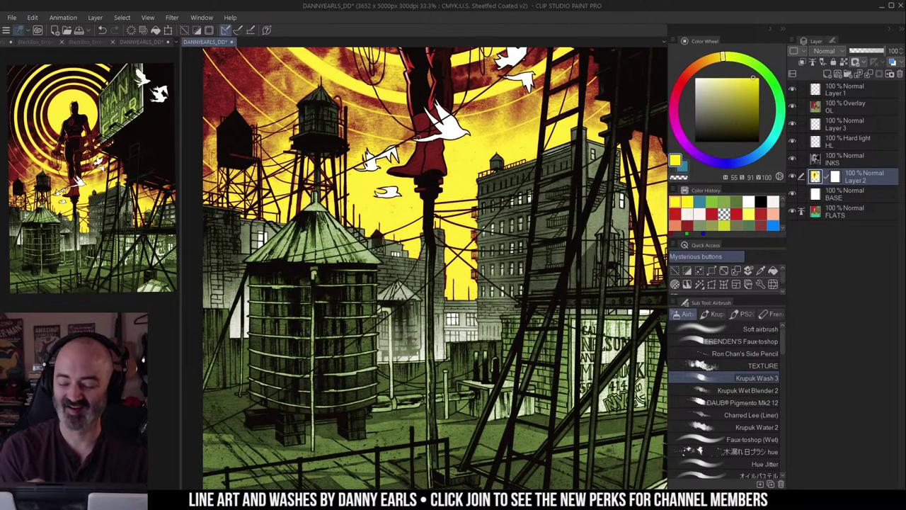
key(ctrl+space)
drag(518, 250, 492, 244)
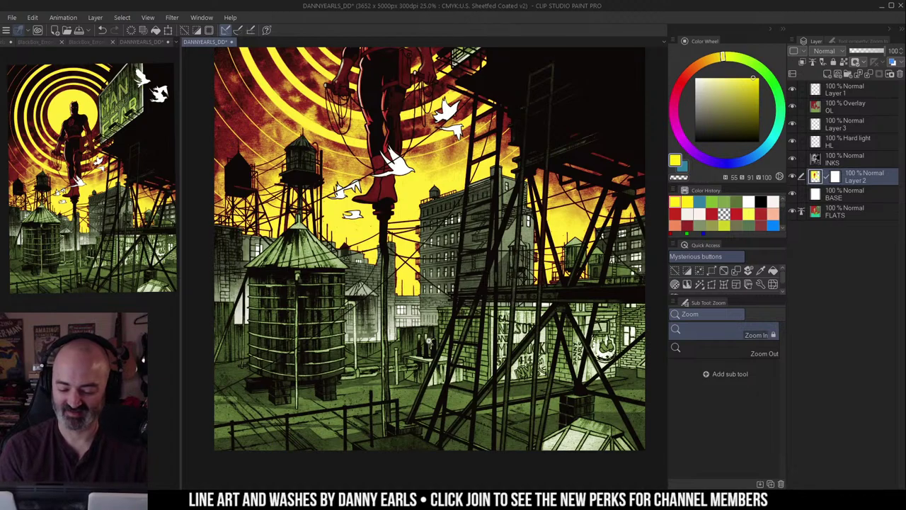
key(w)
key(m)
key(ctrl+d)
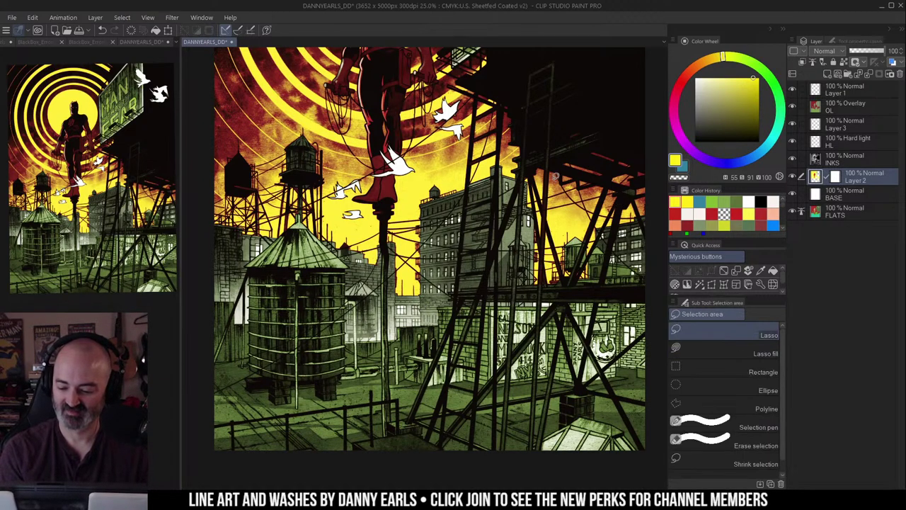
Step: Select the distant skyline, including the raised water tower, from the referred flats and check its coverage with Quick Mask
key(w)
click(418, 305)
key(q)
key(q)
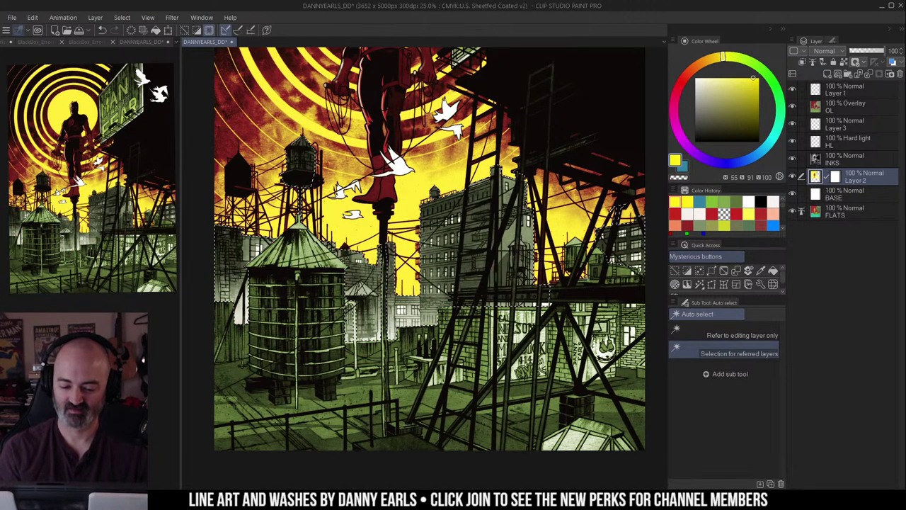
key(ctrl+h)
key(ctrl+space)
drag(488, 275, 458, 277)
key(ctrl+m)
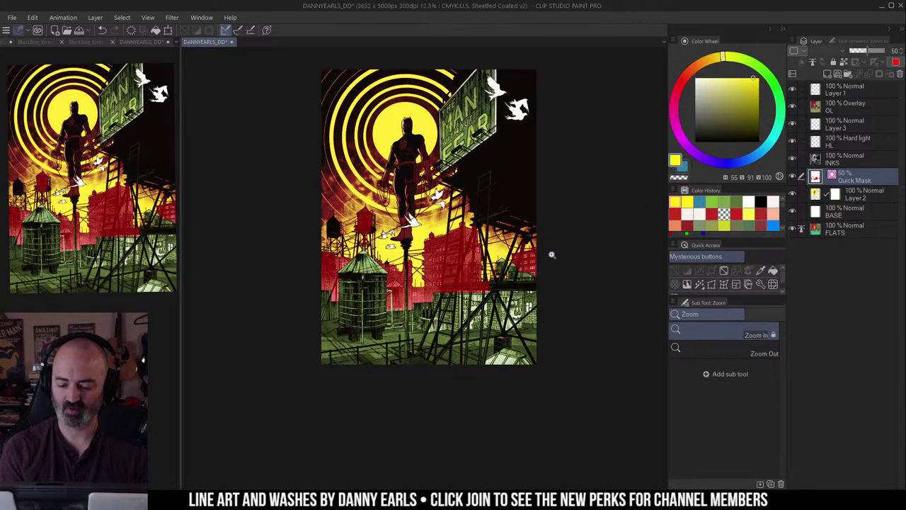
key(ctrl+m)
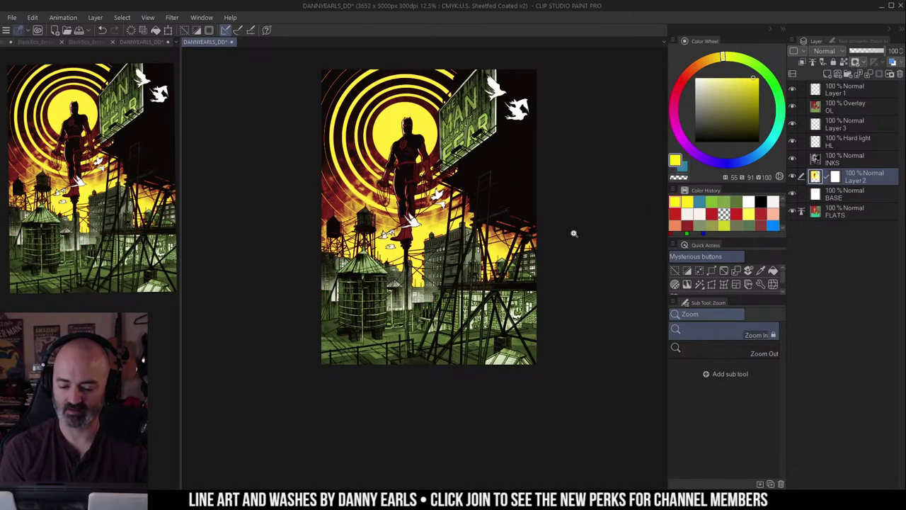
Step: Paint a yellow glow over the selected distant buildings on Layer 2 with the Soft airbrush and clear the selection
key(b)
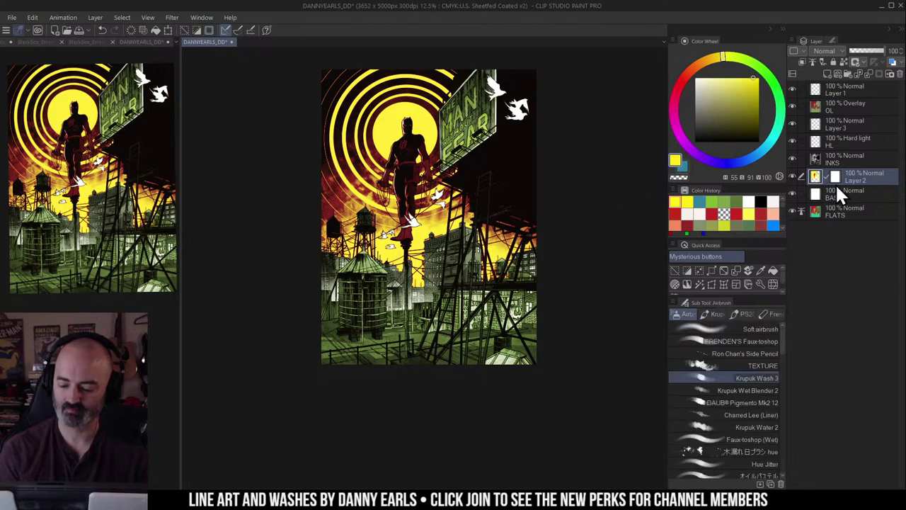
click(766, 331)
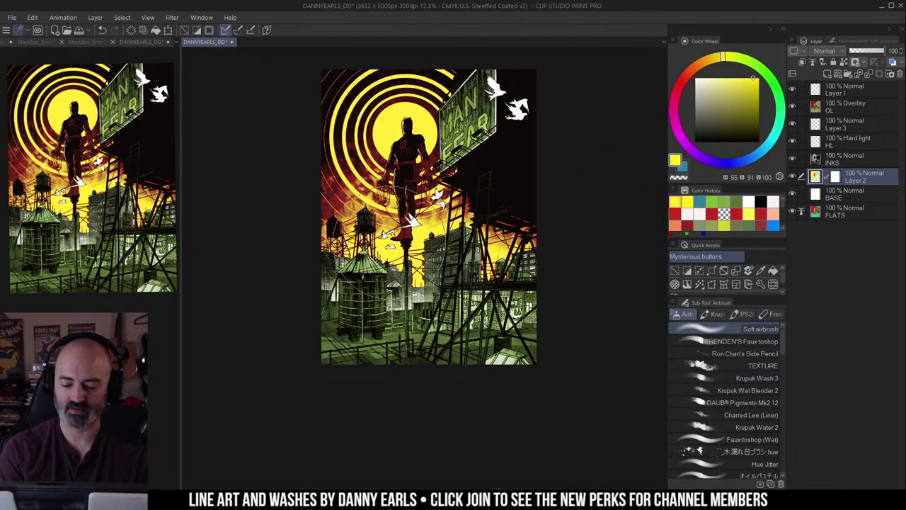
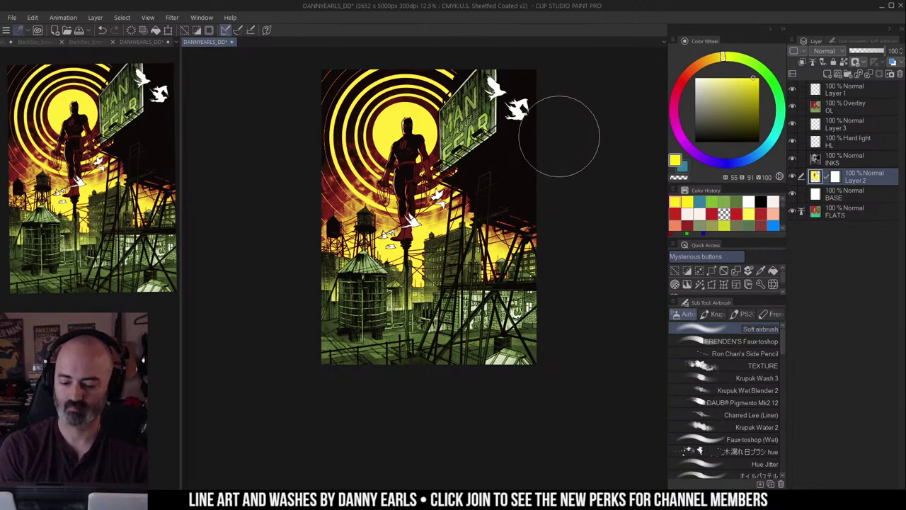
key(m)
key(ctrl+d)
Step: Examine the yellow glow around the foreground water tower and distant buildings up close with the airbrush ready
mouse_move(582, 150)
mouse_down()
mouse_move(579, 158)
mouse_move(566, 146)
mouse_up()
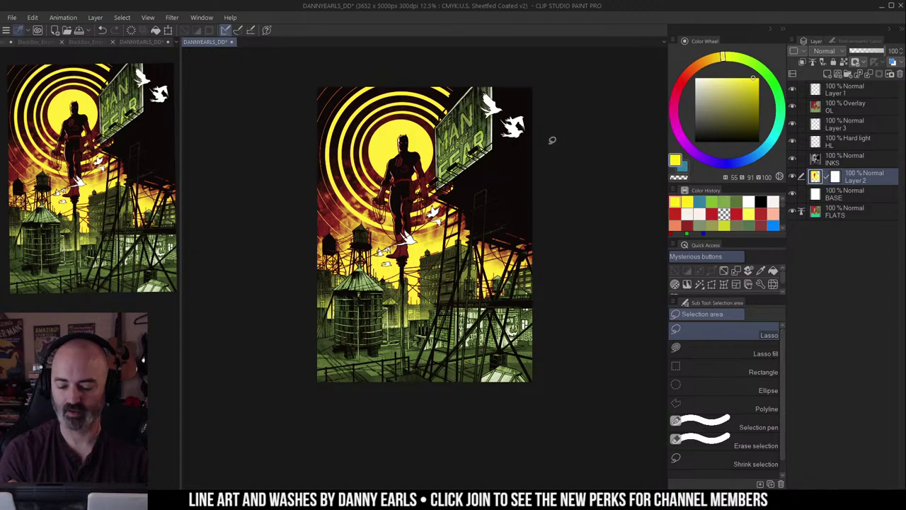
drag(553, 312, 554, 283)
key(ctrl+space)
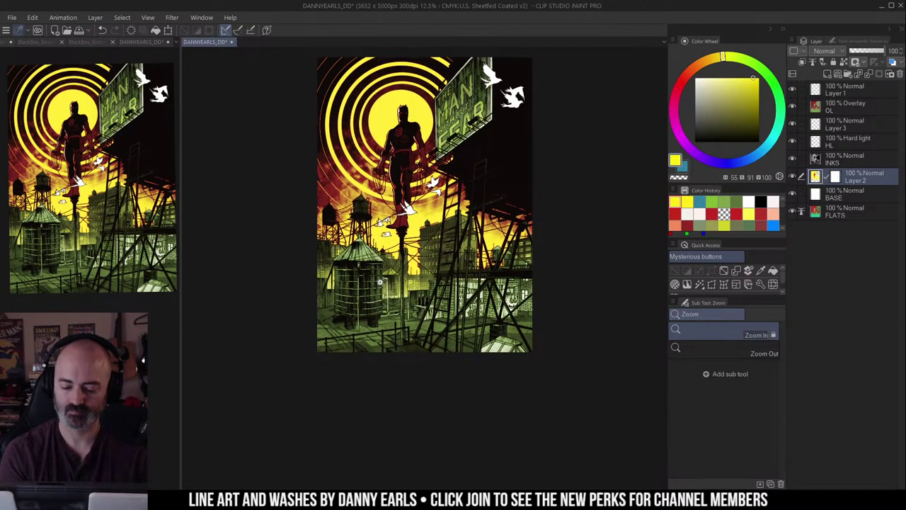
click(379, 281)
key(b)
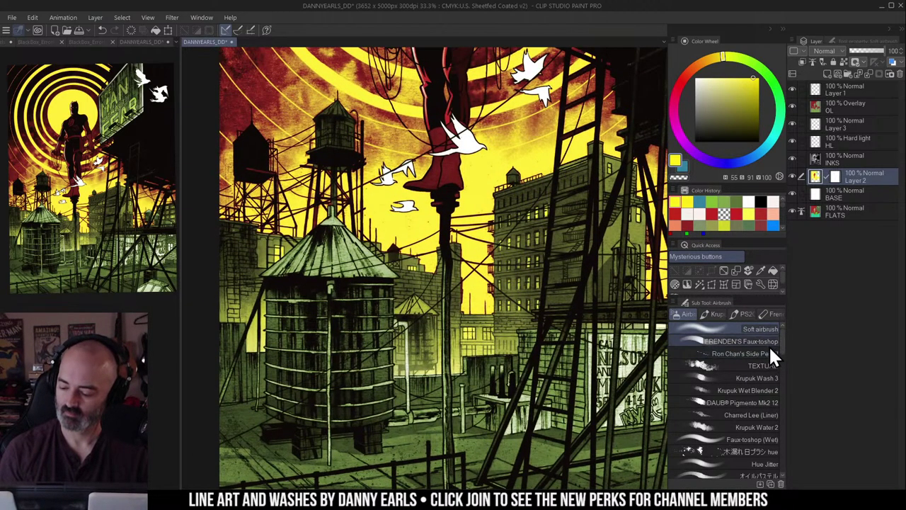
Step: Undo the last stroke, then brush yellow over the large water tower's roof on the OL overlay layer with FRENDEN's Faux-toshop brush
click(769, 342)
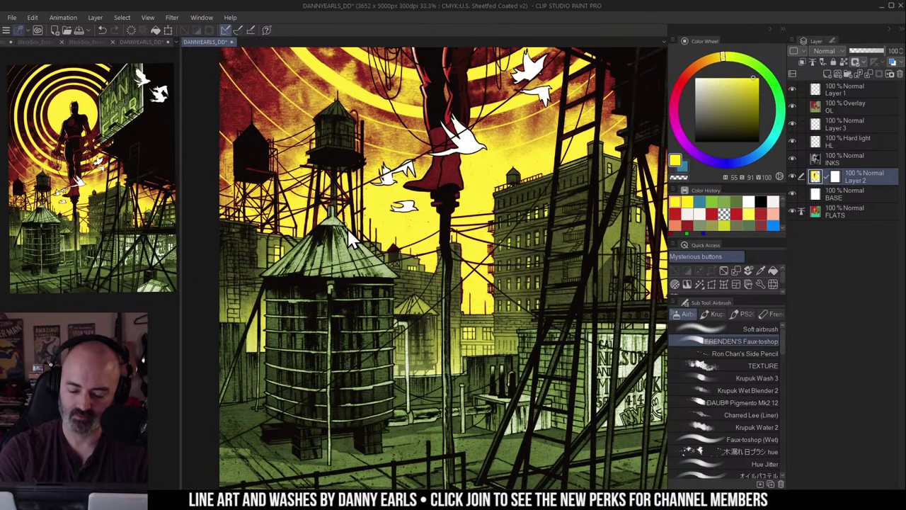
key(ctrl+z)
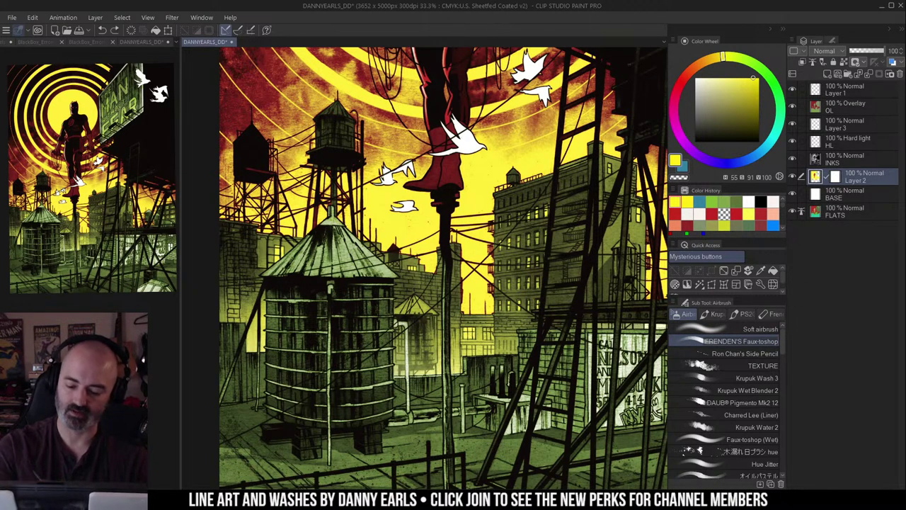
click(817, 110)
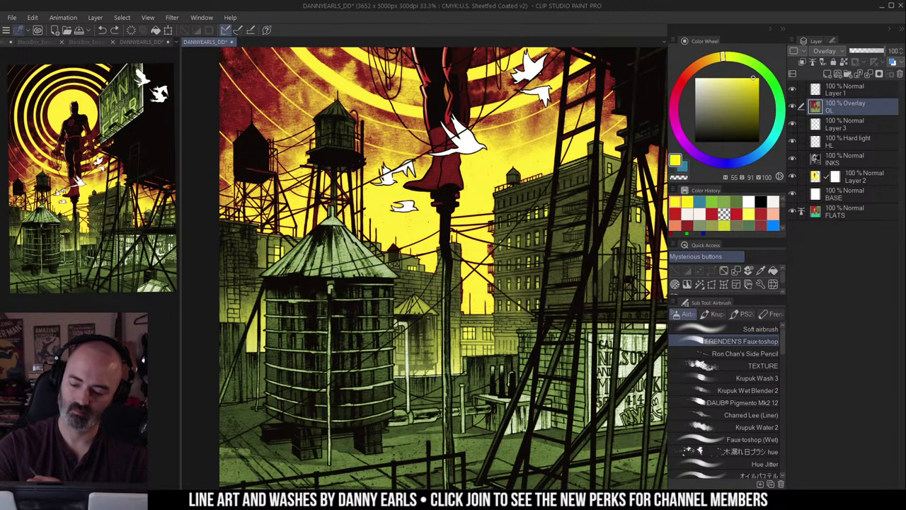
drag(334, 210, 385, 269)
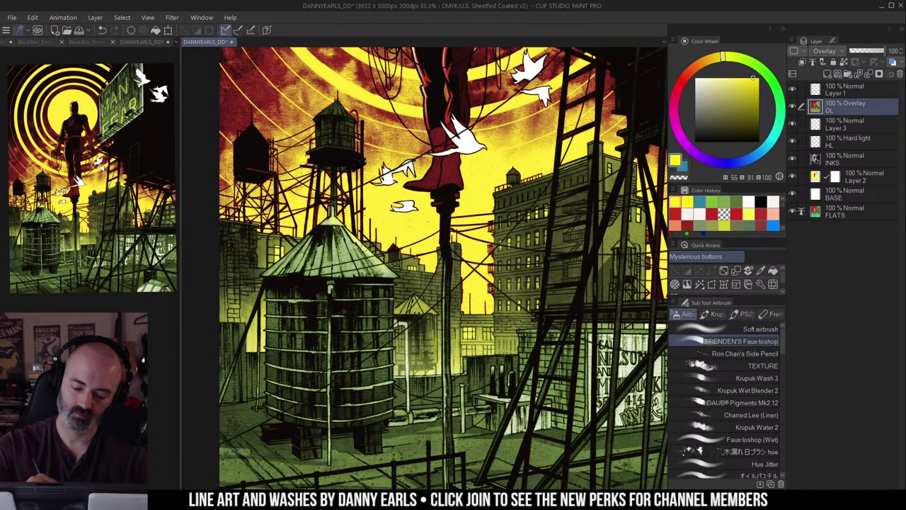
mouse_move(358, 239)
mouse_down()
mouse_move(384, 266)
mouse_move(355, 260)
mouse_up()
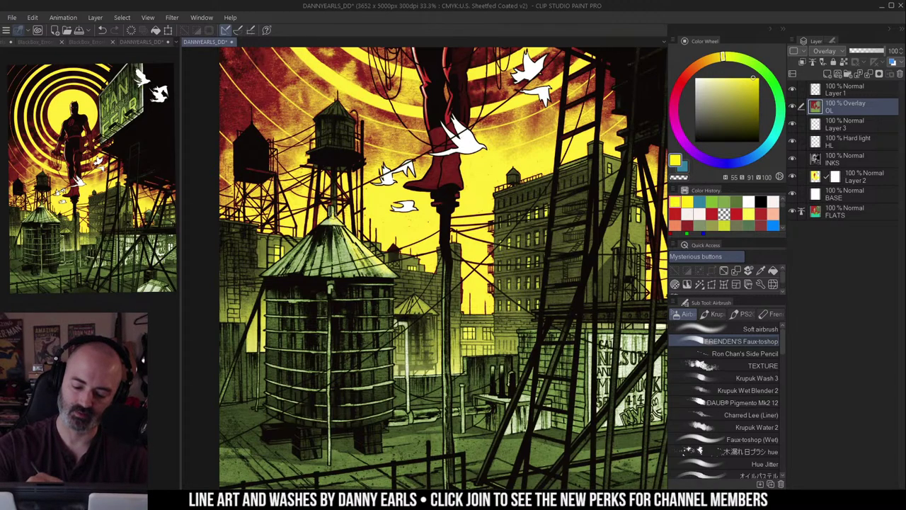
Step: Brush yellow highlights along the large water tower's vertical pipe and upper metal hoops on the OL layer
key(ctrl+space)
scroll(457, 215, down, 3)
scroll(447, 234, up, 3)
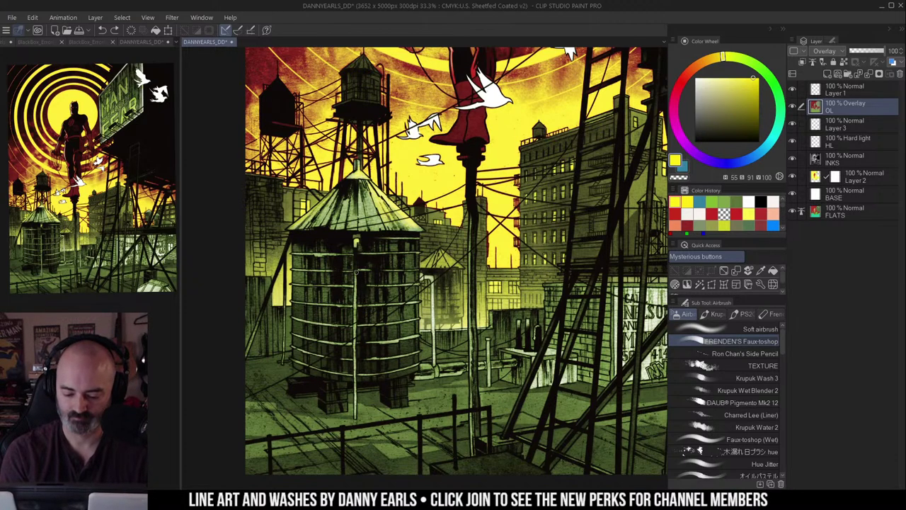
mouse_move(356, 274)
mouse_down()
mouse_move(355, 419)
mouse_move(358, 387)
mouse_up()
drag(297, 243, 356, 260)
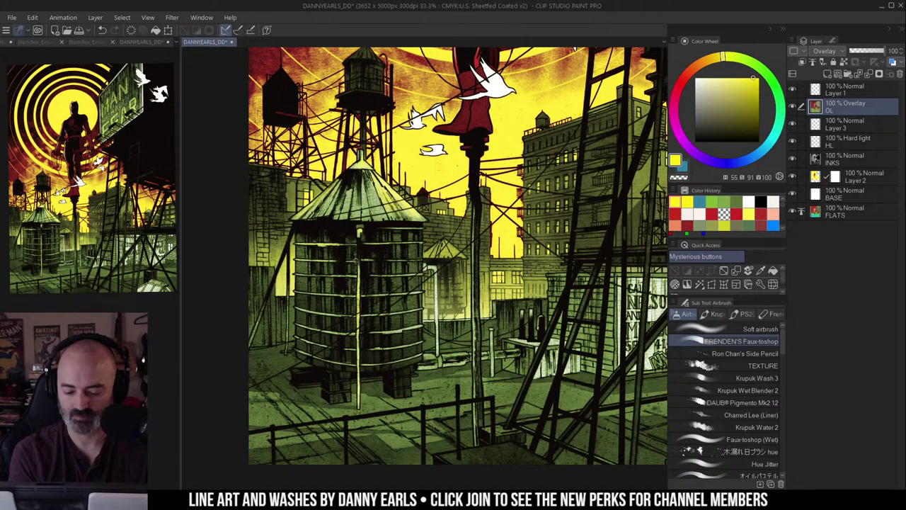
drag(291, 275, 342, 277)
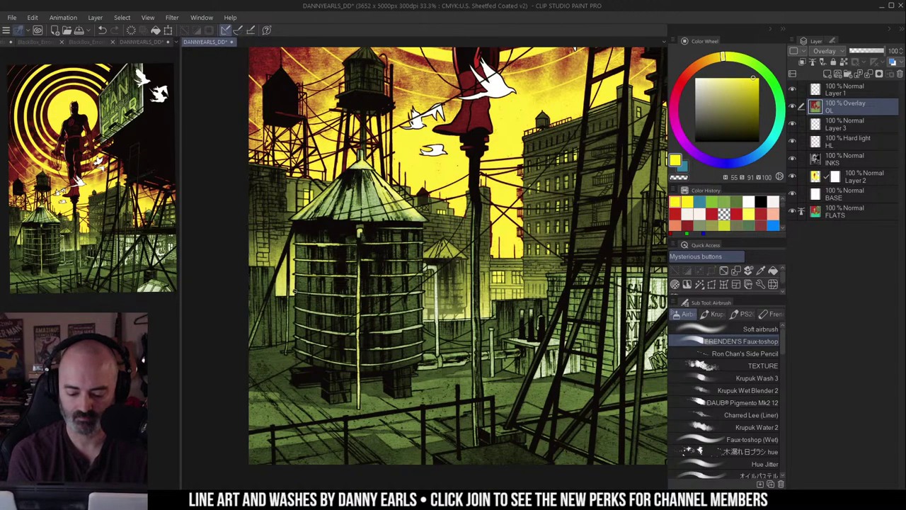
drag(327, 294, 418, 292)
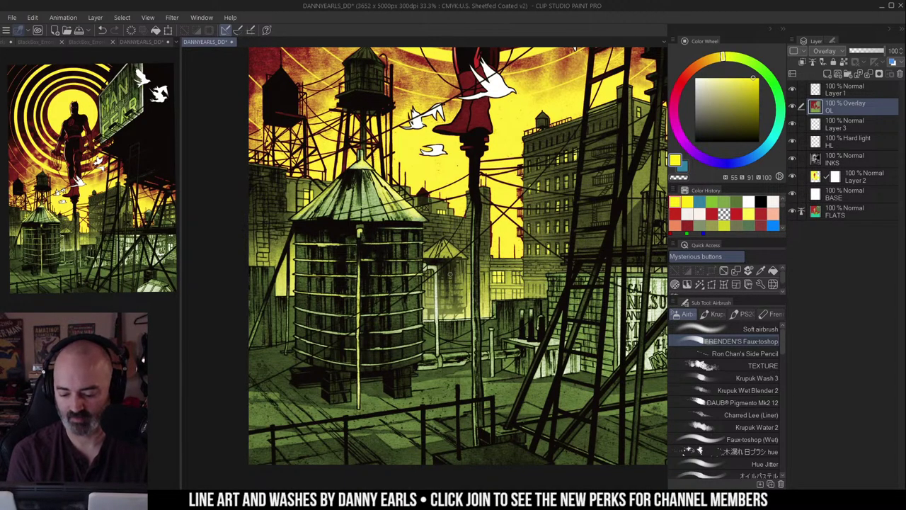
Step: Brush yellow highlights over the water tower's lower hoops and the thin upright pipe just behind the tower
drag(365, 316, 421, 310)
drag(367, 332, 426, 327)
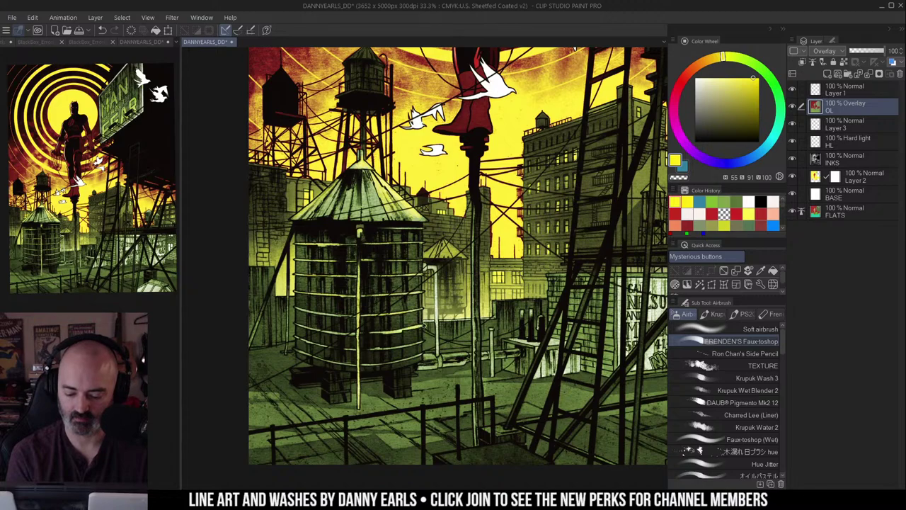
drag(374, 348, 416, 342)
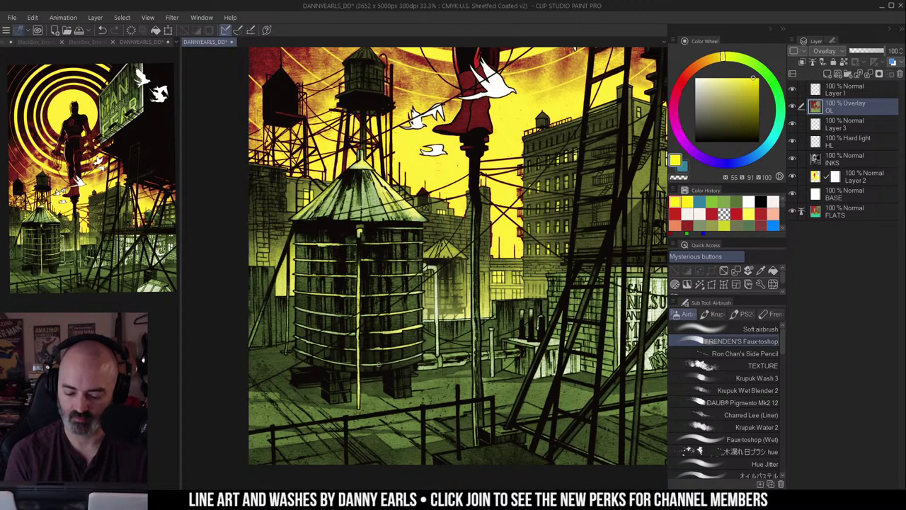
drag(312, 311, 348, 316)
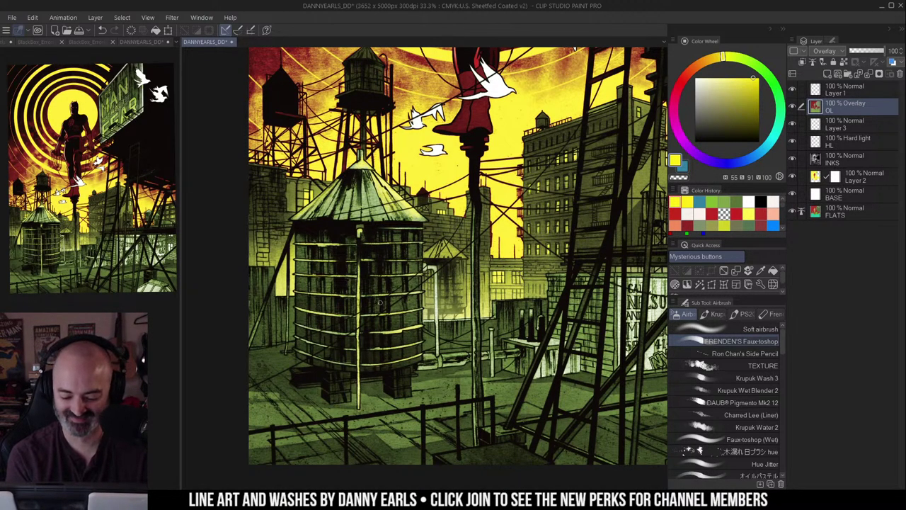
drag(296, 324, 341, 333)
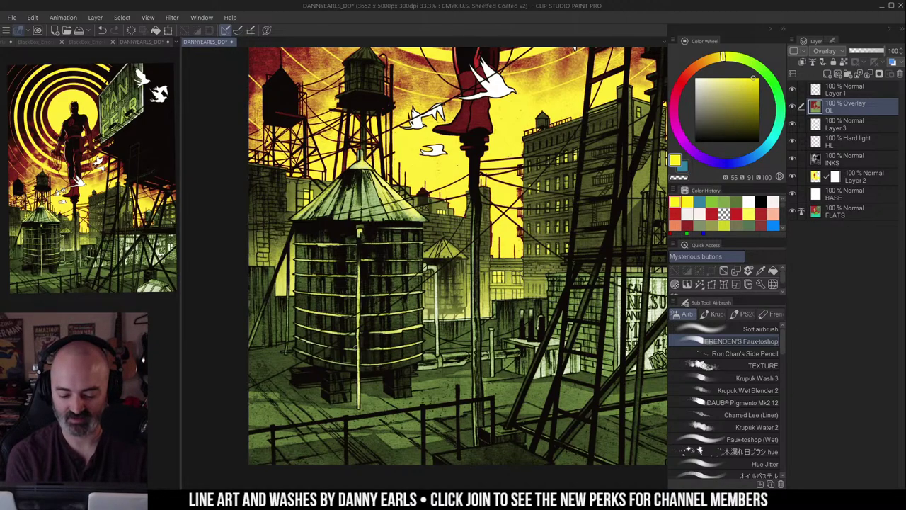
drag(522, 316, 507, 319)
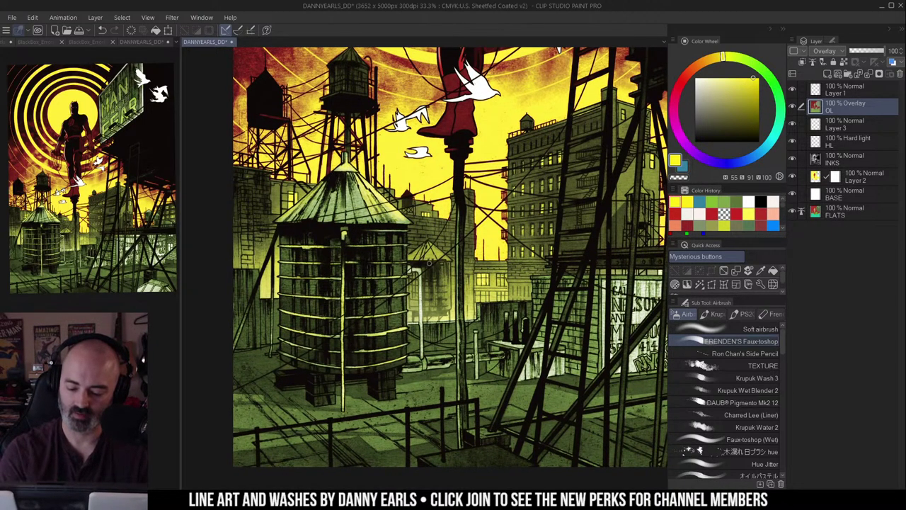
drag(420, 286, 422, 350)
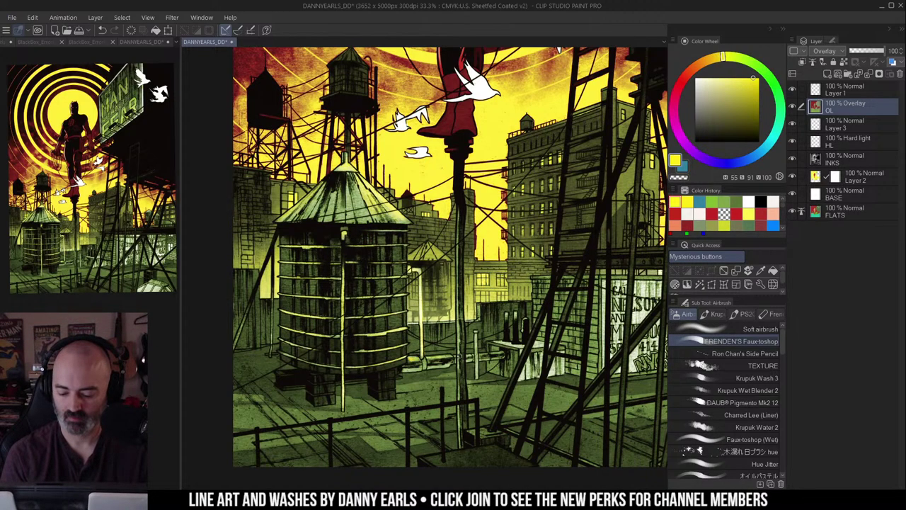
Step: Examine the new yellow highlights against the whole illustration and the rooftop area
alt+click(453, 357)
drag(544, 239, 471, 285)
alt+click(472, 284)
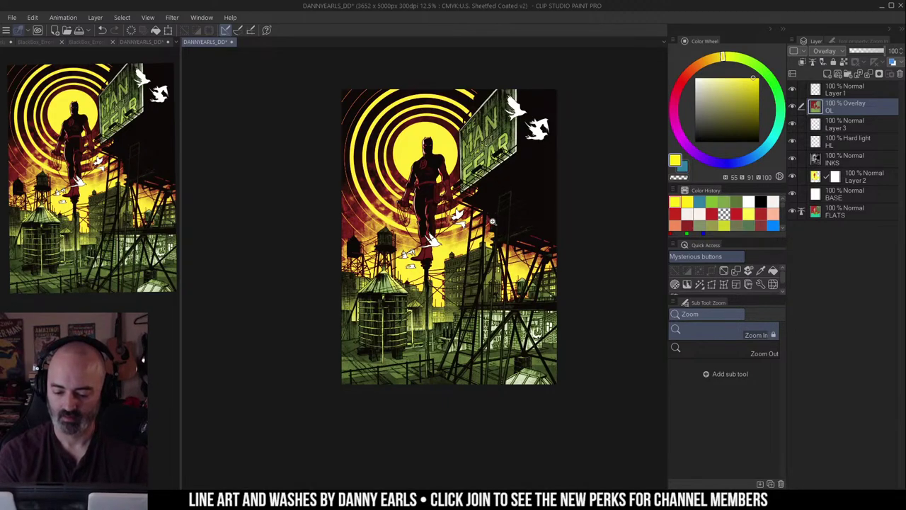
click(438, 322)
drag(448, 328, 464, 259)
drag(489, 293, 447, 293)
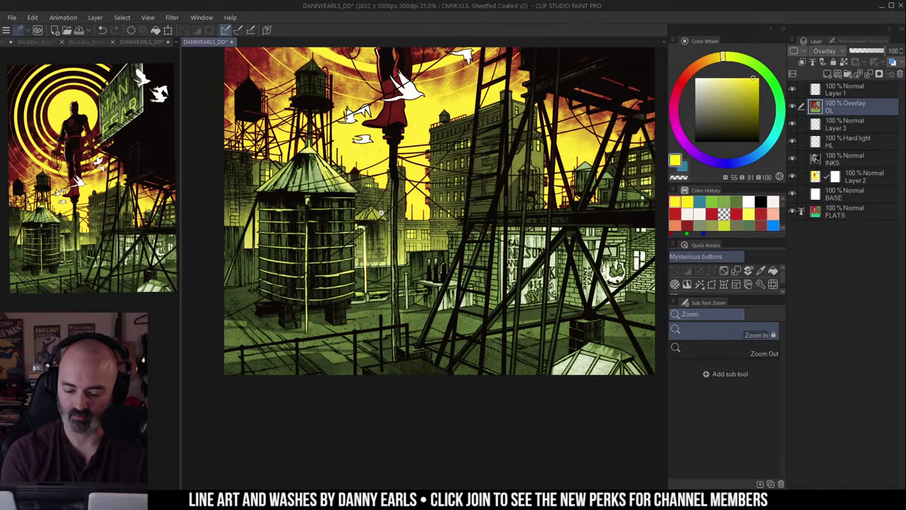
click(383, 214)
key(b)
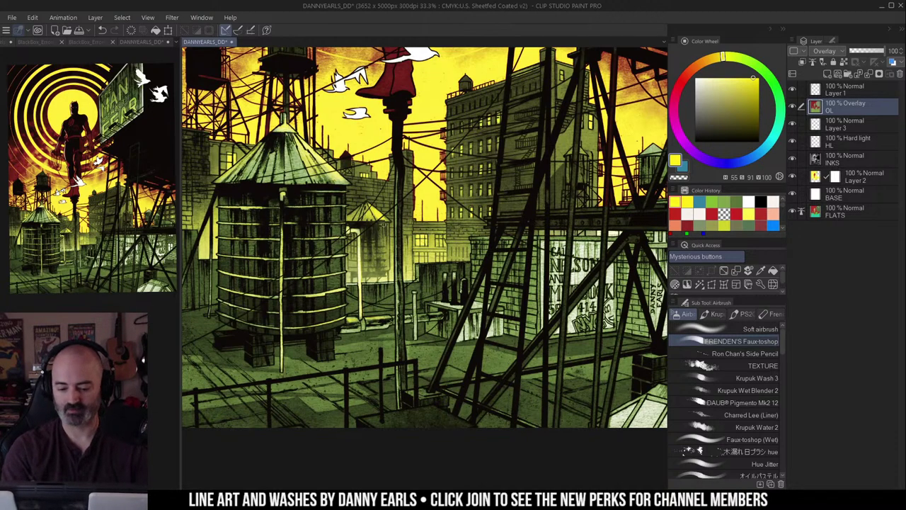
key(ctrl+space)
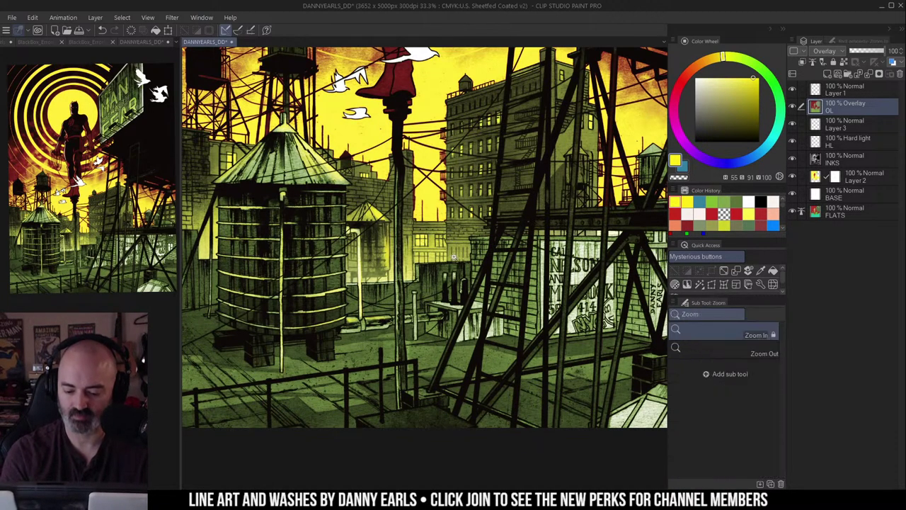
alt+click(464, 258)
drag(568, 267, 527, 276)
click(528, 304)
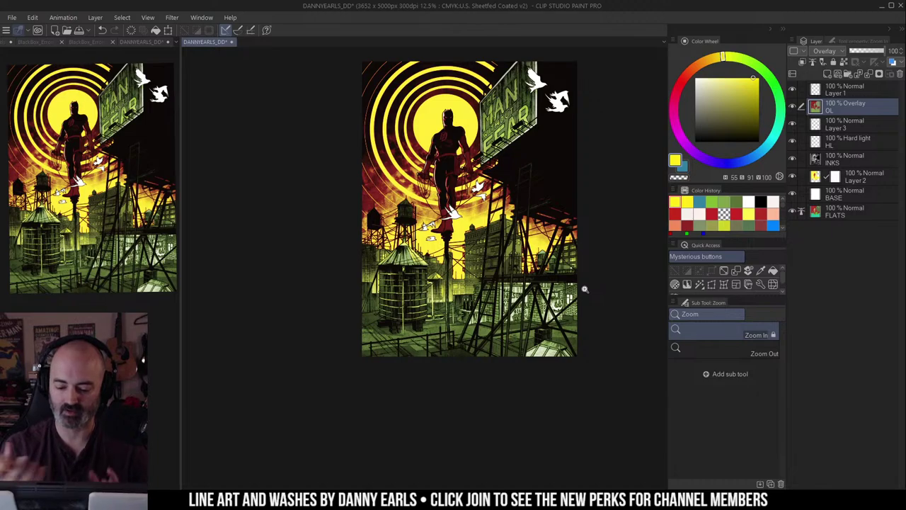
drag(504, 310, 488, 283)
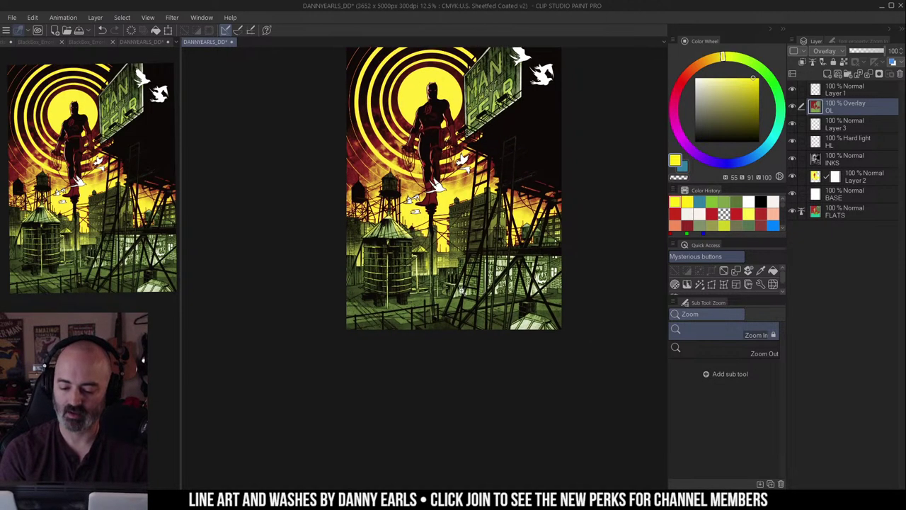
Step: Brush yellow highlights down the tall central pole, the short vent pipe and the box beside it on the OL layer
click(457, 285)
click(457, 285)
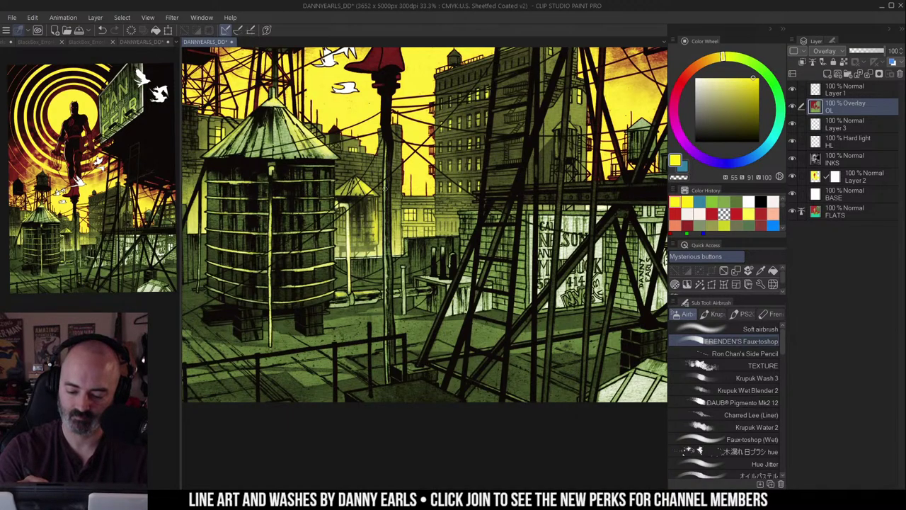
drag(385, 185, 385, 332)
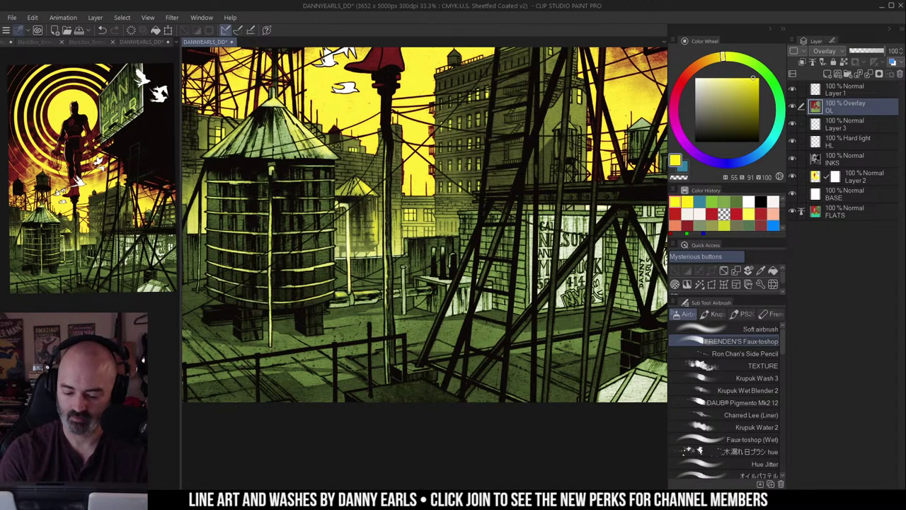
drag(404, 266, 405, 312)
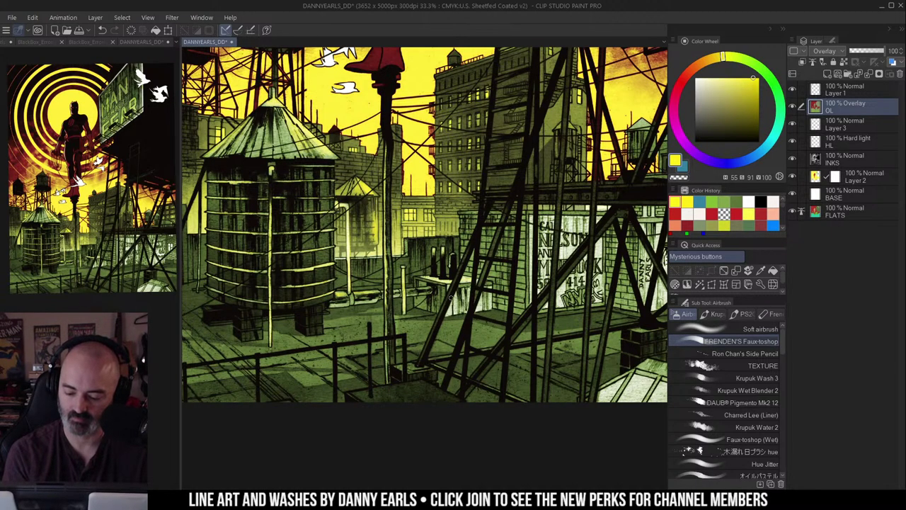
Step: Examine the rooftop scene from the water tower across to the scaffolding and the brick building with the posters
drag(450, 297, 372, 272)
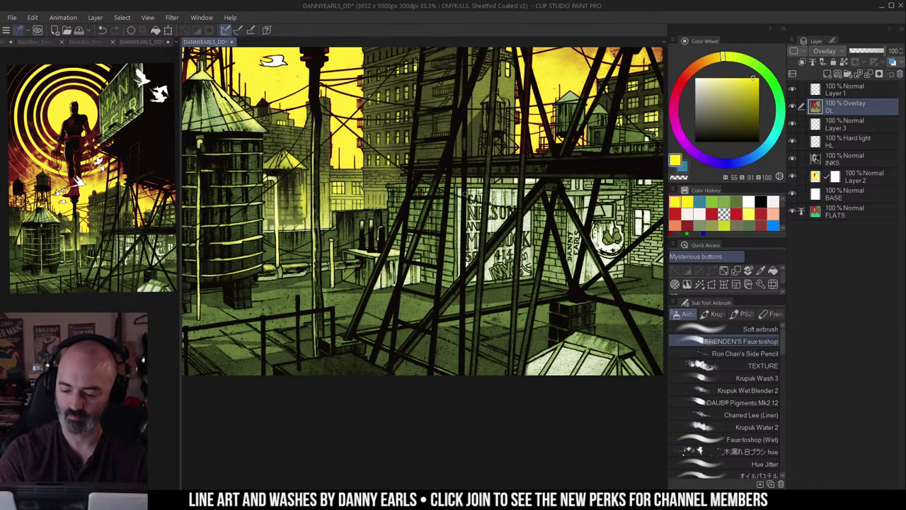
drag(584, 195, 551, 209)
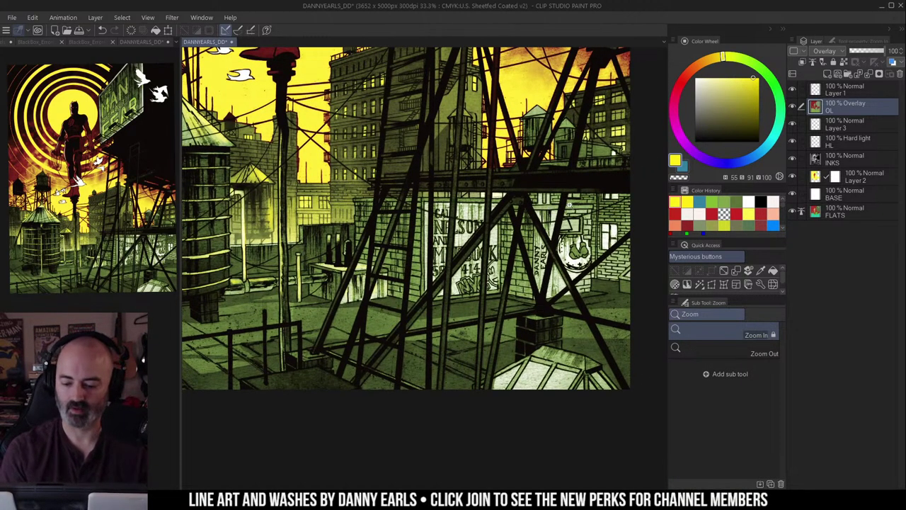
drag(478, 97, 468, 107)
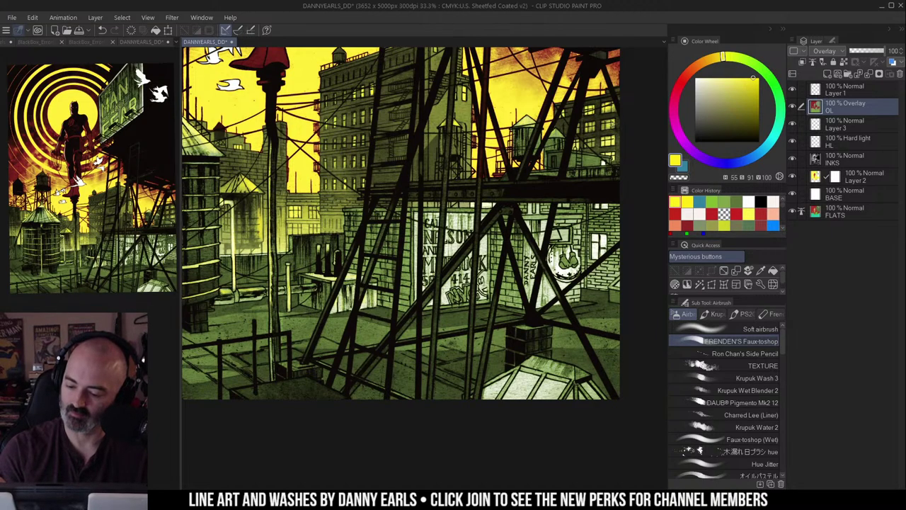
drag(350, 90, 377, 111)
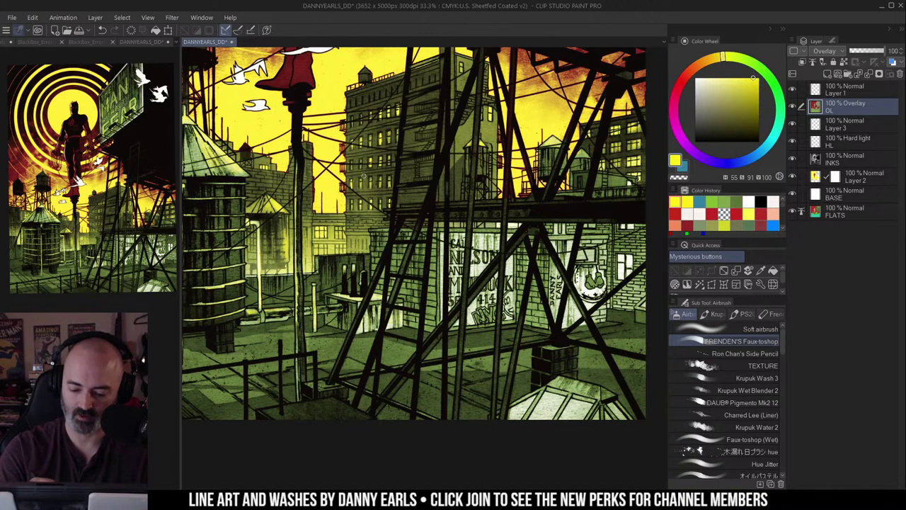
key(/)
alt+click(388, 200)
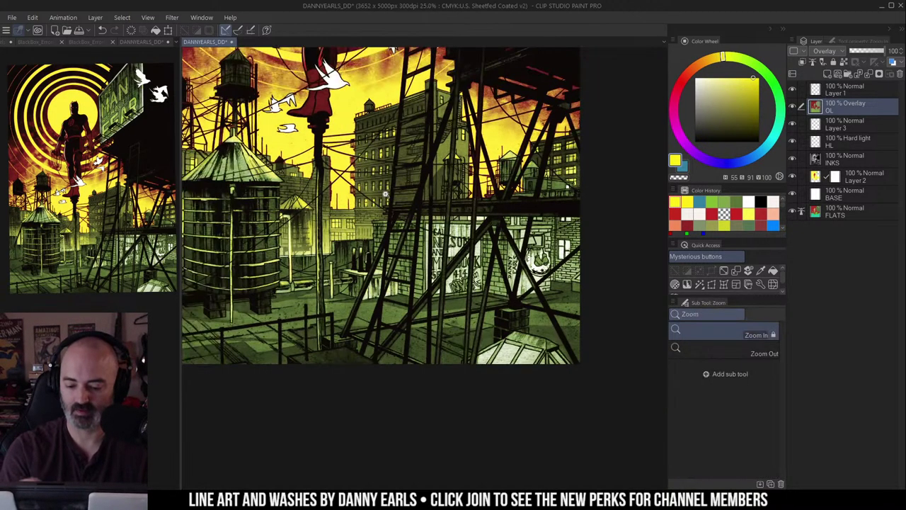
drag(422, 183, 505, 182)
click(424, 220)
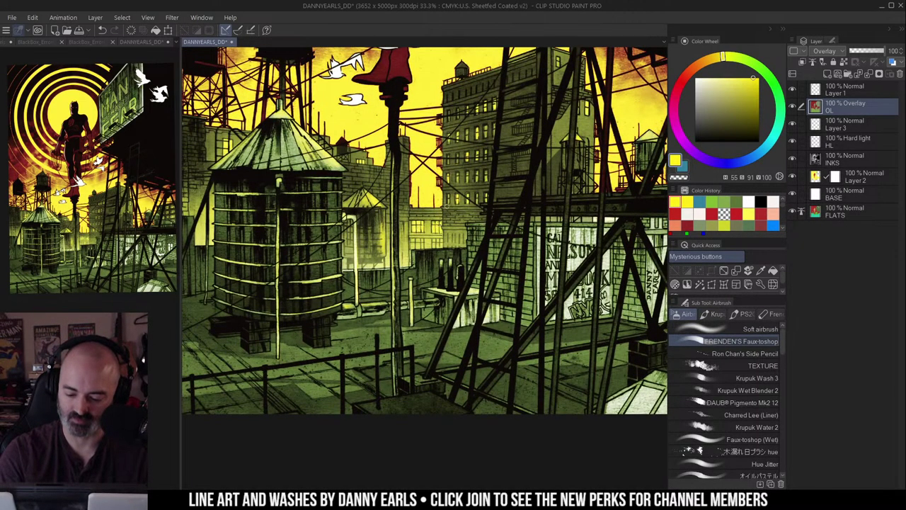
drag(359, 158, 463, 147)
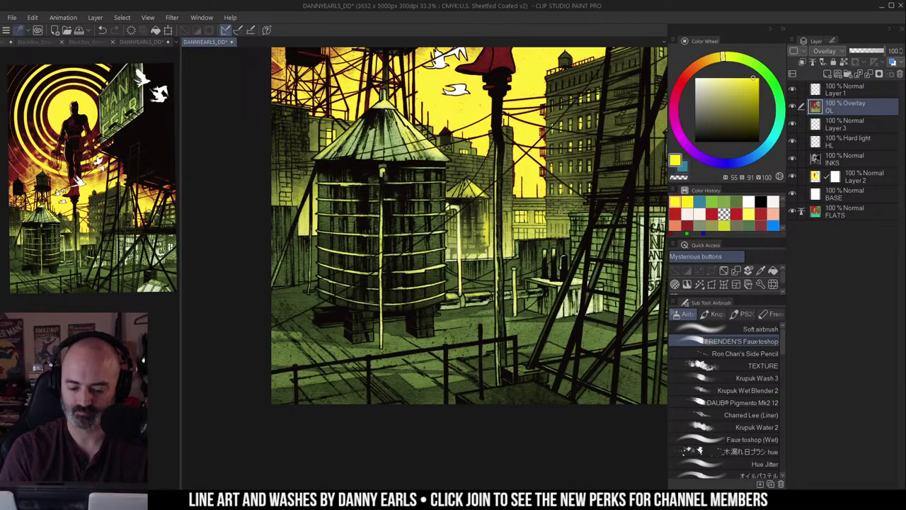
drag(580, 239, 414, 232)
drag(557, 268, 473, 301)
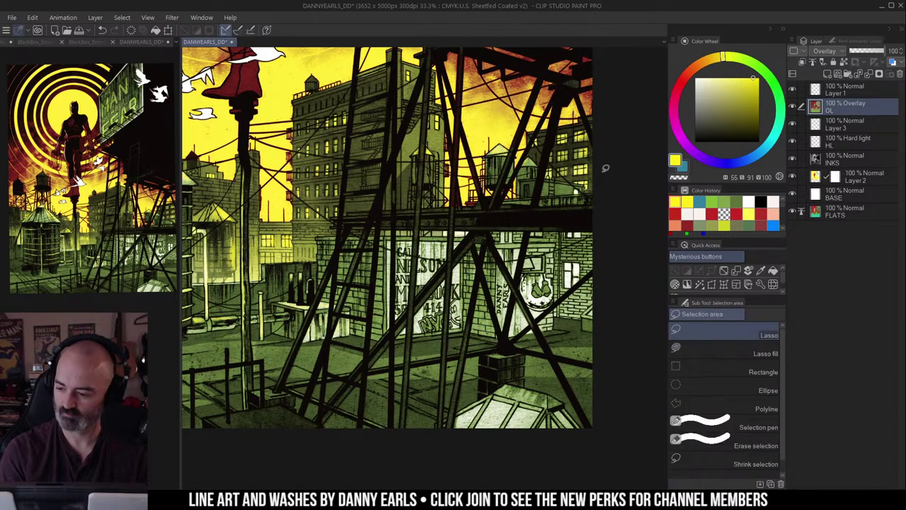
Step: Color the small window of the brick building behind the scaffolding yellow on Layer 2
click(829, 177)
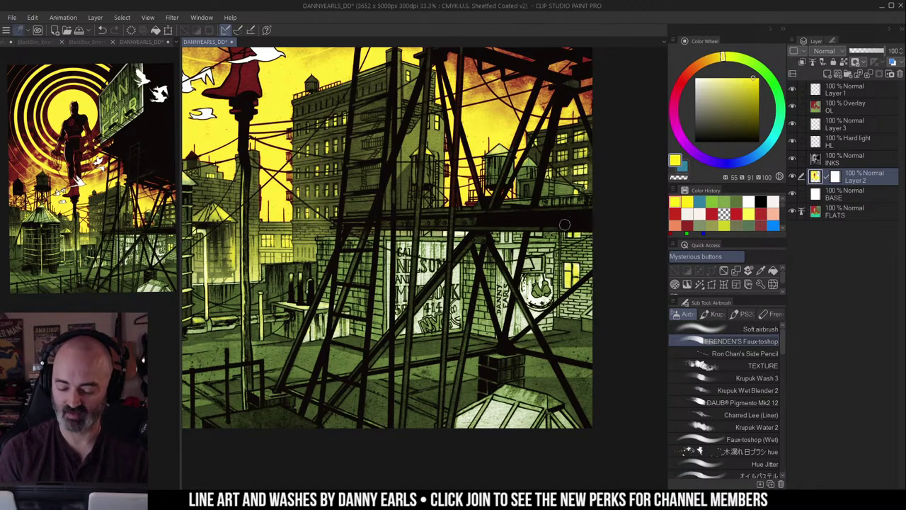
key(/)
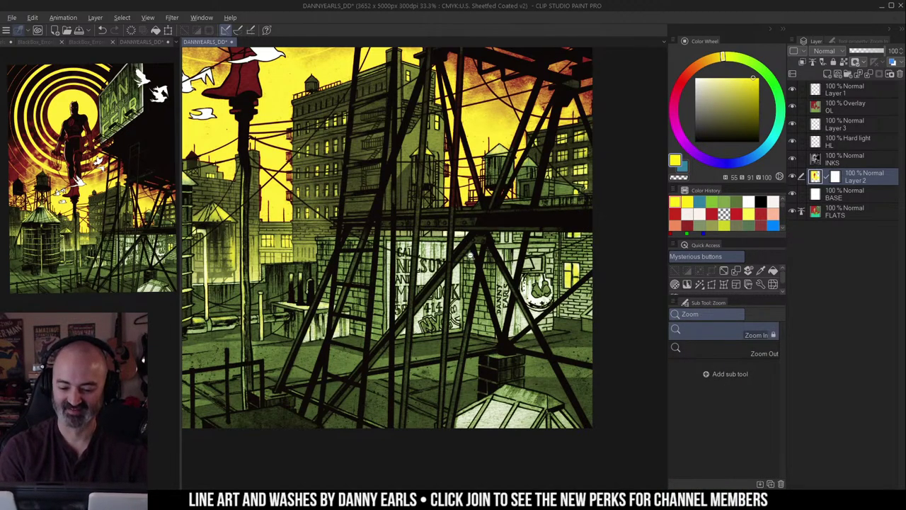
alt+click(471, 256)
drag(533, 261, 569, 230)
key(w)
key(b)
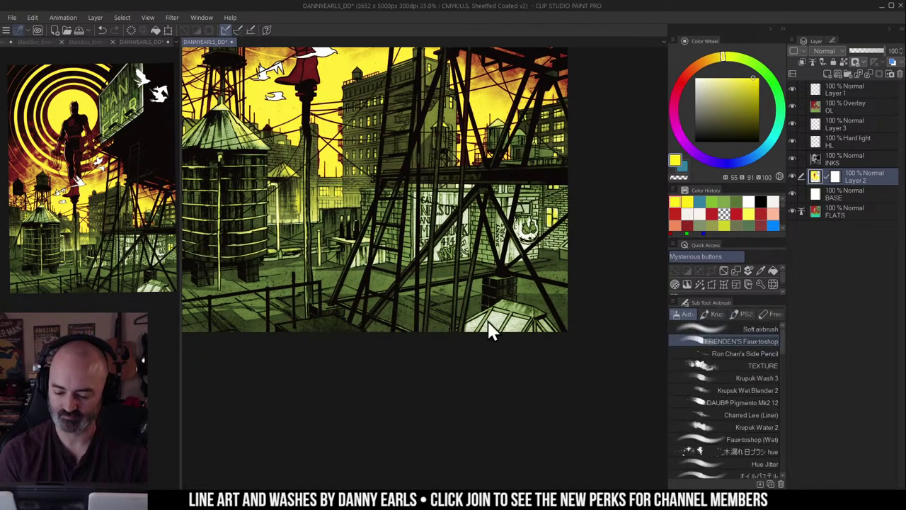
Step: Brush yellow light over the glass skylight at the foreground edge of the rooftop on Layer 2
mouse_move(481, 323)
mouse_down()
mouse_move(505, 347)
mouse_move(493, 327)
mouse_up()
alt+click(489, 326)
mouse_move(575, 215)
mouse_down()
mouse_move(562, 236)
mouse_move(566, 258)
mouse_up()
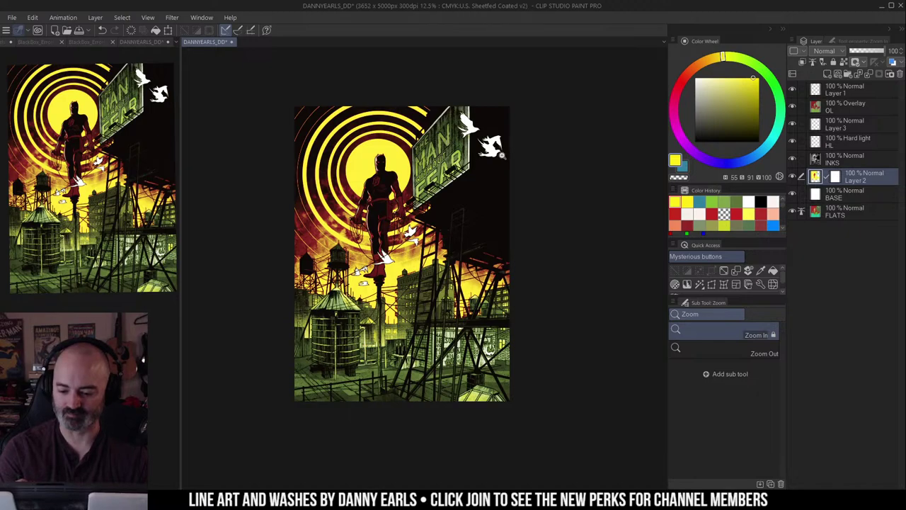
Step: Brush pale yellow over the graffiti lettering on the poster wall behind the scaffolding and make the OL layer active
drag(489, 347, 465, 292)
scroll(457, 331, up, 3)
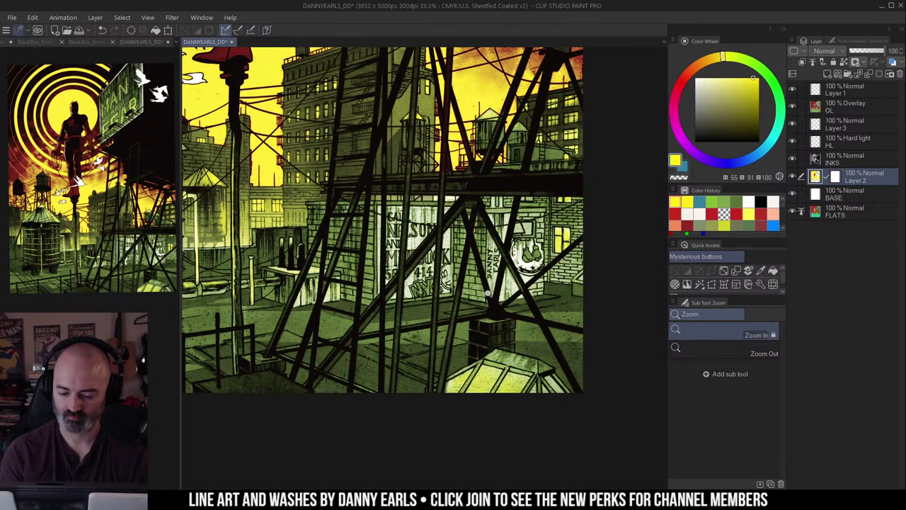
alt+click(458, 261)
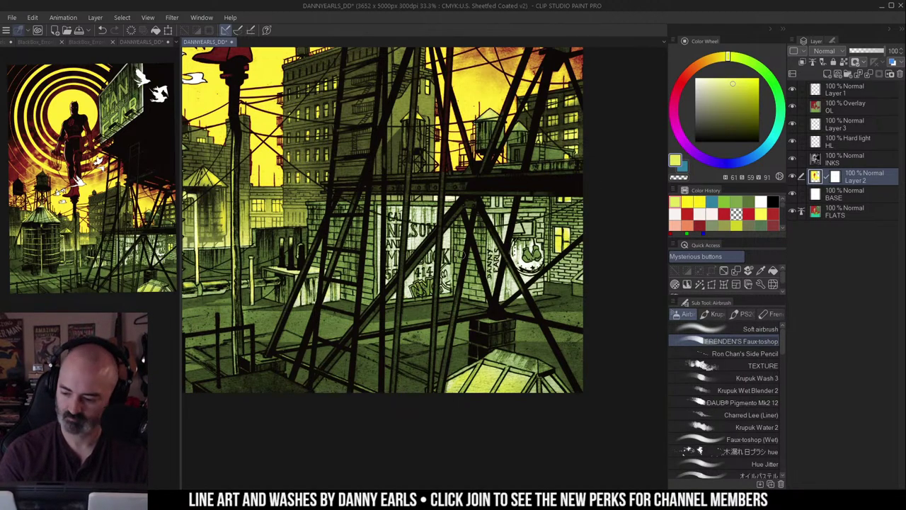
click(843, 107)
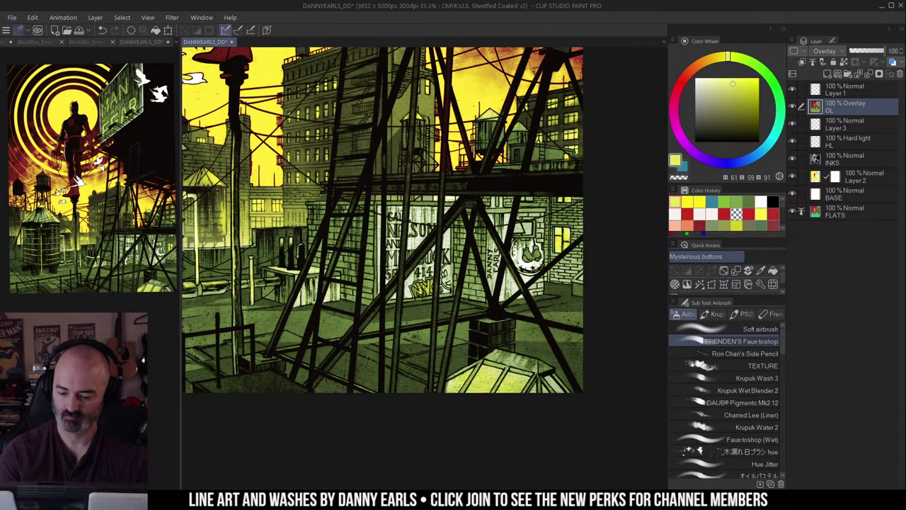
key(alt)
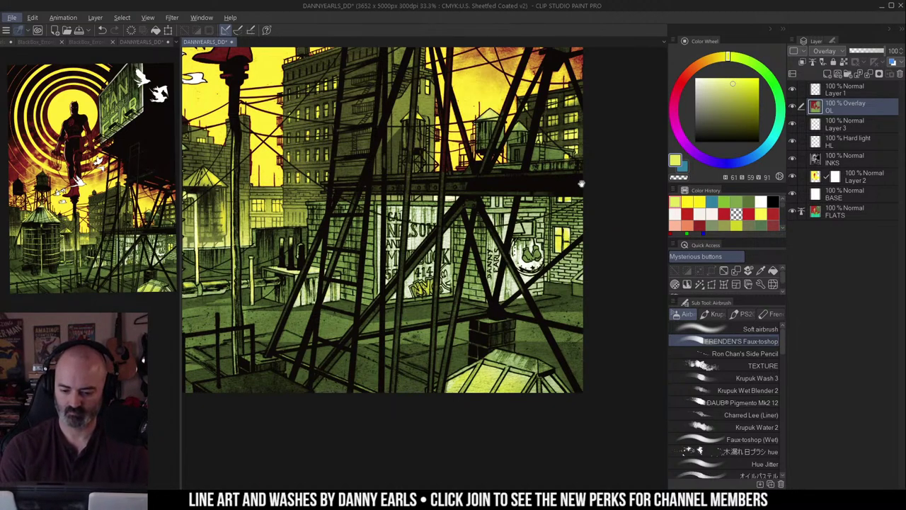
Step: Outline a polygonal selection of the rooftop floor strip from below the water tower across to the chimney and skylight
drag(519, 209, 556, 203)
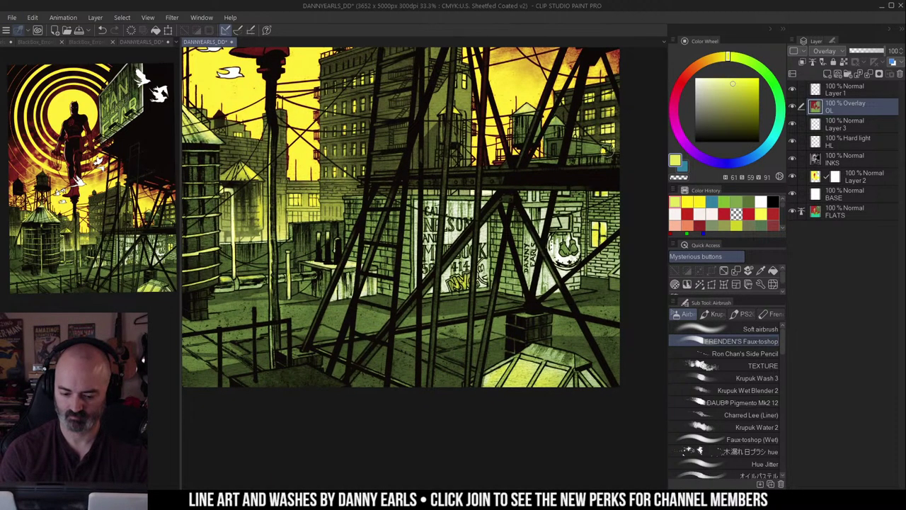
key(ctrl+space)
alt+click(504, 223)
drag(503, 306, 540, 303)
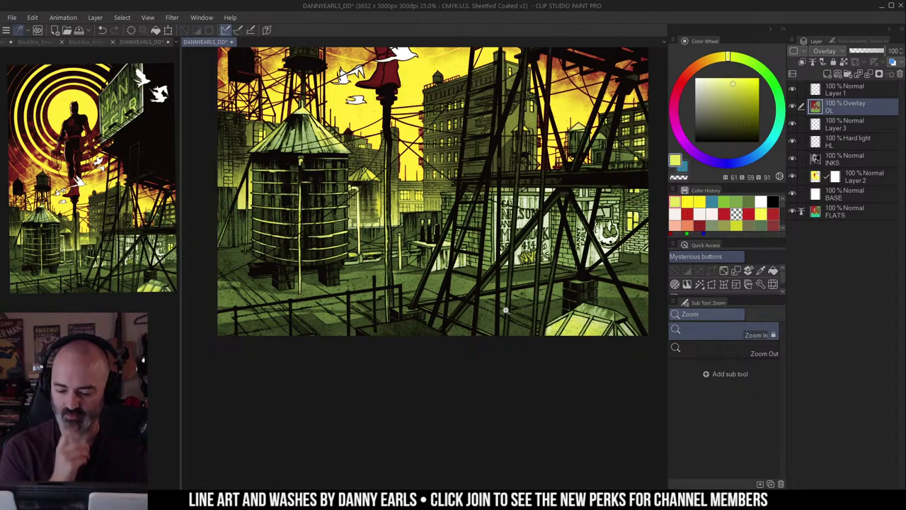
key(m)
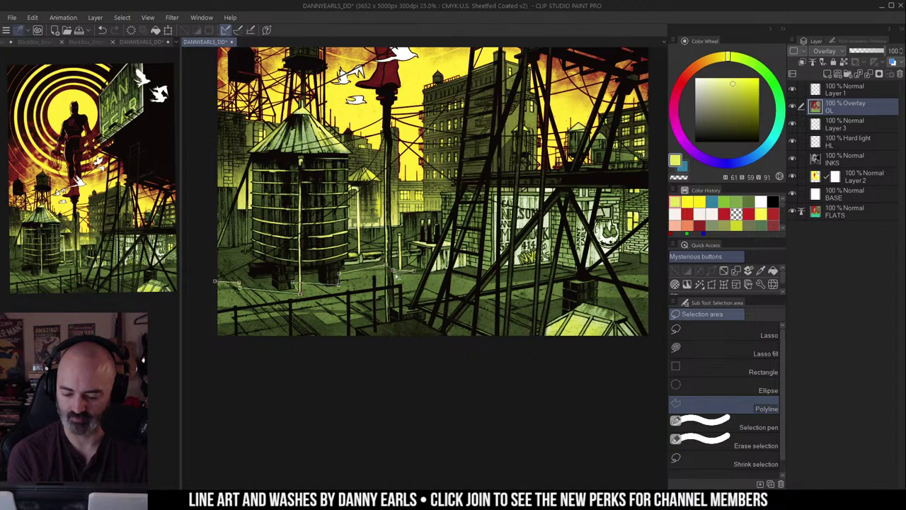
click(480, 284)
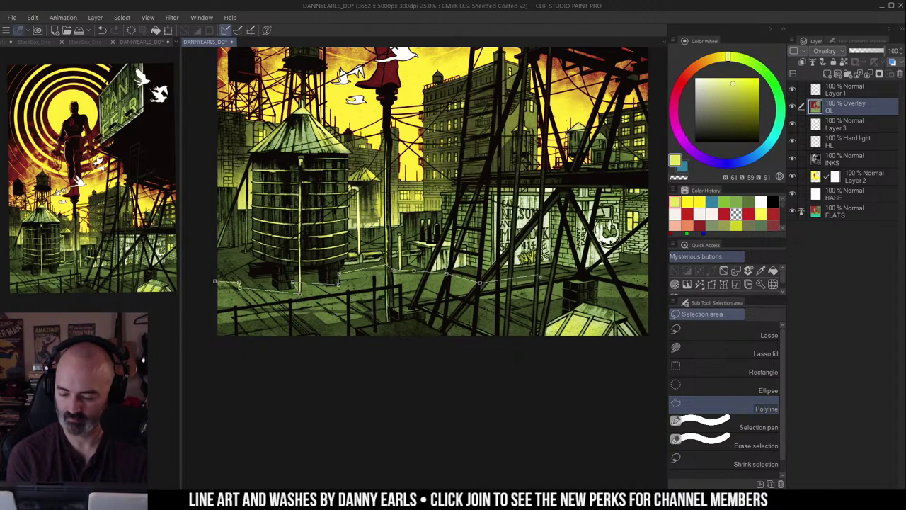
click(648, 275)
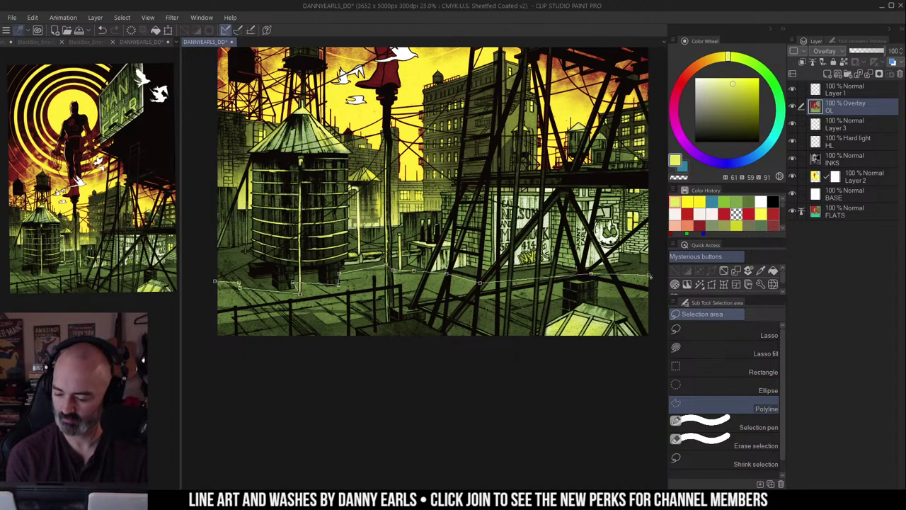
click(650, 298)
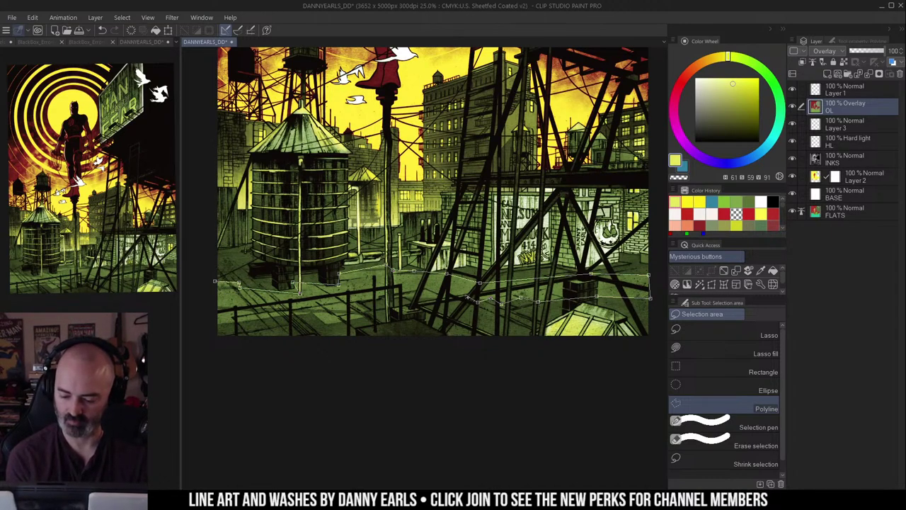
click(368, 314)
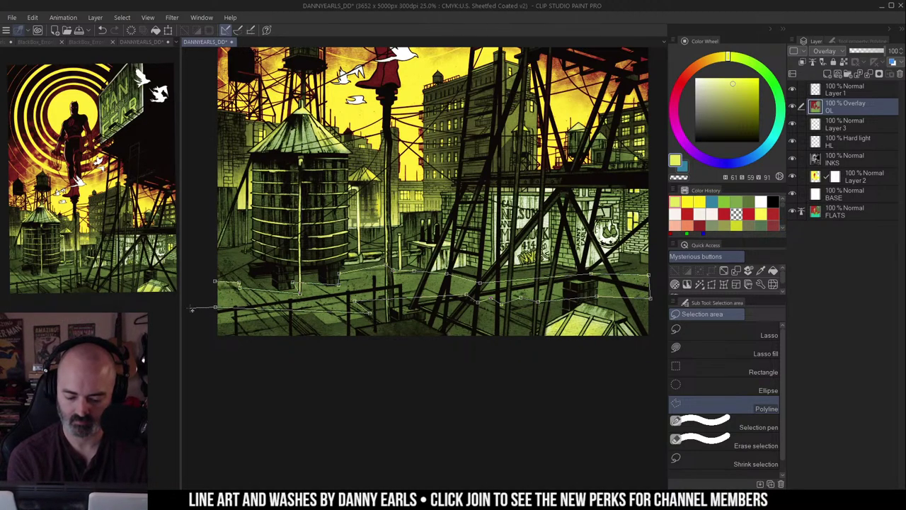
click(190, 309)
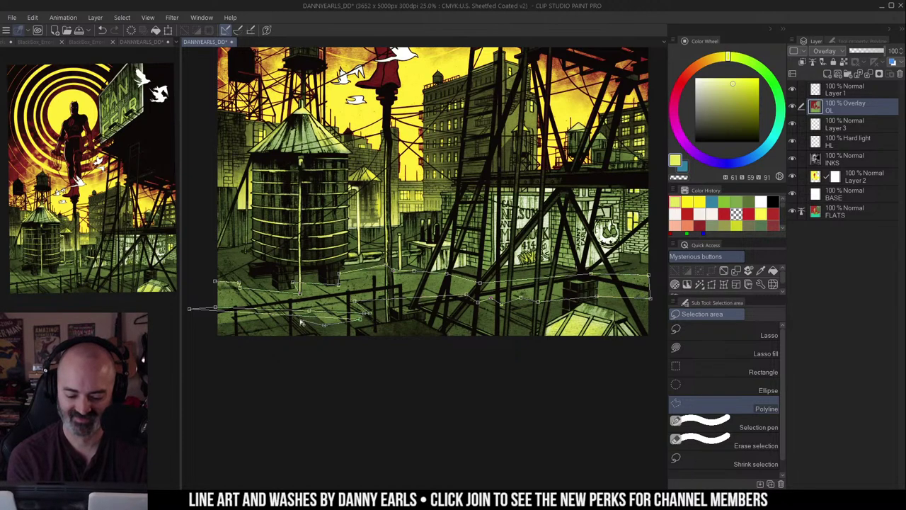
click(214, 282)
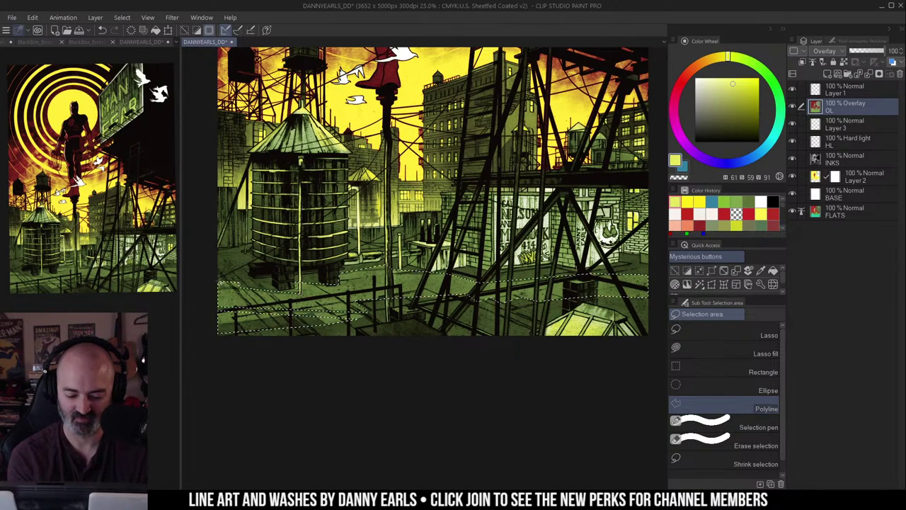
Step: Trim the floor selection with the Lasso by removing the lower corner behind the railing
key(q)
key(q)
key(l)
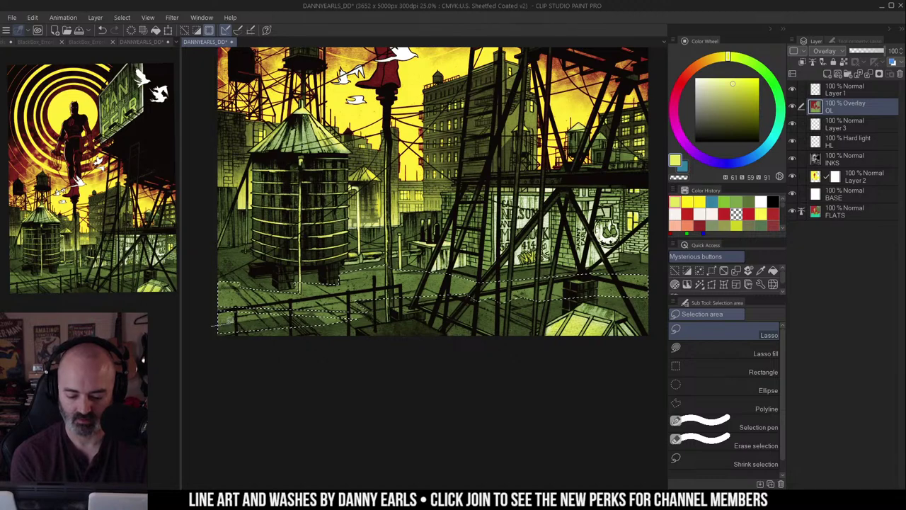
mouse_move(316, 333)
mouse_down()
mouse_move(208, 366)
mouse_move(212, 358)
mouse_up()
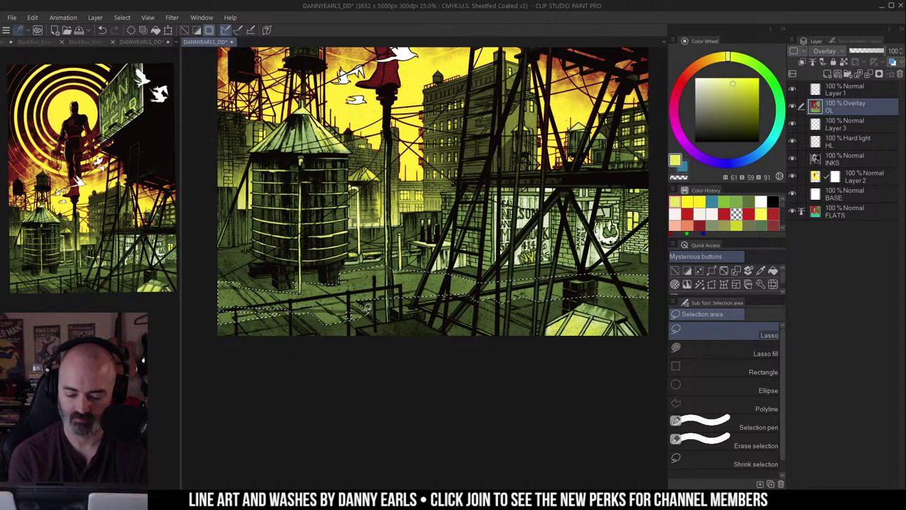
key(ctrl+m)
key(ctrl+m)
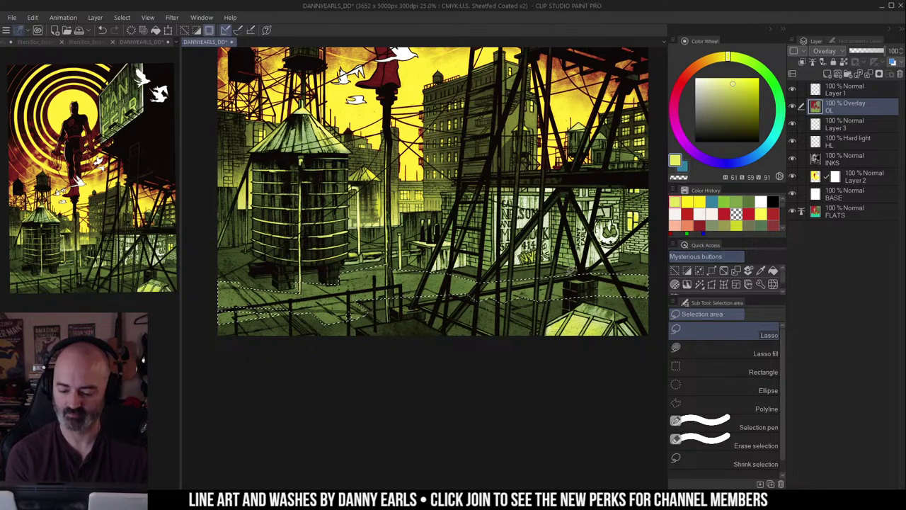
Step: Check the flat colors by themselves and the selected rooftop floor against the whole illustration
drag(510, 283, 461, 282)
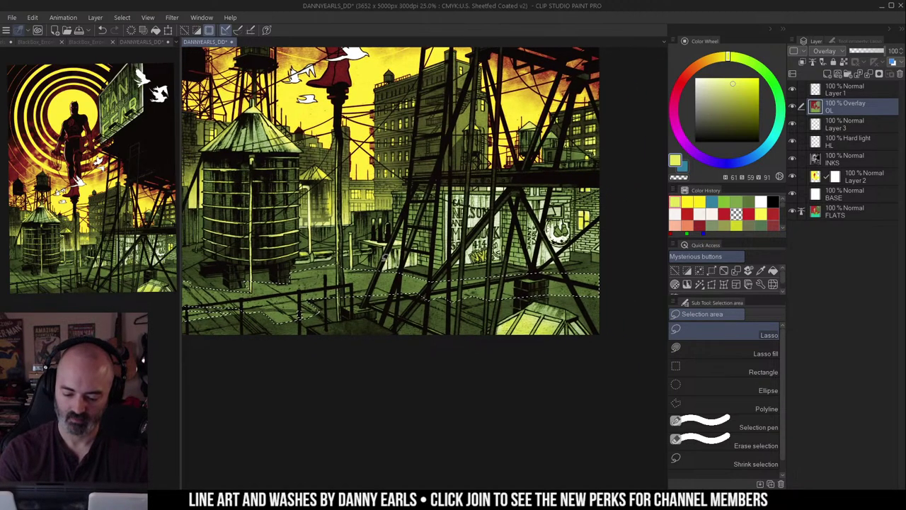
alt+click(794, 210)
alt+click(795, 210)
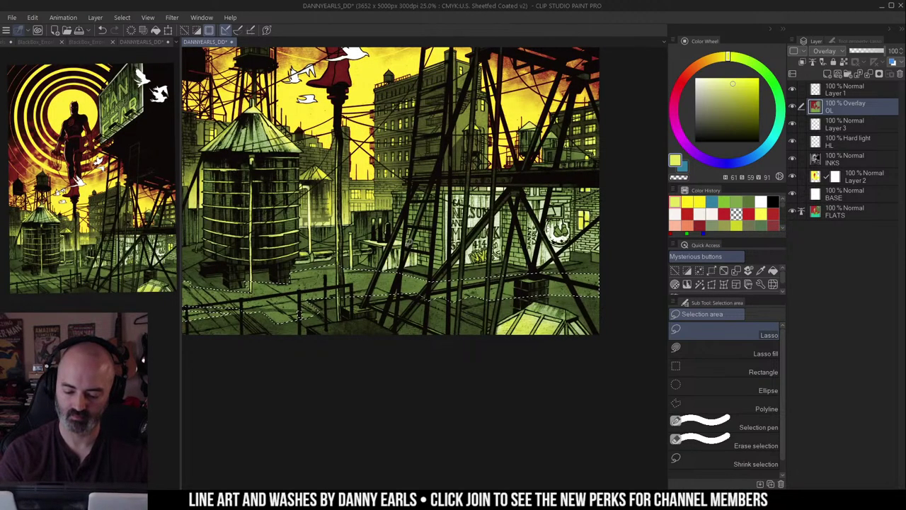
drag(511, 235, 567, 232)
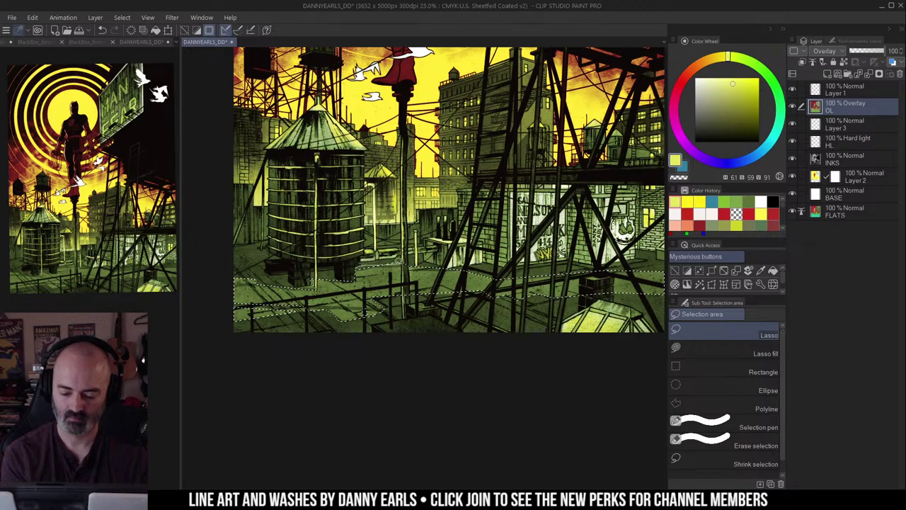
key(z)
alt+click(396, 256)
alt+click(397, 257)
Step: Brush a paler yellow sampled from the sky over the selected rooftop floor on Layer 2, then clear the selection
key(ctrl+h)
key(b)
alt+click(389, 204)
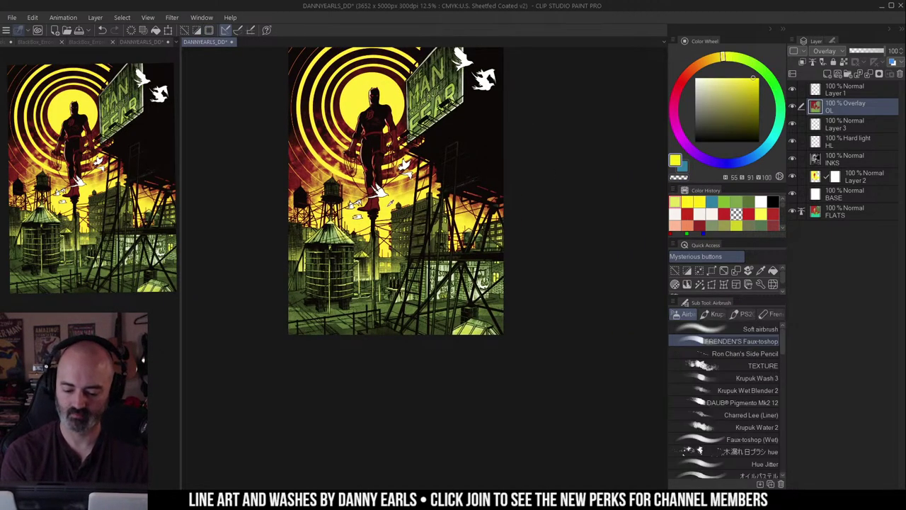
click(729, 78)
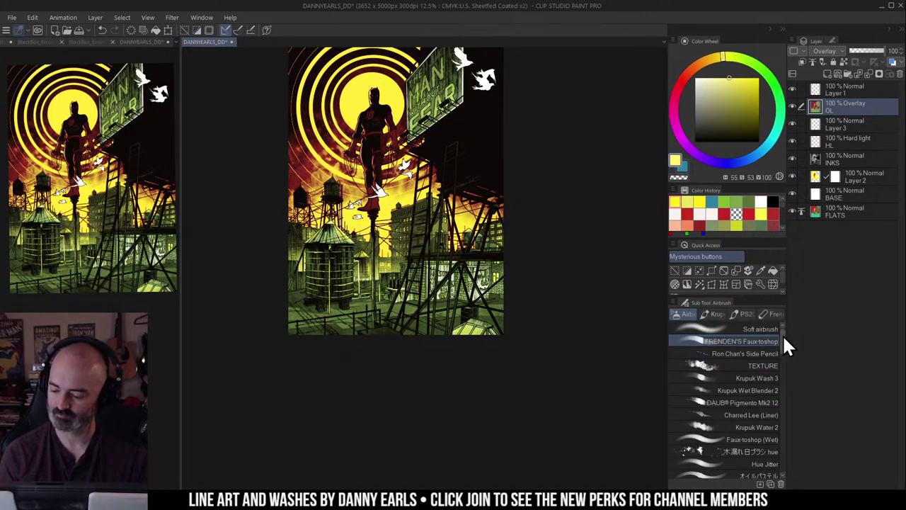
click(821, 177)
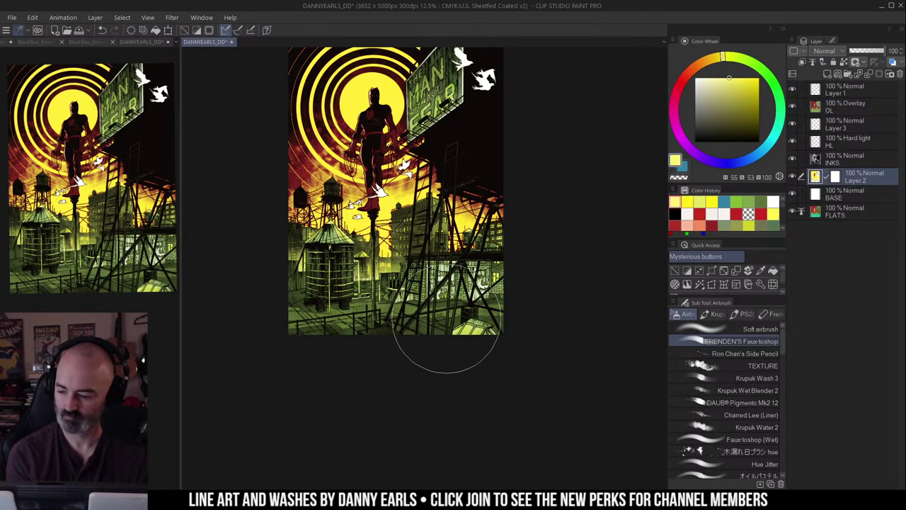
key(ctrl+h)
key(ctrl+d)
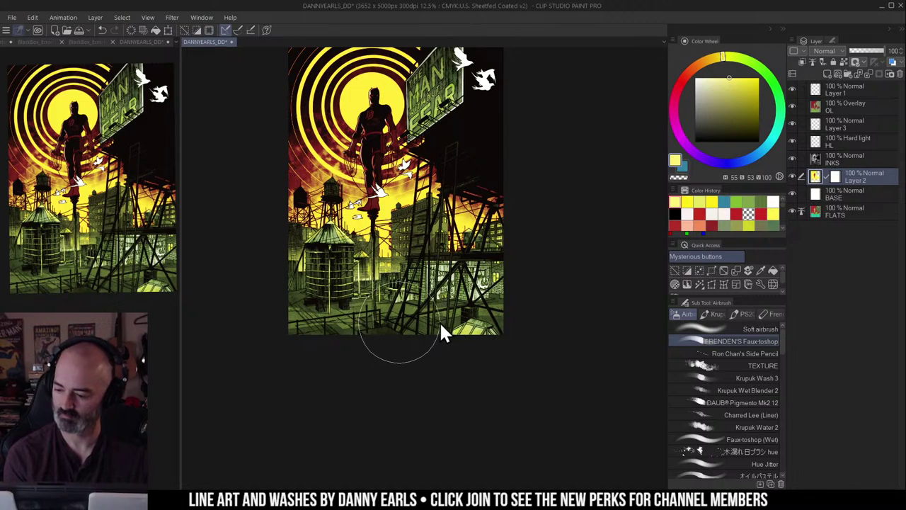
Step: Try to brush pale yellow light across the rooftop floor on the HL layer
click(820, 139)
drag(317, 329, 538, 320)
key(ctrl+z)
key(ctrl+z)
key(ctrl+z)
key(ctrl+z)
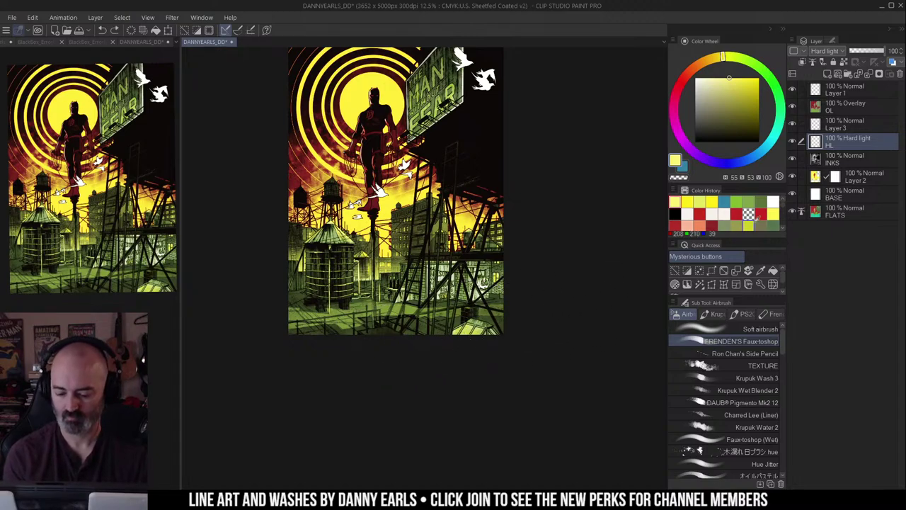
Step: Examine Layer 2 by itself and compare the illustration with and without the OL overlay
click(828, 172)
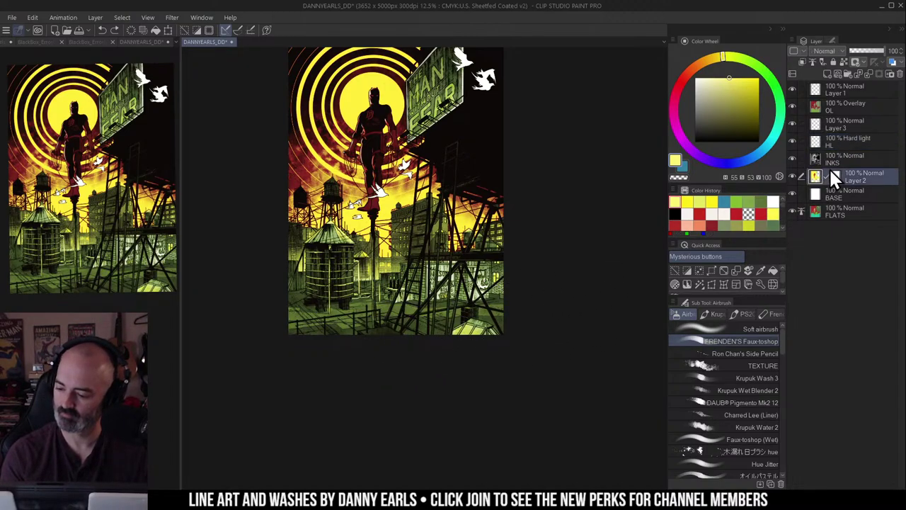
alt+click(793, 175)
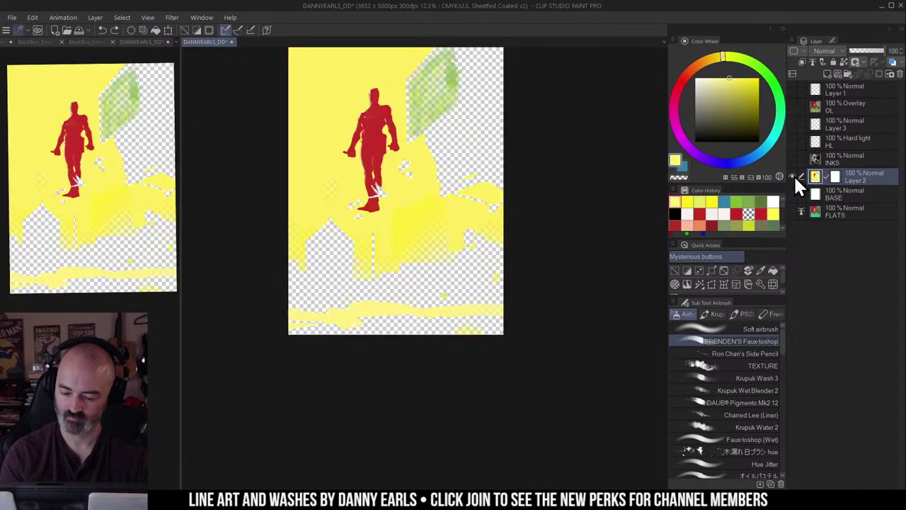
alt+click(793, 176)
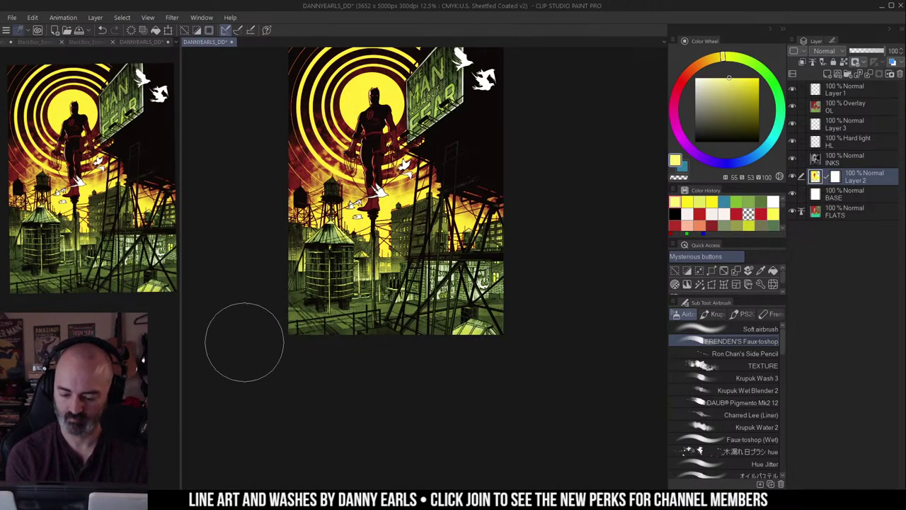
click(793, 105)
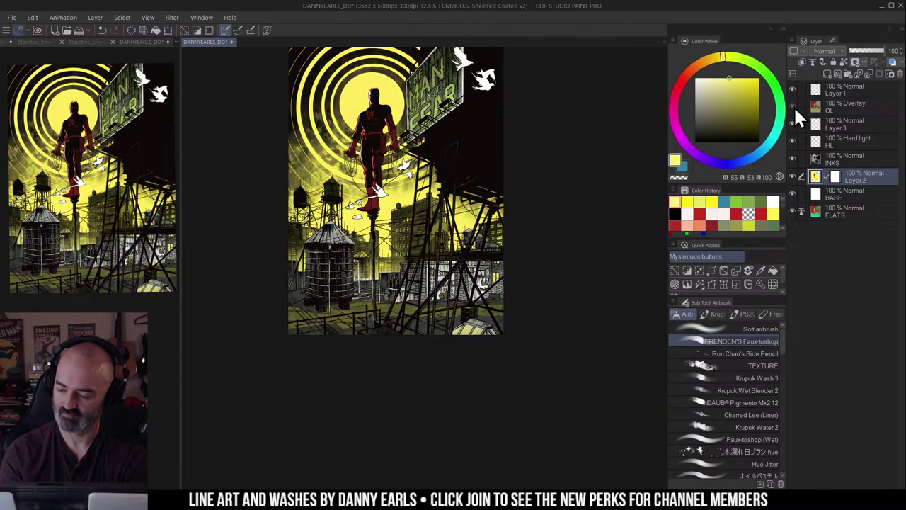
click(794, 104)
click(794, 104)
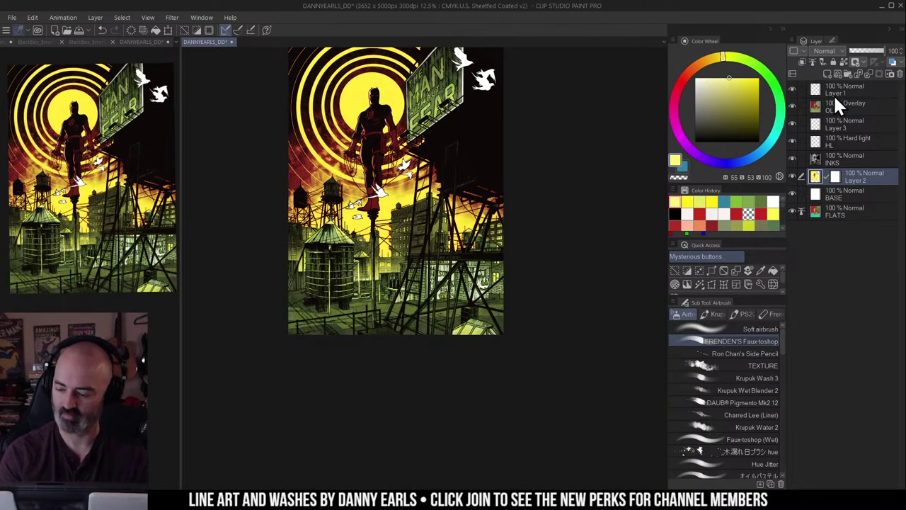
Step: Restore the rooftop floor selection, fill it with pale yellow on the OL layer, and deselect it
click(825, 104)
key(m)
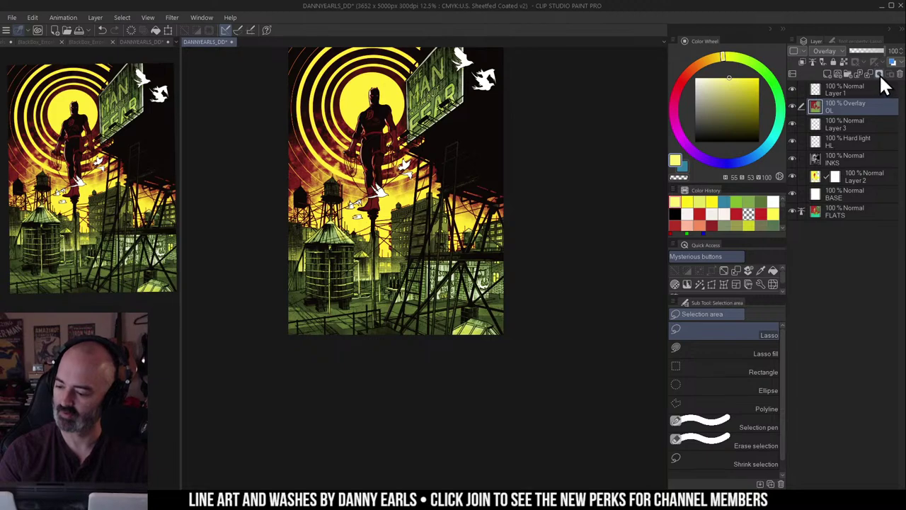
key(ctrl+z)
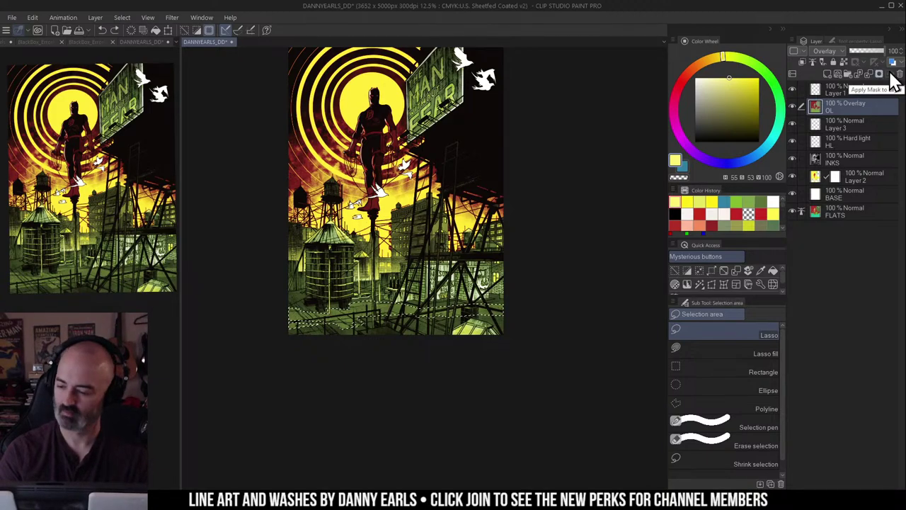
key(b)
key(g)
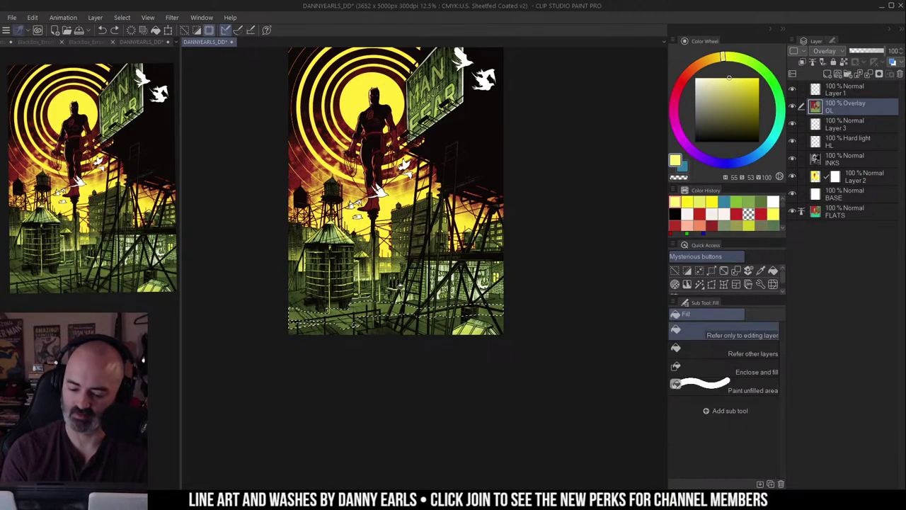
click(425, 315)
key(m)
key(ctrl+d)
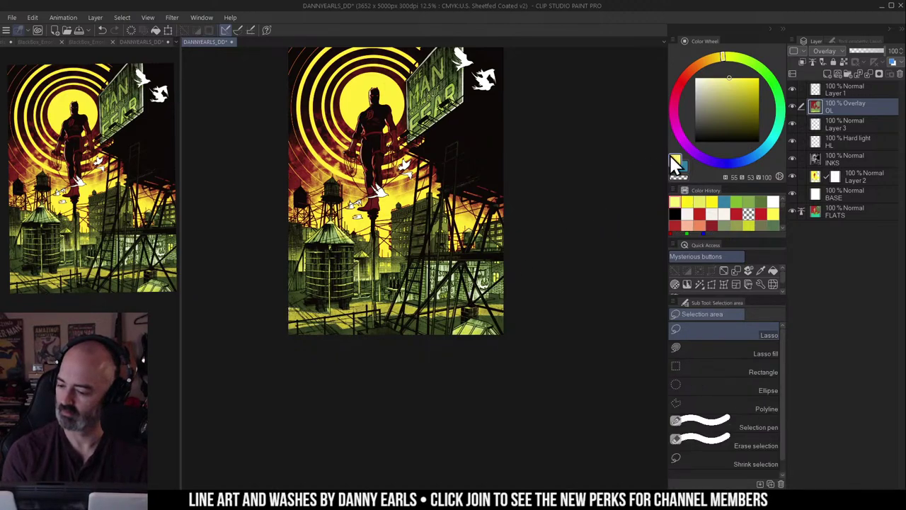
click(858, 83)
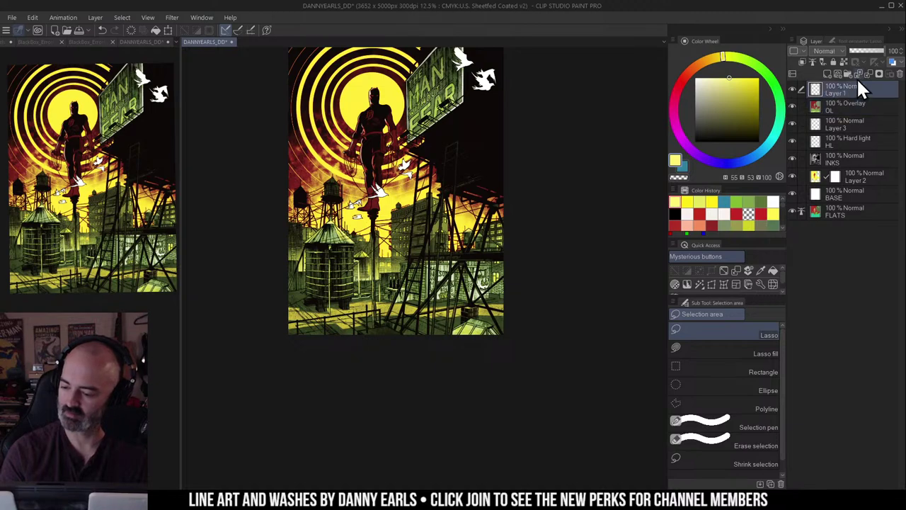
Step: Try moving Layer 1 directly beneath the INKS layer and lowering its opacity to 28%
drag(847, 97, 838, 153)
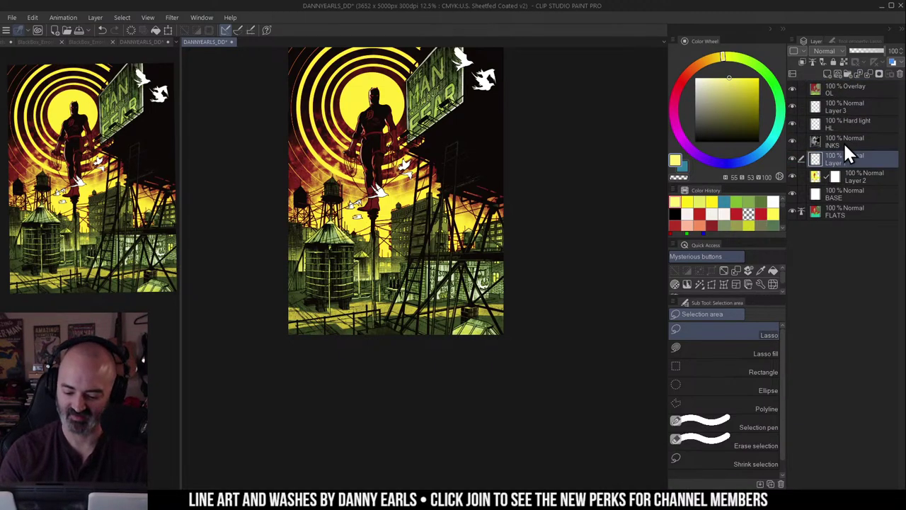
click(876, 53)
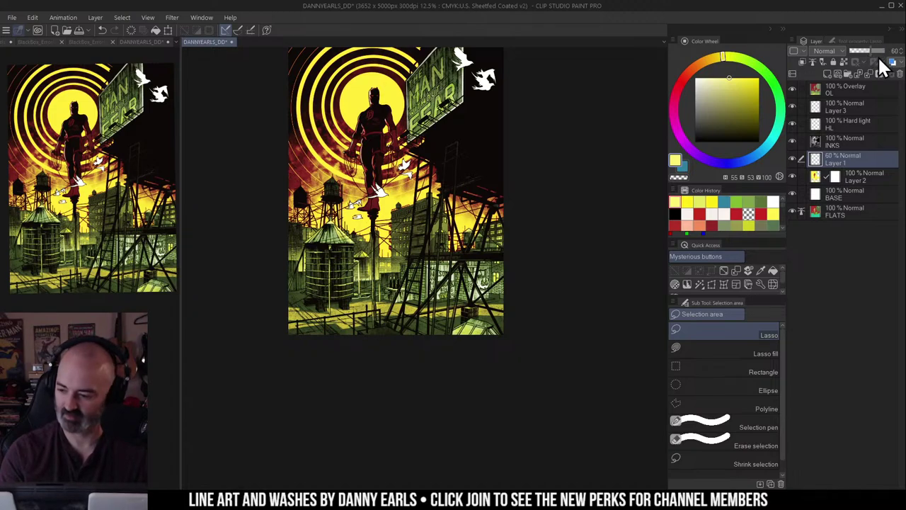
click(866, 50)
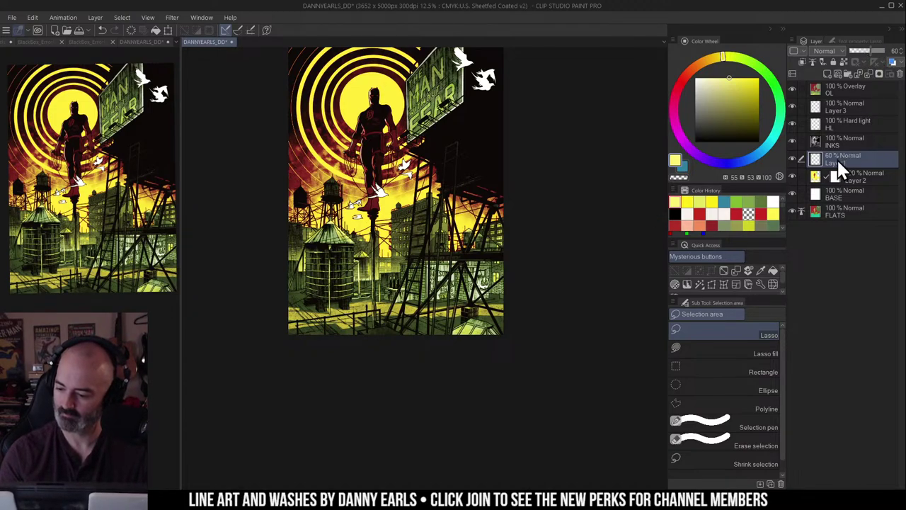
click(859, 52)
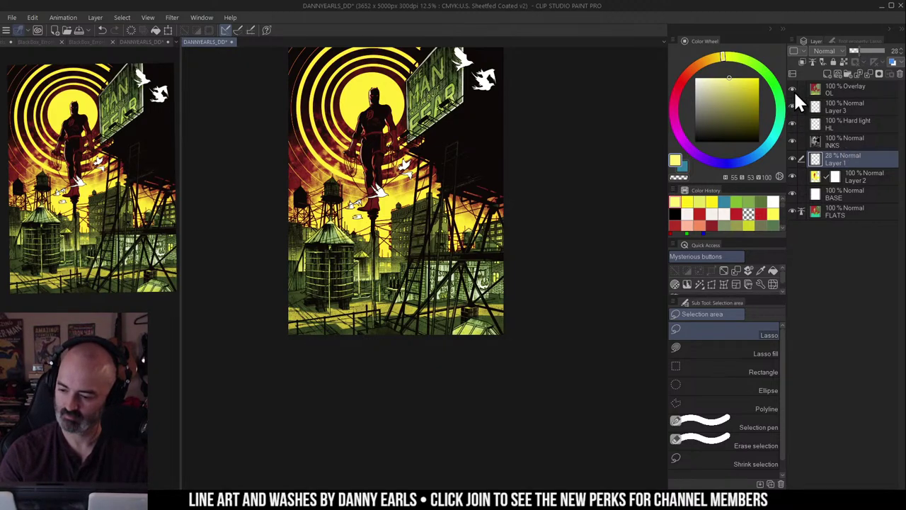
Step: Try clearing the OL layer's contents, undo it, and view Layer 1 by itself
click(836, 84)
key(Delete)
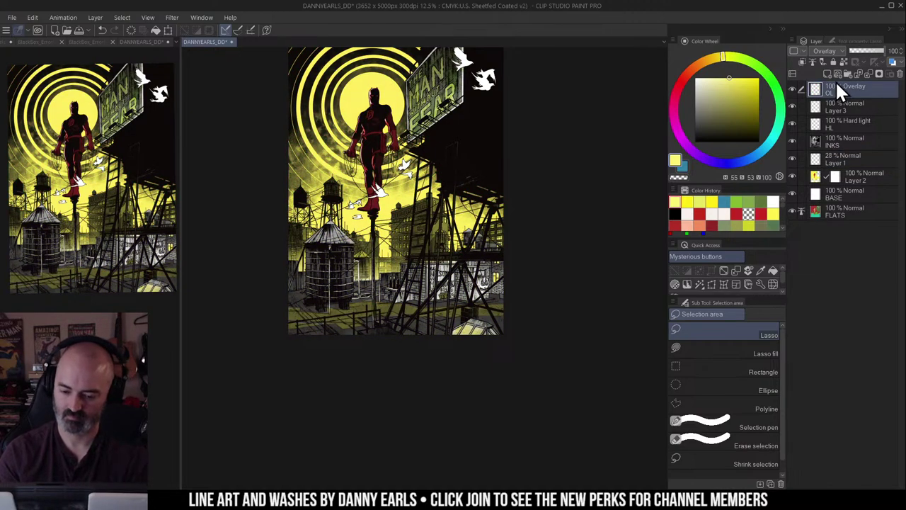
key(ctrl+z)
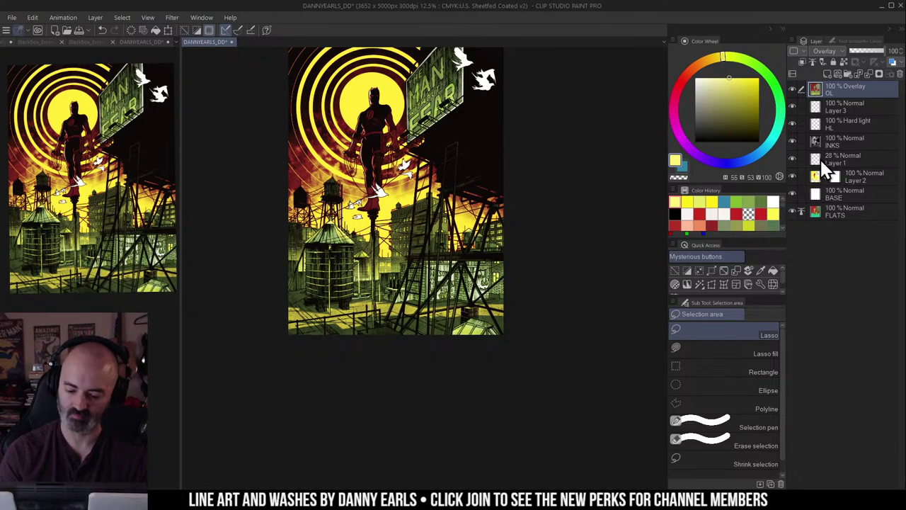
alt+click(793, 158)
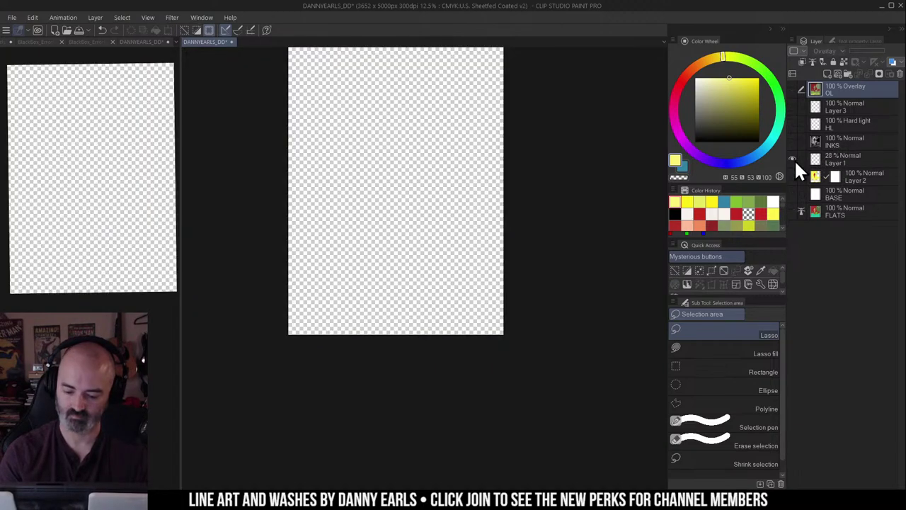
alt+click(793, 158)
Step: Undo the Layer 1 move, its opacity changes and the pale yellow floor fill on the OL layer
key(ctrl+z)
key(ctrl+z)
key(ctrl+z)
key(ctrl+z)
key(ctrl+z)
key(ctrl+z)
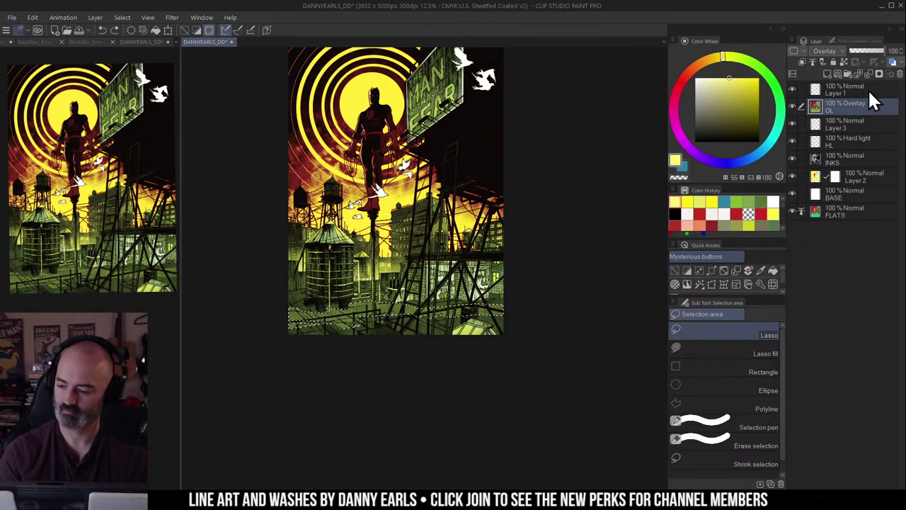
Step: Fill the selected rooftop floor with a slightly more saturated pale yellow on Layer 1
click(856, 90)
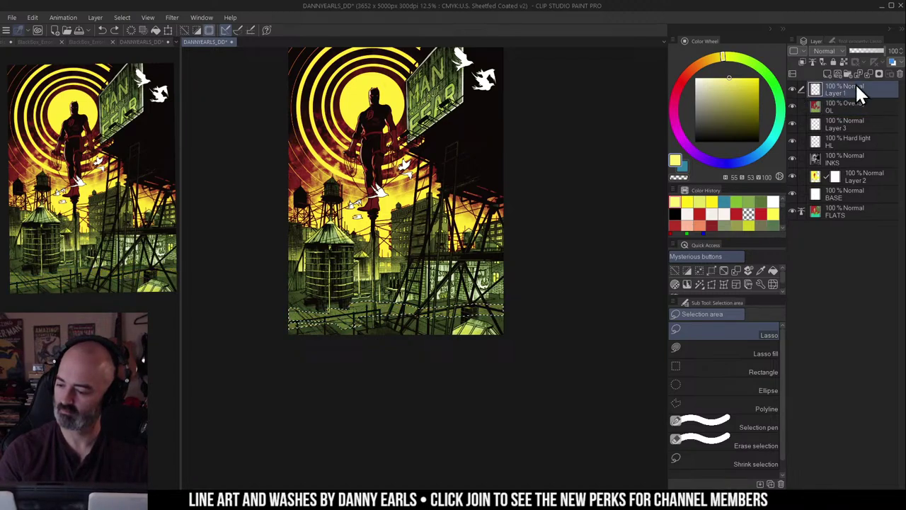
click(820, 183)
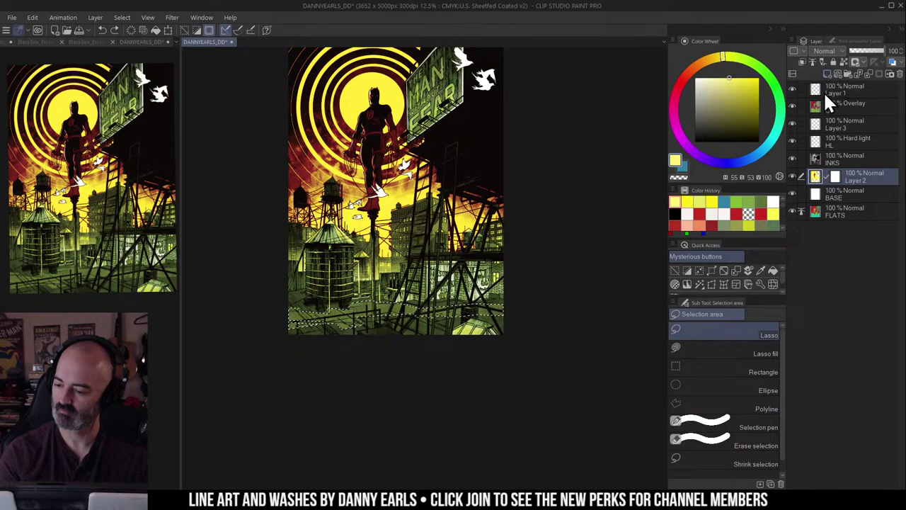
click(839, 106)
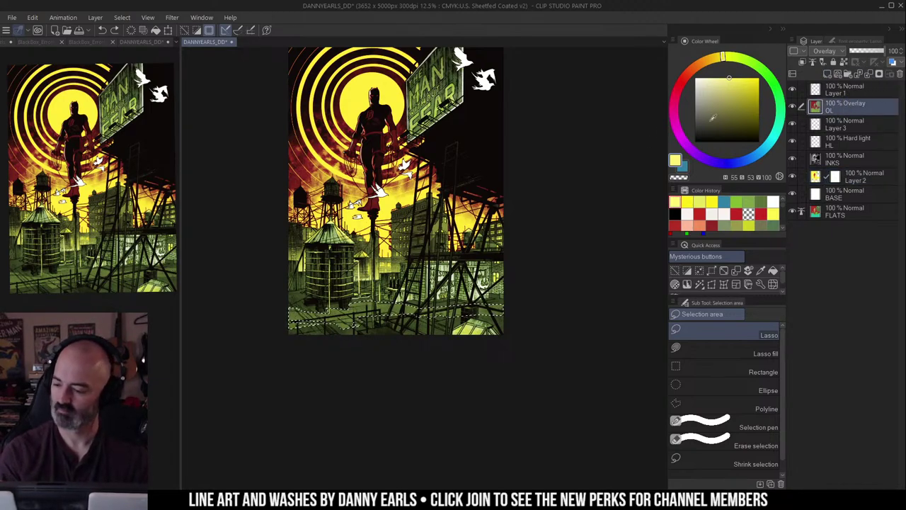
click(807, 91)
key(g)
drag(748, 82, 731, 72)
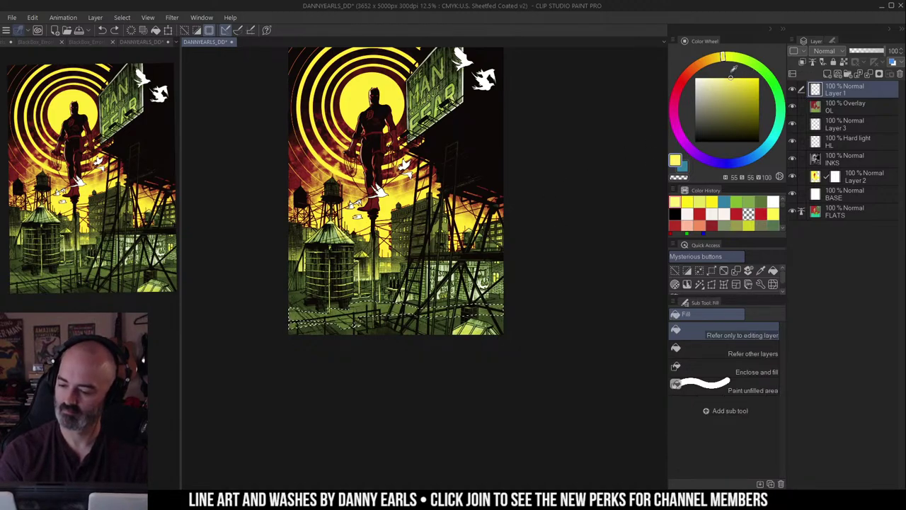
click(466, 332)
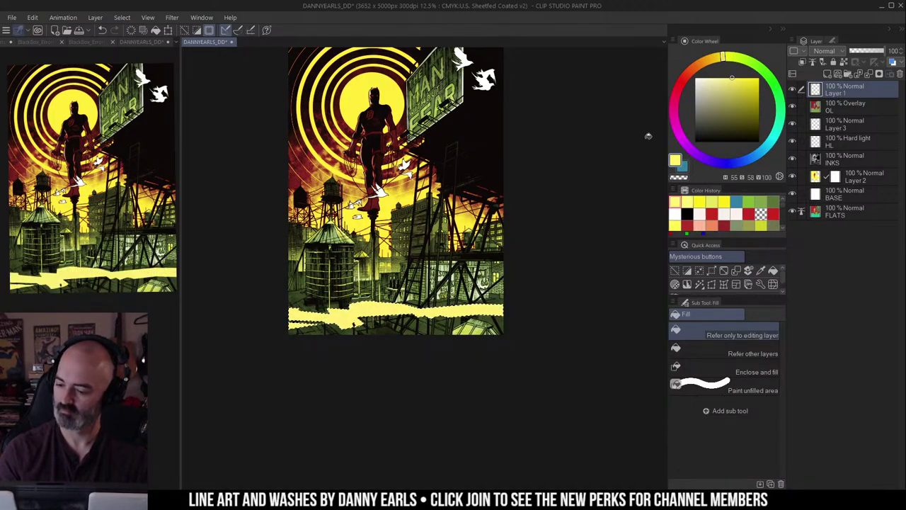
Step: Clear the floor selection, hide Layer 1 and add a layer mask to the OL layer
key(m)
key(ctrl+z)
click(835, 106)
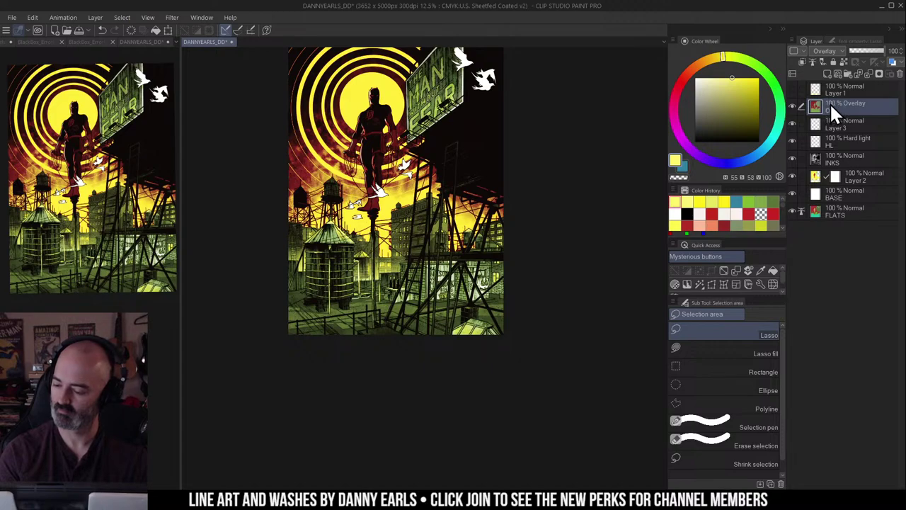
click(880, 74)
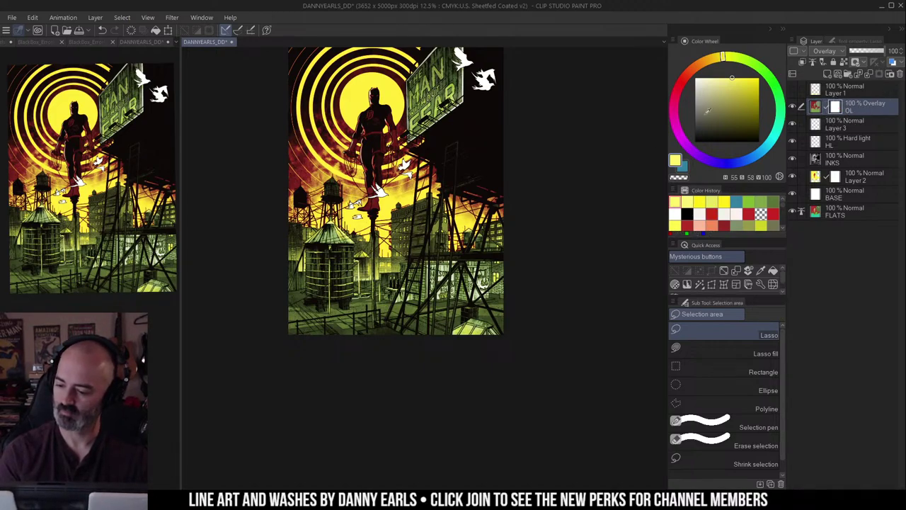
Step: Show Layer 1, load its filled rooftop floor as a selection, and delete the layer
click(793, 89)
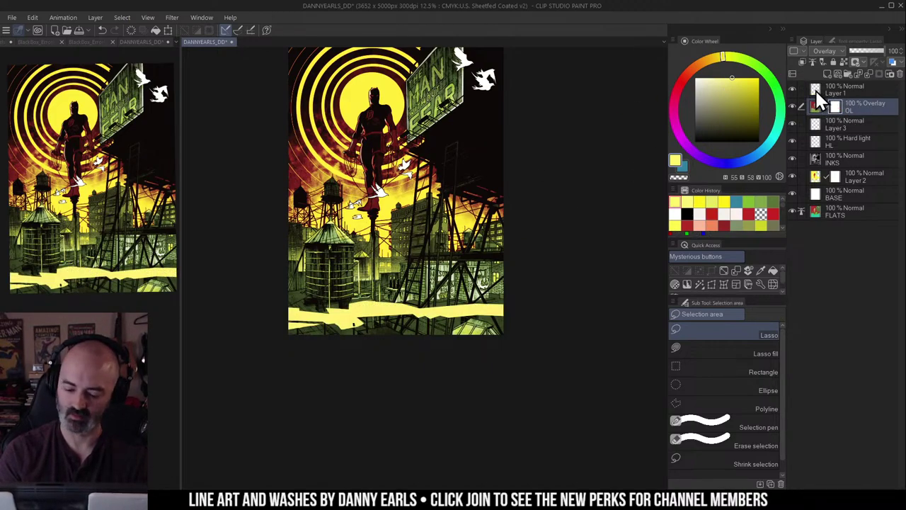
ctrl+click(815, 90)
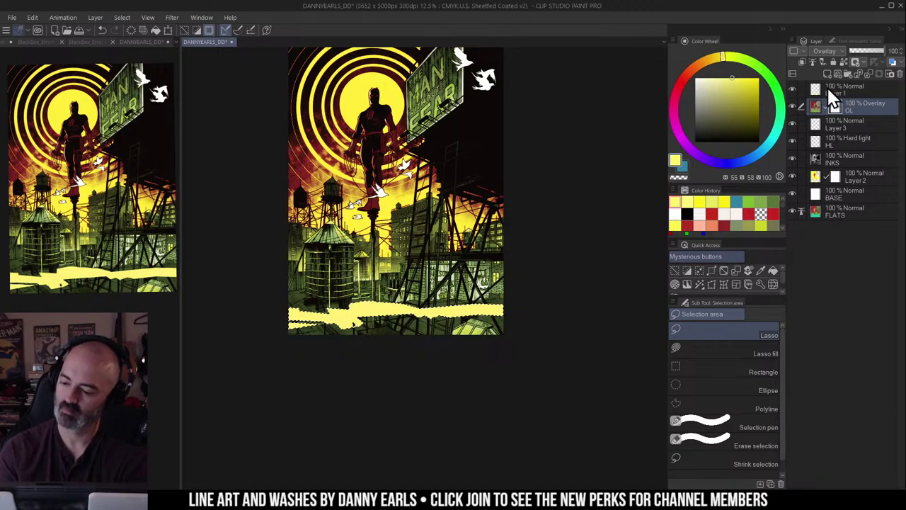
right_click(837, 91)
click(835, 175)
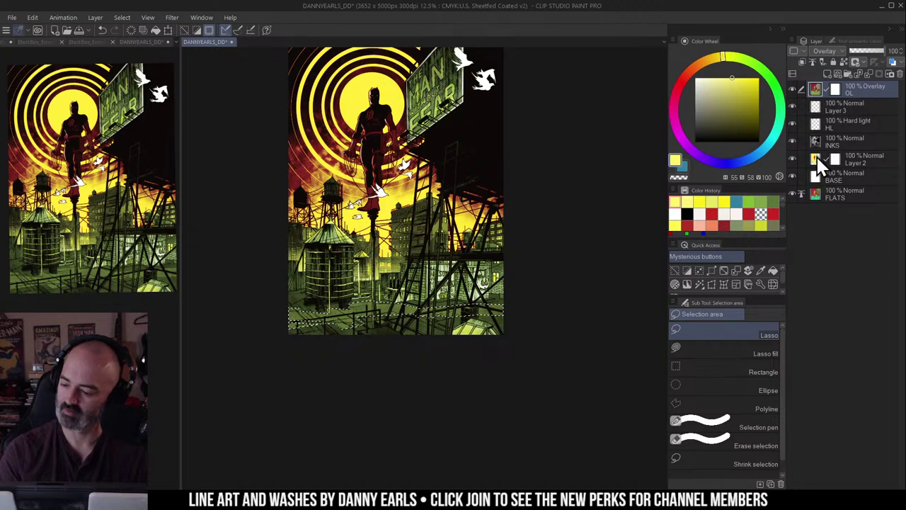
Step: Brush transparency over the selected rooftop floor on the OL layer's mask with FRENDEN'S Faux-toshop
click(842, 157)
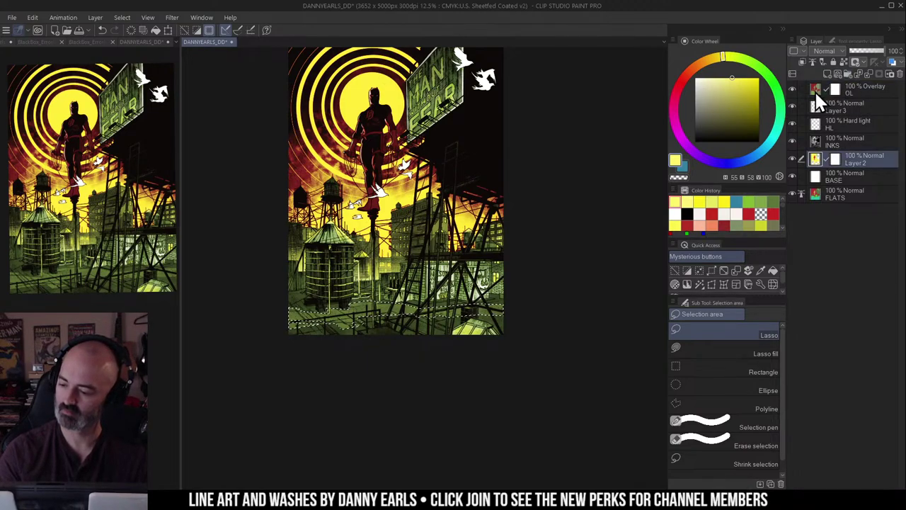
click(850, 88)
key(b)
key(c)
mouse_move(401, 316)
mouse_down()
mouse_move(303, 325)
mouse_move(440, 305)
mouse_move(341, 309)
mouse_move(512, 308)
mouse_move(344, 329)
mouse_move(534, 303)
mouse_up()
drag(335, 336, 562, 311)
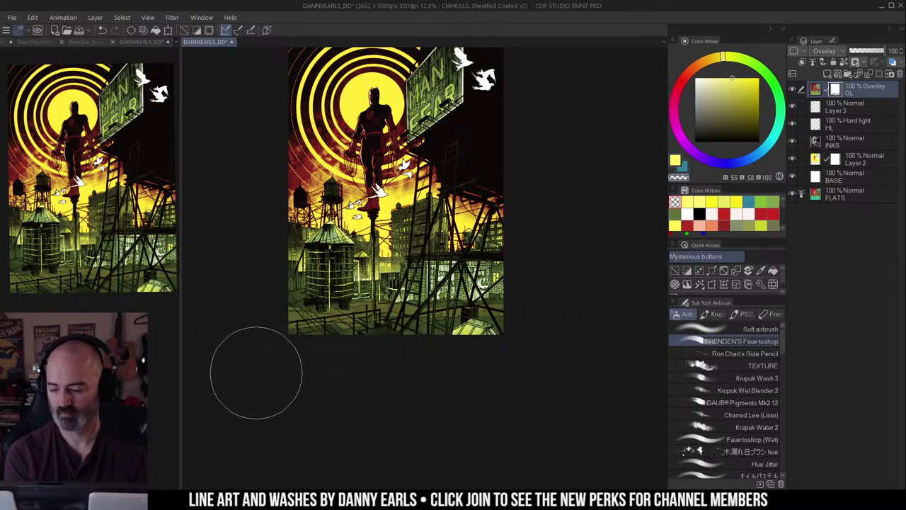
Step: Add a new layer above Layer 2 and brush pale yellow over the selected rooftop floor
click(825, 159)
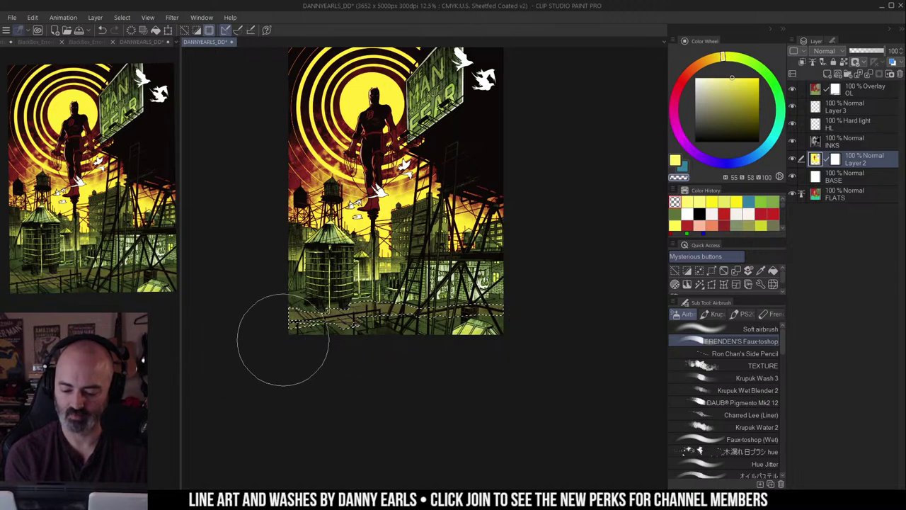
key(ctrl+d)
click(827, 75)
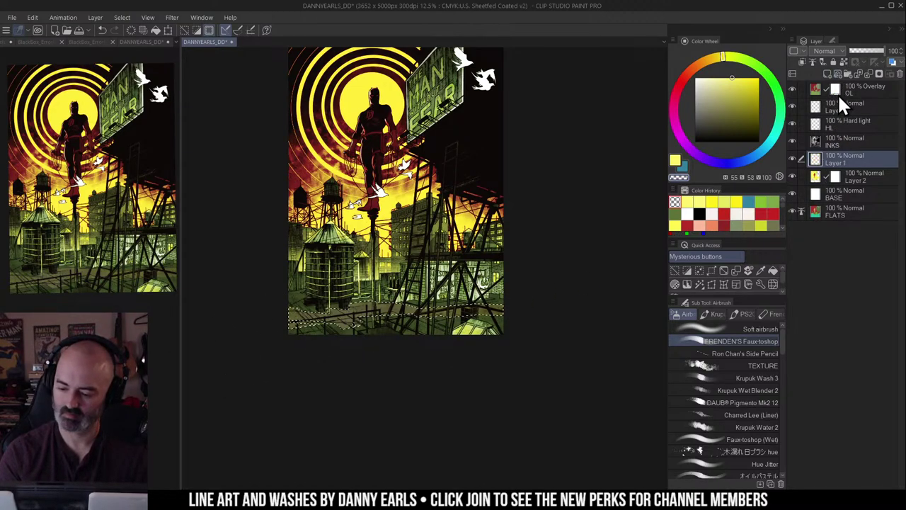
drag(315, 325, 542, 311)
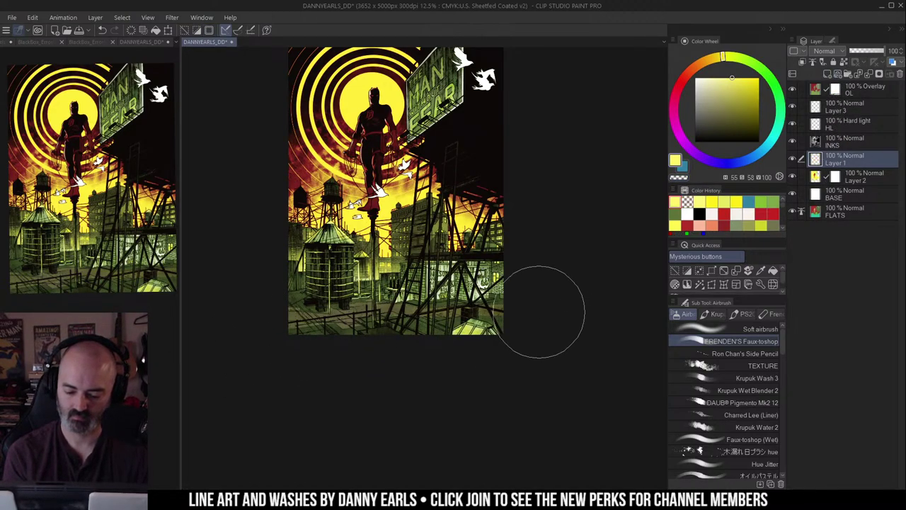
drag(284, 322, 418, 320)
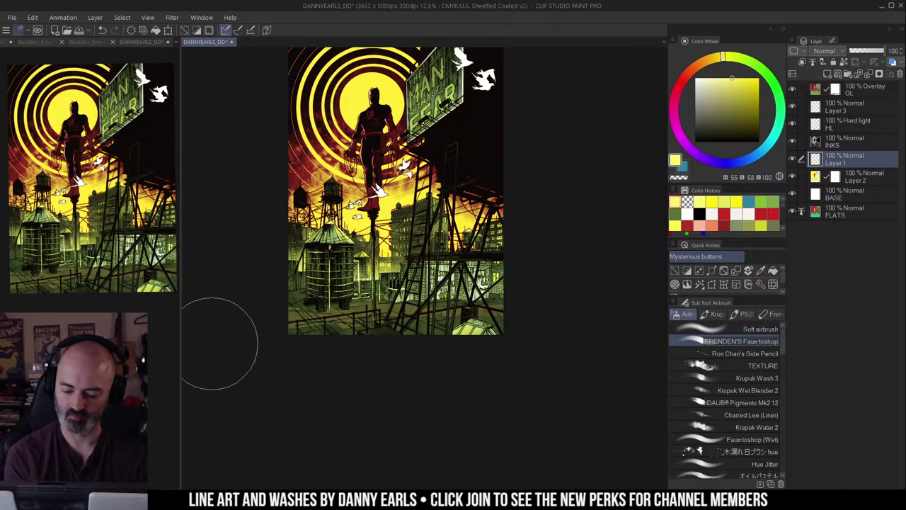
Step: Examine the HL and INKS layers each by themselves
alt+click(794, 123)
alt+click(794, 124)
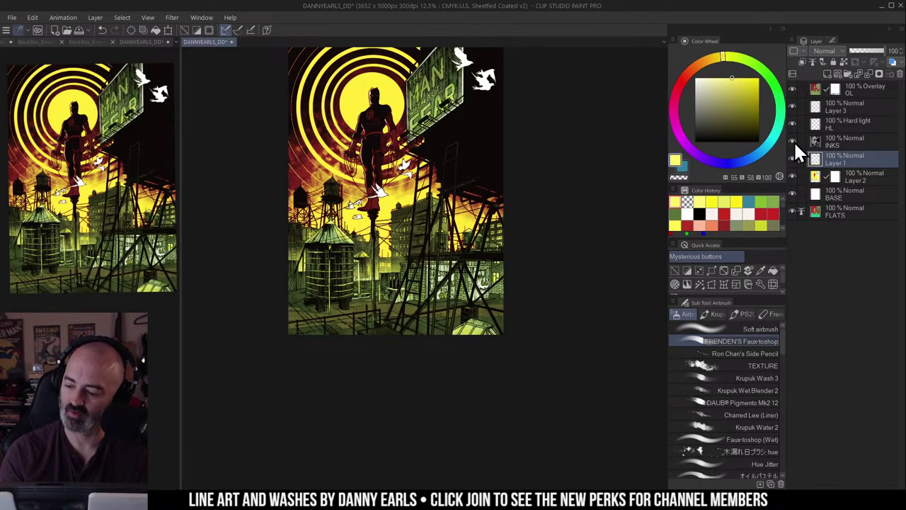
alt+click(793, 141)
alt+click(793, 140)
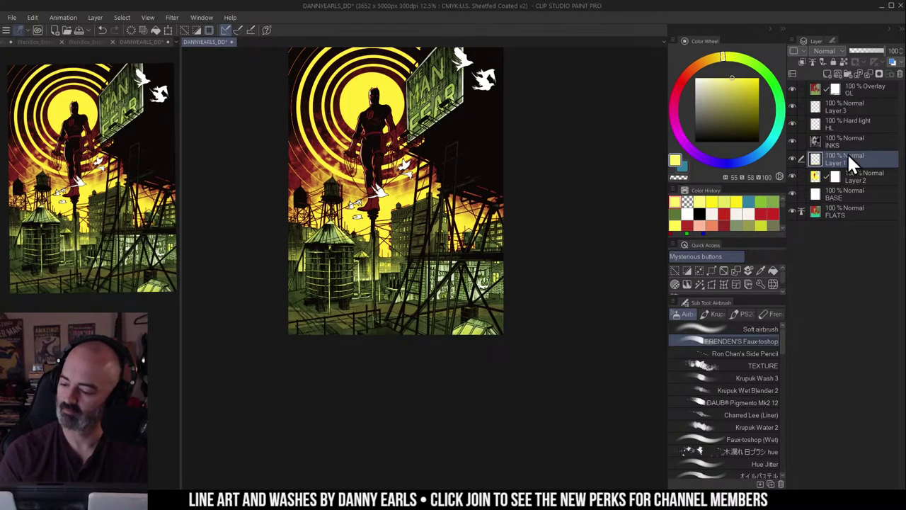
Step: Replace the OL layer's painted mask with a new blank mask
click(815, 91)
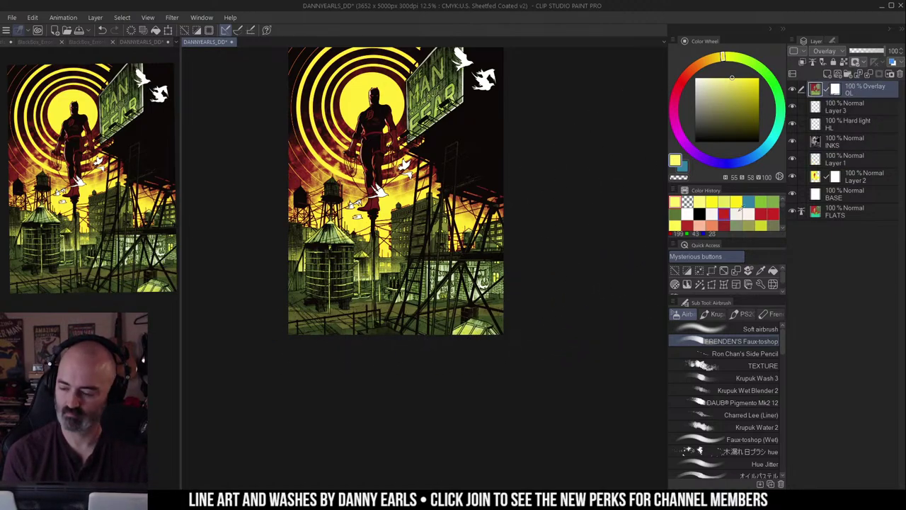
click(835, 91)
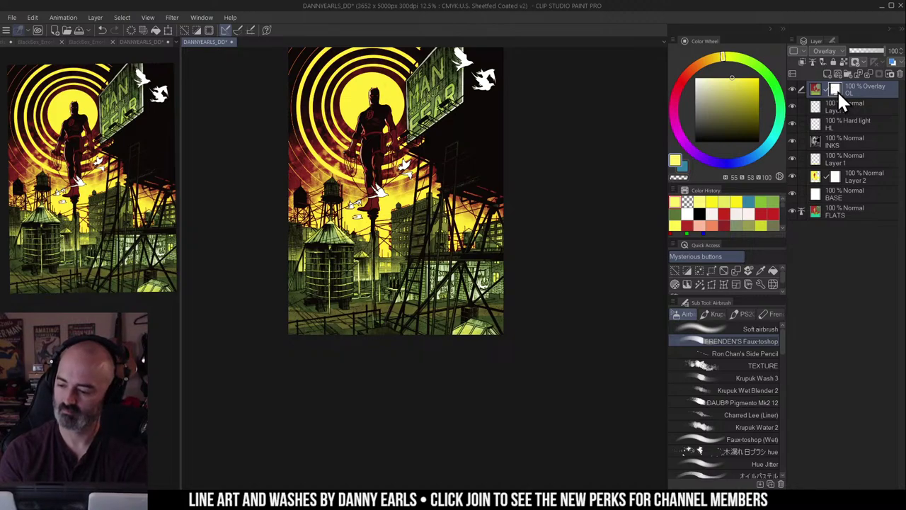
right_click(835, 89)
click(840, 118)
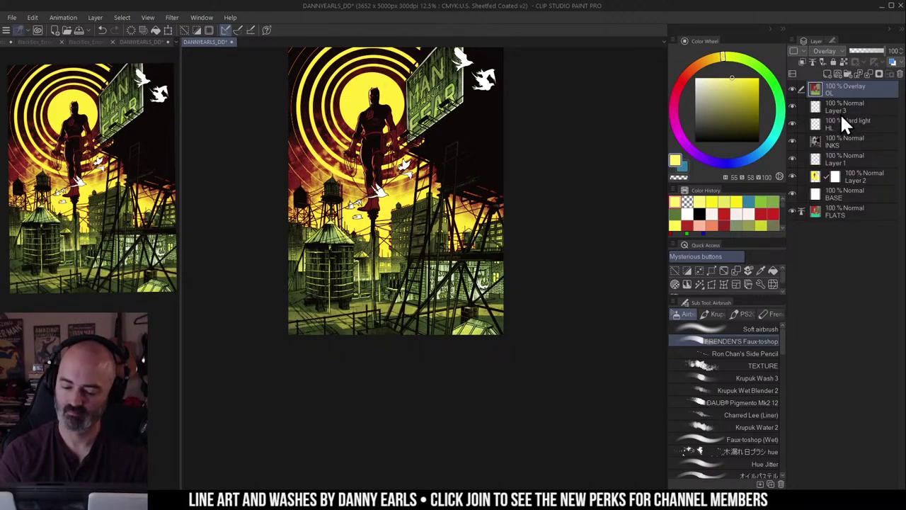
key(m)
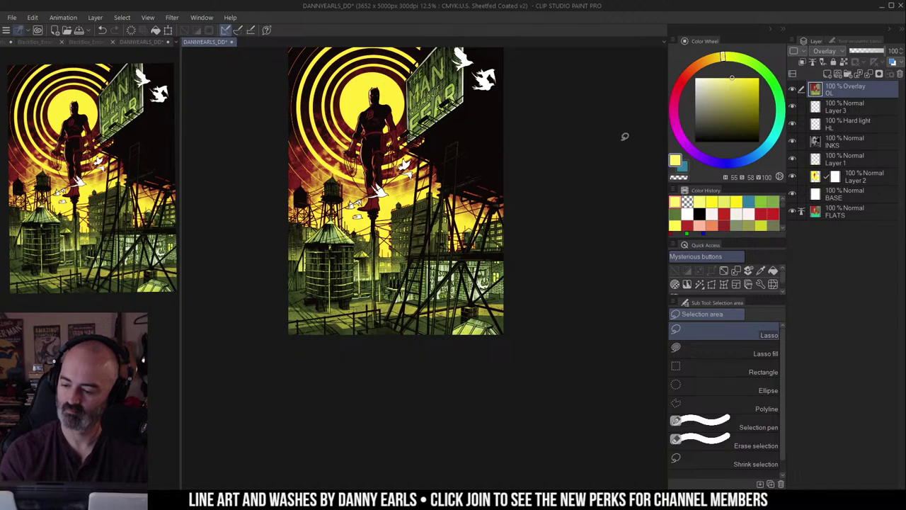
click(879, 74)
Step: Isolate the OL layer to sample its rooftop green, restore the other layers, and choose the FRENDEN'S Faux-toshop brush
key(ctrl+space)
drag(407, 326, 517, 303)
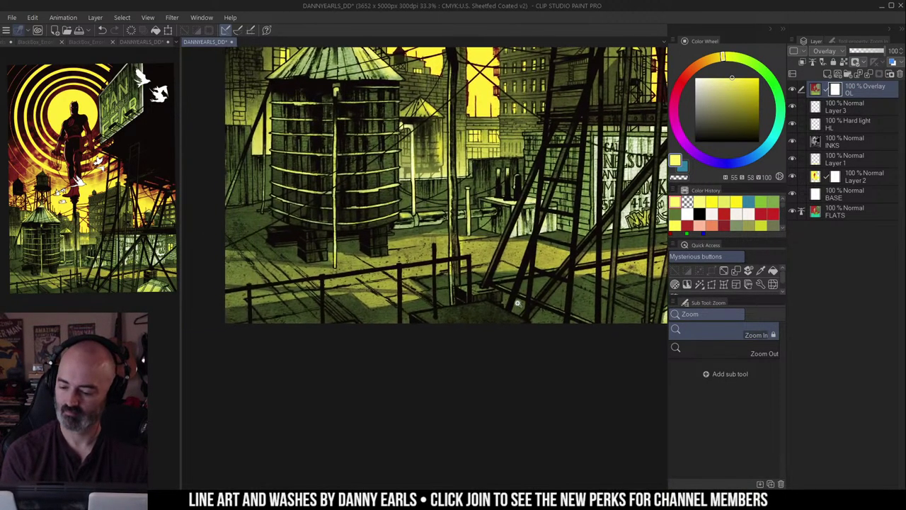
alt+click(792, 86)
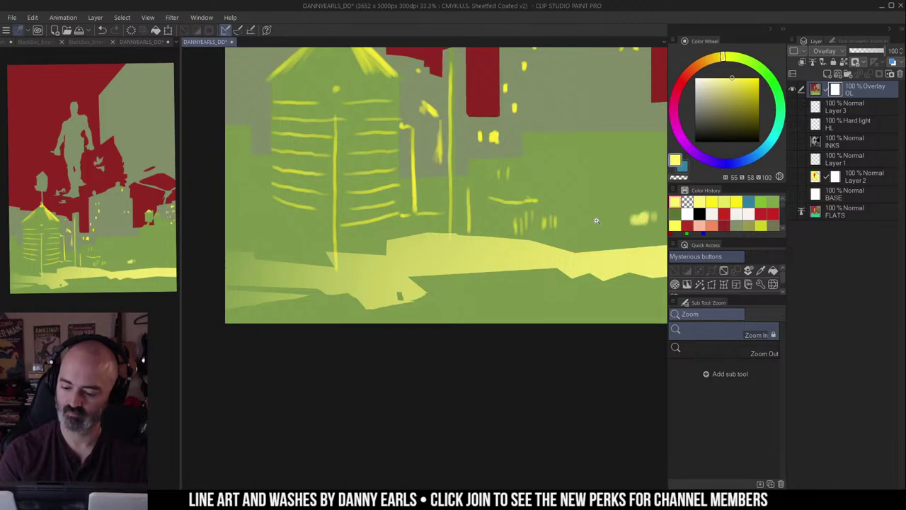
right_click(596, 220)
alt+click(792, 86)
key(b)
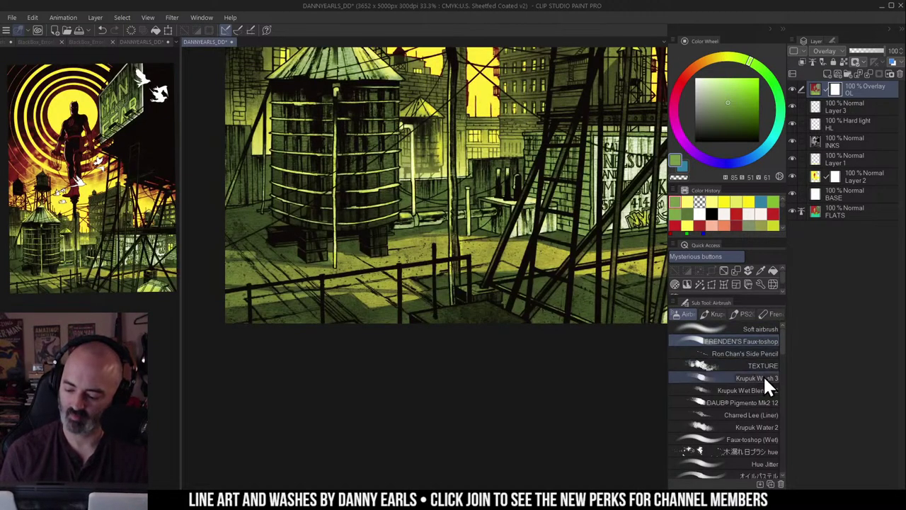
click(751, 341)
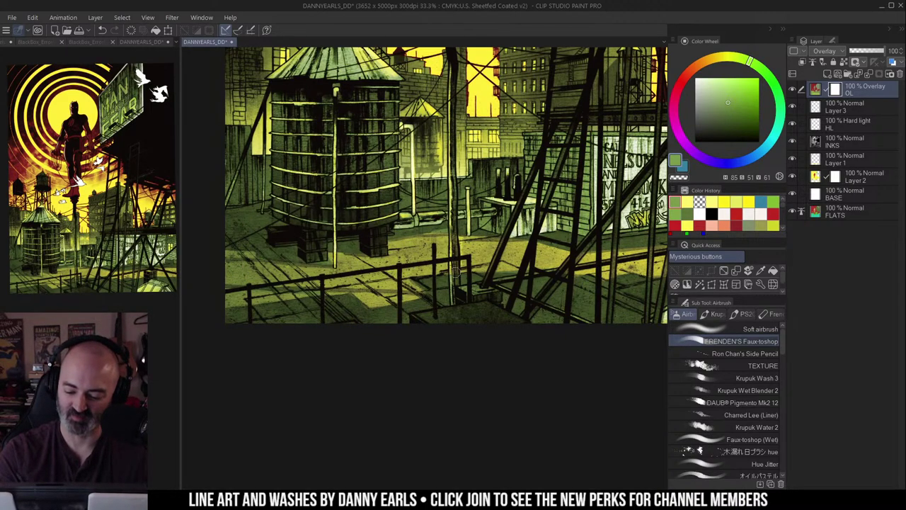
Step: Try brushing transparency over the lower part of the thin pole on the OL layer's mask
key(m)
key(b)
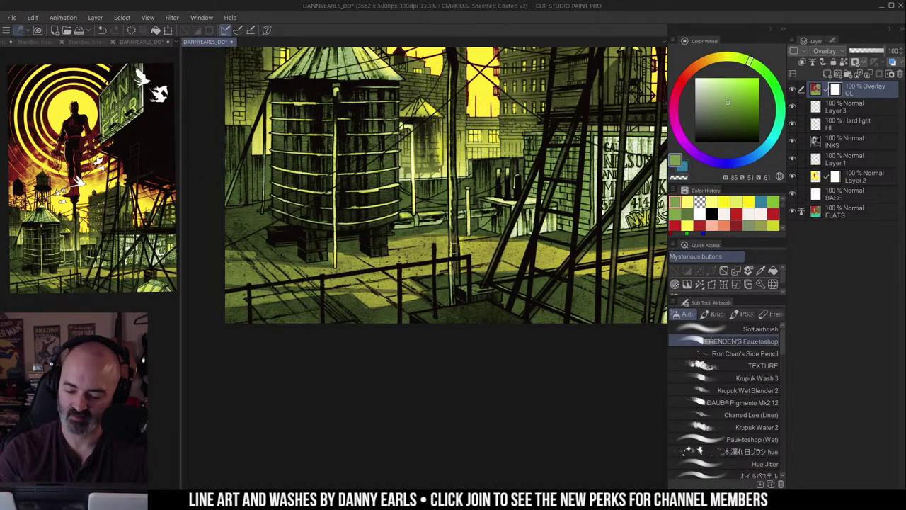
key(c)
key(m)
key(b)
drag(454, 228, 455, 291)
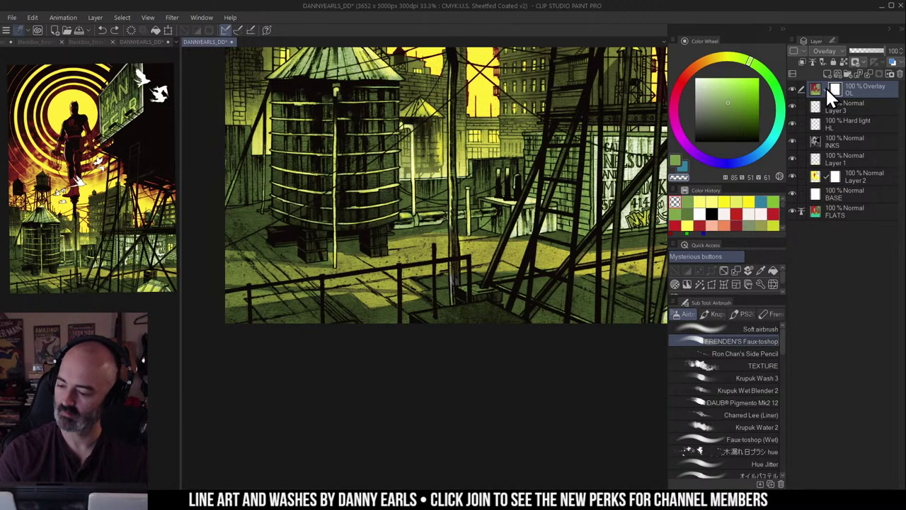
Step: Switch from the mask to the OL layer's artwork and brush the sampled green along the billboard tower's leg above the rooftop floor
alt+click(792, 88)
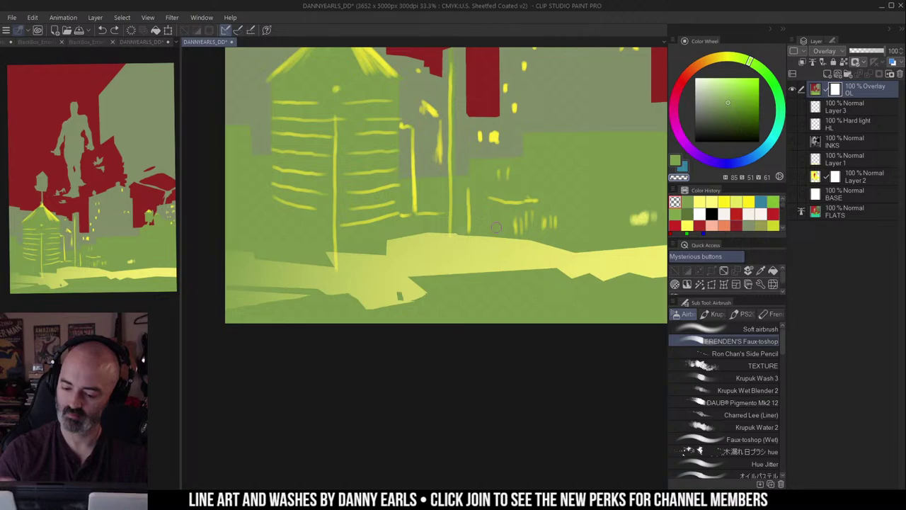
key(c)
alt+click(793, 88)
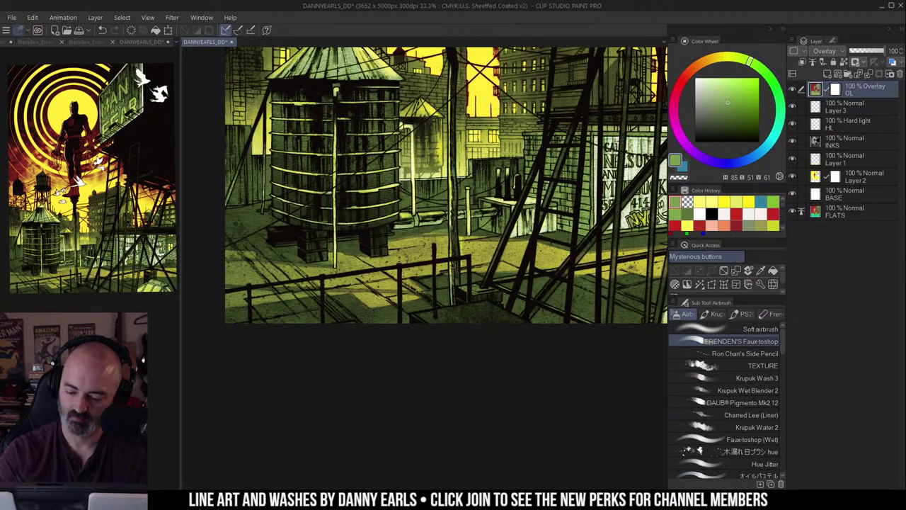
drag(536, 206, 473, 196)
drag(497, 243, 405, 207)
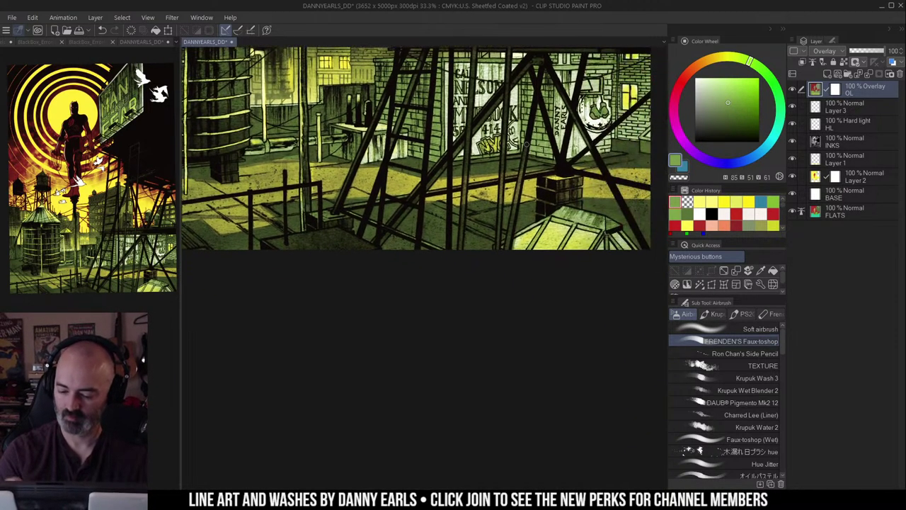
drag(521, 168, 517, 201)
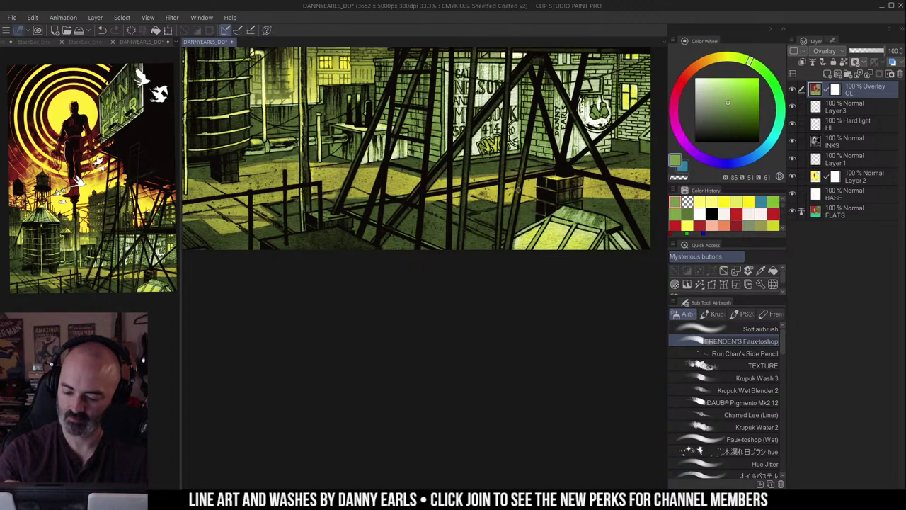
drag(606, 157, 534, 175)
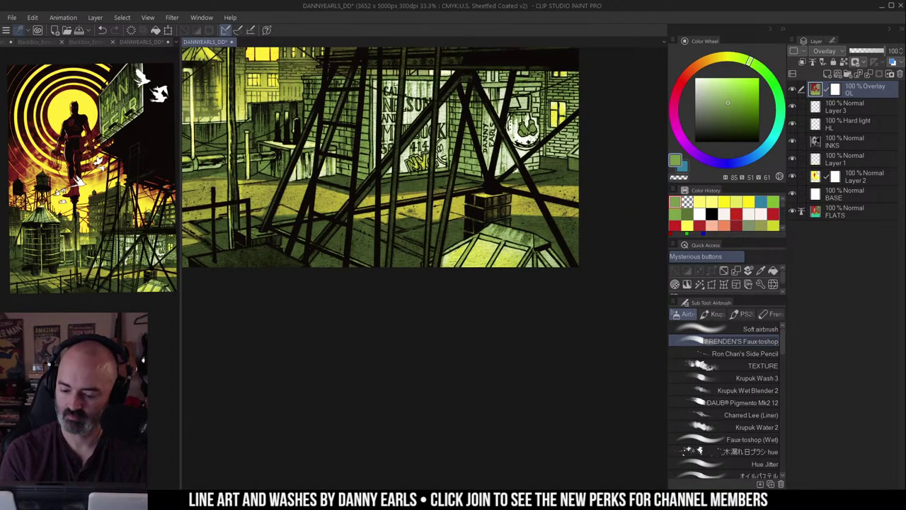
key(ctrl+space)
drag(484, 203, 490, 224)
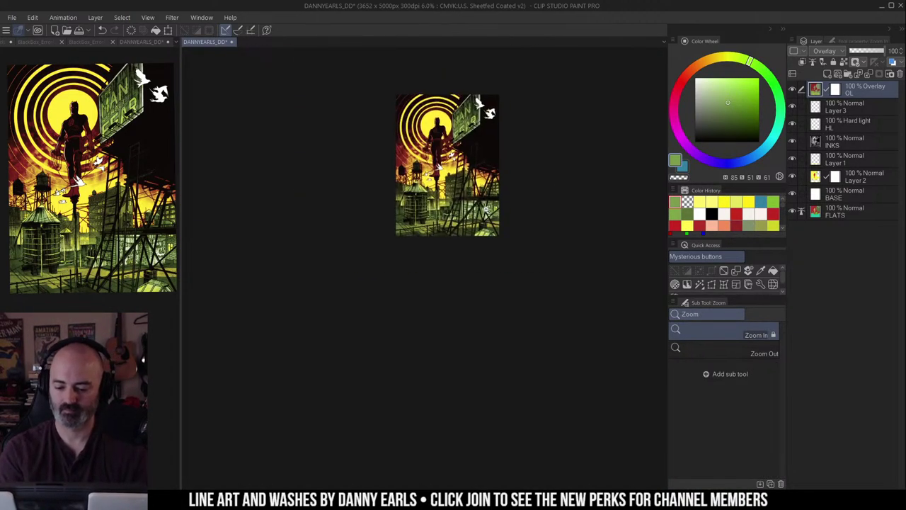
scroll(559, 247, up, 3)
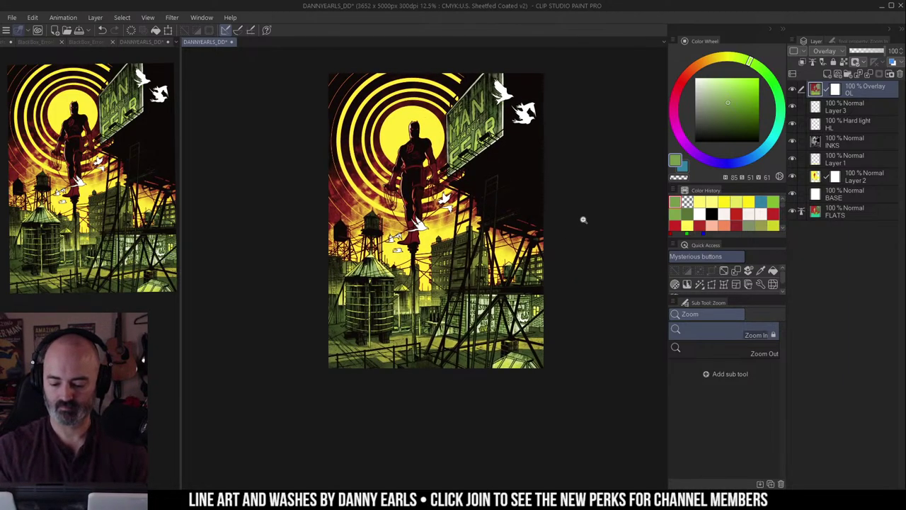
drag(581, 218, 564, 235)
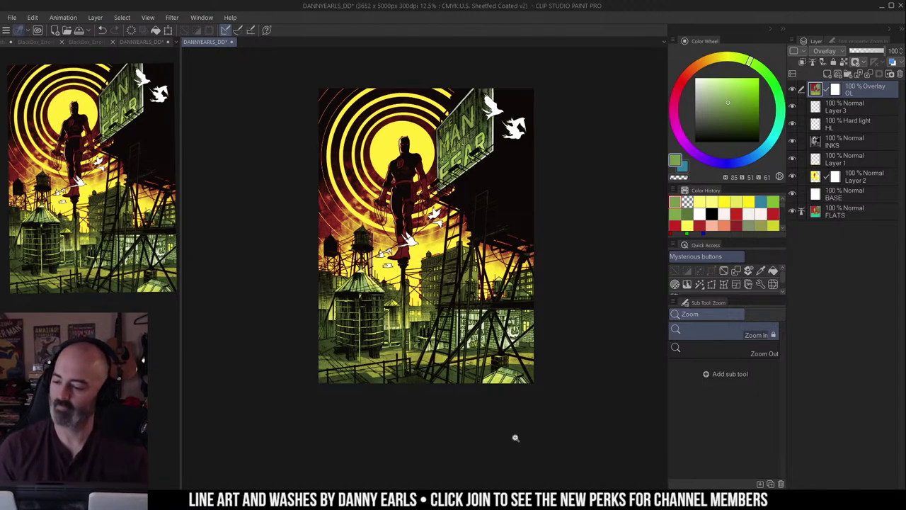
ctrl+click(820, 172)
key(m)
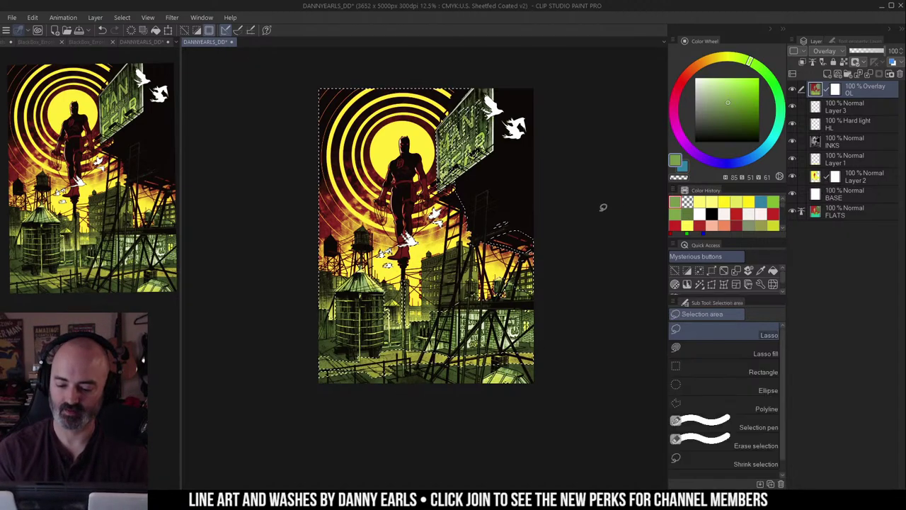
key(ctrl+d)
key(w)
click(408, 175)
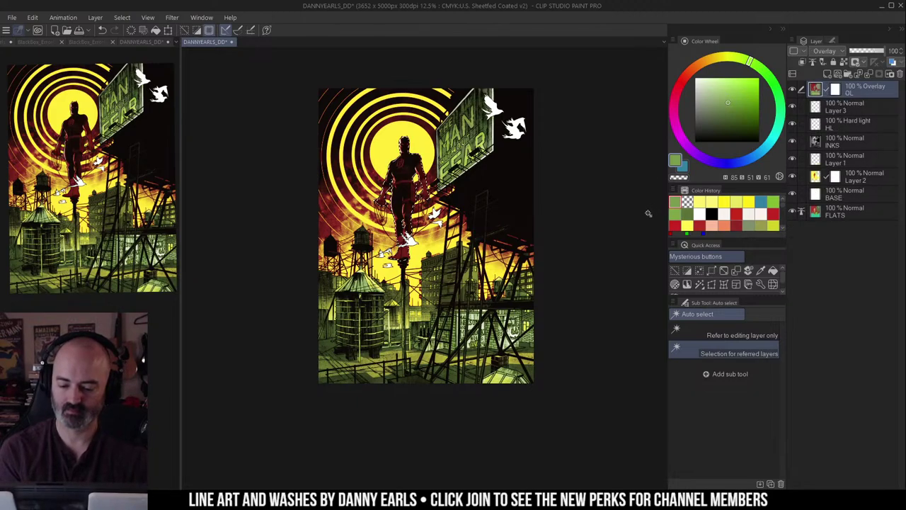
key(ctrl+d)
key(slash)
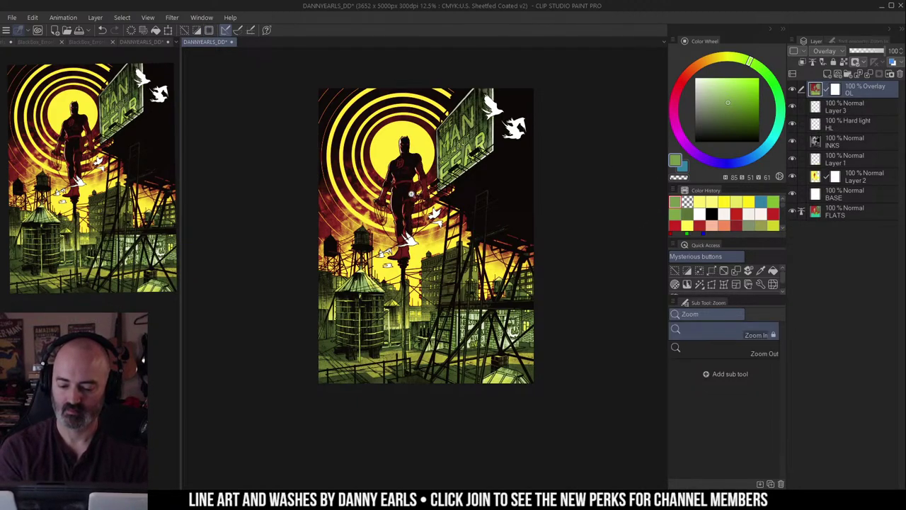
Step: Check Layer 2 by itself and create a new Overlay layer named OL above Layer 1
click(410, 196)
alt+click(794, 175)
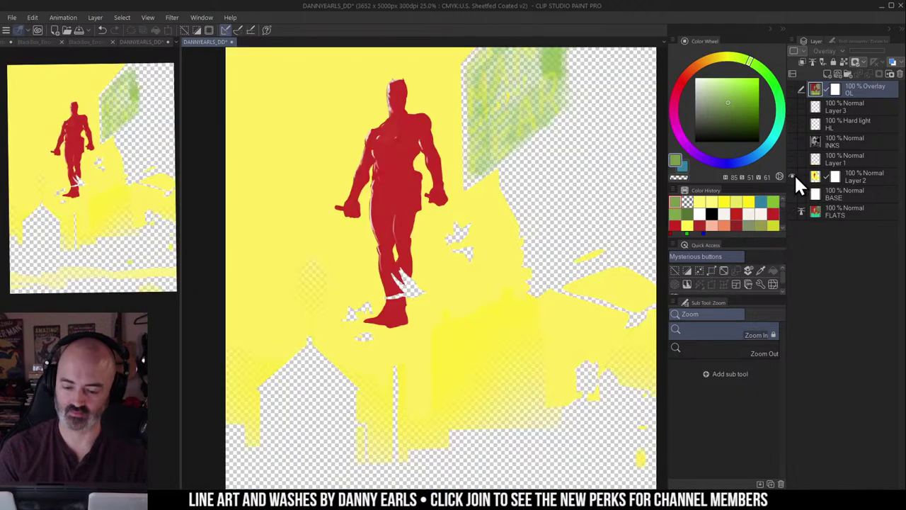
alt+click(794, 175)
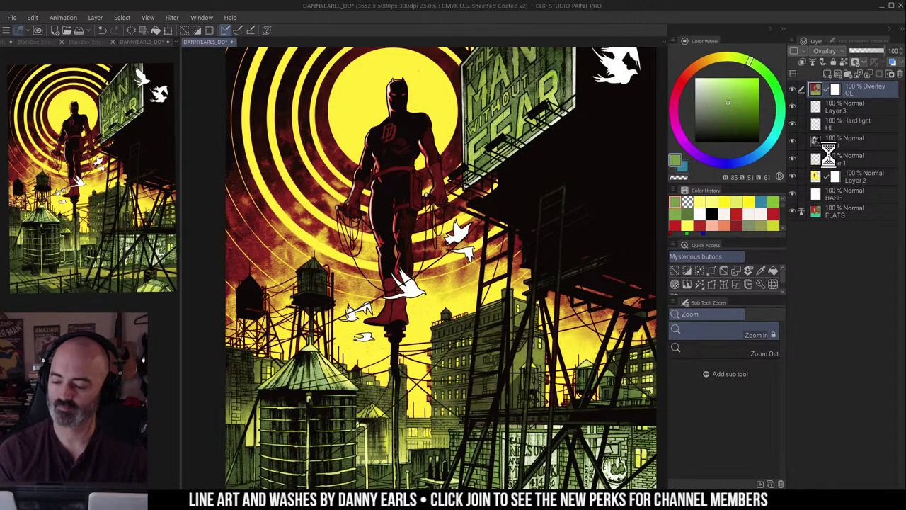
click(831, 160)
key(ctrl+shift+n)
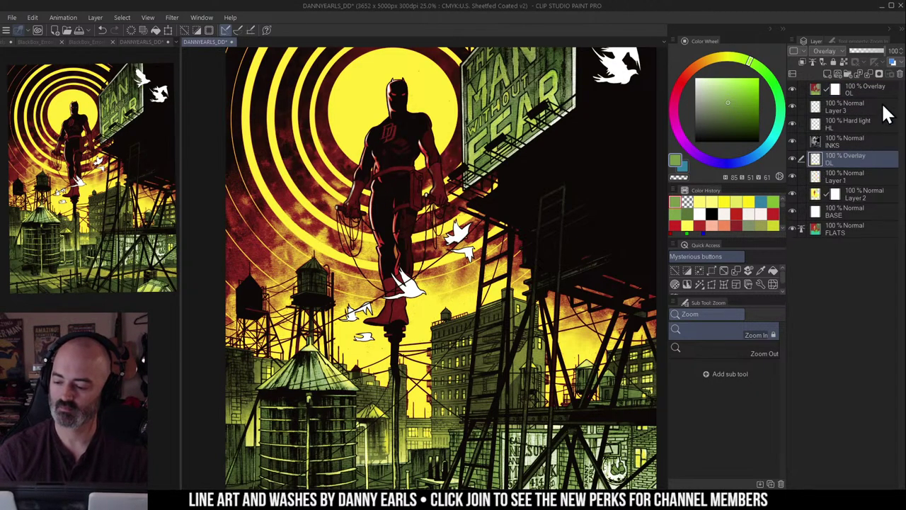
Step: Pick a bright yellow and brush it over the figure's head and upper arm on the new OL layer
click(725, 57)
click(736, 79)
click(417, 172)
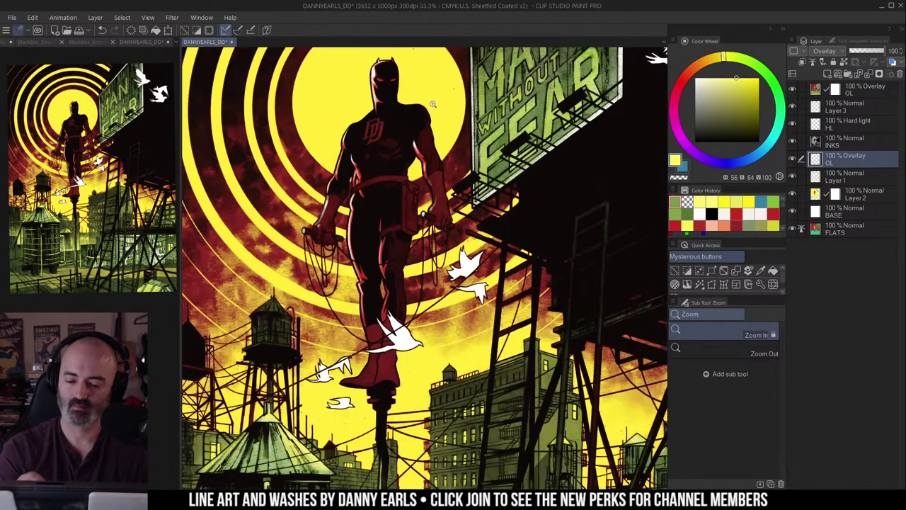
key(b)
drag(388, 185, 395, 160)
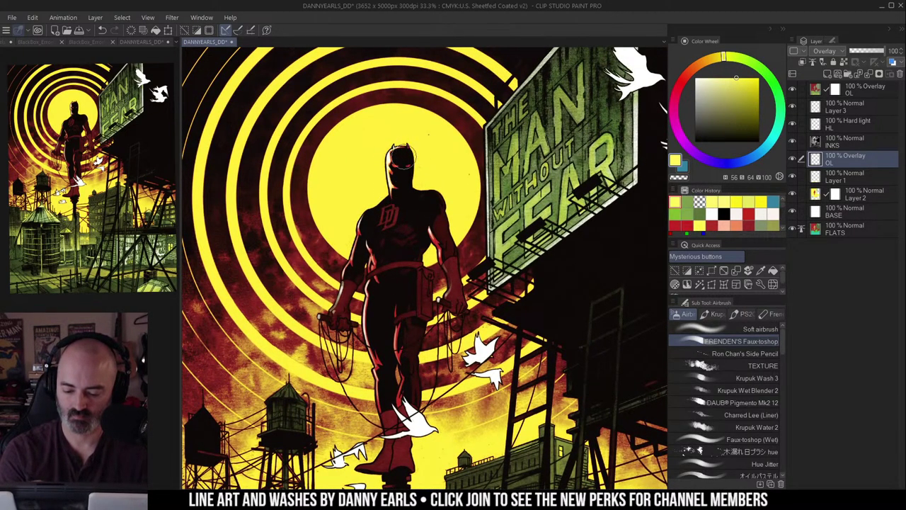
mouse_move(370, 228)
mouse_down()
mouse_move(382, 161)
mouse_move(362, 225)
mouse_up()
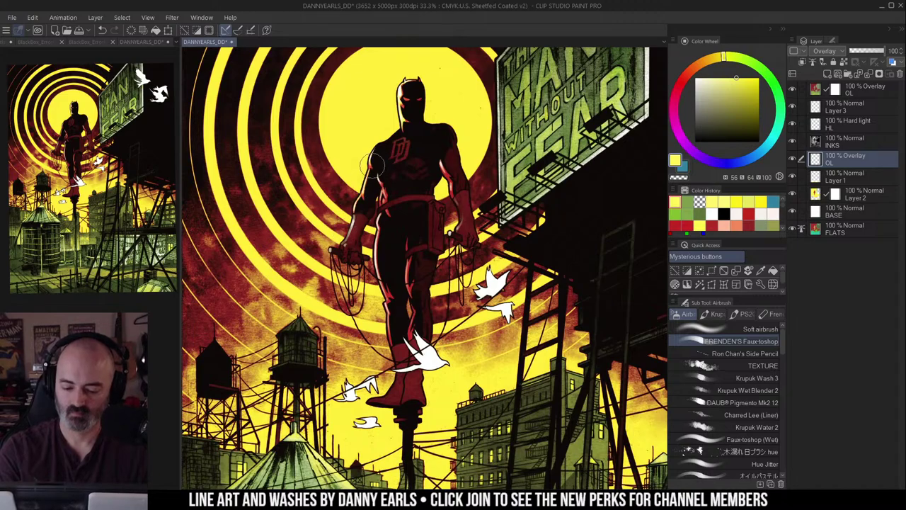
Step: Brush yellow along the figure's torso and leg, and over the opposite shoulder and arm, on the lower OL layer
drag(383, 155, 381, 229)
drag(384, 216, 383, 172)
drag(383, 172, 379, 246)
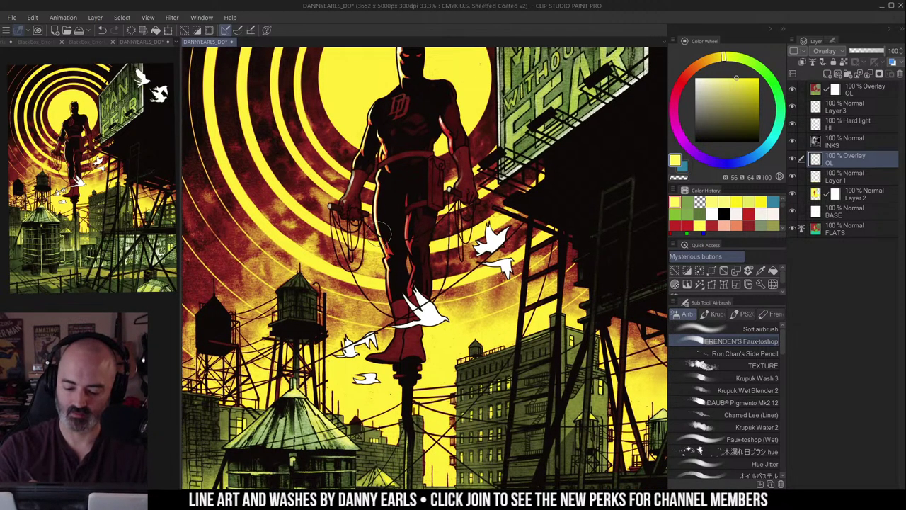
drag(441, 117, 451, 160)
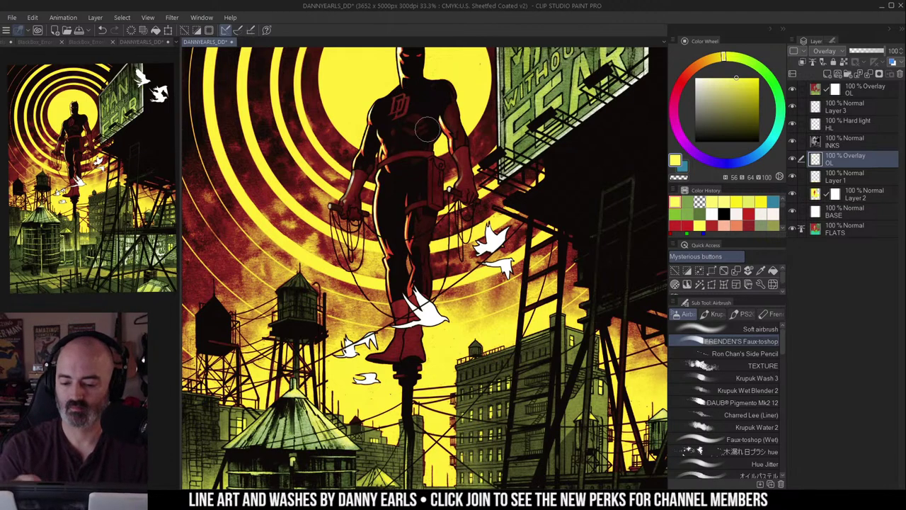
drag(450, 85, 432, 122)
alt+click(472, 146)
drag(519, 178, 462, 218)
scroll(476, 206, down, 2)
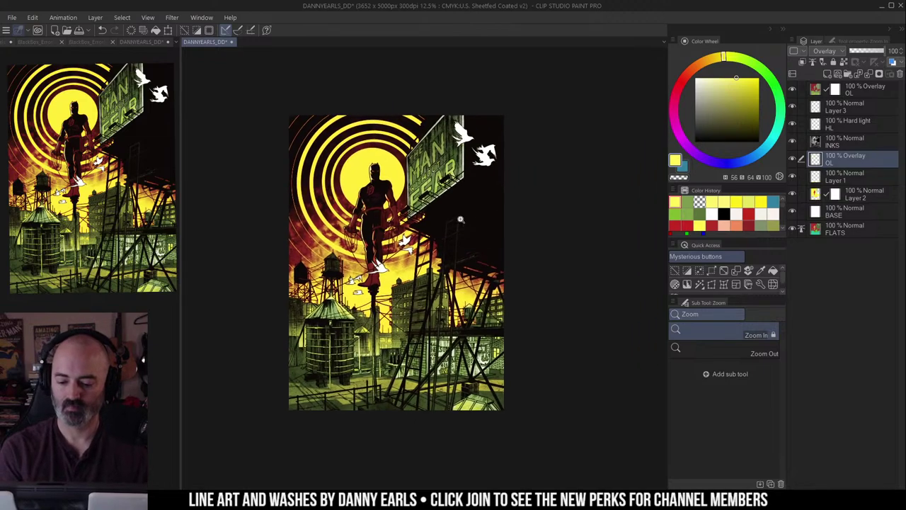
drag(535, 238, 555, 241)
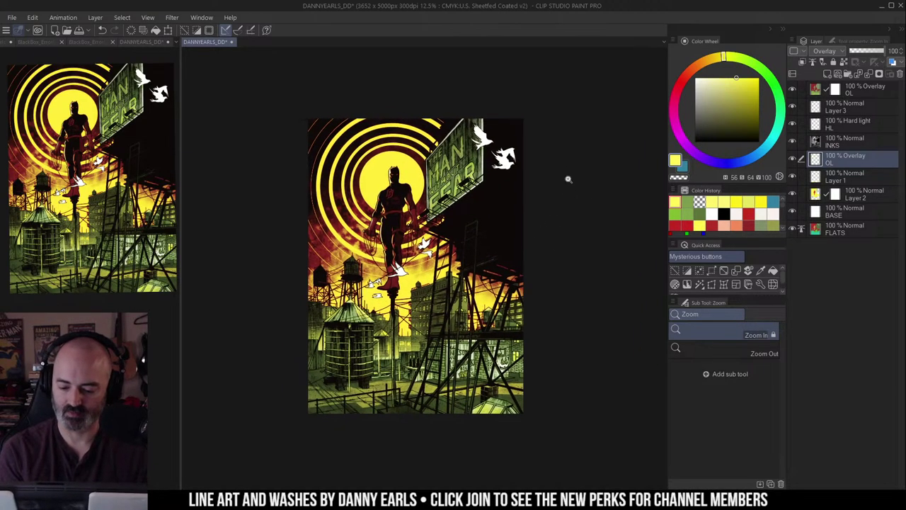
scroll(408, 273, up, 2)
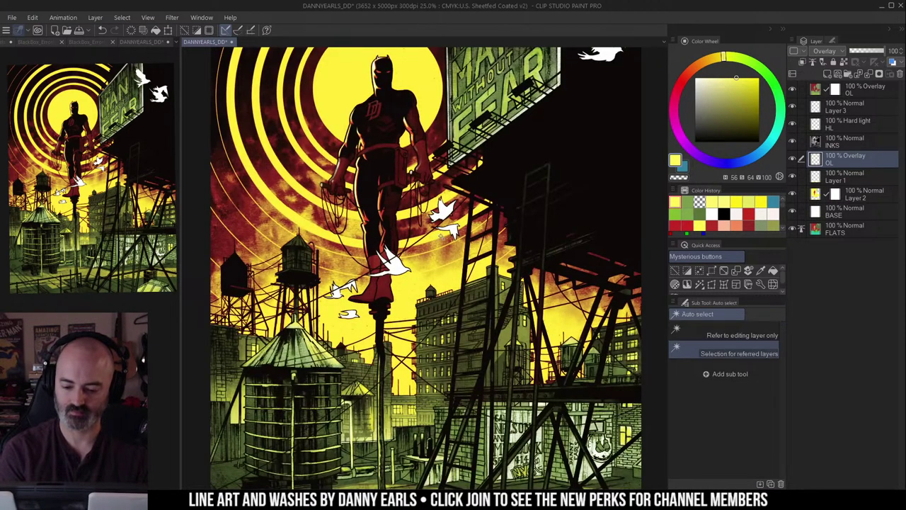
scroll(493, 188, down, 2)
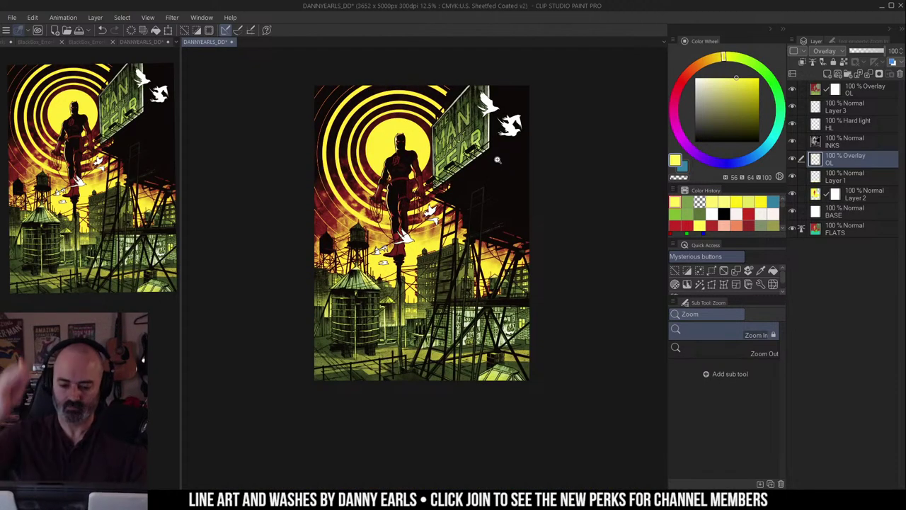
key(w)
click(497, 160)
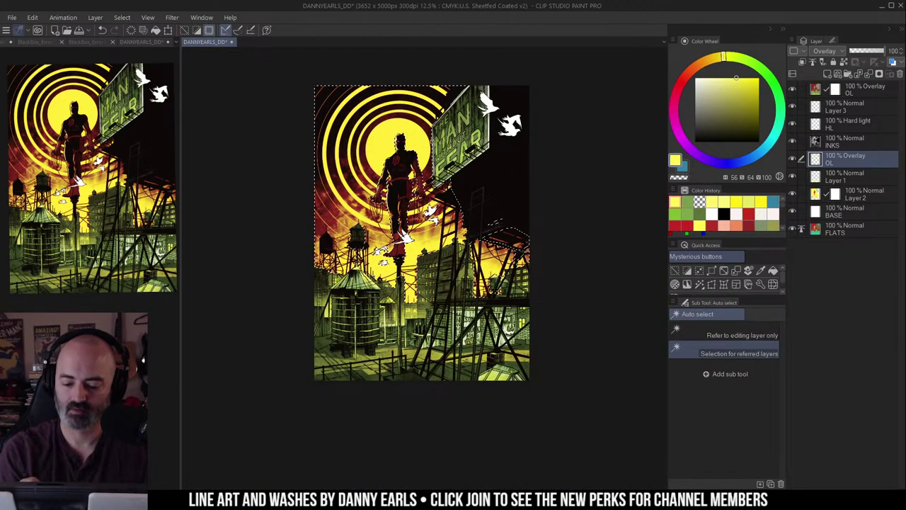
key(F2)
key(ctrl+z)
key(ctrl+d)
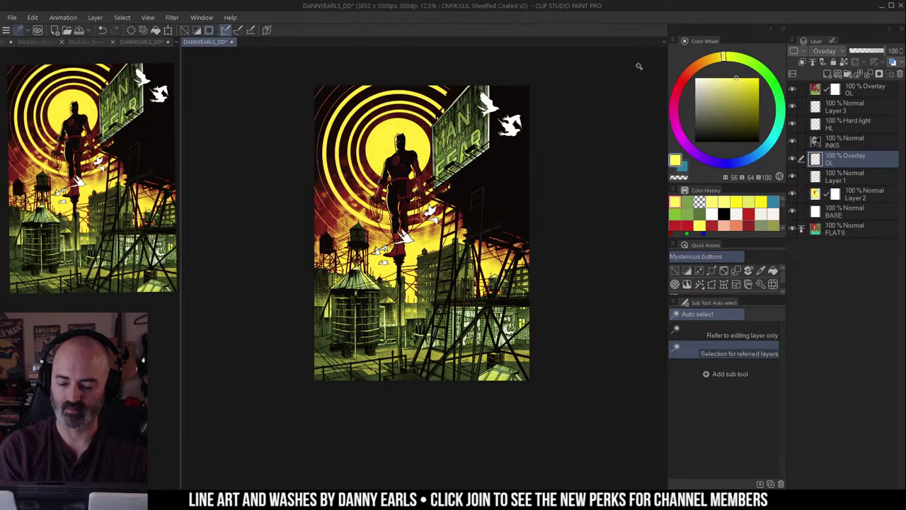
Step: Sample white from a bird and paint a white glow over the sun behind the figure on Layer 1 with the Soft airbrush
key(b)
alt+click(491, 105)
click(770, 327)
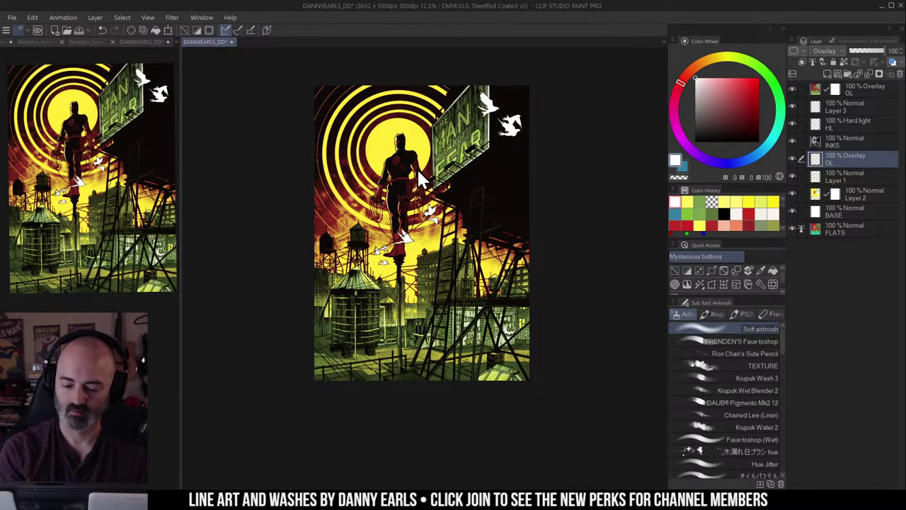
drag(398, 144, 405, 156)
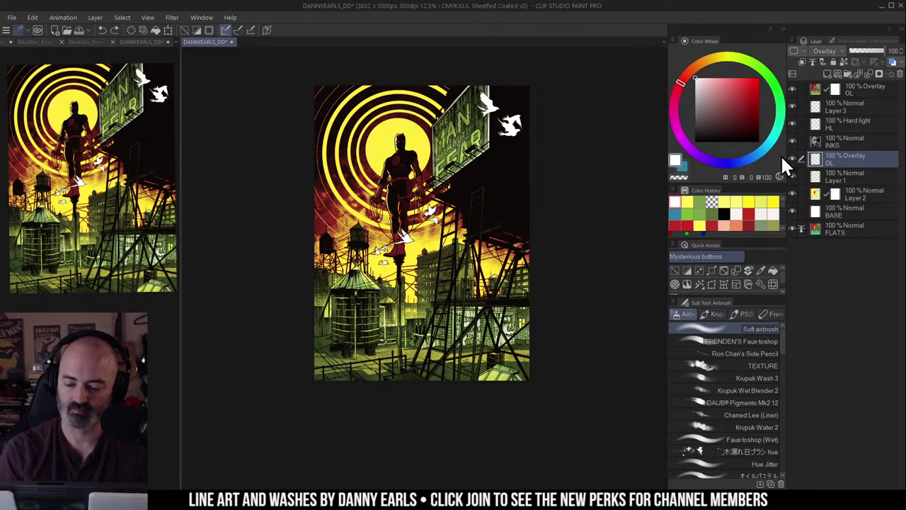
alt+click(794, 87)
alt+click(796, 90)
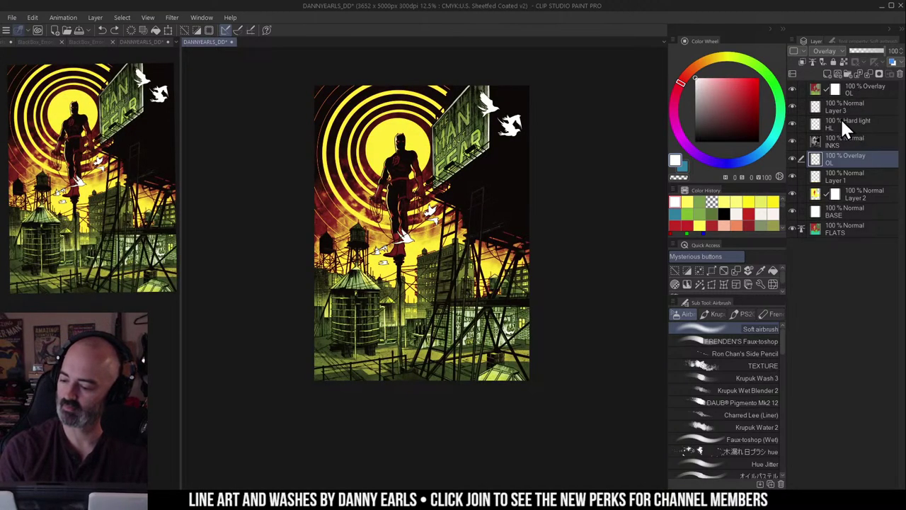
click(821, 181)
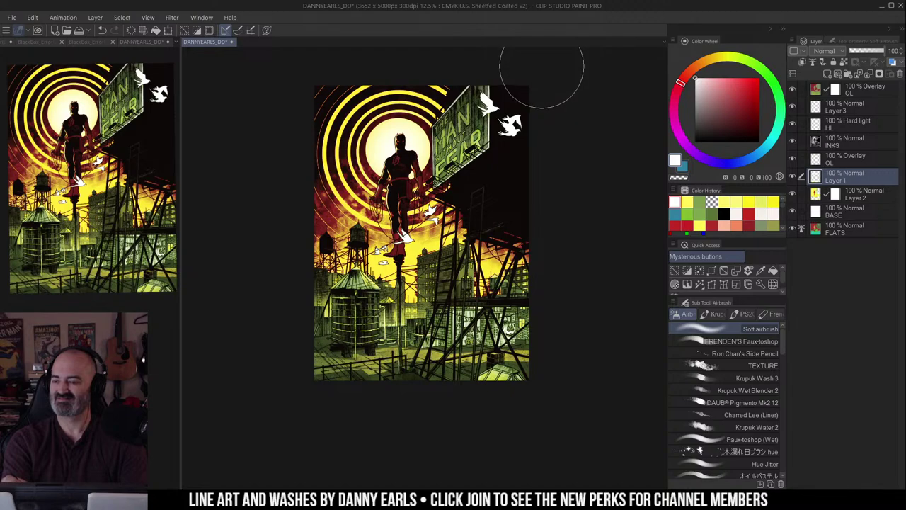
Step: Undo the white glow painted over the sun on Layer 1 and return to the Lasso selection tool
key(ctrl+z)
key(ctrl+z)
key(q)
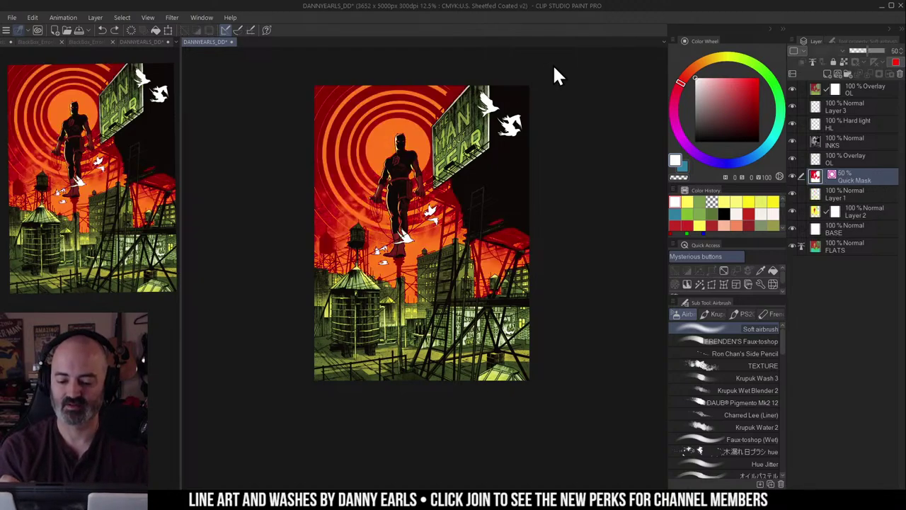
key(q)
key(m)
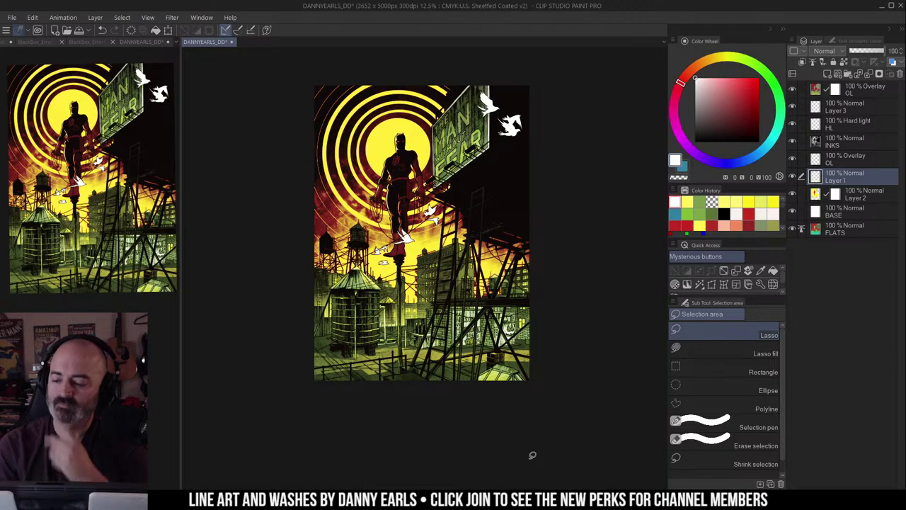
Step: Compare the artwork with the topmost OL overlay layer hidden and shown
click(793, 88)
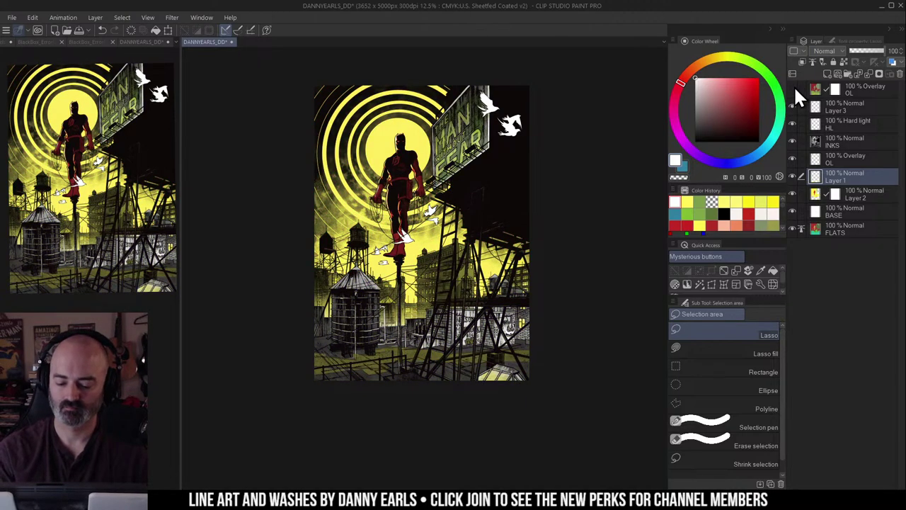
click(794, 86)
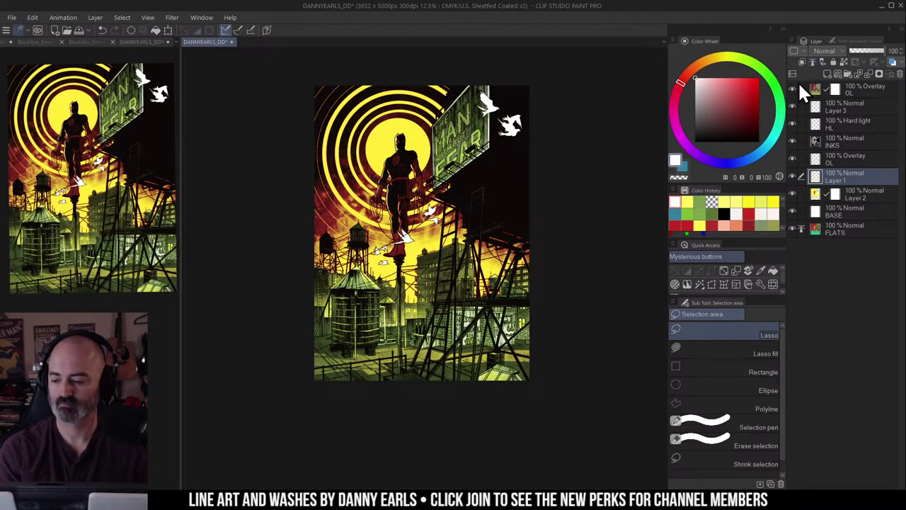
click(793, 85)
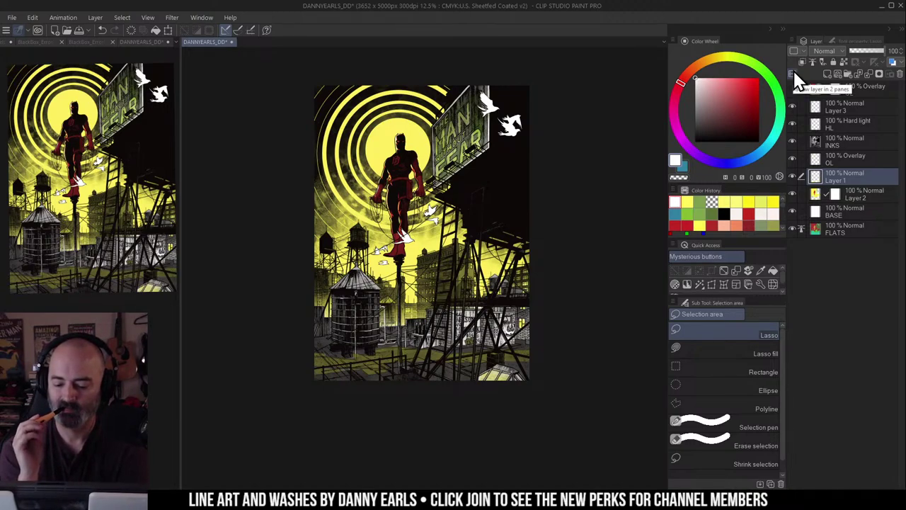
click(792, 87)
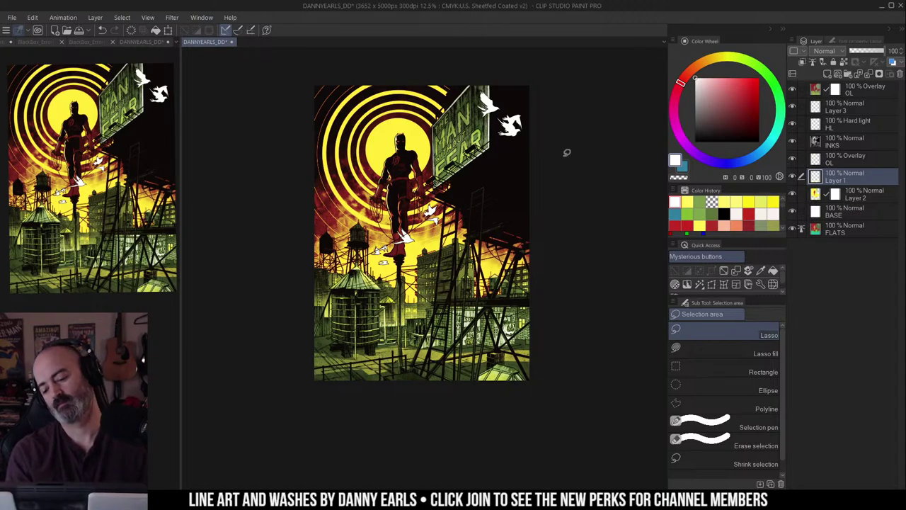
Step: Auto-select the sky area and raise Layer 2's luminosity to 27 within it
key(w)
click(417, 260)
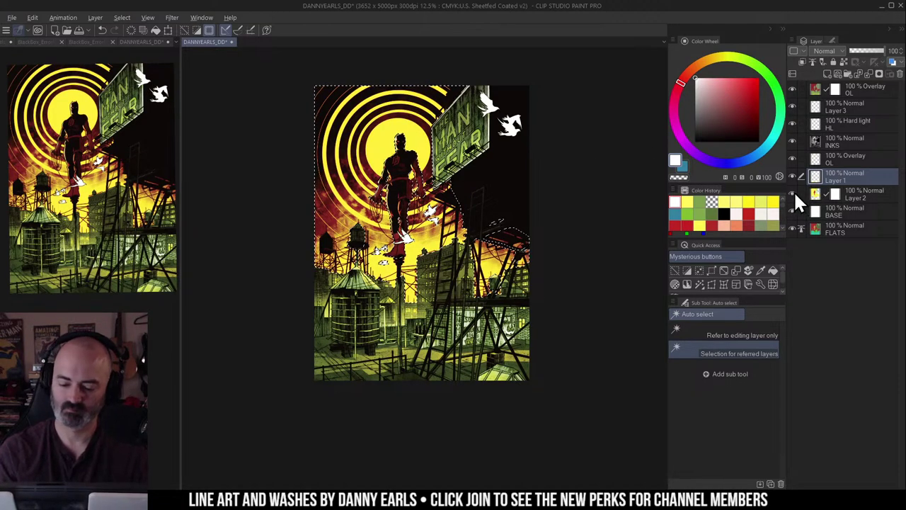
alt+click(793, 192)
alt+click(793, 193)
click(822, 197)
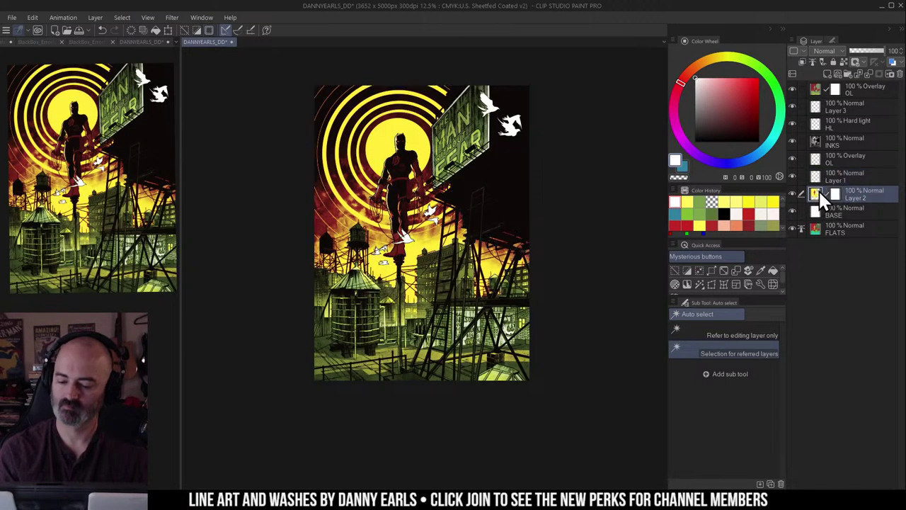
key(ctrl+u)
click(725, 184)
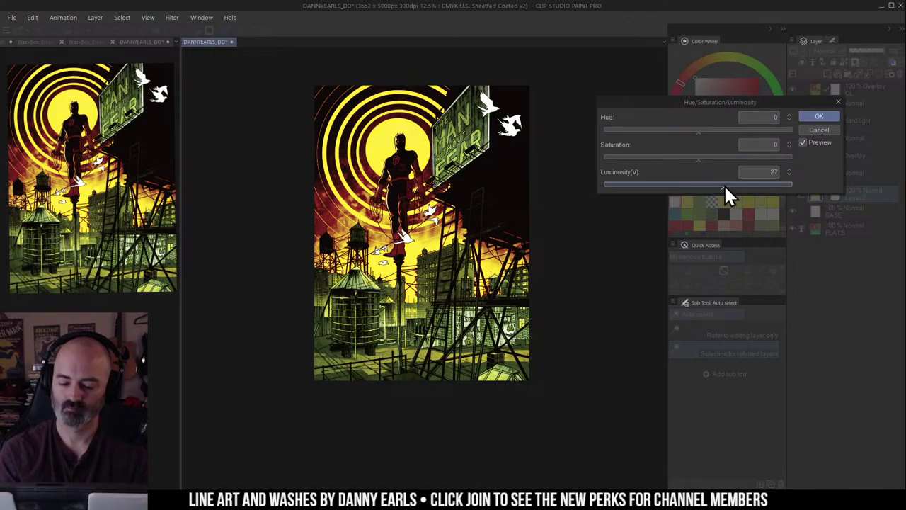
click(818, 116)
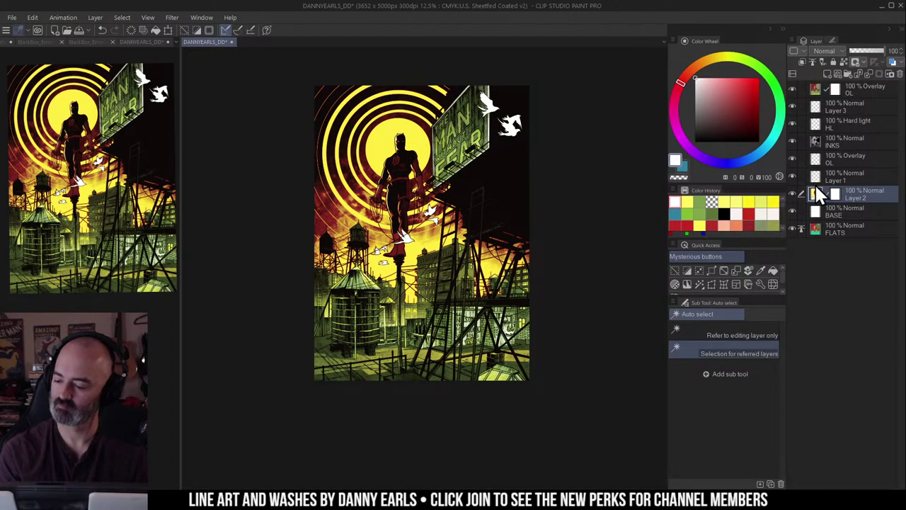
Step: Check the topmost OL overlay layer's effect and raise its luminosity to 37 within the selected sky
click(793, 88)
click(793, 88)
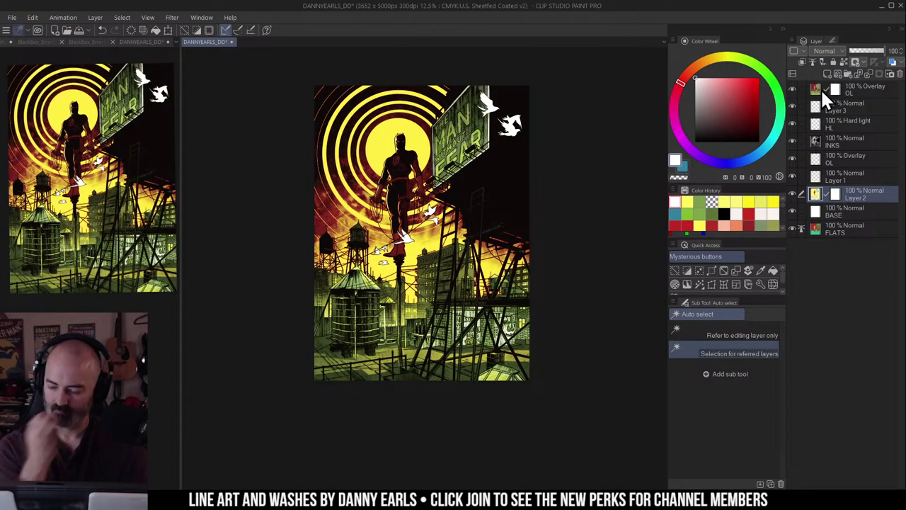
click(821, 88)
key(ctrl+u)
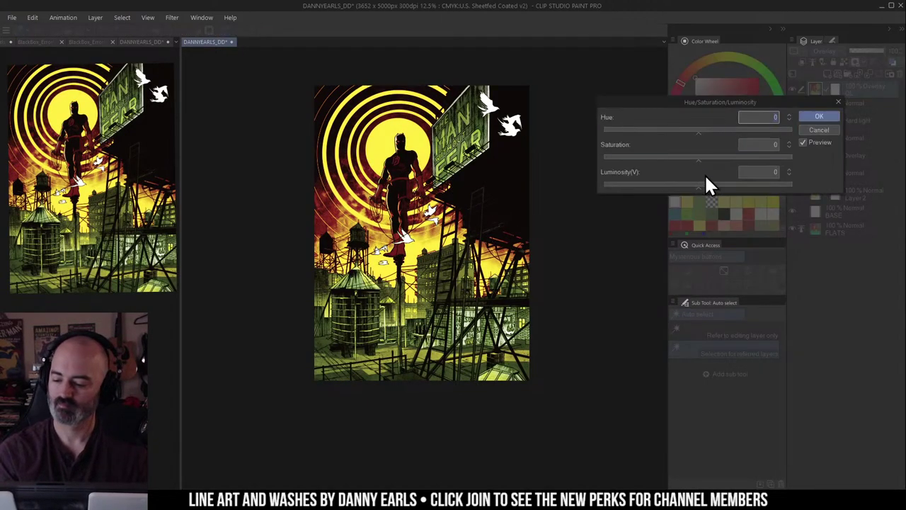
click(727, 186)
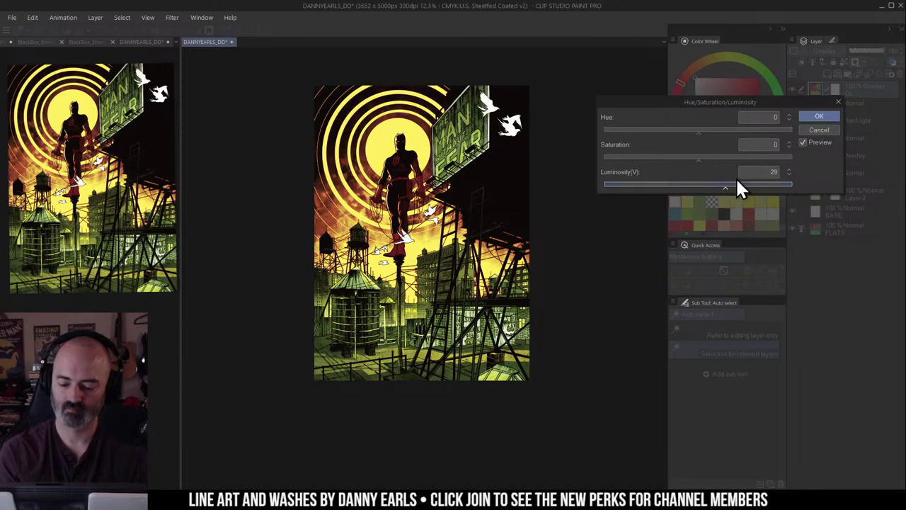
drag(732, 185, 737, 187)
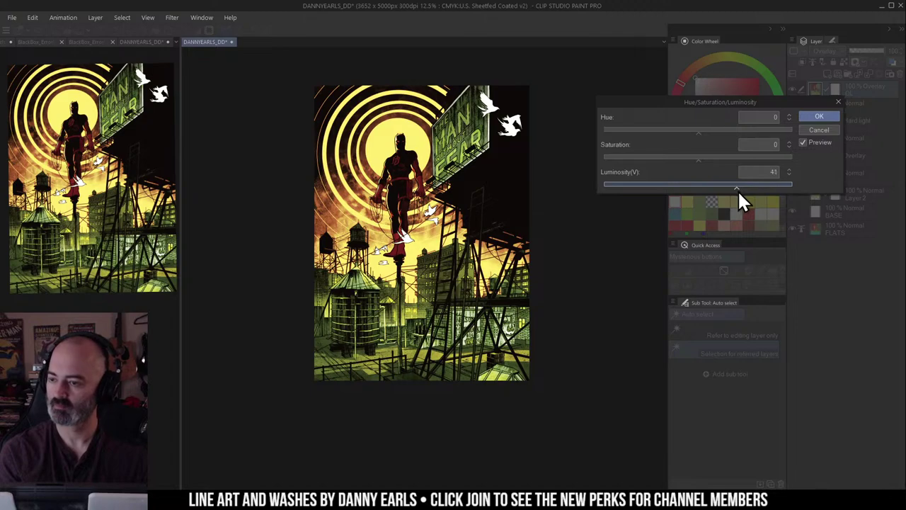
click(744, 190)
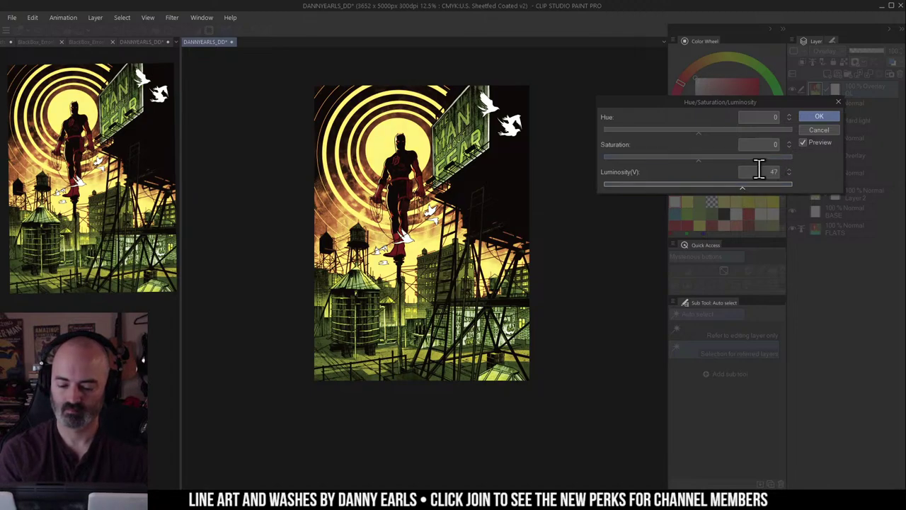
drag(741, 188, 739, 194)
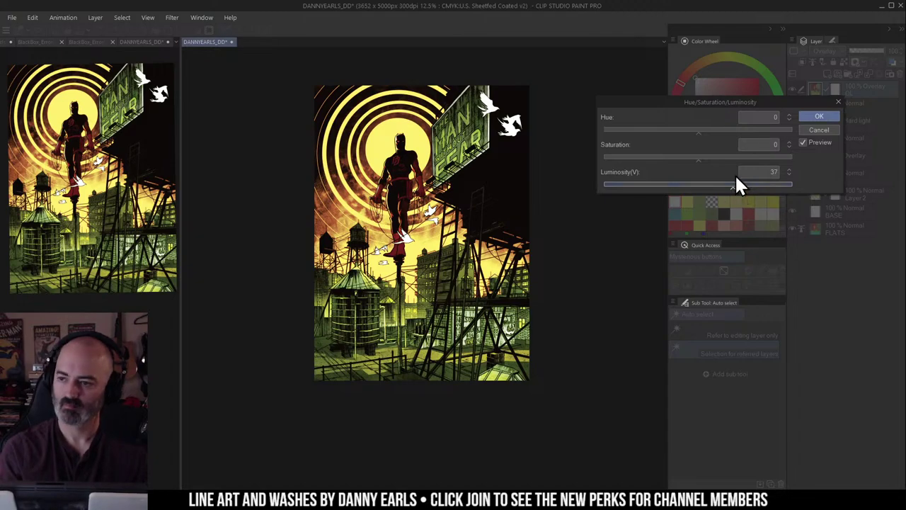
click(819, 116)
Step: Set the topmost OL layer's saturation to -4 for the selected sky and clear the selection
mouse_move(571, 197)
mouse_down()
mouse_move(550, 212)
mouse_move(559, 205)
mouse_up()
key(ctrl+d)
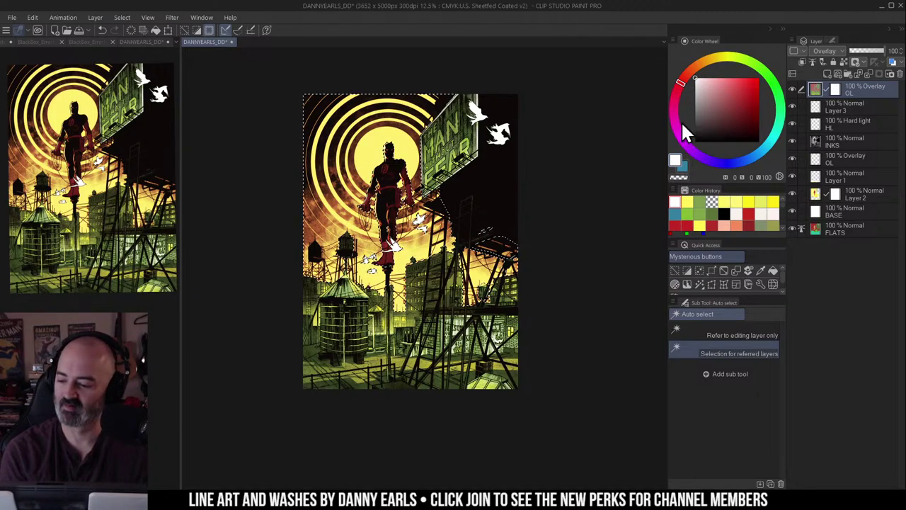
key(ctrl+u)
click(655, 158)
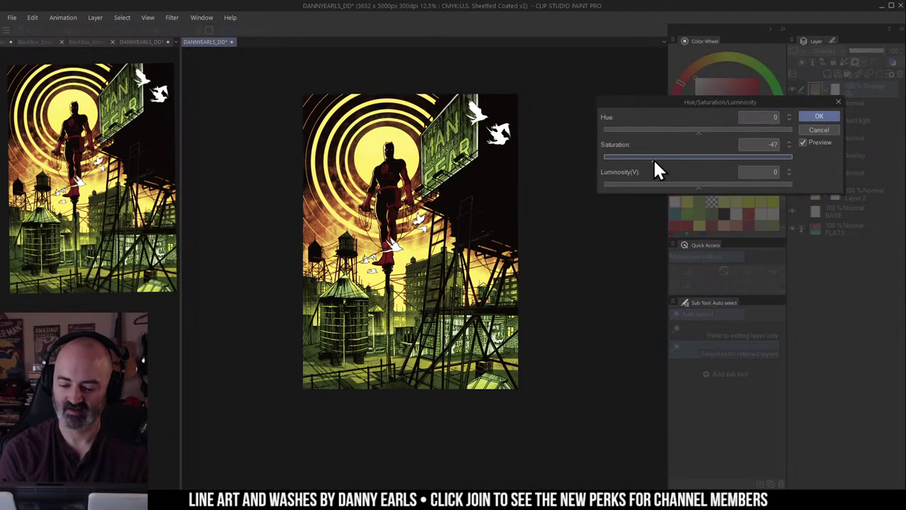
drag(654, 160, 642, 163)
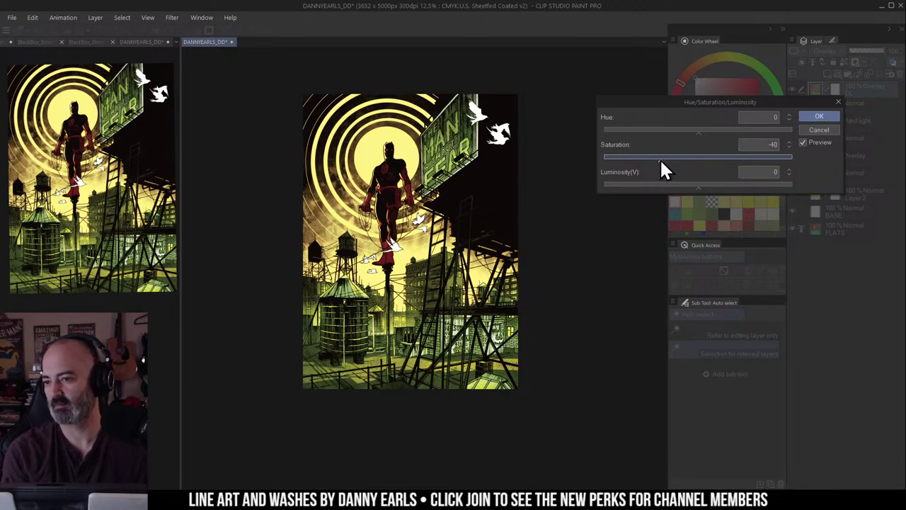
drag(659, 160, 694, 160)
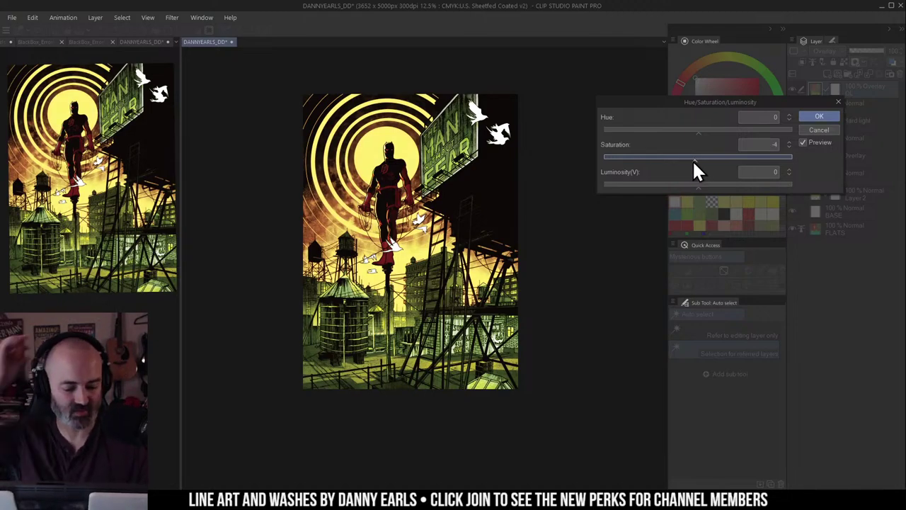
click(824, 116)
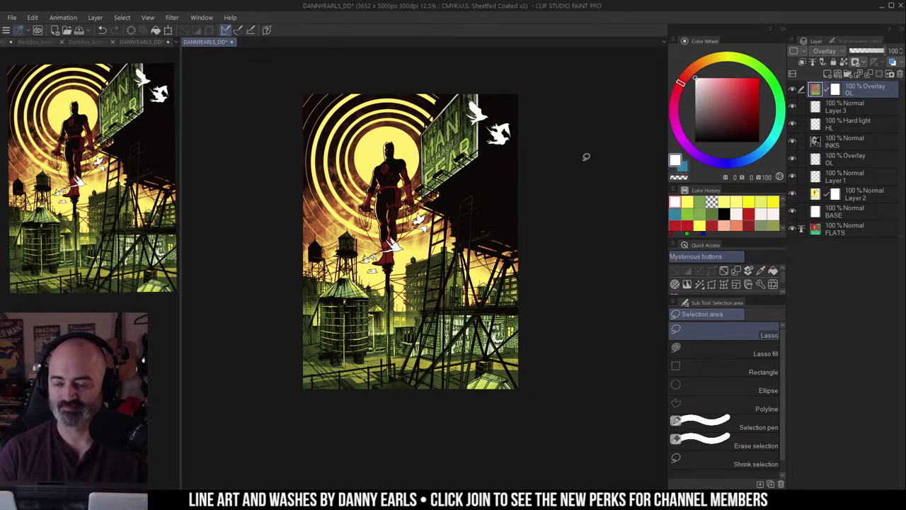
Step: Show DANNYEARLS_DD_v1.jpg in a widened pane beside the colored cover and enlarge it for comparison
drag(504, 221, 539, 222)
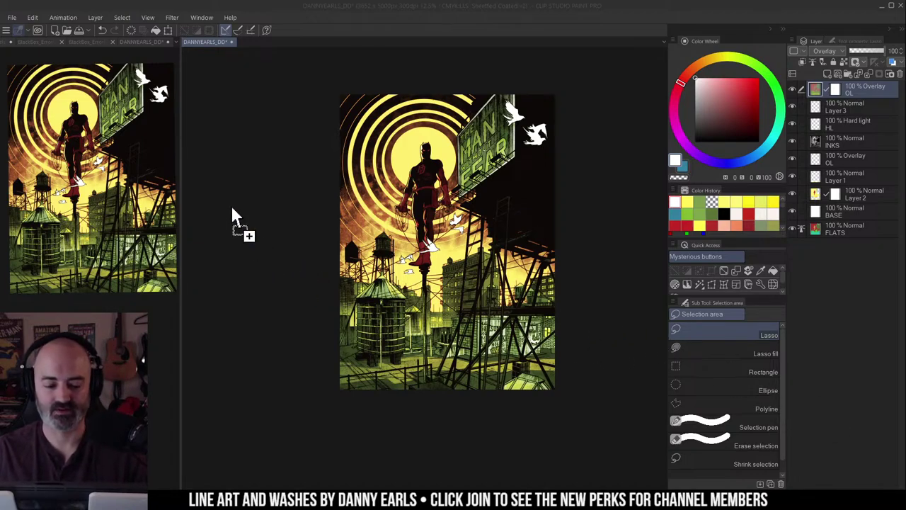
click(142, 42)
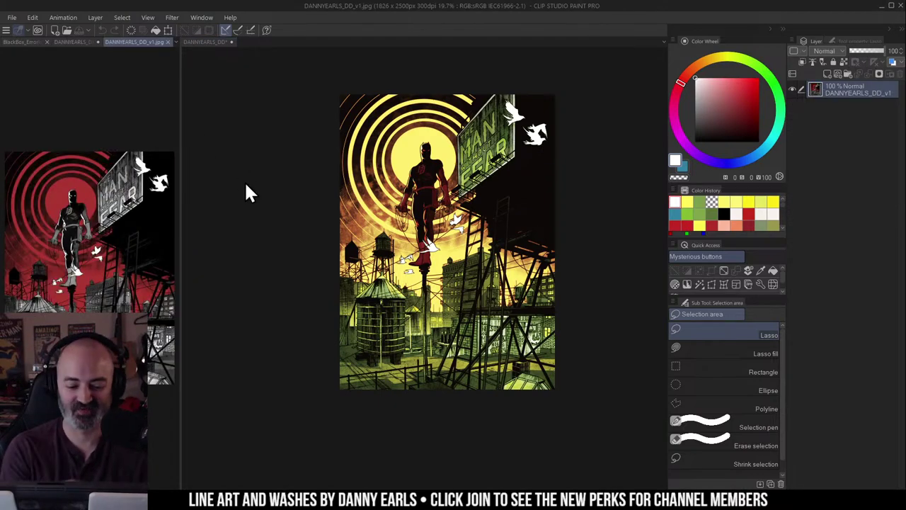
drag(180, 105, 331, 92)
key(x)
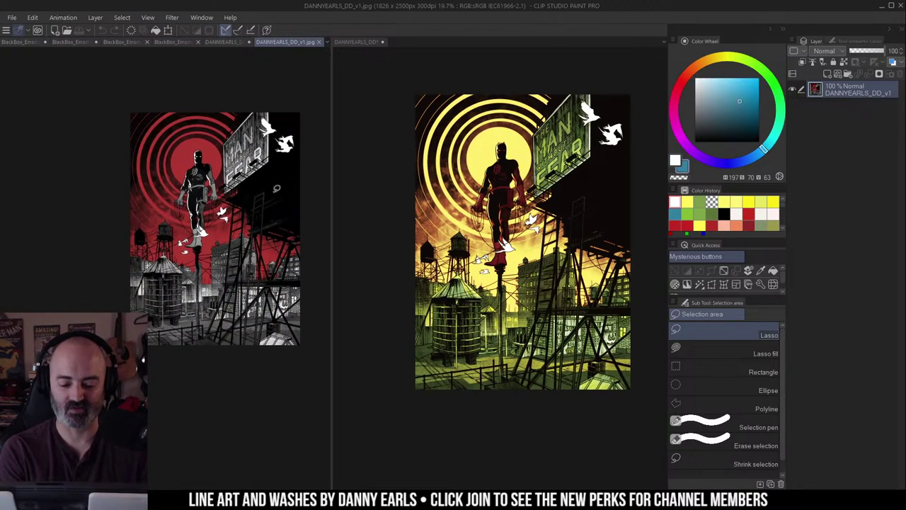
ctrl+click(272, 196)
mouse_move(282, 193)
mouse_down()
mouse_move(272, 222)
mouse_move(274, 205)
mouse_up()
ctrl+click(273, 207)
Step: Enlarge the colored cover and fit the red reference version to its pane to compare both at similar size
click(573, 199)
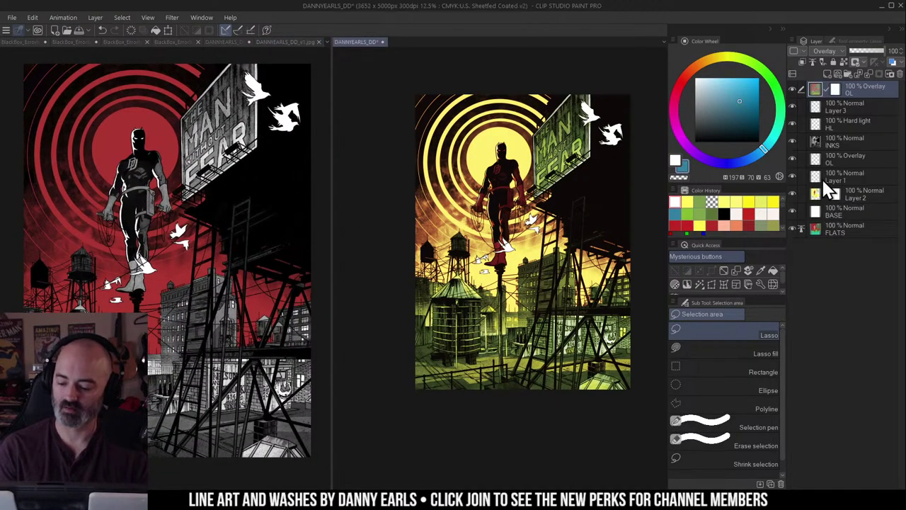
ctrl+click(572, 232)
ctrl+click(572, 232)
key(m)
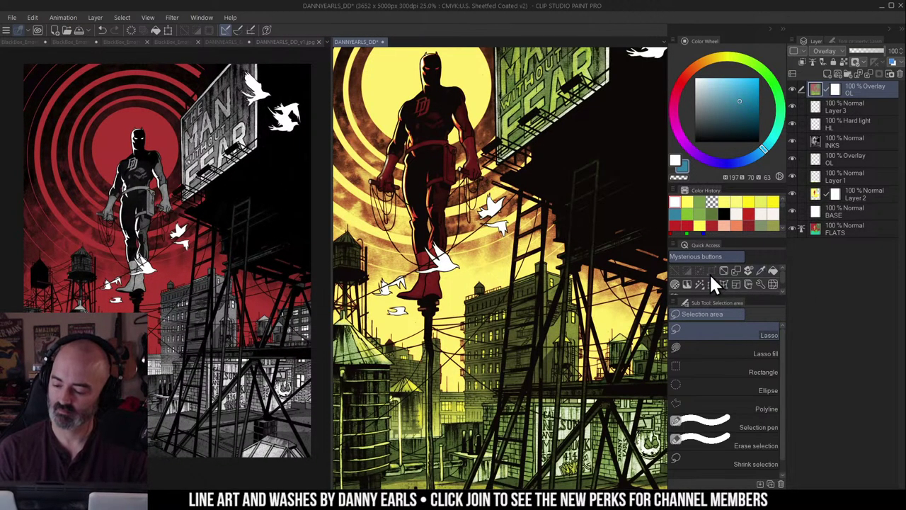
scroll(616, 226, down, 3)
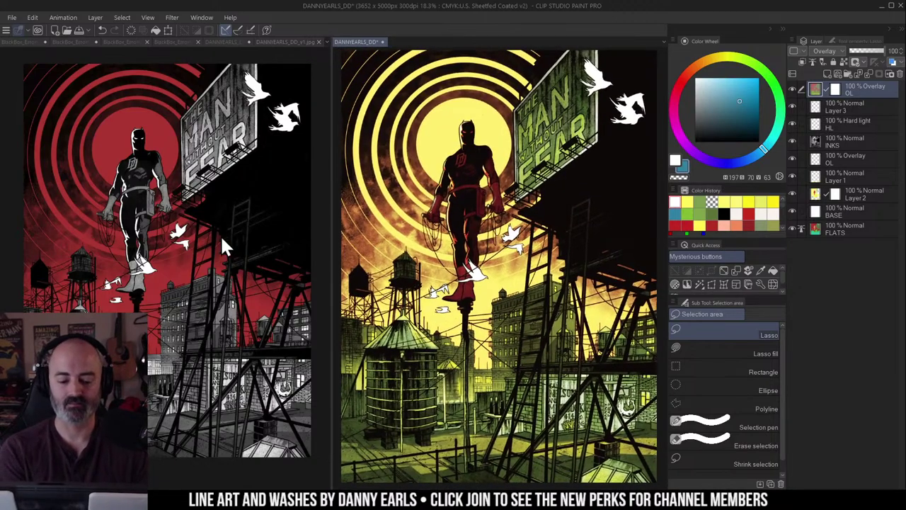
click(233, 242)
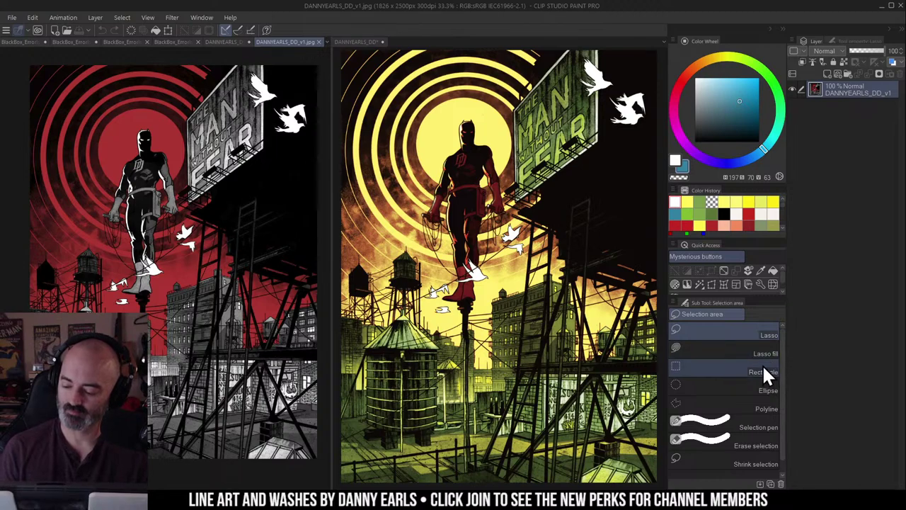
click(724, 271)
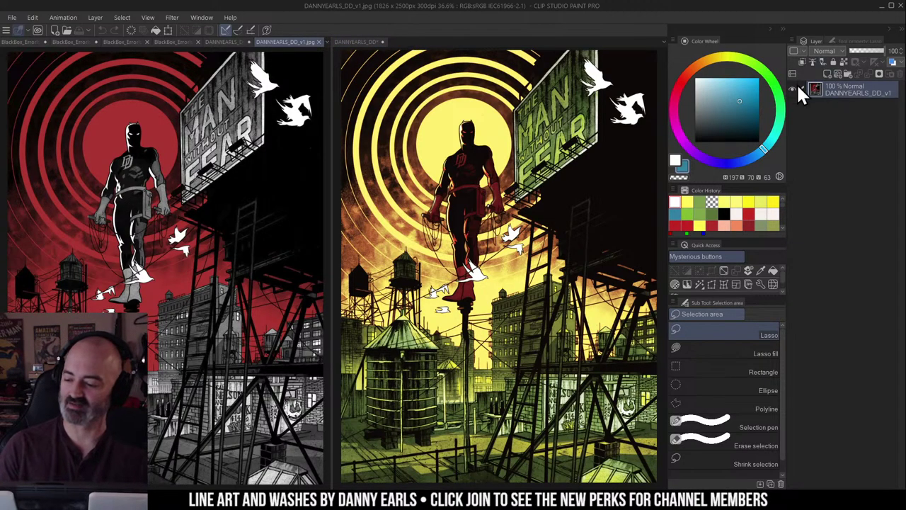
Step: Hide every layer of the colored cover except INKS and BASE to show the black-and-white line art and washes
click(354, 42)
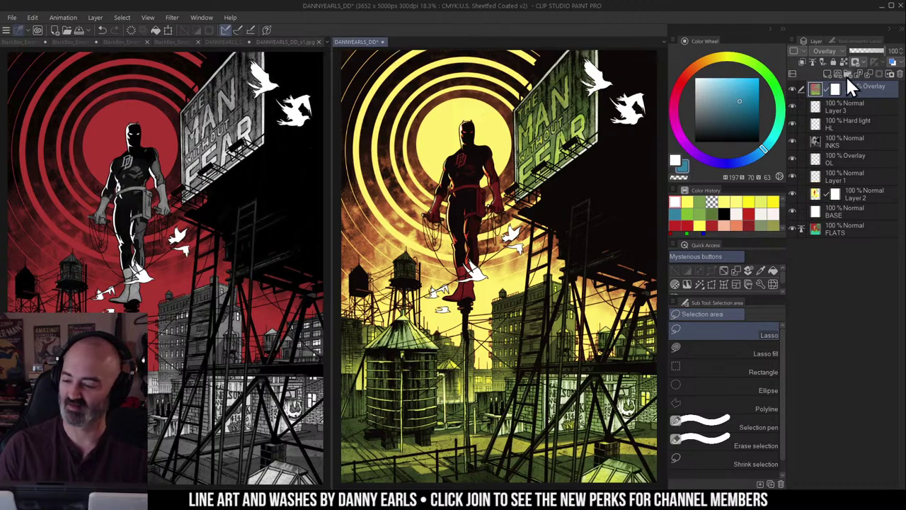
drag(792, 159, 791, 229)
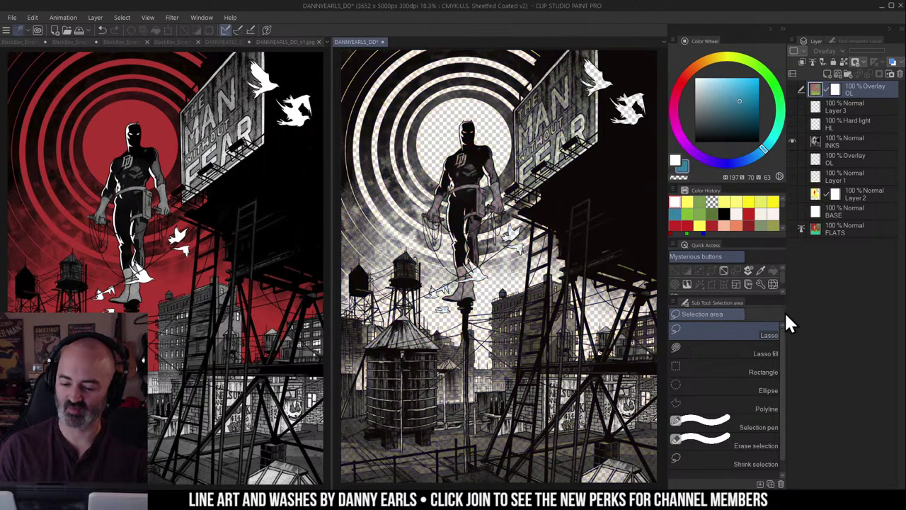
click(792, 211)
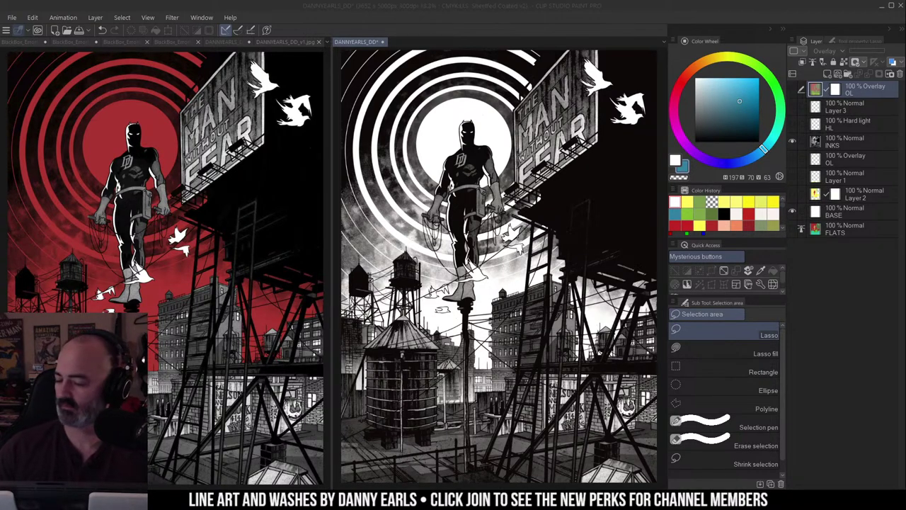
Step: Browse the documents open in the reference pane, from the BlackBox_ErrorIsHuman_09_FLATS page to the DANNYEARLS_DD cover
click(76, 44)
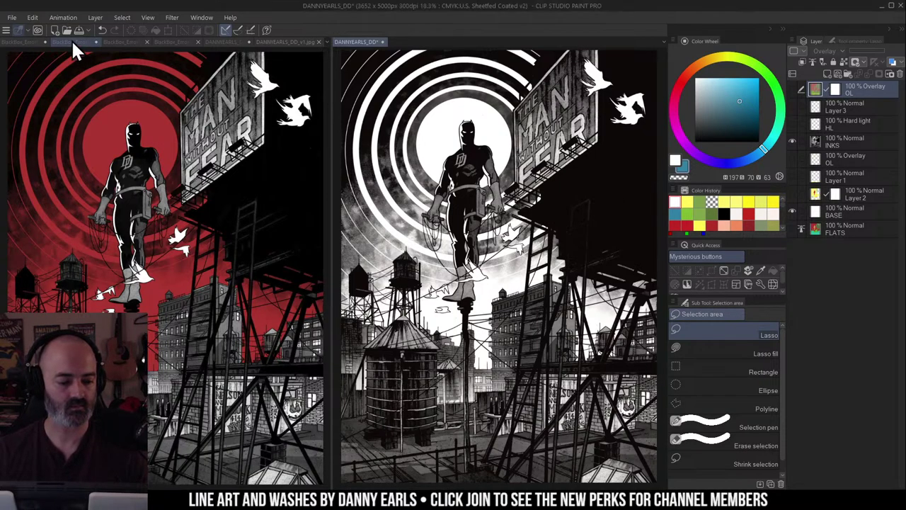
click(175, 42)
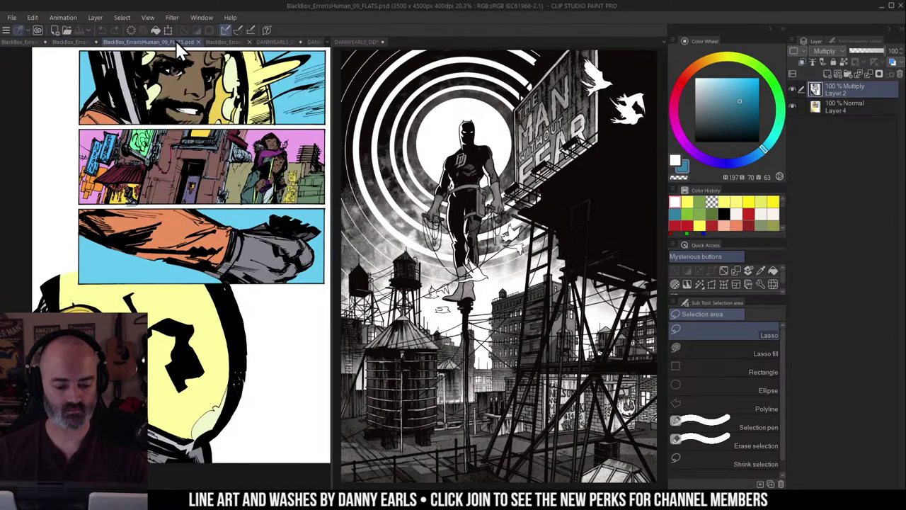
click(210, 42)
click(273, 42)
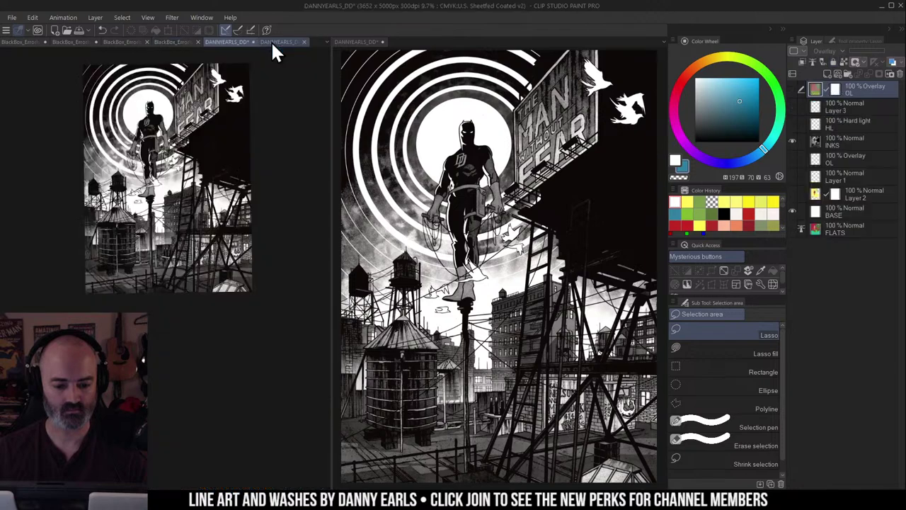
Step: Browse the reference pane from the BlackBox_ErrorIsHuman_08_FLATS page to the BlackBox_ErrorIsHuman_09_FLATS page
click(32, 41)
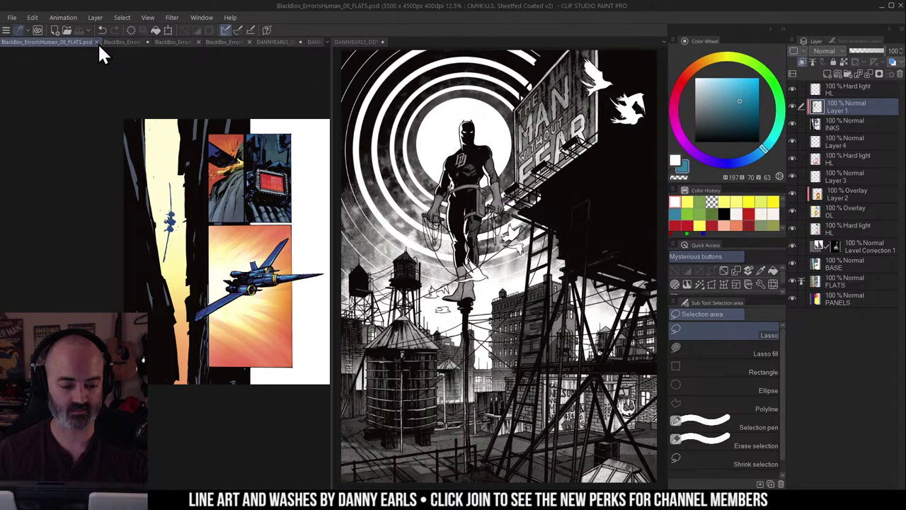
click(124, 43)
click(194, 42)
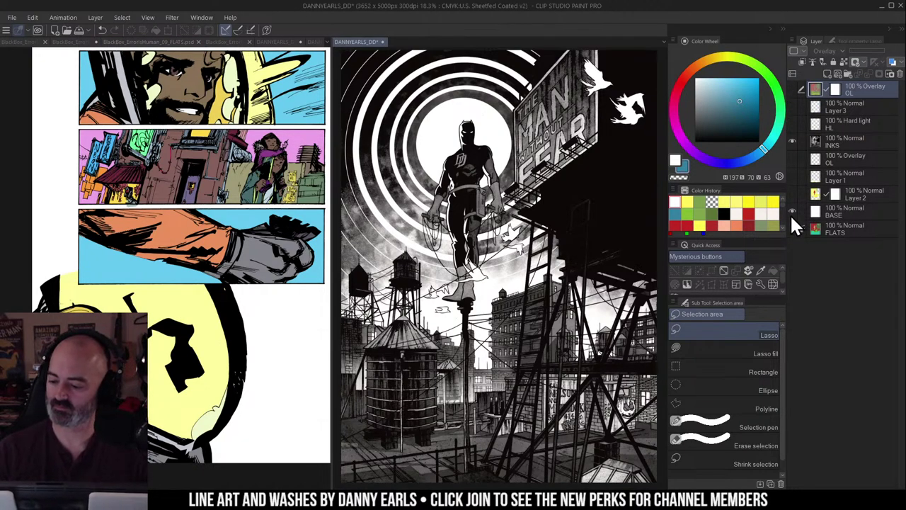
Step: Show all layers of the colored cover again and reduce the view to see the whole page
alt+click(561, 247)
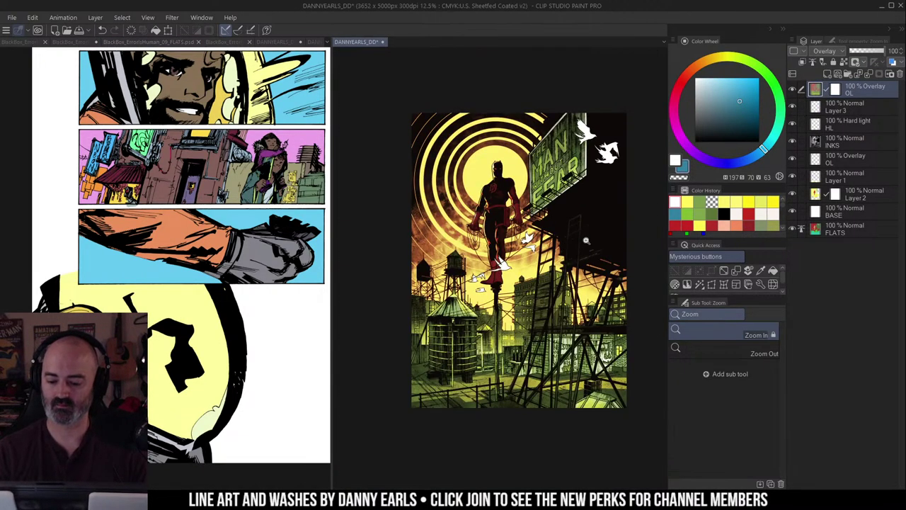
alt+click(584, 270)
click(613, 269)
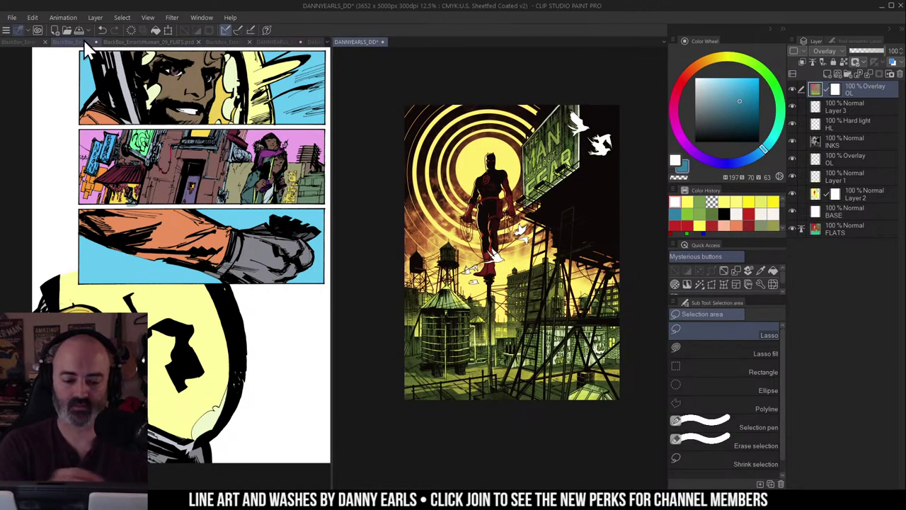
Step: Export the colored cover's timelapse at full length, 1280 px size and original aspect ratio
click(12, 17)
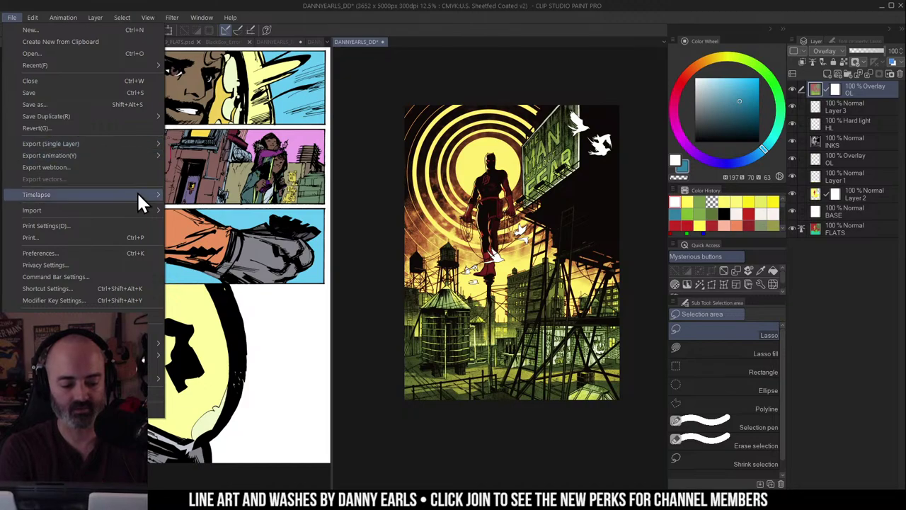
mouse_move(136, 195)
click(213, 210)
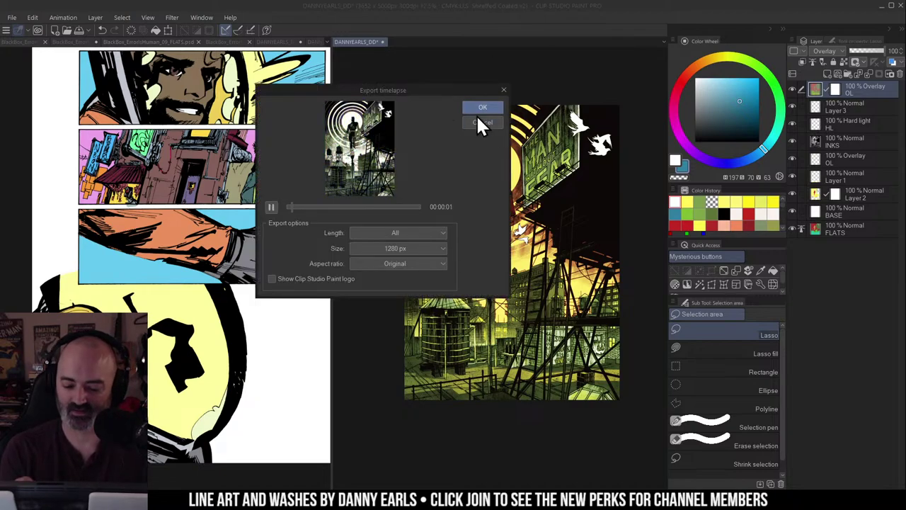
click(483, 107)
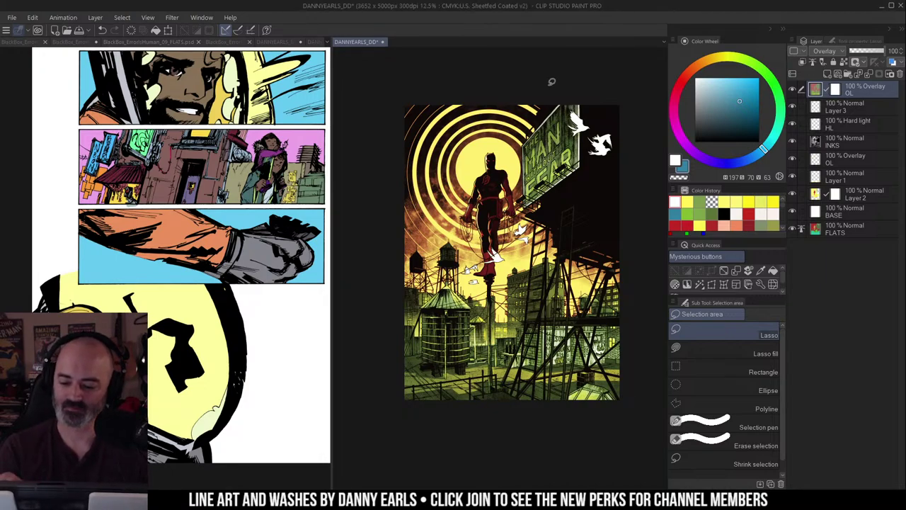
Step: Return to a single document pane, then save and close the DANNYEARLS_DD cover and close DANNYEARLS_DD_v1.jpg
click(383, 41)
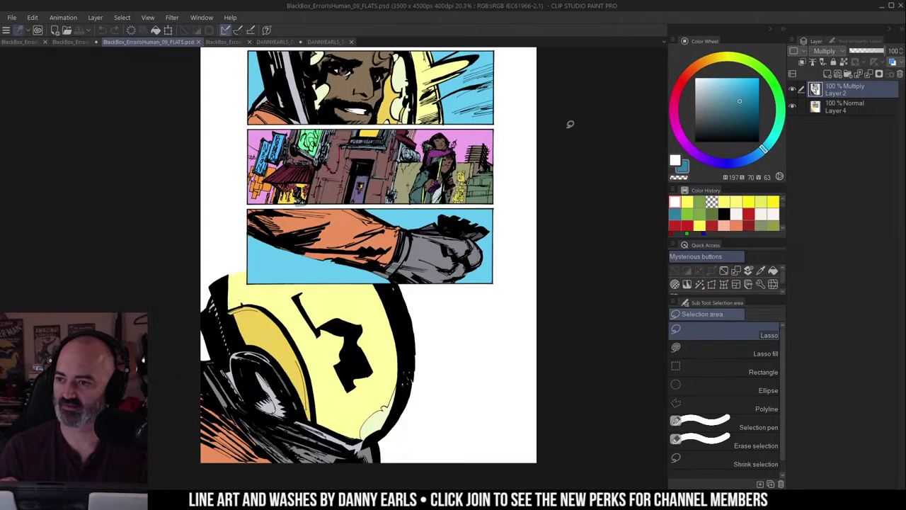
click(331, 41)
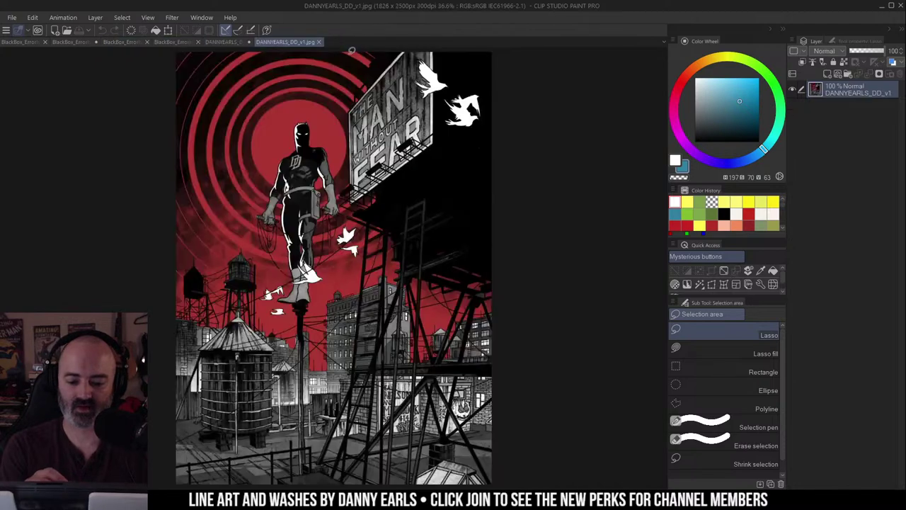
click(225, 42)
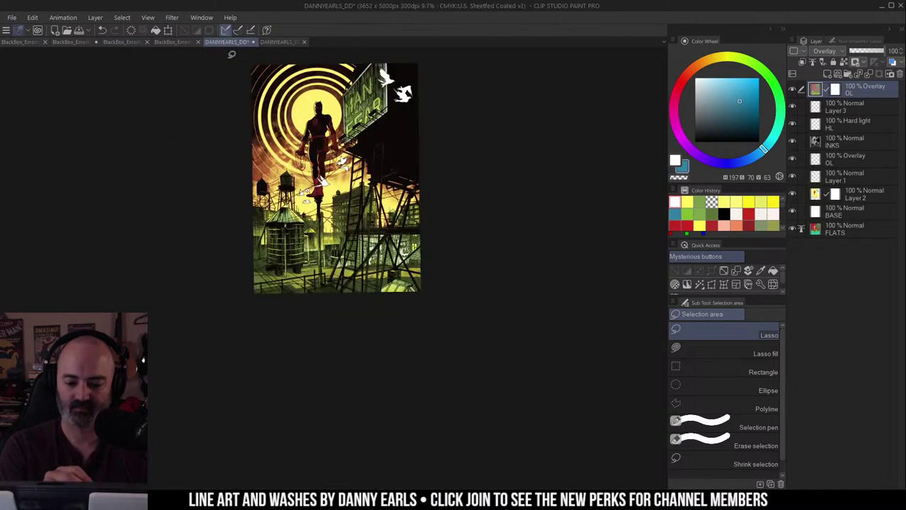
click(252, 42)
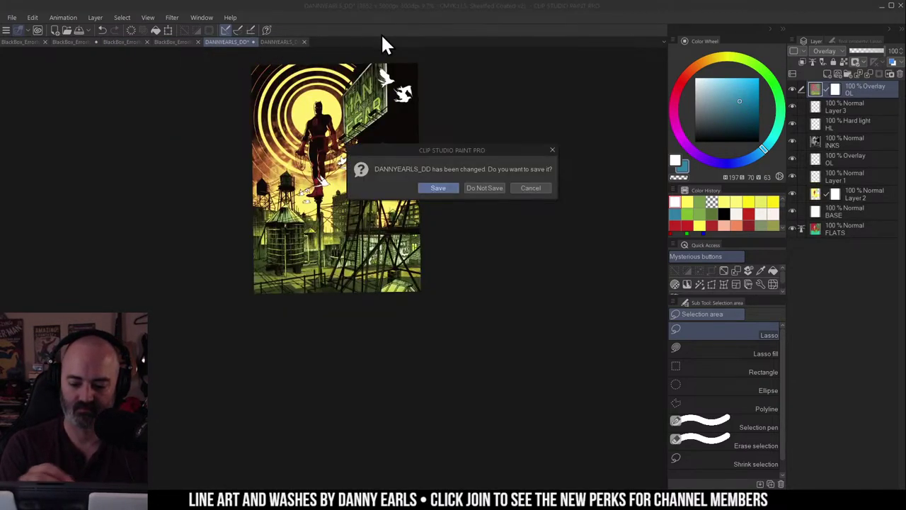
click(438, 189)
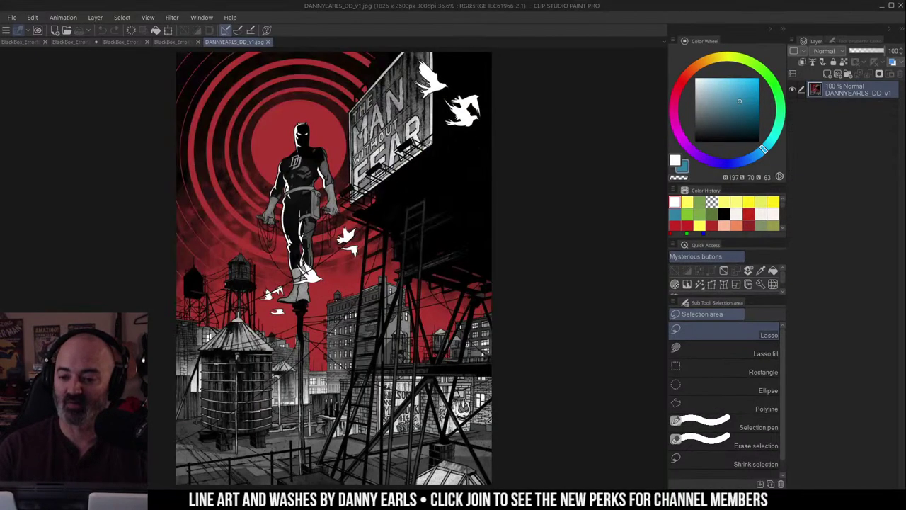
click(268, 42)
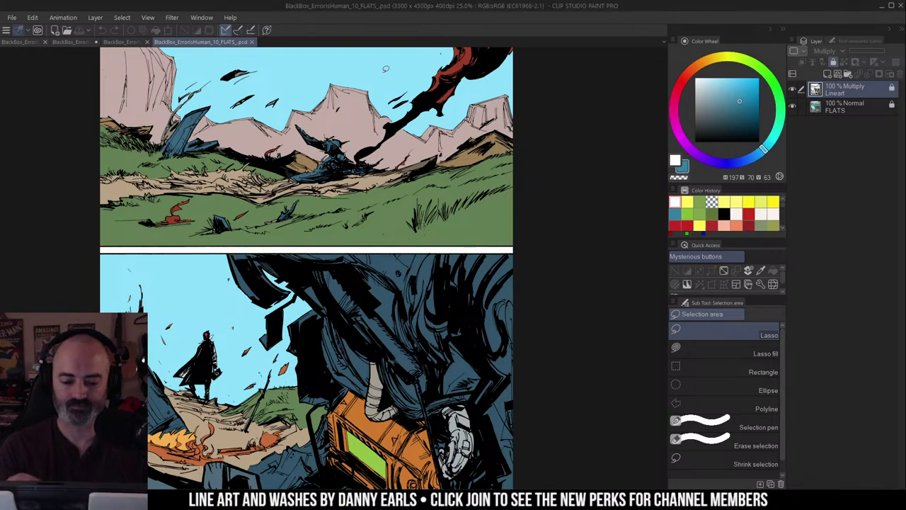
Step: Bring up the BlackBox_ErrorIsHuman_10_FLATS page and unlock its Lineart layer
click(123, 42)
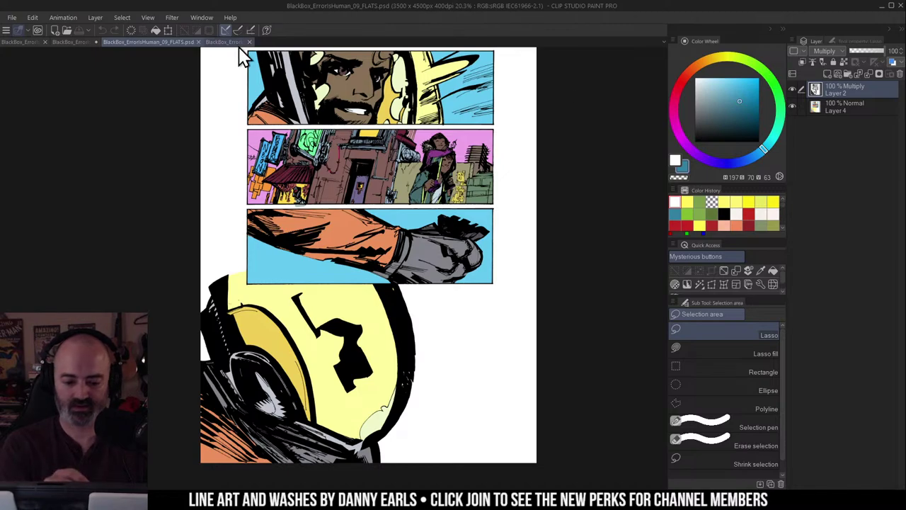
click(226, 42)
key(slash)
alt+click(462, 155)
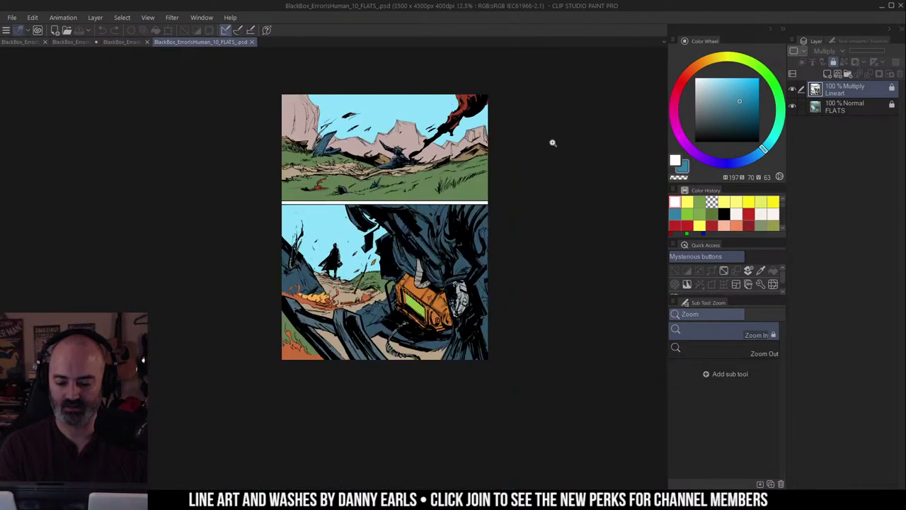
mouse_move(480, 168)
mouse_down()
mouse_move(511, 179)
mouse_move(558, 156)
mouse_up()
click(517, 172)
key(m)
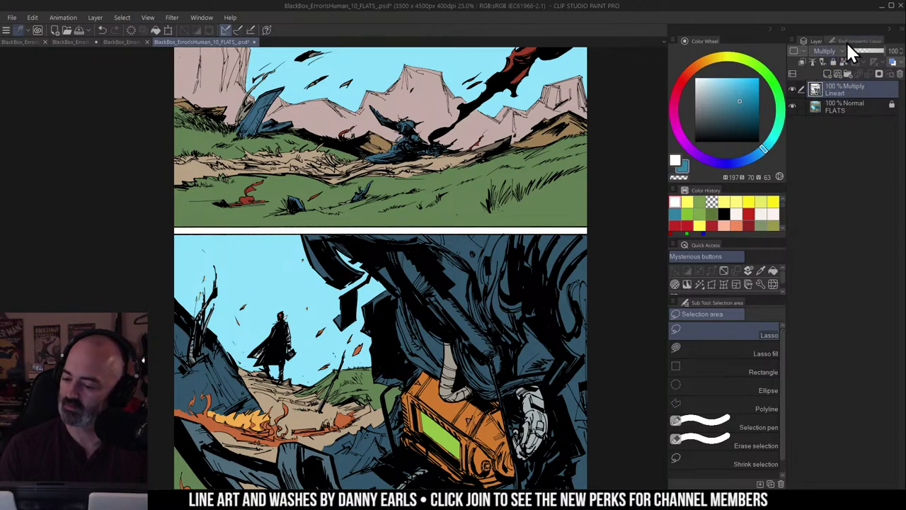
Step: Turn the Lineart layer into a Normal-mode layer named INKS with its white areas made transparent
click(827, 51)
click(833, 59)
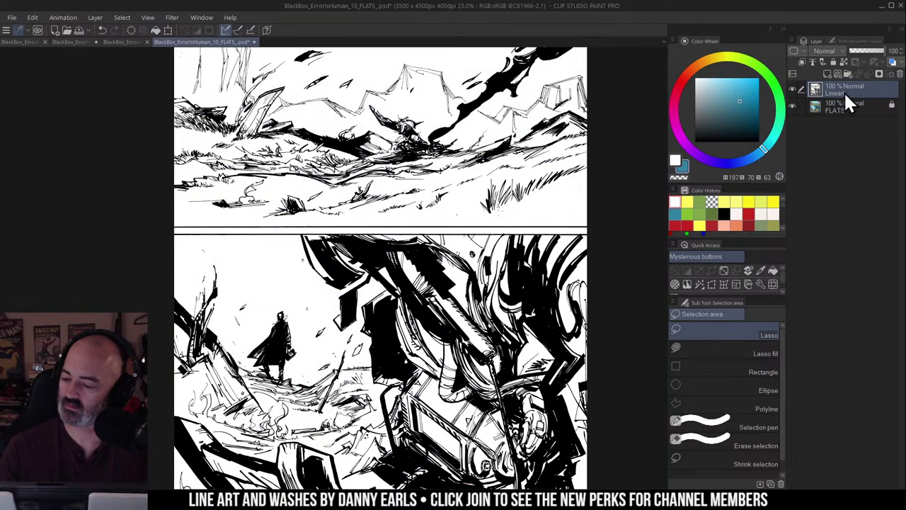
double_click(844, 88)
text(O)
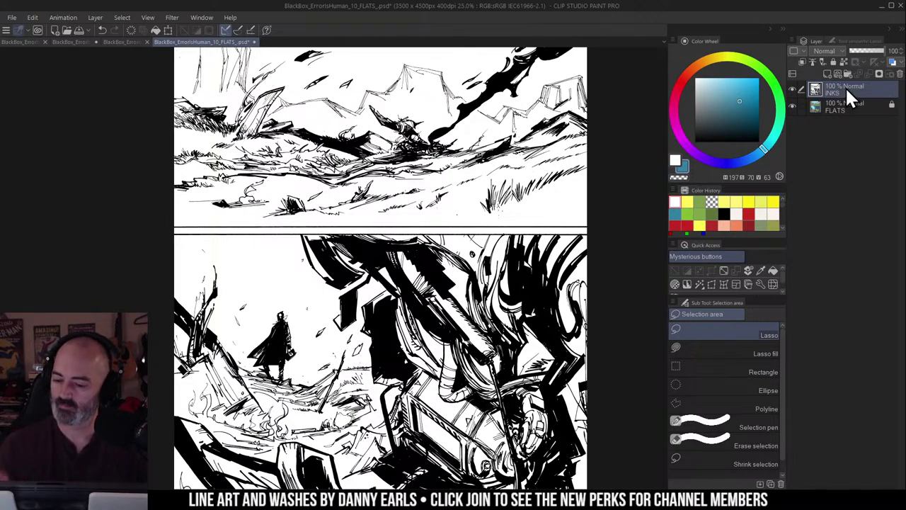
click(676, 283)
Step: Add a layer between INKS and FLATS, fill it with blue-grey and name it BASE
click(847, 111)
click(827, 73)
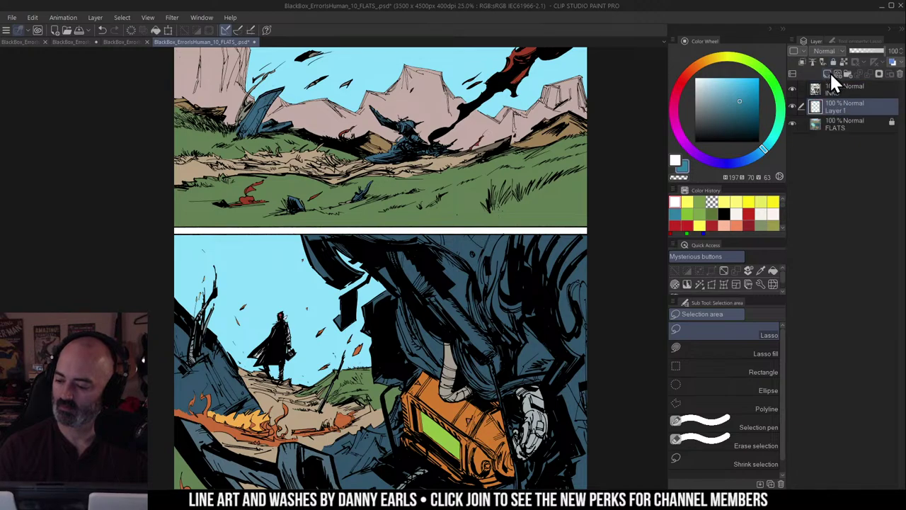
key(g)
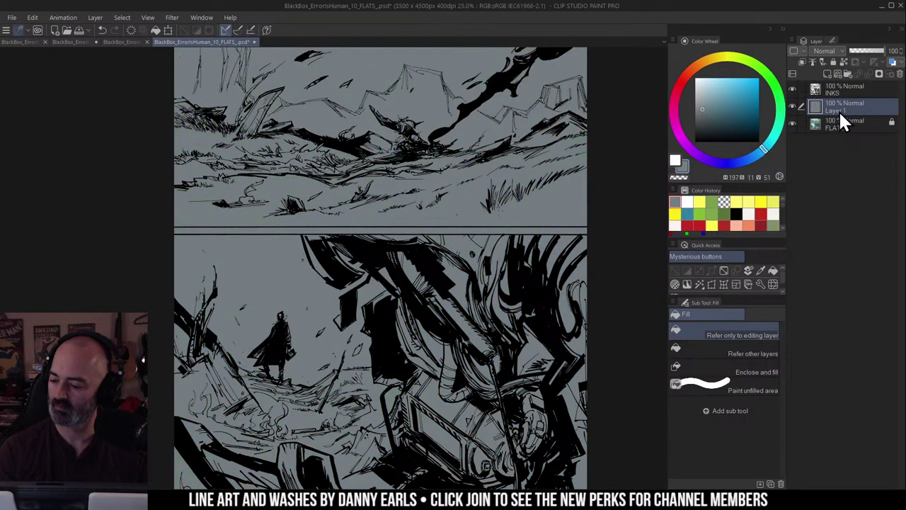
Step: Unlock the FLATS layer, set it as the reference layer and make BASE the active layer again
click(869, 123)
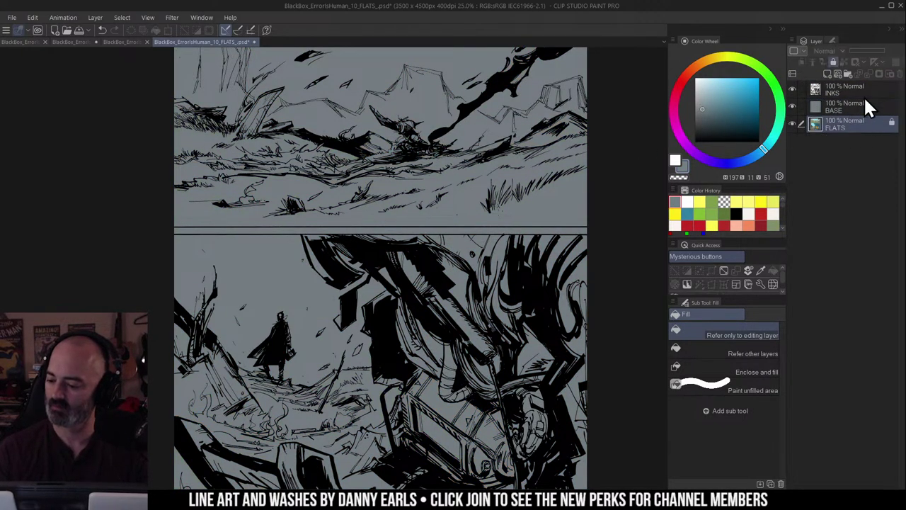
click(834, 102)
key(m)
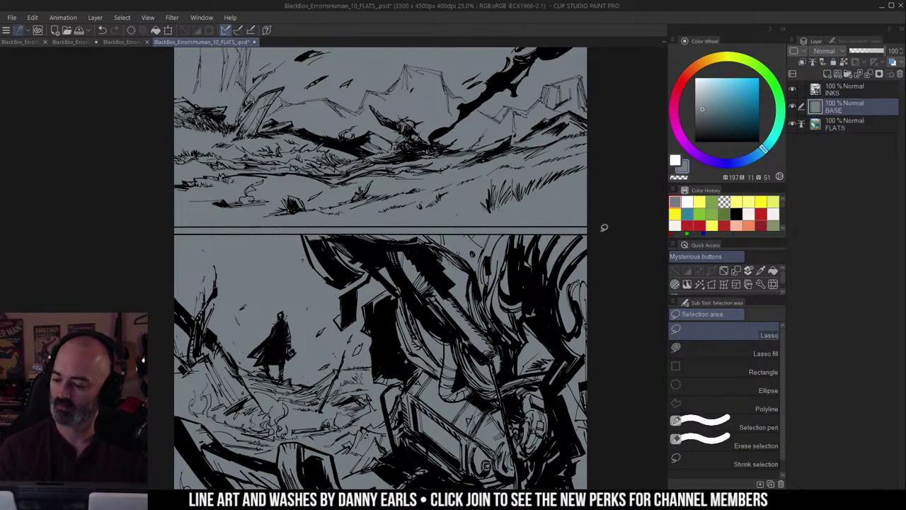
Step: Select the gutter between the two panels from the reference flats, fill it with white on BASE and deselect
key(slash)
alt+click(492, 274)
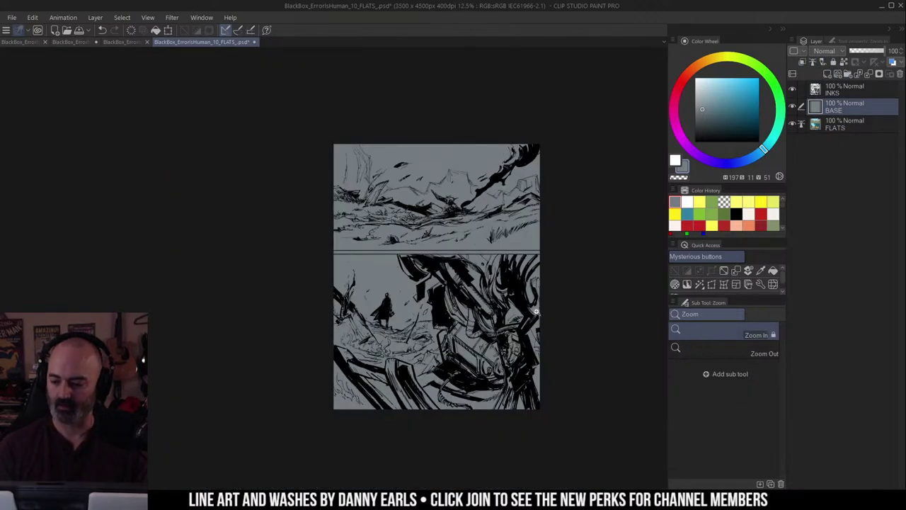
key(w)
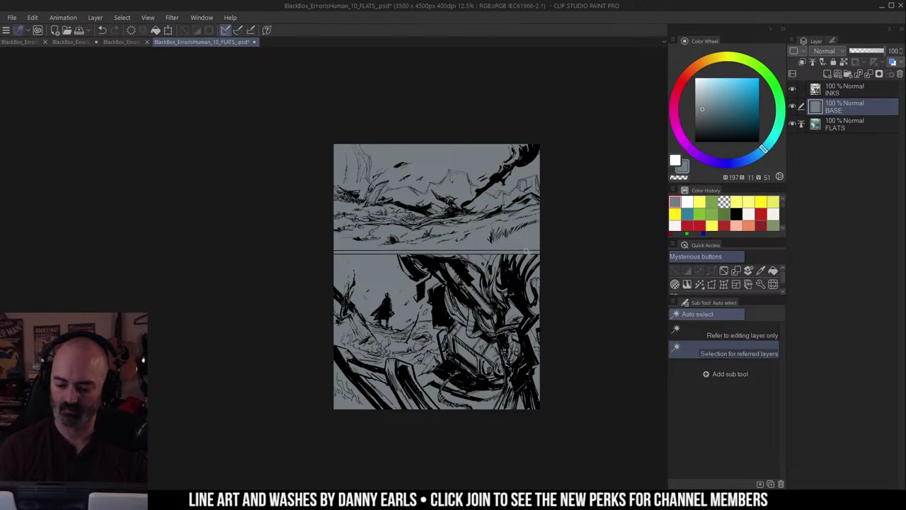
click(528, 253)
key(m)
drag(733, 110, 691, 46)
key(g)
click(525, 252)
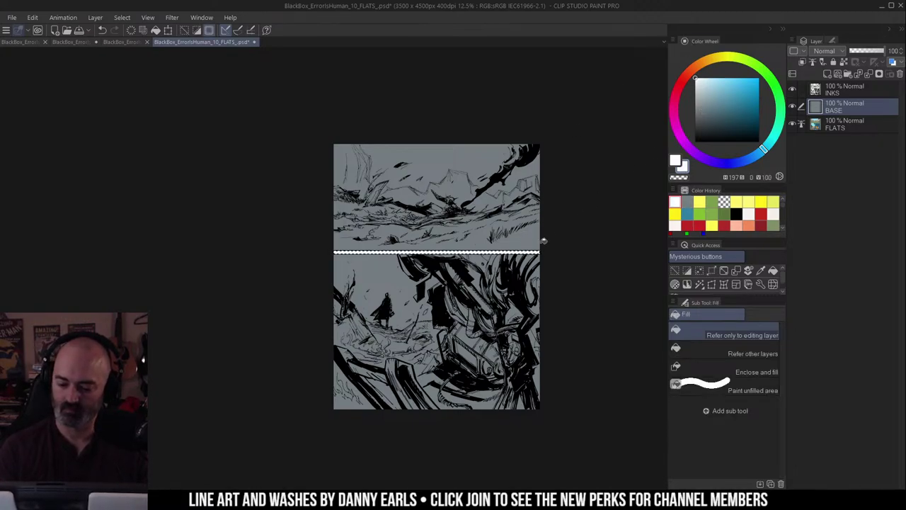
key(ctrl+d)
key(m)
drag(594, 247, 576, 244)
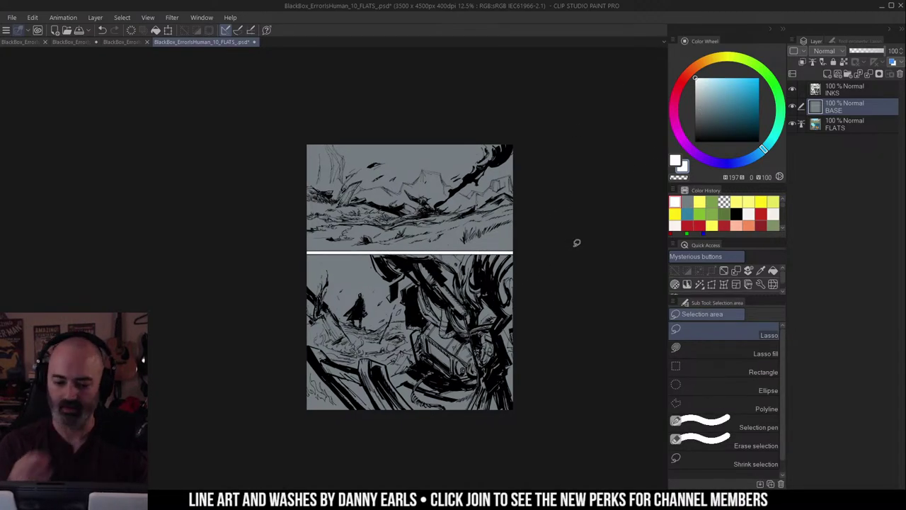
Step: Reorder the open documents so BlackBox_ErrorIsHuman_10_FLATS comes directly after BlackBox_ErrorIsHuman_08_FLATS in a single pane
drag(196, 44, 664, 74)
key(ctrl+plus)
key(ctrl+plus)
drag(594, 200, 532, 125)
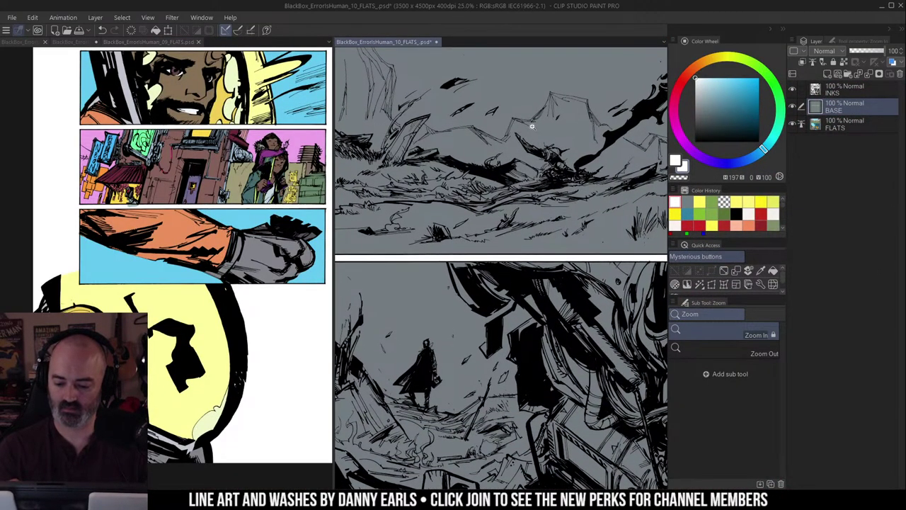
drag(388, 44, 269, 117)
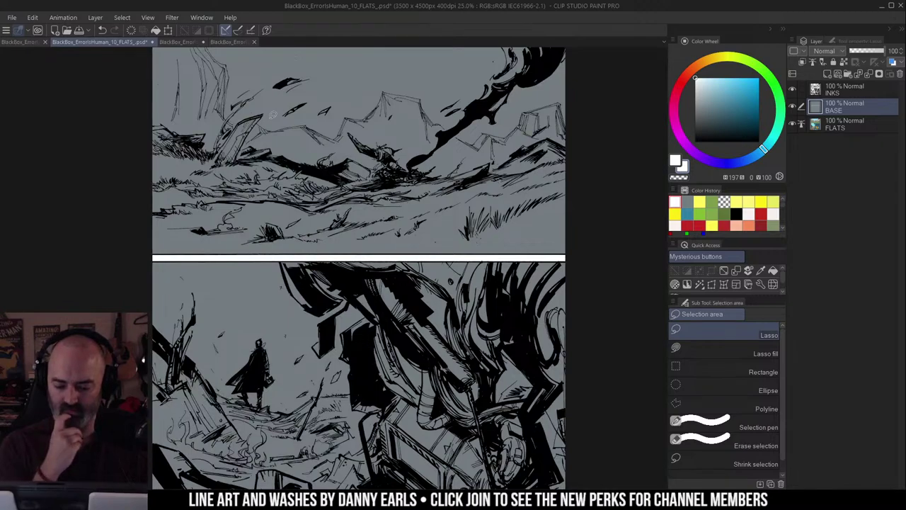
Step: Examine the inked panels of page 10 up close and check them against the colored BlackBox_ErrorIsHuman_08_FLATS page
drag(514, 178, 548, 188)
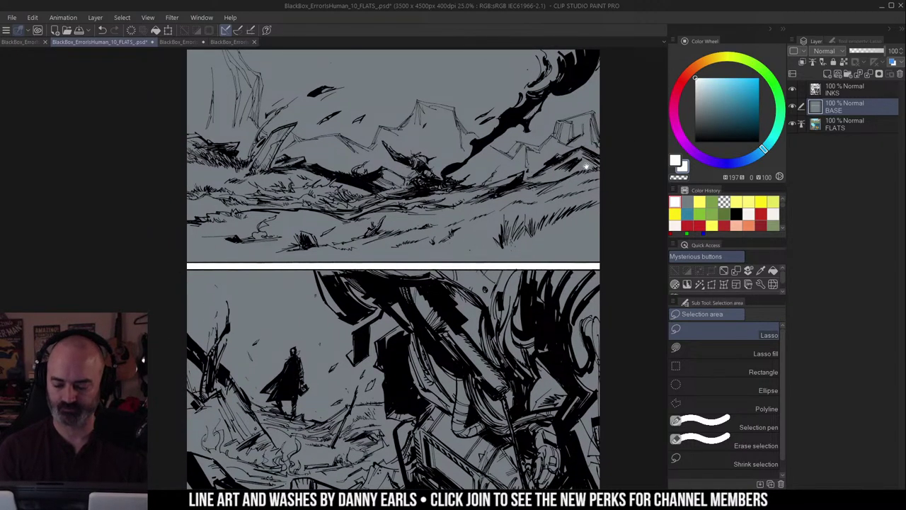
drag(586, 166, 590, 146)
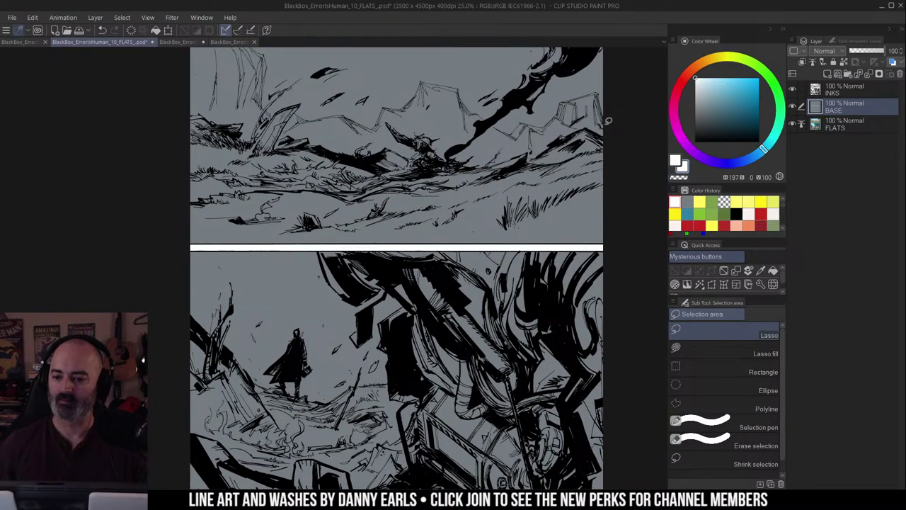
scroll(607, 120, up, 1)
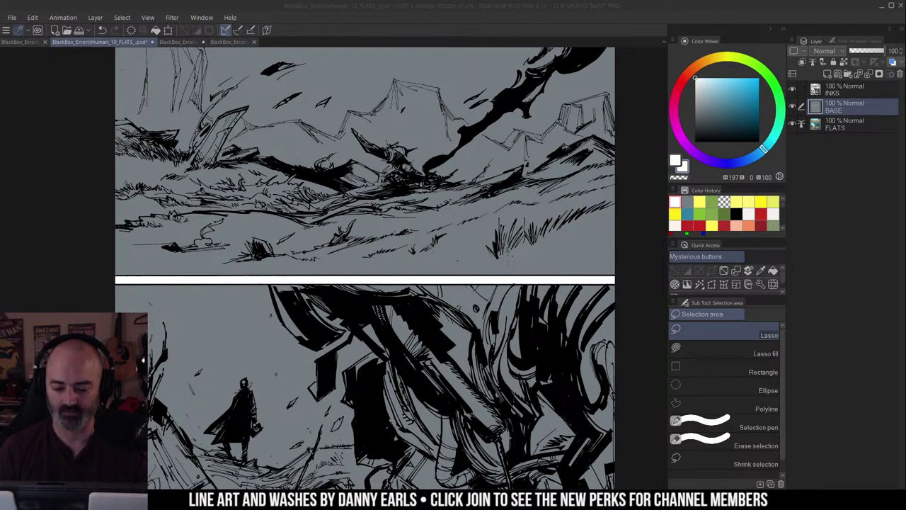
click(33, 41)
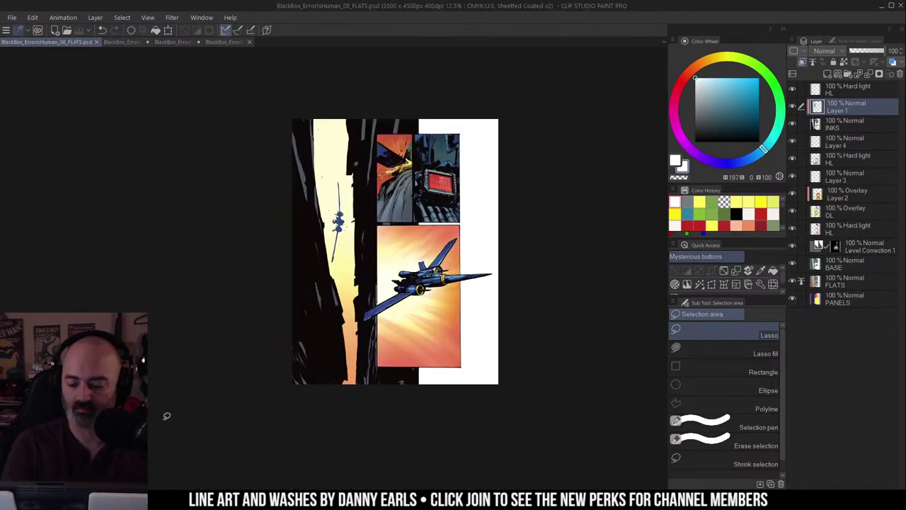
click(119, 42)
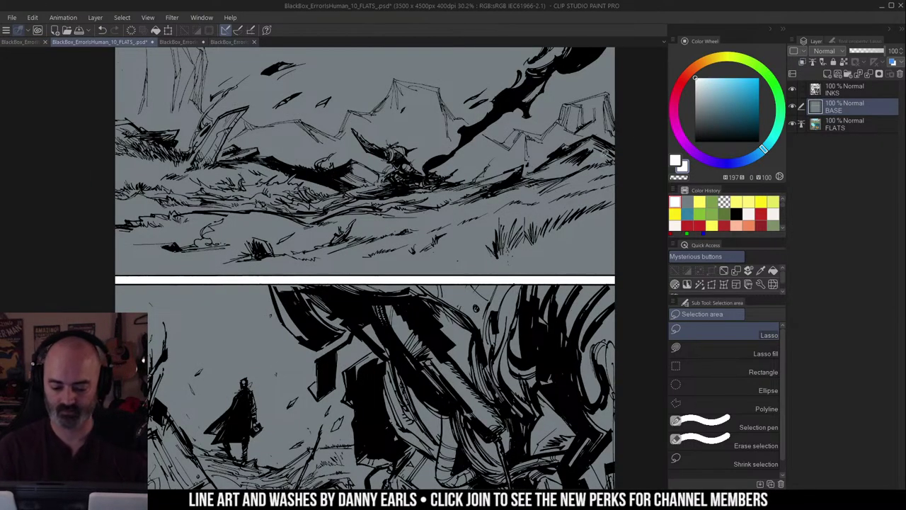
drag(554, 205, 581, 74)
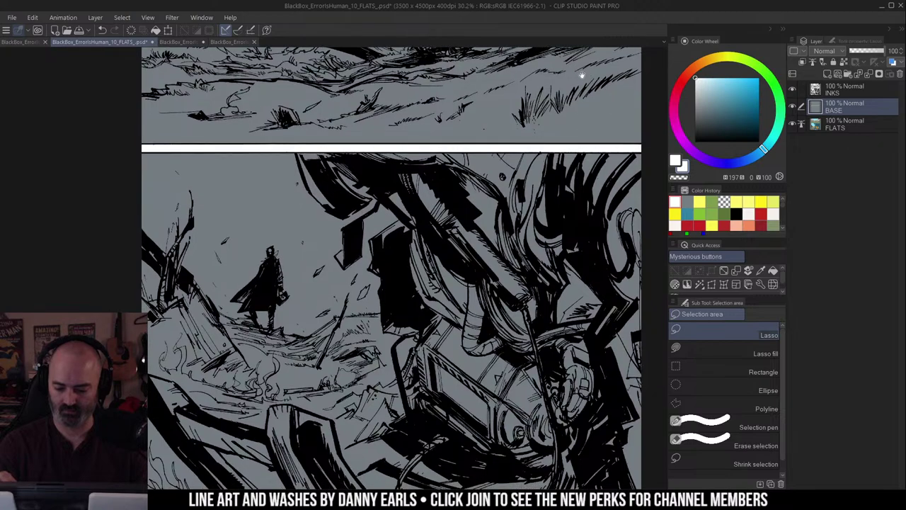
drag(548, 129, 551, 161)
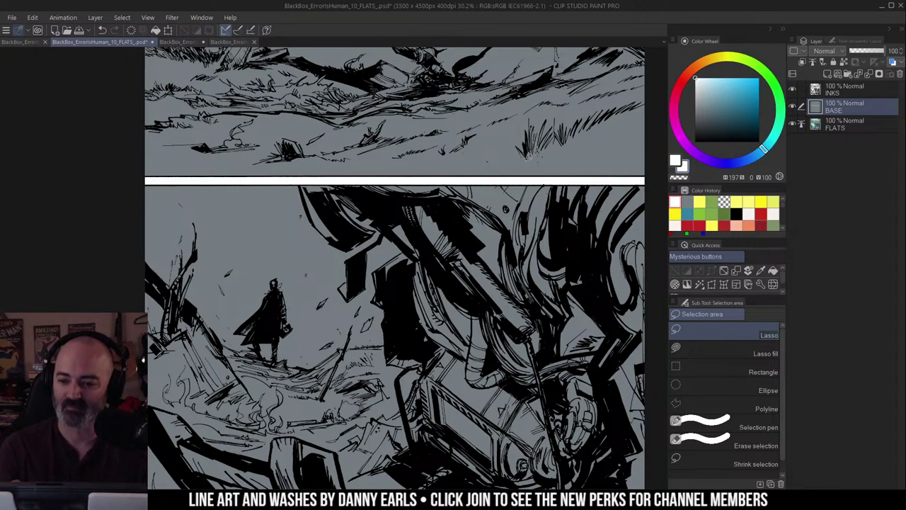
Step: Look through the BlackBox_ErrorIsHuman 09, 07 and 06 flats pages as color references and return to page 10
drag(502, 205, 508, 350)
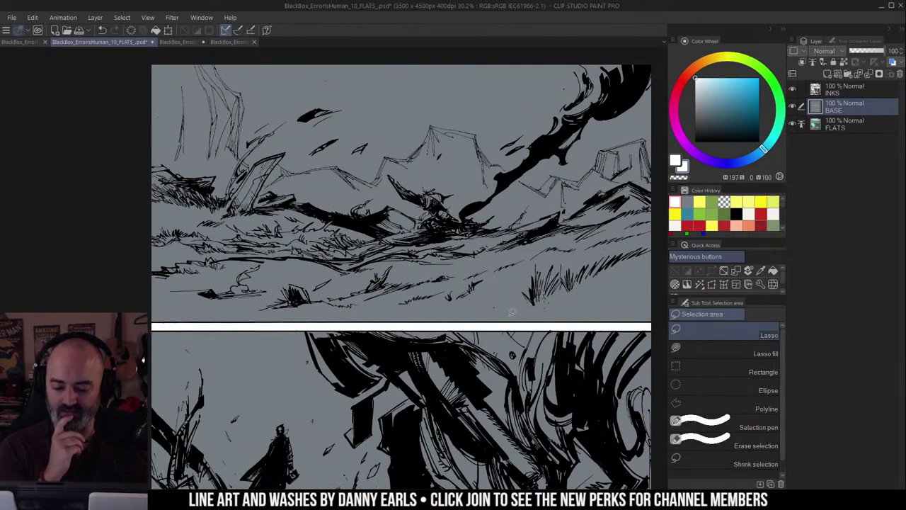
click(191, 41)
click(231, 41)
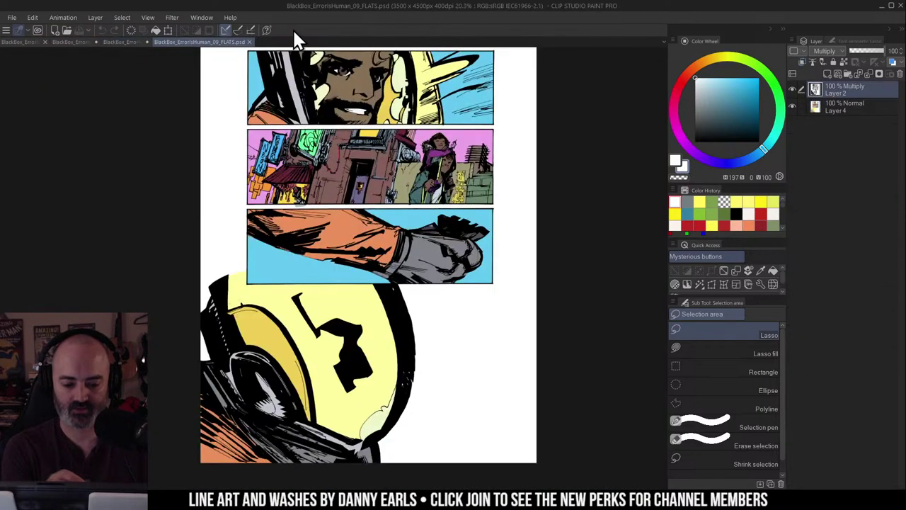
click(122, 42)
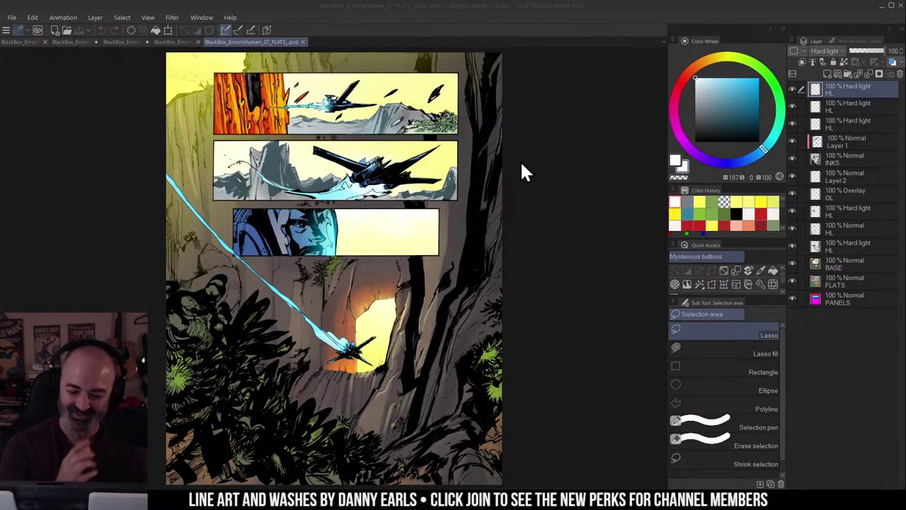
click(405, 271)
drag(373, 272, 459, 283)
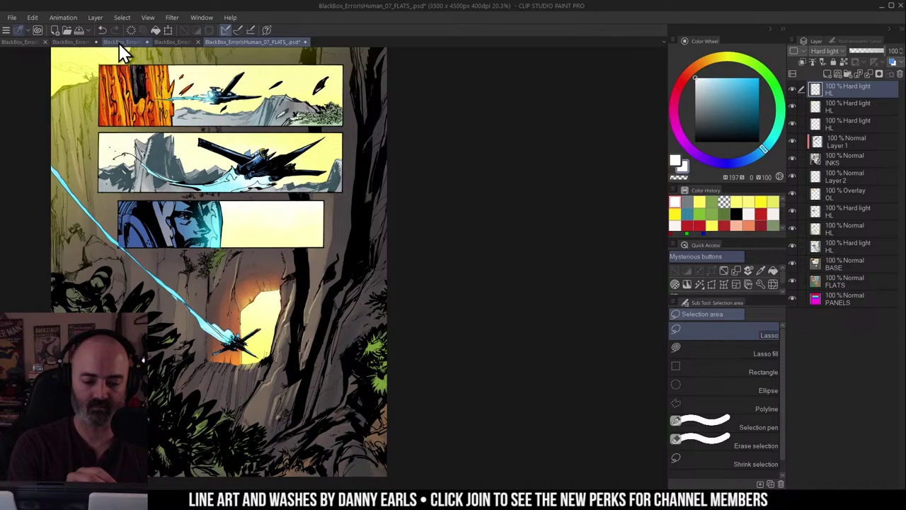
click(119, 43)
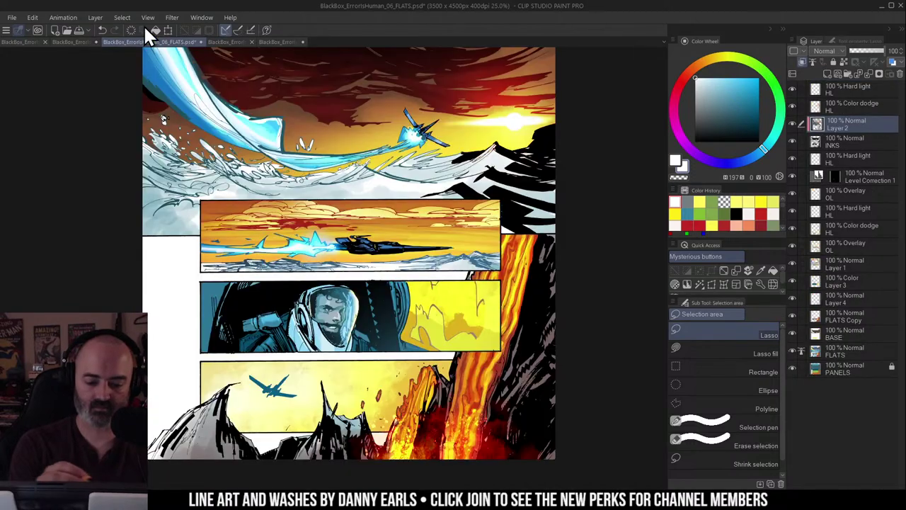
click(233, 43)
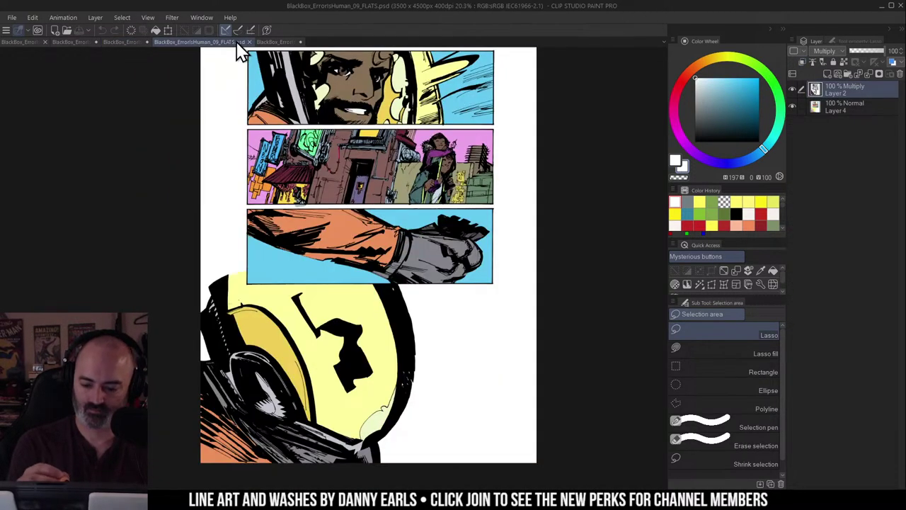
click(73, 41)
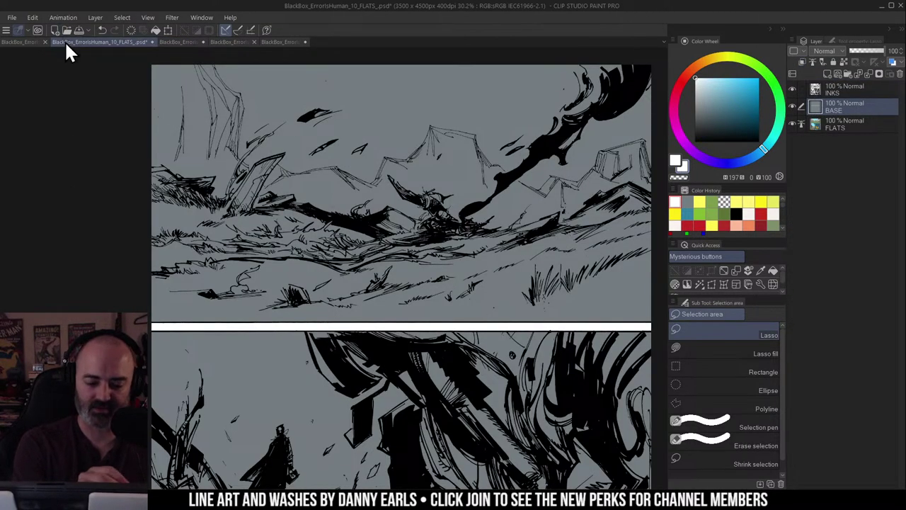
Step: Split page 10 into its own wide pane and show BlackBox_ErrorIsHuman_08_FLATS in the narrow reference pane beside it
drag(64, 41, 665, 105)
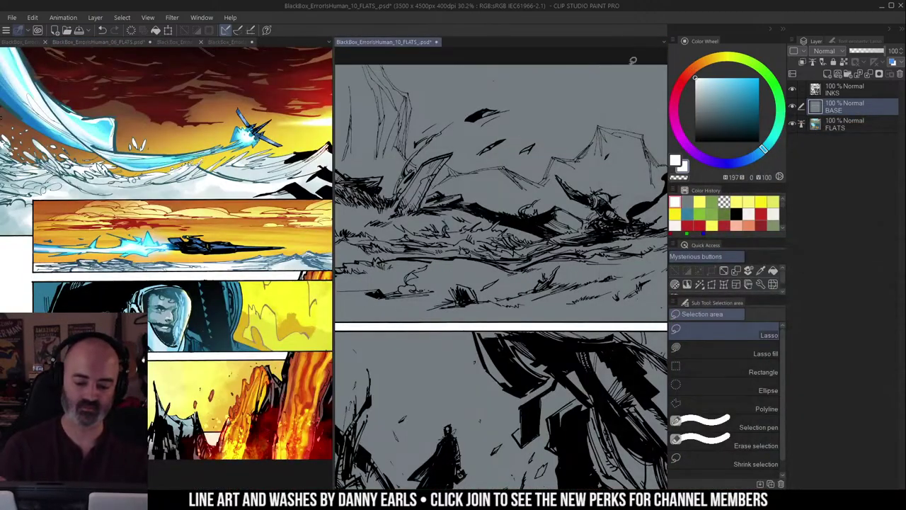
drag(336, 73, 181, 82)
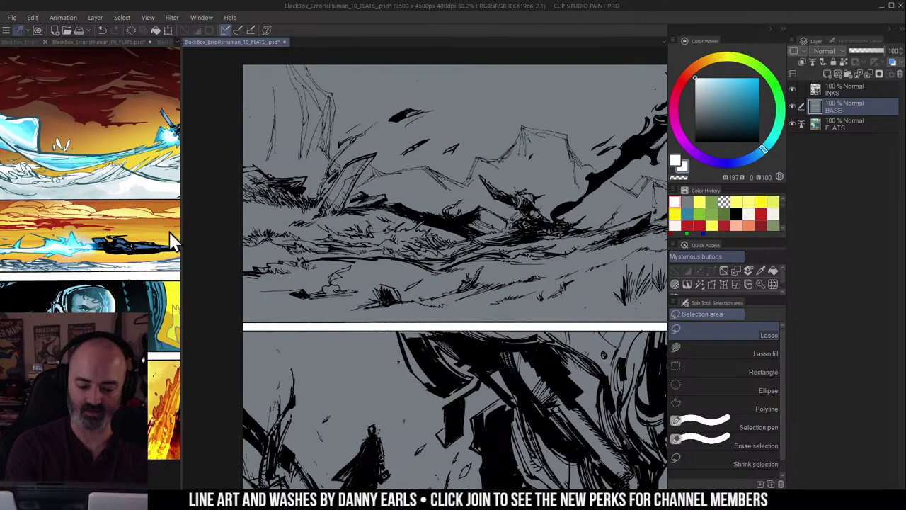
click(155, 217)
click(155, 43)
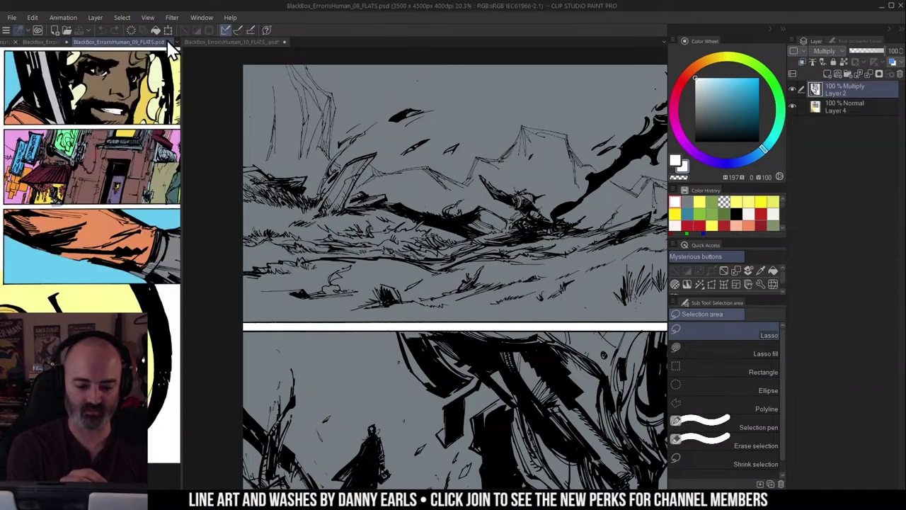
click(50, 42)
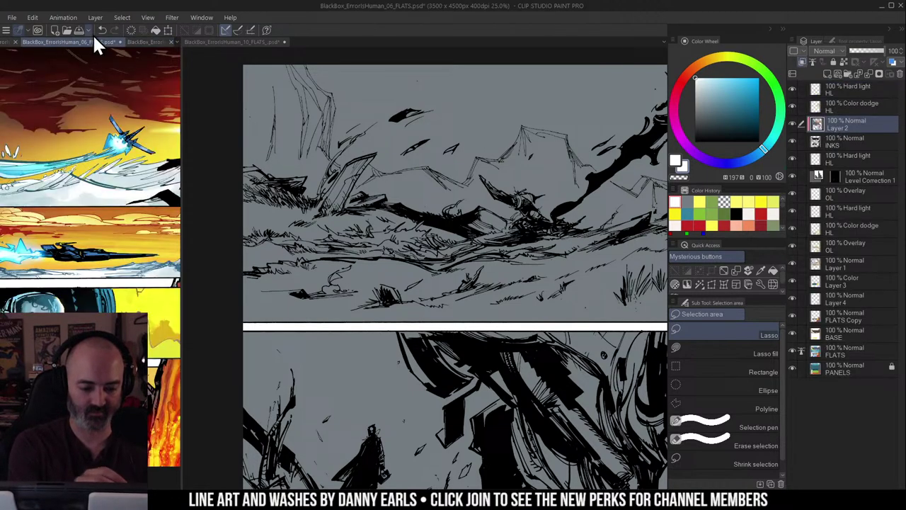
click(180, 43)
click(225, 77)
click(181, 44)
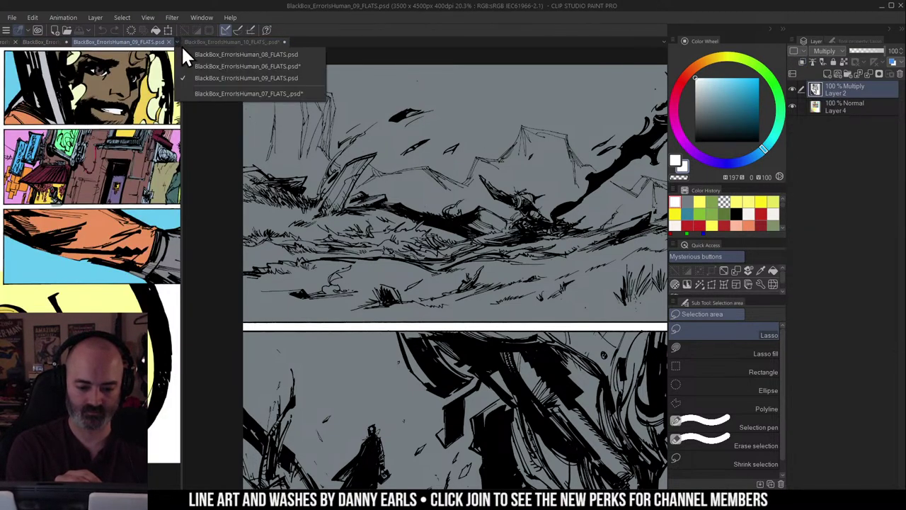
click(206, 54)
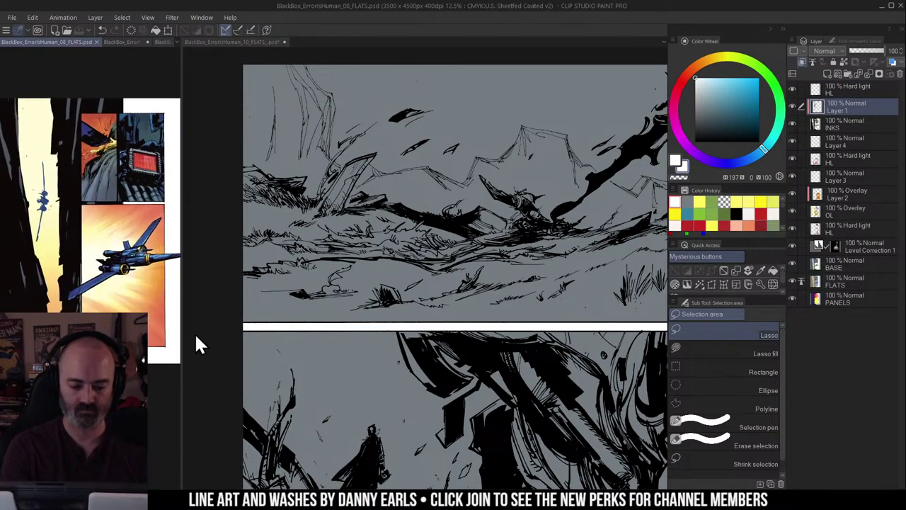
Step: Select all the foreground wreckage in page 10's lower panel from the reference flats and check the selection in Quick Mask
click(579, 219)
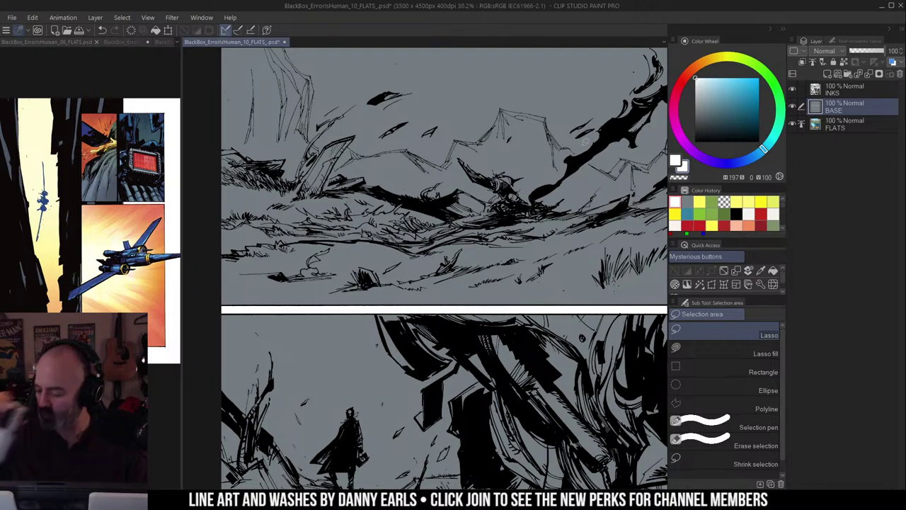
key(ctrl+space)
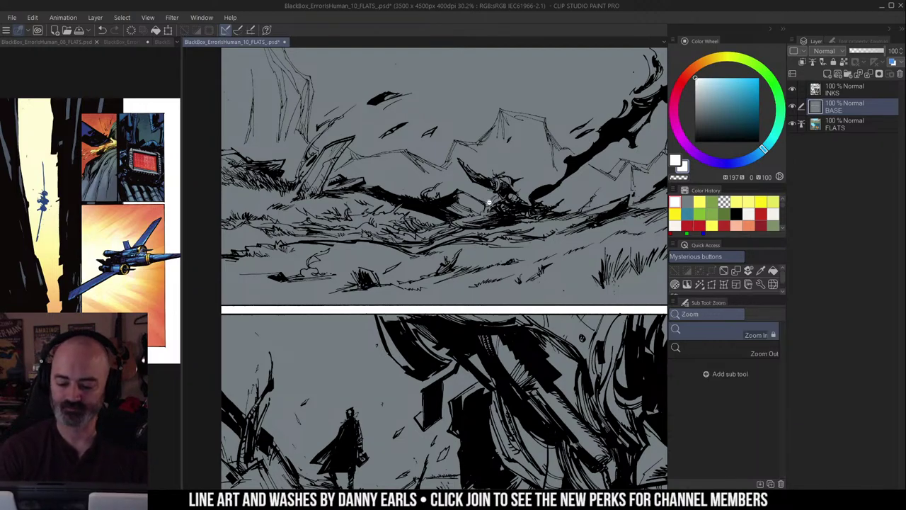
alt+click(495, 188)
scroll(508, 248, down, 1)
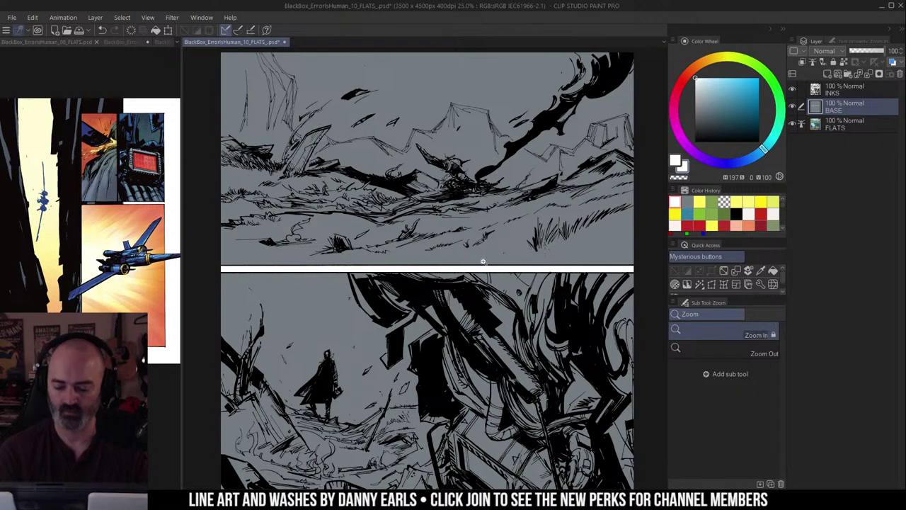
drag(486, 255, 493, 164)
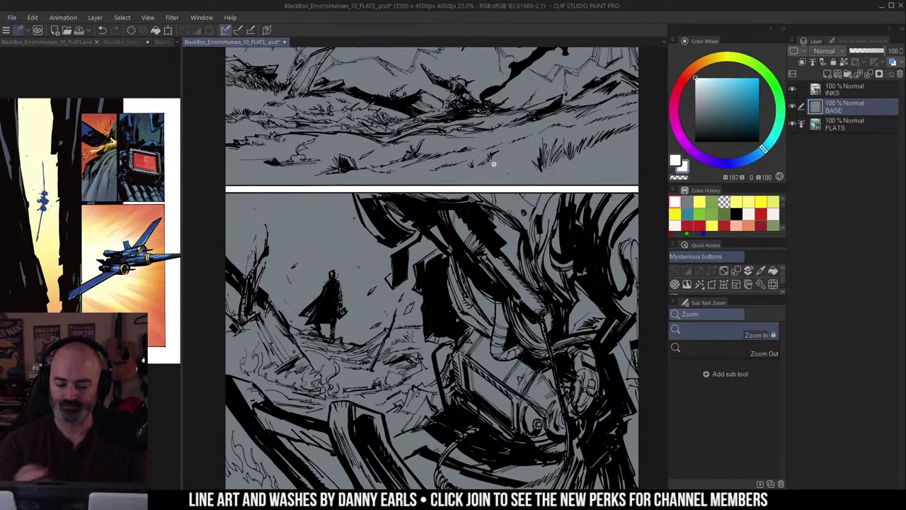
scroll(493, 164, down, 2)
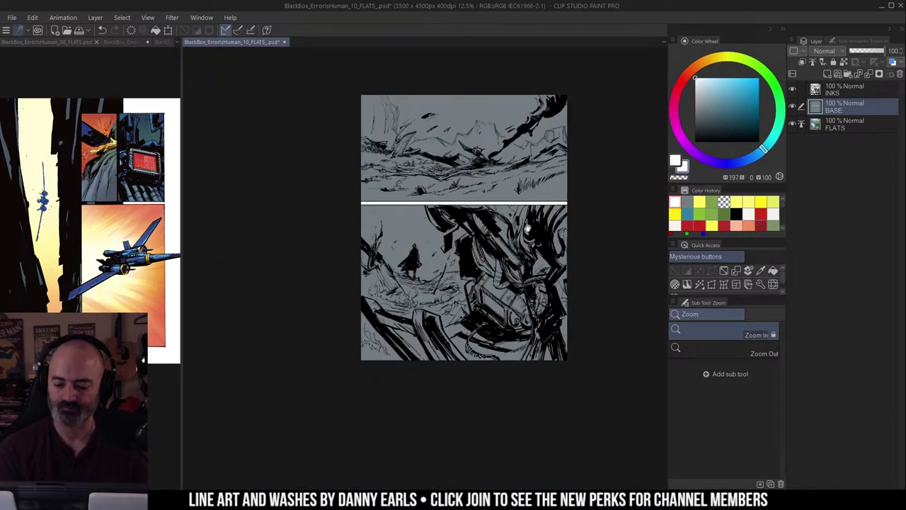
key(w)
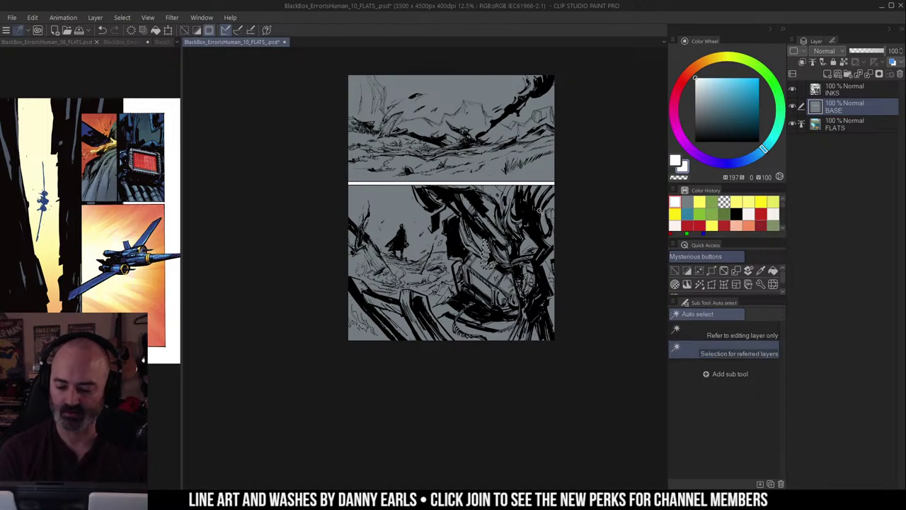
shift+click(516, 253)
key(q)
key(q)
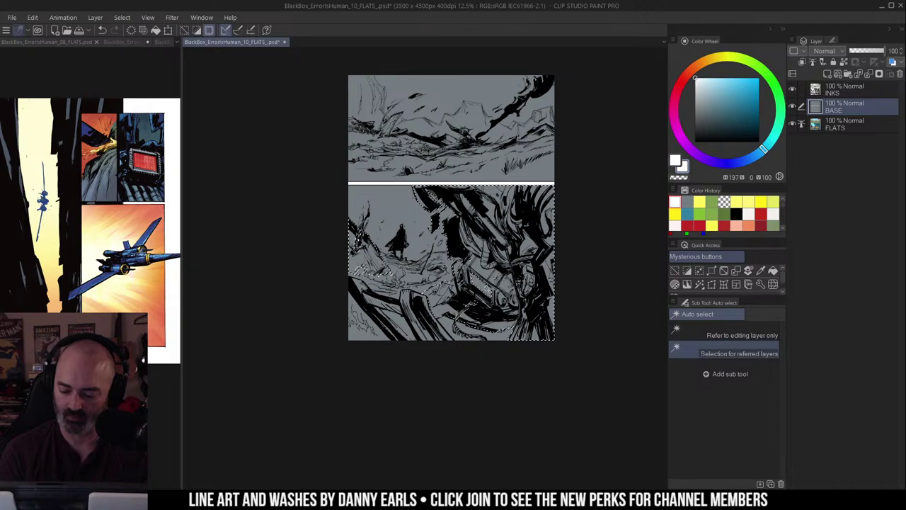
key(m)
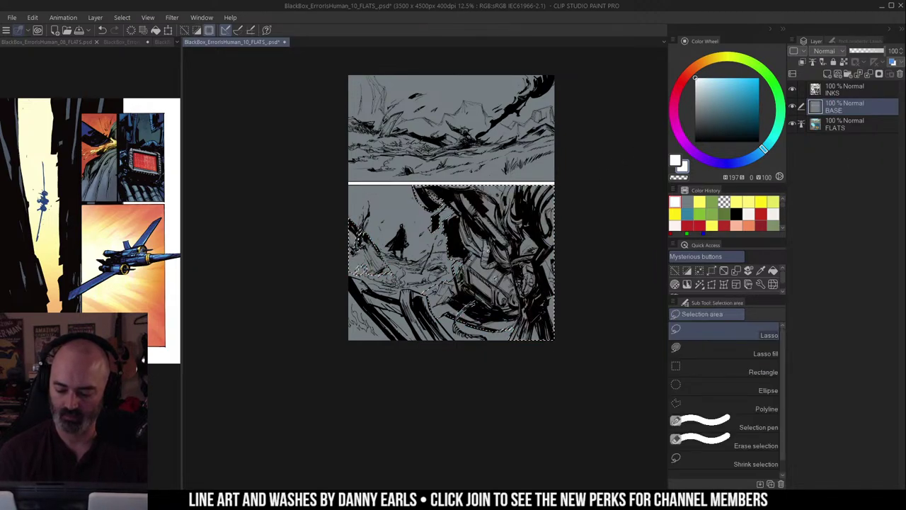
key(w)
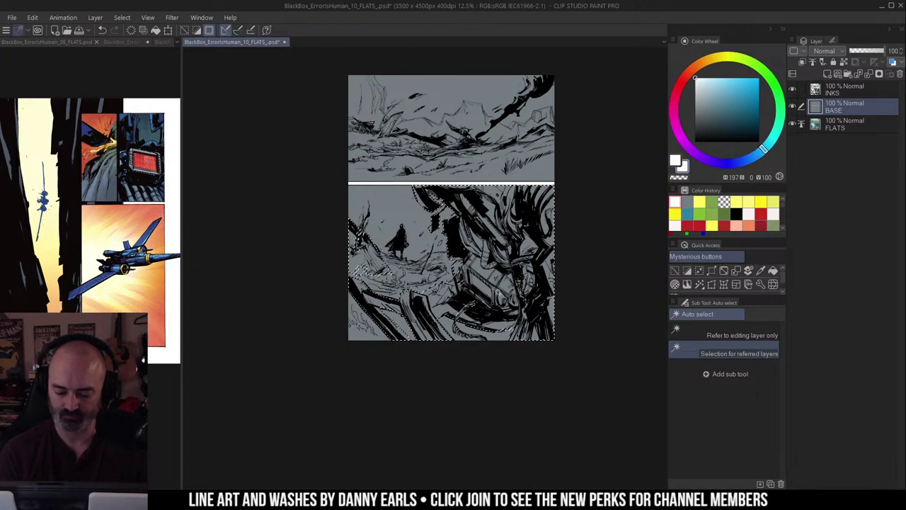
key(q)
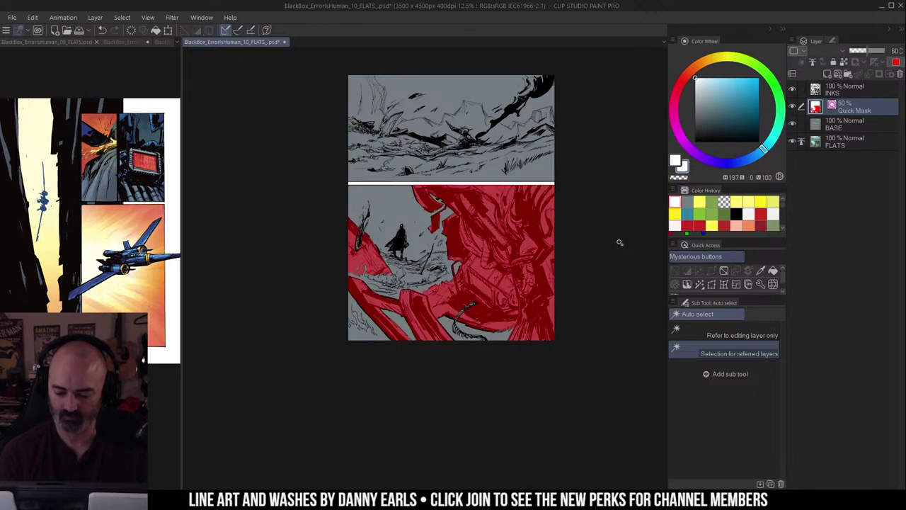
key(q)
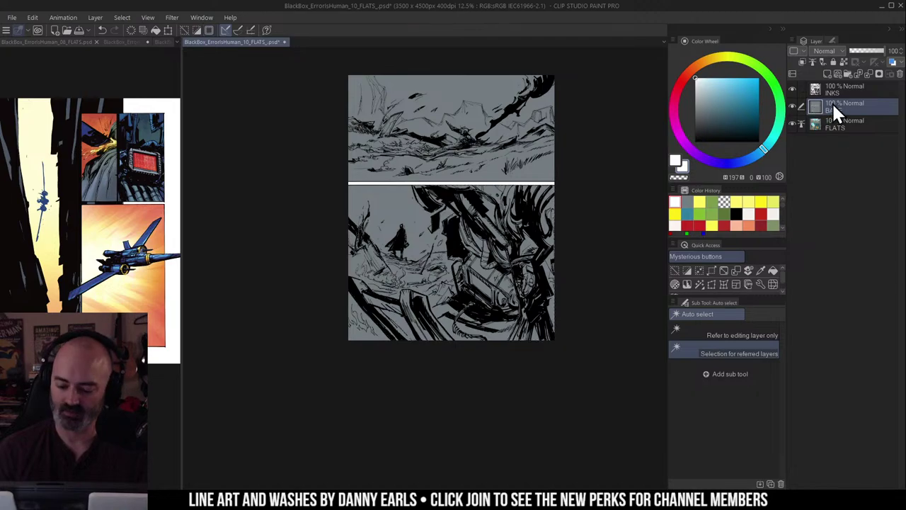
Step: Adjust the selected foreground wreckage on BASE to Saturation 30 and Luminosity -47, and deselect it
key(ctrl+u)
click(644, 185)
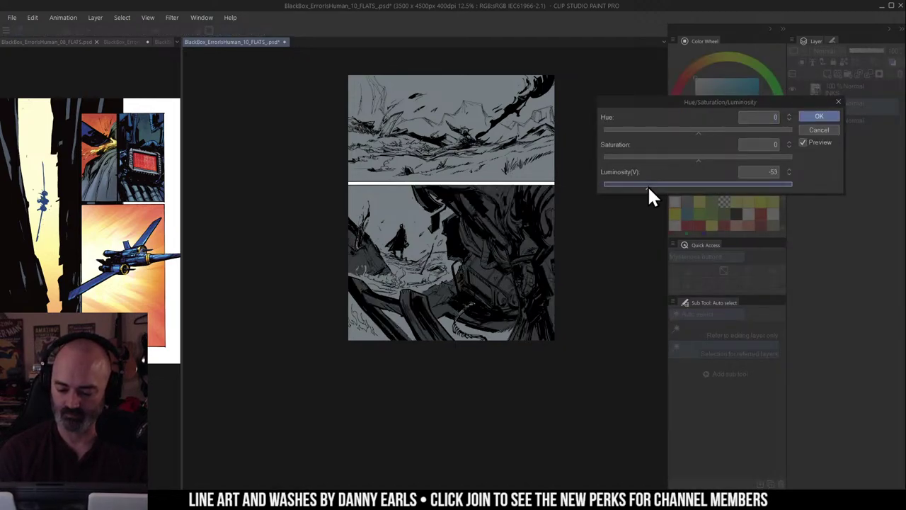
drag(650, 185, 655, 185)
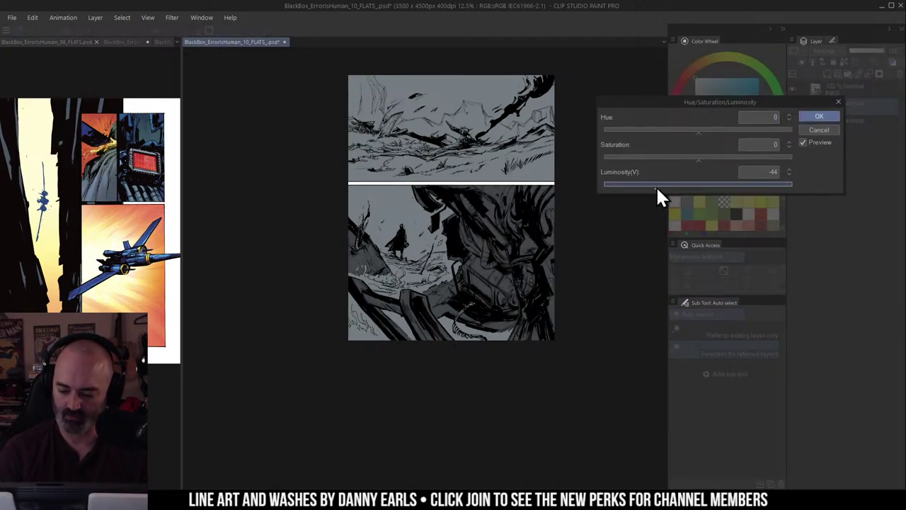
click(715, 157)
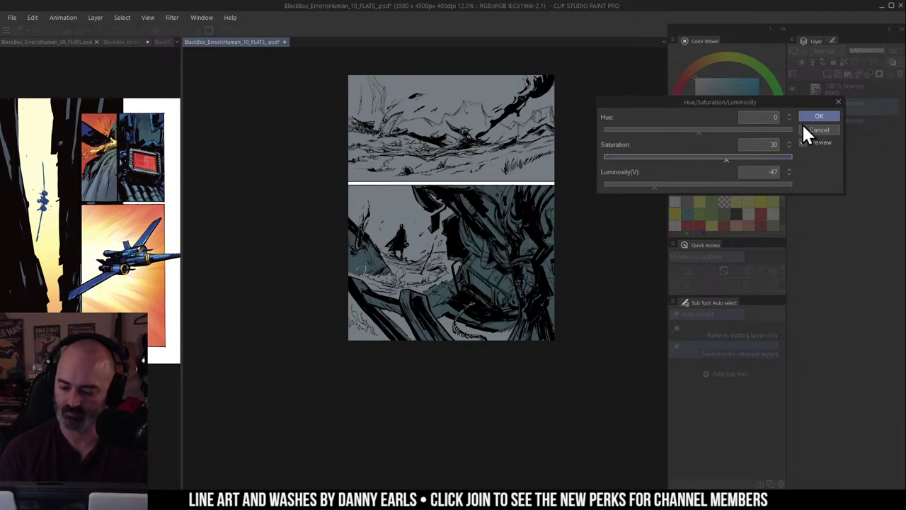
click(819, 115)
key(m)
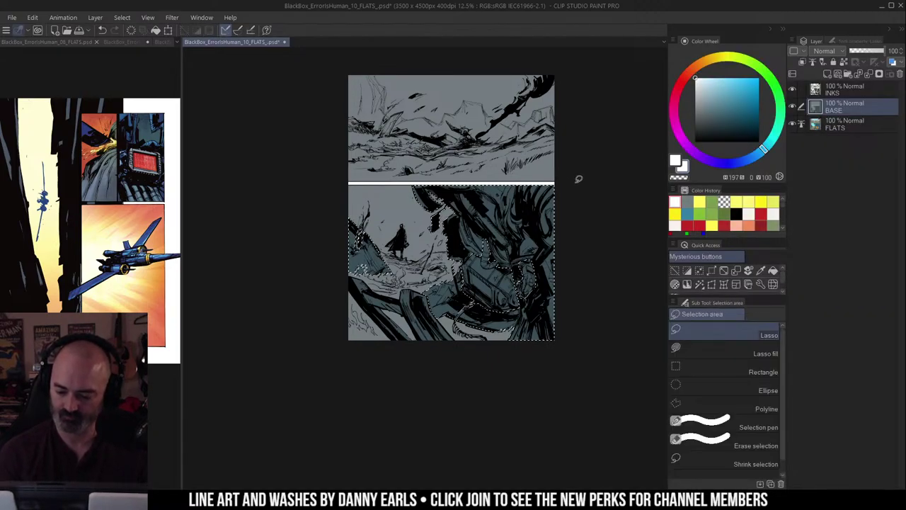
click(579, 178)
drag(584, 182, 560, 198)
ctrl+click(529, 215)
drag(484, 251, 556, 248)
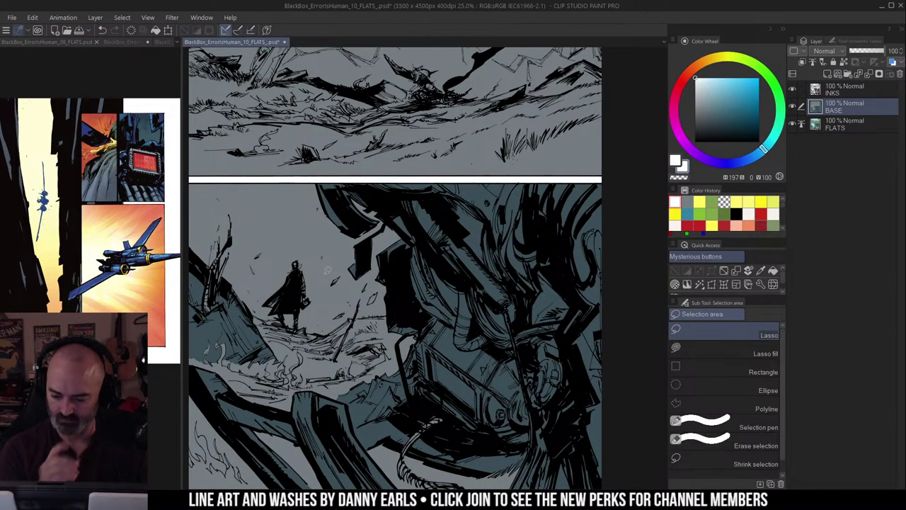
drag(568, 302, 614, 196)
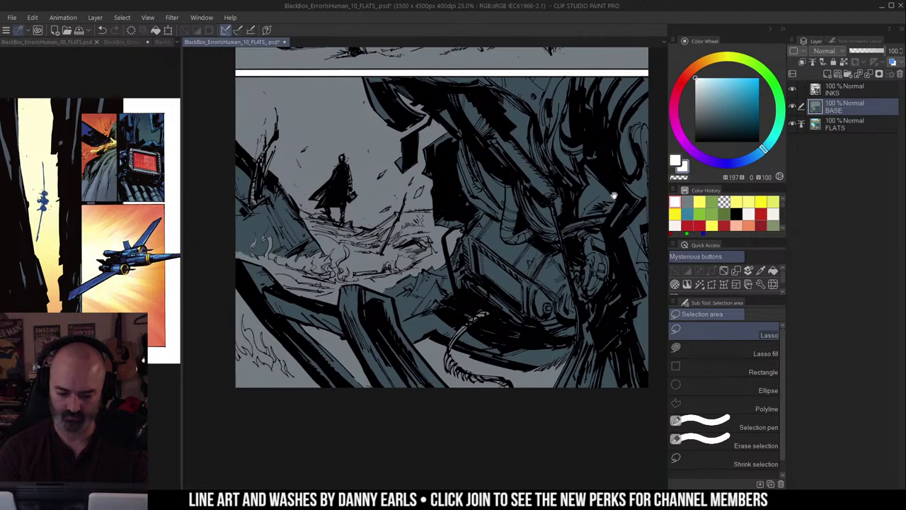
Step: Select the angular wreckage piece behind the flames at the lower panel's left edge
mouse_move(333, 218)
mouse_down()
mouse_move(282, 262)
mouse_move(220, 236)
mouse_move(221, 124)
mouse_up()
key(w)
click(251, 247)
key(m)
Step: Sample the blue of the ship's wing from the BlackBox_ErrorIsHuman_08_FLATS page
click(126, 275)
ctrl+click(124, 277)
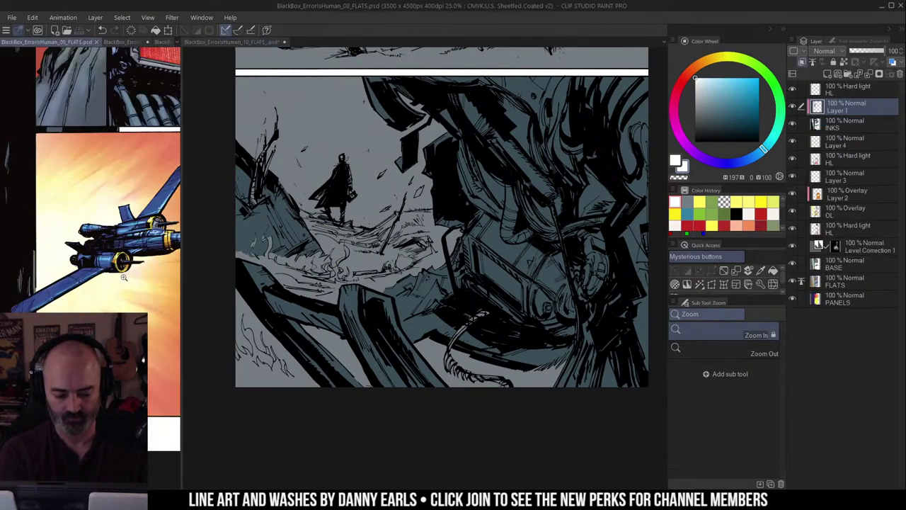
ctrl+click(124, 276)
drag(97, 279, 137, 264)
right_click(60, 285)
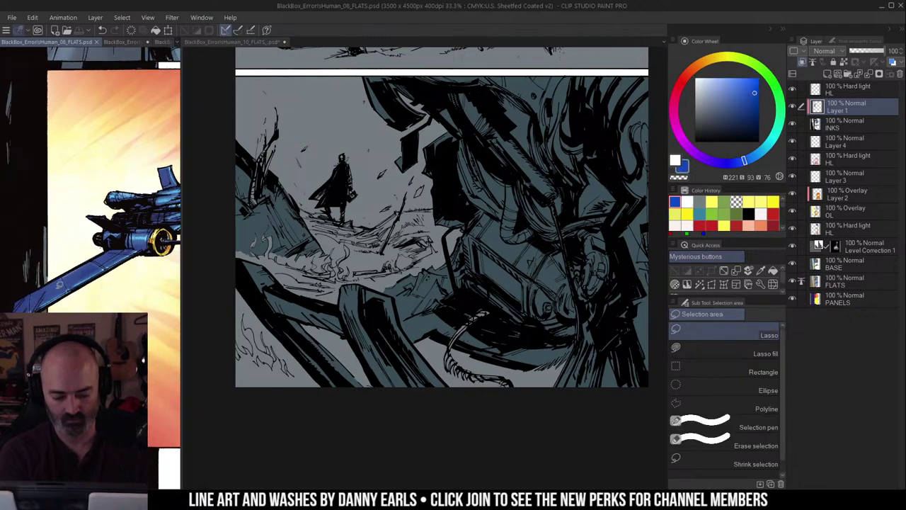
Step: Fill the selected wreckage piece on page 10's BASE layer with the sampled blue and deselect
click(258, 215)
key(g)
click(271, 217)
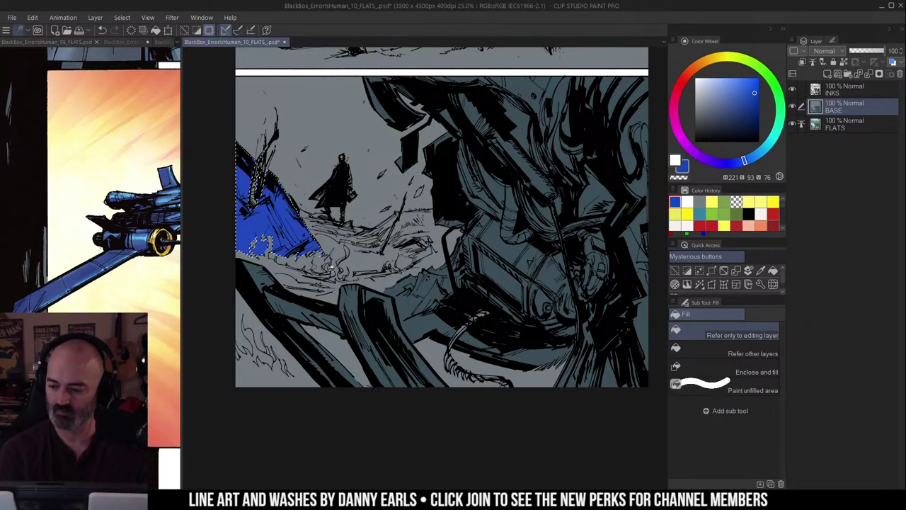
key(m)
key(ctrl+d)
key(ctrl+u)
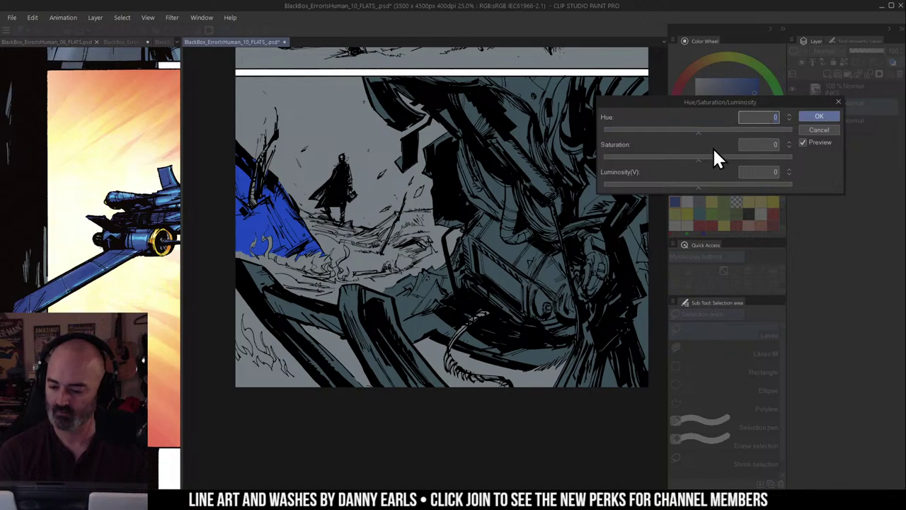
mouse_move(671, 159)
mouse_down()
mouse_move(659, 160)
mouse_move(676, 162)
mouse_up()
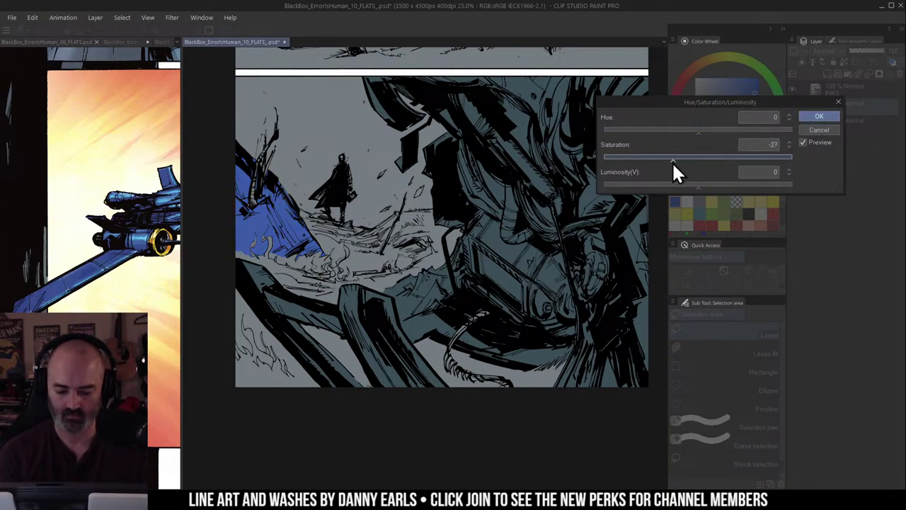
click(814, 129)
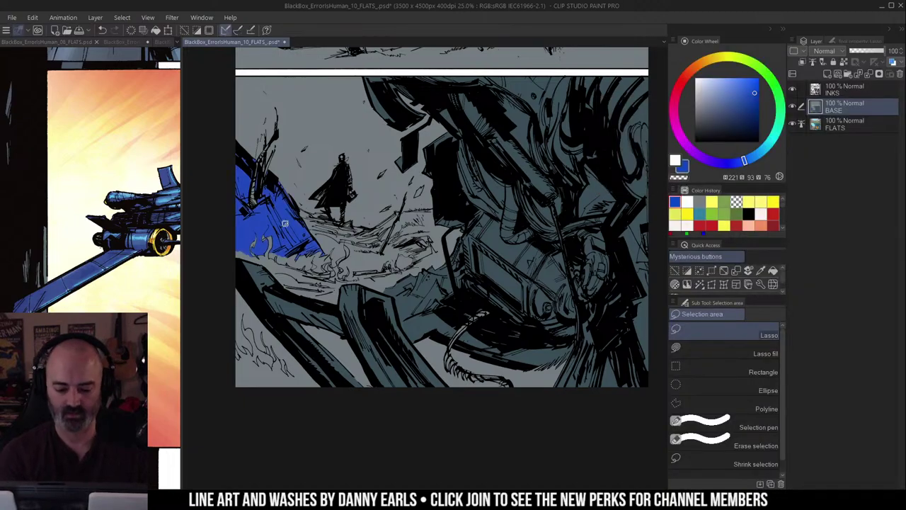
Step: Compare the page 10 wreckage's blue with the ship's blues on the BlackBox_ErrorIsHuman_08_FLATS page by sampling several spots
click(81, 270)
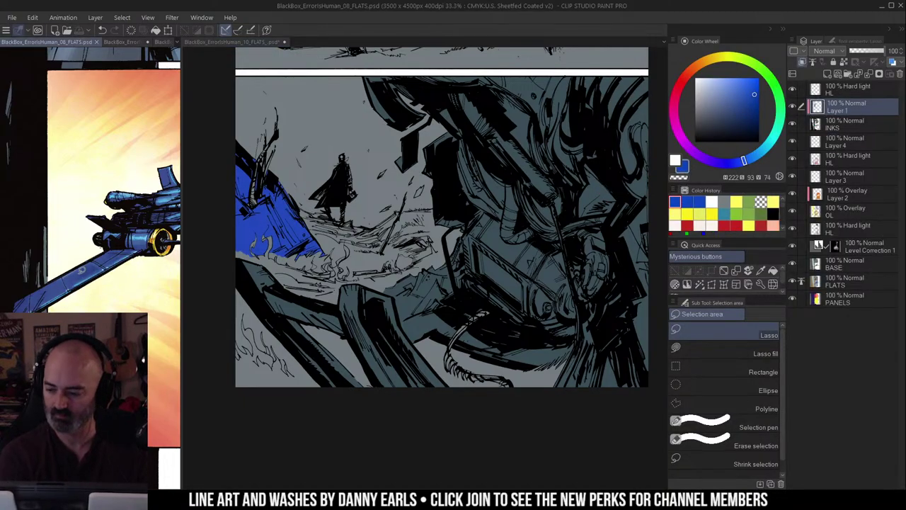
click(249, 225)
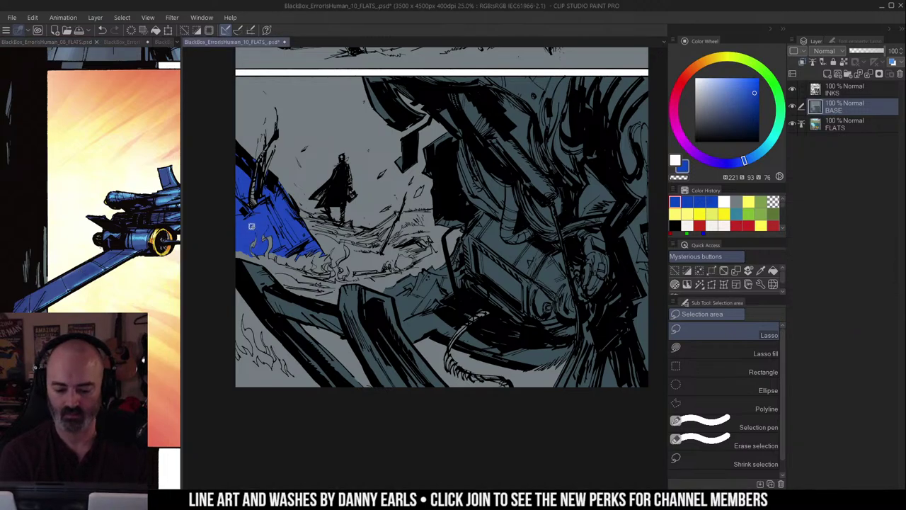
click(103, 276)
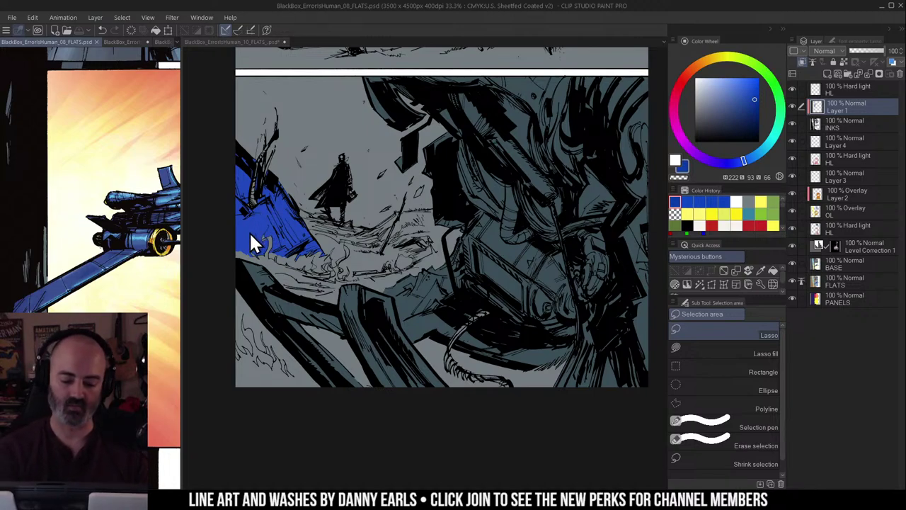
click(281, 224)
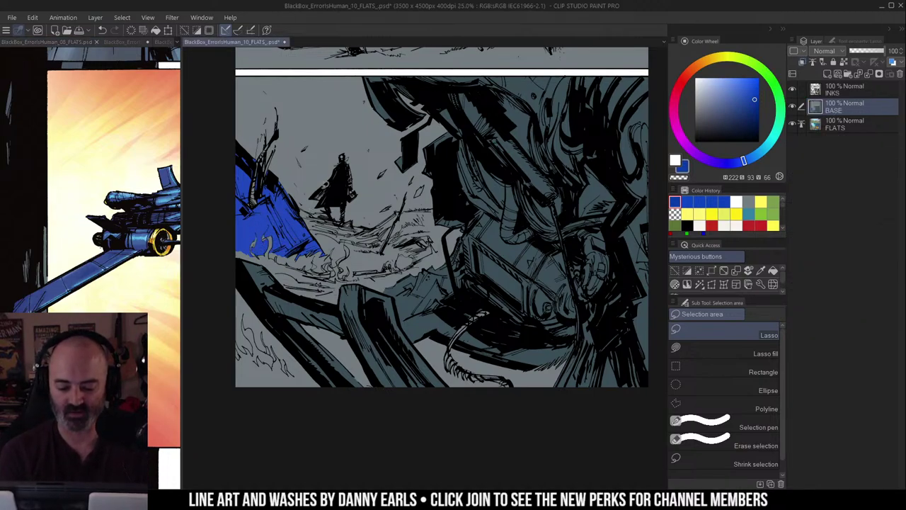
mouse_move(381, 175)
mouse_down()
mouse_move(365, 145)
mouse_move(304, 293)
mouse_move(333, 283)
mouse_up()
click(78, 272)
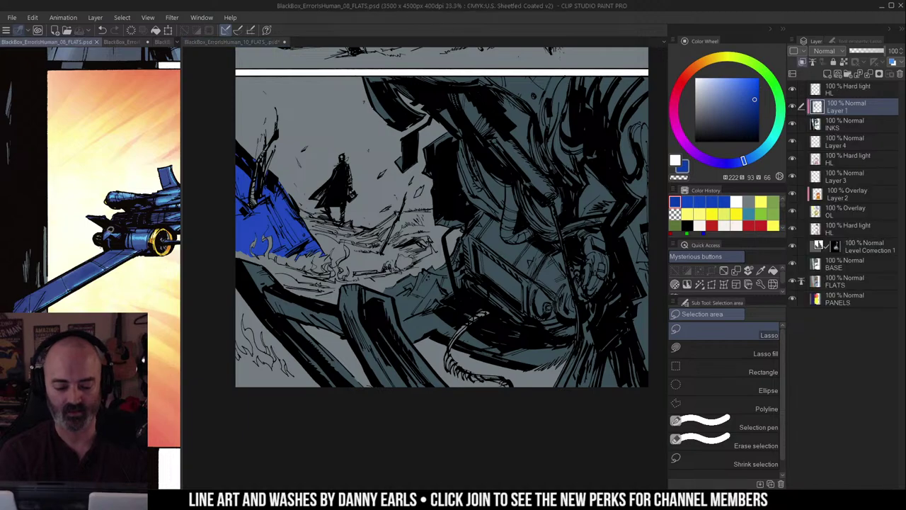
mouse_move(122, 246)
mouse_down()
mouse_move(29, 273)
mouse_move(122, 245)
mouse_up()
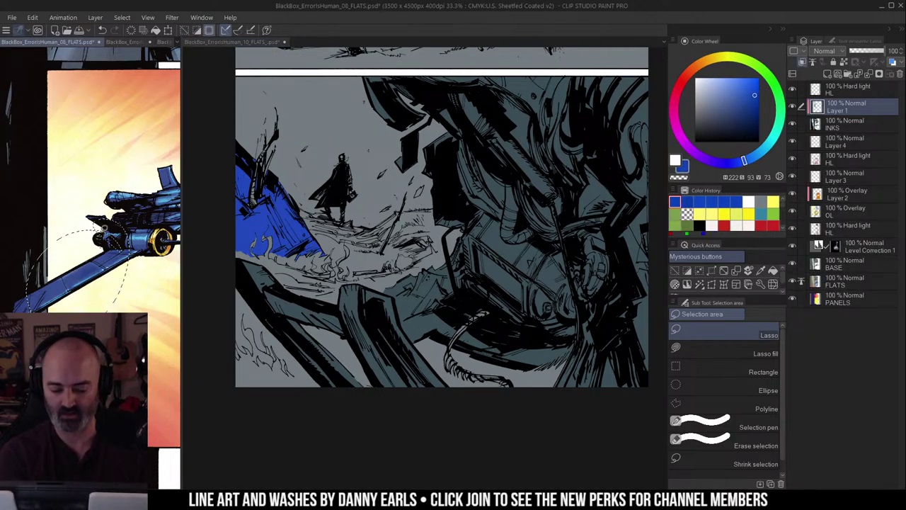
click(400, 173)
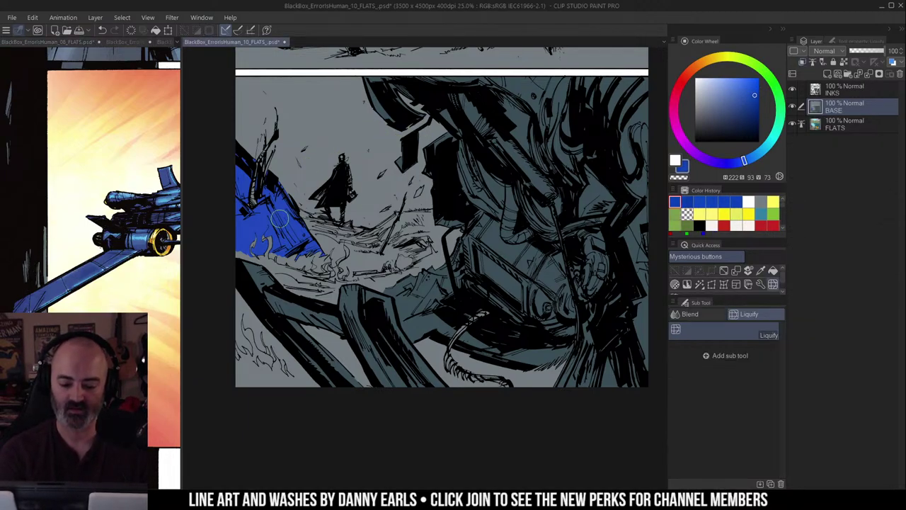
Step: Reselect the blue wreckage piece on BASE, adjust it to Saturation -21 and Luminosity -12, and deselect
key(ctrl+d)
mouse_move(358, 242)
mouse_down()
mouse_move(331, 269)
mouse_move(259, 260)
mouse_move(290, 146)
mouse_move(358, 242)
mouse_up()
key(w)
alt+click(327, 237)
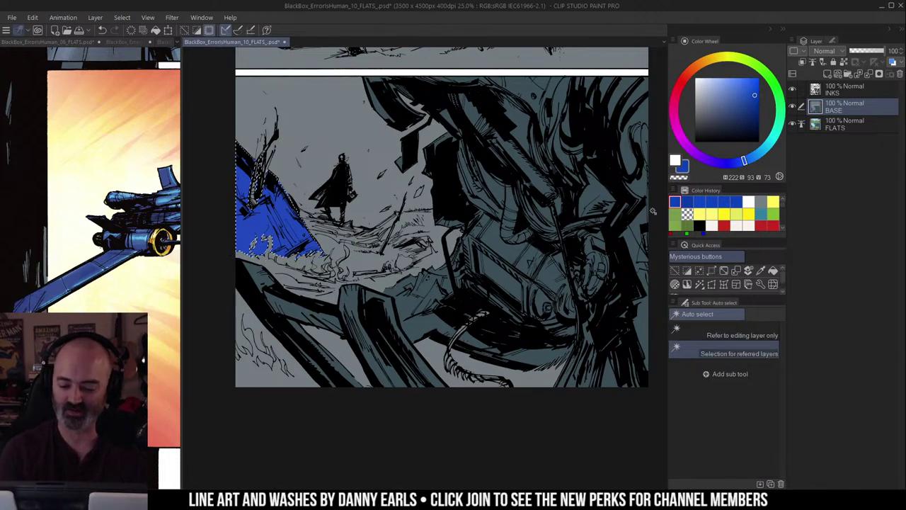
key(ctrl+u)
mouse_move(698, 160)
mouse_down()
mouse_move(678, 161)
mouse_move(686, 188)
mouse_up()
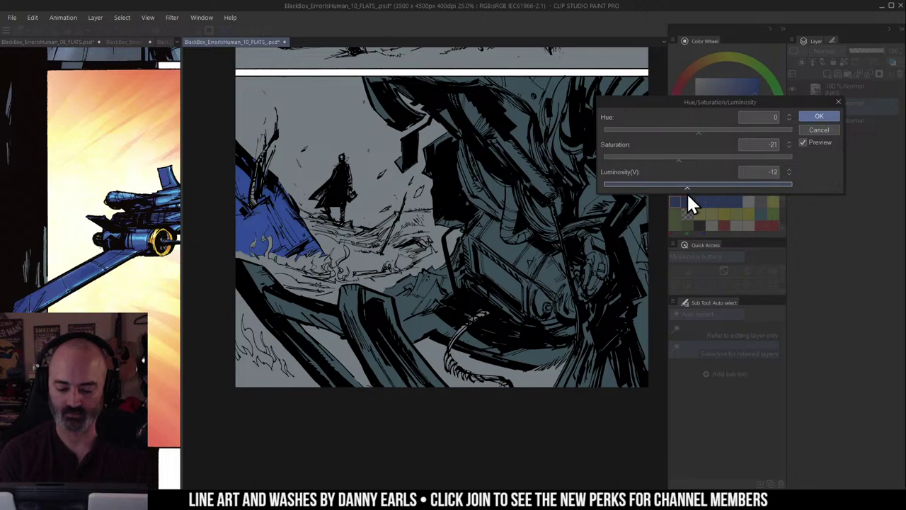
click(815, 117)
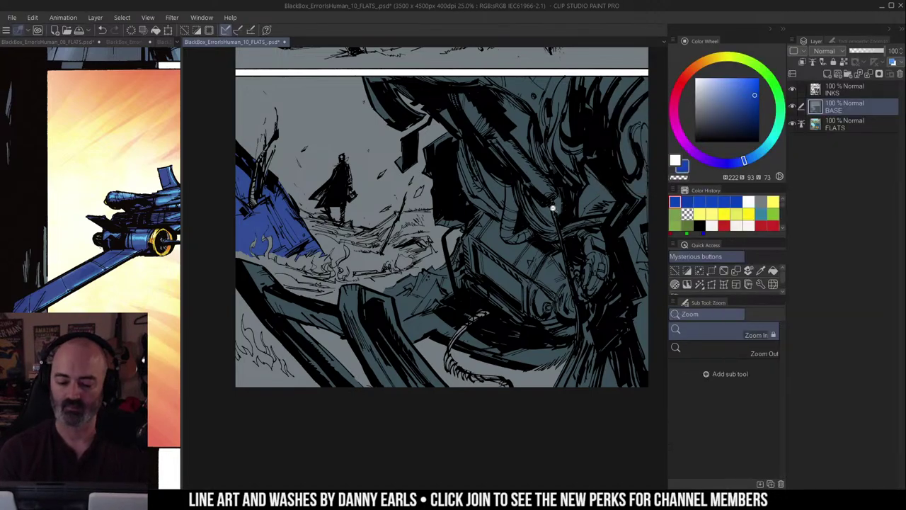
Step: Select the two foreground beams in the lower panel's lower-left corner and sample the blue of the wreckage behind the flames
scroll(549, 218, down, 3)
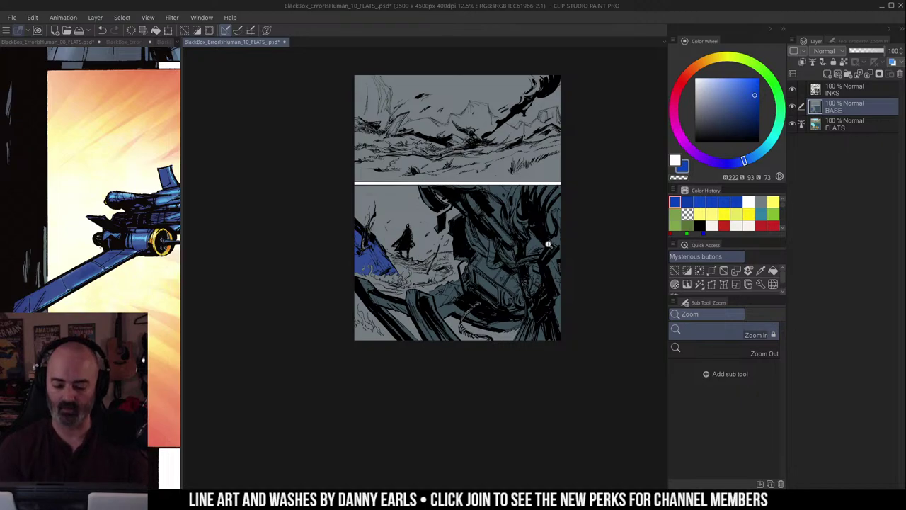
drag(562, 243, 540, 244)
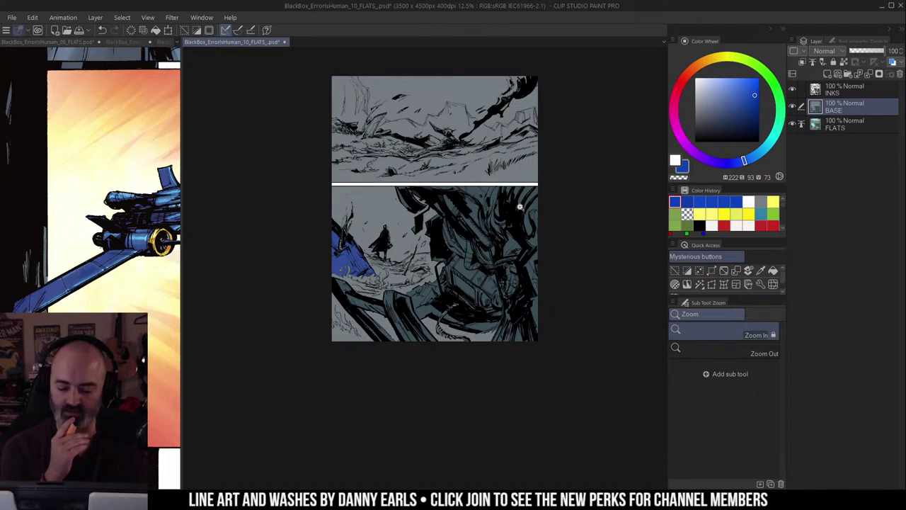
click(400, 324)
click(415, 327)
alt+click(418, 339)
drag(535, 308, 502, 301)
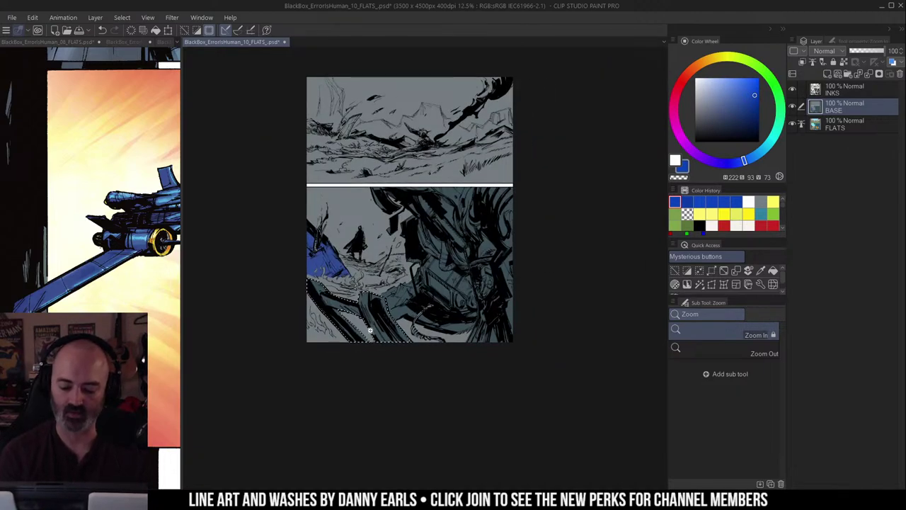
right_click(314, 263)
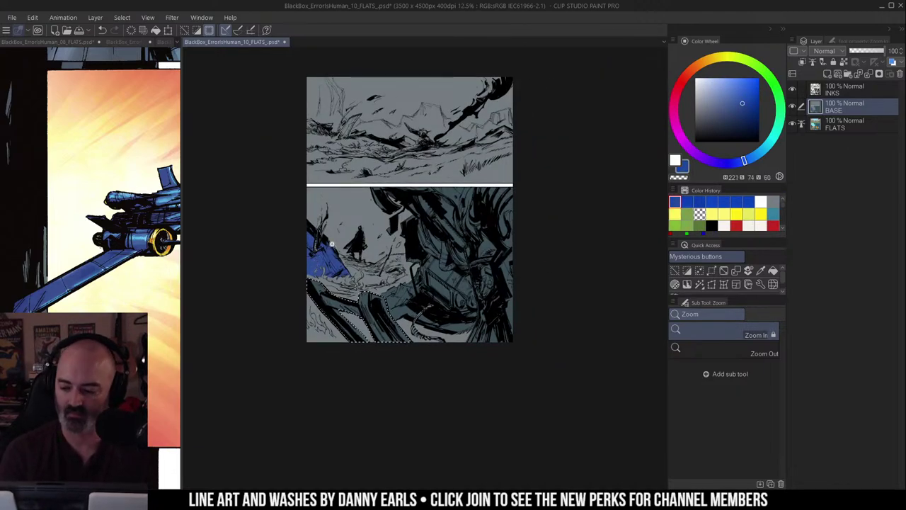
Step: Airbrush the sampled blue over the selected beams on a new layer above BASE and deselect
key(b)
click(827, 75)
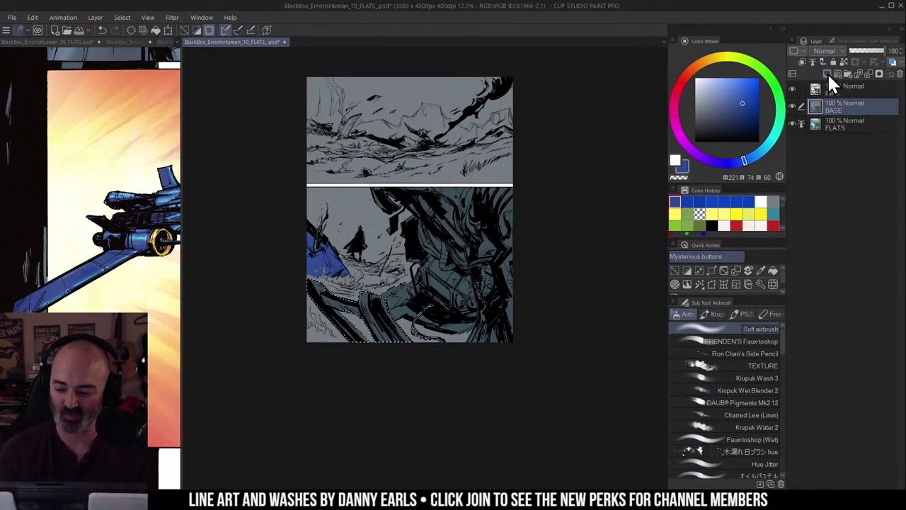
key(ctrl+d)
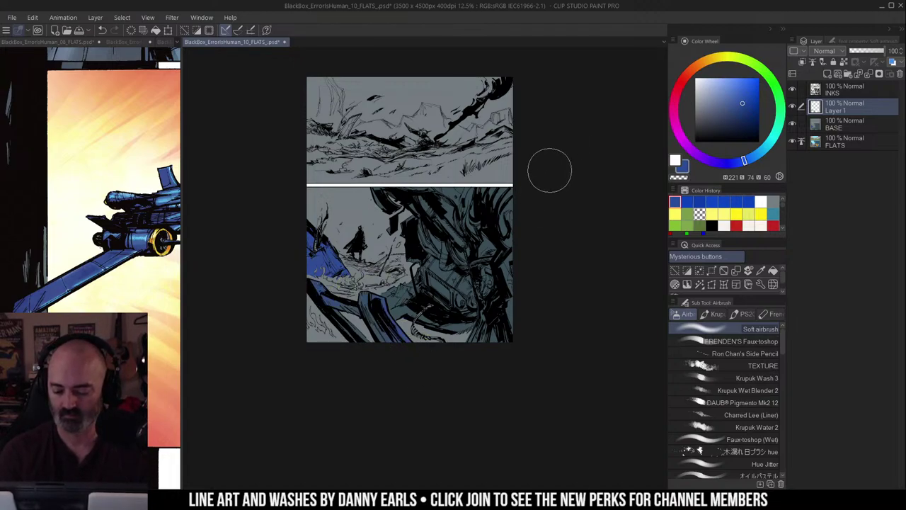
Step: Select the jagged wreckage between the beams and the large machine, airbrush it with the same blue, and deselect
key(w)
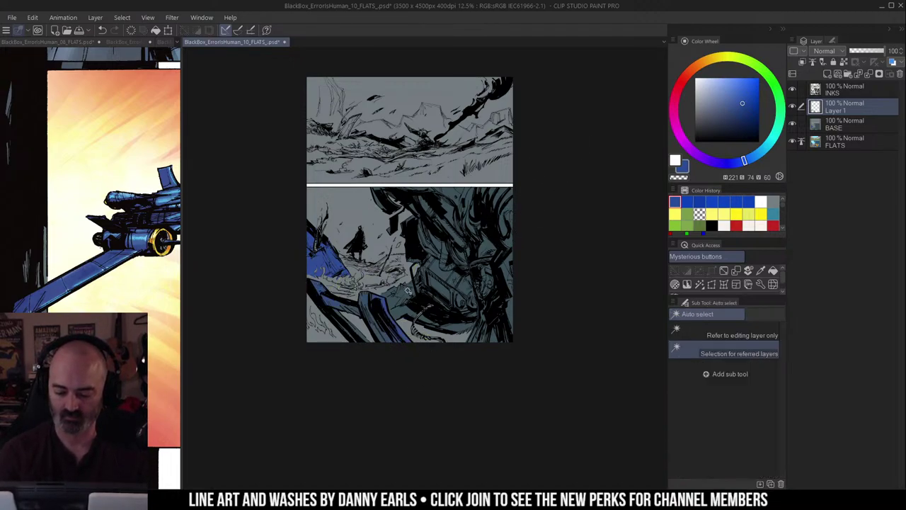
click(425, 306)
key(ctrl+h)
key(b)
drag(398, 289, 402, 284)
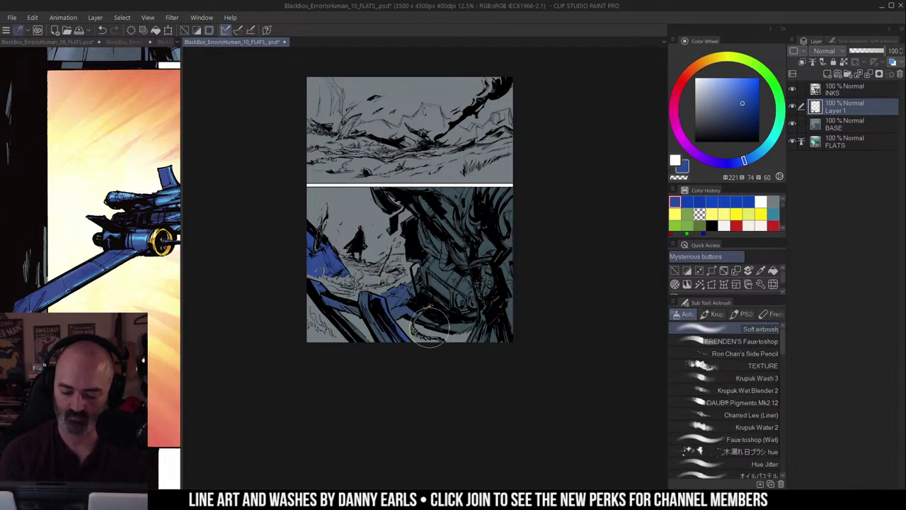
key(m)
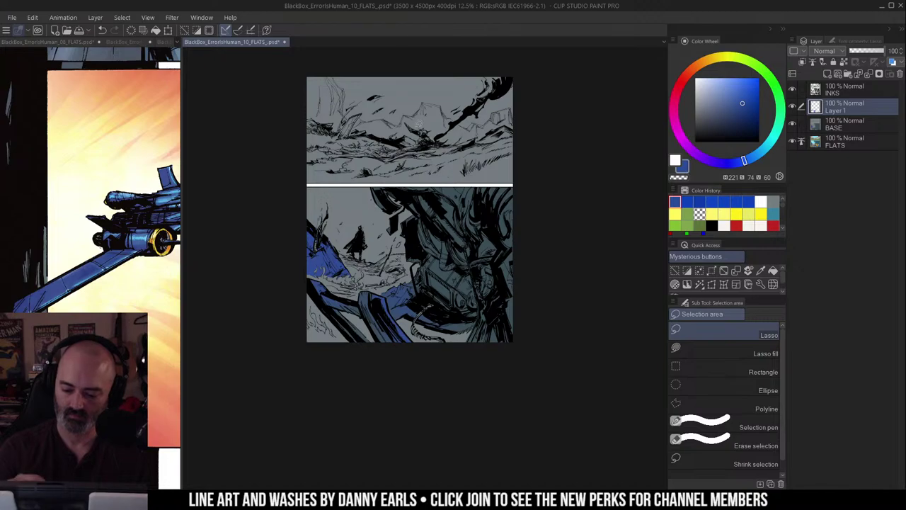
key(ctrl+d)
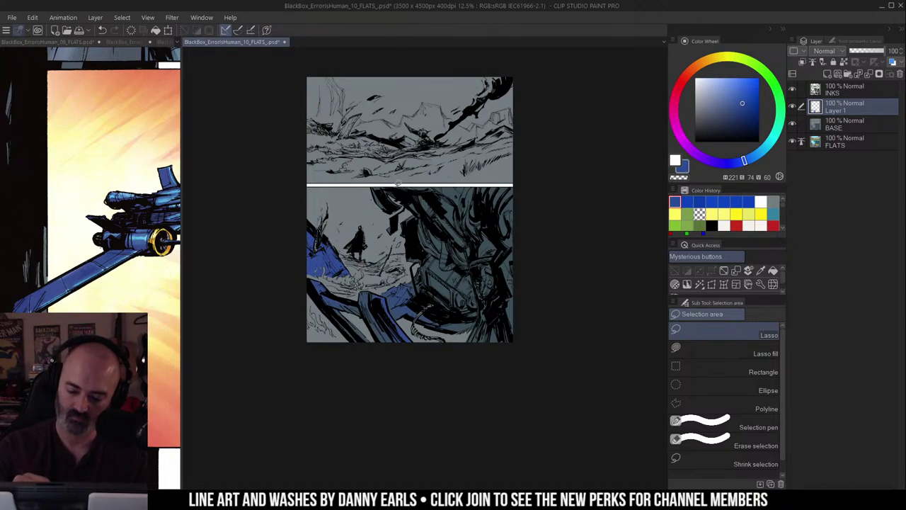
Step: Airbrush soft blue along the large machine's upper edge and over its lower-right corner
key(b)
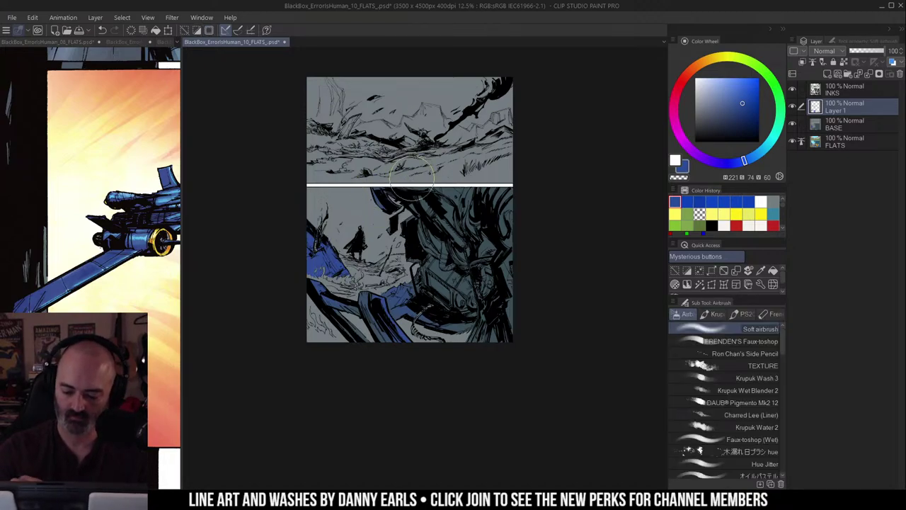
mouse_move(410, 170)
mouse_down()
mouse_move(456, 165)
mouse_move(461, 177)
mouse_move(442, 175)
mouse_move(465, 189)
mouse_move(489, 174)
mouse_up()
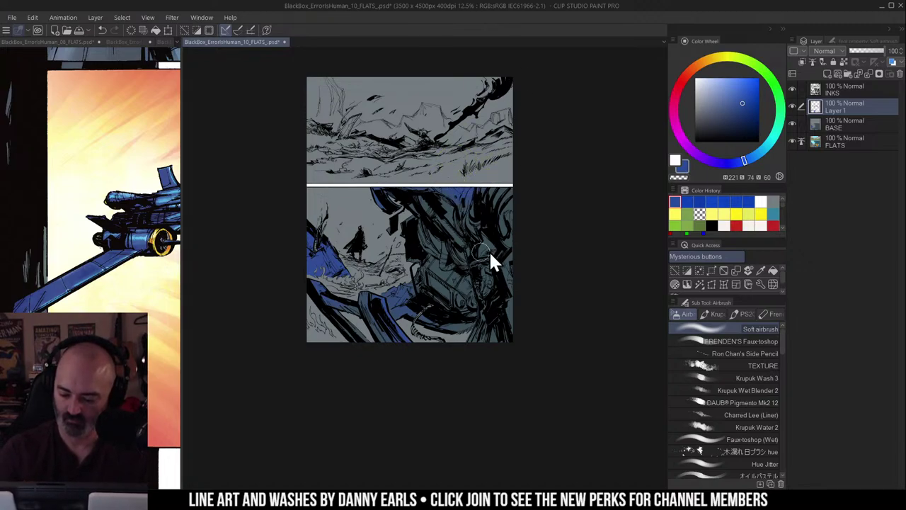
mouse_move(485, 297)
mouse_down()
mouse_move(482, 320)
mouse_move(492, 333)
mouse_move(512, 314)
mouse_move(514, 337)
mouse_up()
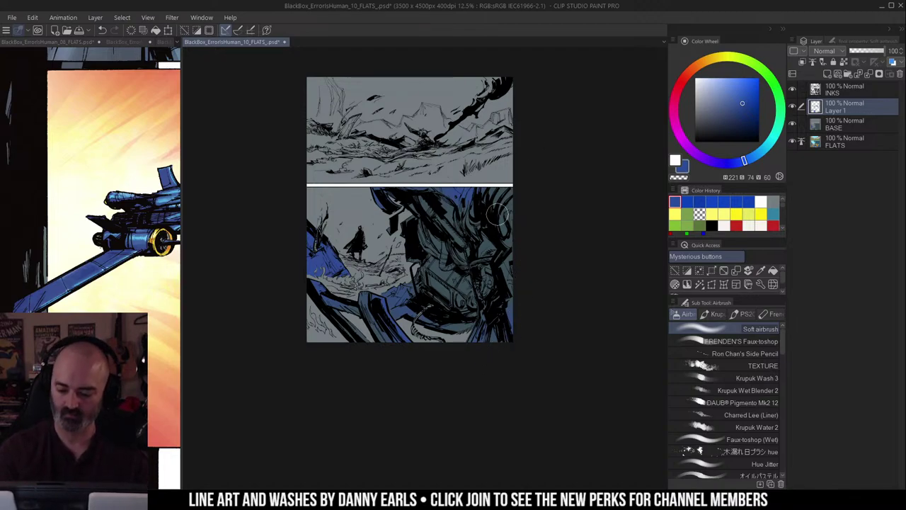
key(ctrl+space)
click(464, 270)
key(w)
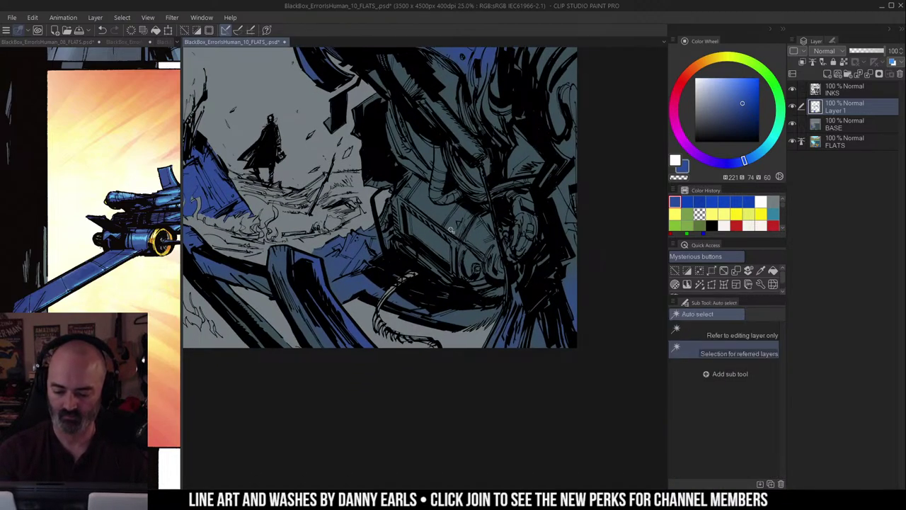
click(453, 226)
key(ctrl+space)
click(475, 250)
key(m)
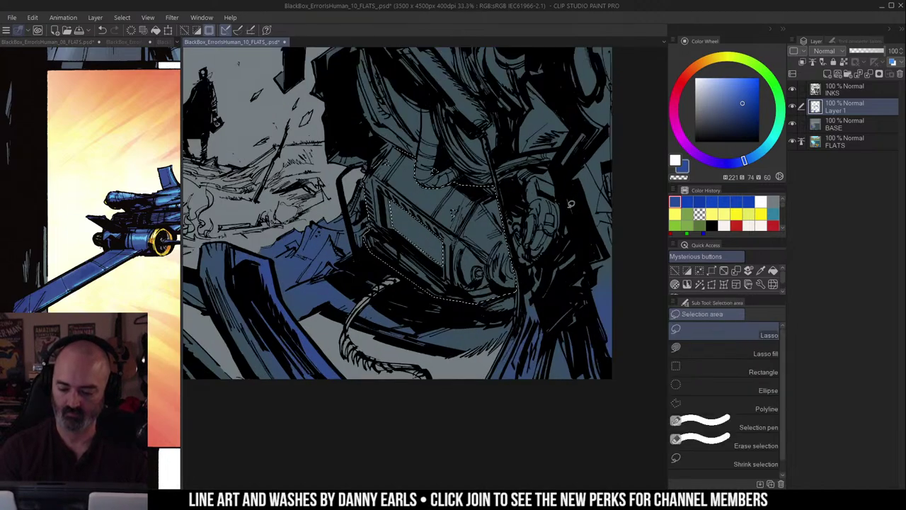
drag(569, 166, 572, 202)
key(ctrl+d)
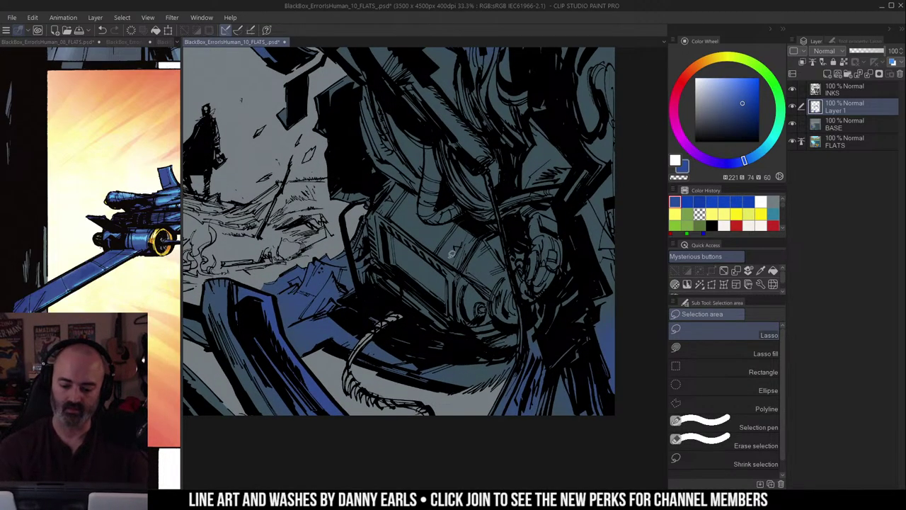
key(w)
click(482, 233)
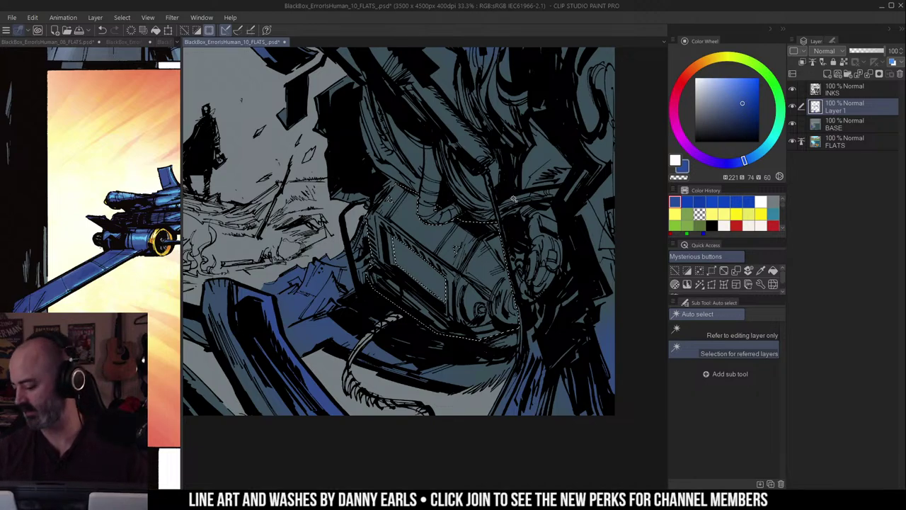
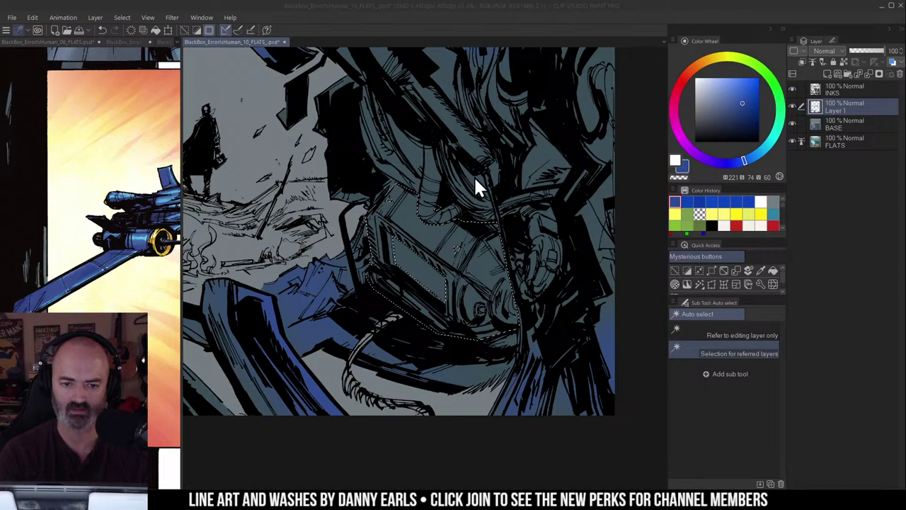
click(432, 270)
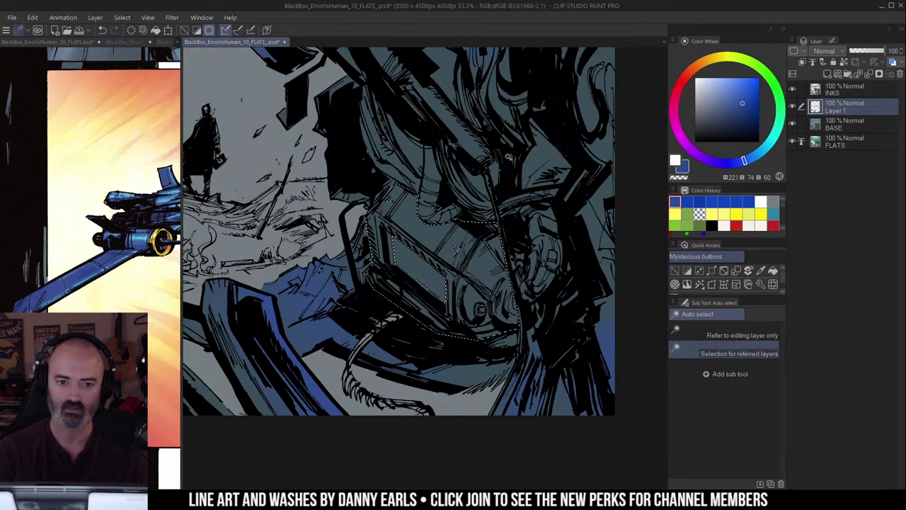
key(ctrl+d)
Step: Select the rectangular screen on the machine's boxy housing and airbrush it with a light blue of hue 199
click(418, 263)
key(ctrl+d)
key(b)
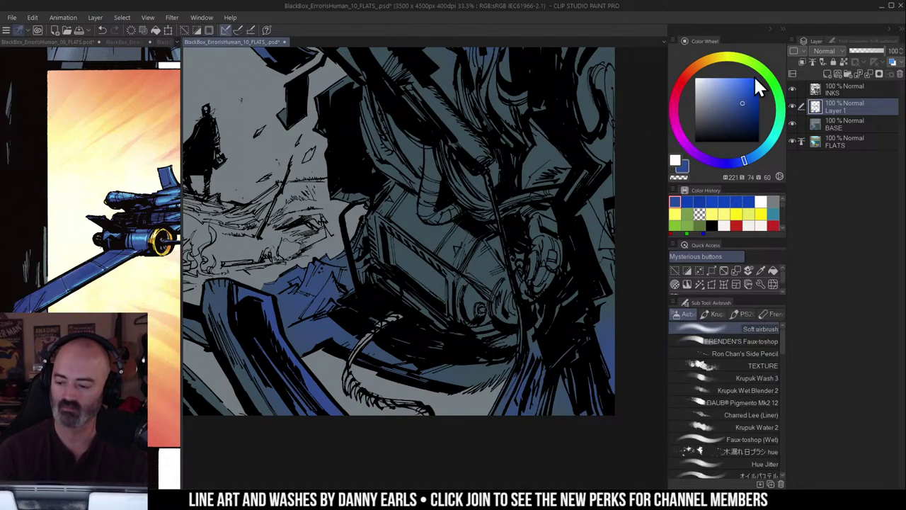
click(762, 150)
click(733, 96)
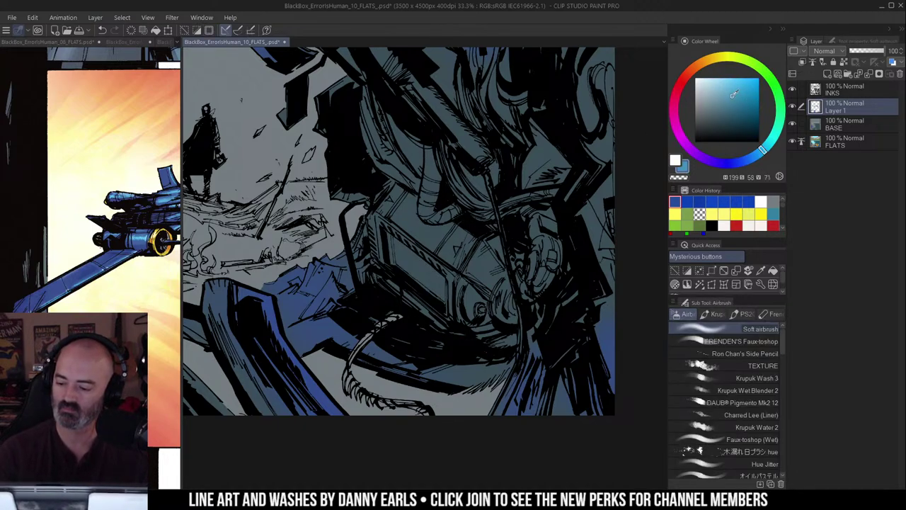
drag(393, 240, 446, 294)
key(ctrl+z)
mouse_move(391, 261)
mouse_down()
mouse_move(402, 287)
mouse_move(439, 305)
mouse_up()
Step: Set the drawing color to an orange of about hue 24, saturation 58 and value 83 for the machine's screen frame
key(ctrl+space)
click(447, 268)
key(w)
click(691, 71)
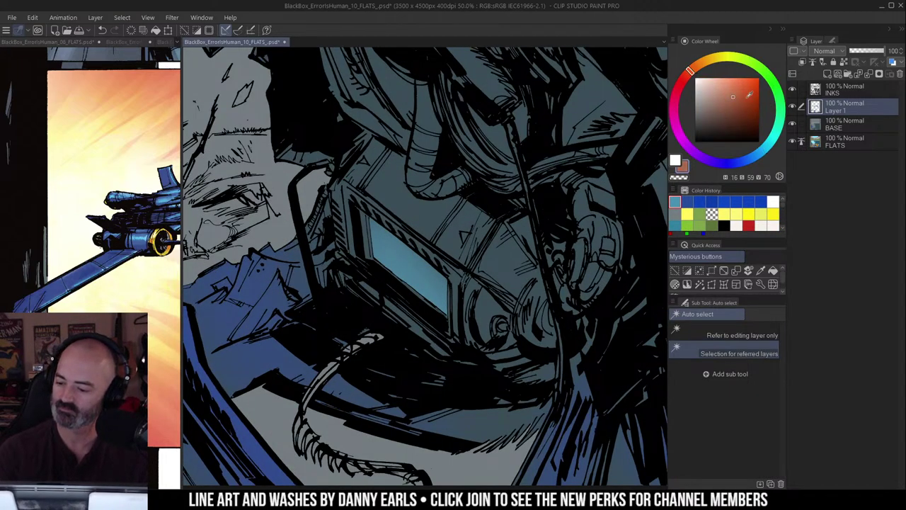
key(b)
click(733, 89)
click(696, 67)
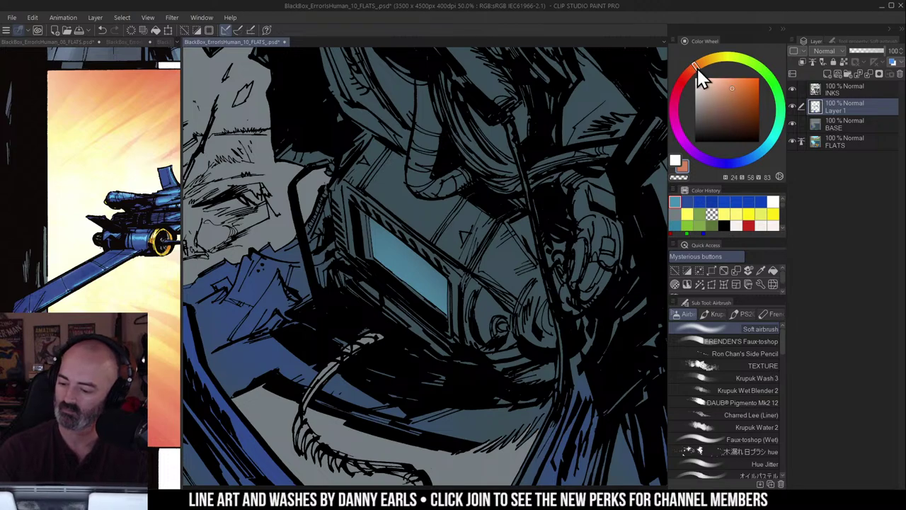
Step: Try painting the screen's frame orange with the FRENDEN'S Faux-toshop brush
click(768, 341)
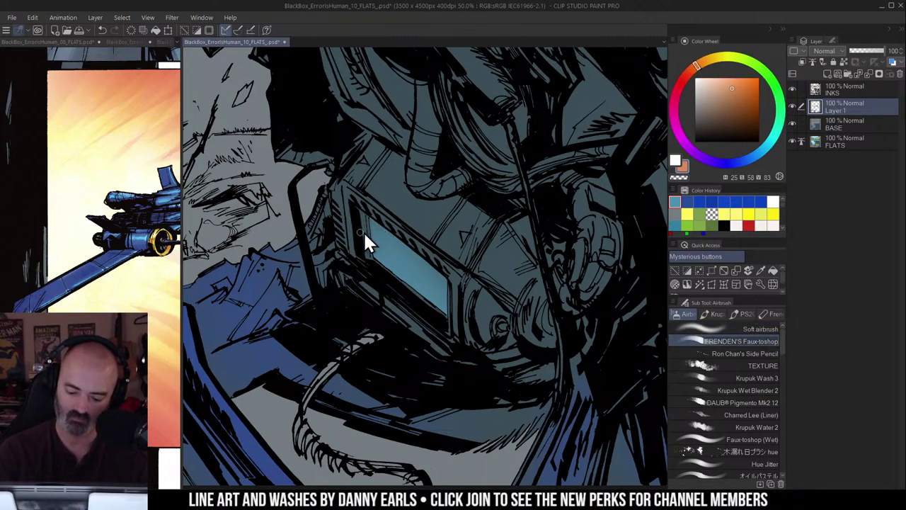
mouse_move(351, 207)
mouse_down()
mouse_move(351, 192)
mouse_move(376, 216)
mouse_up()
key(w)
click(376, 216)
key(ctrl+d)
key(b)
key(ctrl+z)
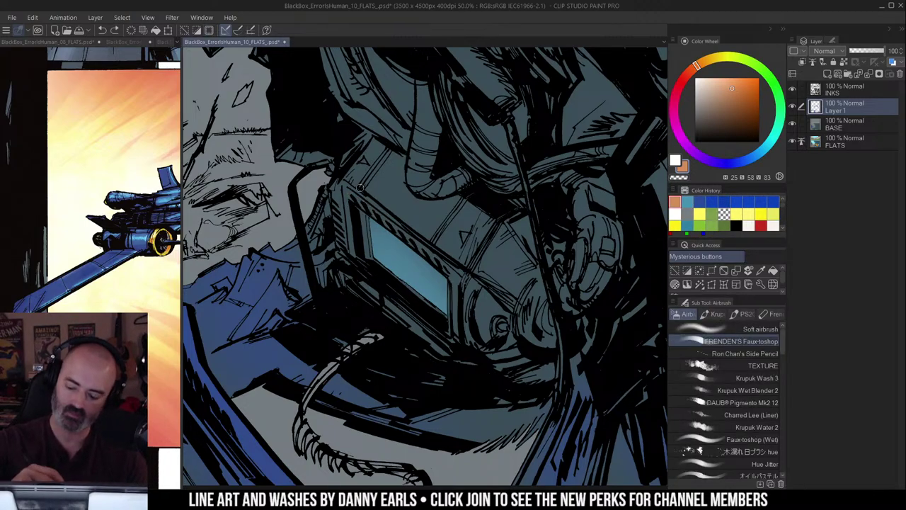
Step: Paint the frame around the machine's screen orange along its upper, right and left edges with the Krupuk Wash 3 brush
click(761, 378)
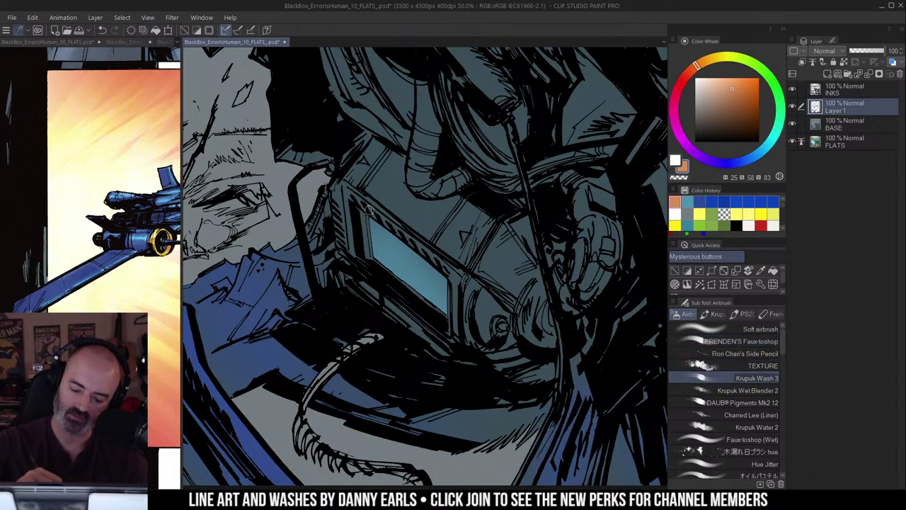
mouse_move(368, 210)
mouse_down()
mouse_move(393, 229)
mouse_move(365, 199)
mouse_move(458, 276)
mouse_move(446, 273)
mouse_move(455, 327)
mouse_up()
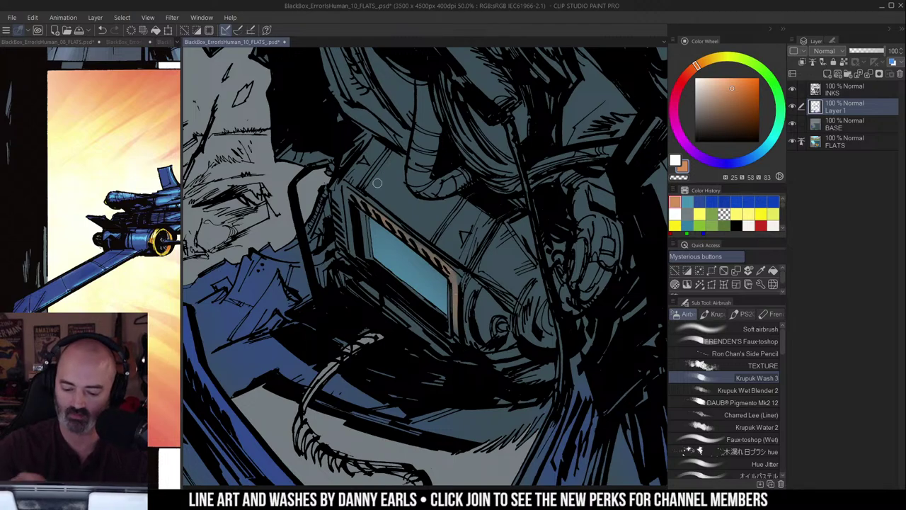
mouse_move(348, 191)
mouse_down()
mouse_move(350, 233)
mouse_move(348, 190)
mouse_move(360, 256)
mouse_up()
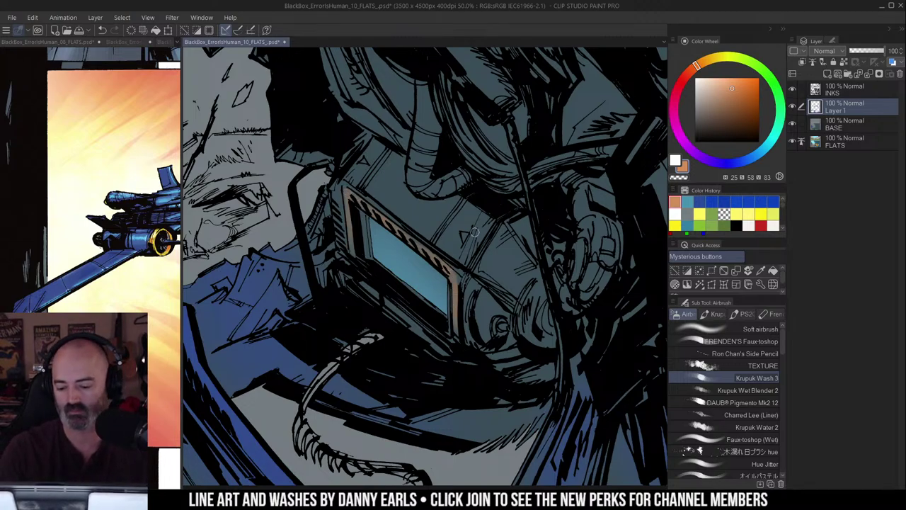
Step: Select the machine's housing and paint the round fitting beside the screen with a darker blue of hue 198, saturation 56, value 47
drag(482, 219, 467, 198)
key(w)
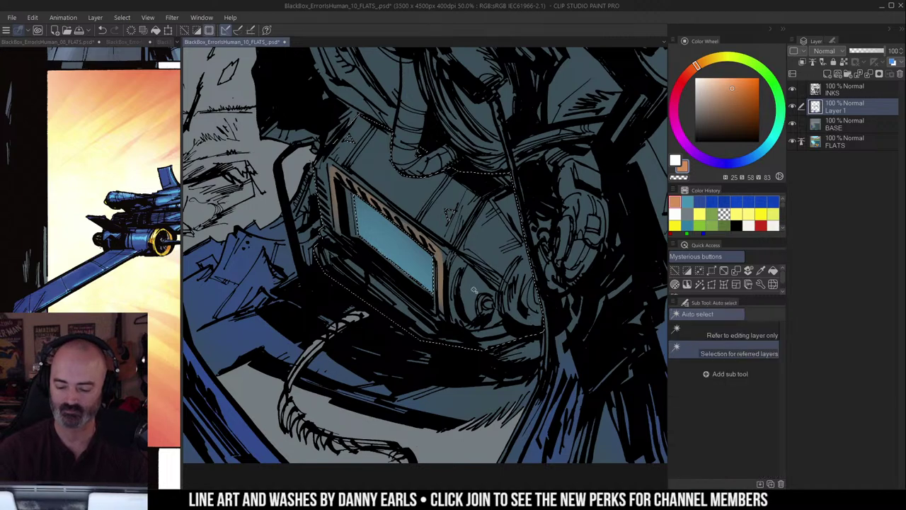
key(b)
alt+click(470, 274)
drag(734, 105, 732, 111)
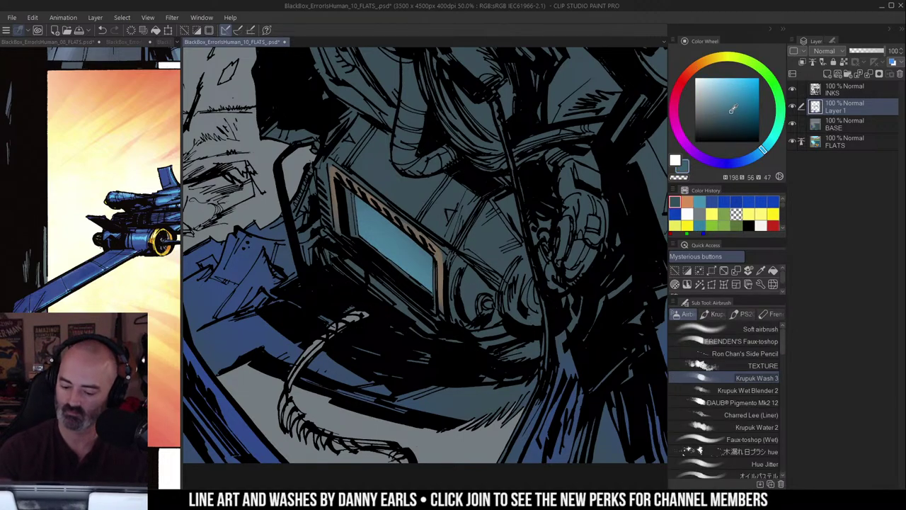
click(473, 298)
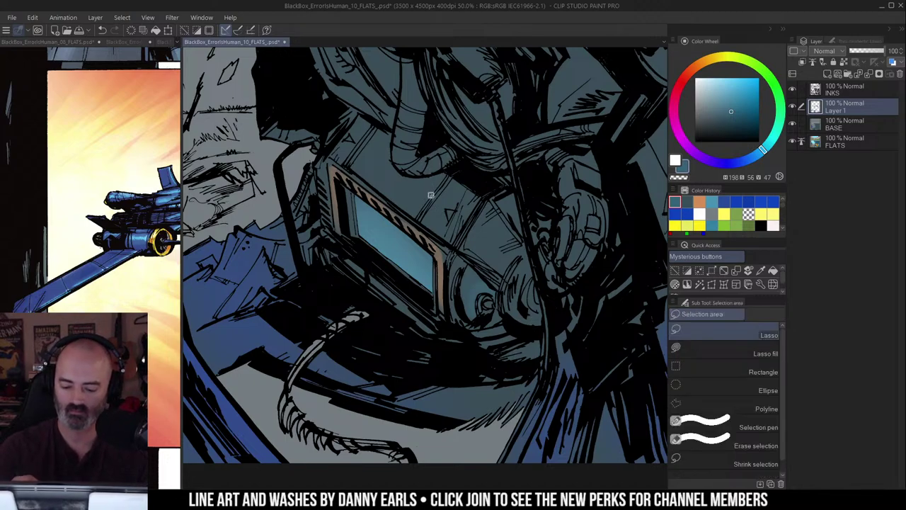
Step: Paint the narrow stripes and small triangular mark on the housing's top with a muted orange of hue 28, saturation 39, value 56
alt+click(436, 244)
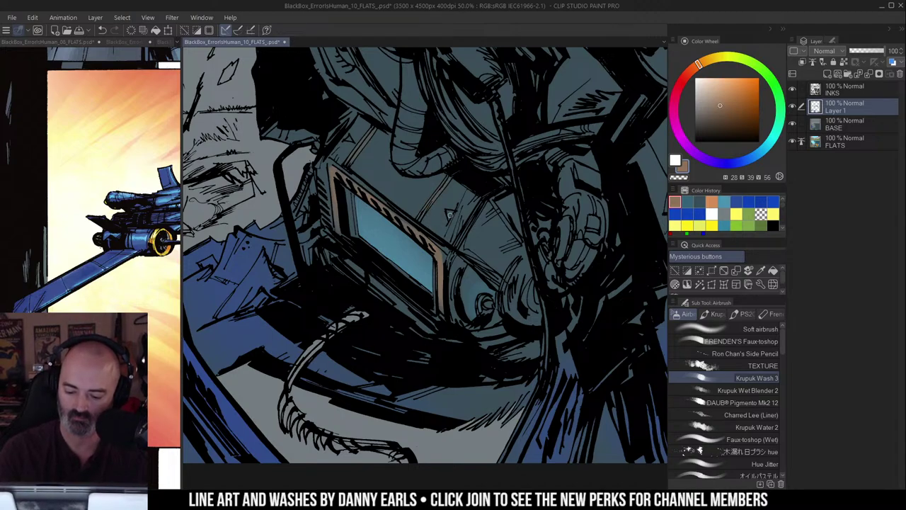
key(m)
key(w)
key(b)
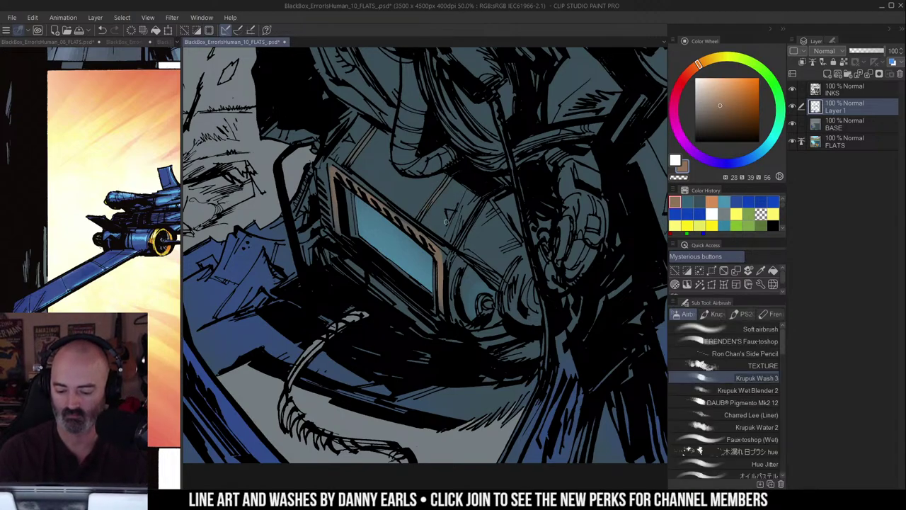
key(w)
key(b)
key(w)
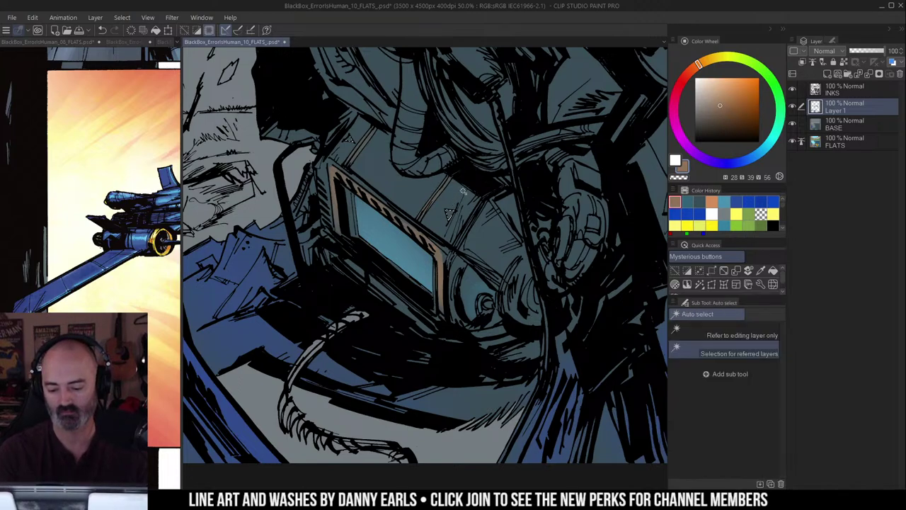
key(b)
key(slash)
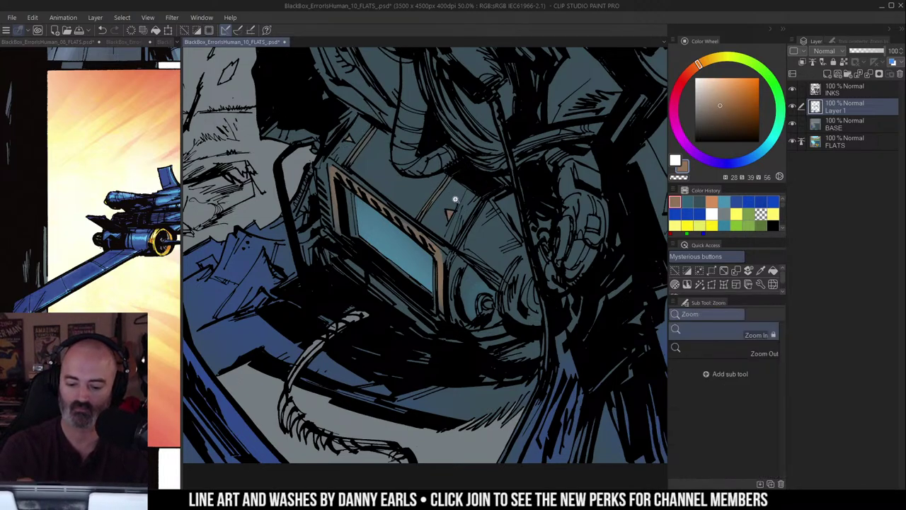
Step: Select the ribbed hose above the housing and paint it pale blue with hue 191, saturation 34 and value 71
alt+click(460, 206)
alt+click(461, 205)
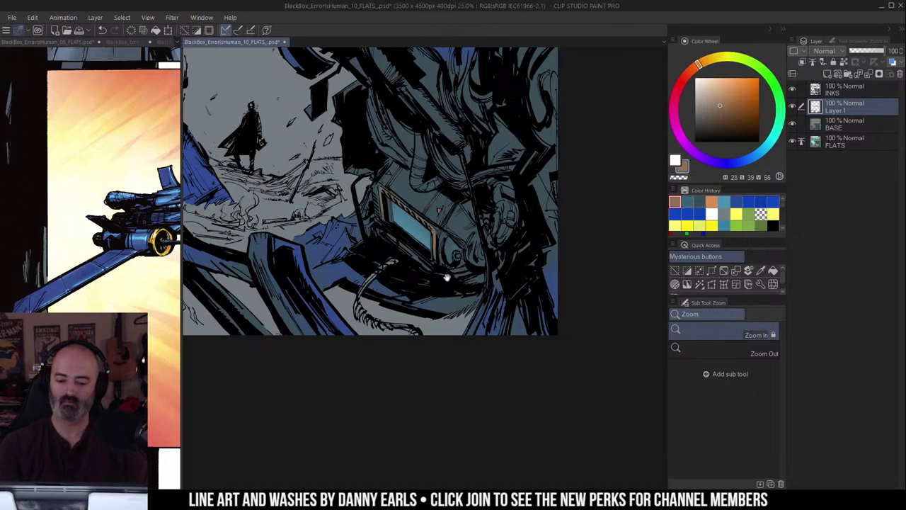
key(w)
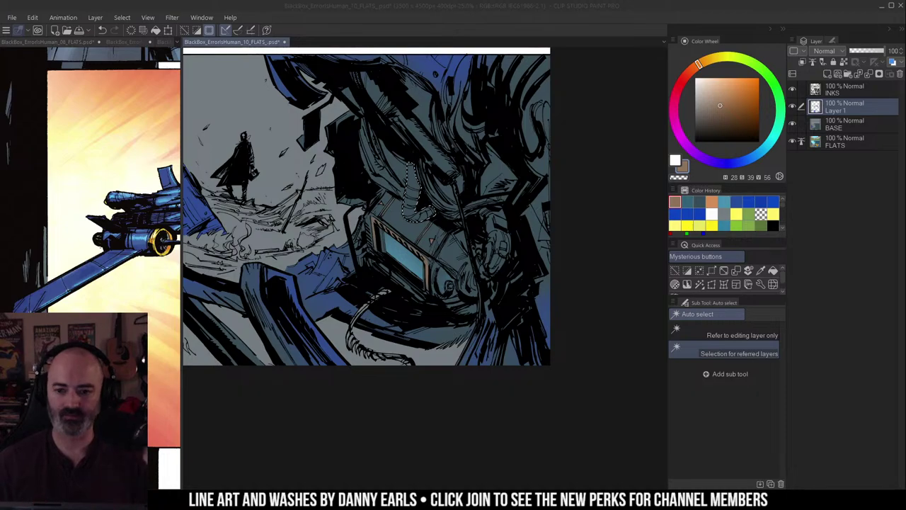
click(516, 157)
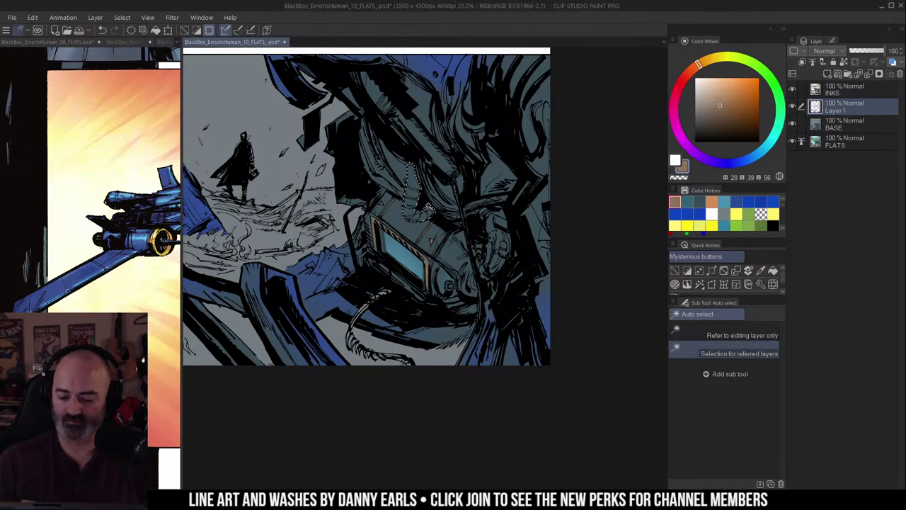
scroll(420, 201, up, 1)
drag(421, 201, 452, 212)
key(ctrl+d)
key(b)
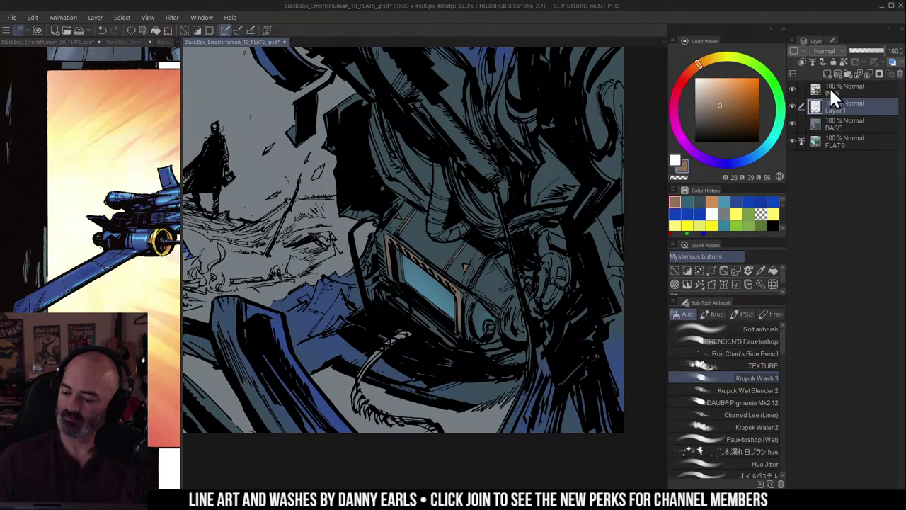
click(778, 137)
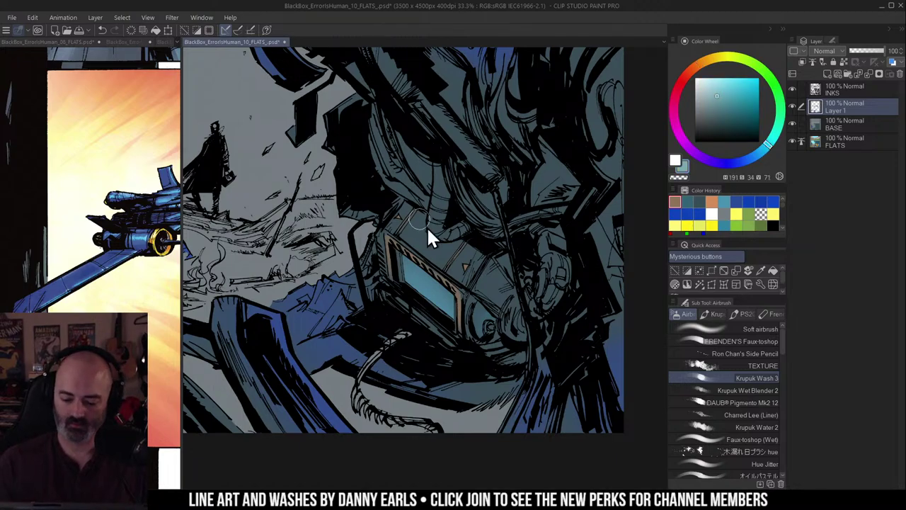
drag(439, 176, 433, 209)
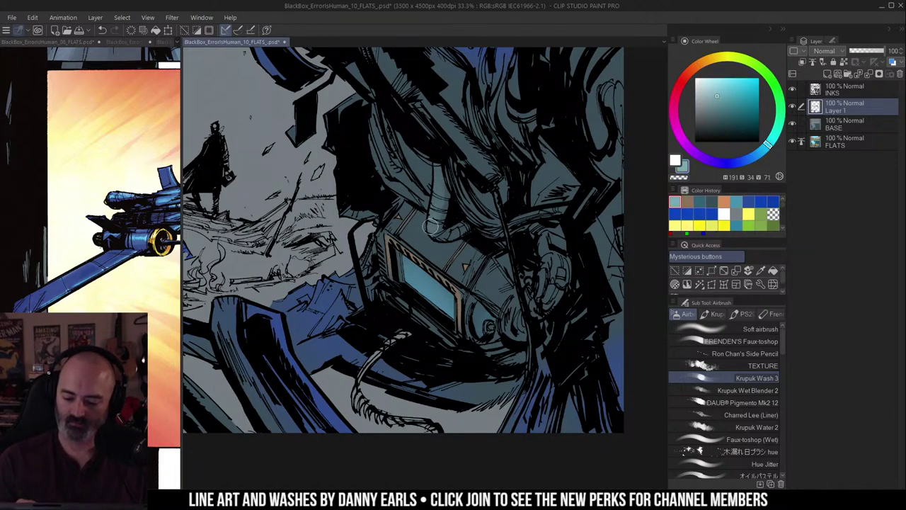
Step: Lasso the housing's top face above the screen and shade it with the same pale blue
scroll(458, 261, down, 2)
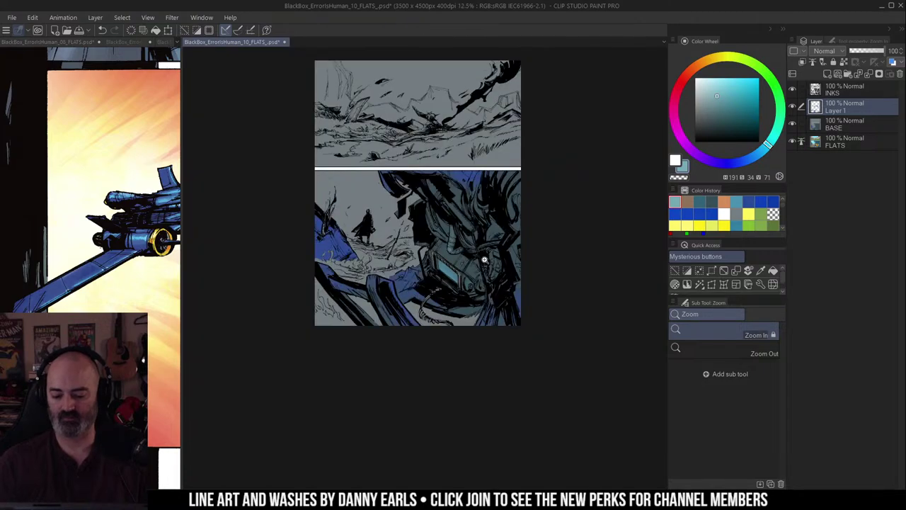
scroll(477, 284, up, 2)
drag(490, 262, 485, 264)
key(w)
key(ctrl+h)
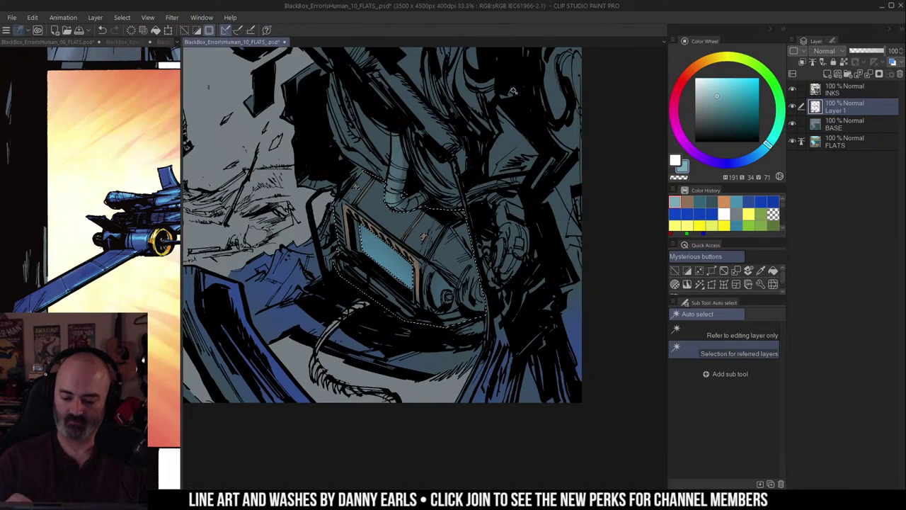
key(m)
key(ctrl+d)
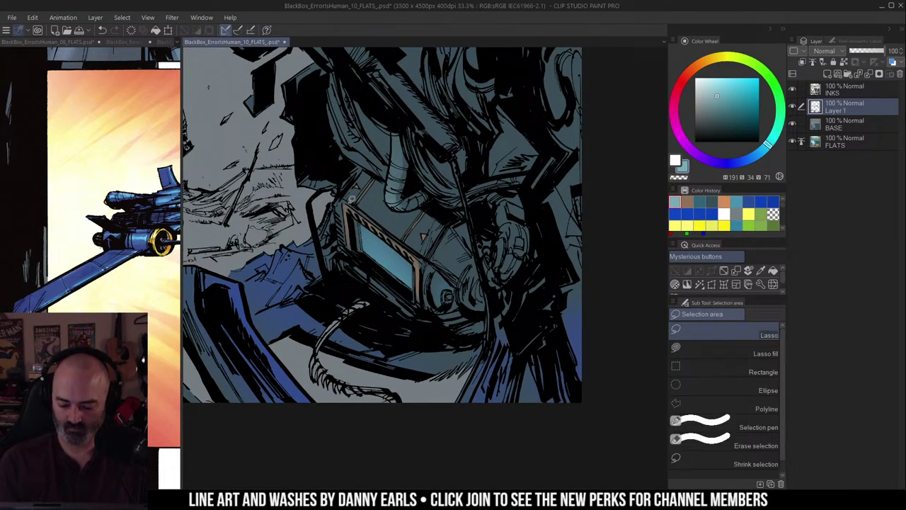
mouse_move(336, 182)
mouse_down()
mouse_move(399, 217)
mouse_move(445, 225)
mouse_up()
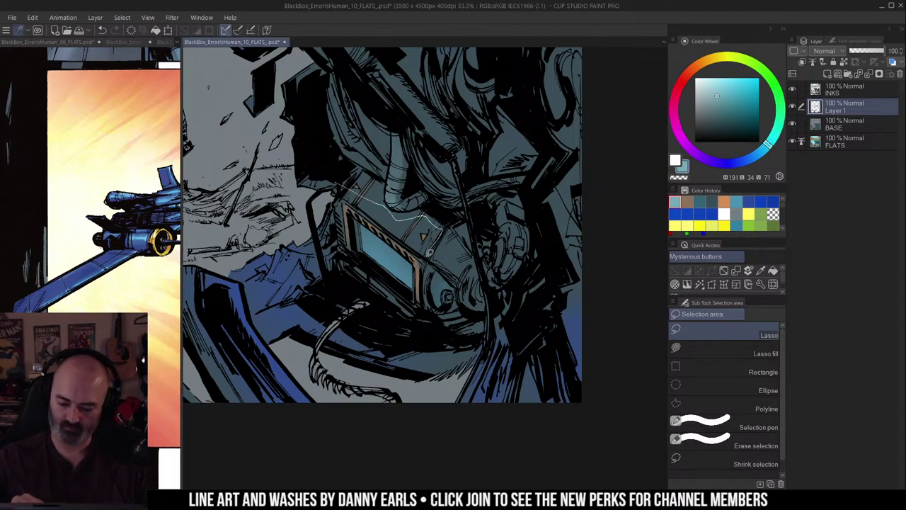
mouse_move(386, 225)
mouse_down()
mouse_move(336, 184)
mouse_move(416, 231)
mouse_move(382, 224)
mouse_move(451, 228)
mouse_up()
key(g)
key(b)
key(ctrl+space)
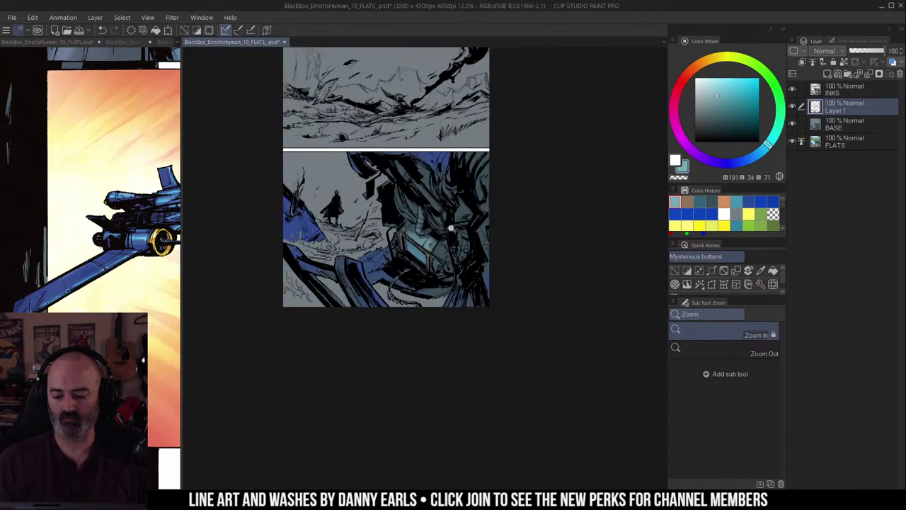
drag(431, 259, 438, 242)
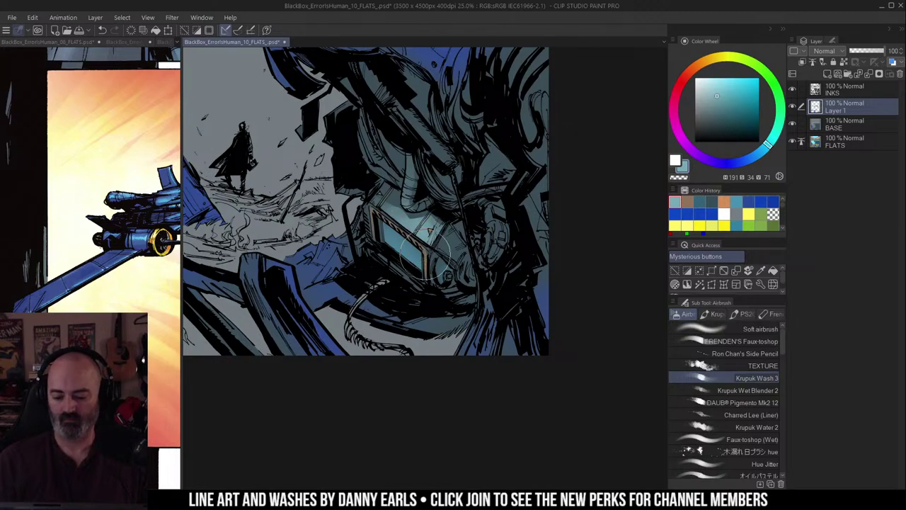
Step: Lighten the round fitting beside the screen and the adjoining housing panel with pale blue
key(m)
key(b)
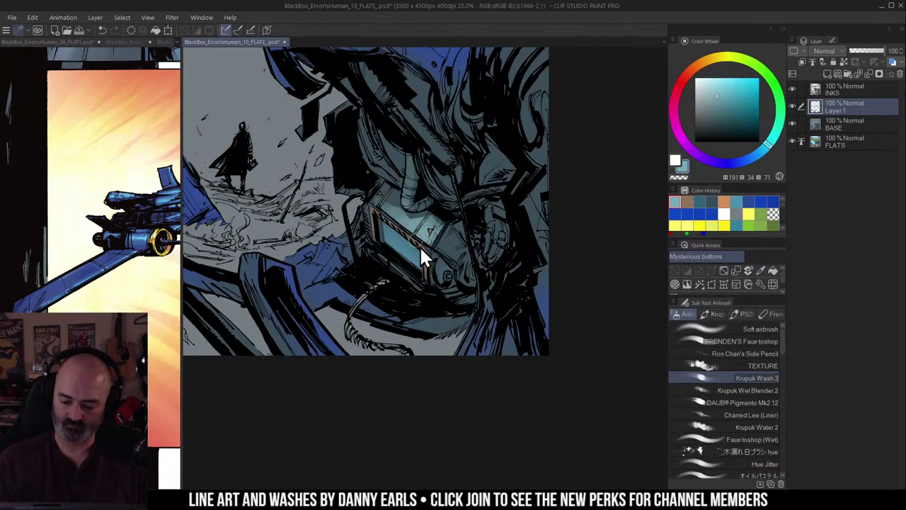
drag(425, 251, 441, 264)
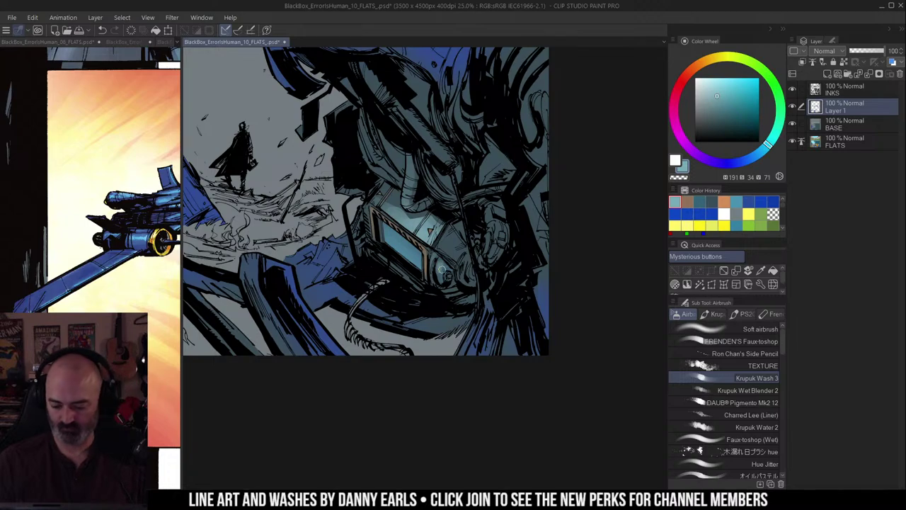
key(m)
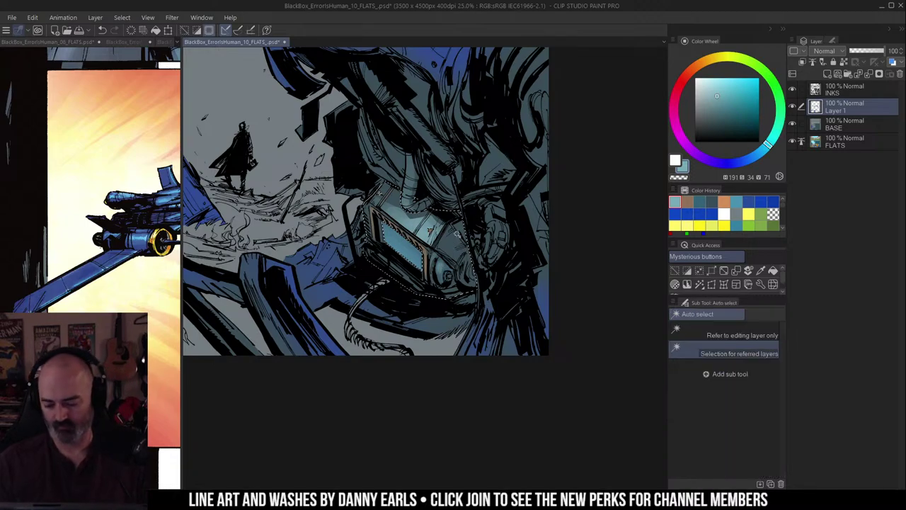
key(b)
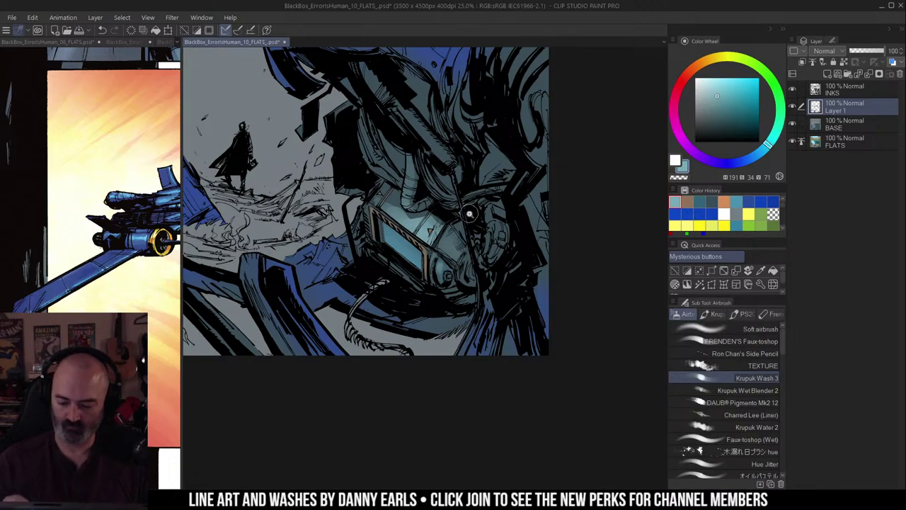
Step: Auto-select the hose area at the robot head's neck in the lower panel and tone it with Krupuk Wash 3
drag(474, 181, 475, 218)
key(w)
click(388, 188)
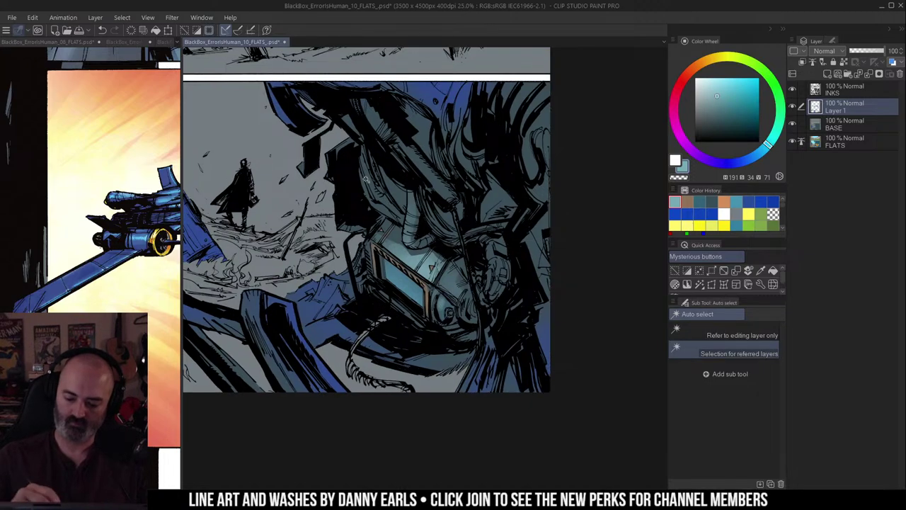
key(b)
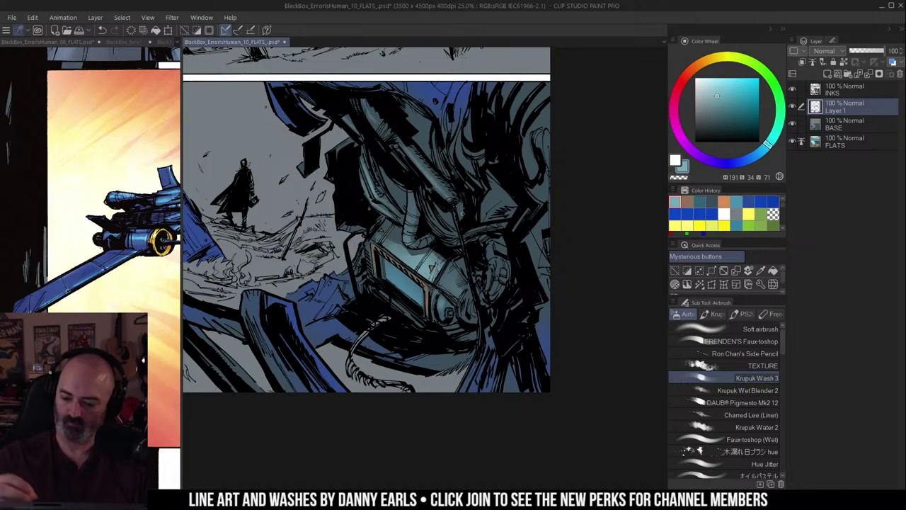
Step: Paint the shard behind the robot head with sampled blue and the curved hoses beside it in dark slate (HSV 198, 16, 27)
alt+click(448, 104)
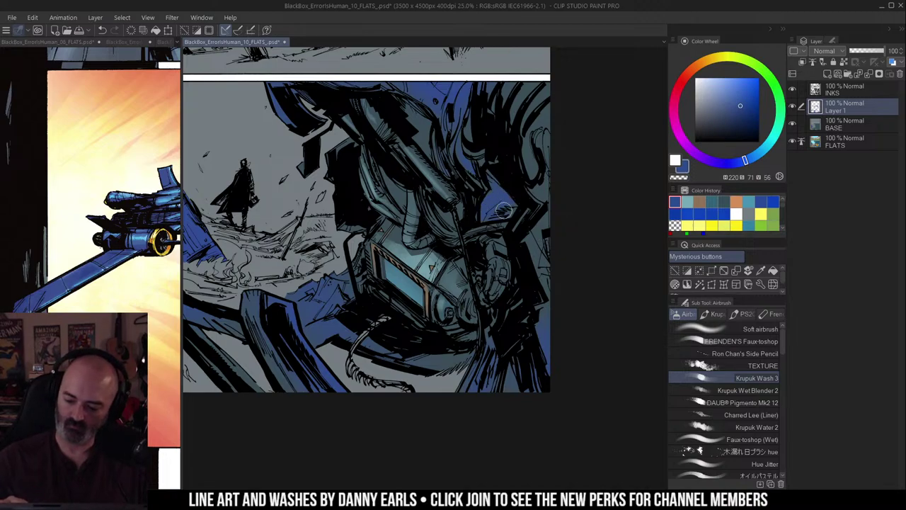
alt+click(410, 180)
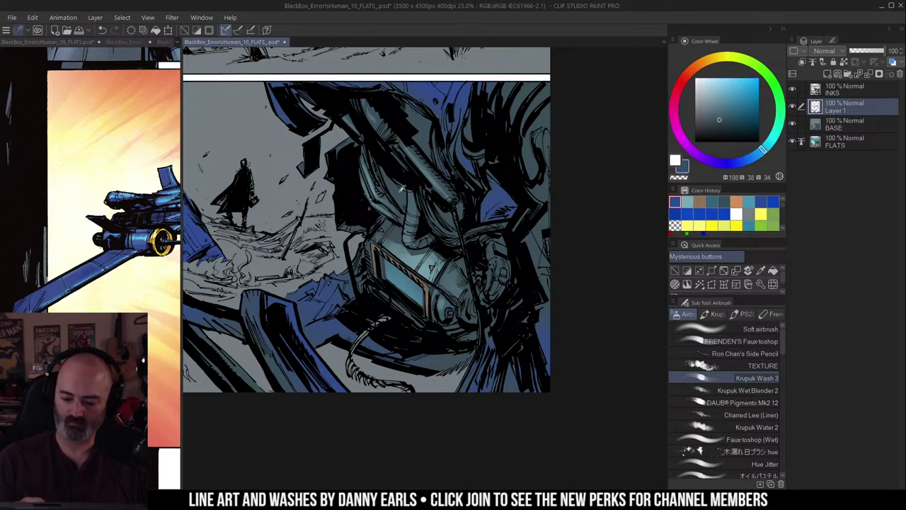
drag(504, 112, 541, 80)
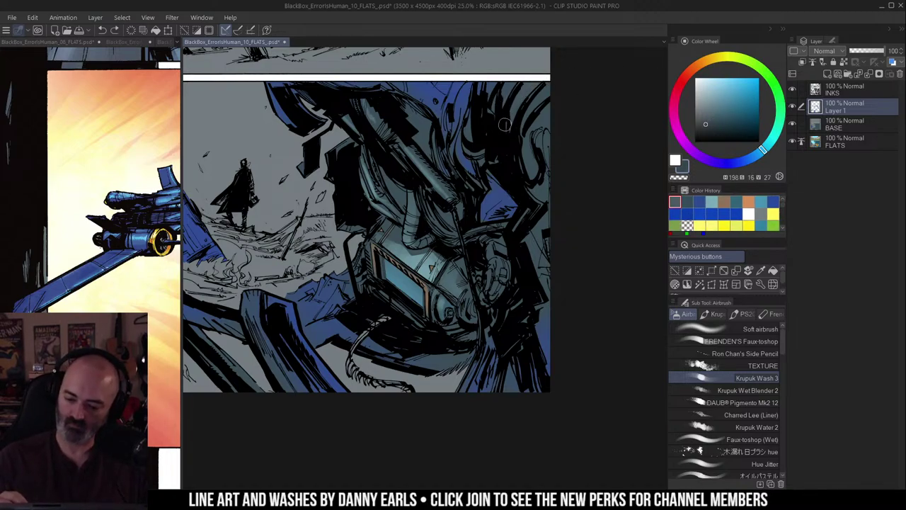
drag(504, 124, 538, 83)
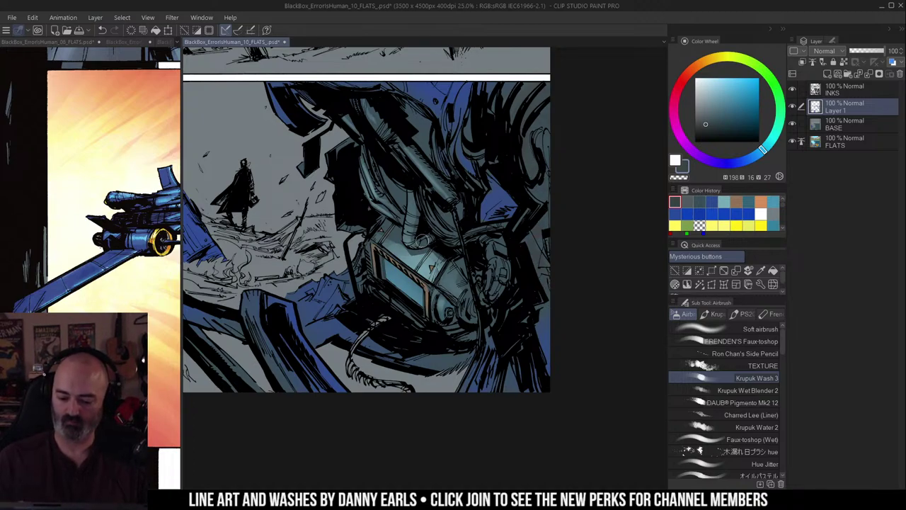
Step: Lighten the round mechanical part beside the robot head with a sampled grey-teal (HSV 192, 35, 64)
alt+click(444, 211)
drag(489, 247, 483, 208)
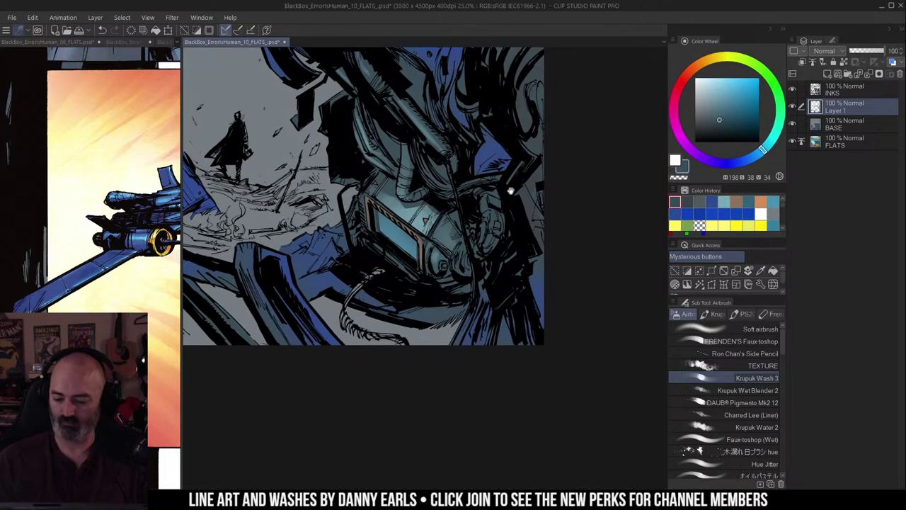
alt+click(482, 207)
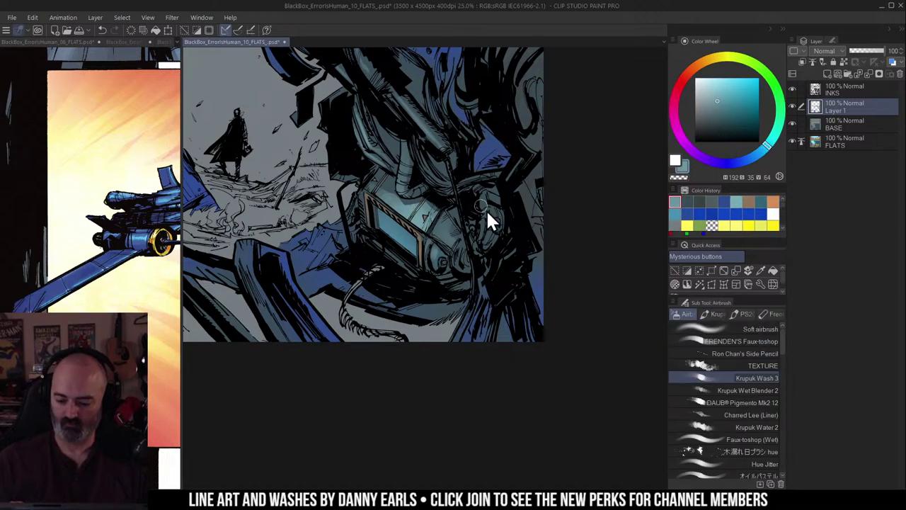
key(m)
key(b)
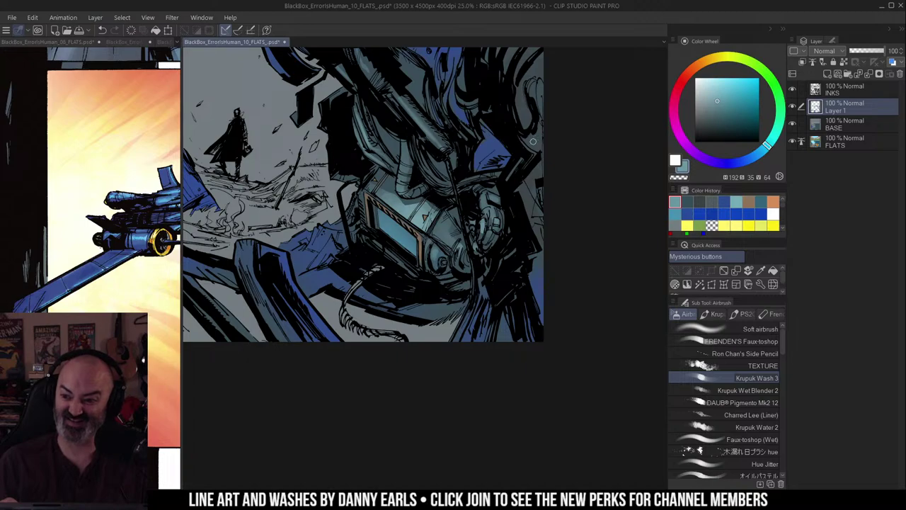
Step: Paint the coiled cable hanging below the robot head orange-brown (HSV 29, 63, 67)
drag(494, 271, 565, 256)
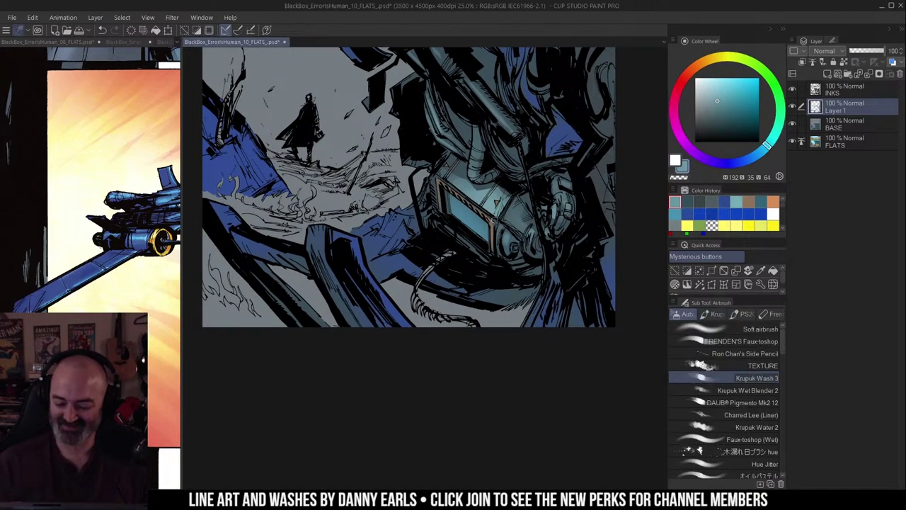
alt+click(494, 221)
alt+click(493, 222)
drag(734, 99, 736, 99)
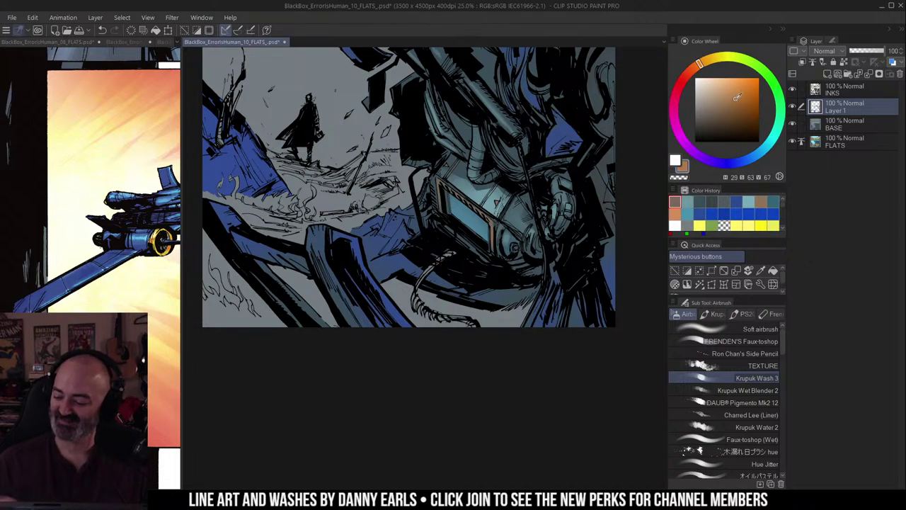
mouse_move(453, 256)
mouse_down()
mouse_move(429, 270)
mouse_move(422, 290)
mouse_move(483, 331)
mouse_up()
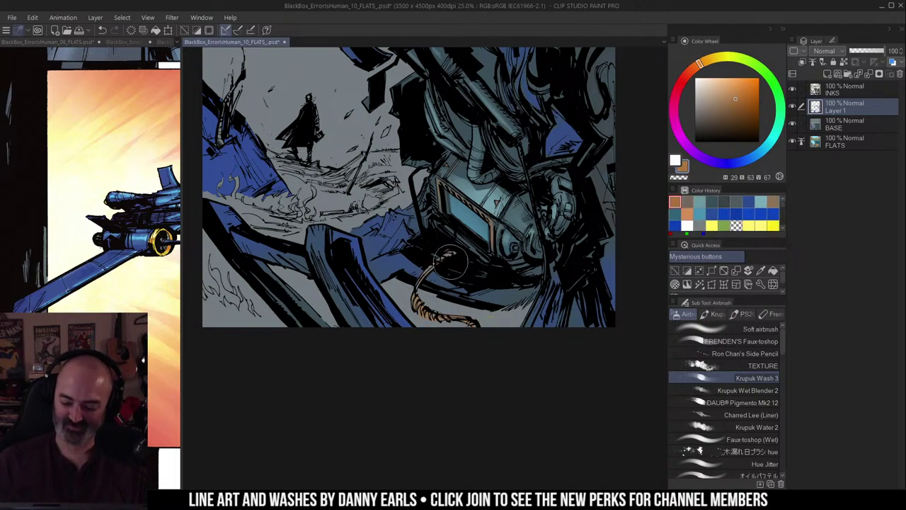
key(ctrl+space)
alt+click(524, 270)
drag(524, 270, 495, 289)
drag(455, 316, 446, 331)
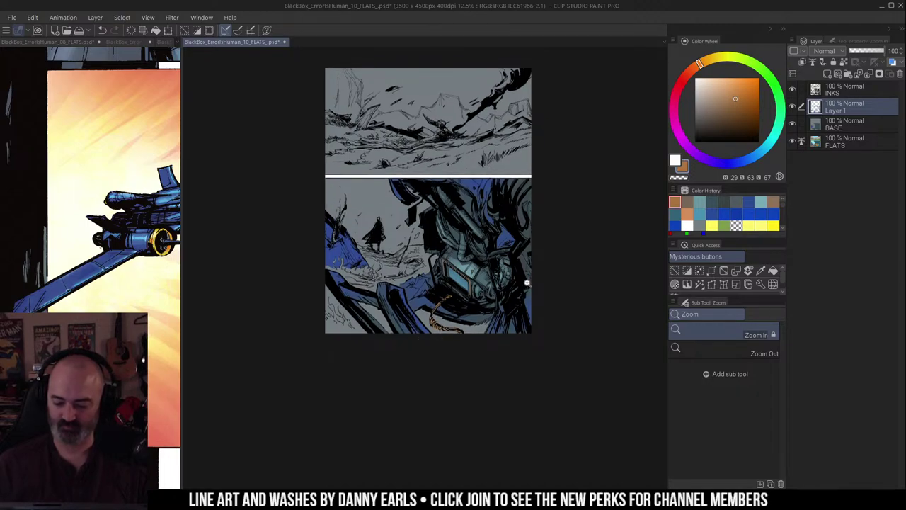
Step: Auto-select the ground areas in both panels and check the selection's coverage with Quick Mask
key(w)
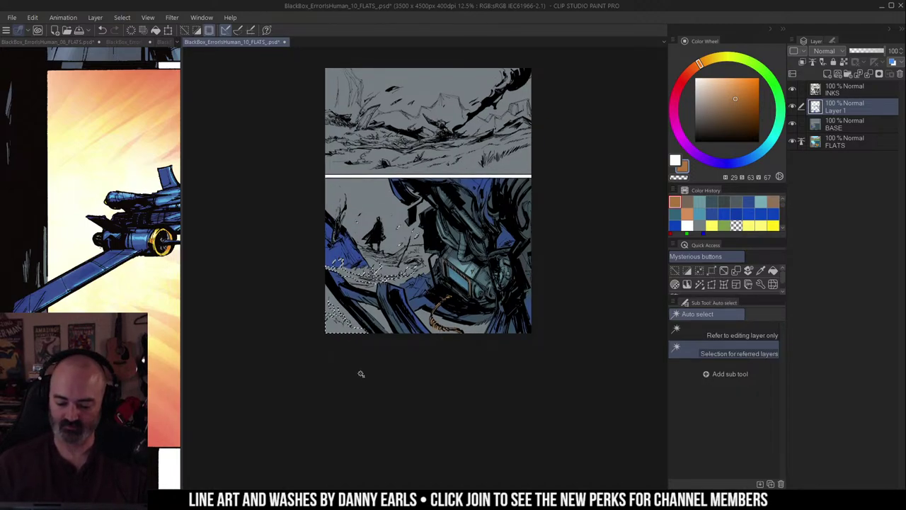
click(426, 267)
key(q)
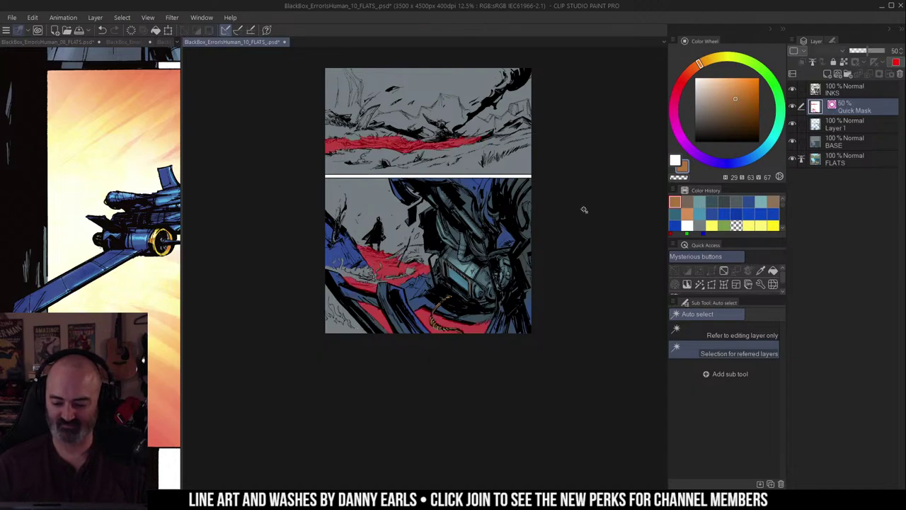
key(q)
shift+click(425, 256)
key(q)
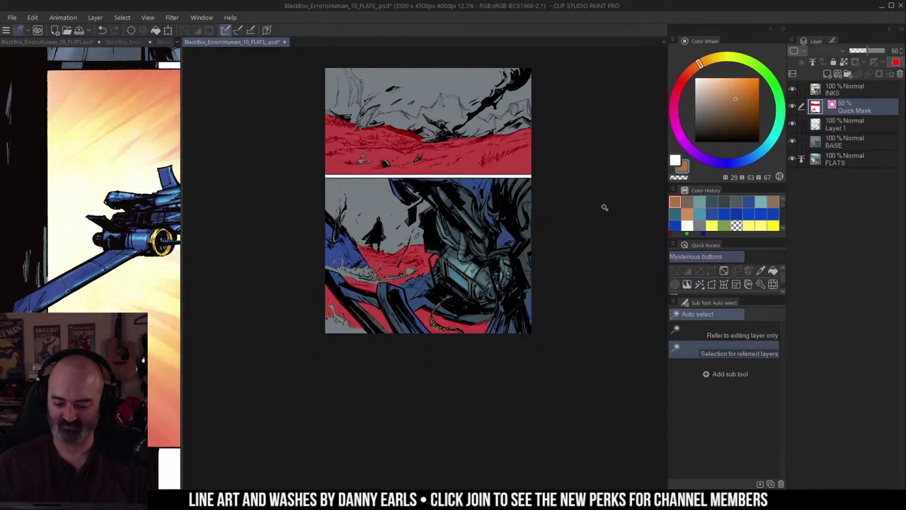
key(q)
Step: Paint the selected ground in the lower panel green with Krupuk Wash 3
key(ctrl+d)
key(b)
click(761, 68)
click(739, 93)
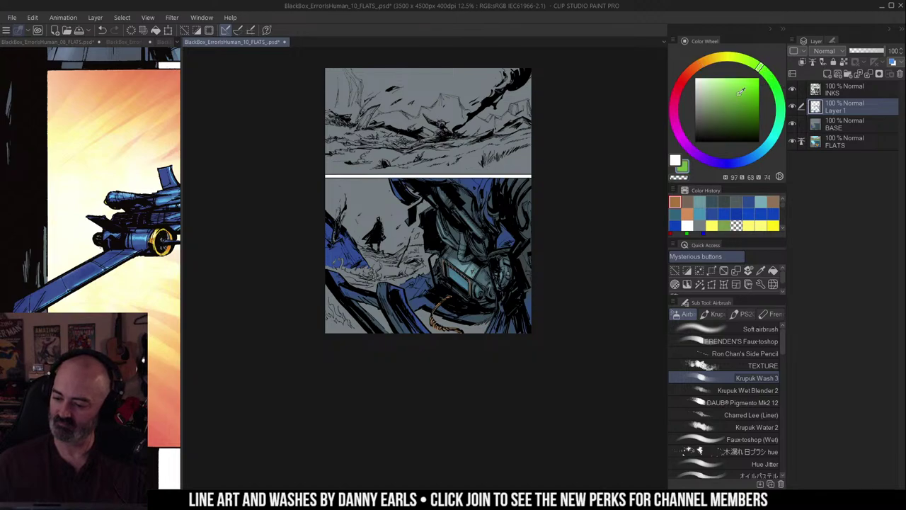
mouse_move(450, 228)
mouse_down()
mouse_move(366, 241)
mouse_move(386, 253)
mouse_move(421, 245)
mouse_move(424, 256)
mouse_move(358, 258)
mouse_move(373, 274)
mouse_move(443, 282)
mouse_move(363, 297)
mouse_move(442, 306)
mouse_move(372, 296)
mouse_move(445, 291)
mouse_move(455, 306)
mouse_move(407, 317)
mouse_move(519, 322)
mouse_up()
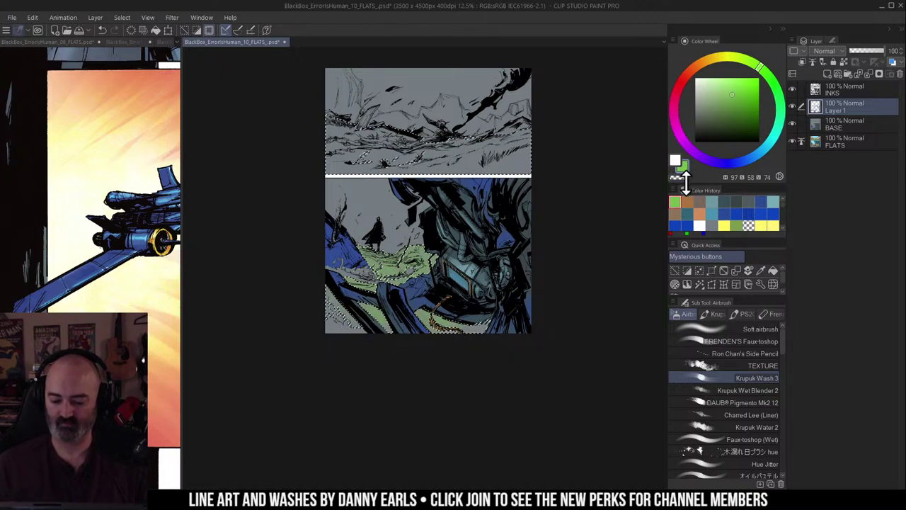
Step: Tone down the green ground with Hue/Saturation/Luminosity, setting saturation to -8 and luminosity to -11
key(ctrl+u)
drag(698, 157, 681, 186)
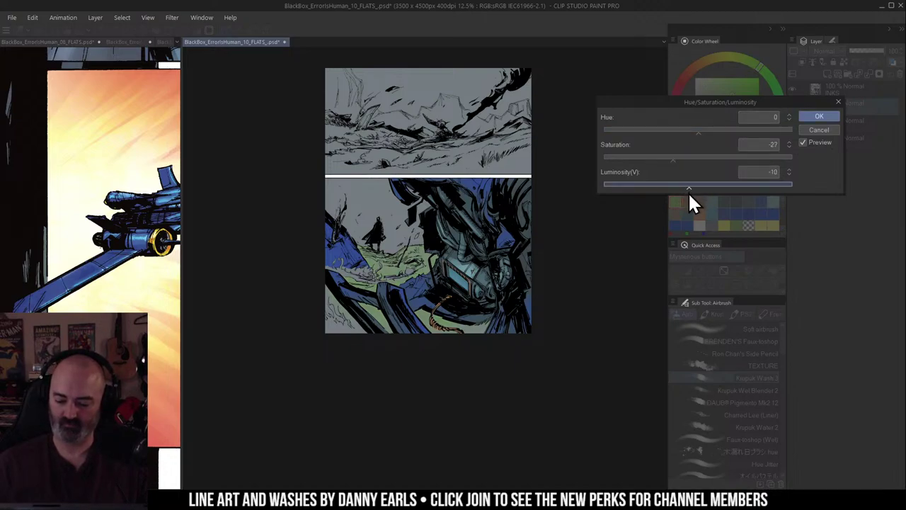
drag(677, 157, 690, 157)
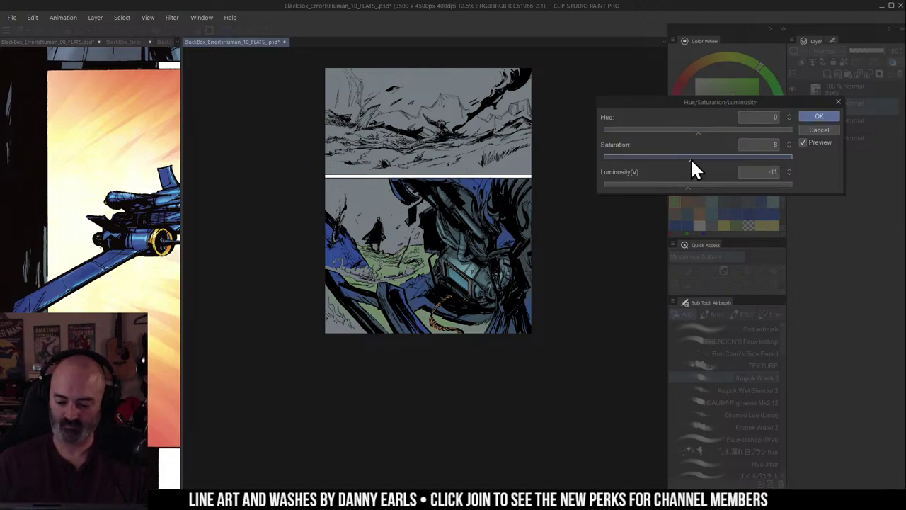
click(818, 117)
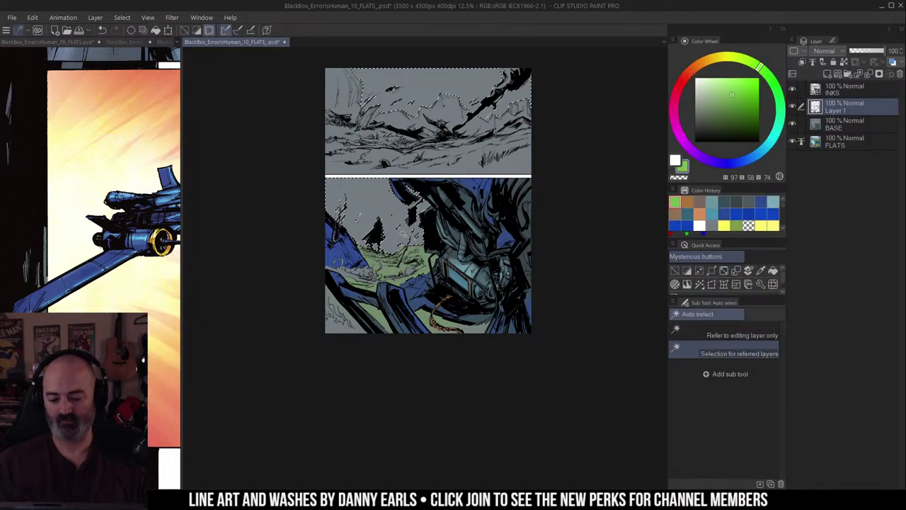
Step: Paint the lower panel's sky behind the silhouetted figure yellow (HSV 57, 50, 99), reducing the brush size for further strokes
key(ctrl+d)
key(b)
click(717, 78)
click(715, 57)
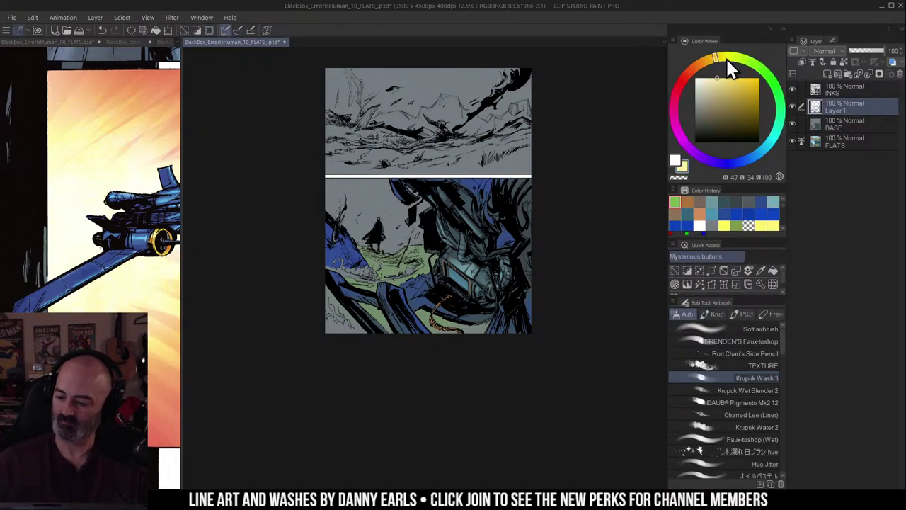
click(725, 58)
click(726, 78)
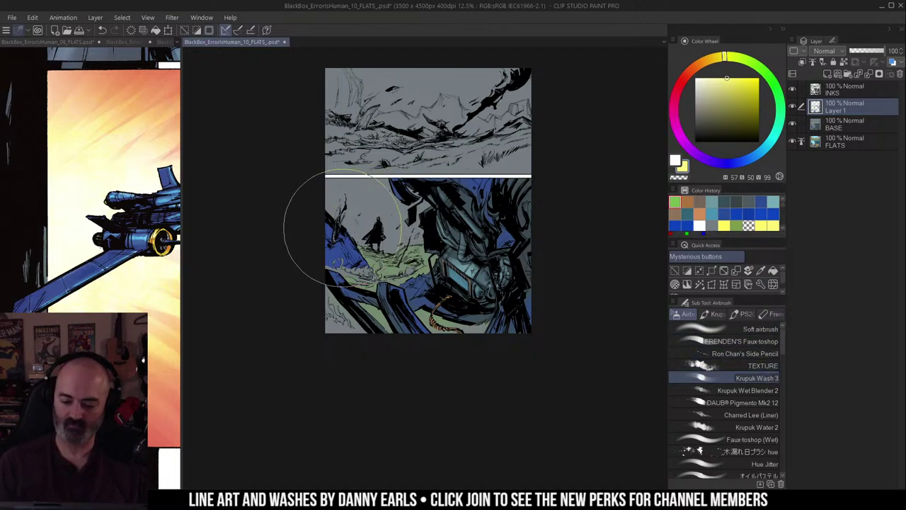
mouse_move(342, 228)
mouse_down()
mouse_move(361, 205)
mouse_move(453, 221)
mouse_up()
key([)
key([)
key([)
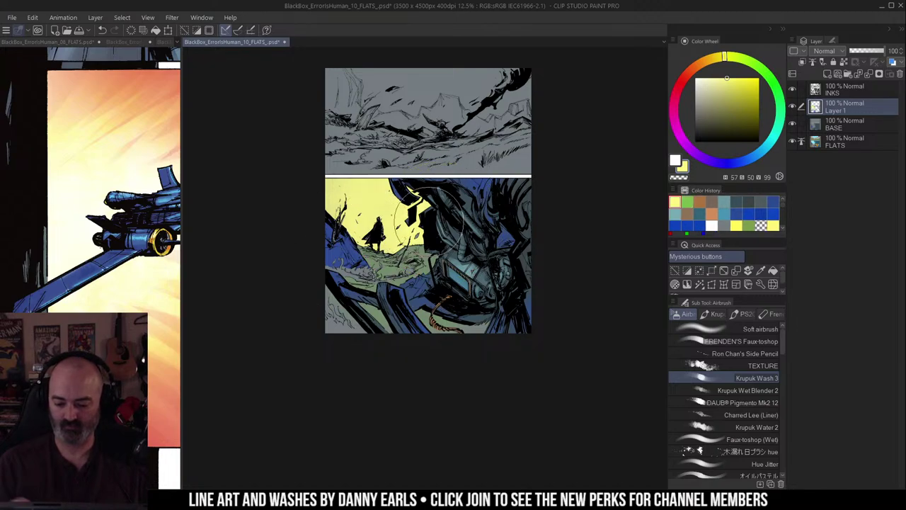
drag(383, 225, 388, 225)
Step: Brush a pale yellow glow (HSV 57, 22, 100) into the sky around the silhouetted figure
alt+click(379, 216)
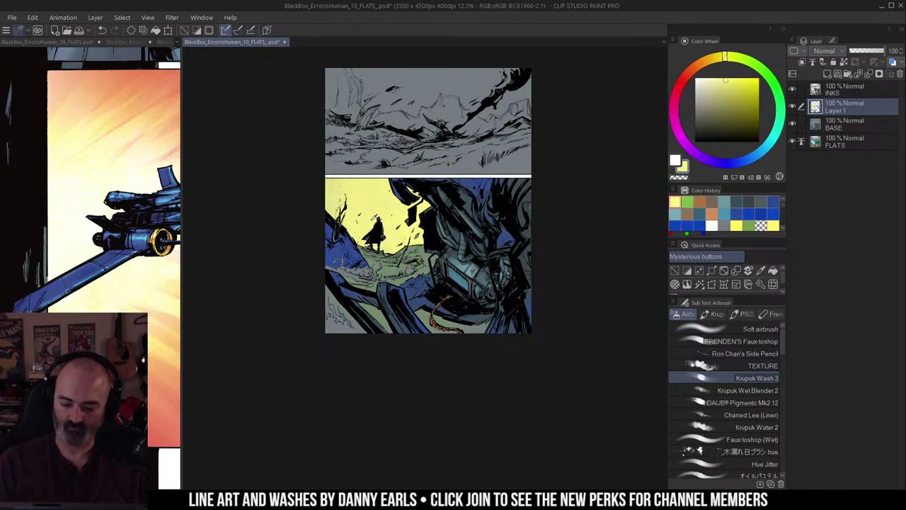
click(710, 77)
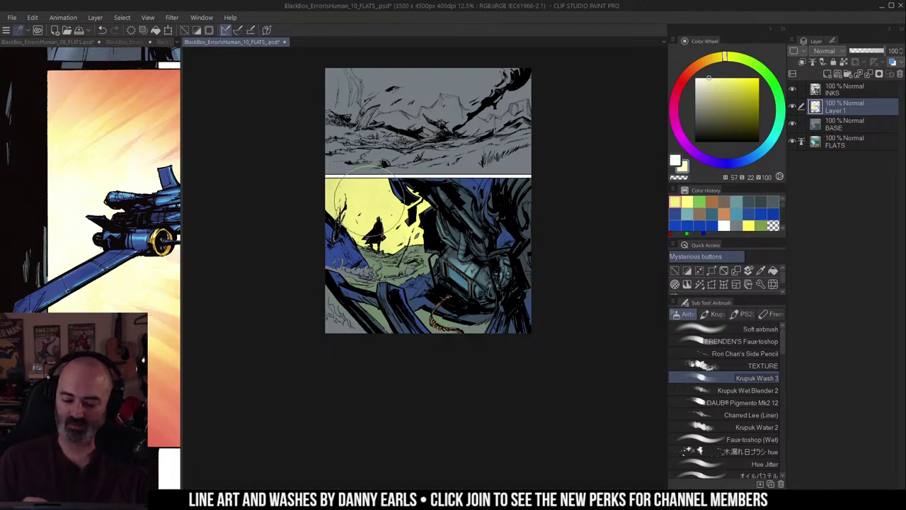
mouse_move(379, 216)
mouse_down()
mouse_move(341, 236)
mouse_move(398, 195)
mouse_move(368, 234)
mouse_move(392, 202)
mouse_move(379, 237)
mouse_move(358, 241)
mouse_move(358, 249)
mouse_move(338, 237)
mouse_move(387, 230)
mouse_move(357, 244)
mouse_move(387, 239)
mouse_up()
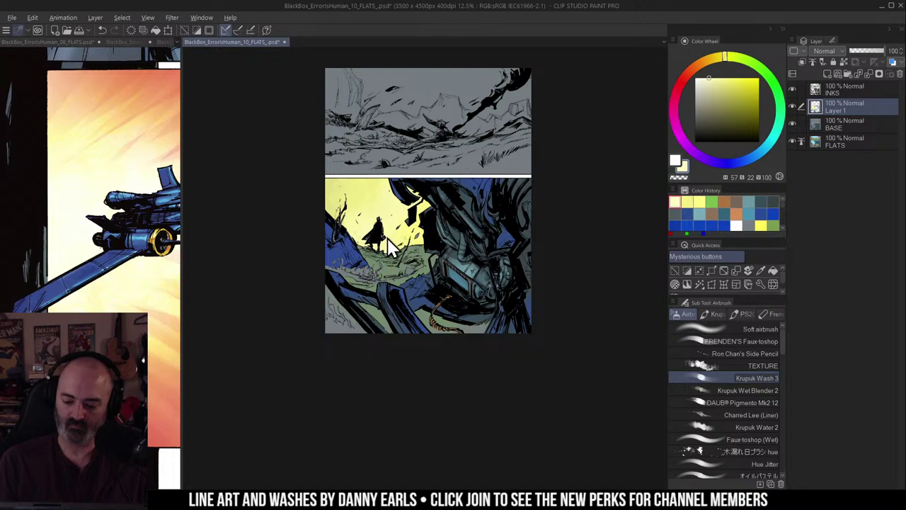
Step: Add pale yellow texture to the sky around the figure with a smaller TEXTURE brush
click(765, 366)
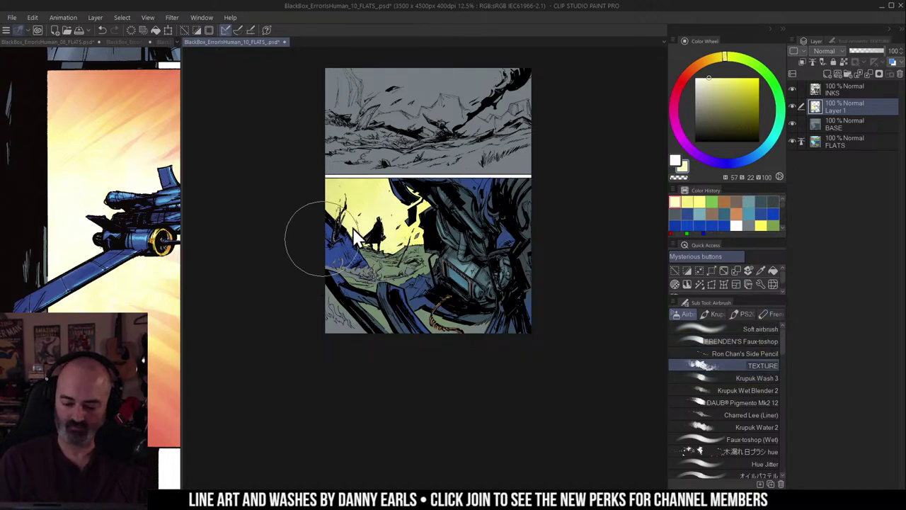
key([)
key([)
mouse_move(400, 214)
mouse_down()
mouse_move(405, 188)
mouse_move(379, 223)
mouse_move(376, 205)
mouse_up()
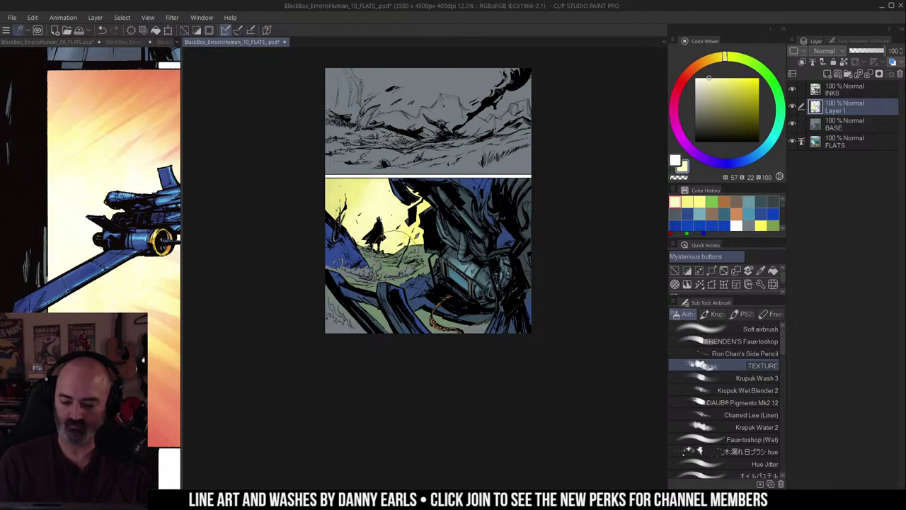
alt+click(465, 225)
scroll(490, 230, up, 2)
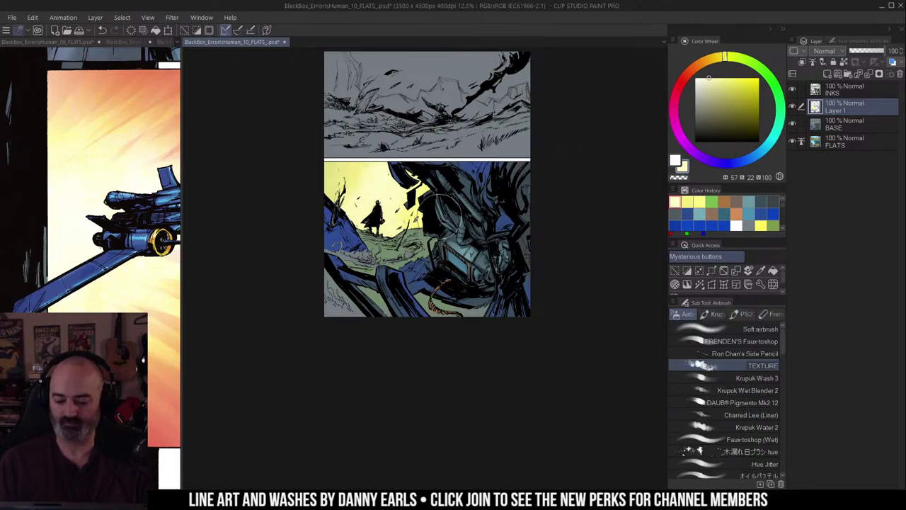
key(w)
click(507, 193)
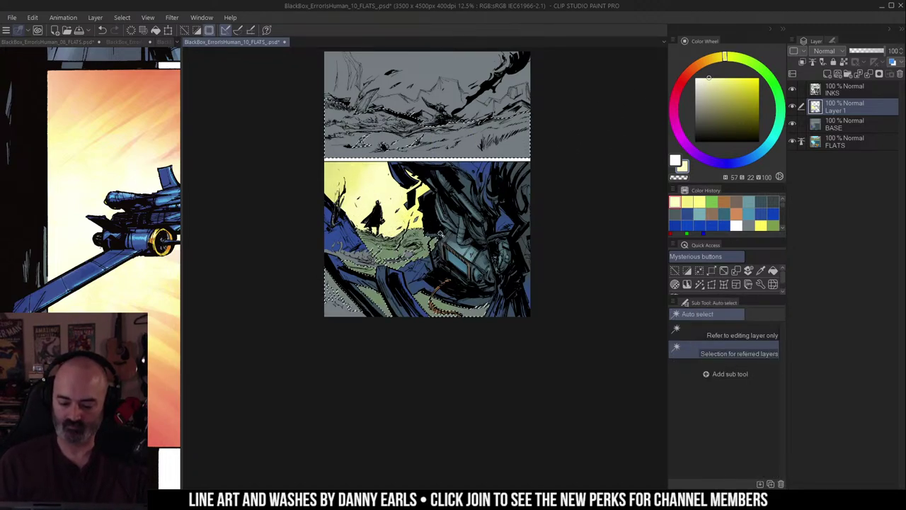
key(ctrl+d)
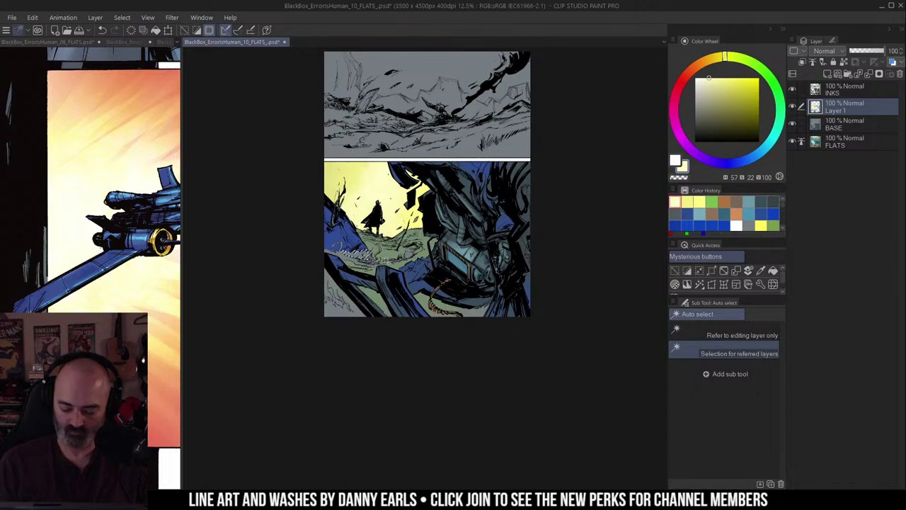
Step: Auto-select the grey smoke and flame areas across the lower panel's ground and corner
ctrl+click(377, 270)
ctrl+click(377, 270)
ctrl+click(377, 270)
key(m)
key(ctrl+d)
key(w)
click(351, 250)
ctrl+alt+click(391, 276)
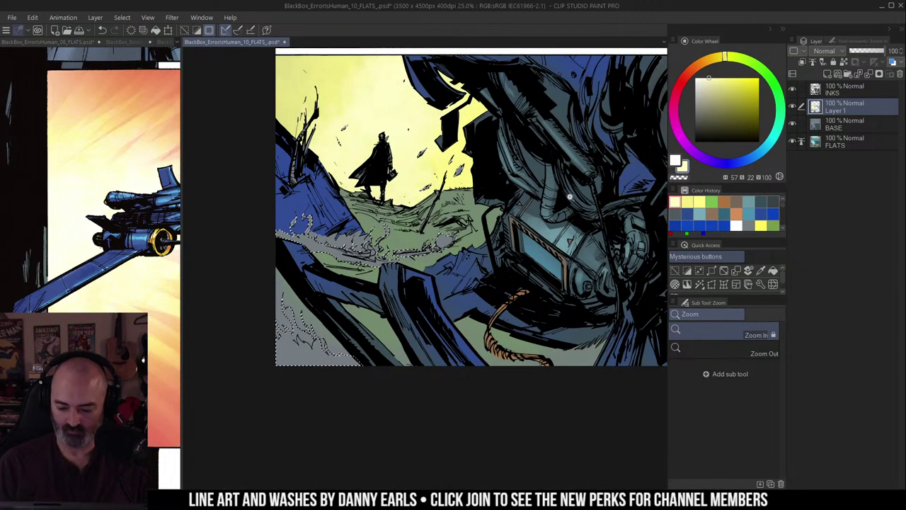
key(w)
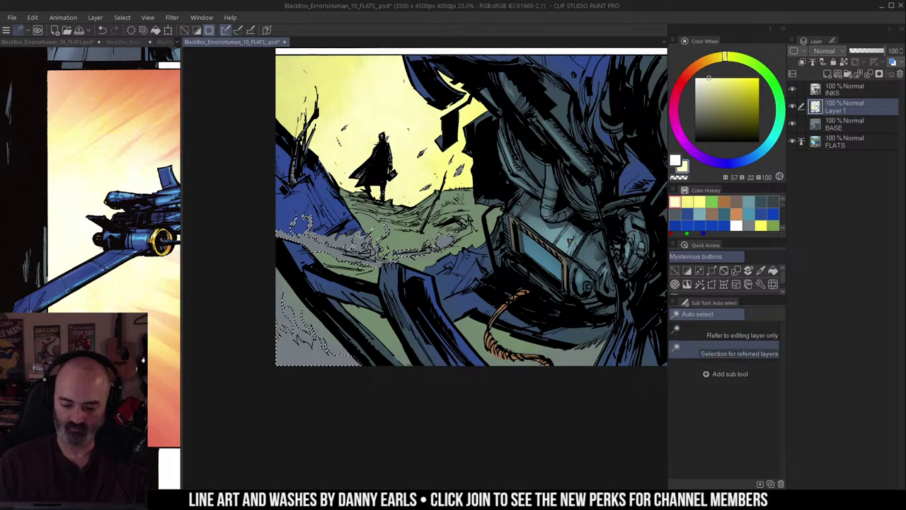
Step: Try tinting the grey smoke and flame areas with a muted blue (HSV 221, 33, 43) using the TEXTURE brush
key(ctrl+d)
key(b)
alt+click(337, 214)
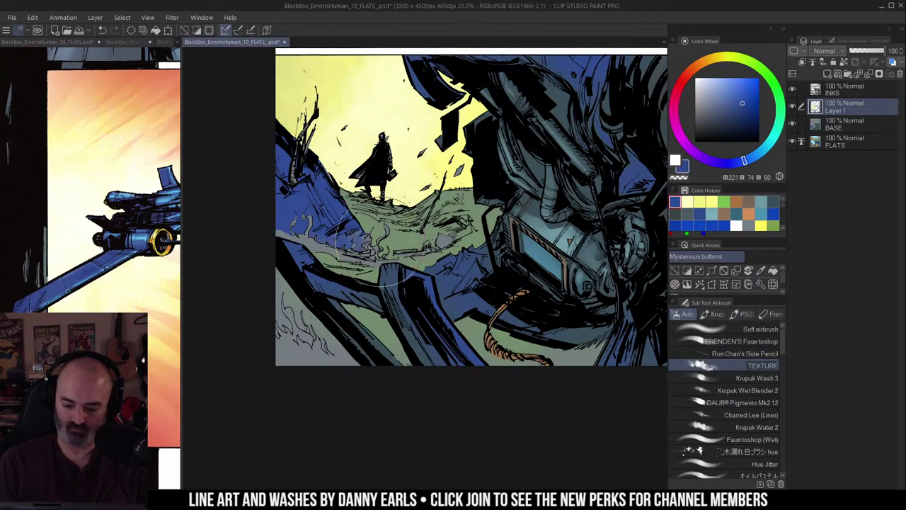
click(716, 114)
mouse_move(391, 226)
mouse_down()
mouse_move(347, 240)
mouse_move(346, 259)
mouse_up()
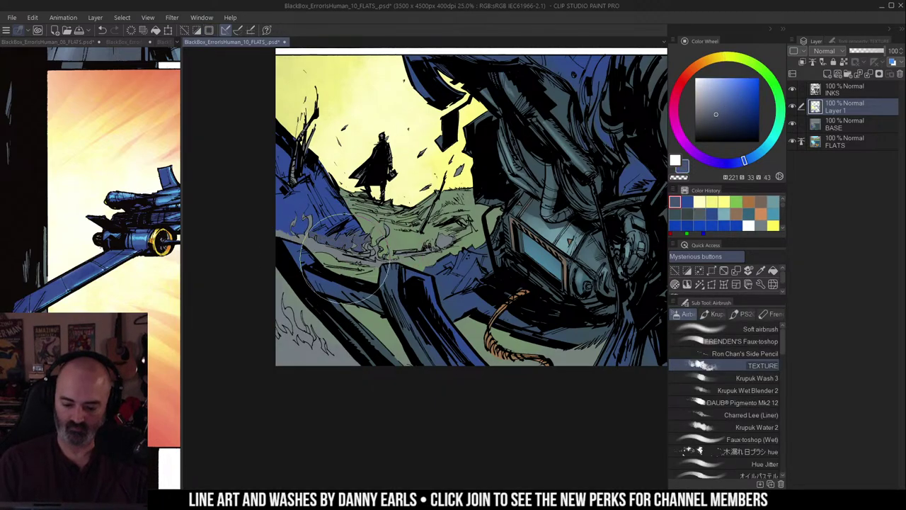
key(w)
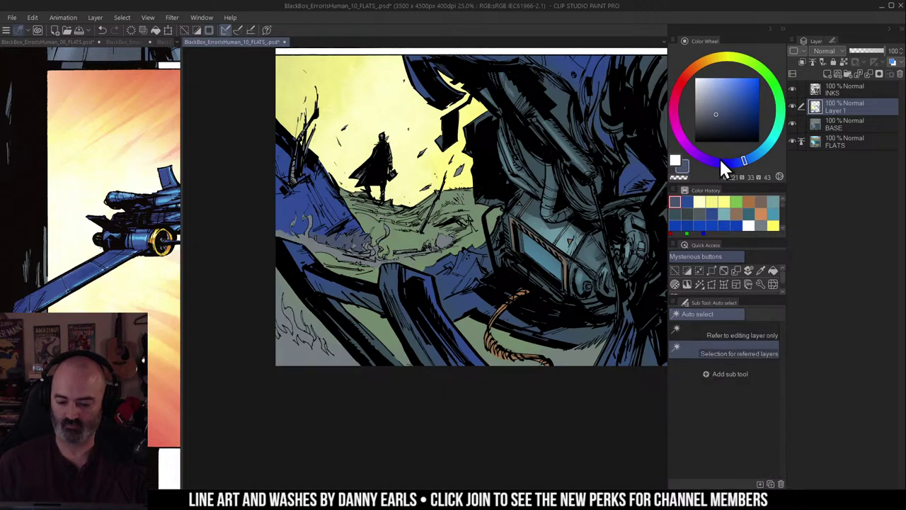
Step: Paint the selected flames across the ground and in the panel's lower corner red-orange (HSV 16, 73, 100) with the TEXTURE brush
key(b)
click(691, 73)
click(737, 91)
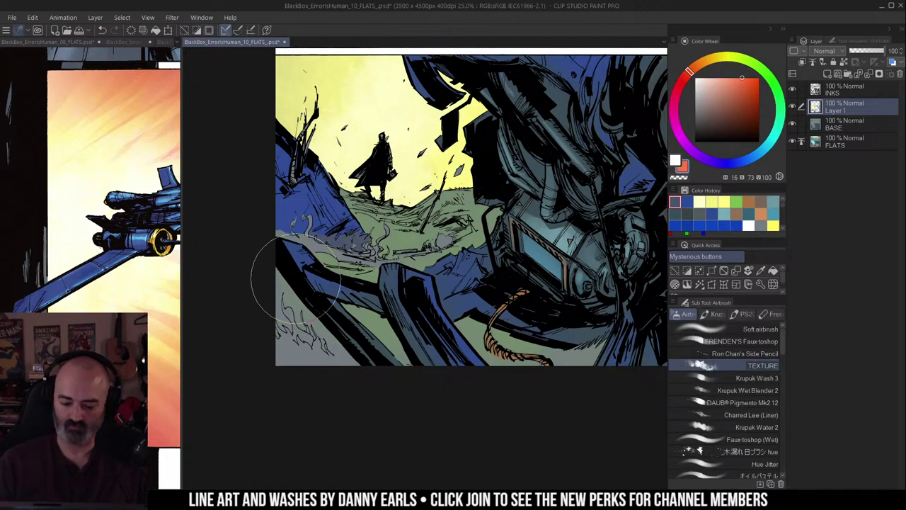
mouse_move(296, 278)
mouse_down()
mouse_move(318, 342)
mouse_move(362, 388)
mouse_up()
mouse_move(278, 233)
mouse_down()
mouse_move(418, 247)
mouse_move(481, 233)
mouse_up()
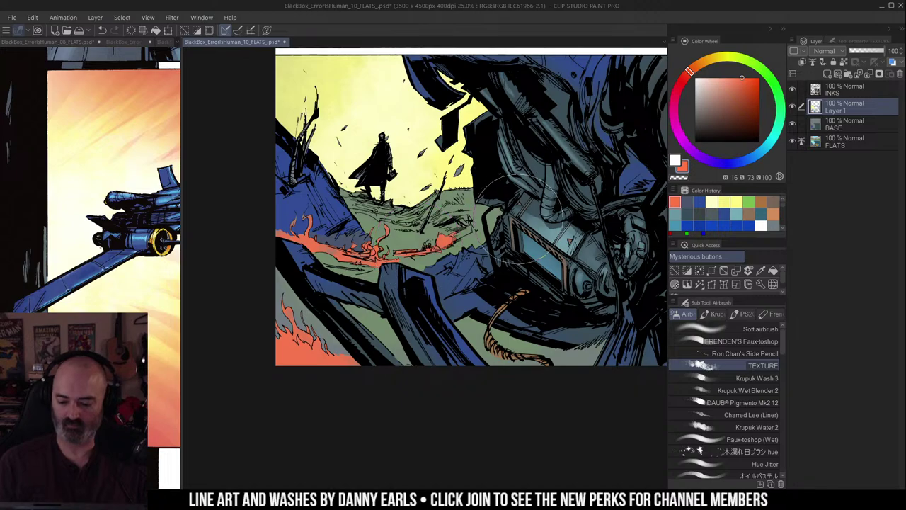
drag(520, 201, 516, 247)
Step: Set the canvas colour profile preview to CMYK: U.S. Sheetfed Coated v2
key(m)
click(173, 19)
mouse_move(149, 18)
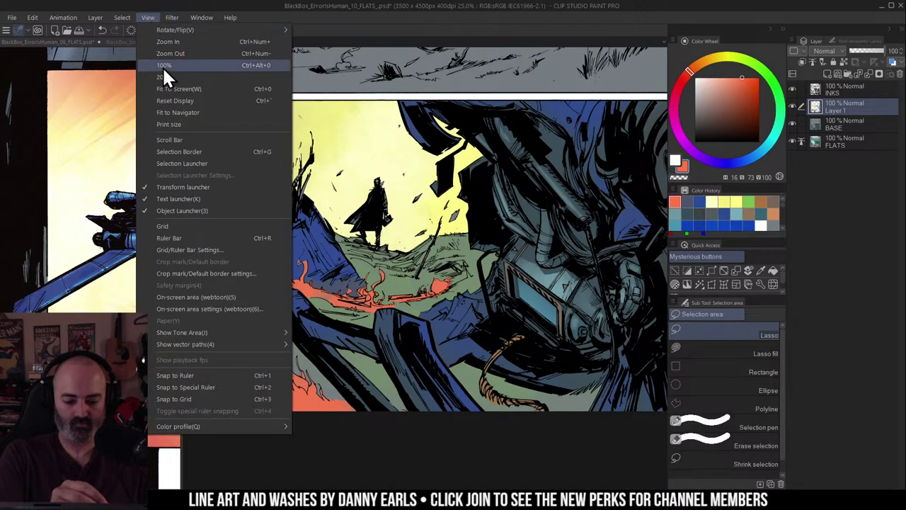
mouse_move(283, 429)
click(366, 429)
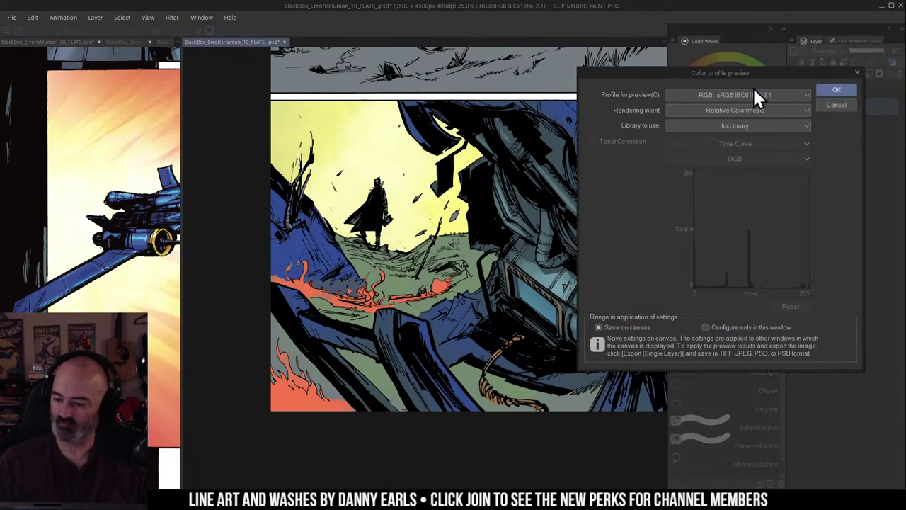
click(755, 95)
click(740, 333)
click(836, 90)
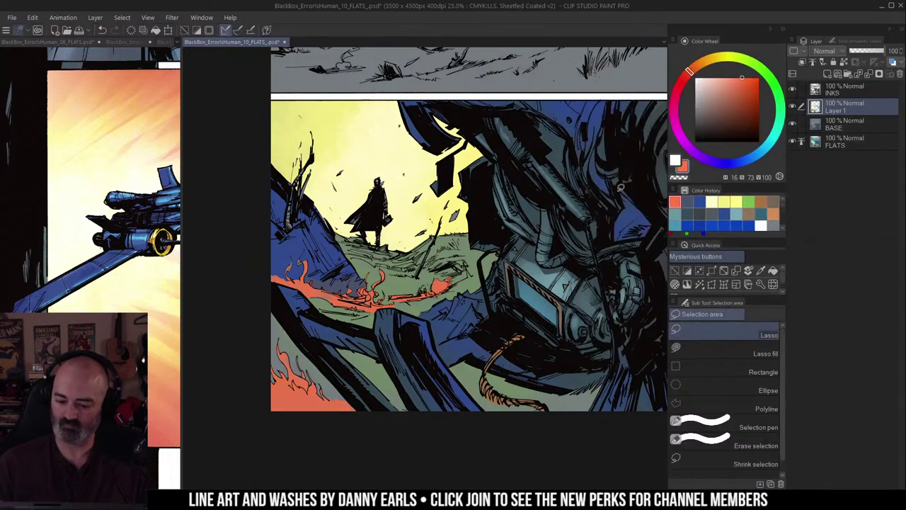
Step: Auto-select the green ground and wash its lower part beneath the wreckage with dark slate blue (HSV 199, 39, 35) using Krupuk Wash 3
scroll(548, 191, down, 3)
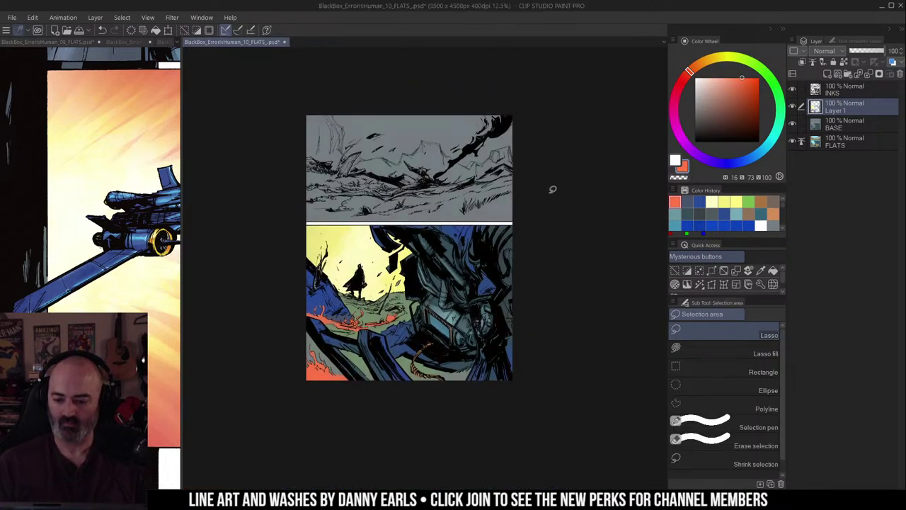
key(slash)
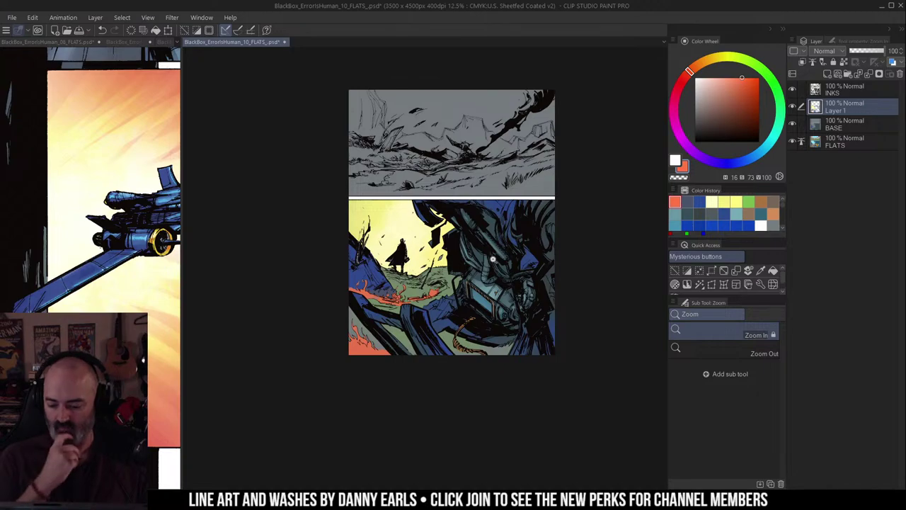
drag(554, 268, 533, 270)
key(w)
click(439, 353)
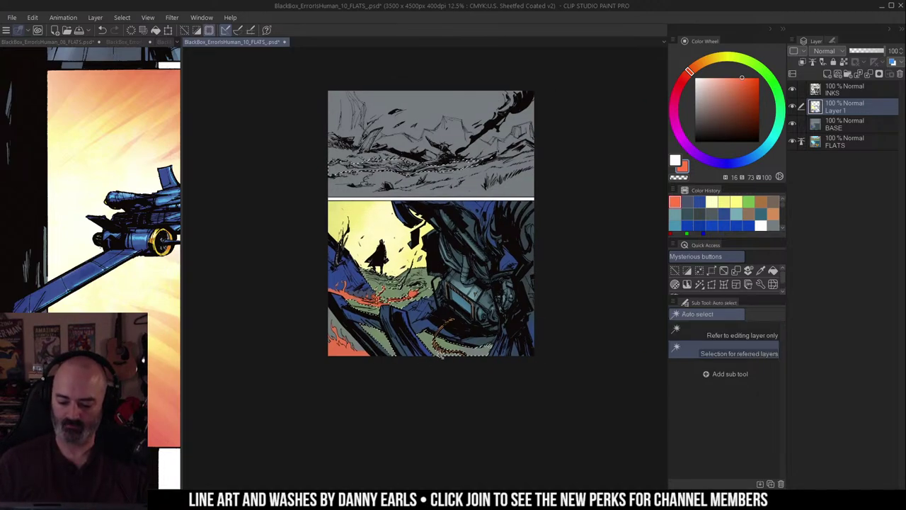
key(ctrl+h)
key(b)
alt+click(486, 345)
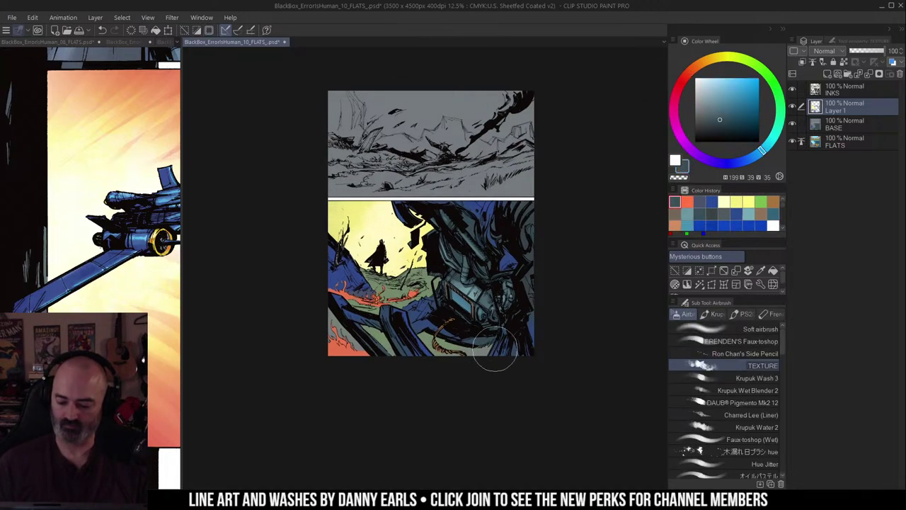
click(756, 378)
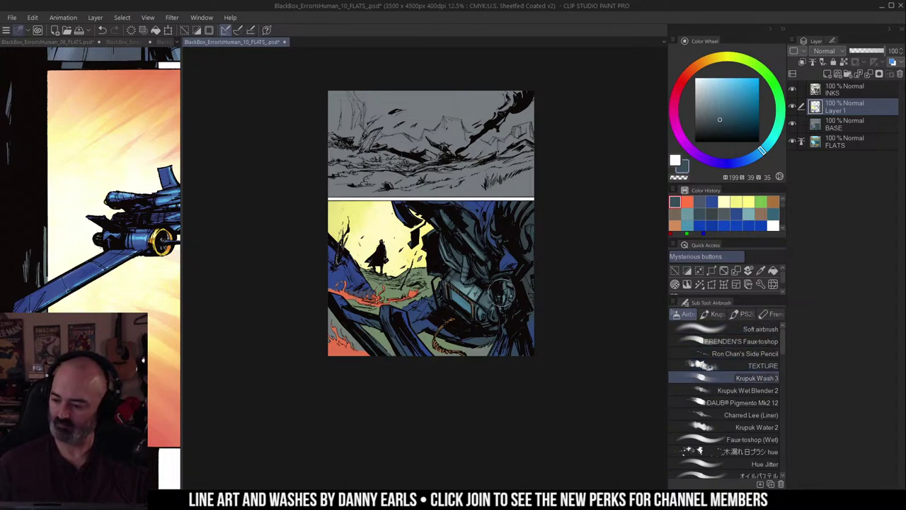
mouse_move(457, 357)
mouse_down()
mouse_move(382, 361)
mouse_move(388, 352)
mouse_move(390, 363)
mouse_move(448, 363)
mouse_move(522, 351)
mouse_up()
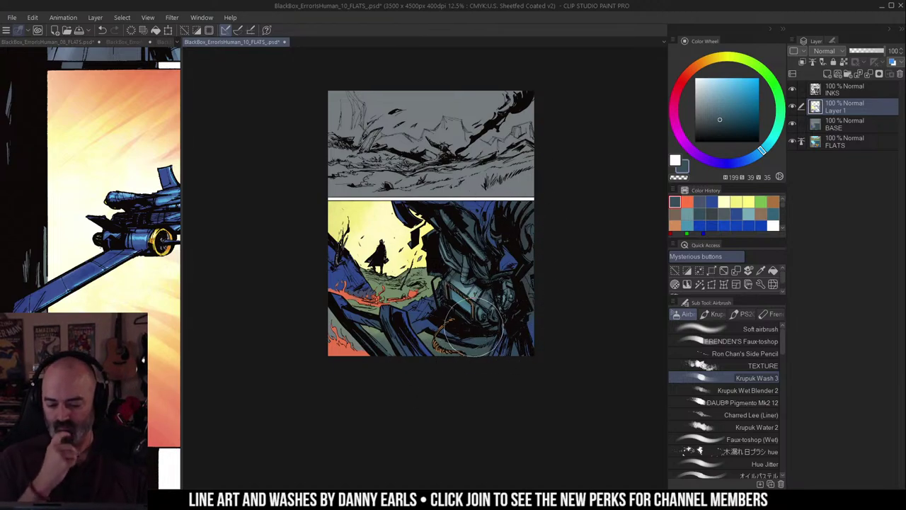
Step: Lasso highlight shapes on the wreckage's blue armour along the panel's upper border and on the blue plate below it
key(ctrl+space)
ctrl+click(487, 243)
drag(501, 212, 495, 243)
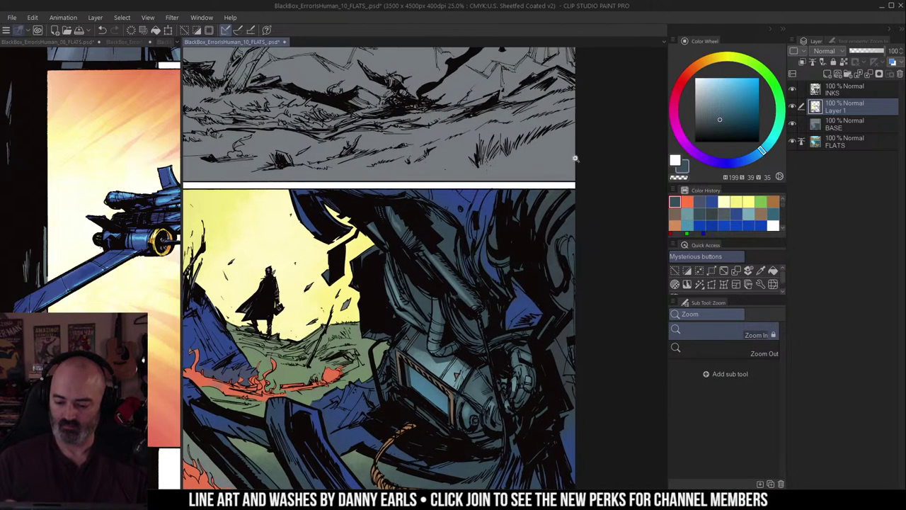
key(ctrl+space)
ctrl+click(467, 204)
key(l)
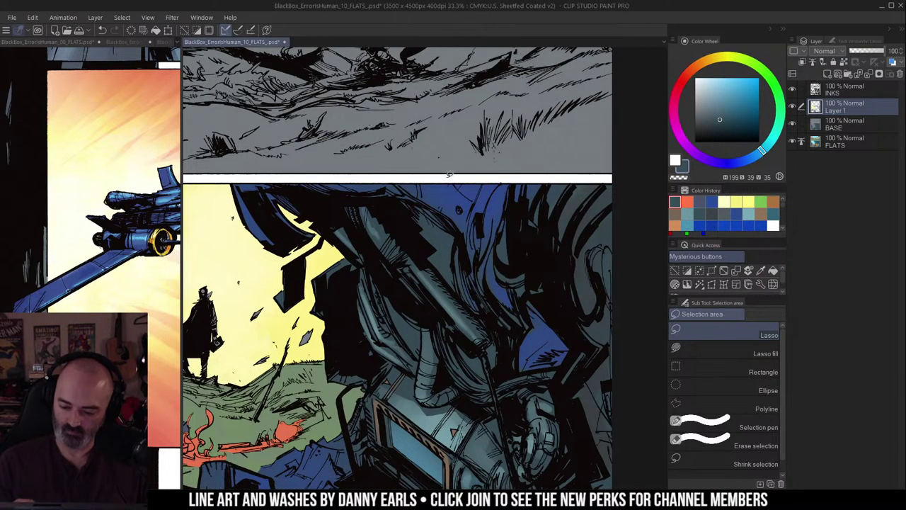
mouse_move(447, 177)
mouse_down()
mouse_move(468, 205)
mouse_move(465, 220)
mouse_move(474, 181)
mouse_up()
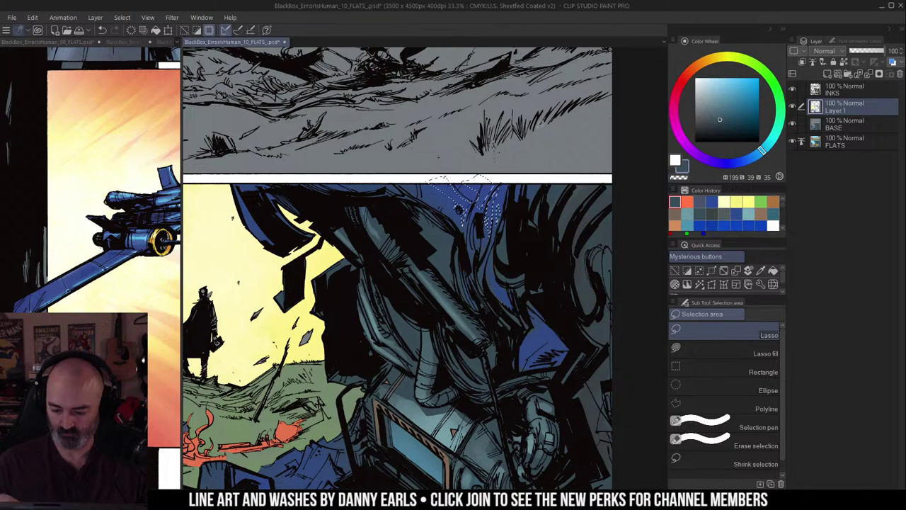
mouse_move(496, 263)
mouse_down()
mouse_move(509, 292)
mouse_move(494, 268)
mouse_up()
drag(531, 221, 513, 166)
mouse_move(519, 261)
mouse_down()
mouse_move(515, 279)
mouse_move(527, 285)
mouse_move(528, 261)
mouse_up()
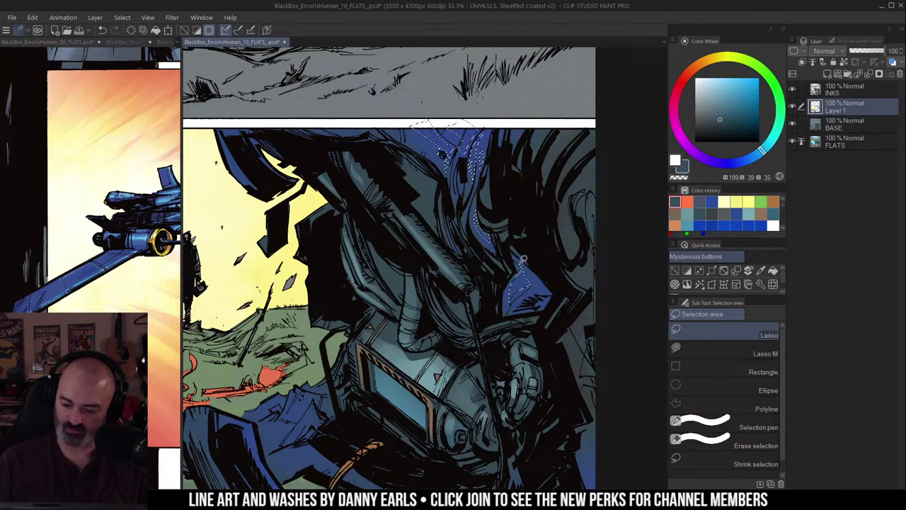
Step: Restrict the lassoed highlight selection to the blue armour flats
key(w)
alt+shift+click(470, 140)
alt+click(520, 230)
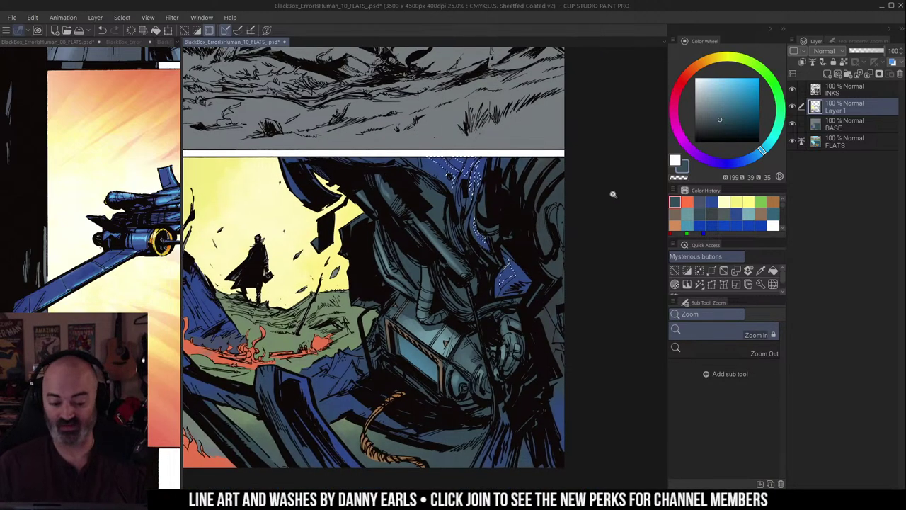
Step: Sample light blue (HSV 194, 71, 99) from the plane on page 08 and brush highlights into the selected armour shapes
key(ctrl+h)
key(b)
click(149, 240)
alt+click(138, 236)
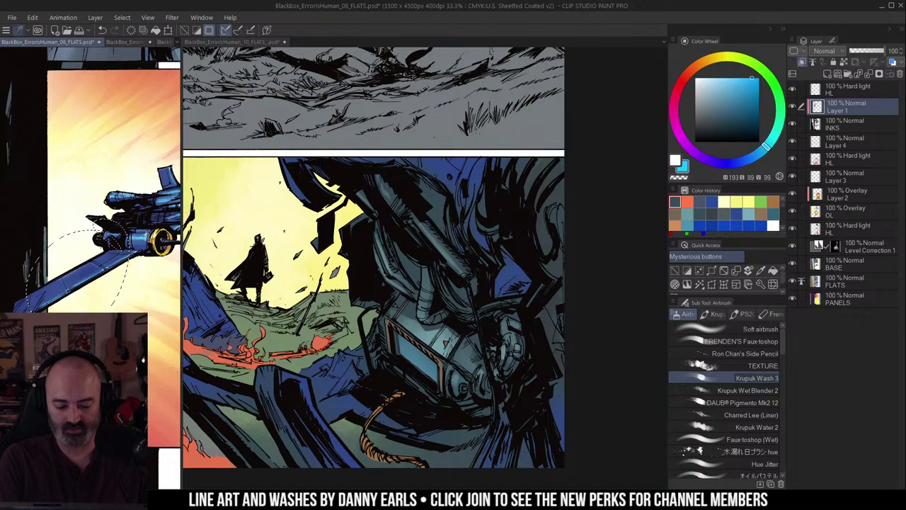
alt+click(137, 237)
alt+click(89, 265)
click(538, 244)
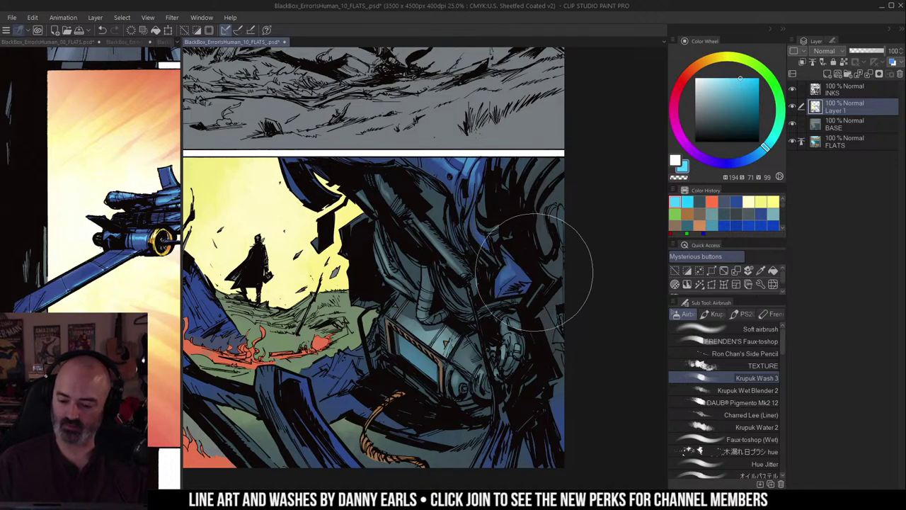
key(ctrl+space)
alt+click(553, 254)
click(561, 267)
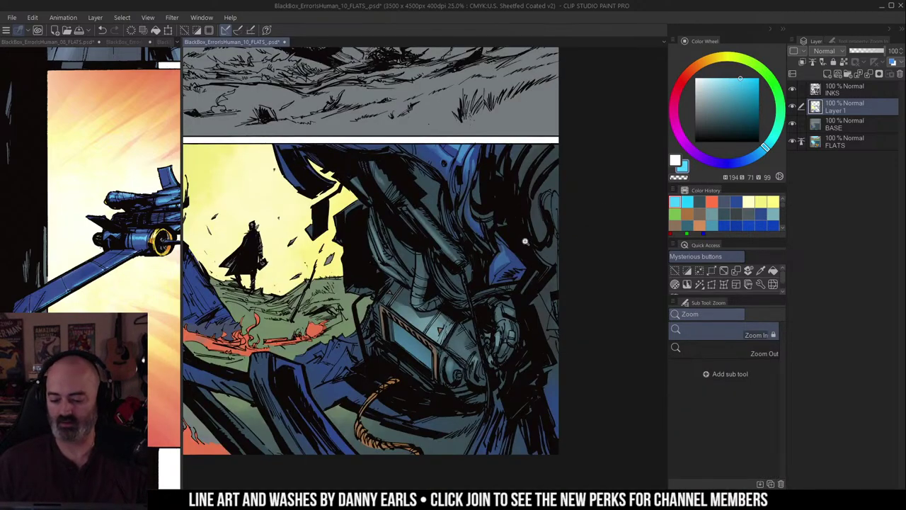
Step: Replace the selection with a lasso around the blue wreckage beside the silhouetted figure, limited to its blue flats
drag(549, 256, 575, 186)
drag(405, 256, 504, 241)
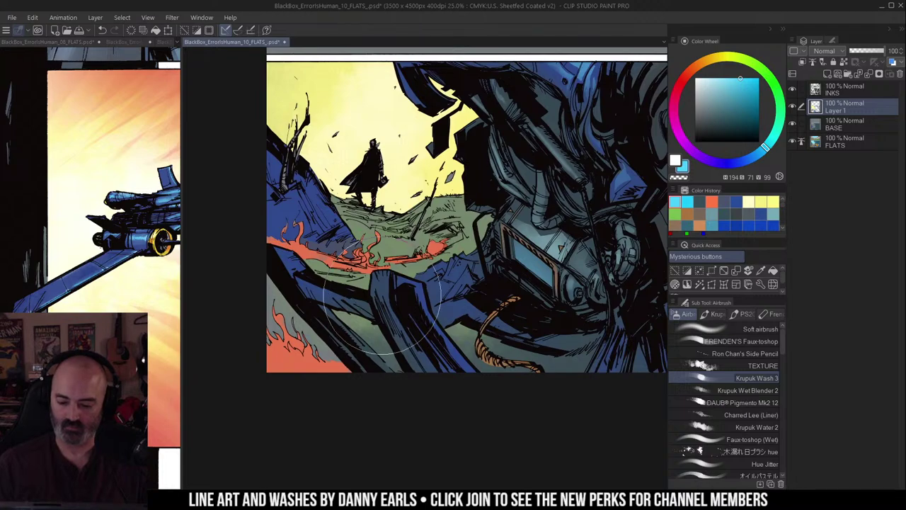
mouse_move(454, 262)
mouse_down()
mouse_move(435, 290)
mouse_move(457, 278)
mouse_up()
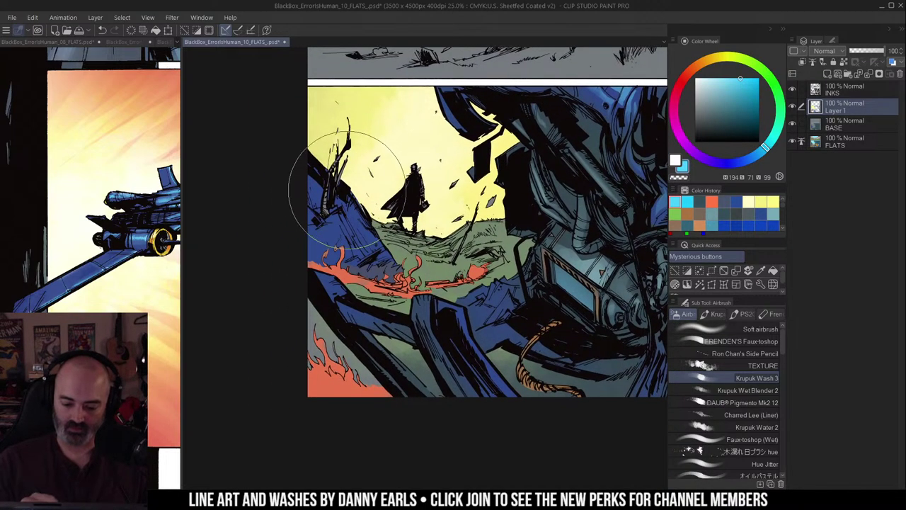
key(w)
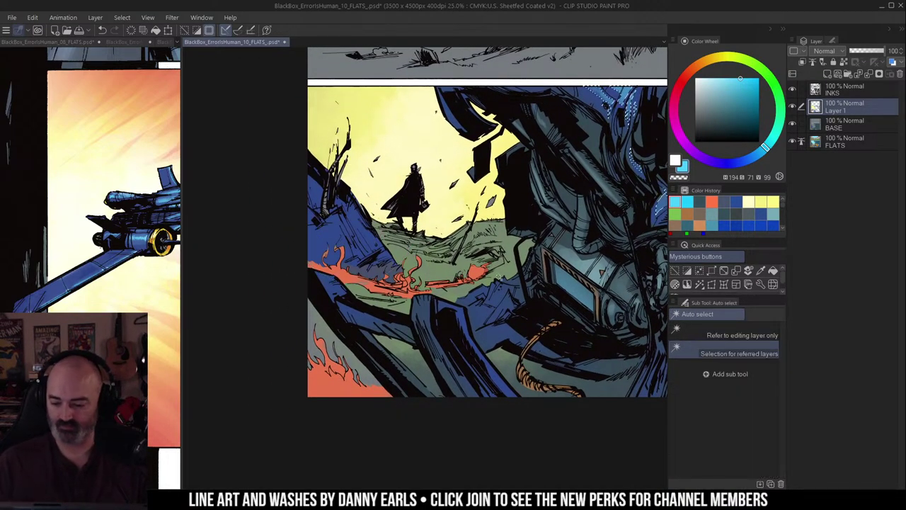
drag(420, 190, 408, 192)
key(m)
key(ctrl+d)
mouse_move(292, 277)
mouse_down()
mouse_move(350, 285)
mouse_move(409, 249)
mouse_move(292, 145)
mouse_up()
key(w)
alt+shift+click(331, 225)
key(ctrl+h)
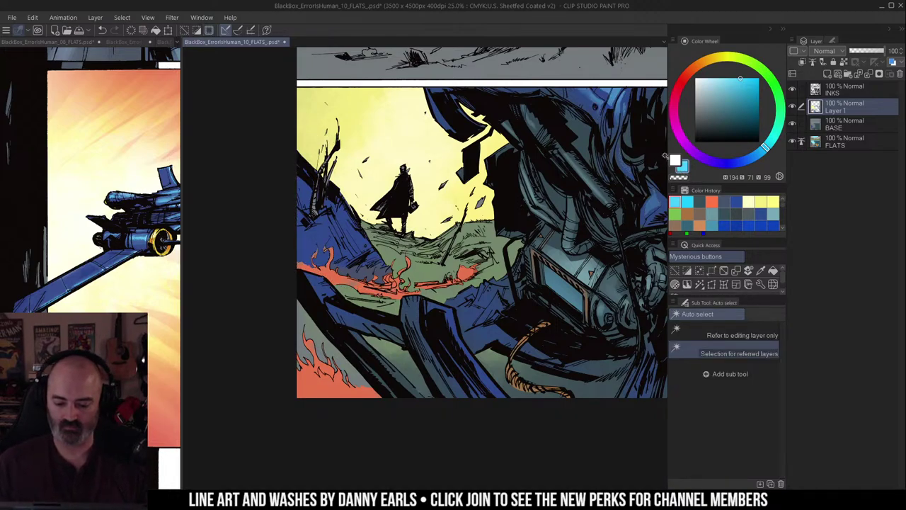
Step: Shade the selected blue wreckage beside the figure with a dark muted blue (HSV 221, 22, 24) using Krupuk Wash 3
key(b)
alt+click(349, 217)
drag(727, 106, 712, 116)
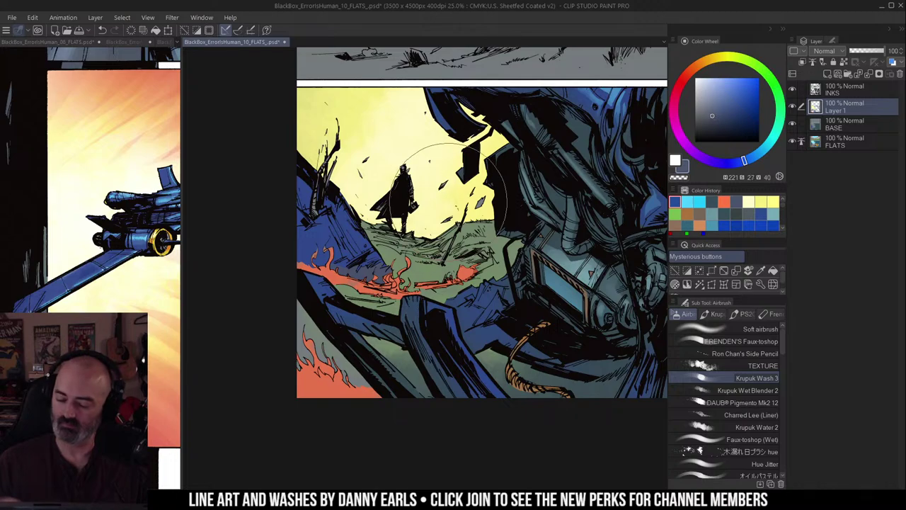
drag(293, 265, 342, 251)
key(ctrl+z)
drag(712, 115, 708, 126)
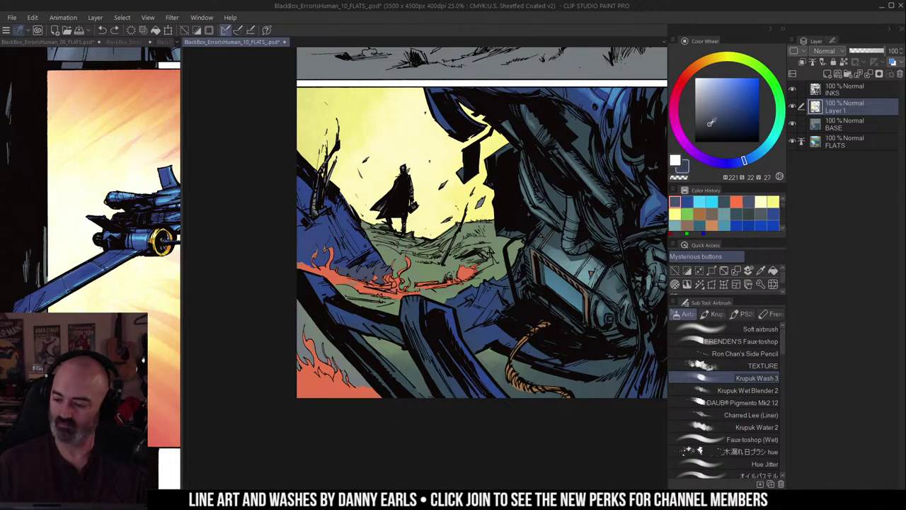
drag(293, 212, 340, 266)
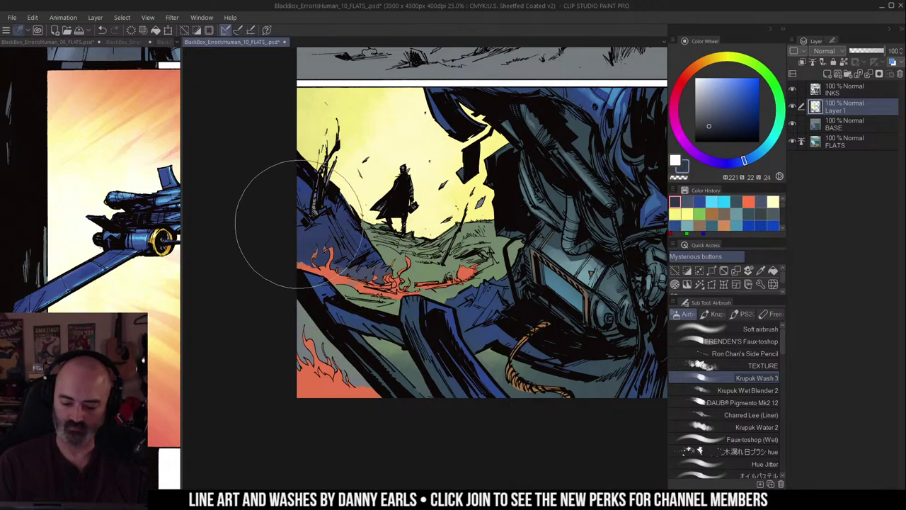
alt+click(378, 268)
drag(379, 271, 326, 295)
Step: Select the red-orange flame flats in the lower panel with Auto select
key(ctrl+space)
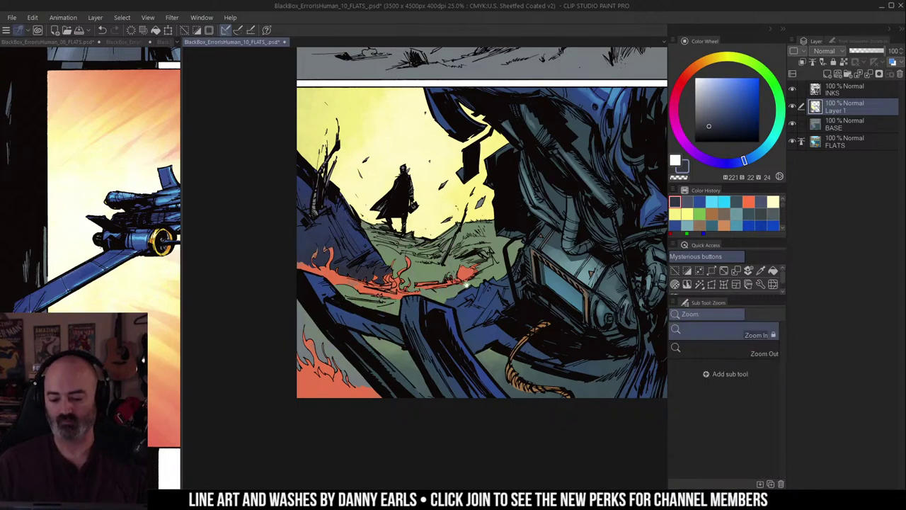
drag(506, 260, 478, 250)
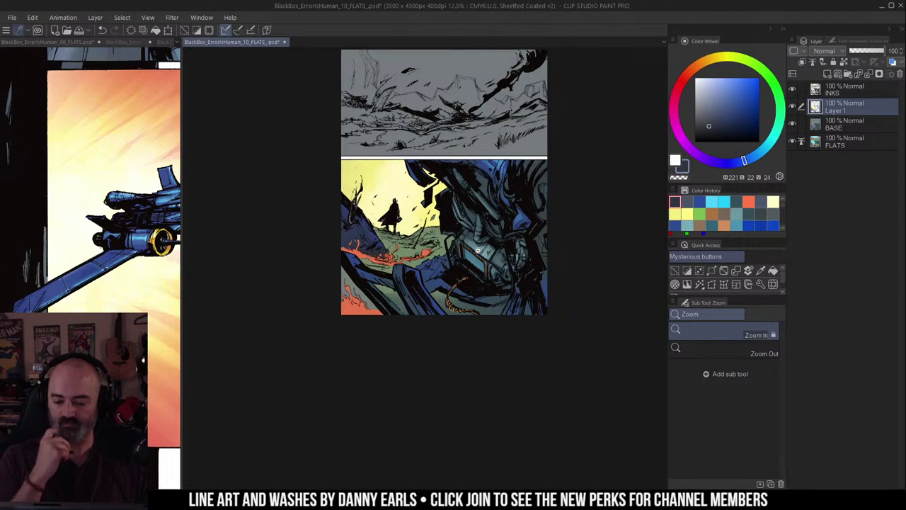
click(393, 260)
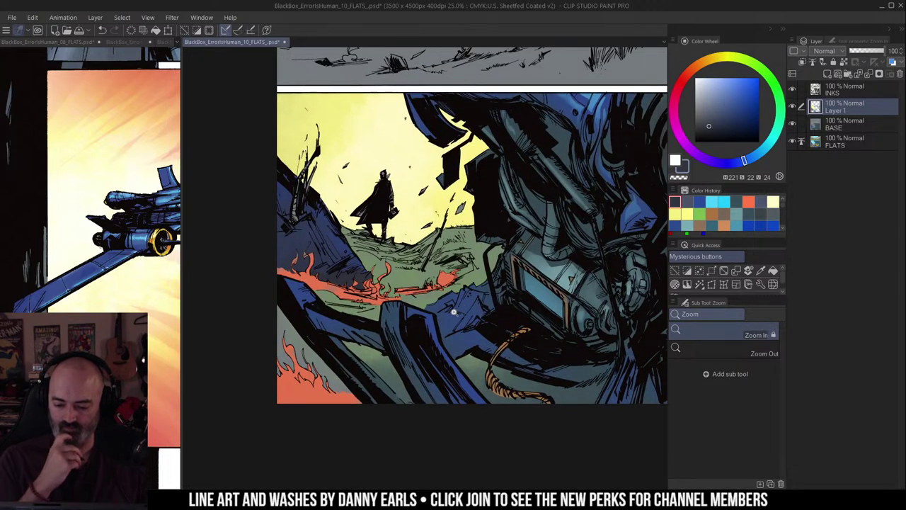
key(w)
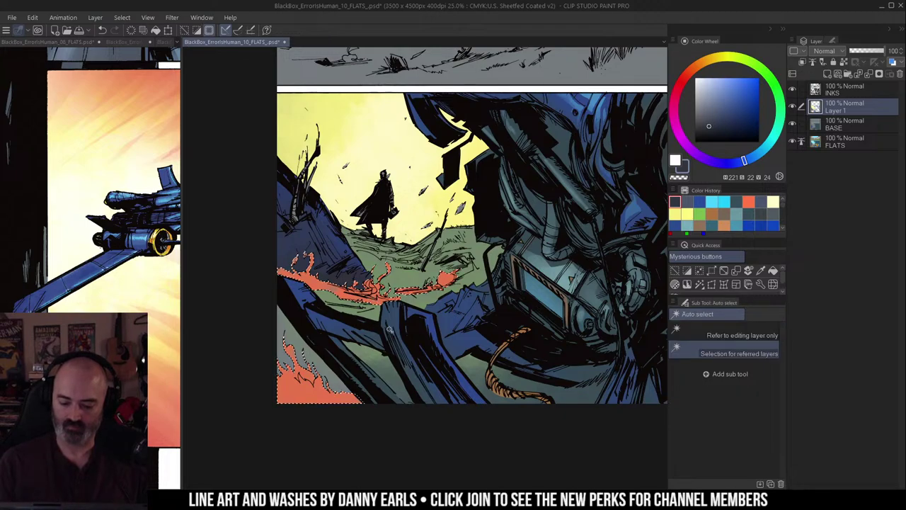
key(b)
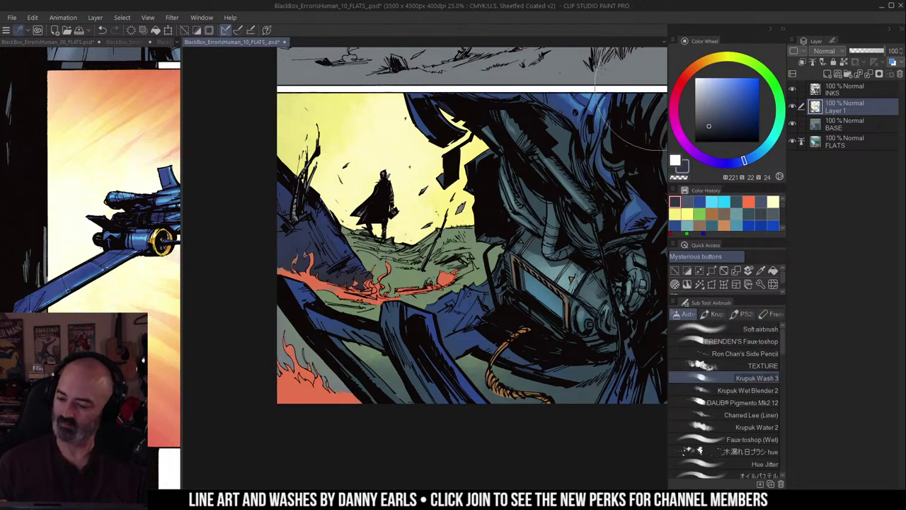
Step: Brush light orange (HSV 34, 52, 100) highlights into the midground flames below the silhouetted figure using Krupuk Wash 3
alt+click(317, 281)
click(728, 77)
drag(694, 69, 704, 62)
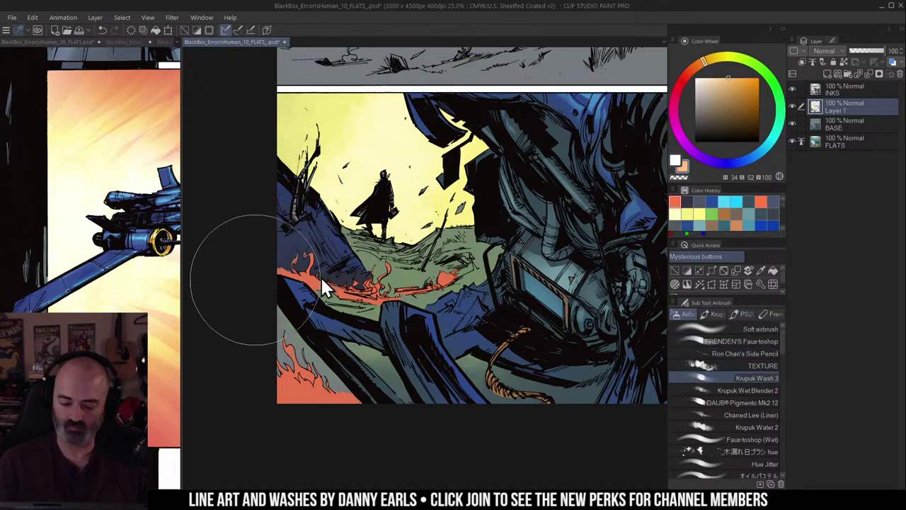
key(shift+space)
mouse_move(277, 285)
mouse_down()
mouse_move(312, 360)
mouse_move(347, 358)
mouse_up()
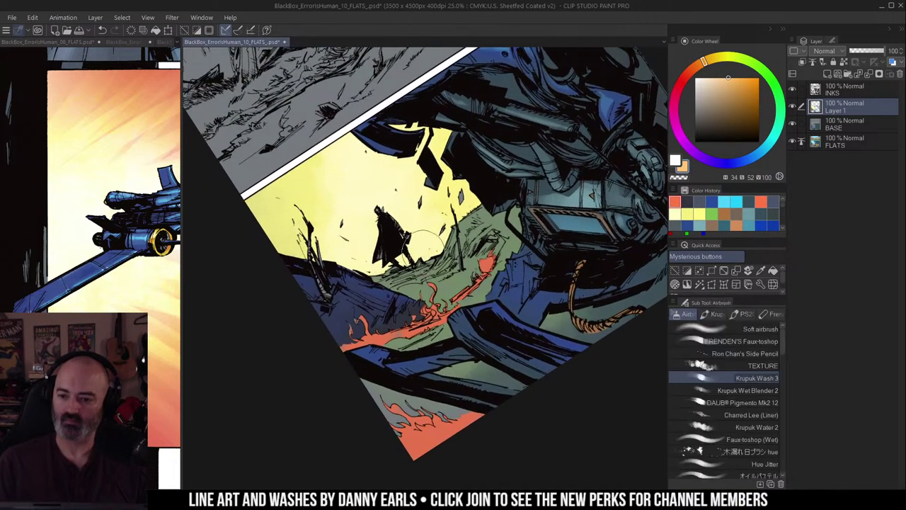
drag(455, 211, 450, 215)
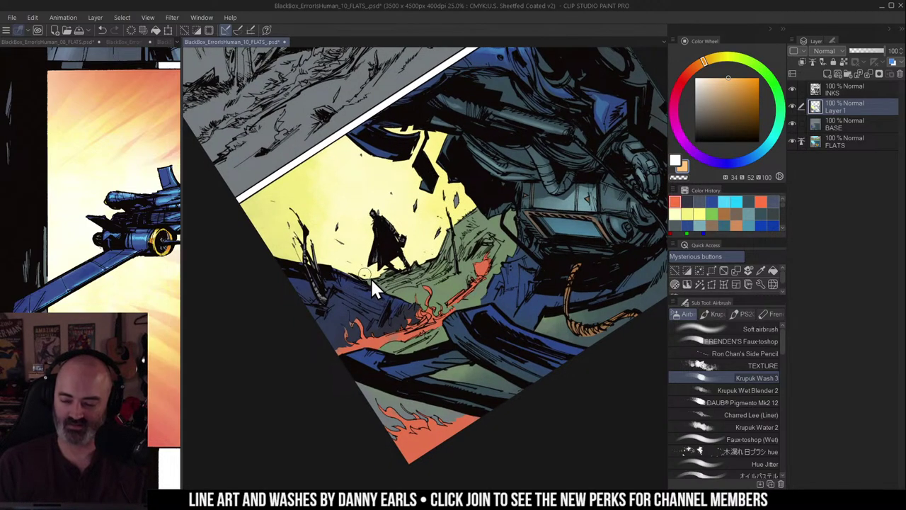
drag(457, 263, 457, 252)
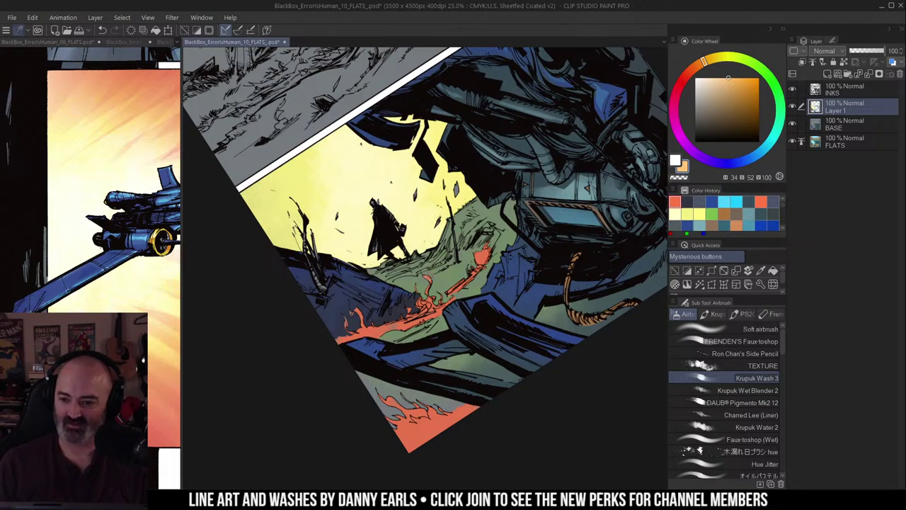
drag(442, 274, 452, 271)
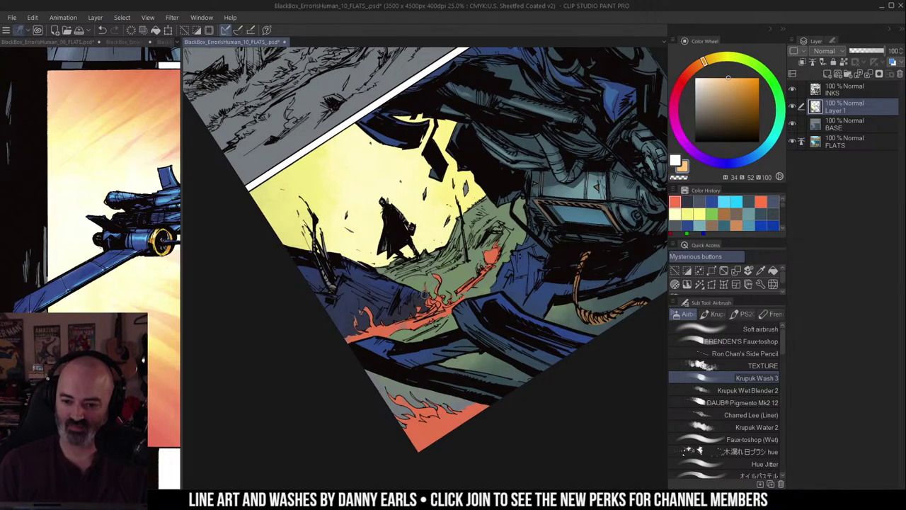
mouse_move(368, 312)
mouse_down()
mouse_move(375, 323)
mouse_move(366, 308)
mouse_up()
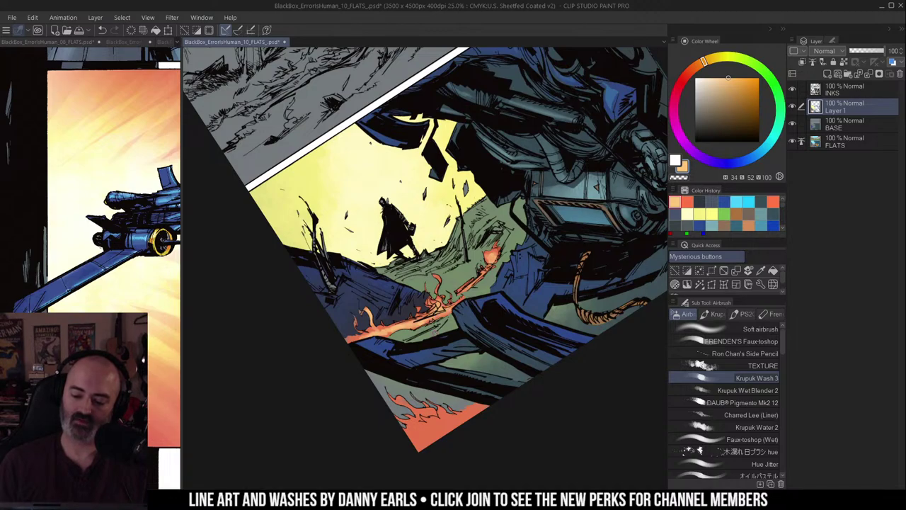
key(shift+space)
drag(502, 164, 466, 223)
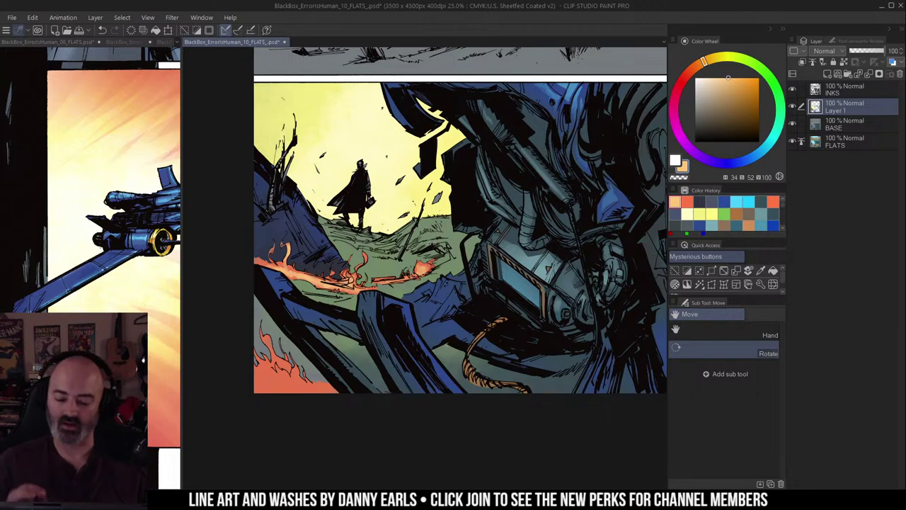
Step: Clear the selection and brush the same light orange into the foreground flames in the panel's lower-left corner
drag(407, 213, 421, 220)
key(m)
key(ctrl+d)
drag(456, 188, 458, 199)
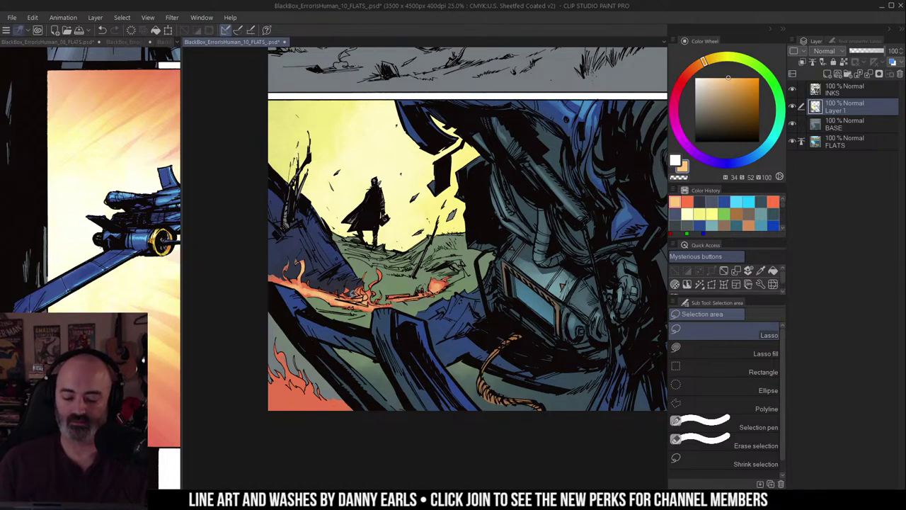
click(350, 296)
drag(351, 295, 384, 284)
key(b)
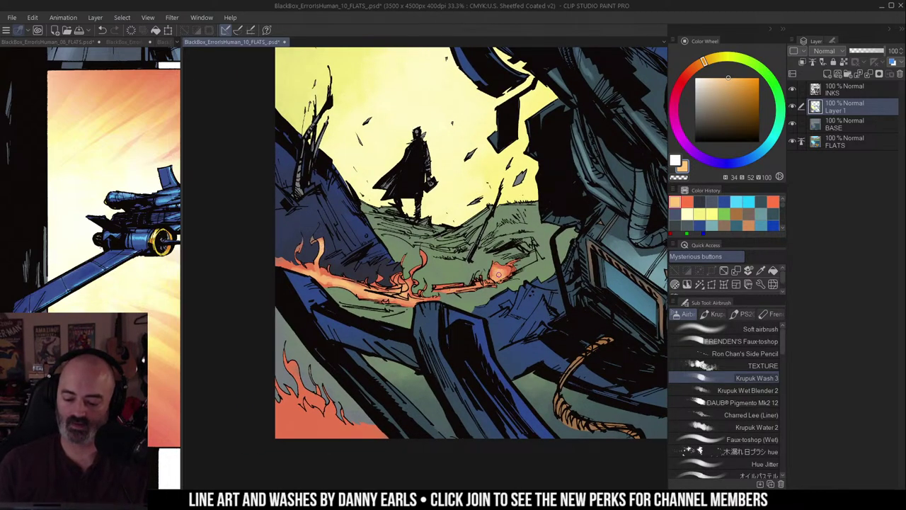
drag(512, 268, 536, 214)
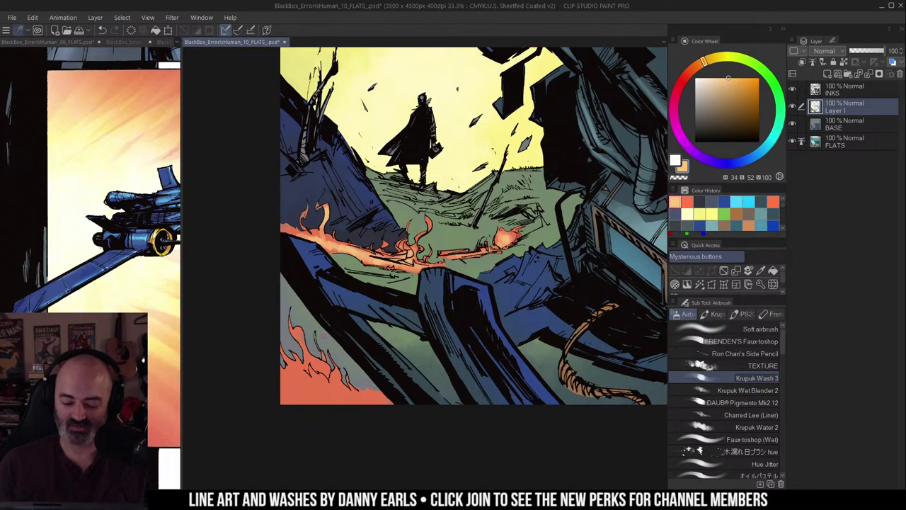
mouse_move(319, 359)
mouse_down()
mouse_move(315, 389)
mouse_move(314, 379)
mouse_move(301, 399)
mouse_move(297, 381)
mouse_move(305, 408)
mouse_move(322, 385)
mouse_move(334, 402)
mouse_move(311, 416)
mouse_move(306, 390)
mouse_move(314, 414)
mouse_move(291, 383)
mouse_move(374, 410)
mouse_up()
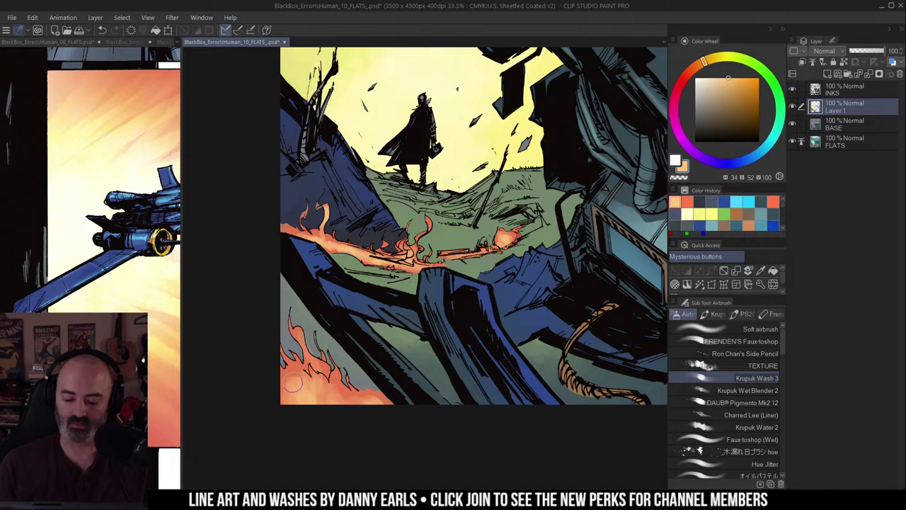
Step: Choose a pale yellow (HSV 50, 53, 100) as the paint colour and switch to the TEXTURE brush
key(j)
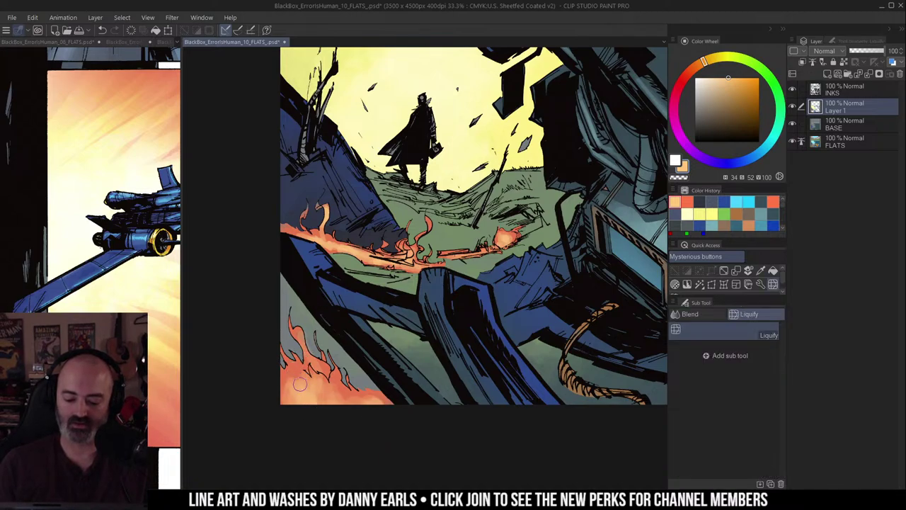
key(ctrl+space)
alt+click(426, 355)
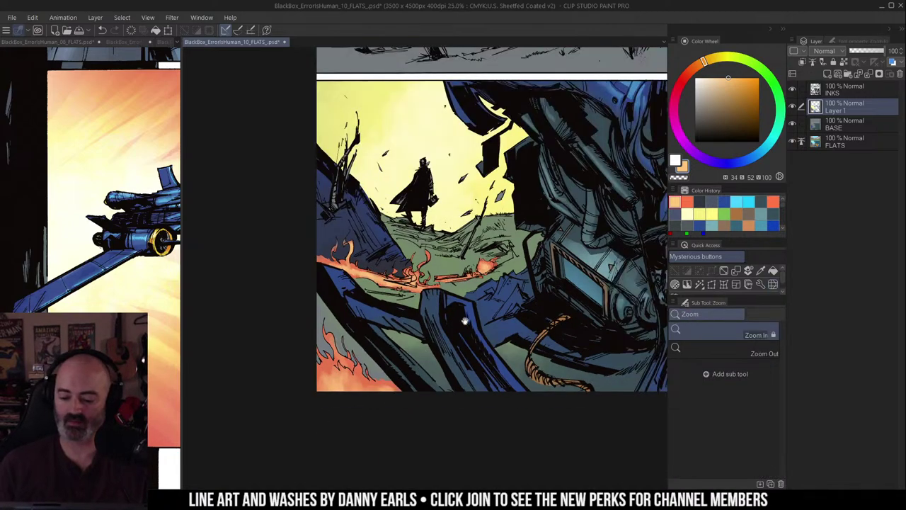
drag(464, 319, 437, 329)
click(431, 249)
key(b)
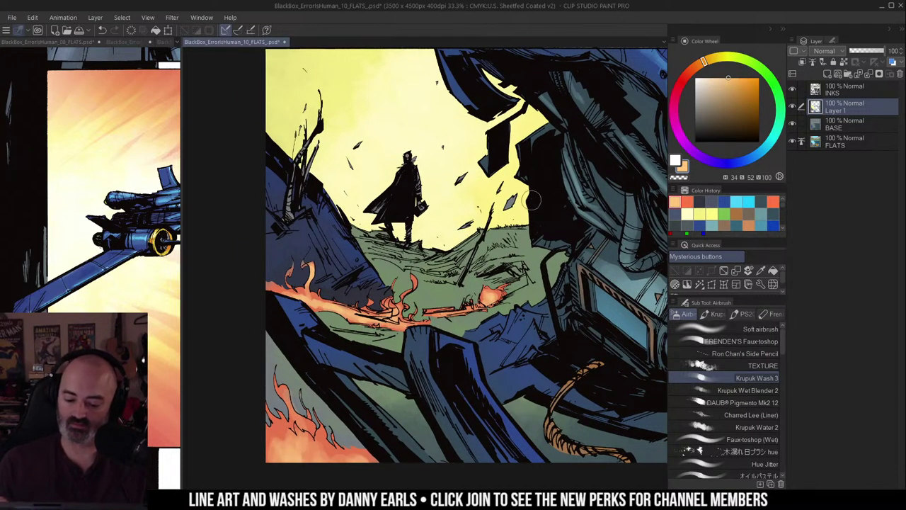
click(702, 62)
click(732, 76)
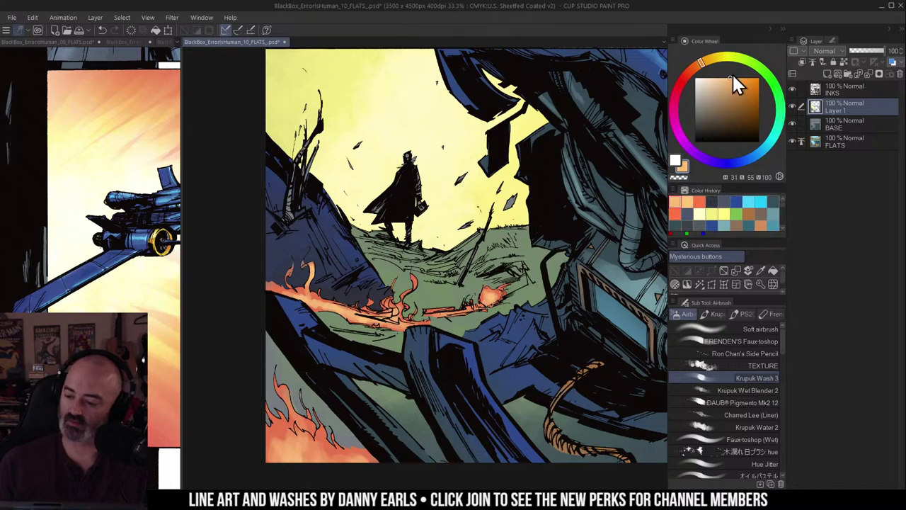
drag(712, 62, 729, 74)
click(728, 78)
click(730, 80)
click(757, 365)
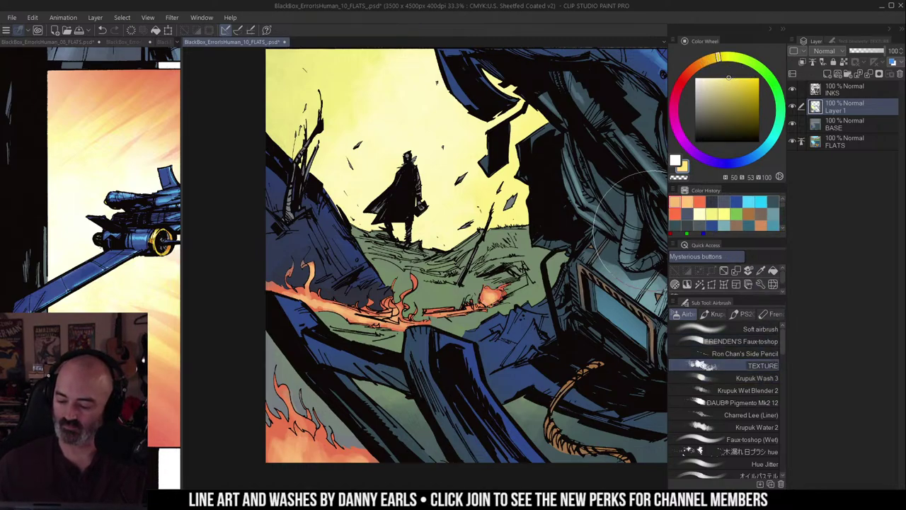
Step: Brush the pale yellow into the cores of the midground flames, undo stray strokes, and restrict painting to the flame flats
drag(493, 300, 489, 302)
key(ctrl+z)
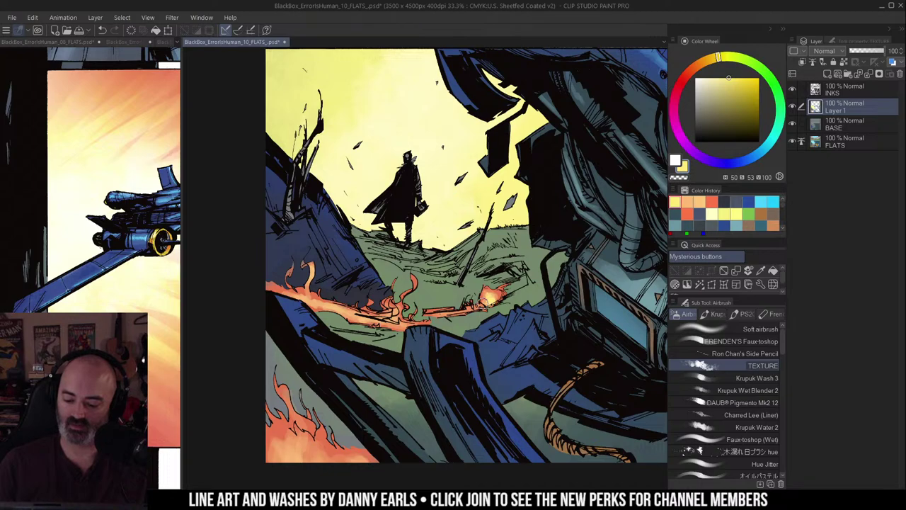
drag(394, 315, 385, 314)
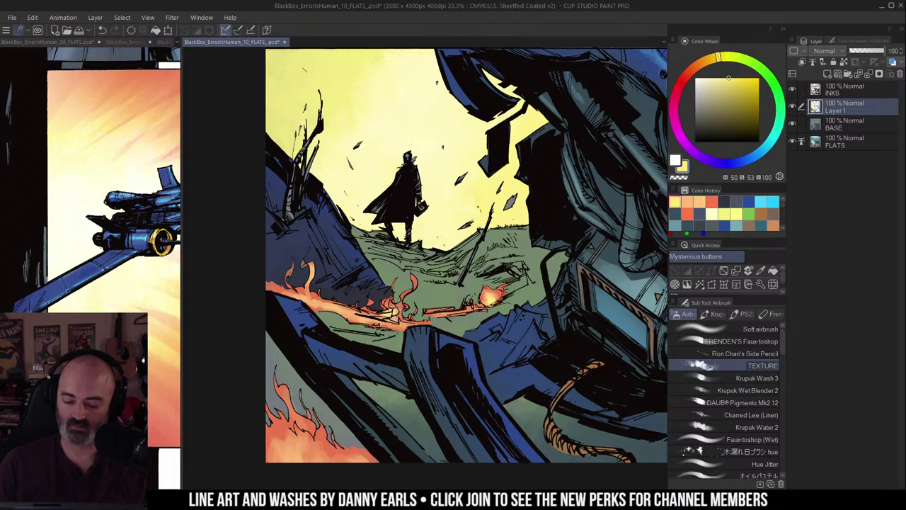
mouse_move(310, 264)
mouse_down()
mouse_move(307, 286)
mouse_move(326, 308)
mouse_move(295, 298)
mouse_move(384, 318)
mouse_up()
key(ctrl+z)
key(w)
click(363, 305)
key(b)
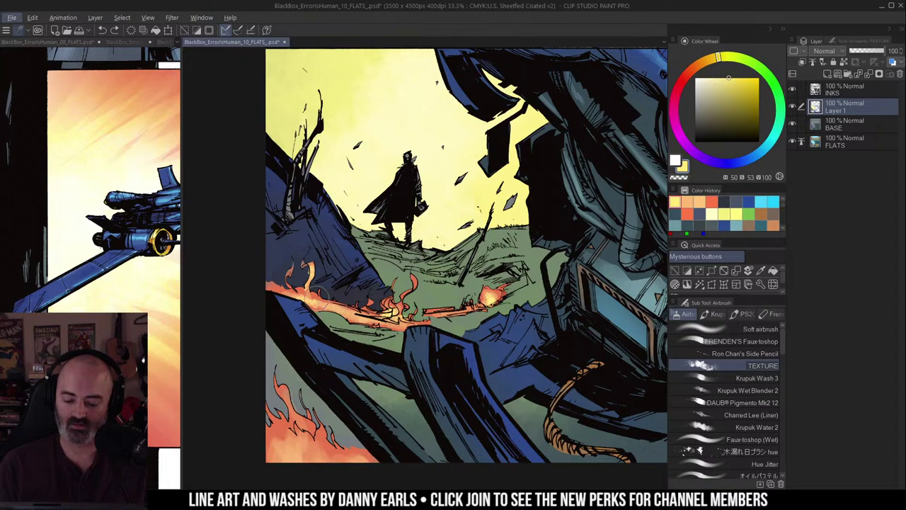
Step: Lasso a jagged area along the base of the foreground flames and brush it with the pale yellow
key(ctrl+space)
drag(586, 247, 532, 248)
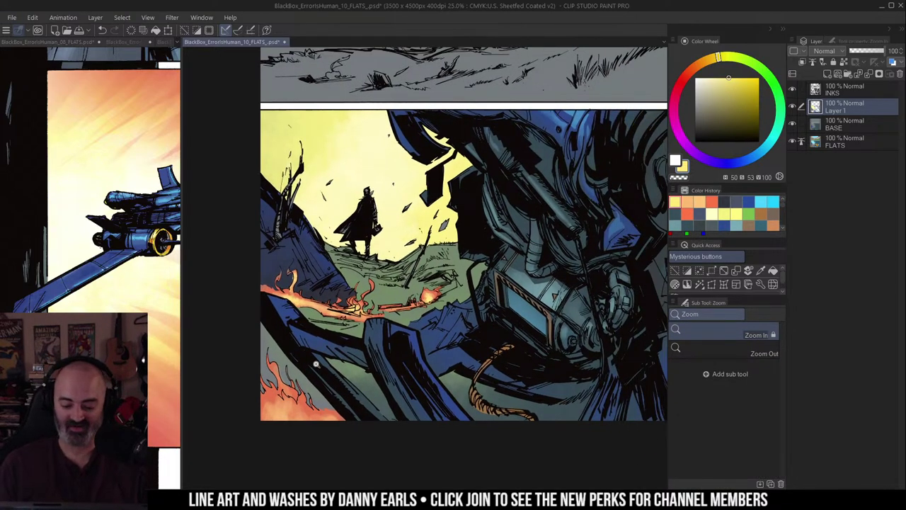
key(b)
key(m)
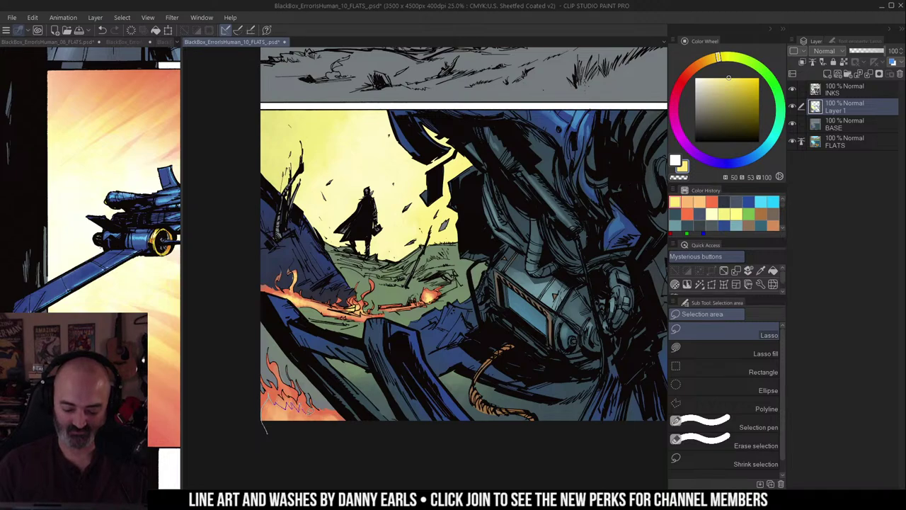
key(b)
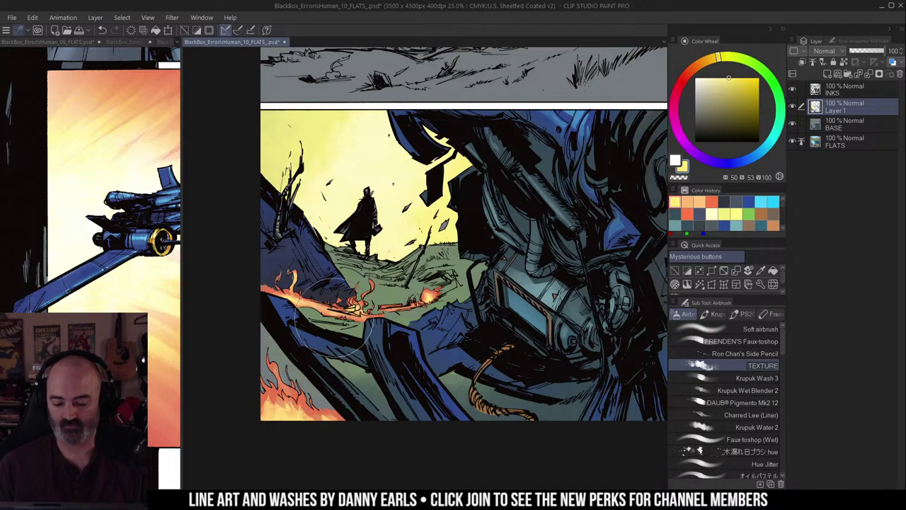
drag(335, 317, 352, 290)
mouse_move(467, 289)
mouse_down()
mouse_move(402, 302)
mouse_move(461, 273)
mouse_up()
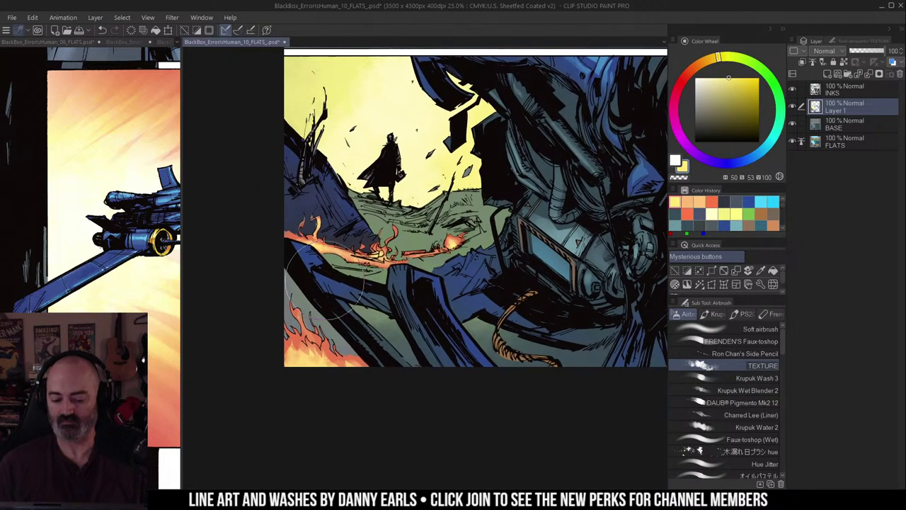
Step: Lasso the tall tongue of the foreground flames, limit the selection to its flame flats, and brush in pale yellow
ctrl+click(306, 302)
drag(311, 302, 338, 262)
key(m)
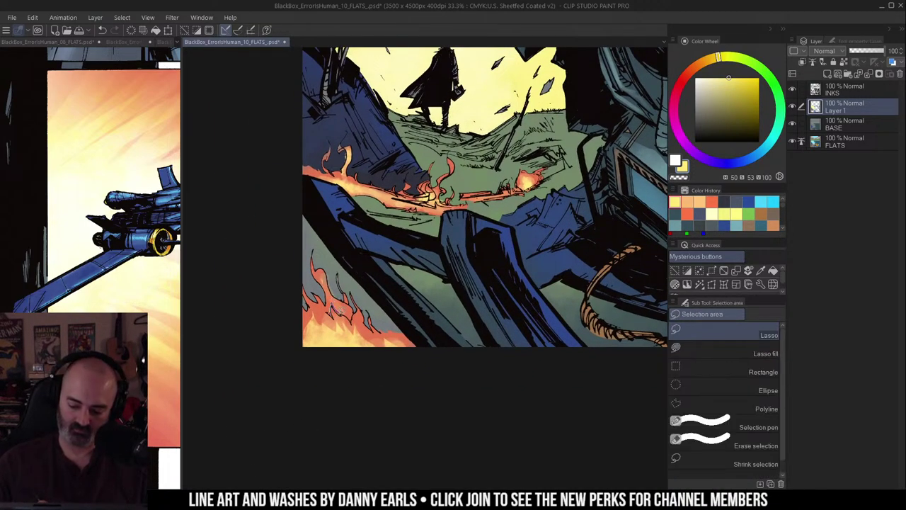
drag(330, 304, 320, 276)
key(g)
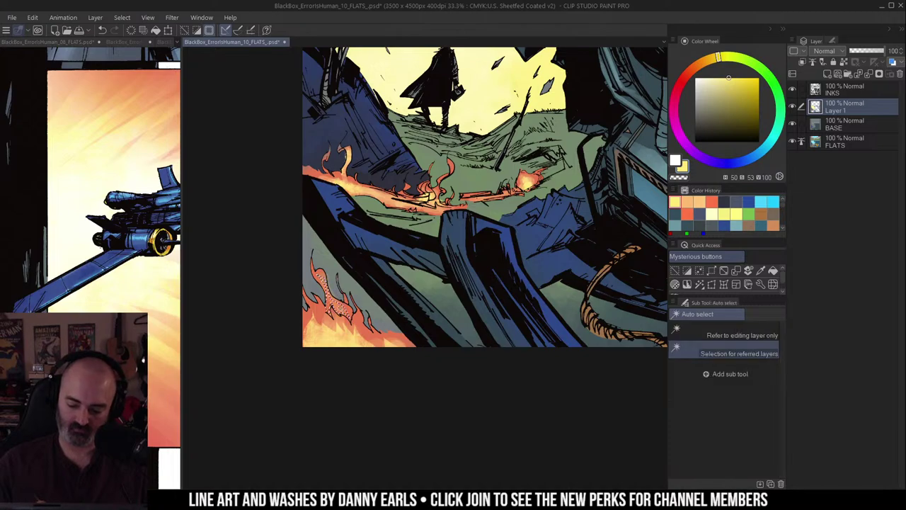
click(333, 301)
key(ctrl+d)
key(b)
alt+click(376, 308)
drag(449, 278, 413, 276)
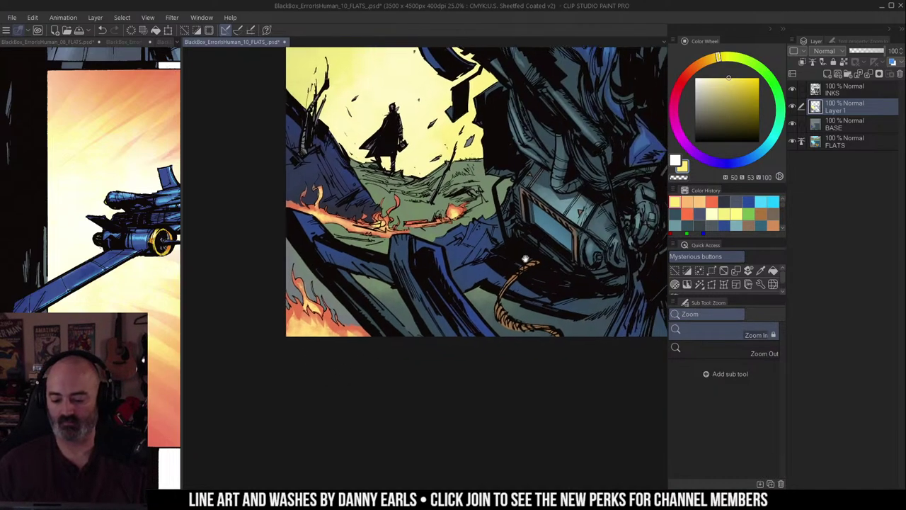
Step: Replace the selection with the green ground flats around the midground flames
drag(555, 249, 563, 293)
key(w)
click(333, 333)
key(ctrl+d)
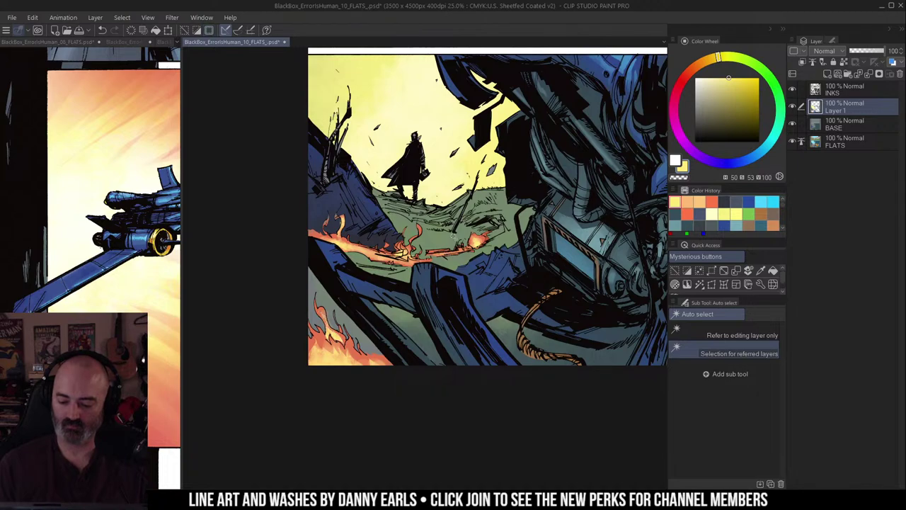
key(m)
key(w)
click(446, 252)
key(ctrl+d)
key(b)
Step: Paint the charred debris beside the small midground fire in muted grey-blue (H197 S16 V48) with Krupuk Wash 3
alt+click(472, 206)
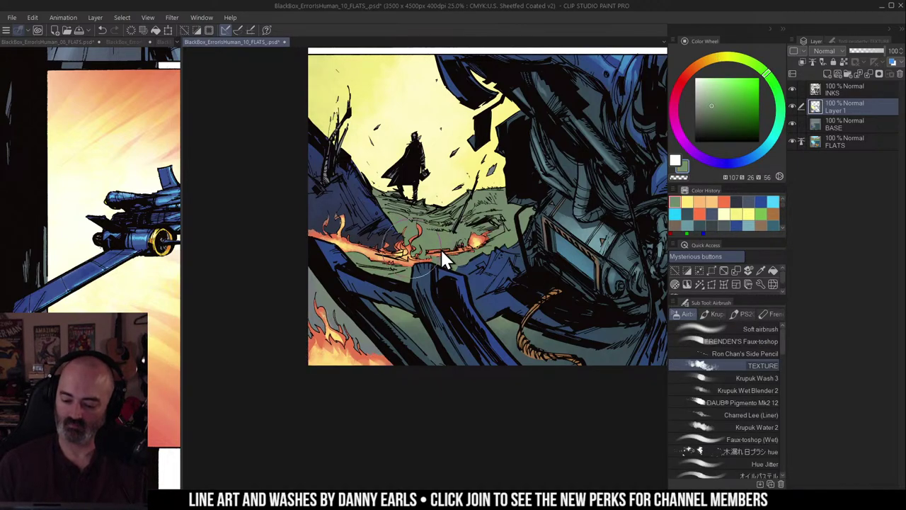
click(713, 112)
click(764, 148)
click(720, 114)
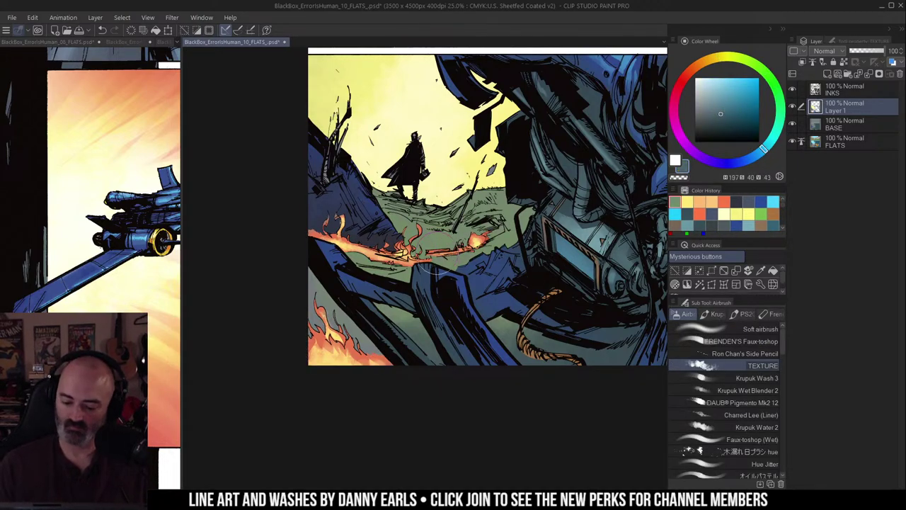
drag(433, 253, 453, 251)
click(756, 378)
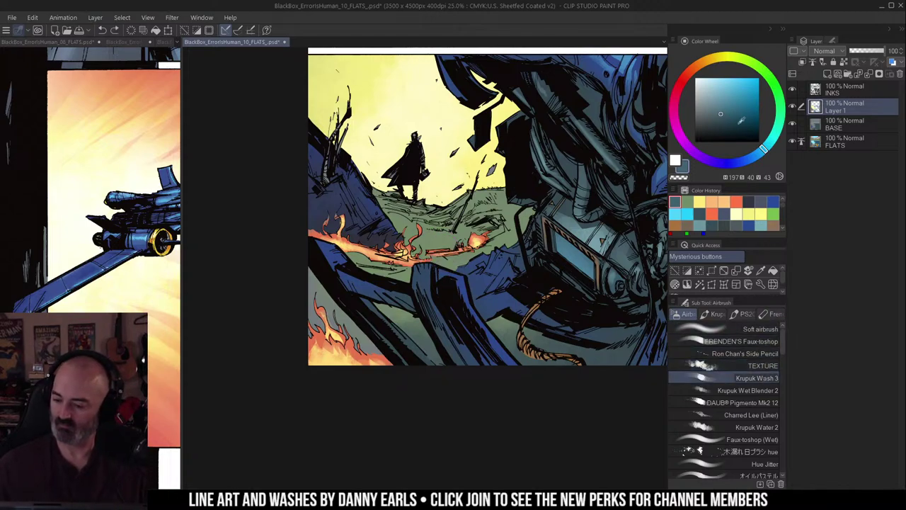
click(705, 111)
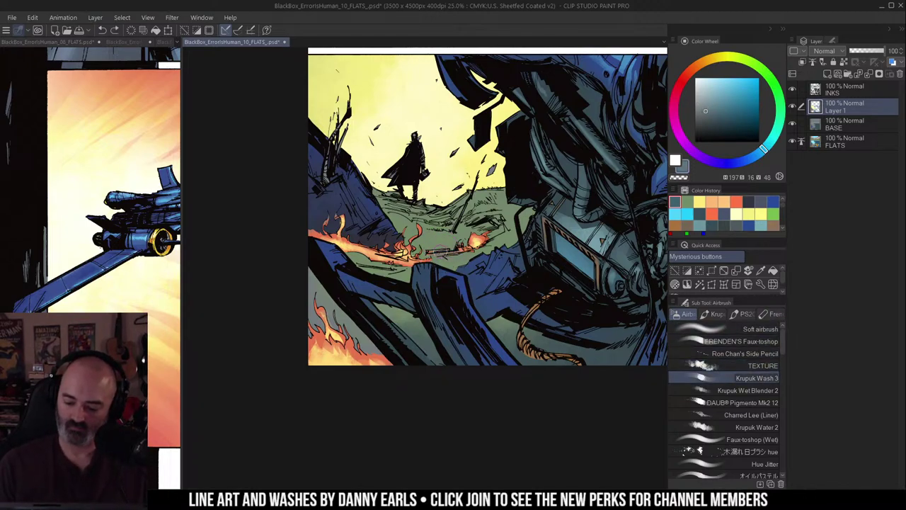
drag(461, 249, 446, 252)
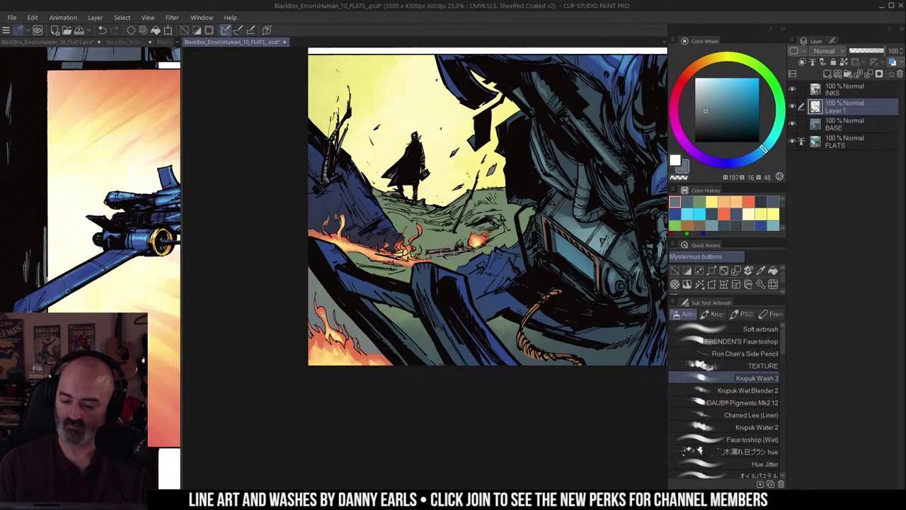
Step: Select the shadowed flats at the foot of the hill and add an orange glow (H28 S67 V96) with the Soft airbrush
key(w)
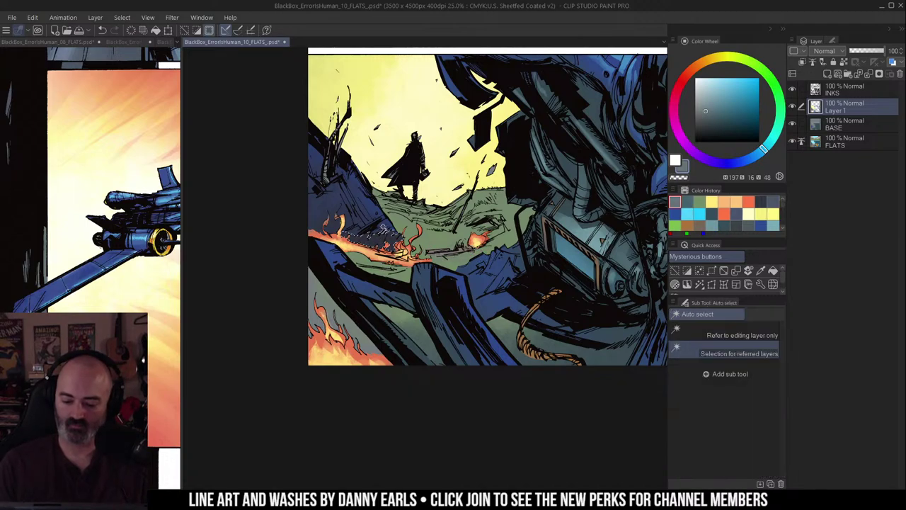
click(332, 150)
key(ctrl+d)
key(b)
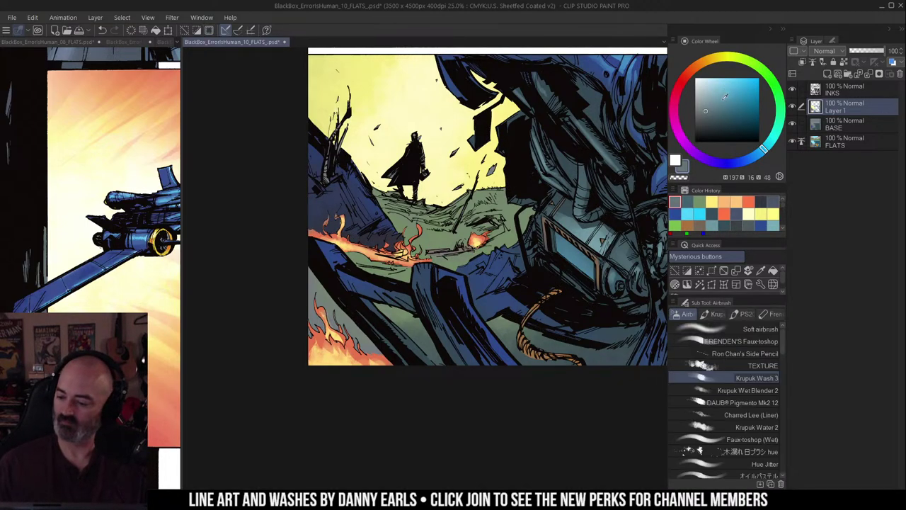
click(737, 80)
click(769, 331)
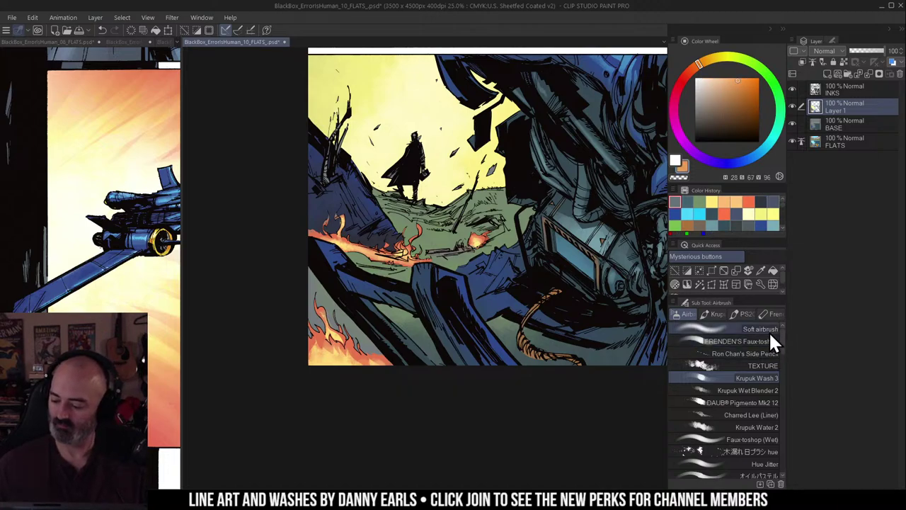
drag(384, 252, 369, 247)
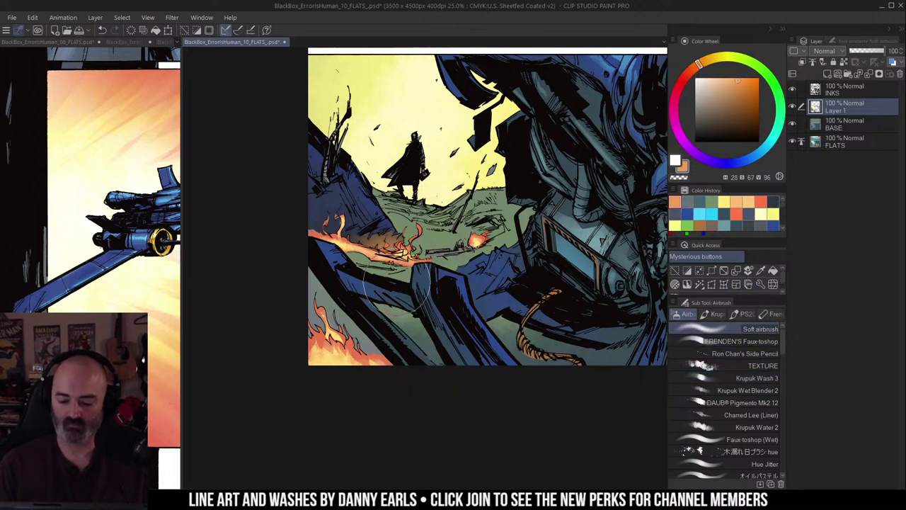
drag(546, 245, 533, 240)
Step: Select the blue hillside flats, airbrush the same orange glow upward from the flames, and clear the selection
key(w)
click(347, 206)
key(b)
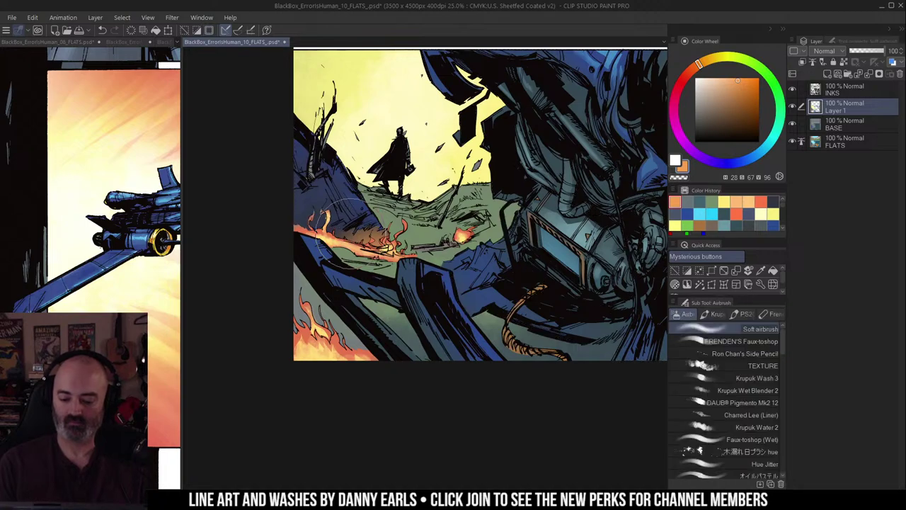
mouse_move(323, 249)
mouse_down()
mouse_move(289, 270)
mouse_move(312, 275)
mouse_move(291, 283)
mouse_move(304, 294)
mouse_move(299, 259)
mouse_move(307, 260)
mouse_move(274, 278)
mouse_move(282, 302)
mouse_up()
drag(446, 294, 417, 286)
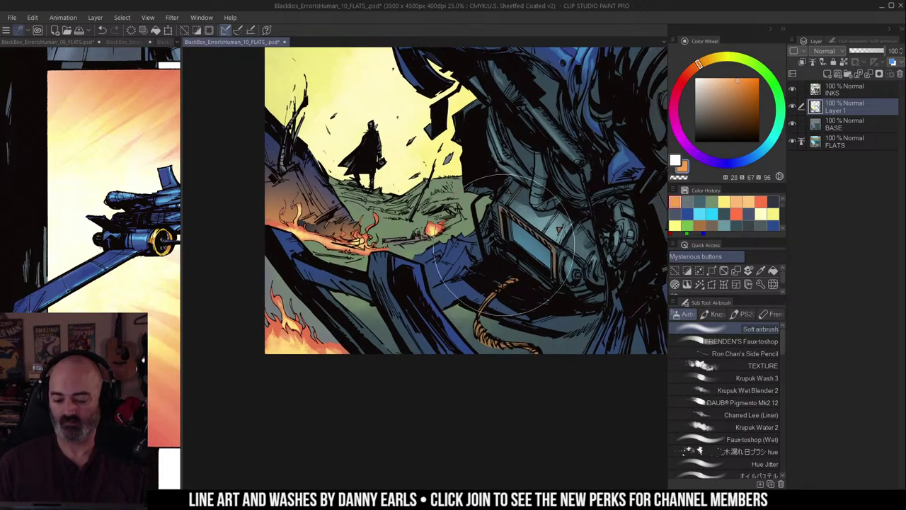
alt+click(490, 324)
drag(523, 319, 477, 318)
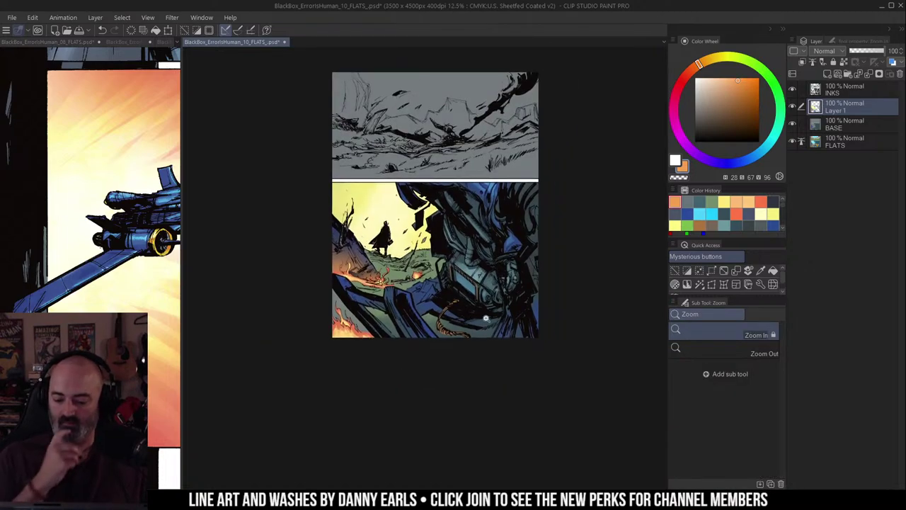
drag(514, 235, 499, 250)
key(m)
key(ctrl+d)
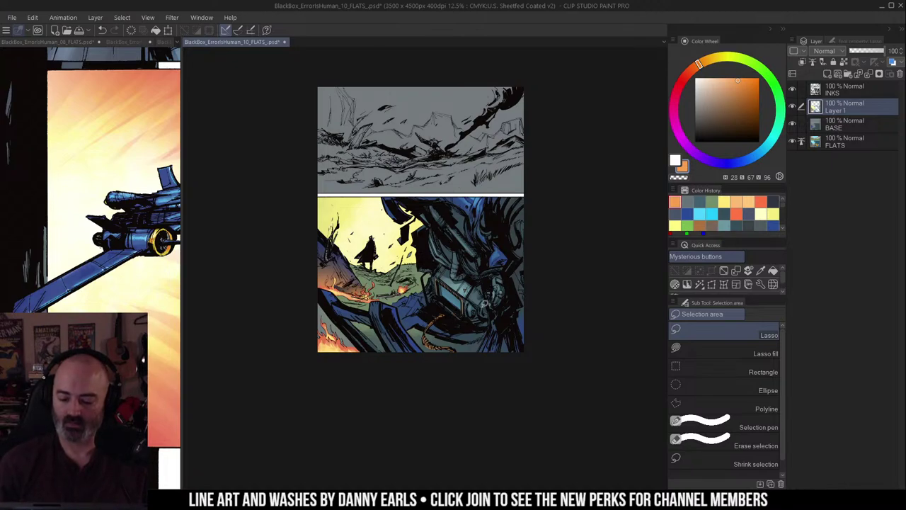
scroll(476, 314, up, 4)
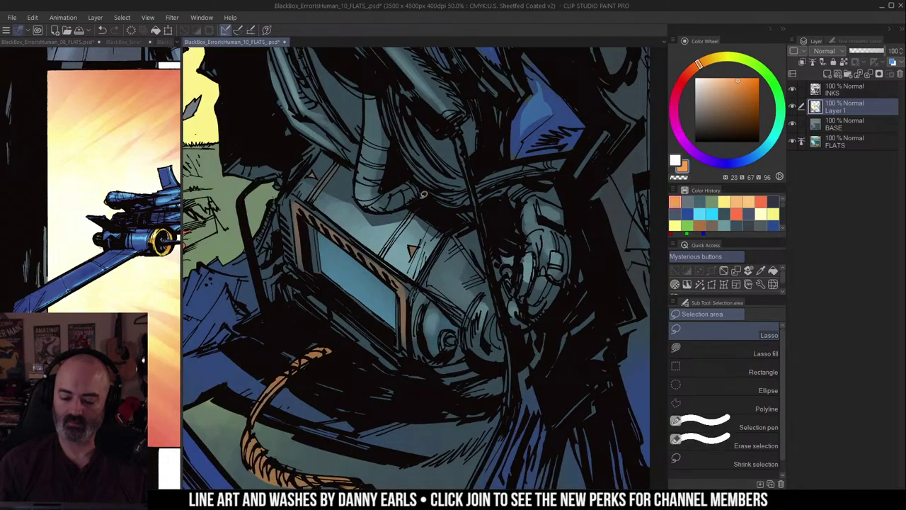
drag(458, 191, 521, 174)
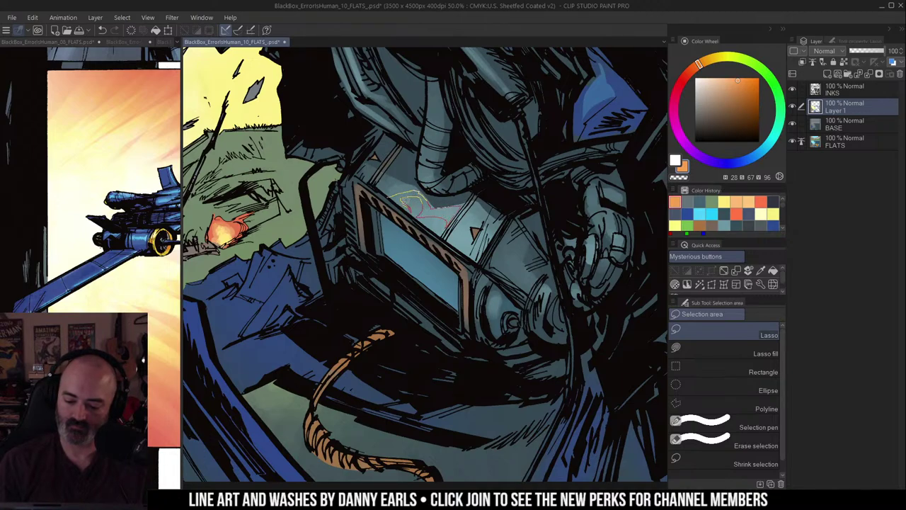
drag(404, 202, 447, 222)
key(ctrl+d)
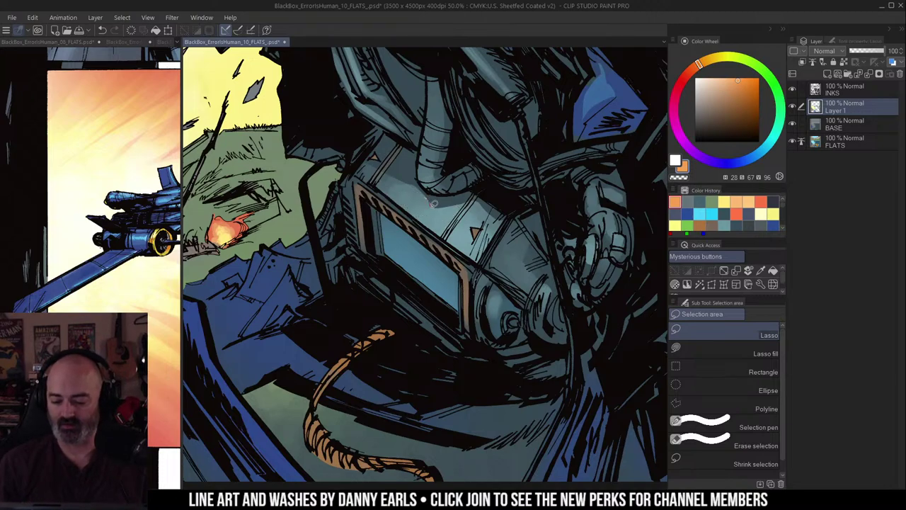
drag(443, 234, 445, 234)
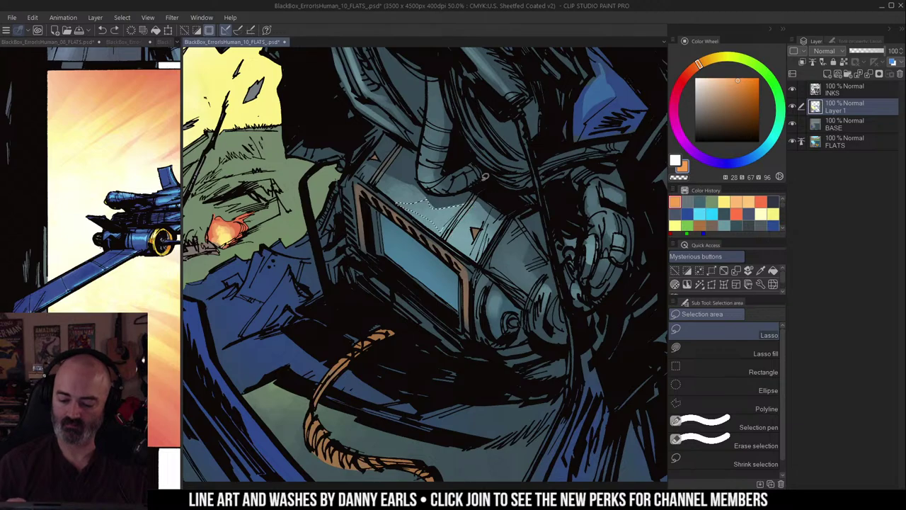
drag(503, 161, 490, 144)
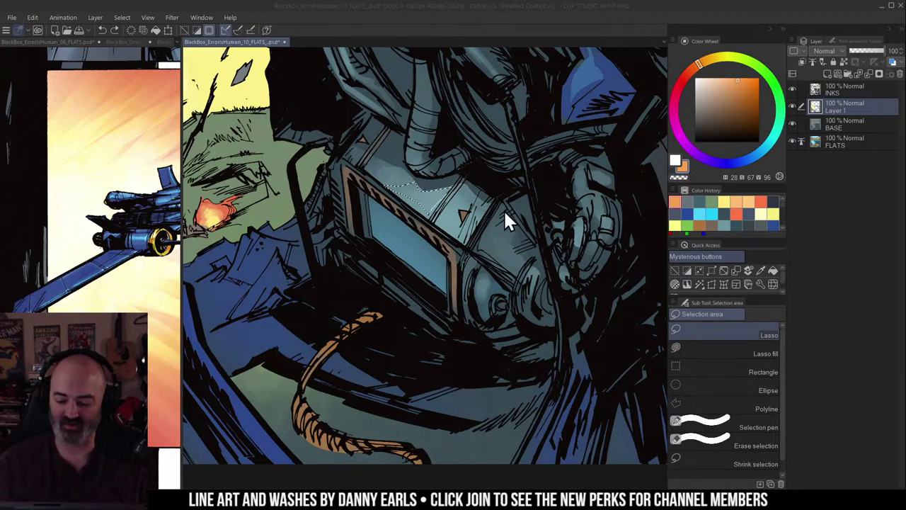
click(438, 159)
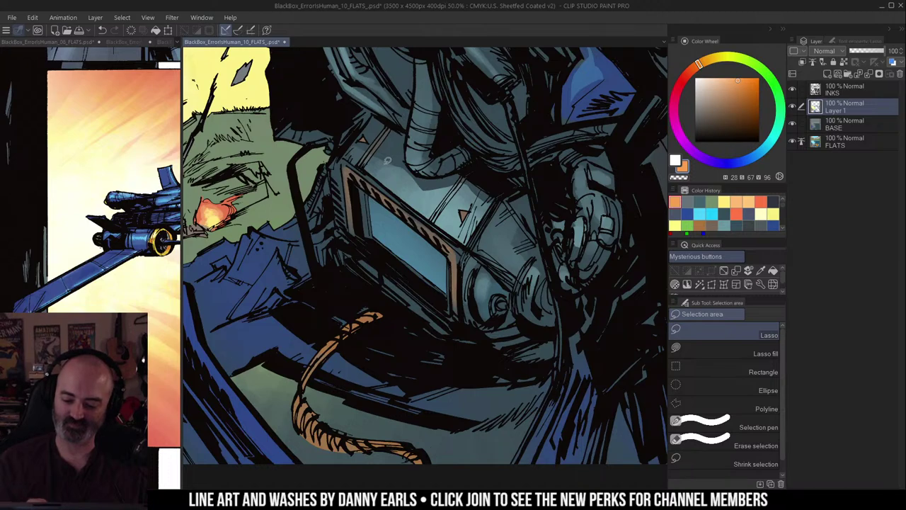
drag(397, 167, 404, 167)
key(ctrl+z)
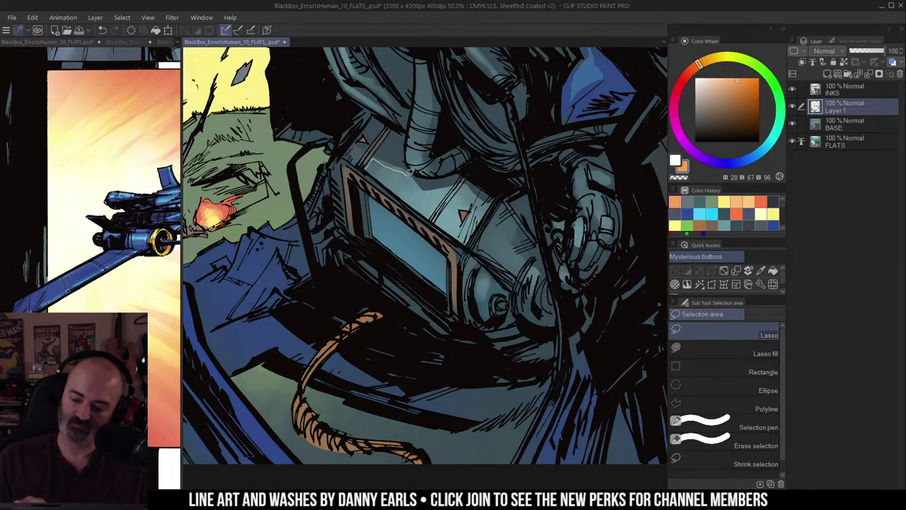
Step: Lasso a jagged highlight along the robot's panel above the window, airbrush it pale blue (H192 S20 V87), and deselect
mouse_move(419, 184)
mouse_down()
mouse_move(469, 183)
mouse_move(488, 206)
mouse_up()
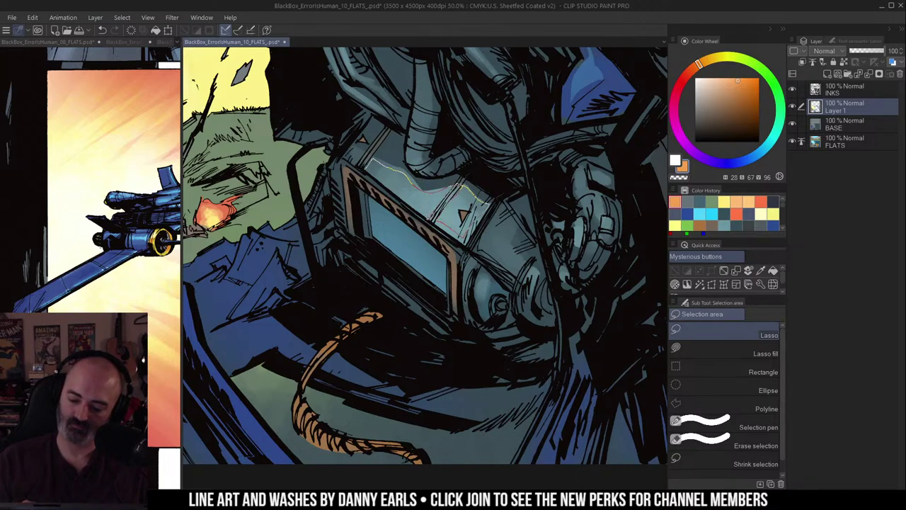
drag(401, 198, 362, 165)
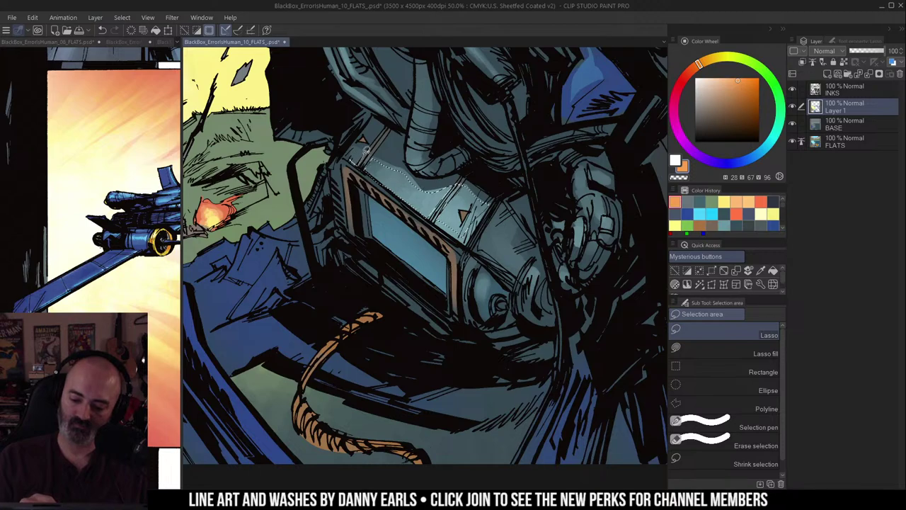
alt+click(490, 204)
key(ctrl+d)
key(b)
alt+click(453, 202)
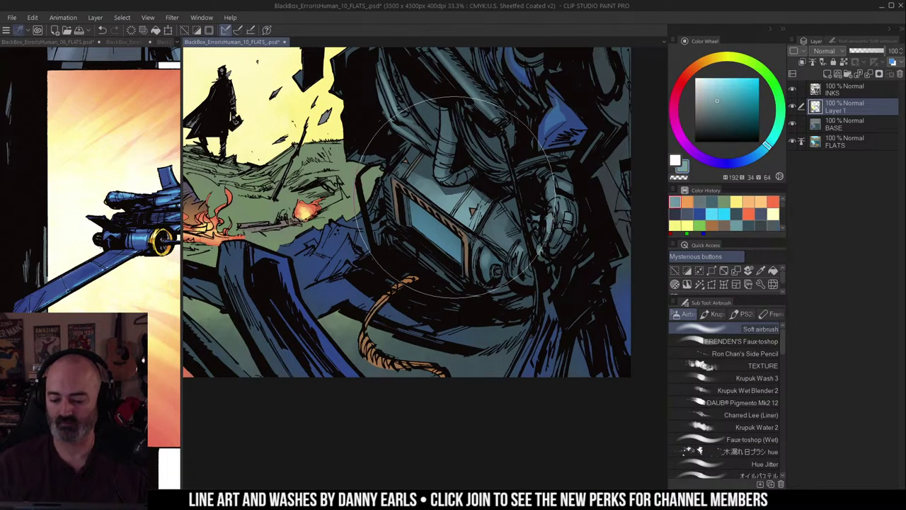
click(708, 86)
drag(432, 229, 456, 241)
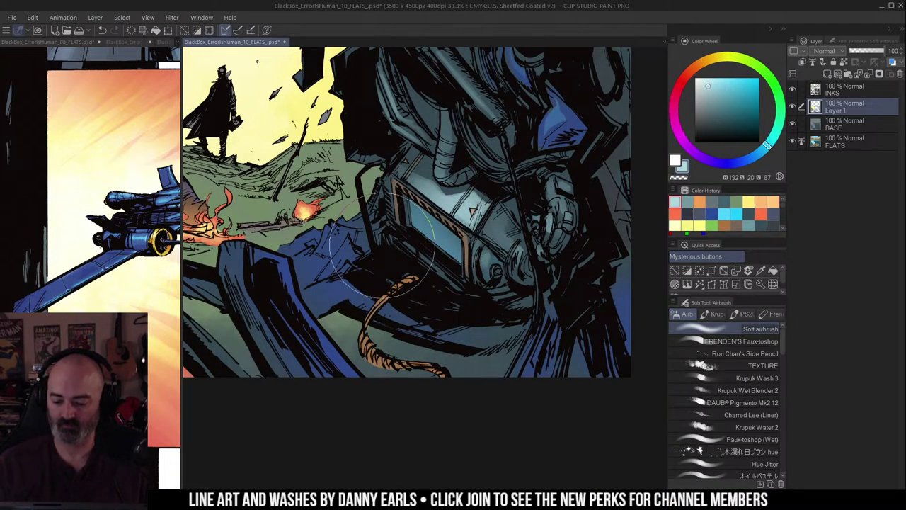
alt+click(469, 275)
alt+click(519, 254)
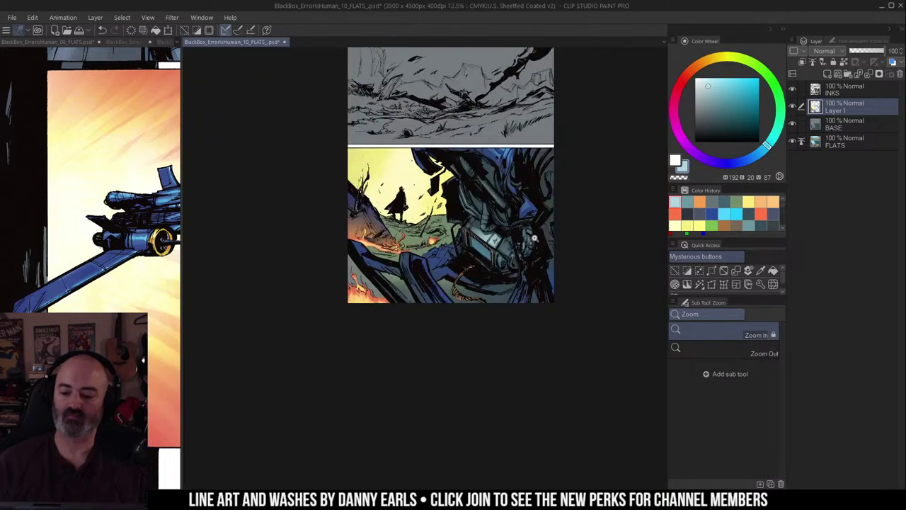
mouse_move(542, 232)
mouse_down()
mouse_move(525, 220)
mouse_move(484, 230)
mouse_up()
key(m)
key(ctrl+d)
Step: Select the green ground flats, sample the pale yellow (H58 S32 V98), and choose the FRENDEN'S Faux-toshop brush
drag(535, 175, 516, 200)
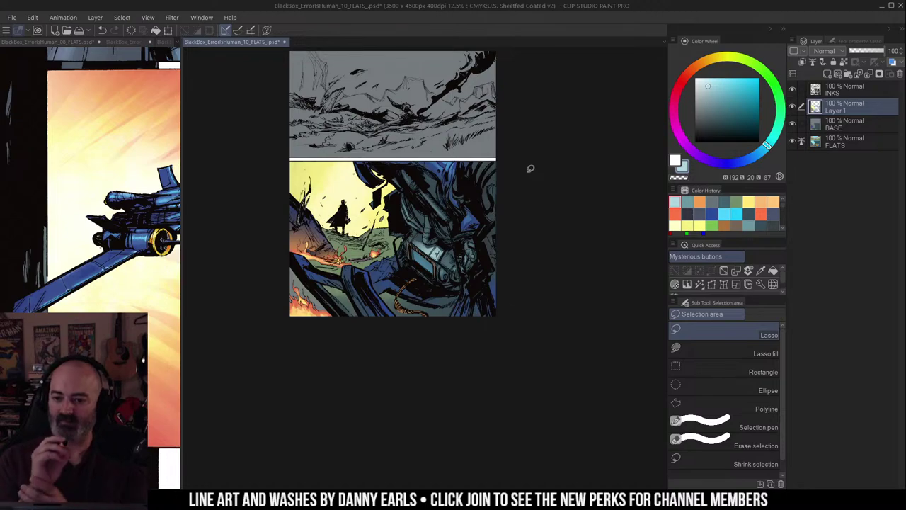
drag(525, 150, 528, 159)
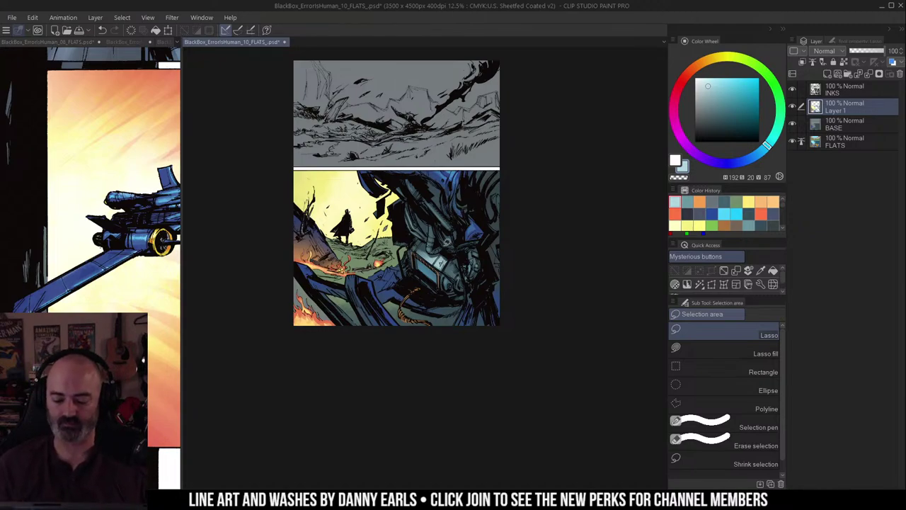
key(ctrl+space)
ctrl+click(380, 271)
key(w)
click(375, 239)
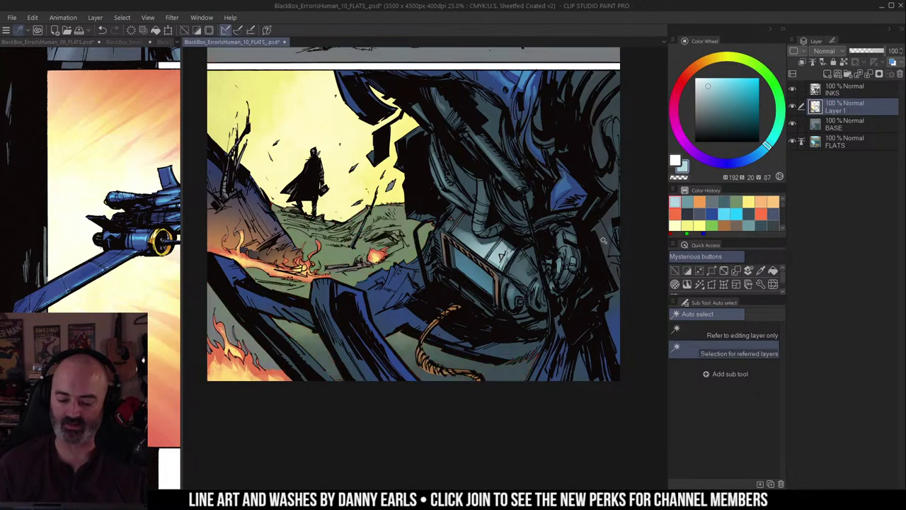
key(b)
alt+click(356, 184)
key(ctrl+d)
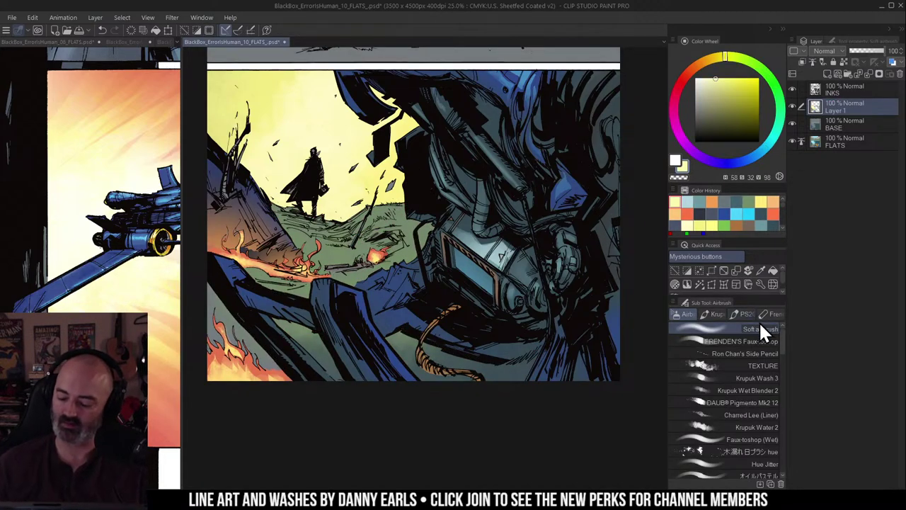
click(759, 342)
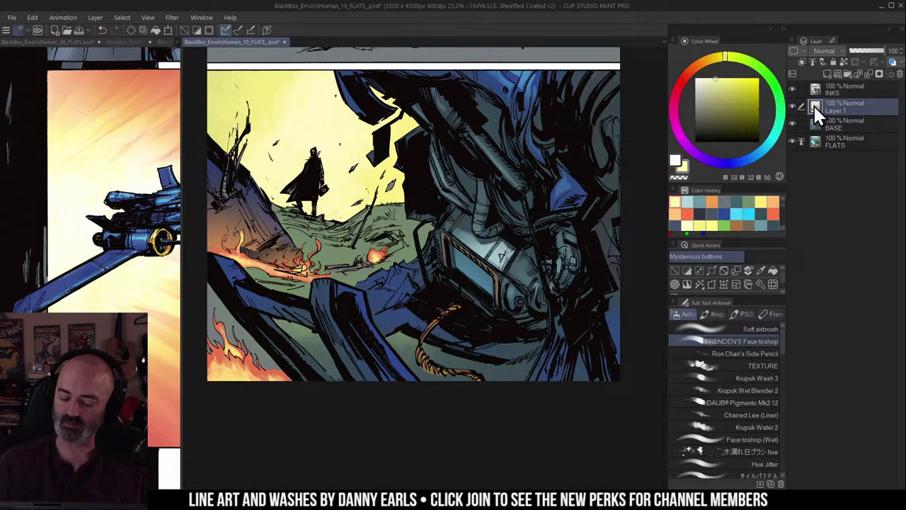
Step: Brush the pale yellow light across the ground below the standing figure and around the flames, undoing the first strokes
mouse_move(354, 212)
mouse_down()
mouse_move(407, 203)
mouse_move(397, 209)
mouse_move(421, 214)
mouse_move(394, 208)
mouse_up()
key(ctrl+z)
key(ctrl+z)
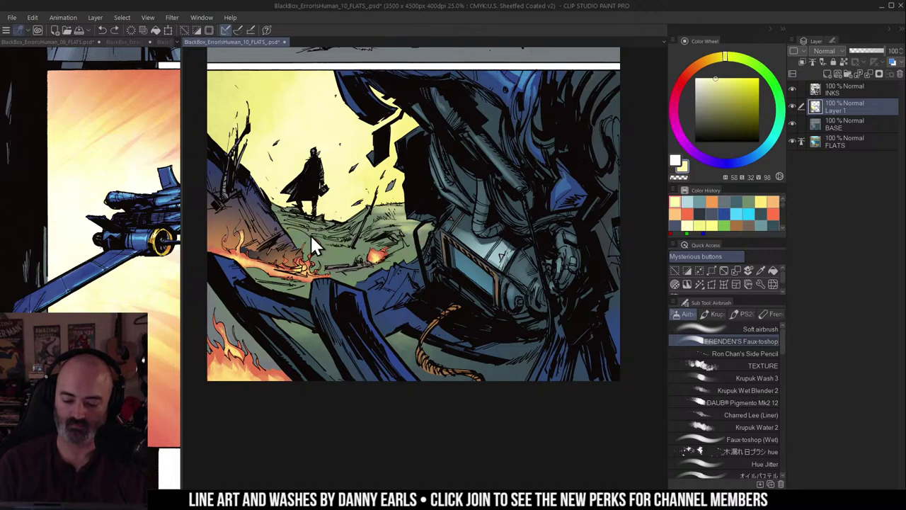
mouse_move(283, 237)
mouse_down()
mouse_move(351, 257)
mouse_move(377, 247)
mouse_up()
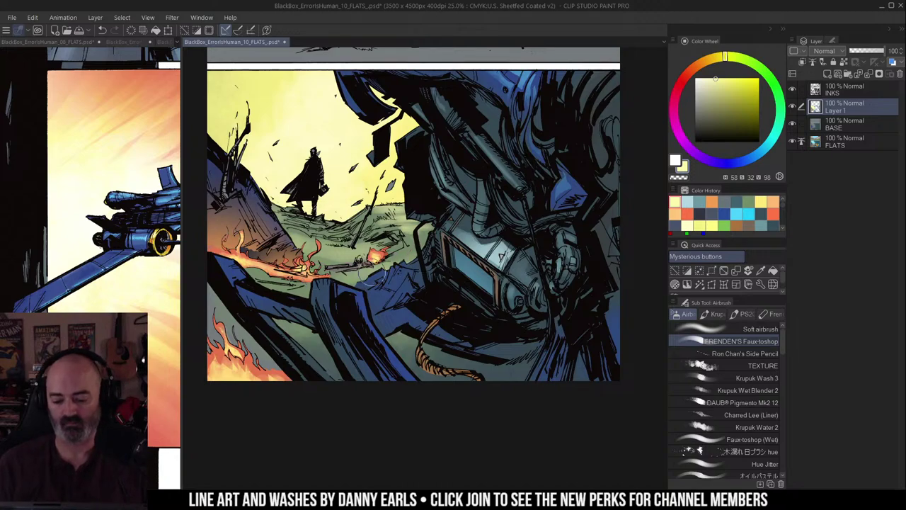
drag(450, 257, 468, 215)
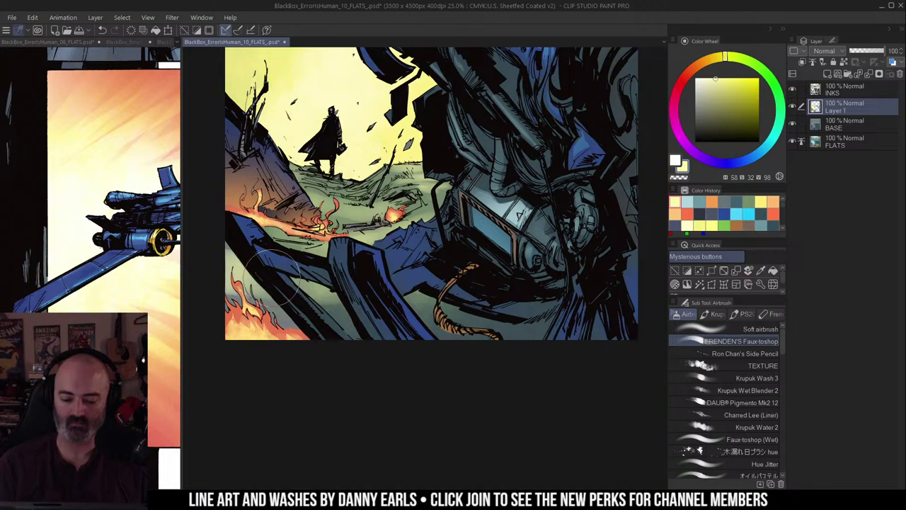
alt+click(450, 232)
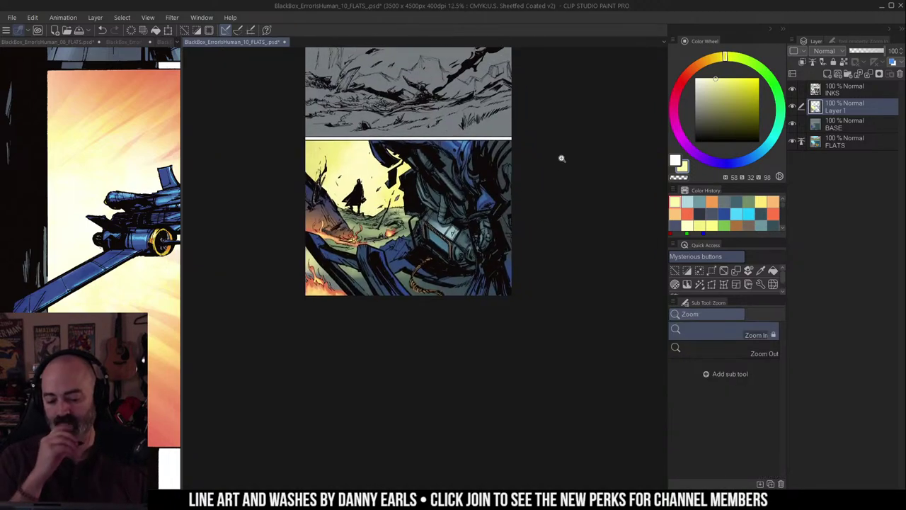
click(380, 209)
key(m)
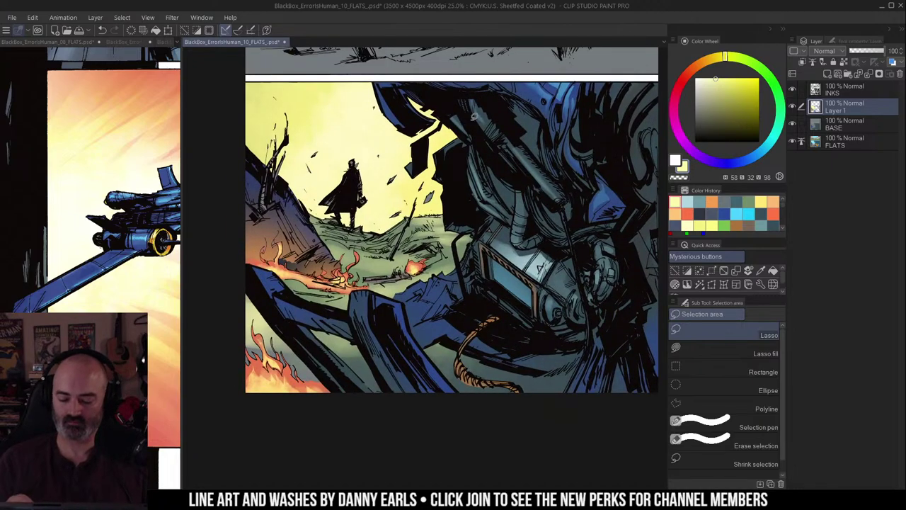
alt+click(499, 233)
alt+click(504, 233)
drag(566, 224, 522, 242)
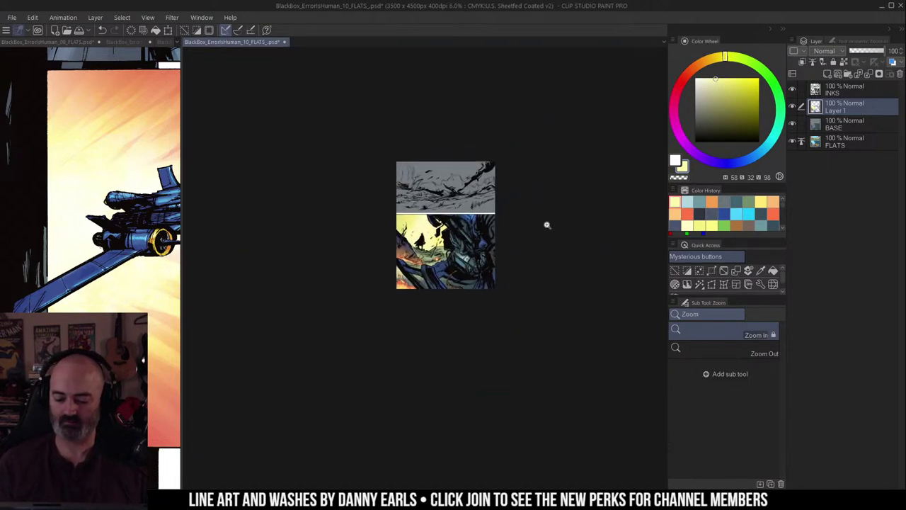
click(531, 208)
key(w)
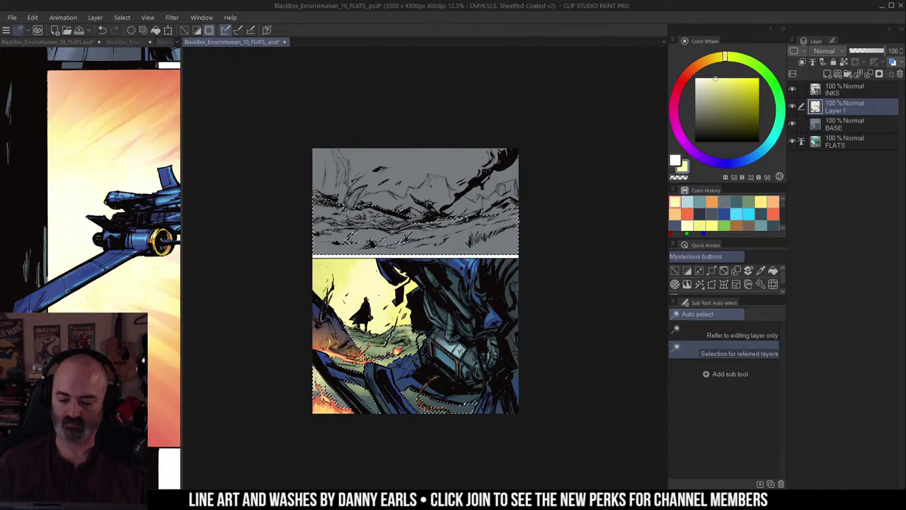
key(ctrl+d)
key(m)
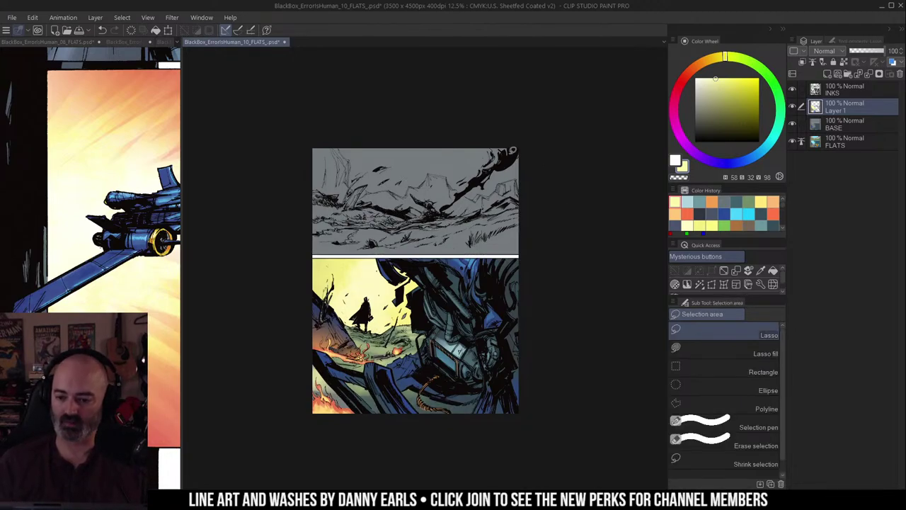
key(ctrl+space)
click(462, 241)
mouse_move(559, 226)
mouse_down()
mouse_move(597, 232)
mouse_move(595, 244)
mouse_up()
key(w)
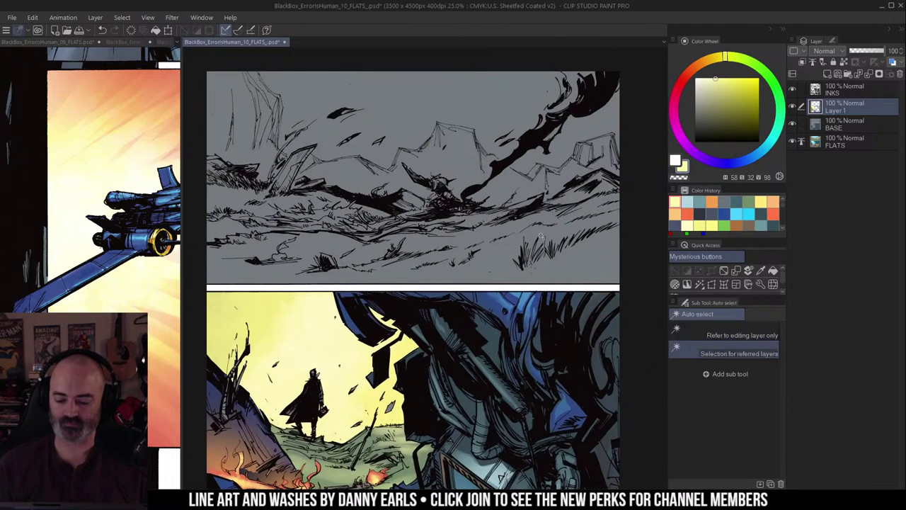
click(521, 240)
key(q)
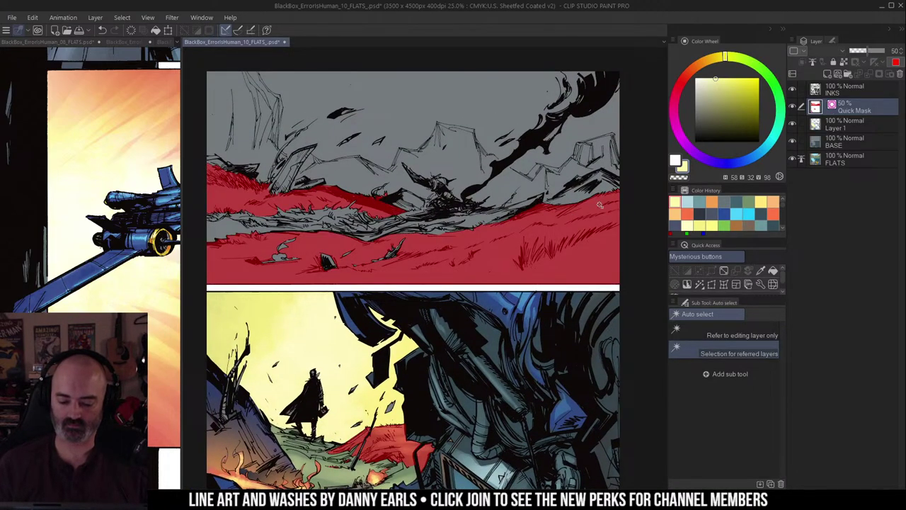
key(ctrl+m)
key(m)
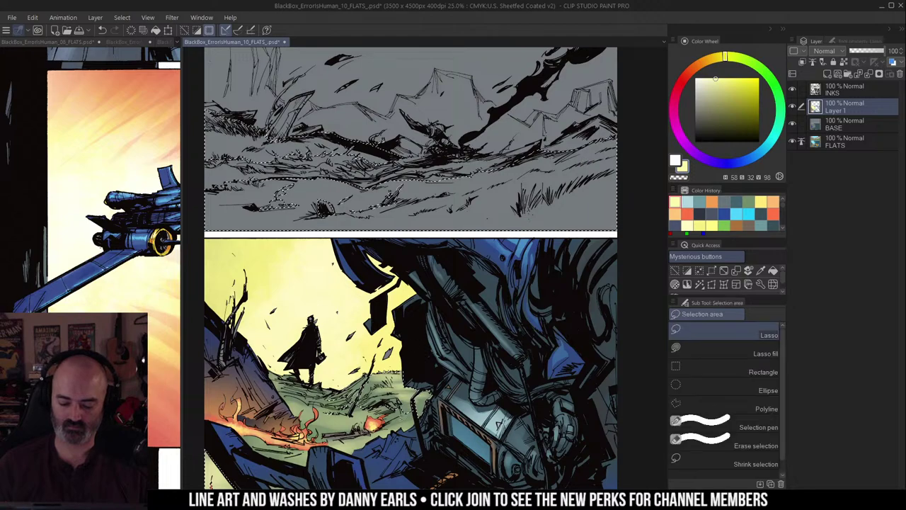
Step: Sample the ground green (H112 S21 V55), select the ground flats below the standing figure, and check the area with Quick Mask
alt+click(390, 404)
key(ctrl+d)
drag(428, 332, 462, 213)
key(w)
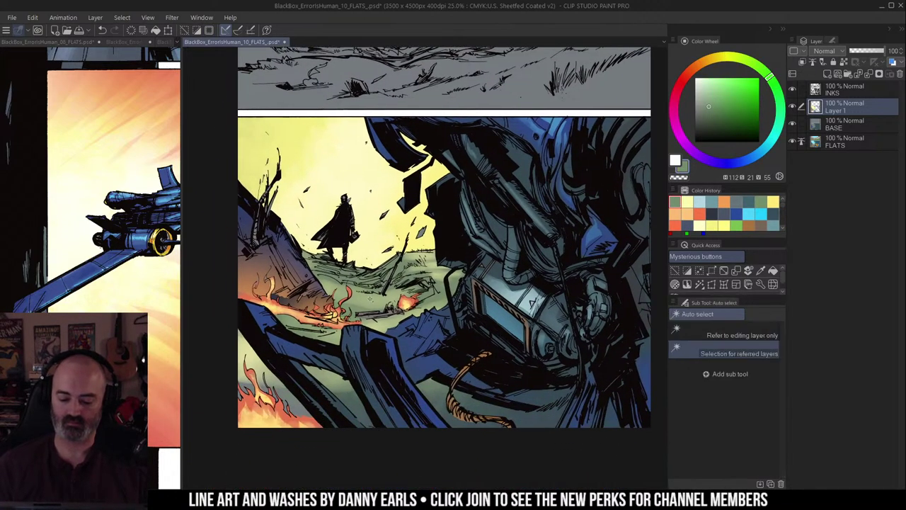
drag(553, 225, 555, 239)
click(422, 284)
key(q)
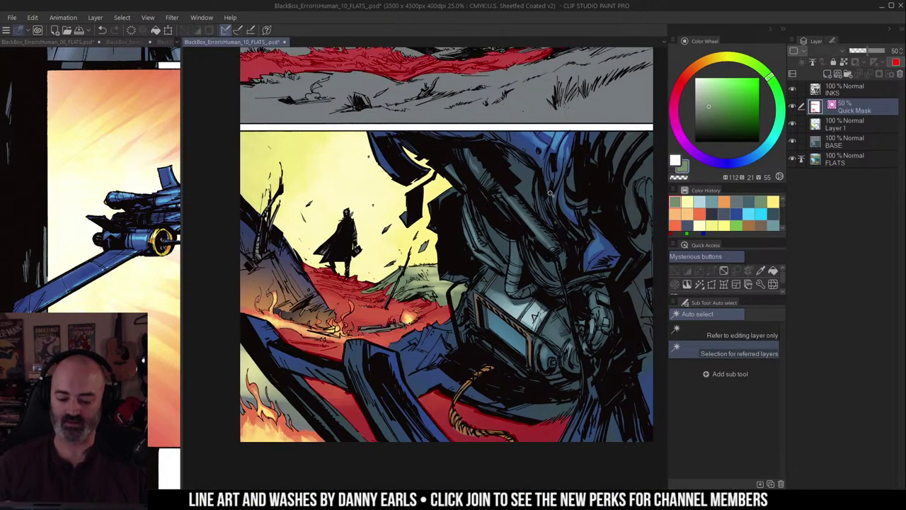
key(q)
key(b)
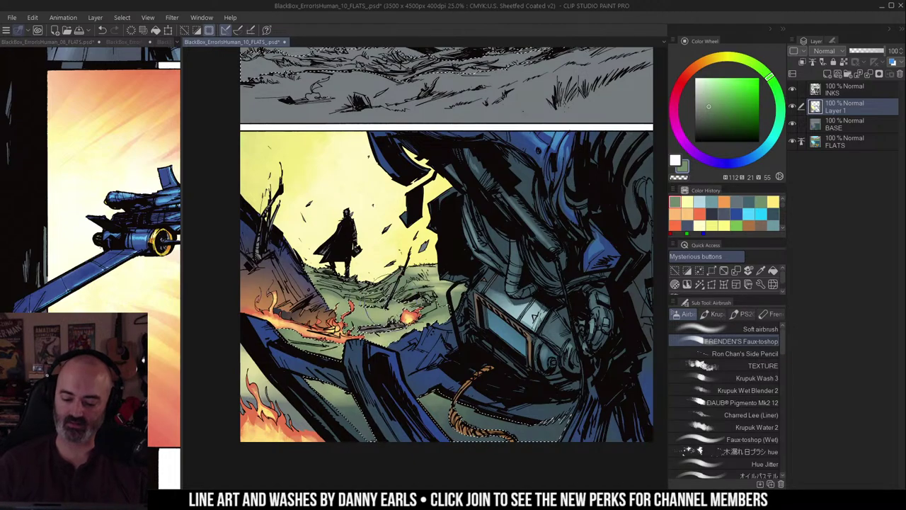
Step: Shift the colour to a muted brown (H31 S21 V55), brush it across the selected ground, and clear the selection
click(701, 64)
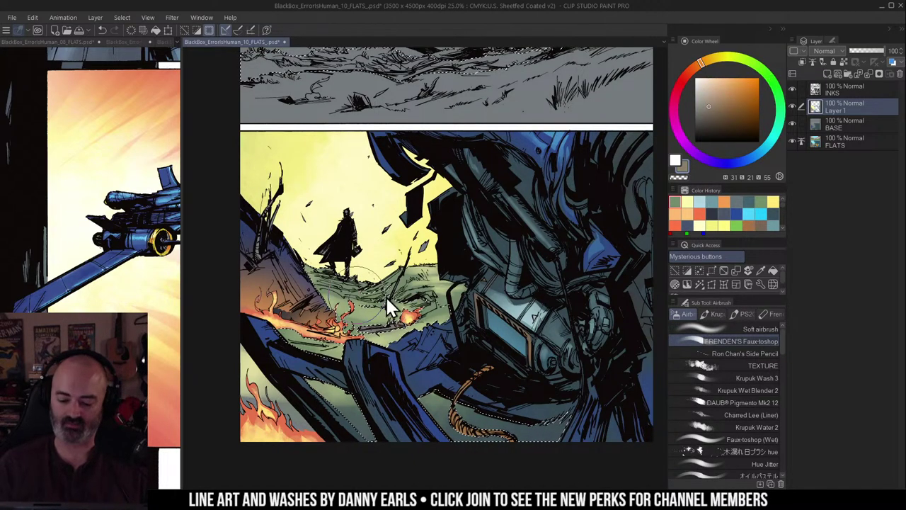
mouse_move(338, 311)
mouse_down()
mouse_move(392, 314)
mouse_move(375, 322)
mouse_up()
mouse_move(434, 338)
mouse_down()
mouse_move(371, 336)
mouse_move(347, 346)
mouse_move(372, 354)
mouse_move(262, 328)
mouse_up()
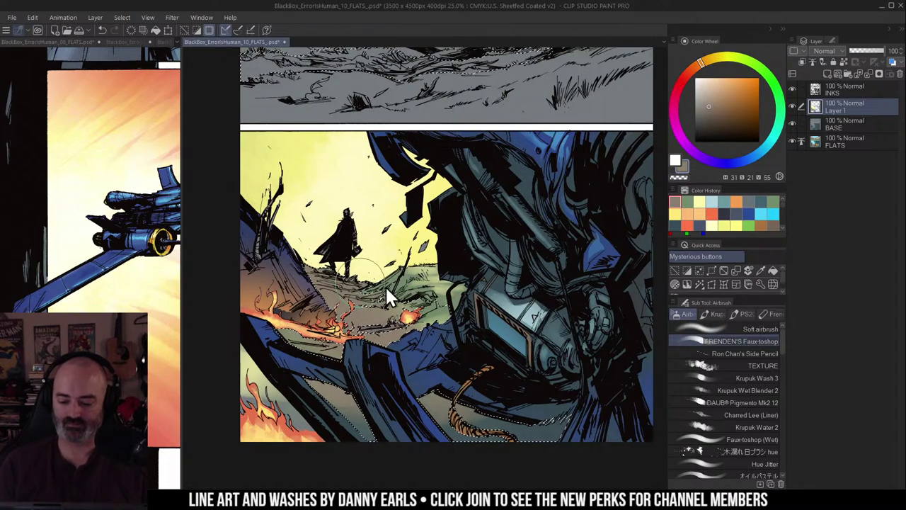
key(ctrl+d)
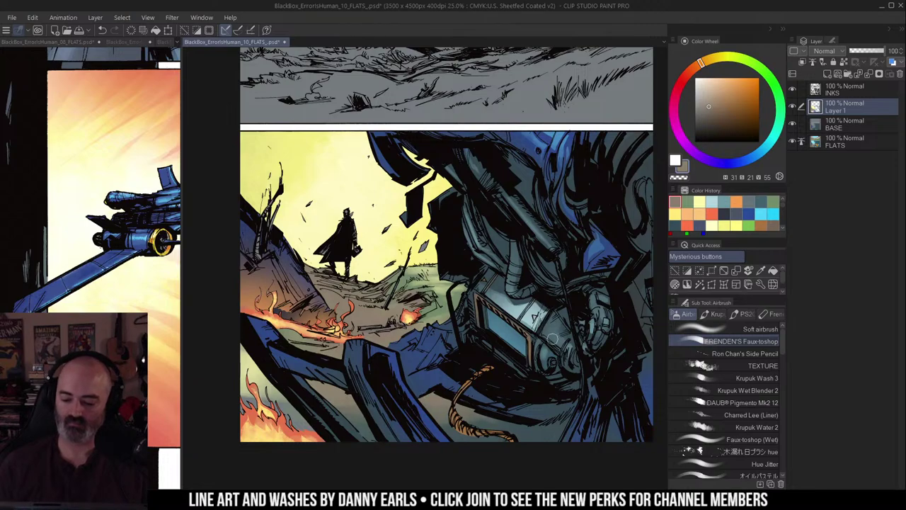
drag(518, 326, 489, 285)
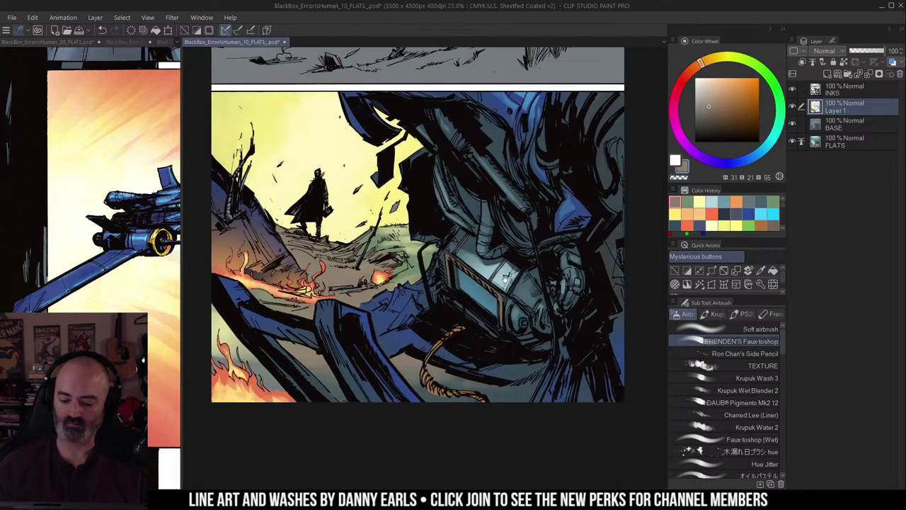
alt+click(437, 331)
key(ctrl+d)
alt+click(510, 393)
key(m)
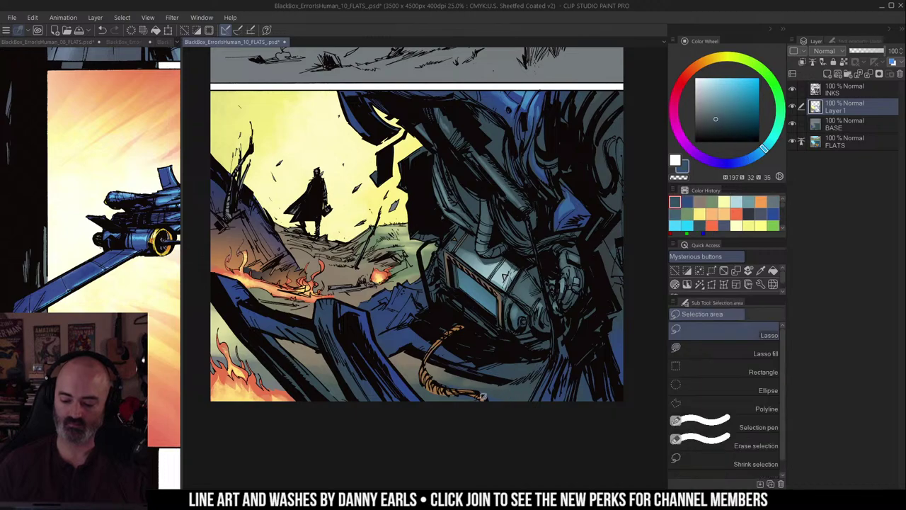
alt+click(463, 391)
mouse_move(455, 395)
mouse_down()
mouse_move(433, 396)
mouse_move(457, 394)
mouse_up()
key(ctrl+d)
key(b)
alt+click(499, 393)
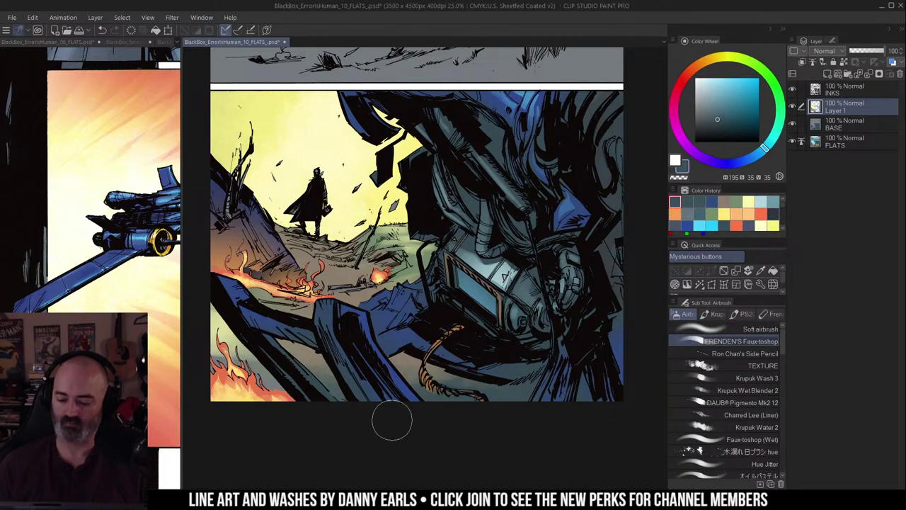
drag(567, 243, 540, 241)
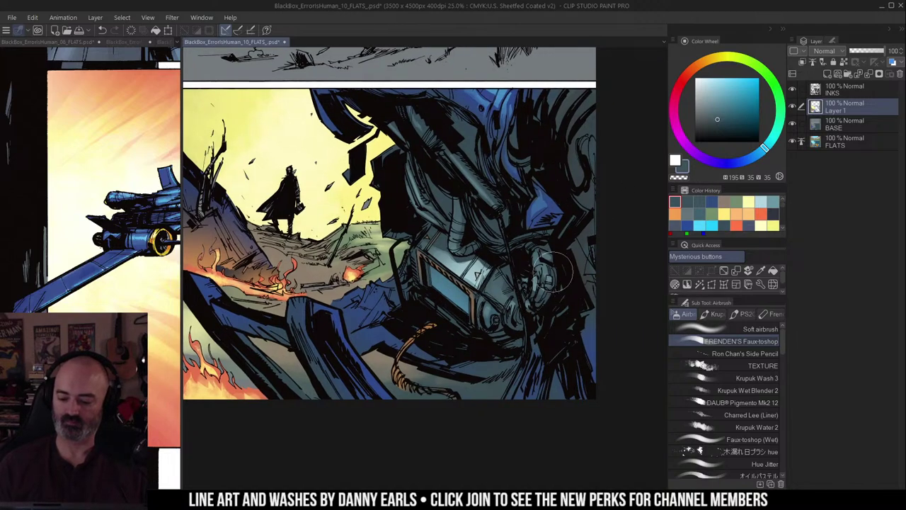
drag(420, 248, 463, 243)
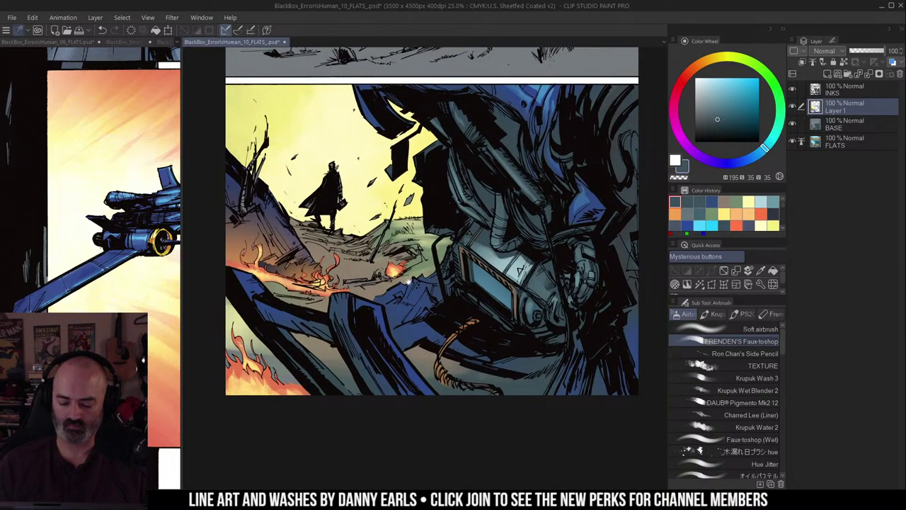
Step: Examine up close where the grassy ridge meets the robot's black silhouette
drag(390, 267, 433, 302)
ctrl+click(389, 277)
ctrl+drag(533, 260, 508, 215)
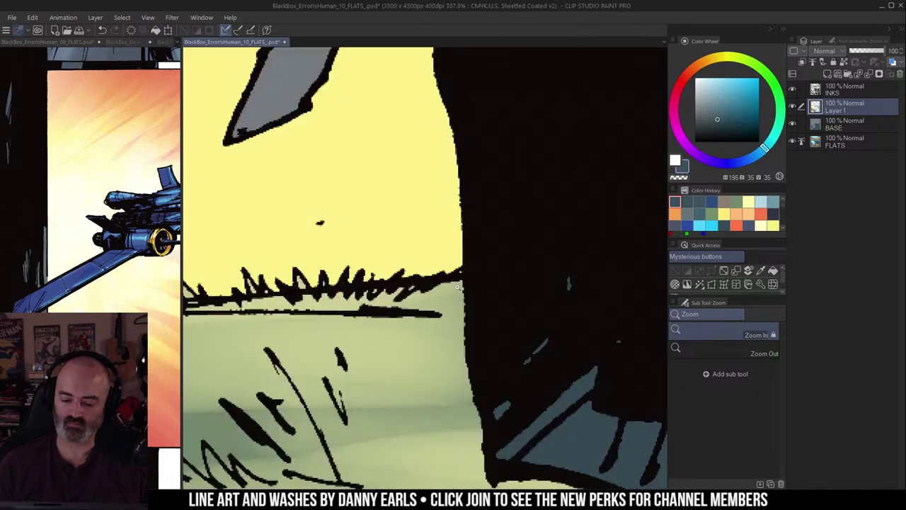
ctrl+alt+click(460, 288)
ctrl+alt+click(461, 287)
ctrl+alt+click(458, 283)
ctrl+alt+click(456, 276)
drag(431, 251, 558, 214)
drag(326, 289, 332, 304)
drag(538, 205, 530, 193)
drag(460, 212, 465, 167)
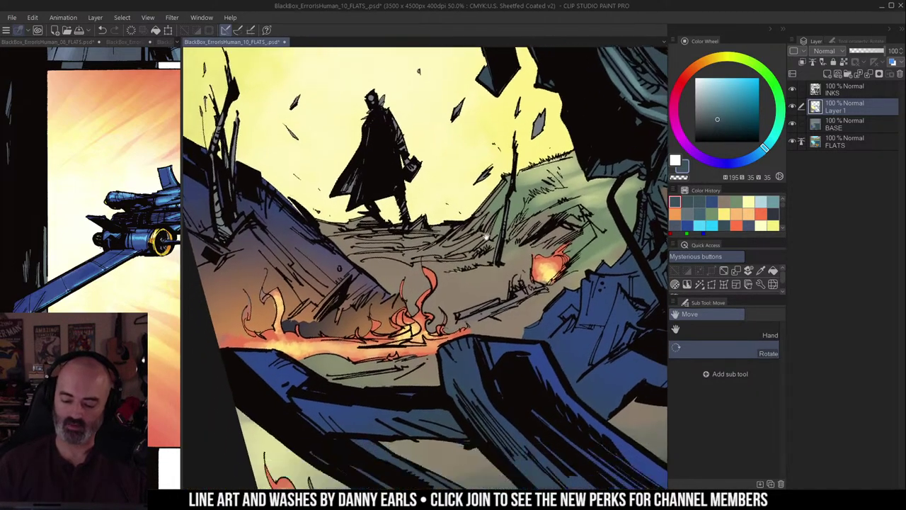
Step: Mix a tan (H37 S46 V74), choose the Krupuk Wash 3 brush, and dab it on the ground beside the figure's feet
alt+click(452, 157)
alt+click(443, 229)
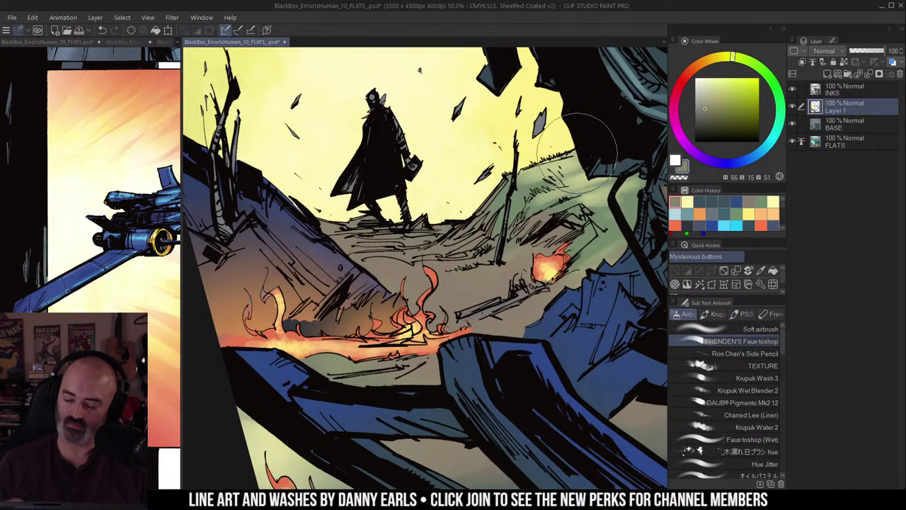
click(719, 98)
click(706, 61)
click(724, 93)
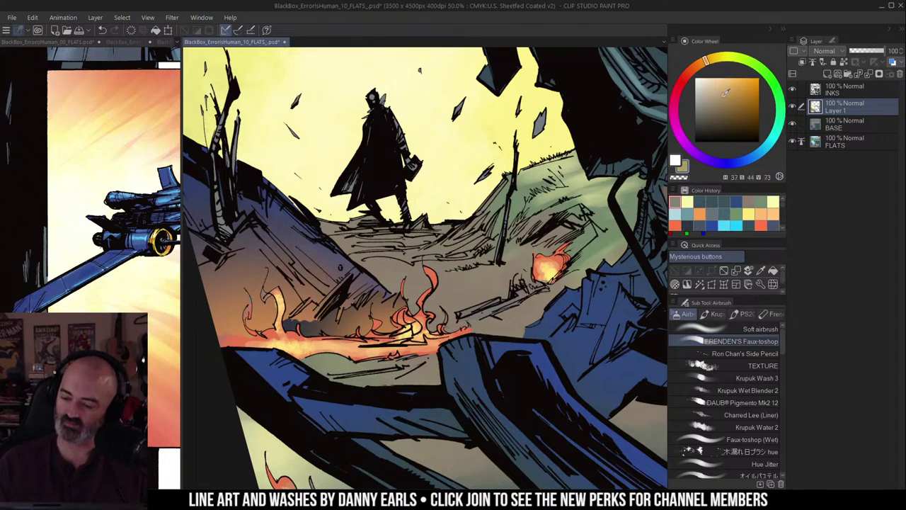
click(766, 376)
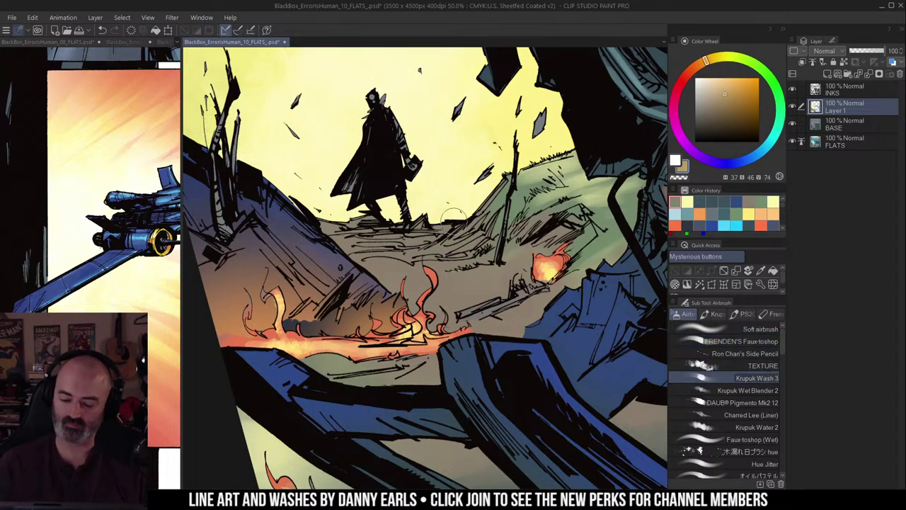
click(443, 228)
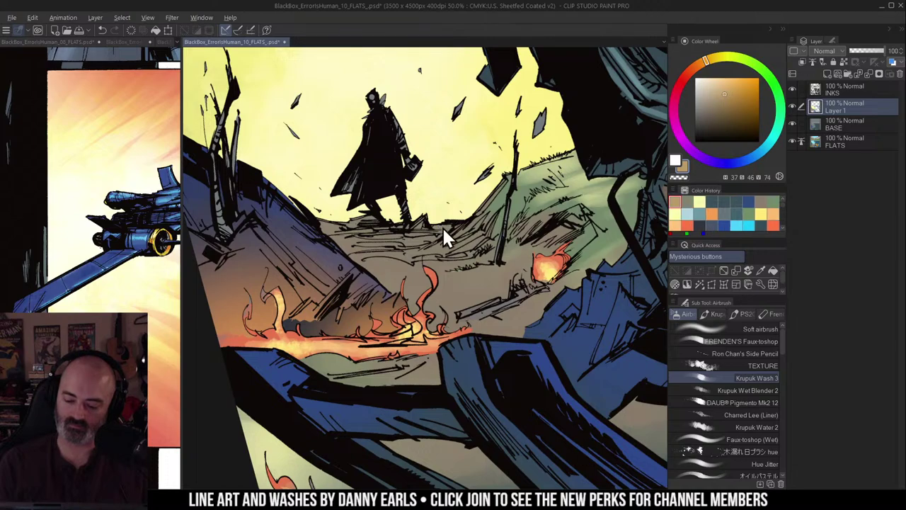
Step: Select the brown ground flats between the figure and the flames, and hide the selection outline
key(m)
key(b)
key(w)
click(476, 219)
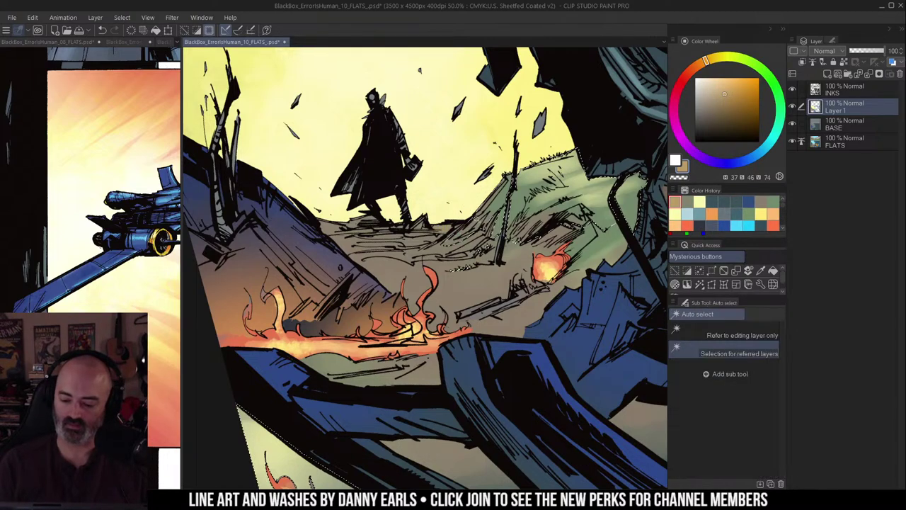
key(m)
click(481, 221)
key(w)
click(439, 240)
key(ctrl+h)
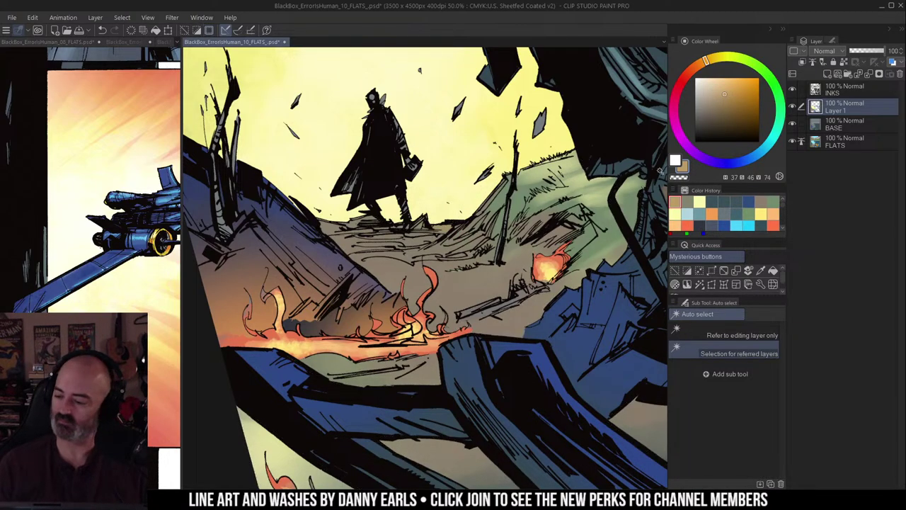
Step: Lighten the colour to H37 S35 V90 and brush soft highlights across the brown ground below the standing figure
key(b)
click(717, 84)
key(r)
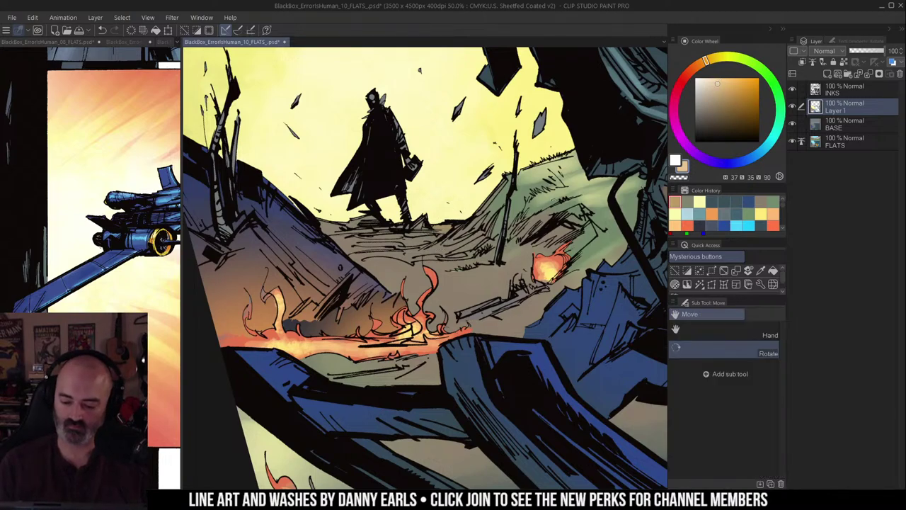
mouse_move(433, 228)
mouse_down()
mouse_move(425, 227)
mouse_move(446, 220)
mouse_up()
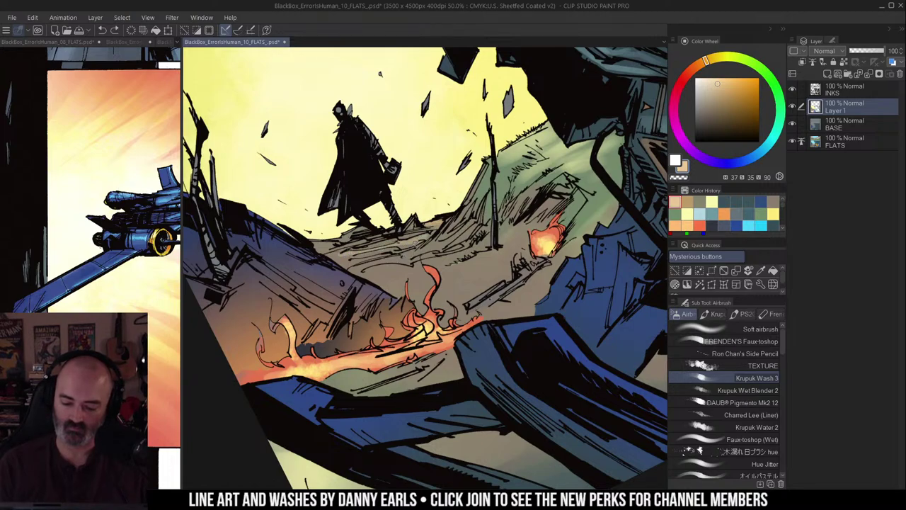
mouse_move(417, 242)
mouse_down()
mouse_move(407, 249)
mouse_move(408, 279)
mouse_up()
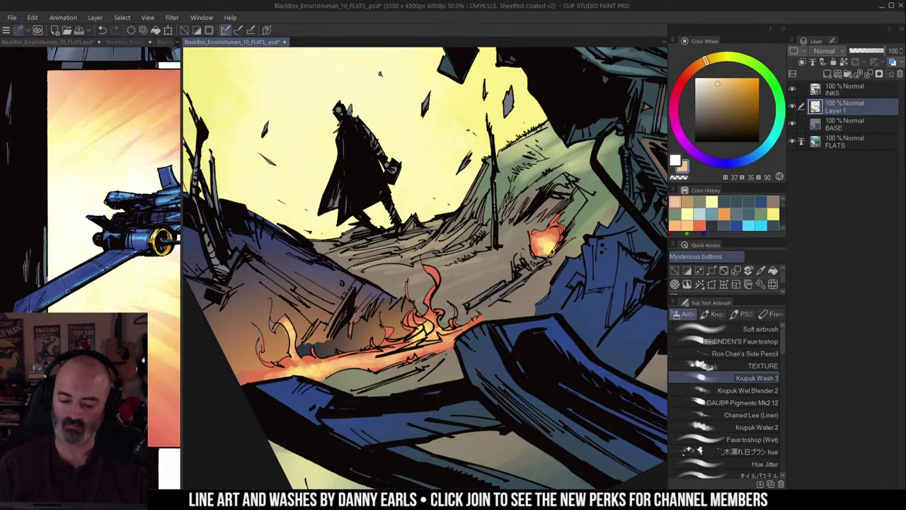
scroll(527, 302, down, 1)
drag(481, 209, 483, 174)
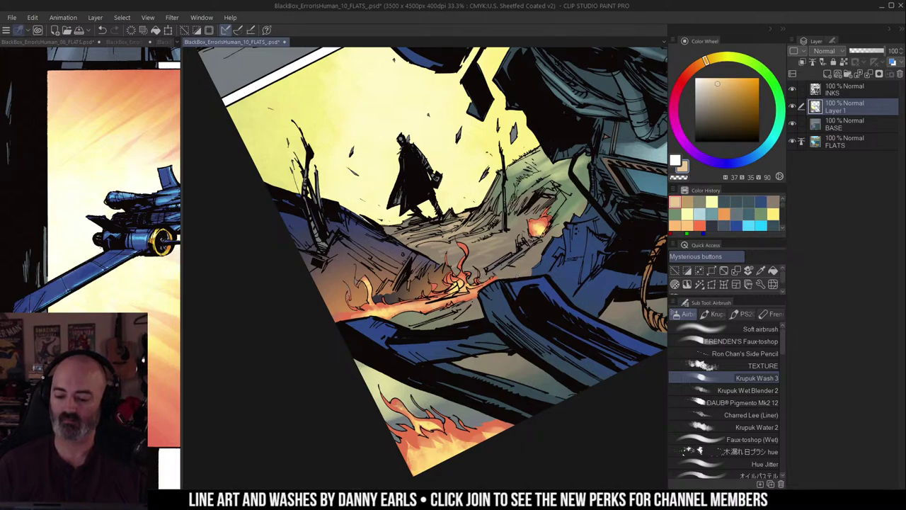
scroll(587, 249, down, 1)
drag(588, 249, 545, 236)
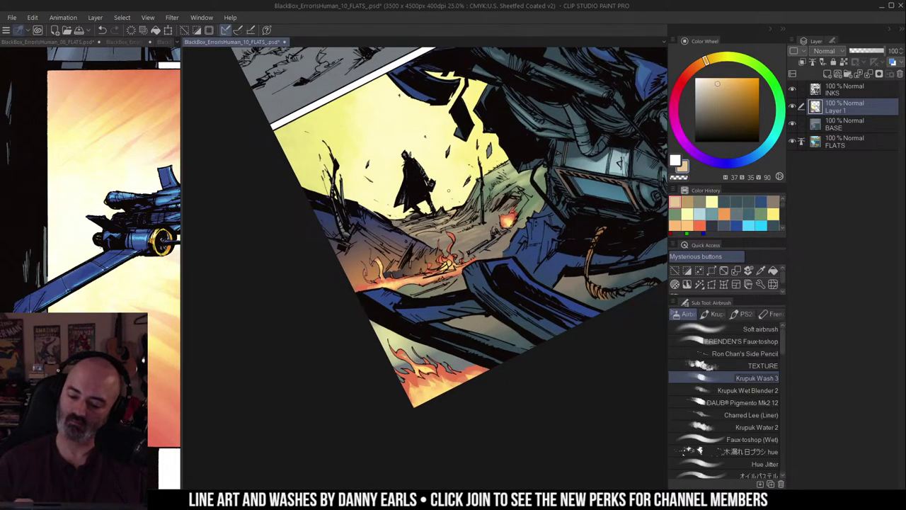
Step: Sample the pale yellow of the sky (H57 S28 V99) and straighten the rotated canvas
alt+click(470, 167)
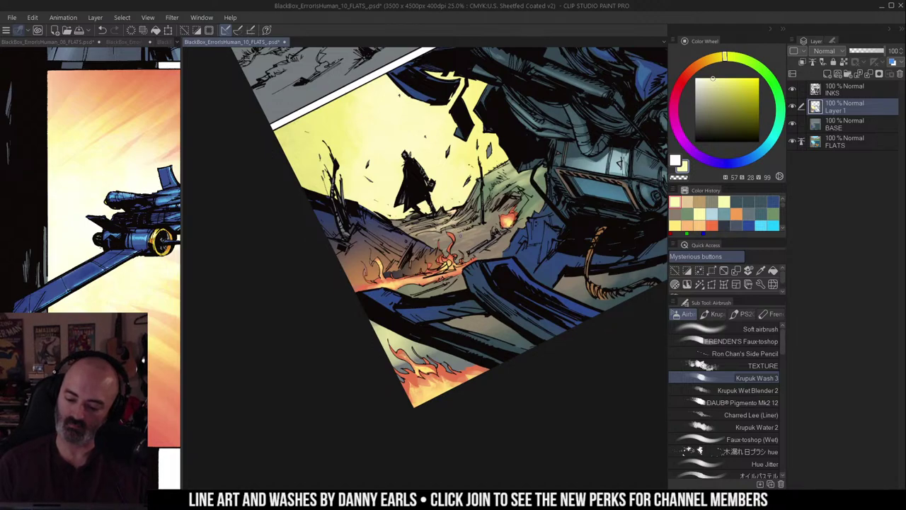
scroll(463, 237, down, 2)
drag(468, 238, 439, 239)
double_click(632, 236)
drag(633, 236, 564, 217)
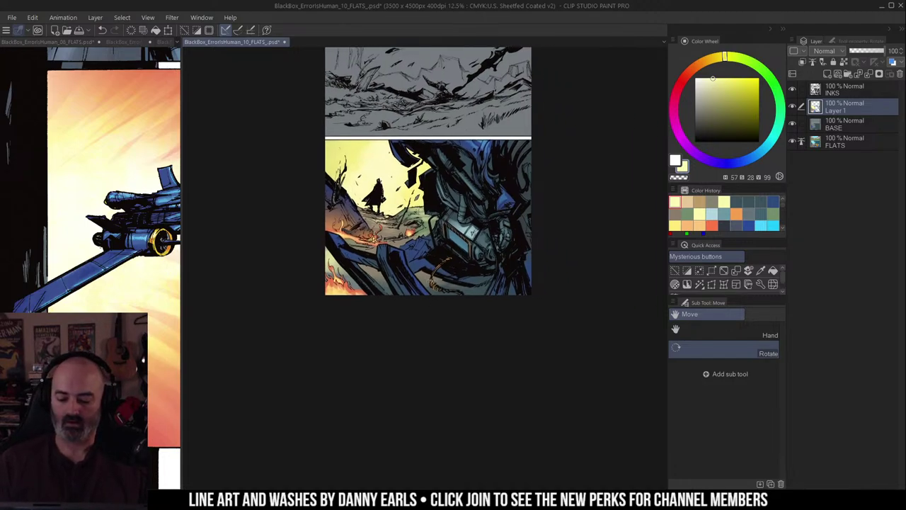
drag(434, 225, 432, 269)
click(431, 269)
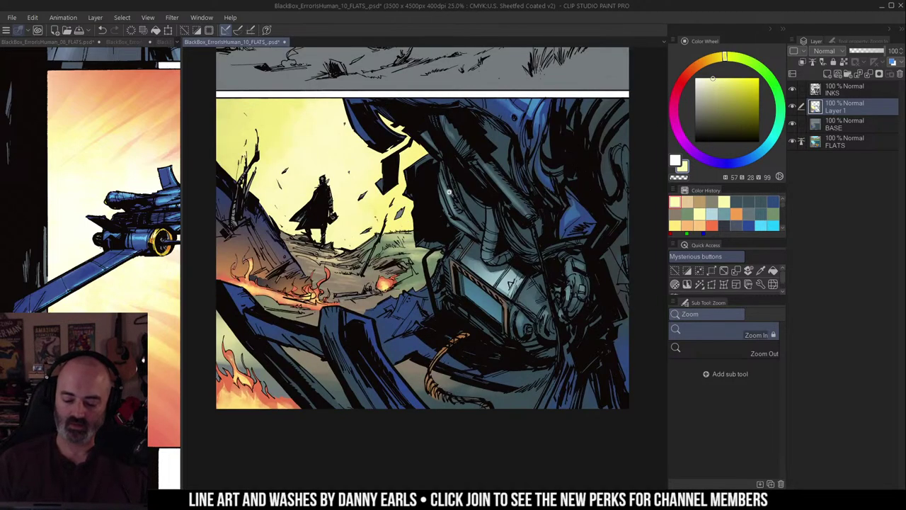
click(409, 242)
drag(394, 202, 473, 191)
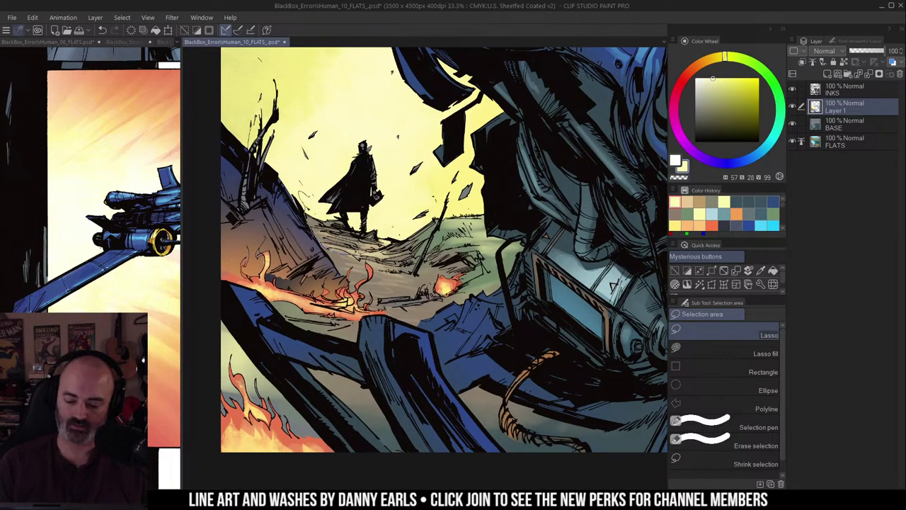
mouse_move(410, 234)
mouse_down()
mouse_move(347, 118)
mouse_move(386, 249)
mouse_up()
drag(333, 113, 337, 111)
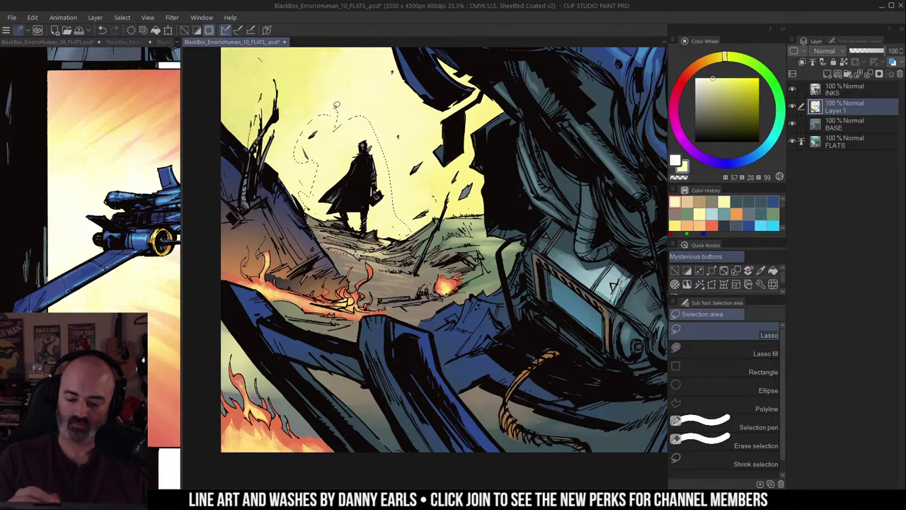
key(ctrl+space)
alt+click(430, 244)
key(q)
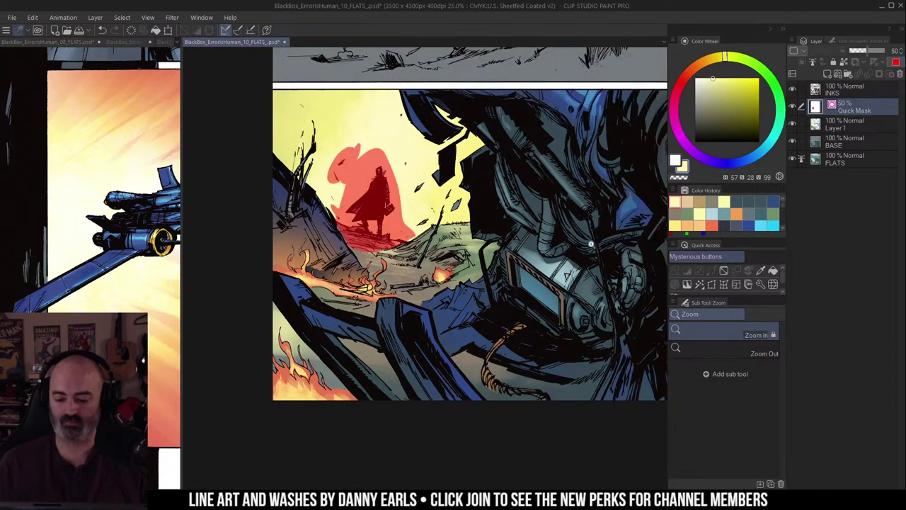
key(q)
key(ctrl+d)
Step: Add a new layer above the INKS layer and clip it to the inks
key(b)
click(821, 90)
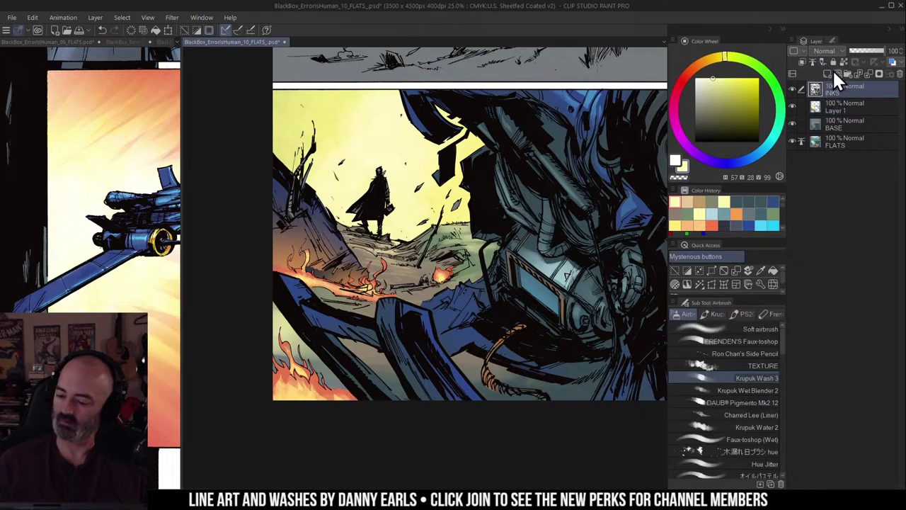
click(833, 72)
Step: Mix a dark reddish brown (H13 S55 V35), tint the standing figure's inks with the Soft airbrush, and undo the last stroke
alt+click(401, 192)
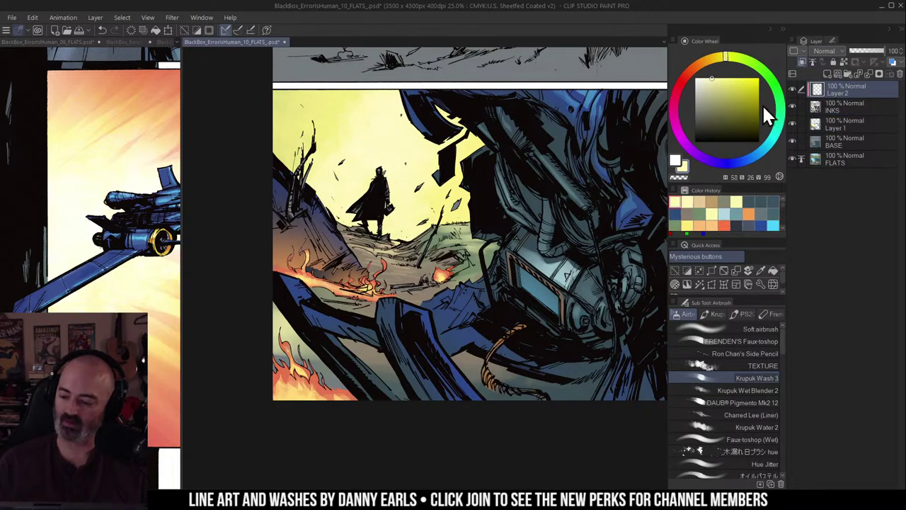
click(730, 119)
click(688, 73)
click(771, 269)
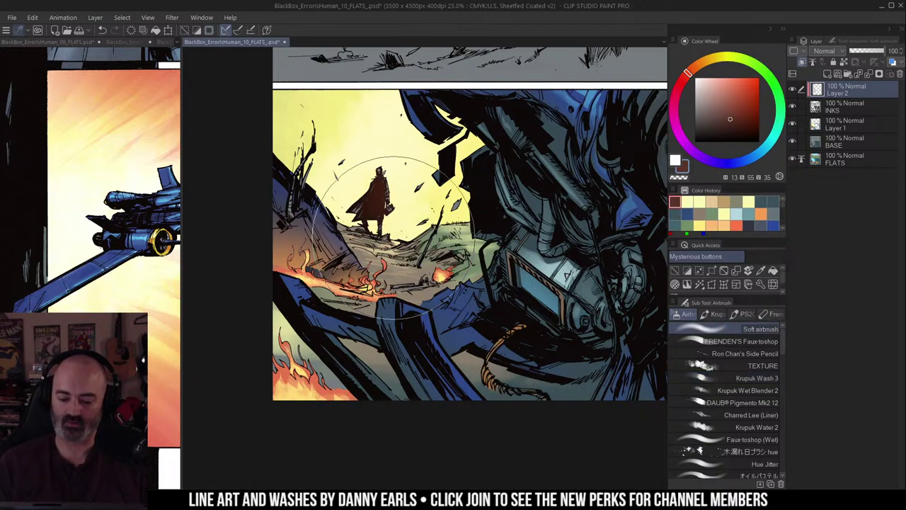
scroll(446, 211, down, 2)
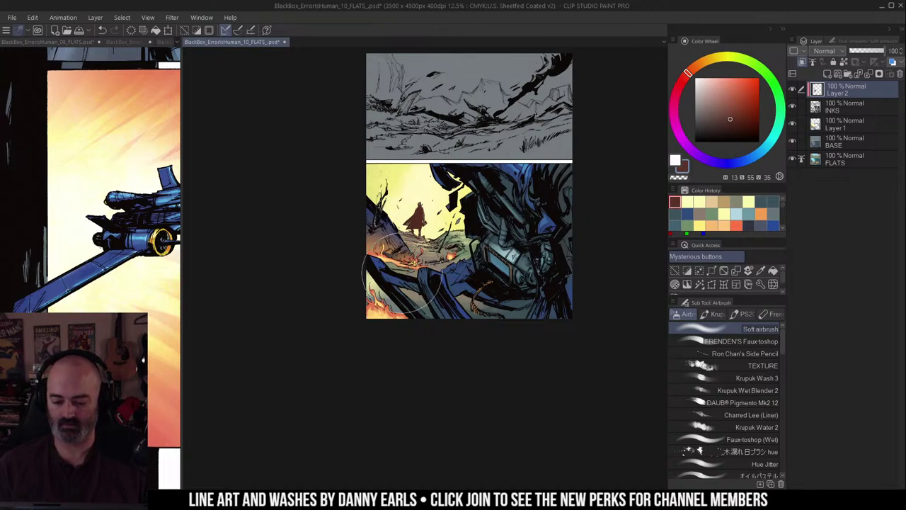
key(ctrl+z)
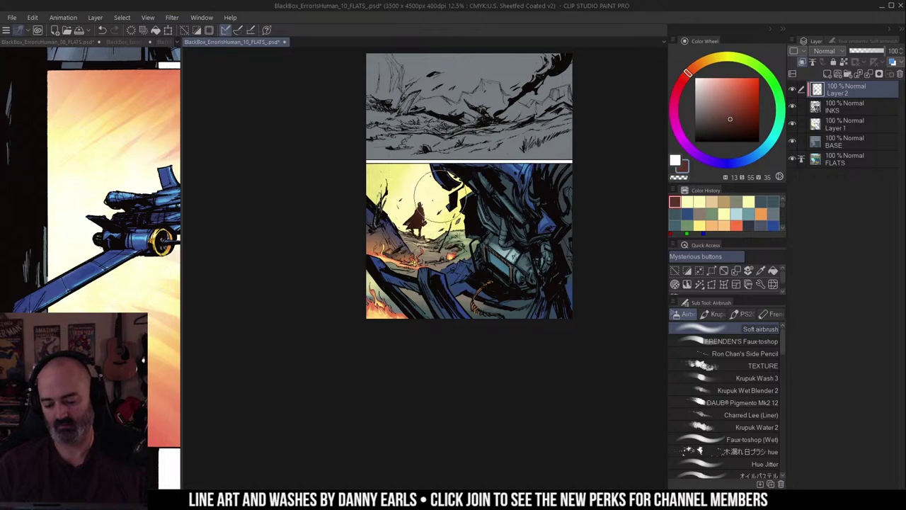
Step: Brighten the reddish brown to H13 S61 V57 and airbrush it over the standing figure's upper body
click(736, 102)
drag(735, 104, 734, 105)
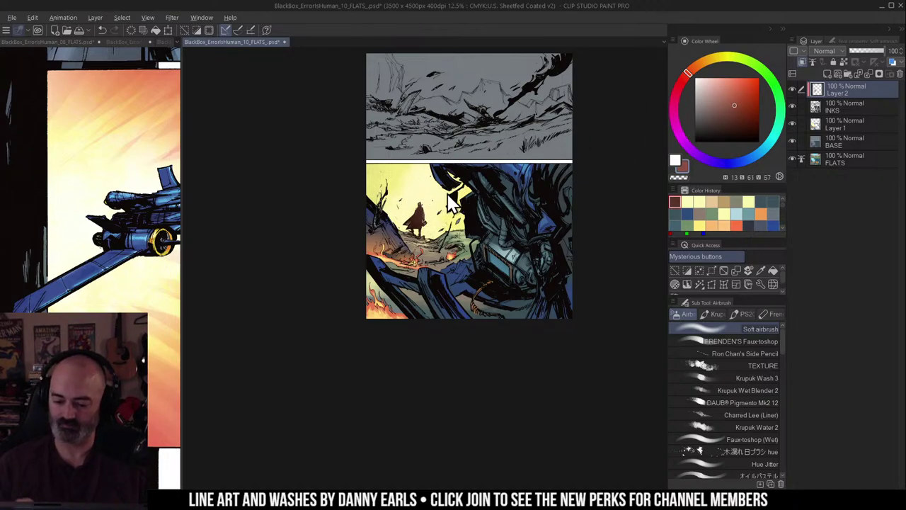
drag(423, 206, 429, 201)
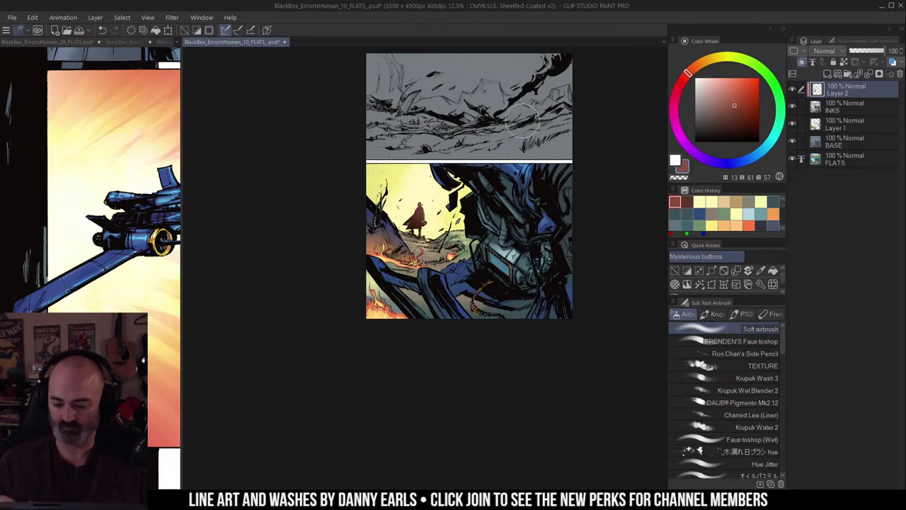
Step: Lasso the standing figure, subtract the surrounding sky from the selection, and hide the selection outline
ctrl+click(593, 191)
drag(529, 203, 631, 170)
key(m)
key(ctrl+d)
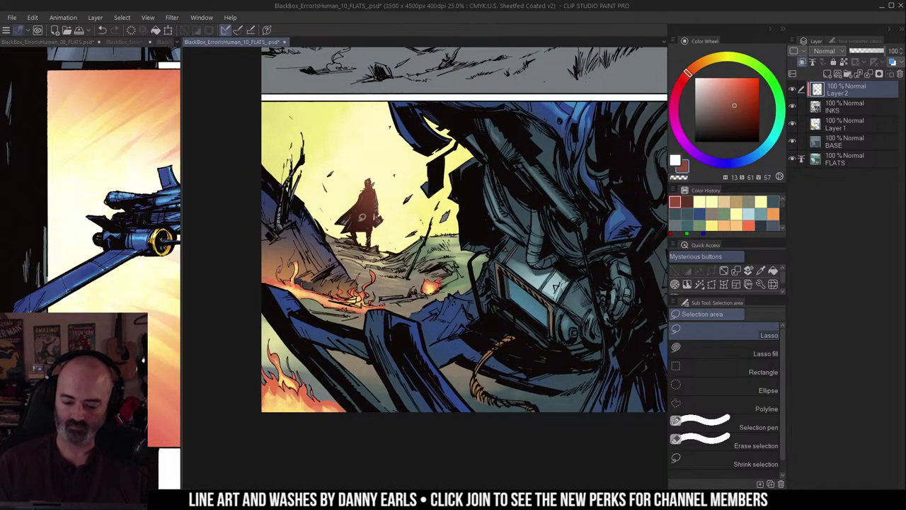
mouse_move(348, 241)
mouse_down()
mouse_move(370, 170)
mouse_move(346, 239)
mouse_up()
key(w)
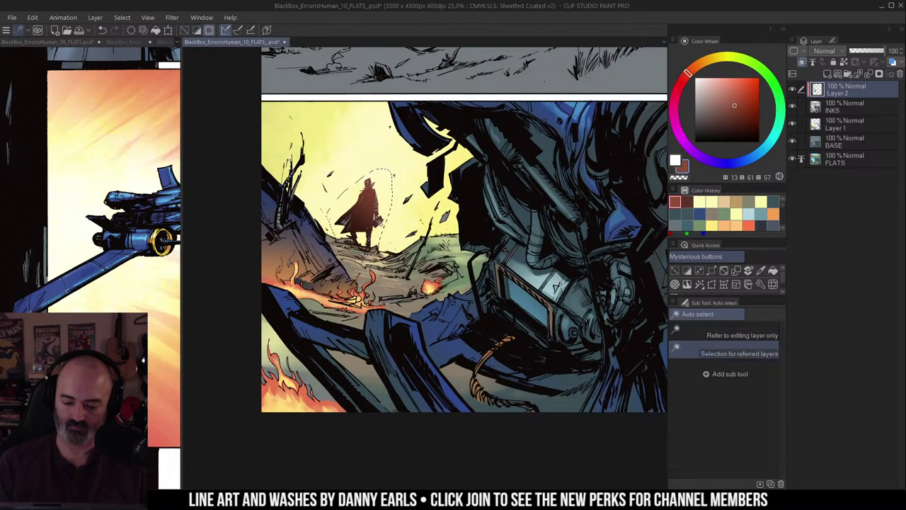
alt+click(406, 195)
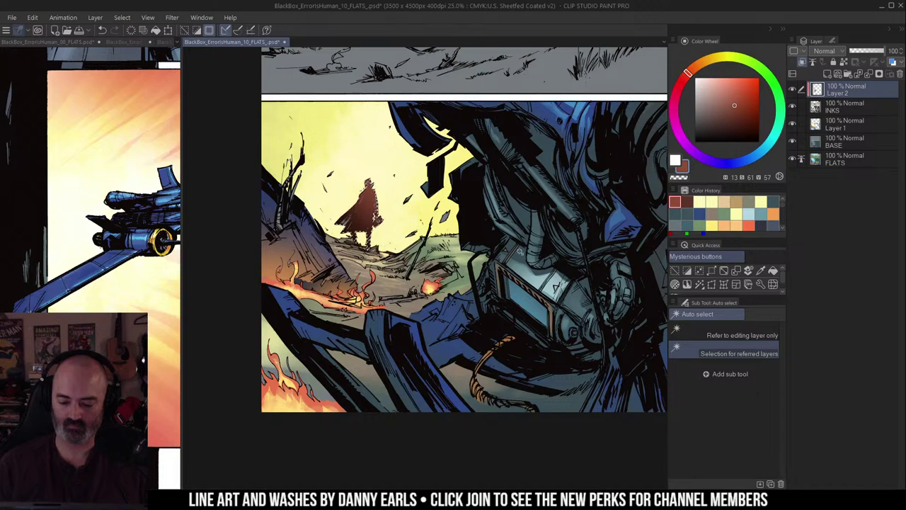
key(ctrl+h)
click(815, 124)
key(ctrl+u)
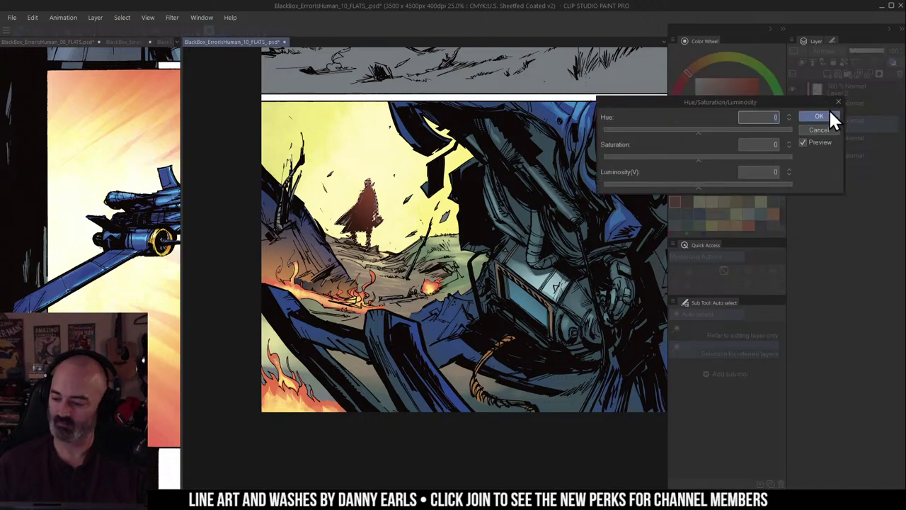
click(829, 114)
Step: Apply a Hue/Saturation/Luminosity adjustment with hue 160 and saturation 3 to the selected figure on the BASE layer
click(818, 145)
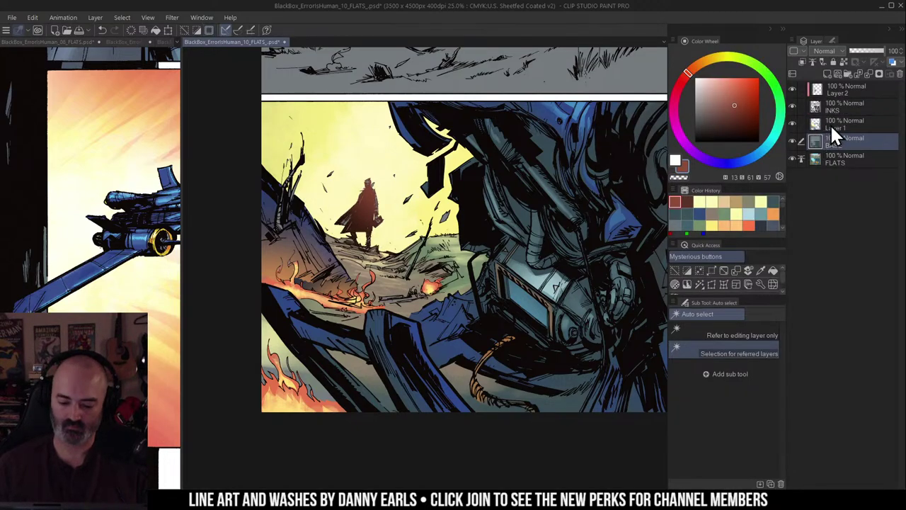
key(ctrl+u)
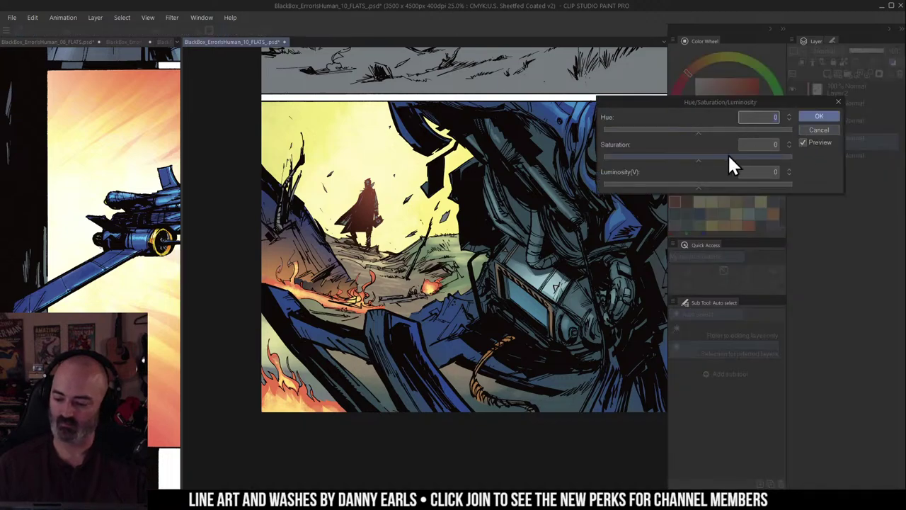
drag(709, 131, 782, 131)
drag(657, 158, 646, 158)
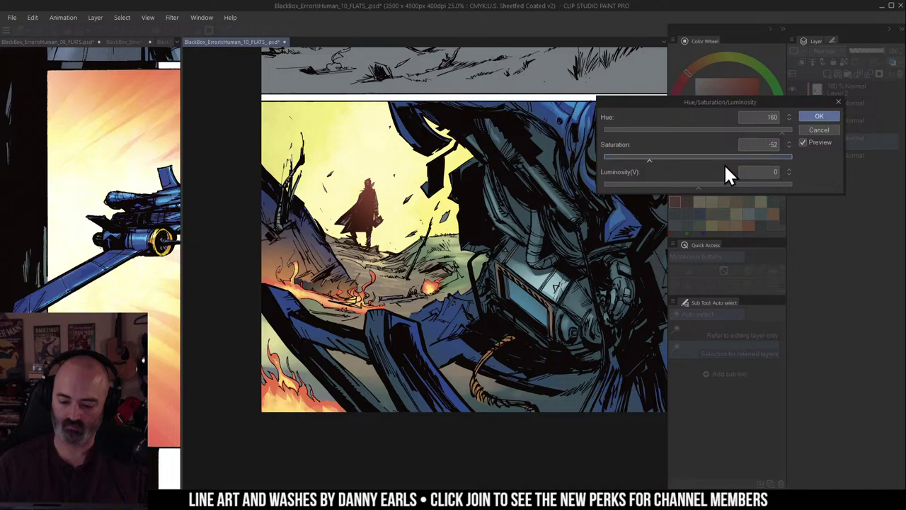
drag(757, 158, 707, 172)
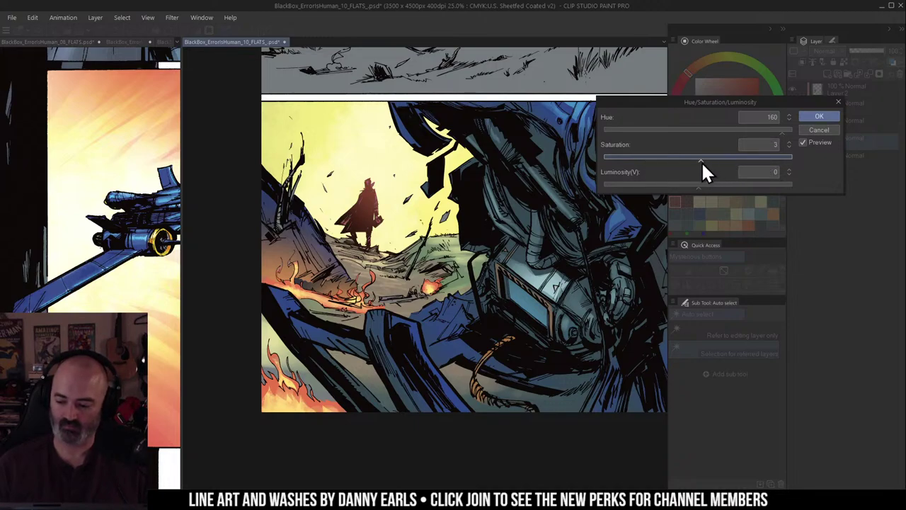
click(822, 115)
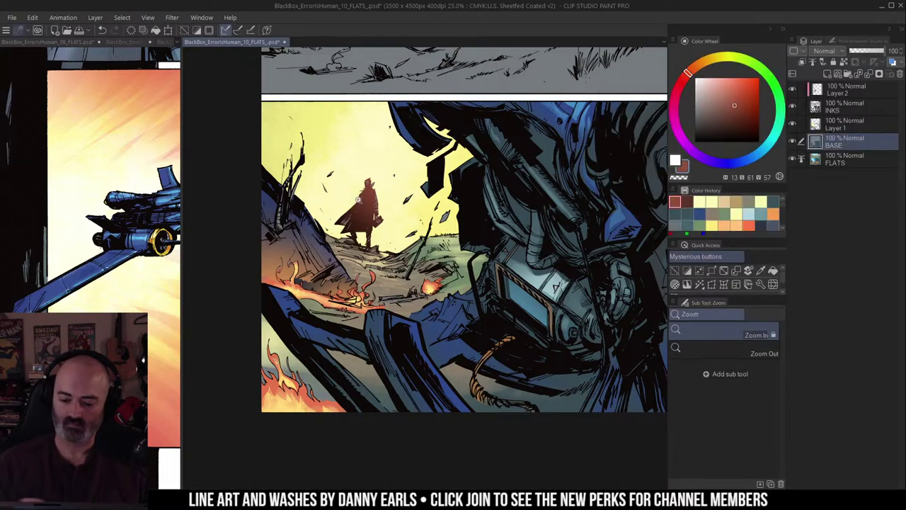
Step: Mix a red (H7 S71 V69) and airbrush it onto the standing figure's head on Layer 1
ctrl+click(386, 196)
ctrl+click(387, 196)
click(685, 78)
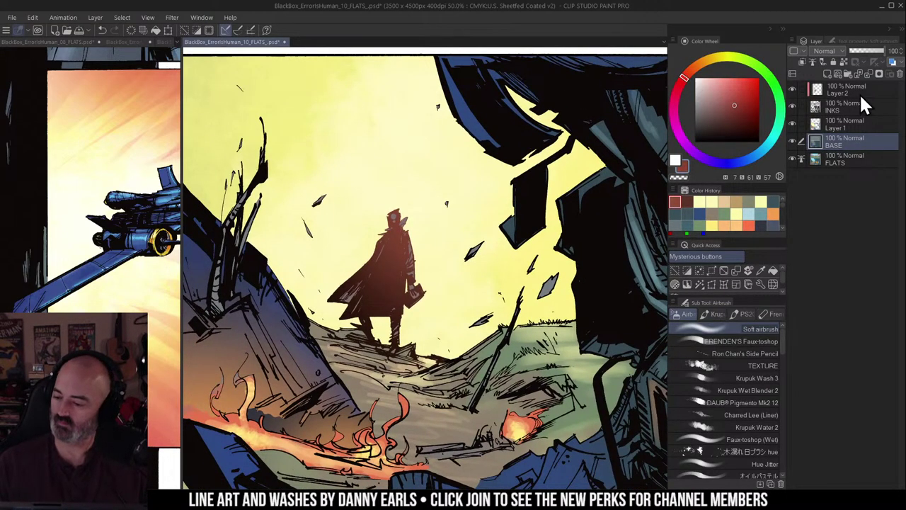
click(816, 121)
click(744, 98)
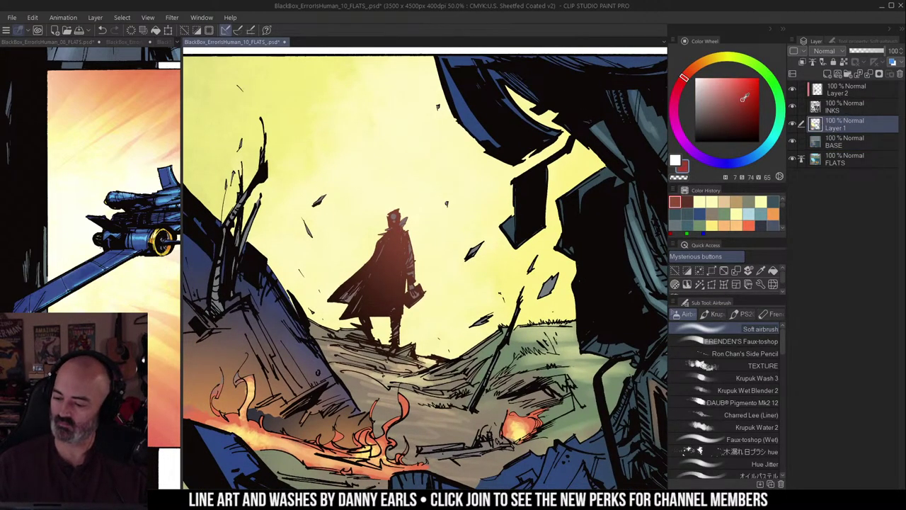
click(393, 216)
mouse_move(386, 217)
mouse_down()
mouse_move(404, 193)
mouse_move(394, 218)
mouse_up()
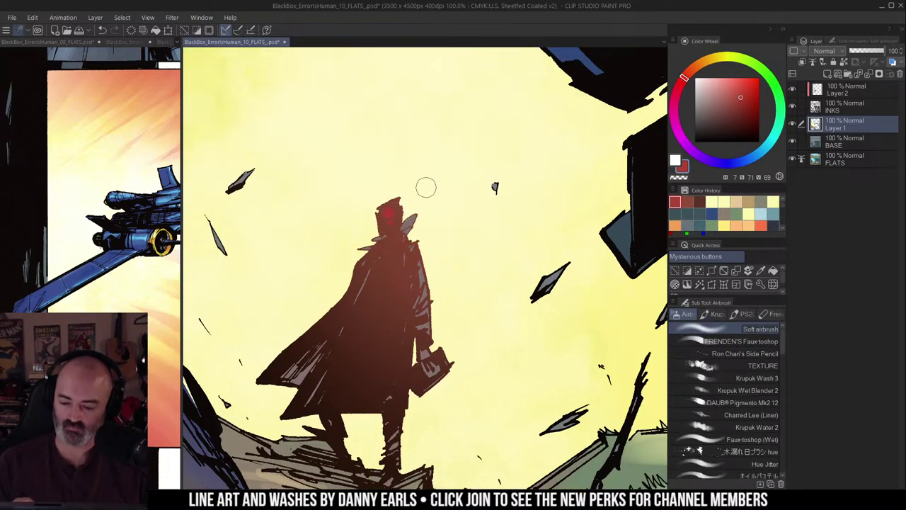
Step: Erase the reddish tint from the figure's coat and legs on Layer 2, using the Soft airbrush with transparent colour
alt+click(502, 187)
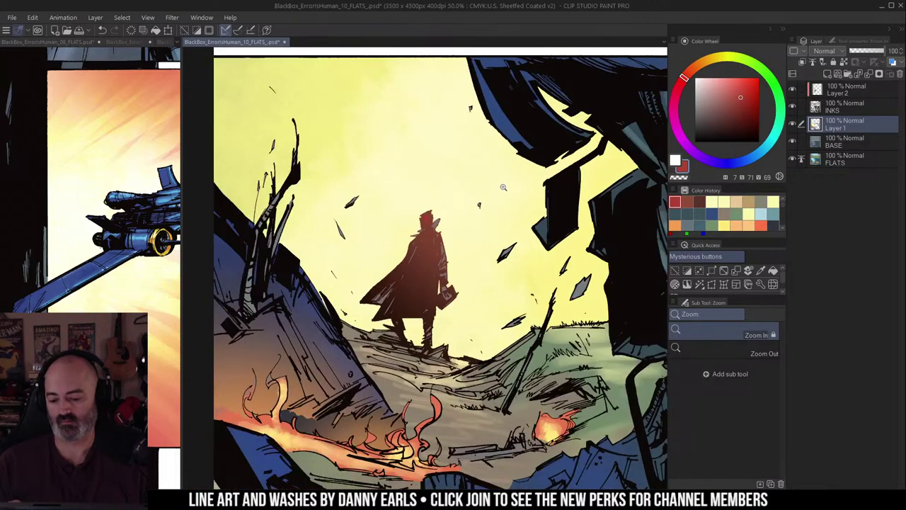
alt+click(471, 228)
alt+click(471, 227)
click(470, 237)
click(471, 237)
drag(529, 245, 488, 223)
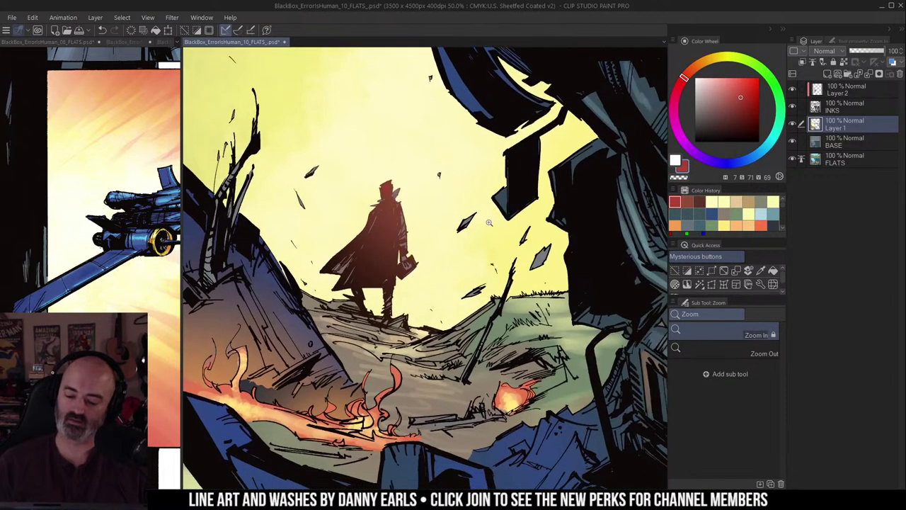
alt+click(477, 246)
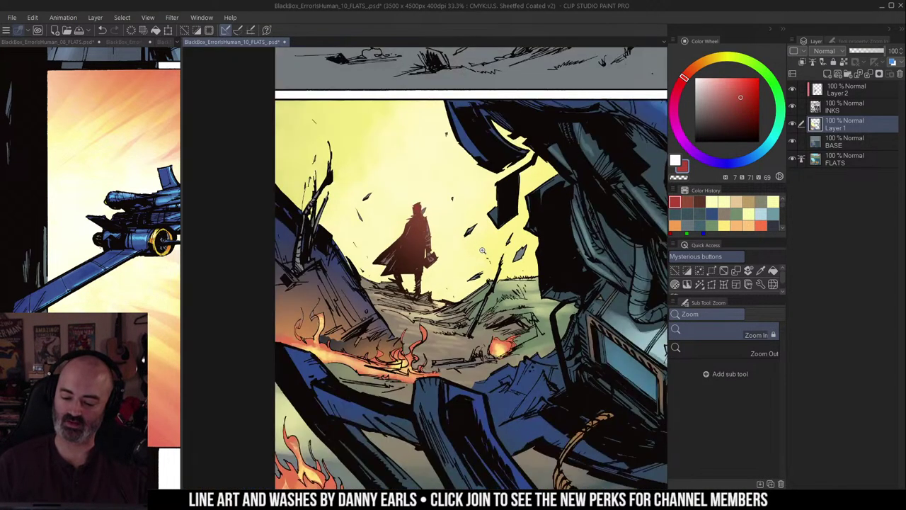
click(820, 97)
key(b)
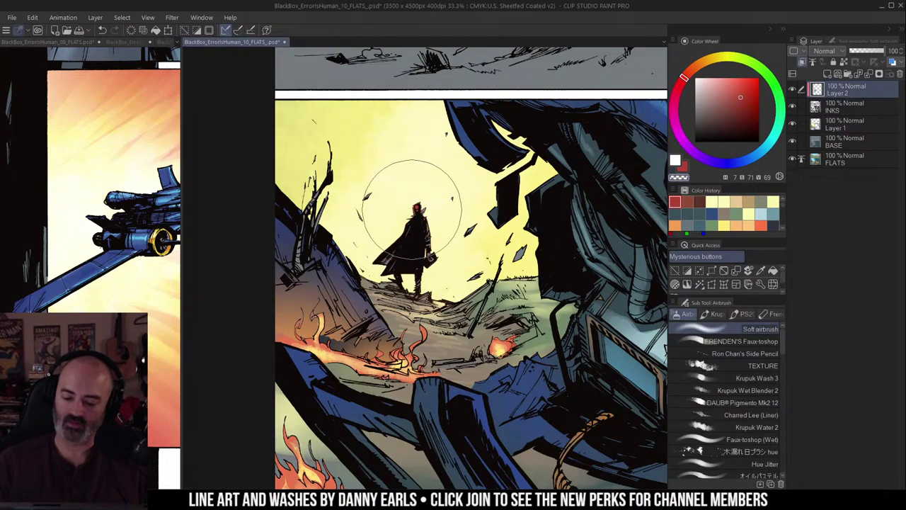
drag(412, 209, 410, 296)
Step: Mix a light orange (H30 S47 V90), airbrush it lightly around the figure's head on Layer 2, and clear the selection
key(z)
alt+click(468, 232)
drag(568, 236, 531, 215)
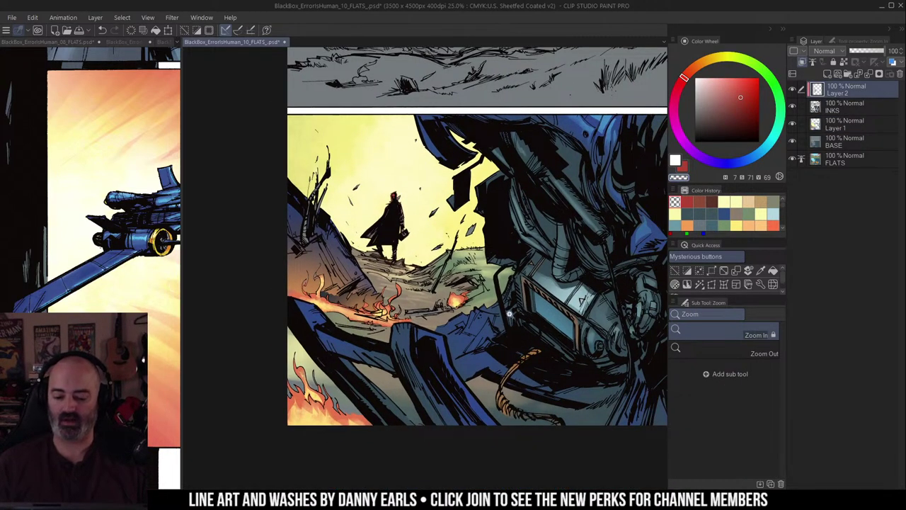
drag(407, 207, 434, 209)
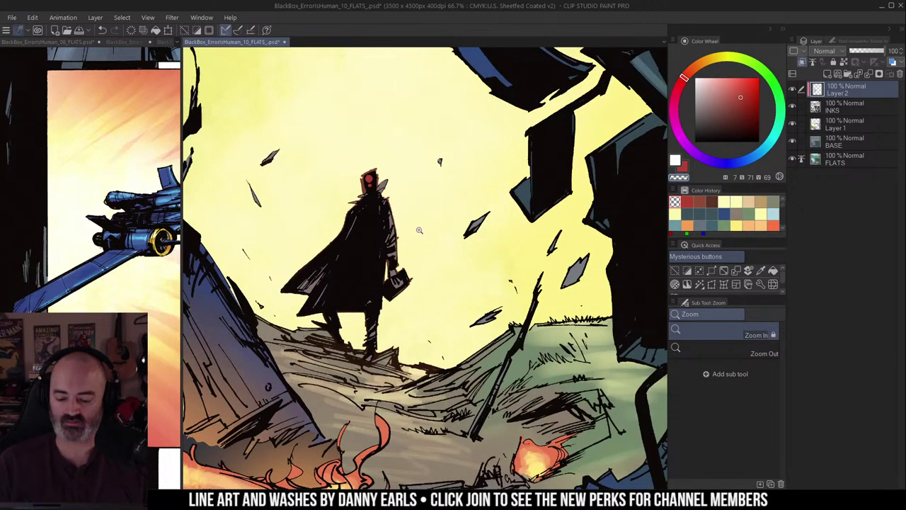
drag(407, 203, 487, 192)
click(727, 83)
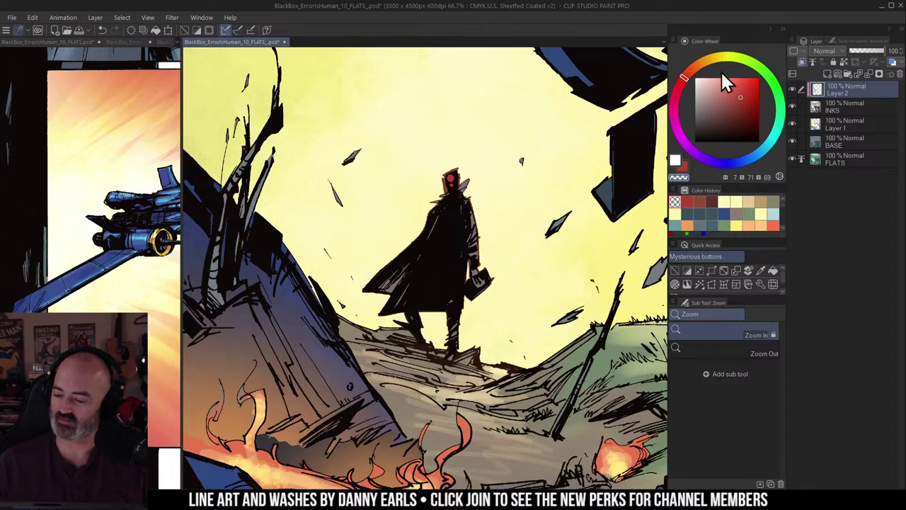
click(700, 64)
click(489, 168)
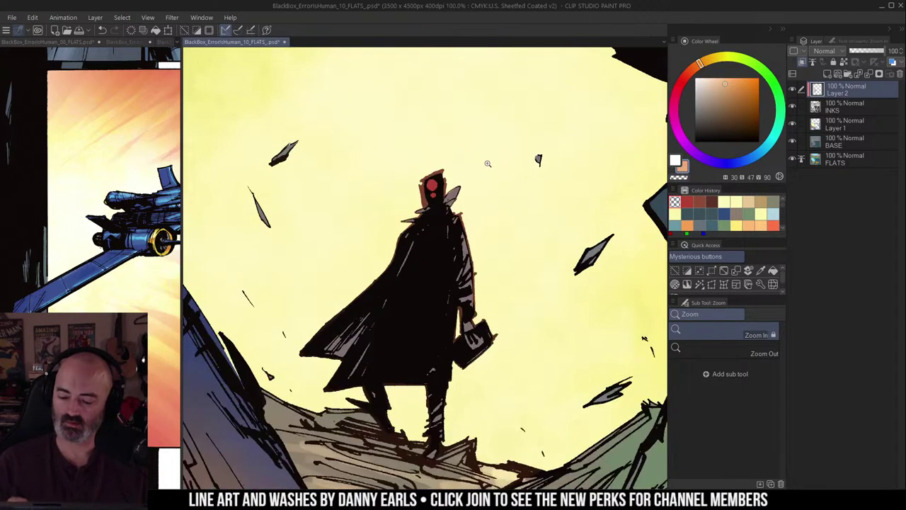
key(b)
drag(472, 217, 340, 212)
drag(442, 186, 446, 198)
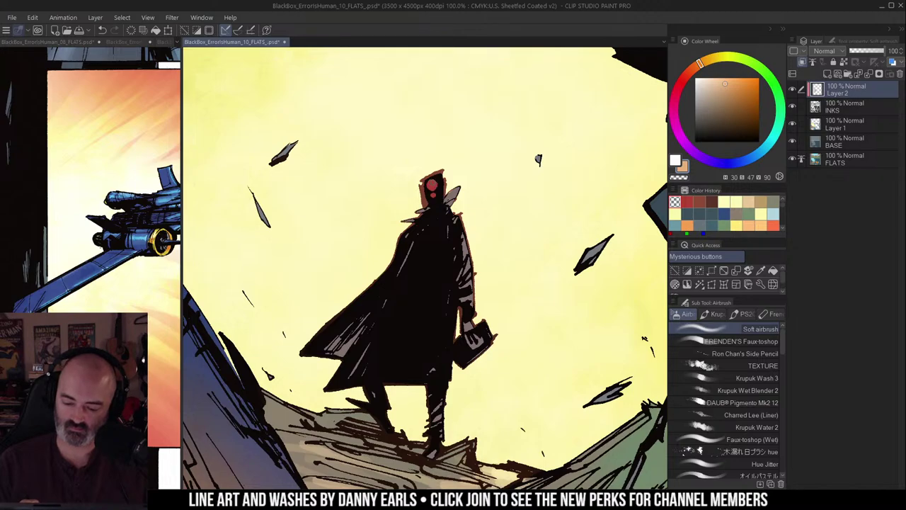
key(ctrl+d)
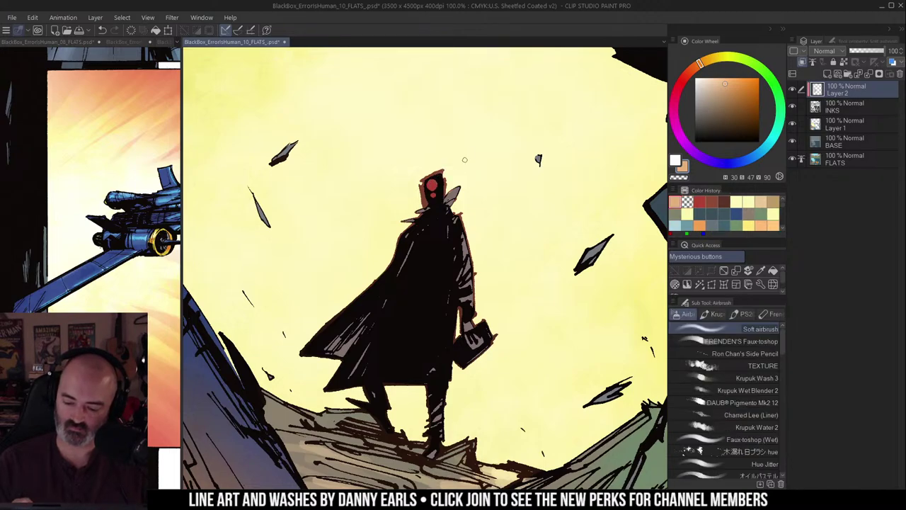
Step: Sample the pale yellow sky colour (H58 S24 V100) and dab a small highlight on the figure's head on Layer 1
alt+click(464, 160)
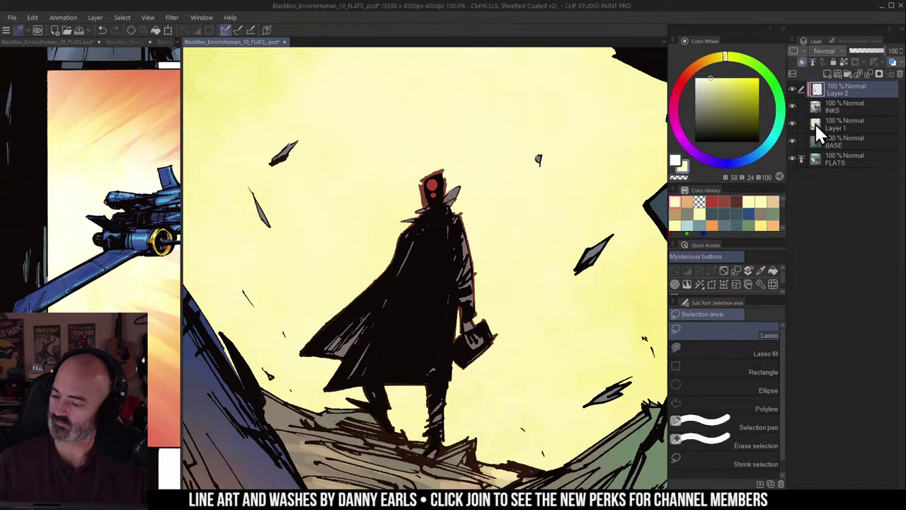
click(816, 124)
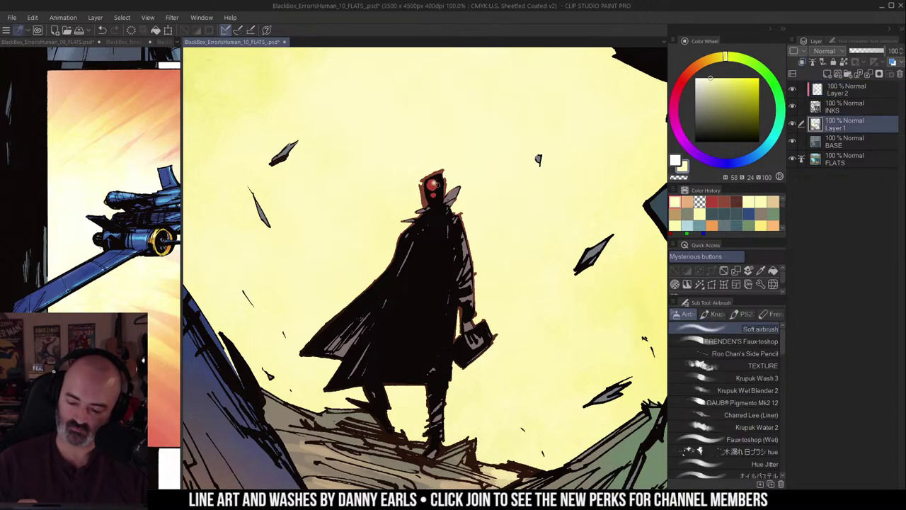
alt+click(495, 221)
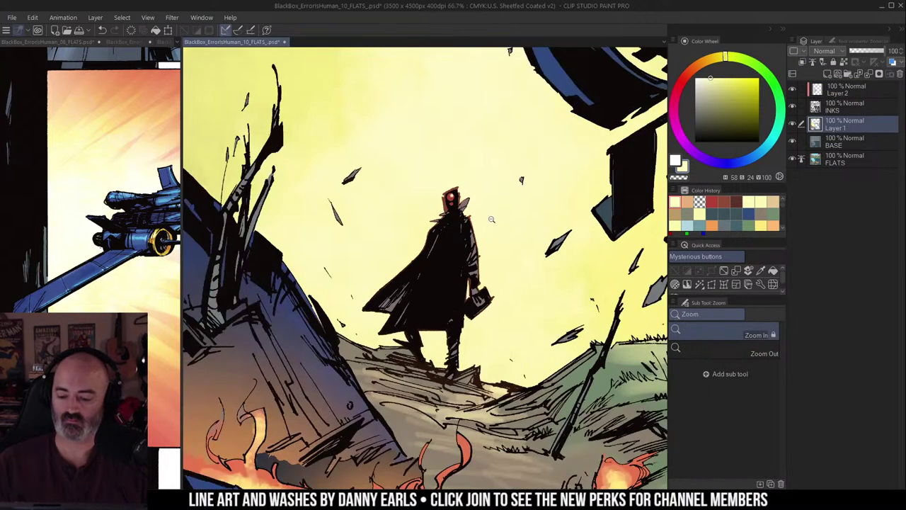
alt+click(498, 221)
alt+click(499, 218)
alt+click(506, 214)
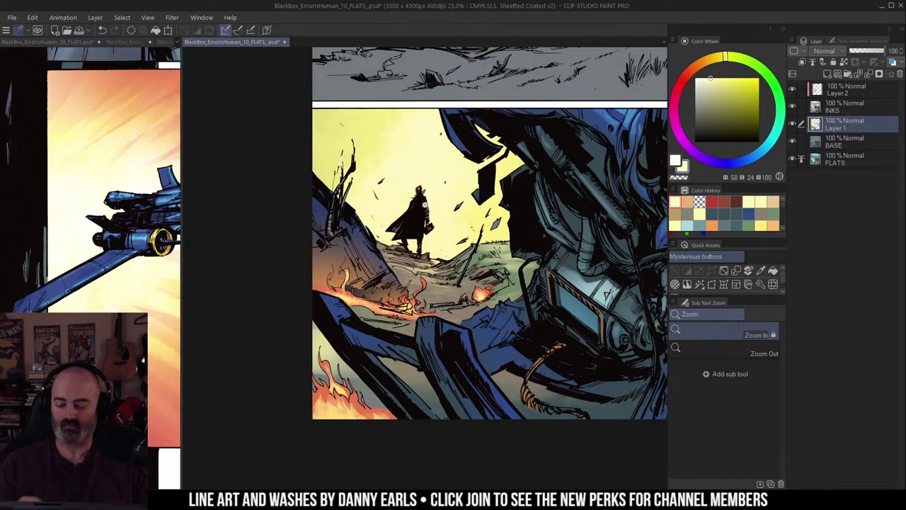
Step: Touch up the figure's collar and sleeve on Layer 1 with sampled pale yellow (H58 S23 V100) and muted grey (H356 S13 V51)
click(425, 204)
click(427, 204)
click(428, 203)
alt+click(432, 164)
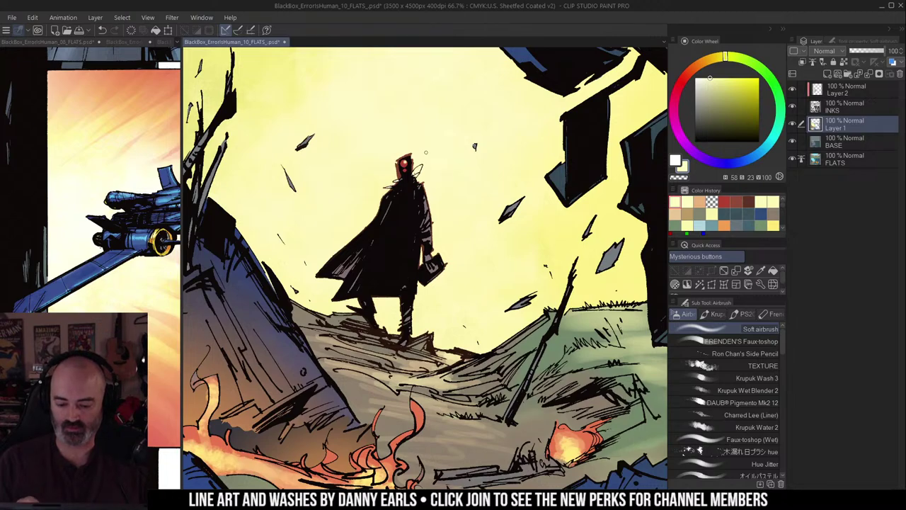
alt+click(426, 218)
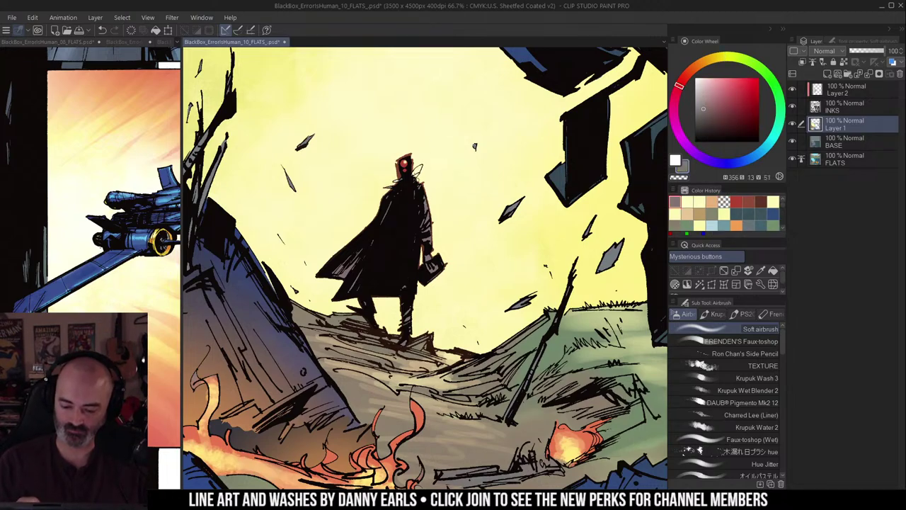
alt+click(453, 215)
alt+click(443, 208)
alt+click(488, 207)
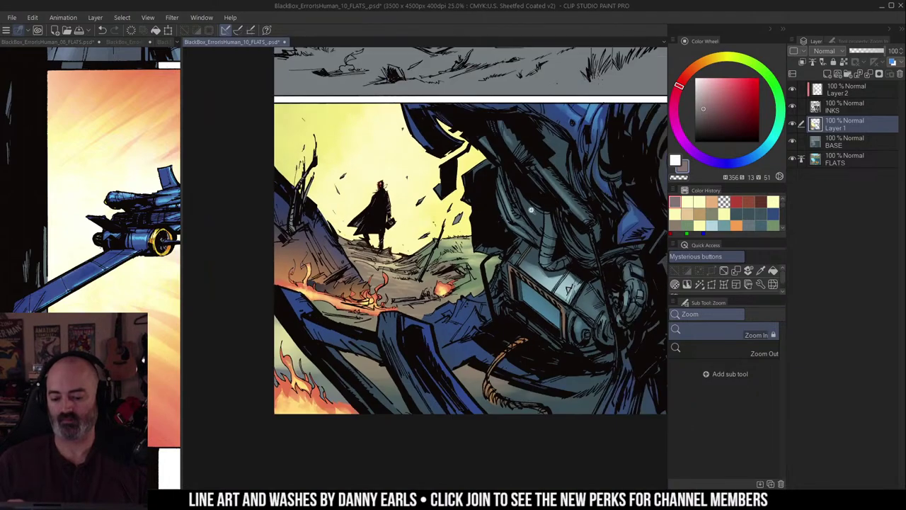
scroll(504, 264, down, 2)
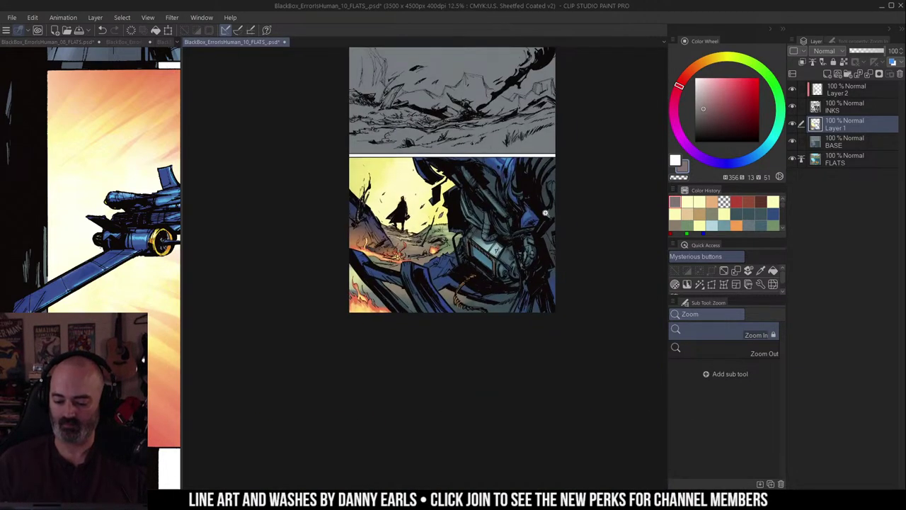
drag(565, 191, 550, 211)
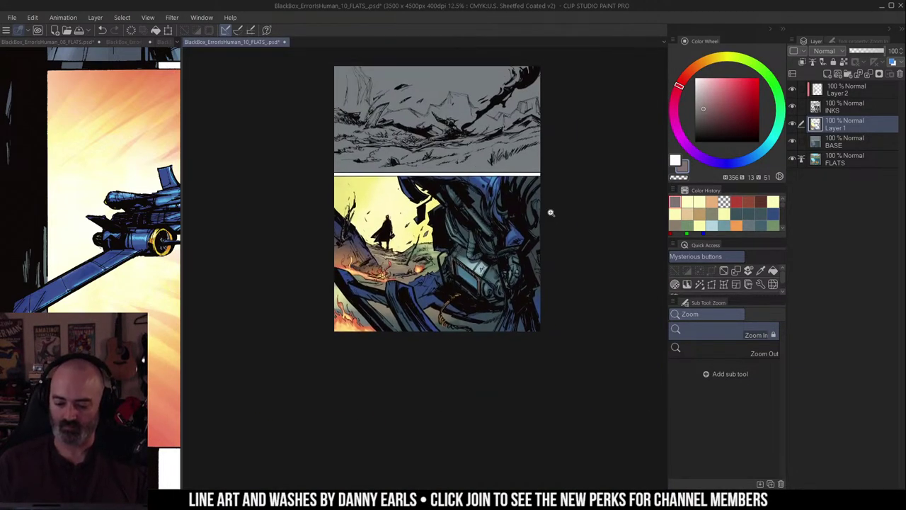
Step: Select the ground areas with Auto select using the referred layers, and hide the selection border
key(w)
click(446, 227)
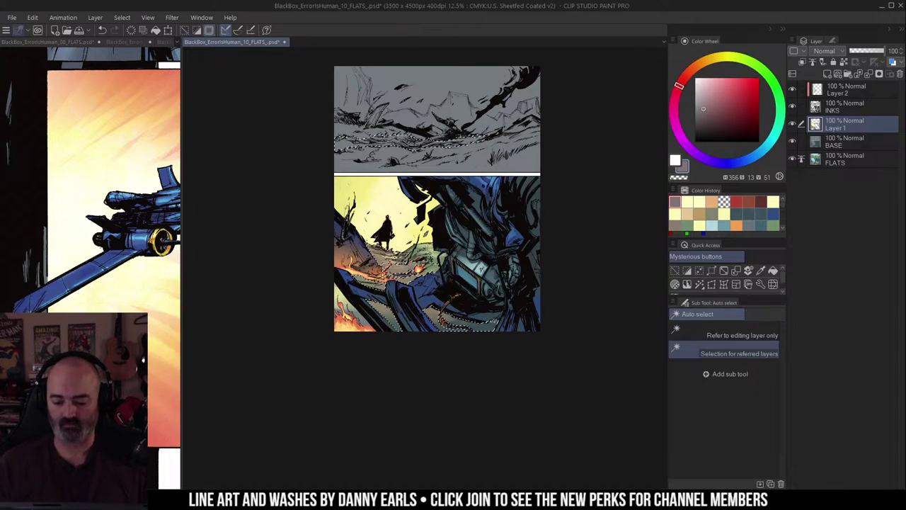
key(q)
key(q)
key(ctrl+d)
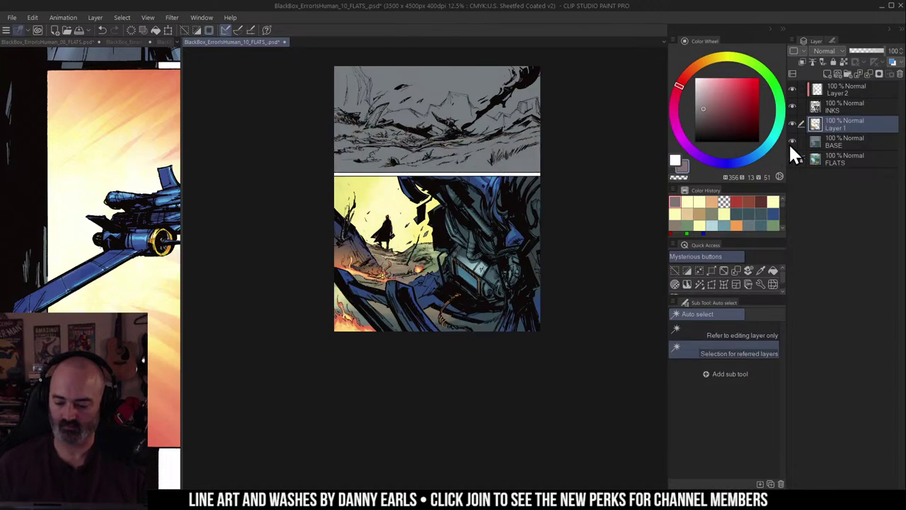
Step: Add an Overlay layer named OL, airbrush a muted orange (H27 S38 V68) over the selected ground, and clear the selection
key(b)
key(F2)
drag(723, 67, 698, 63)
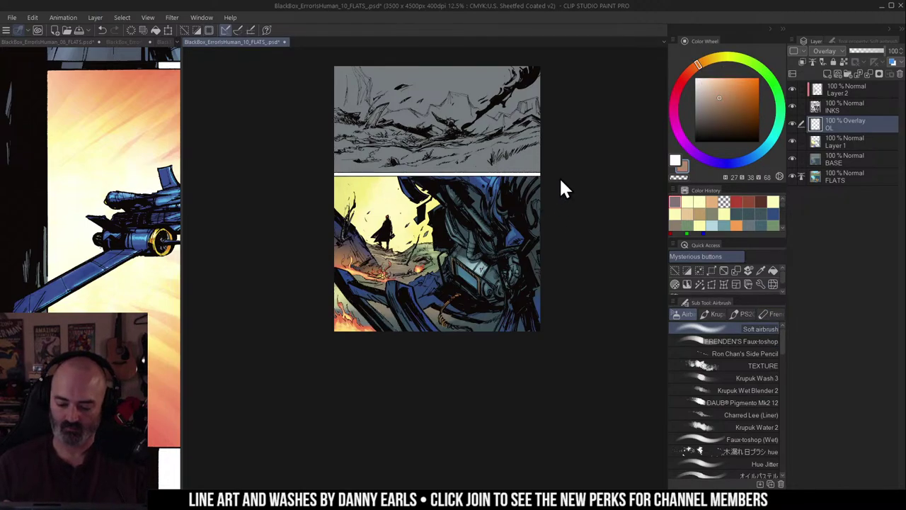
drag(378, 257, 470, 243)
mouse_move(381, 255)
mouse_down()
mouse_move(402, 222)
mouse_move(425, 248)
mouse_move(487, 248)
mouse_move(365, 234)
mouse_move(409, 217)
mouse_move(471, 226)
mouse_up()
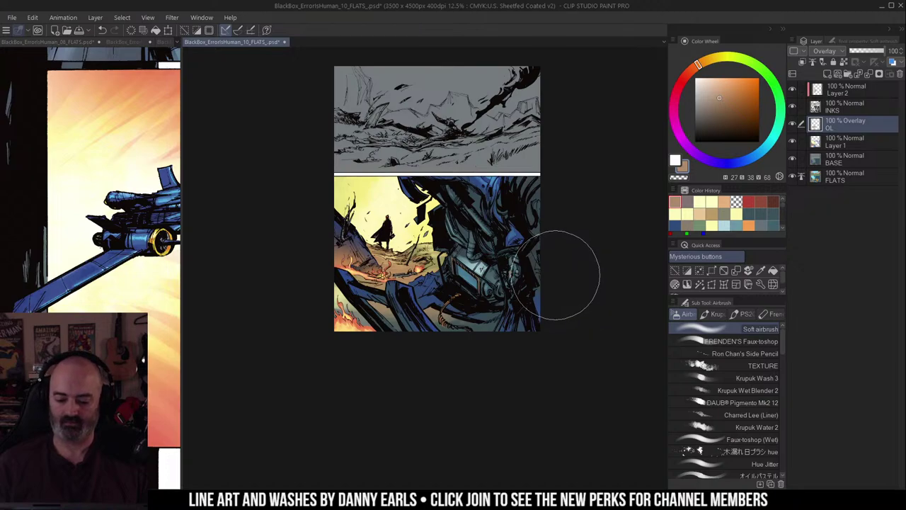
drag(568, 174, 555, 212)
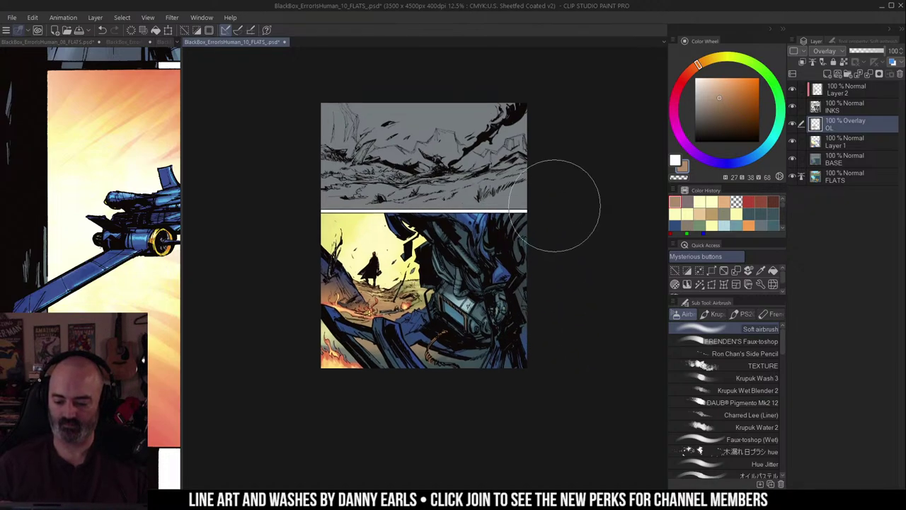
key(m)
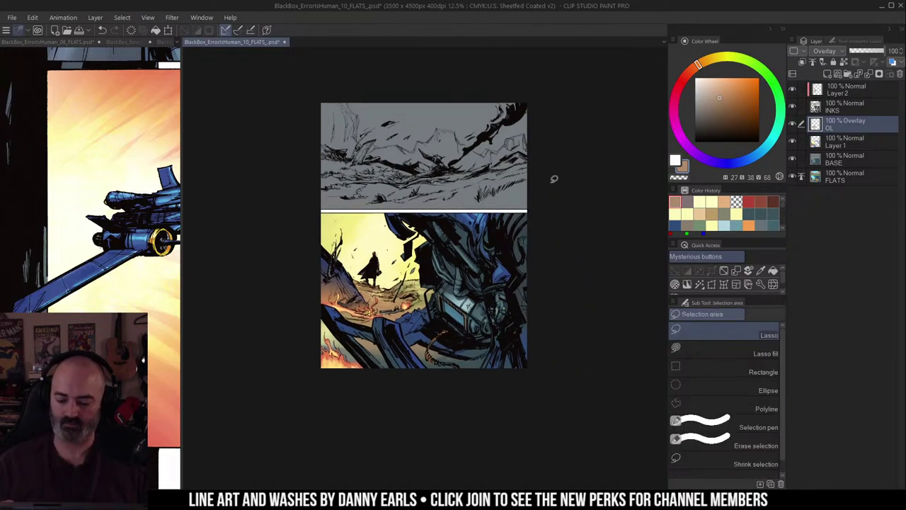
Step: Select the upper panel's sky, sample pale yellow (H57 S30 V99) from the lower panel's sky, and enlarge the Soft airbrush
scroll(547, 190, up, 2)
key(w)
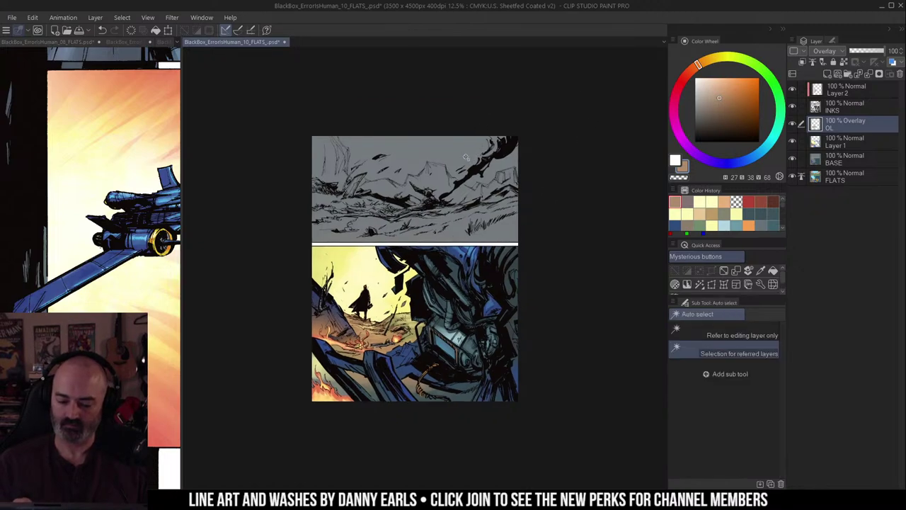
click(469, 157)
key(ctrl+h)
key(b)
alt+click(364, 254)
key(bracketright)
key(bracketright)
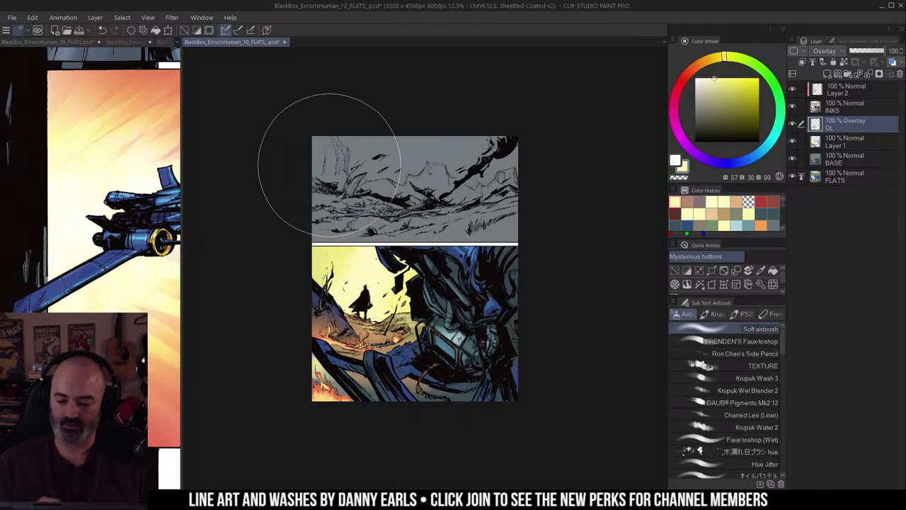
Step: Try airbrushing the pale yellow across the upper panel's sky on the OL layer, and undo the strokes
drag(329, 164, 640, 145)
drag(391, 155, 542, 162)
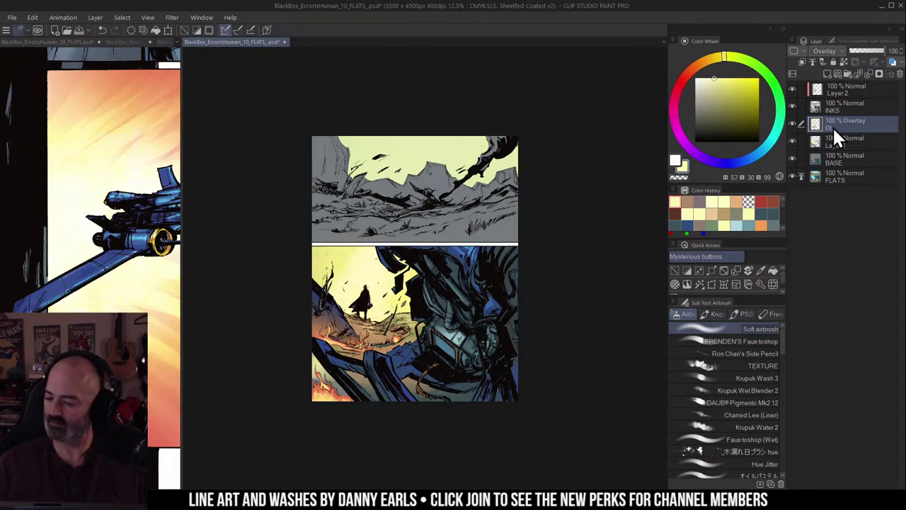
key(ctrl+z)
key(ctrl+z)
Step: Airbrush the upper panel's sky on Layer 1 with pale yellow (H57 S30 V99), adding a lighter yellow (H57 S24 V100) near the horizon
click(817, 145)
key(ctrl+z)
mouse_move(359, 156)
mouse_down()
mouse_move(352, 154)
mouse_move(626, 123)
mouse_up()
drag(393, 150, 599, 126)
alt+click(374, 270)
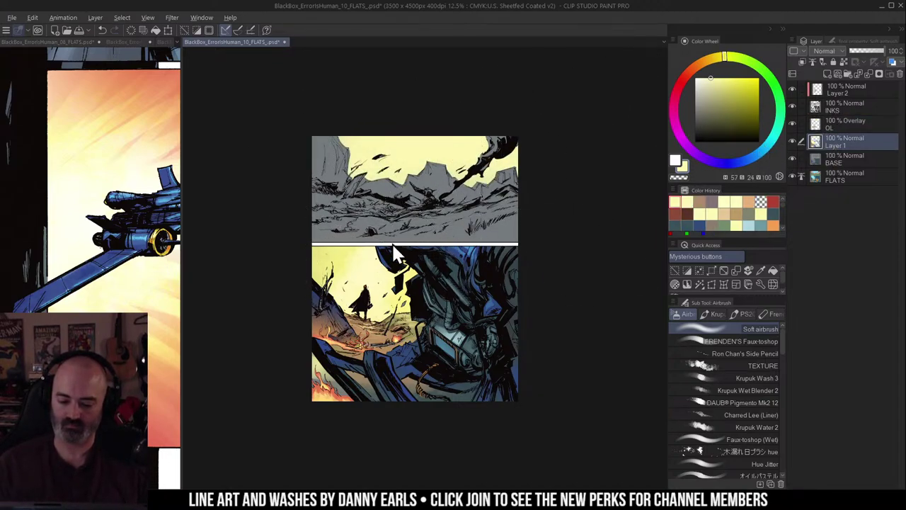
mouse_move(346, 190)
mouse_down()
mouse_move(464, 192)
mouse_move(507, 215)
mouse_up()
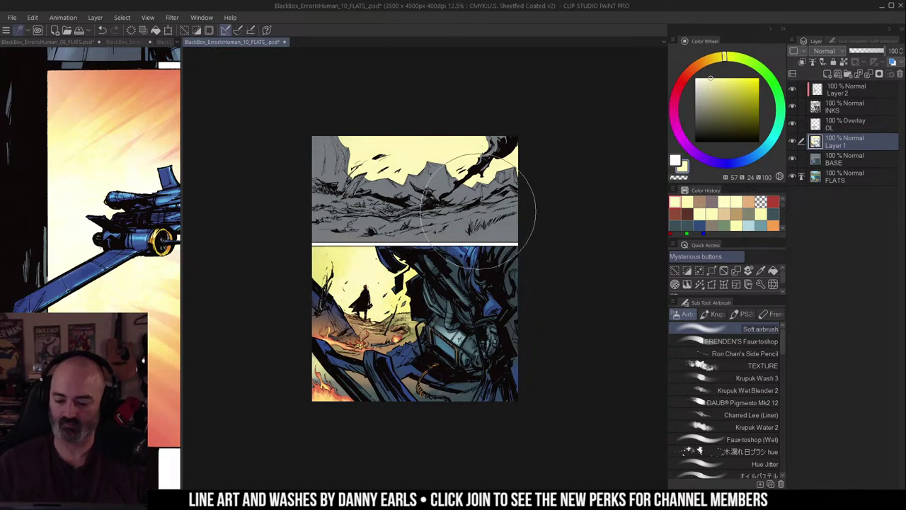
Step: Sample a darker yellow (H58 S41 V90), airbrush it along the top of the upper panel's sky, and clear the selection
key(w)
alt+click(338, 261)
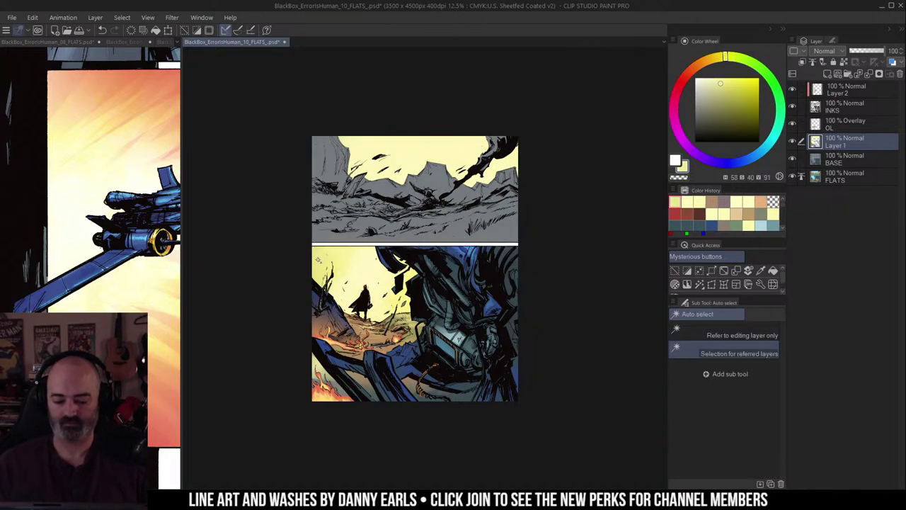
alt+click(329, 259)
key(b)
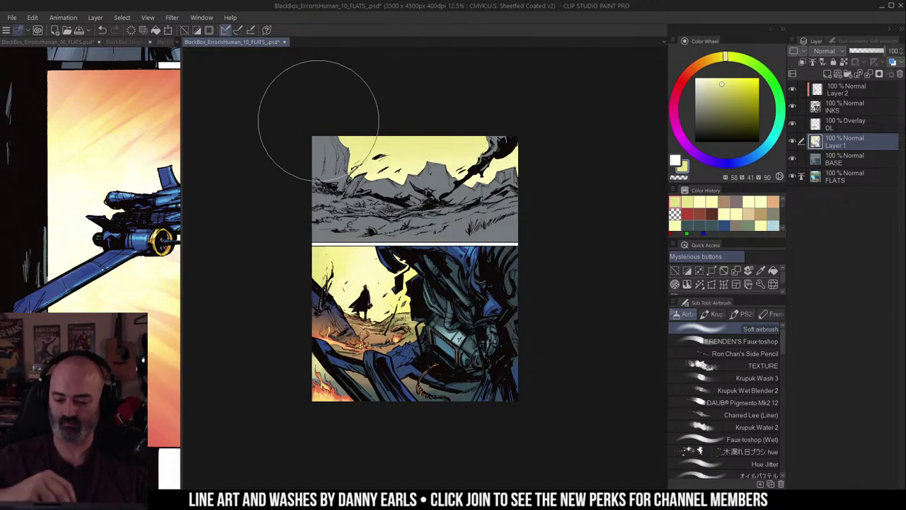
key(m)
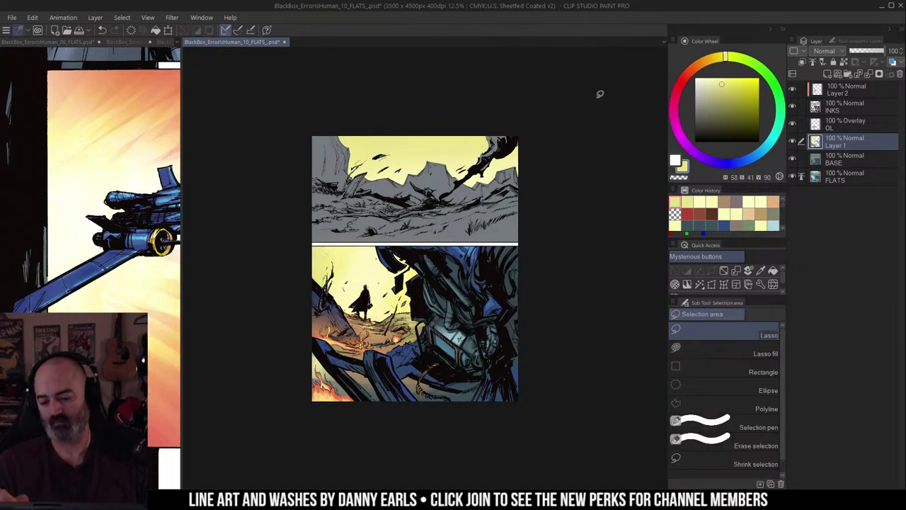
key(w)
click(496, 144)
key(ctrl+d)
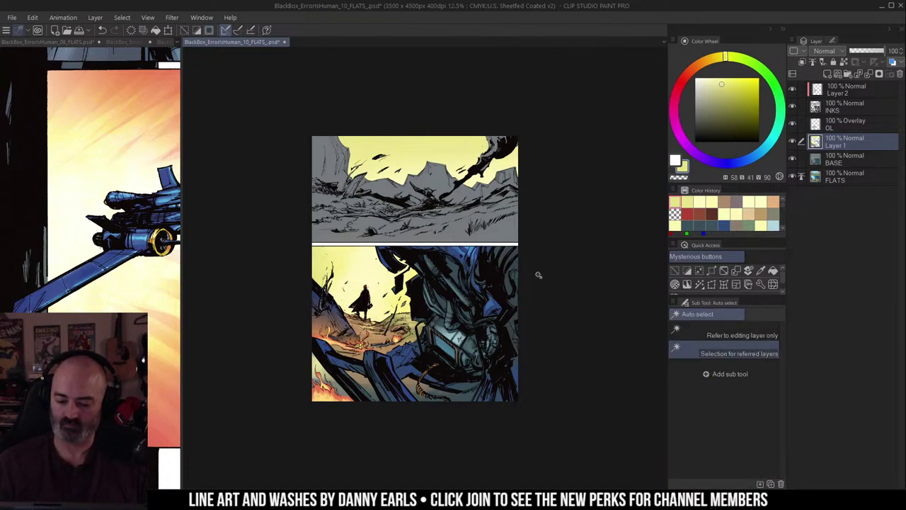
key(m)
drag(557, 186, 564, 168)
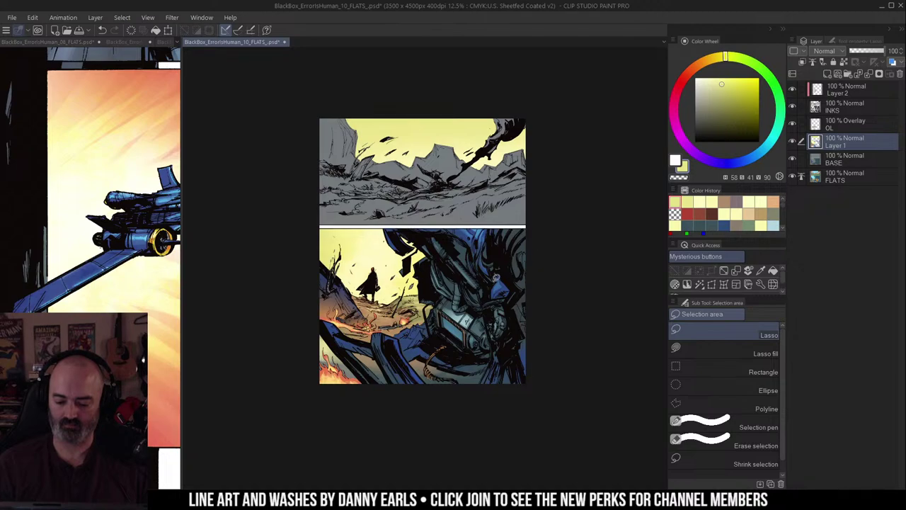
Step: Try airbrushing orange (H22 S77 V100) and golden yellow over the lower panel's flames on Layer 2, undoing each stroke
key(ctrl+space)
mouse_move(399, 331)
mouse_down()
mouse_move(440, 331)
mouse_move(466, 307)
mouse_up()
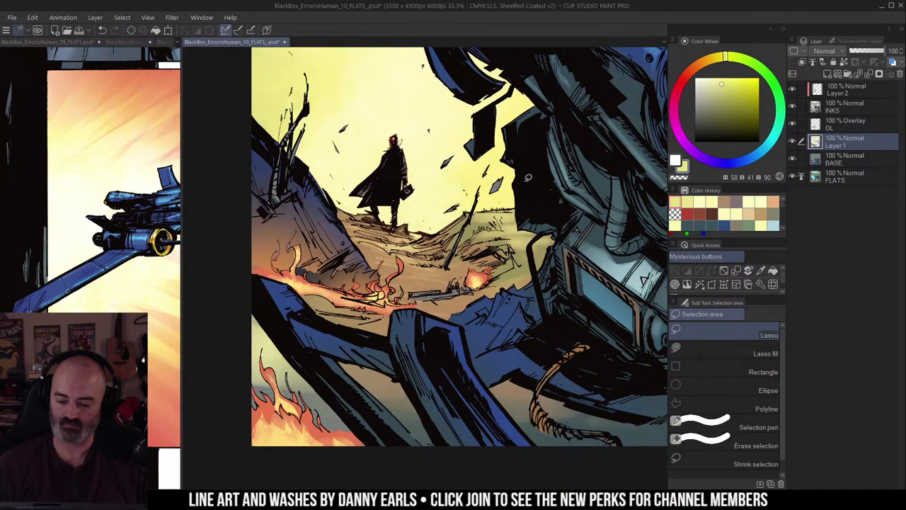
key(b)
click(831, 90)
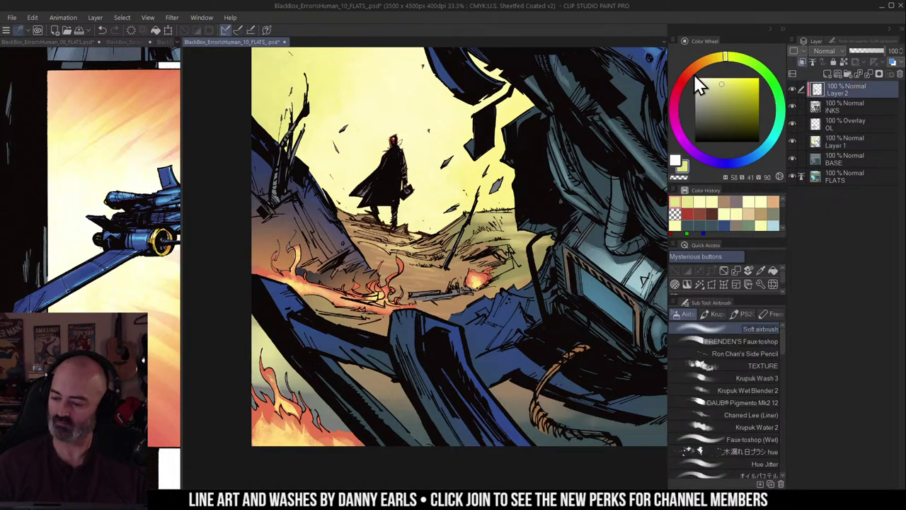
click(694, 69)
click(744, 77)
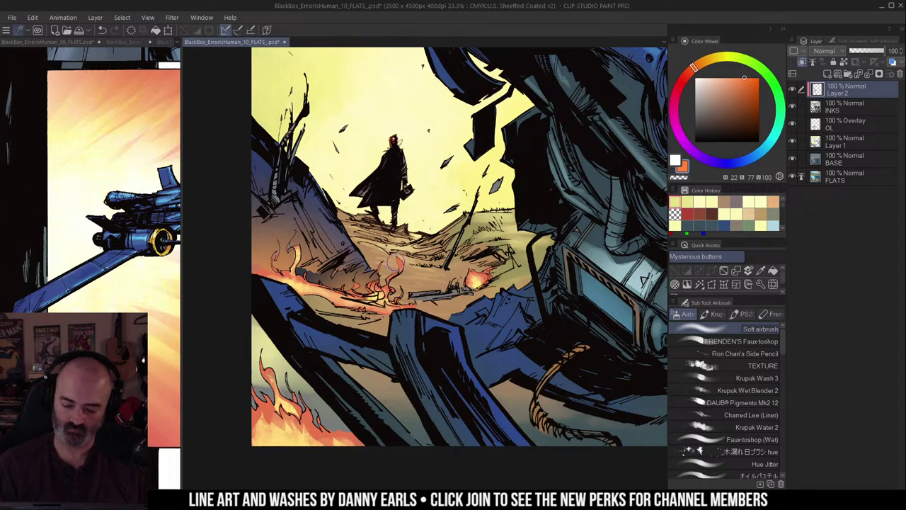
drag(394, 262, 400, 265)
key(ctrl+z)
drag(708, 67, 715, 57)
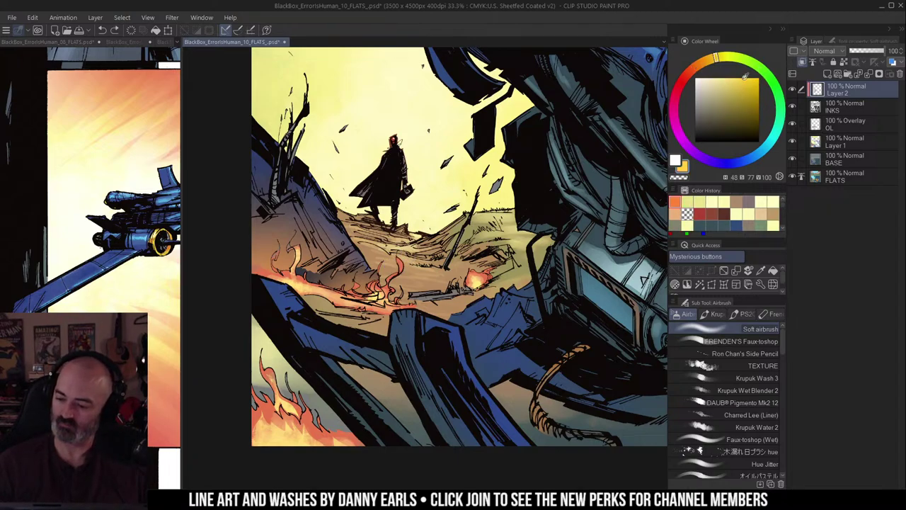
mouse_move(398, 261)
mouse_down()
mouse_move(389, 284)
mouse_move(401, 278)
mouse_up()
key(ctrl+z)
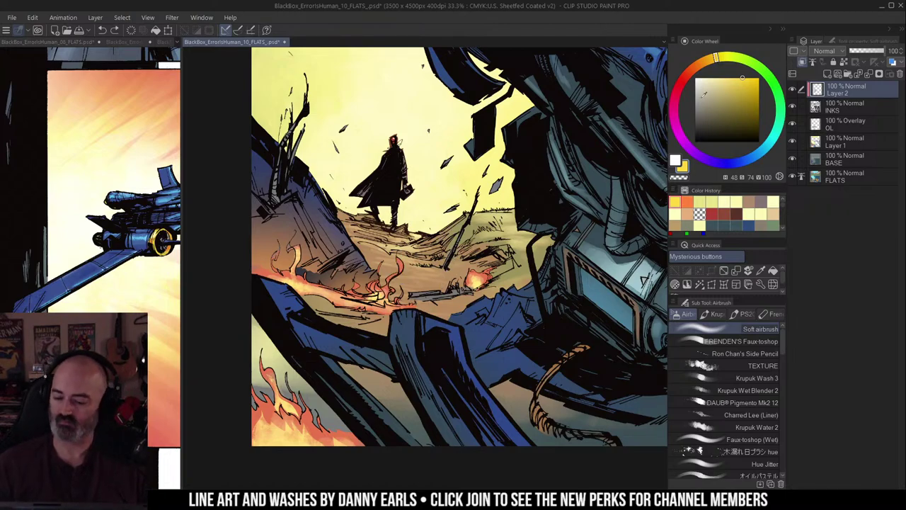
Step: Select the upper panel's hills and paint them grey-blue (H197 S28 V46) on Layer 1 with the Krupuk Wash 3 brush
ctrl+alt+click(478, 221)
ctrl+click(451, 257)
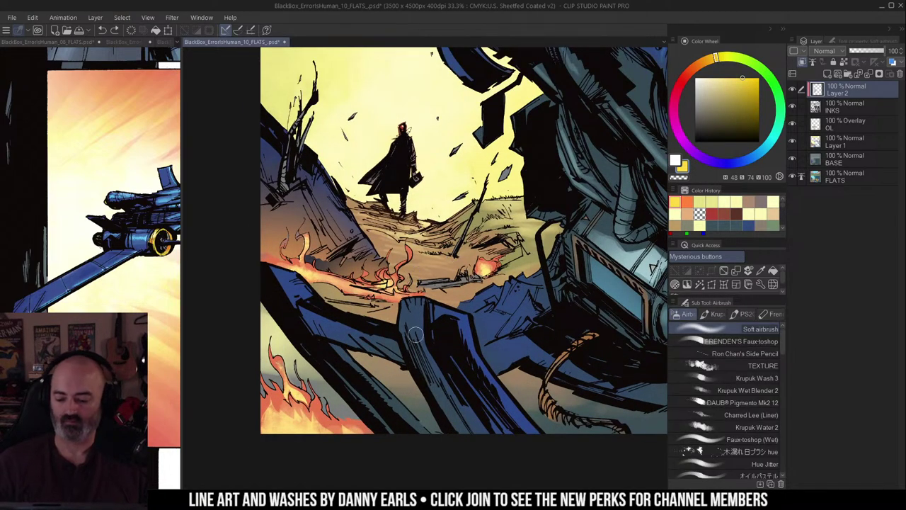
ctrl+alt+click(455, 278)
drag(489, 198, 377, 301)
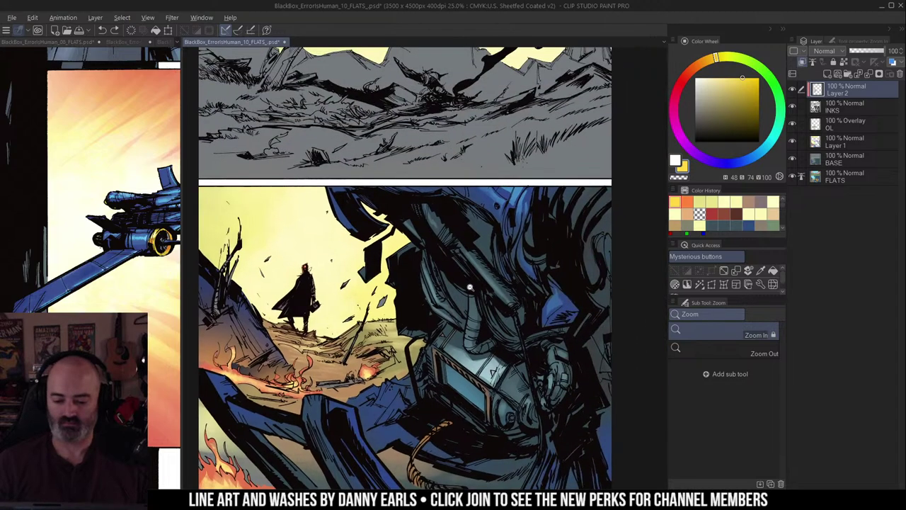
ctrl+alt+click(470, 288)
drag(520, 224, 503, 255)
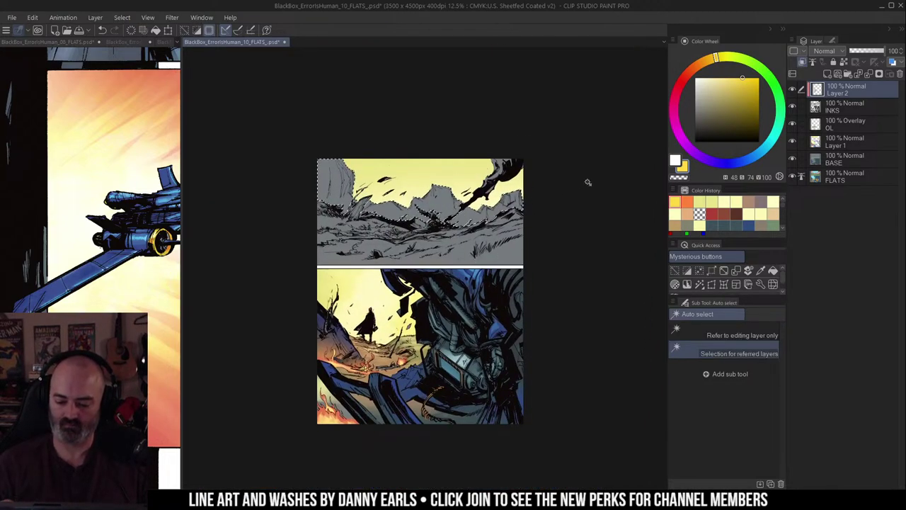
alt+click(446, 199)
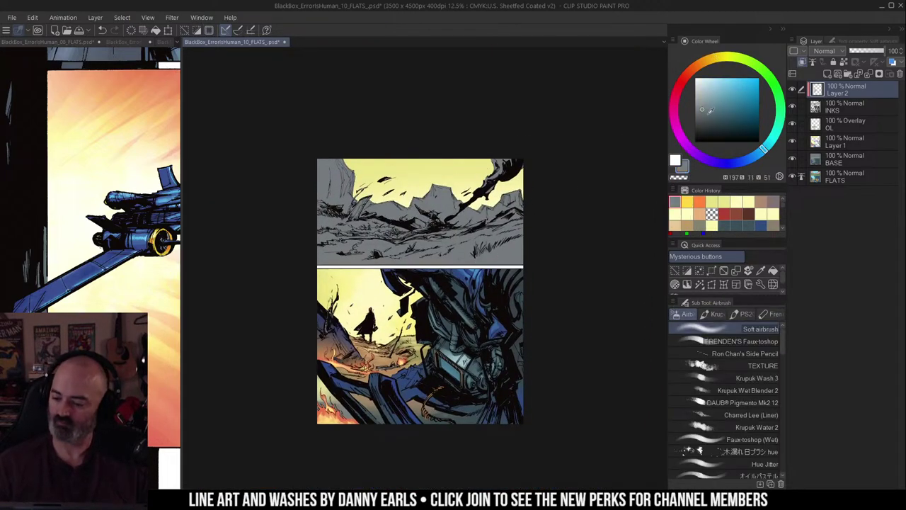
click(761, 378)
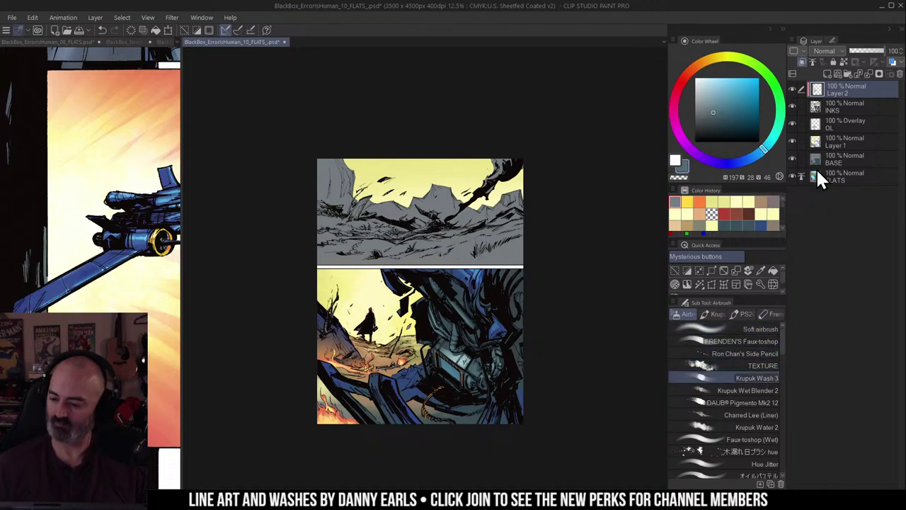
click(815, 144)
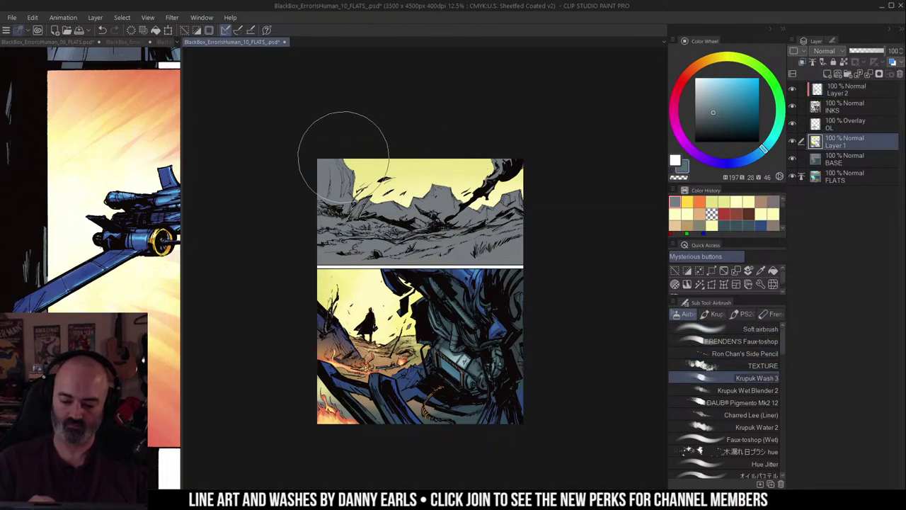
mouse_move(339, 178)
mouse_down()
mouse_move(360, 193)
mouse_move(379, 186)
mouse_move(400, 204)
mouse_move(425, 196)
mouse_move(437, 206)
mouse_move(547, 211)
mouse_move(615, 197)
mouse_up()
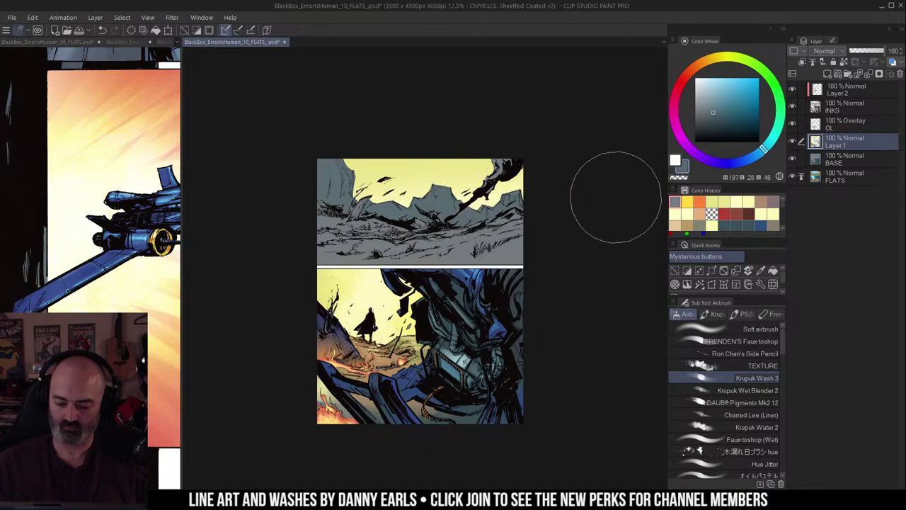
key(ctrl+space)
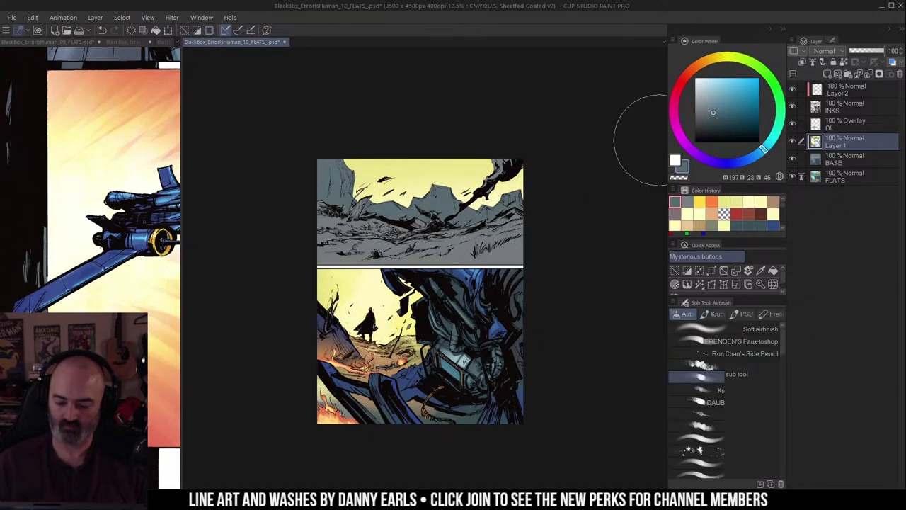
Step: Sample dark blue (H218 S64 V50), paint the upper panel's crashed wreckage and fragments on Layer 1, and clear the selection
click(737, 94)
alt+click(413, 387)
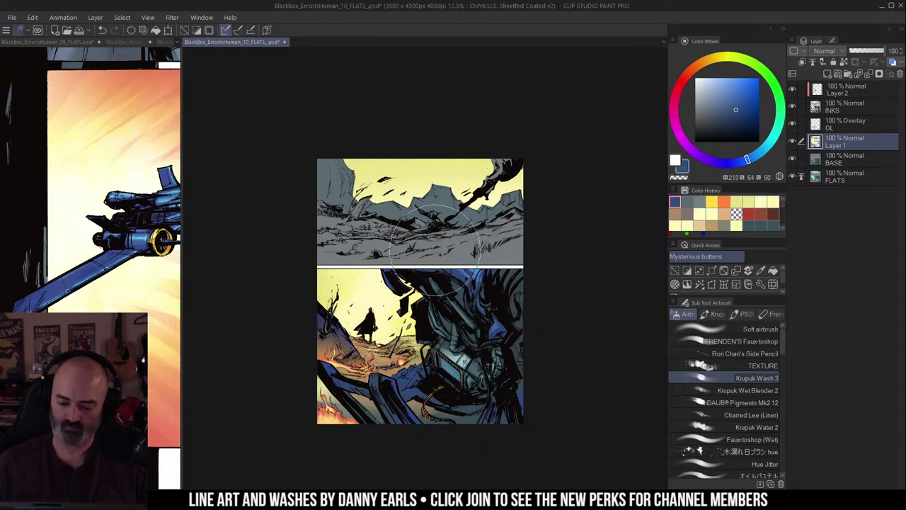
mouse_move(365, 200)
mouse_down()
mouse_move(356, 213)
mouse_move(366, 201)
mouse_up()
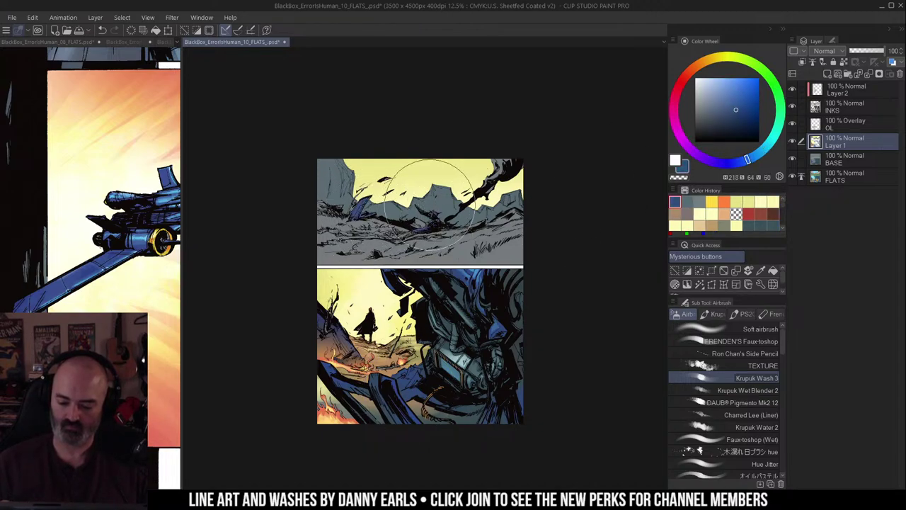
key(w)
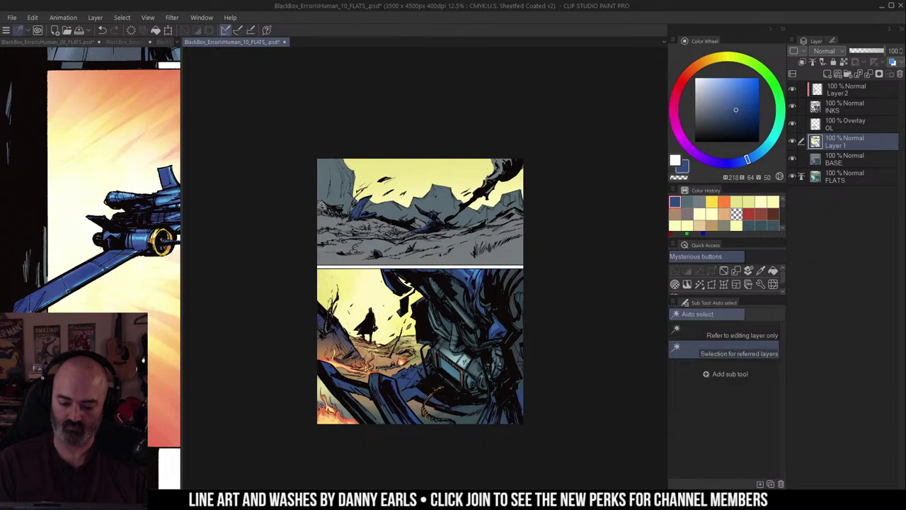
key(b)
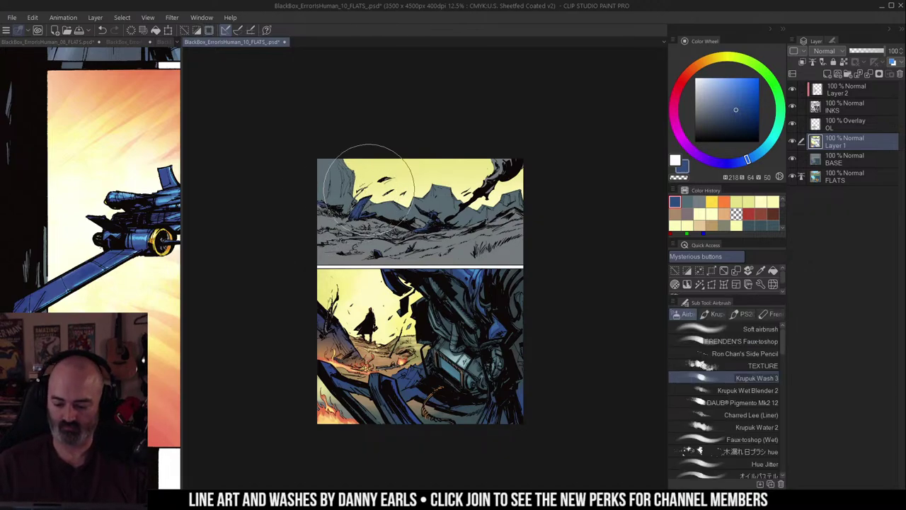
ctrl+click(427, 235)
key(w)
click(420, 211)
key(b)
drag(430, 193, 416, 206)
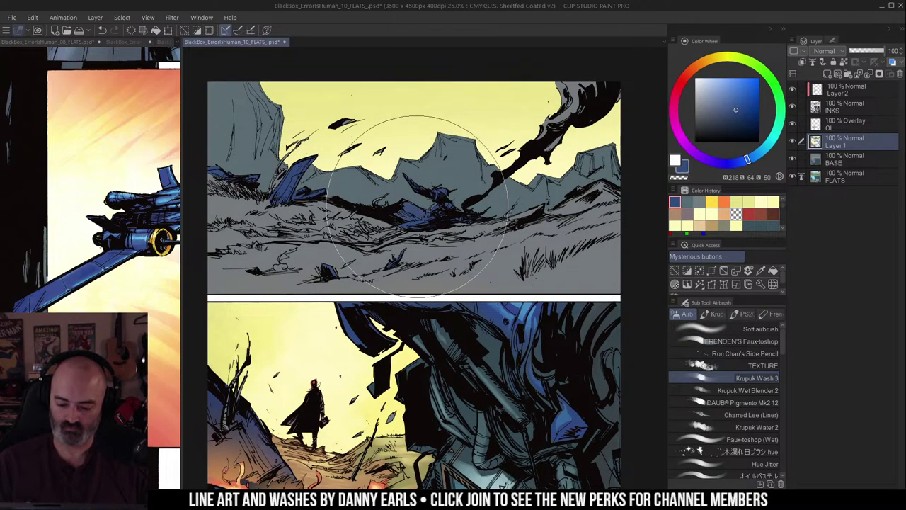
key(ctrl+d)
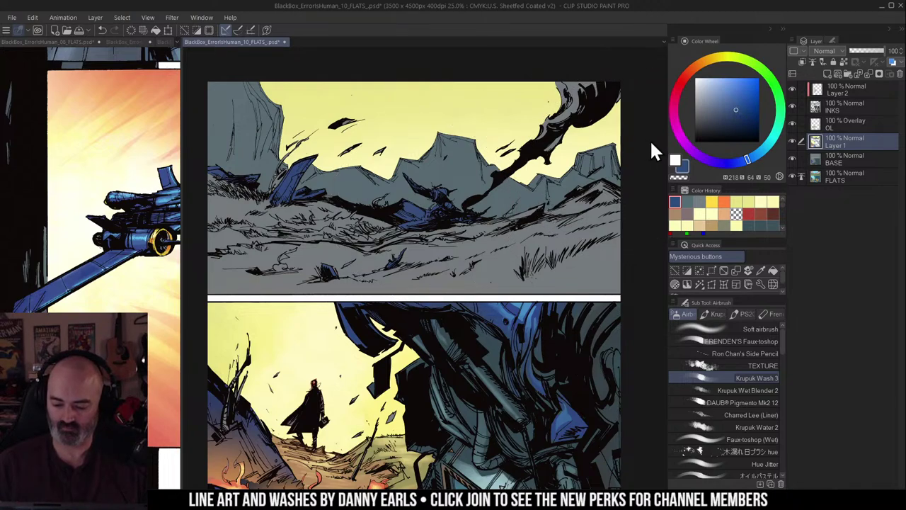
Step: Select the upper panel's grassy ground, check Layer 1 on its own, and paint the ground green (H97 S50 V64)
drag(490, 227, 510, 207)
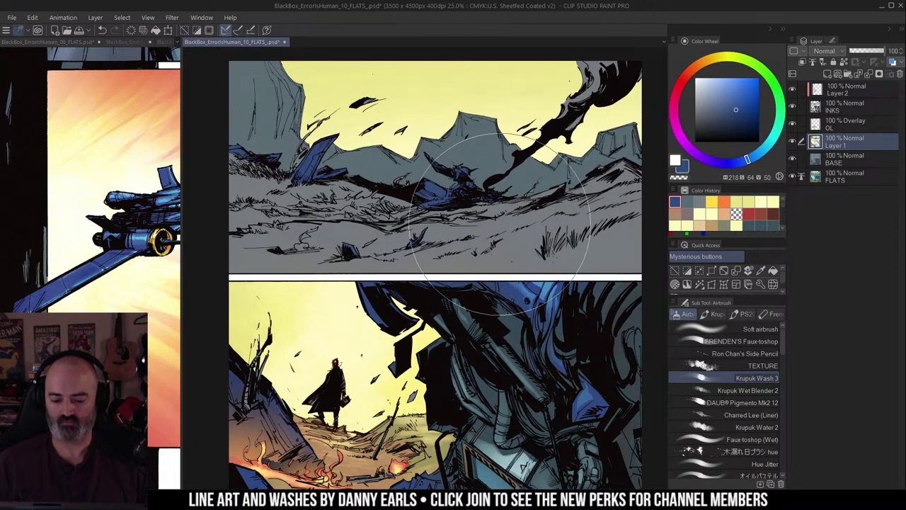
alt+click(498, 236)
key(w)
click(514, 234)
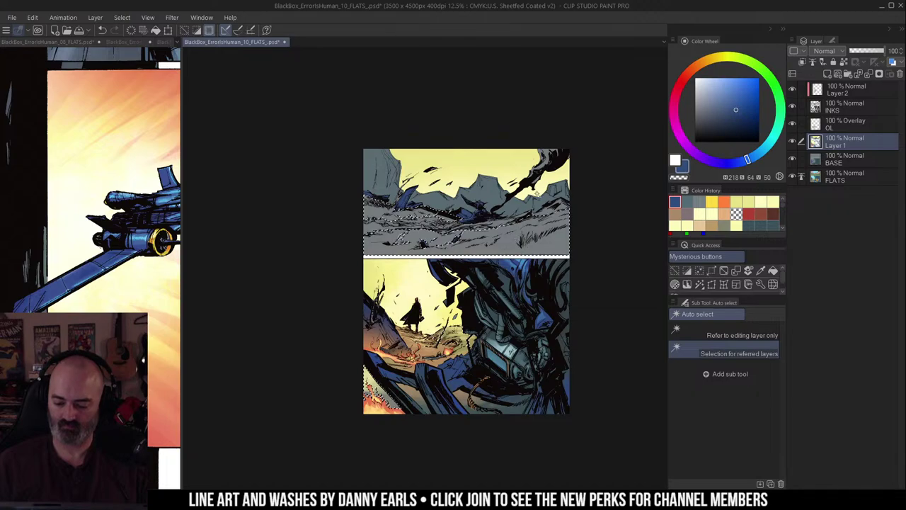
key(ctrl+h)
key(b)
alt+click(792, 141)
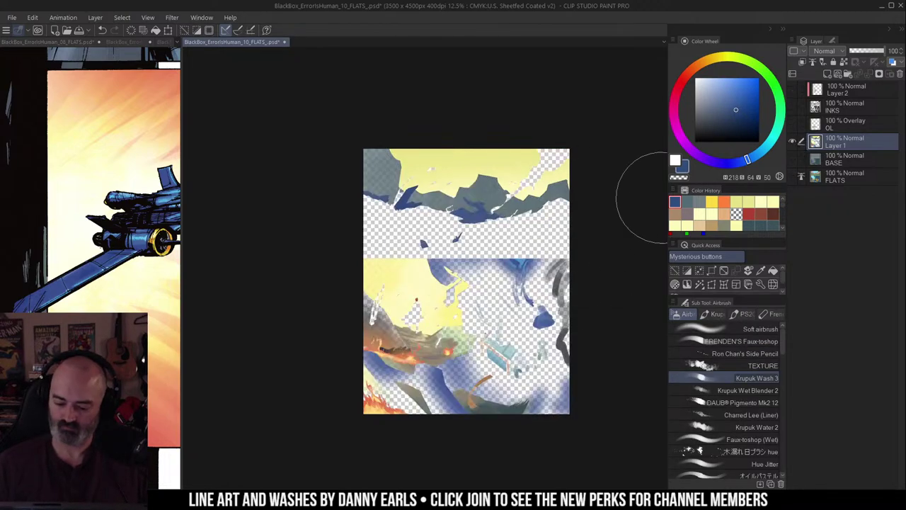
alt+click(792, 141)
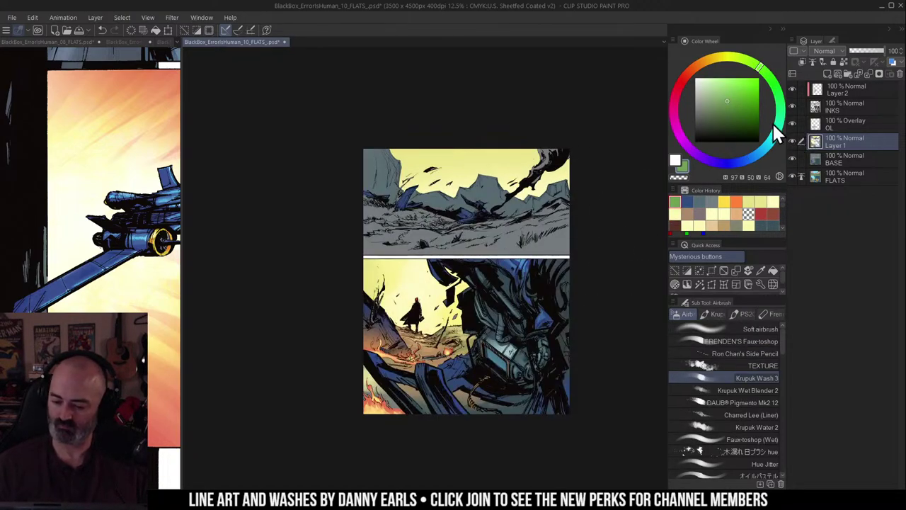
mouse_move(400, 219)
mouse_down()
mouse_move(438, 209)
mouse_move(438, 228)
mouse_move(552, 217)
mouse_move(600, 230)
mouse_move(555, 217)
mouse_move(499, 235)
mouse_up()
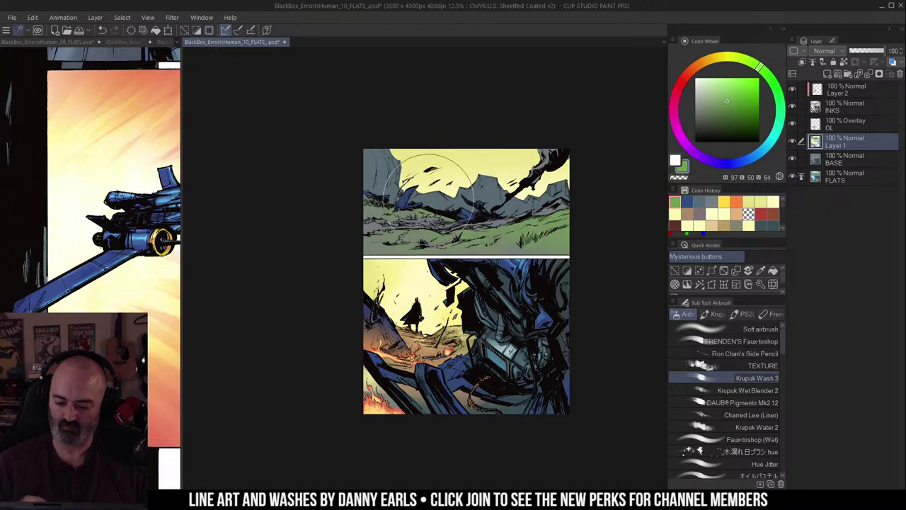
key(m)
mouse_move(597, 156)
mouse_down()
mouse_move(578, 145)
mouse_move(560, 164)
mouse_move(551, 150)
mouse_up()
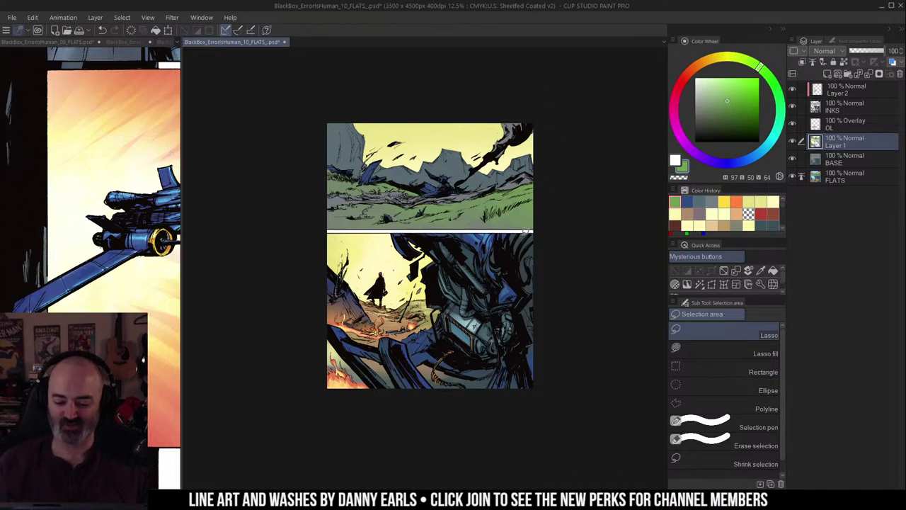
drag(550, 169, 542, 157)
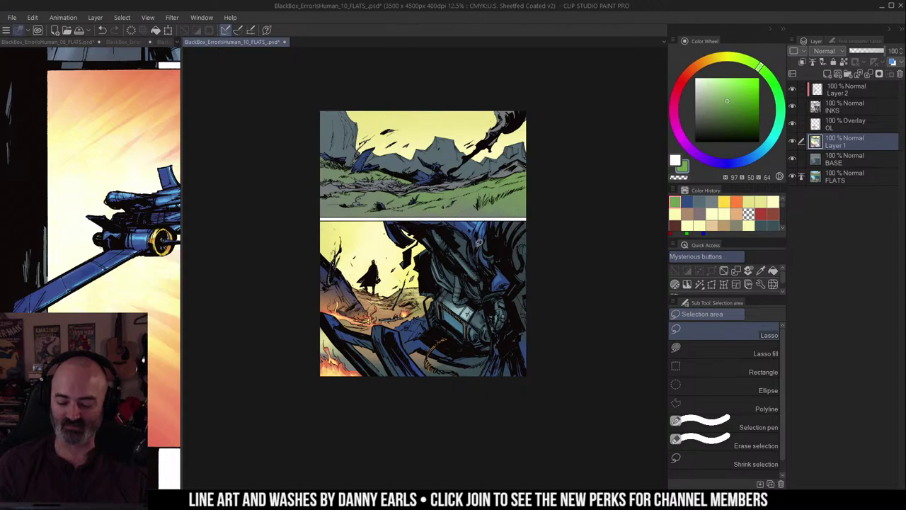
Step: Select the bare dirt strip running across the upper panel's ground
key(z)
click(458, 215)
drag(458, 214, 478, 255)
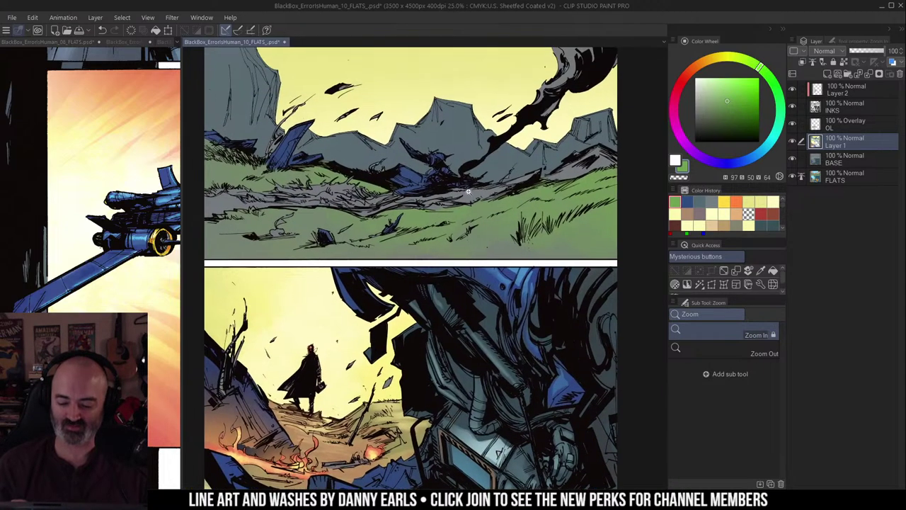
key(w)
click(481, 196)
drag(550, 256, 574, 259)
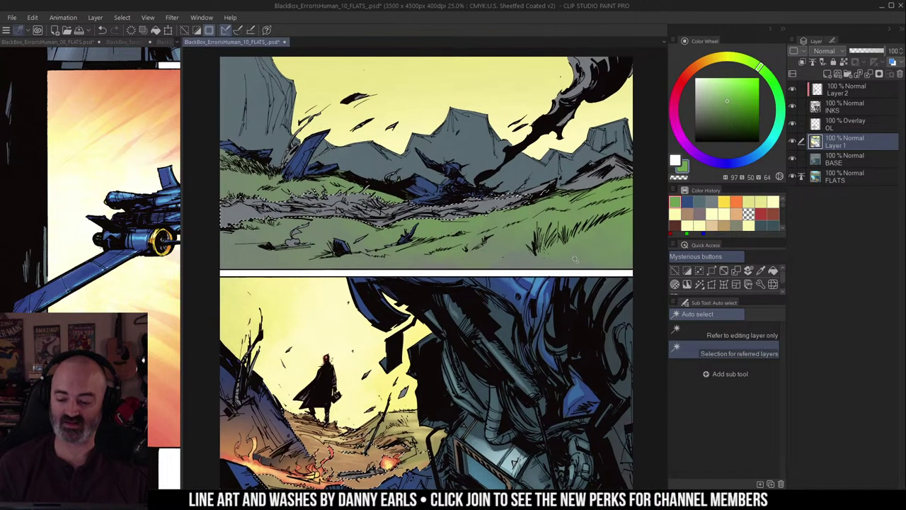
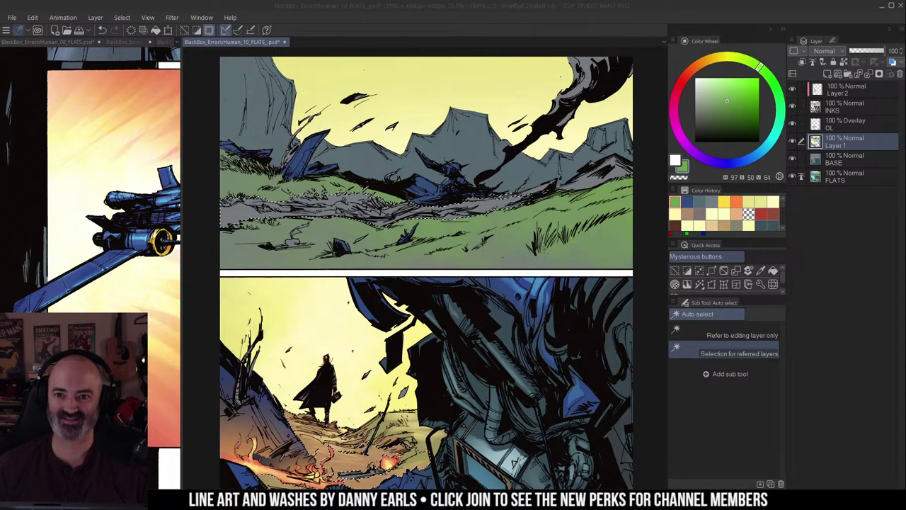
Step: Switch to the browser, look through the colorist's profile page on playboy.com, and close the page
drag(905, 128, 705, 42)
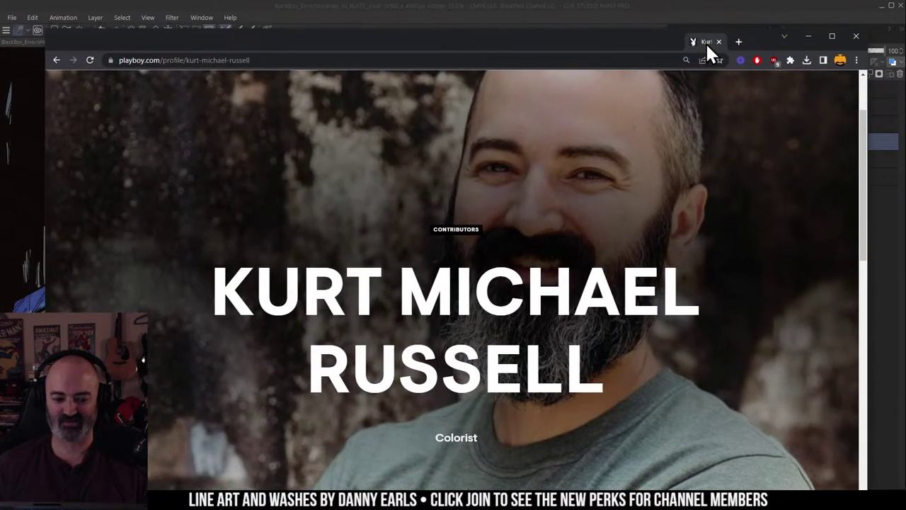
click(138, 61)
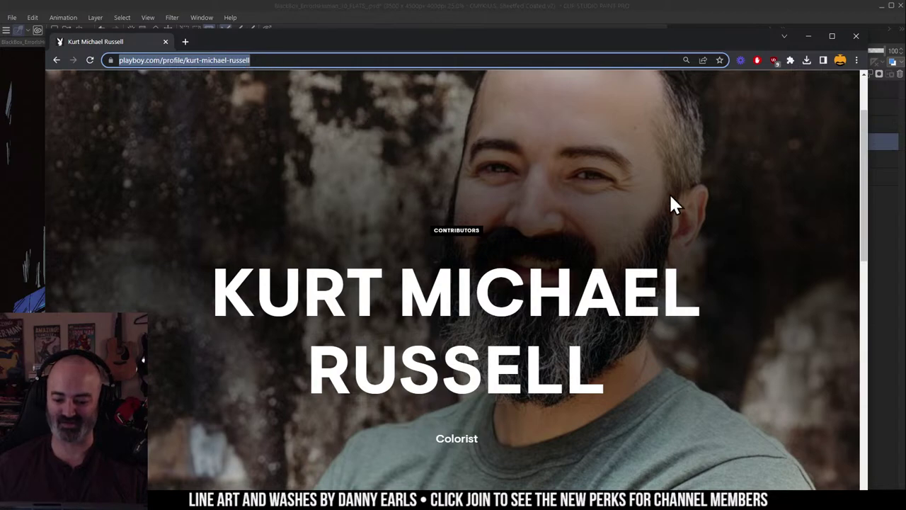
scroll(637, 201, down, 2)
scroll(559, 198, down, 1)
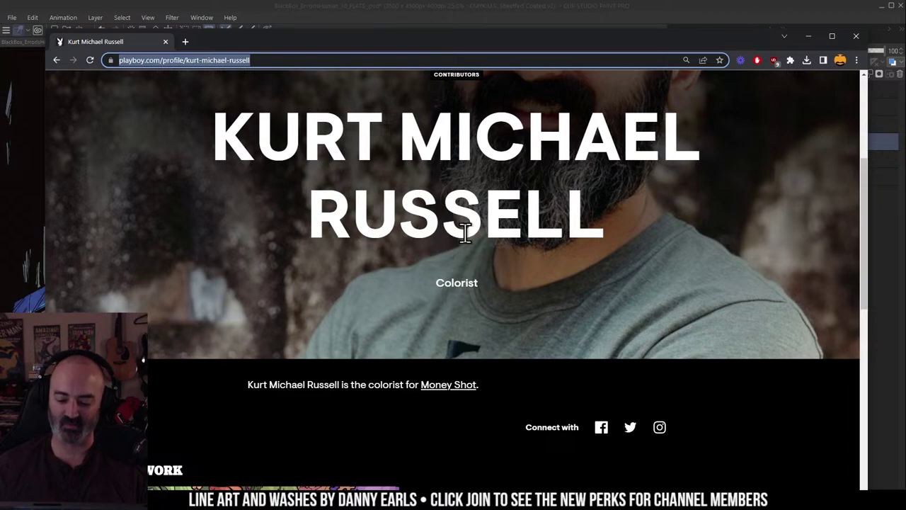
click(165, 42)
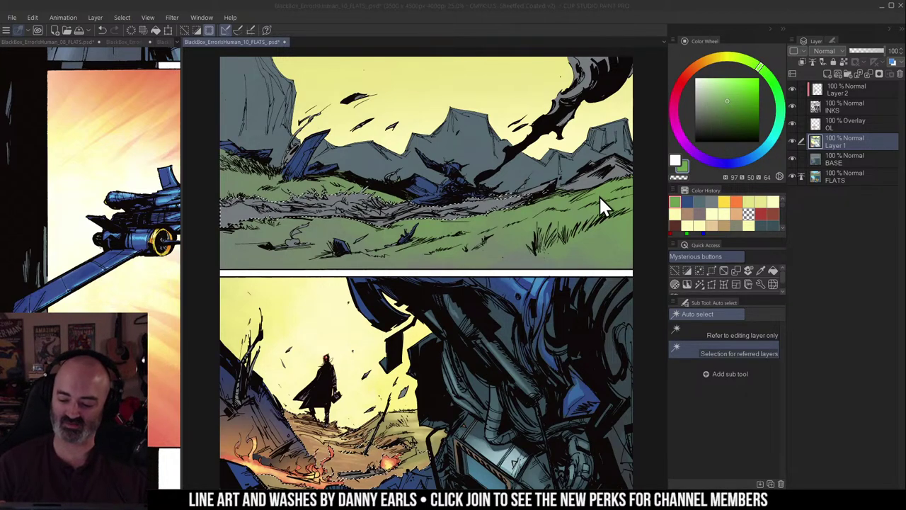
Step: Add the ridge at the upper panel's right to the selection and paint it dark green (H118 S29 V39), reducing the brush size
click(539, 189)
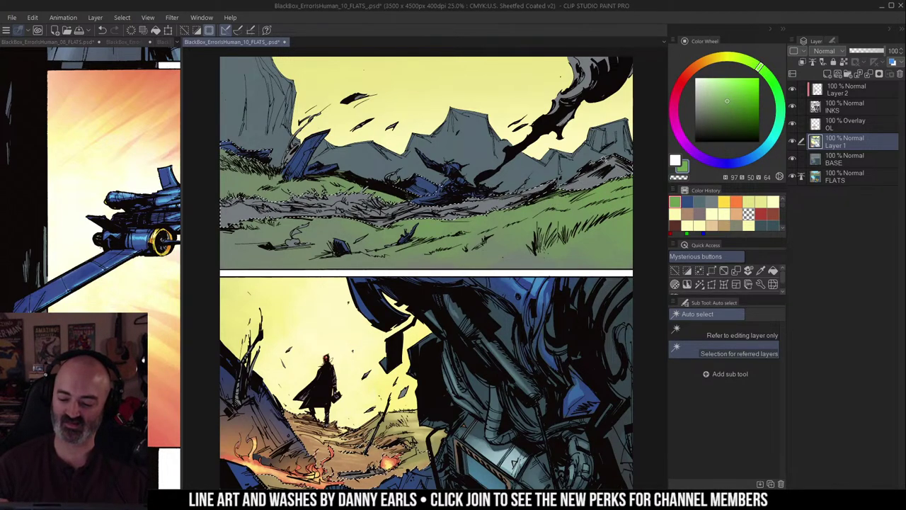
key(b)
drag(723, 105, 714, 117)
click(777, 90)
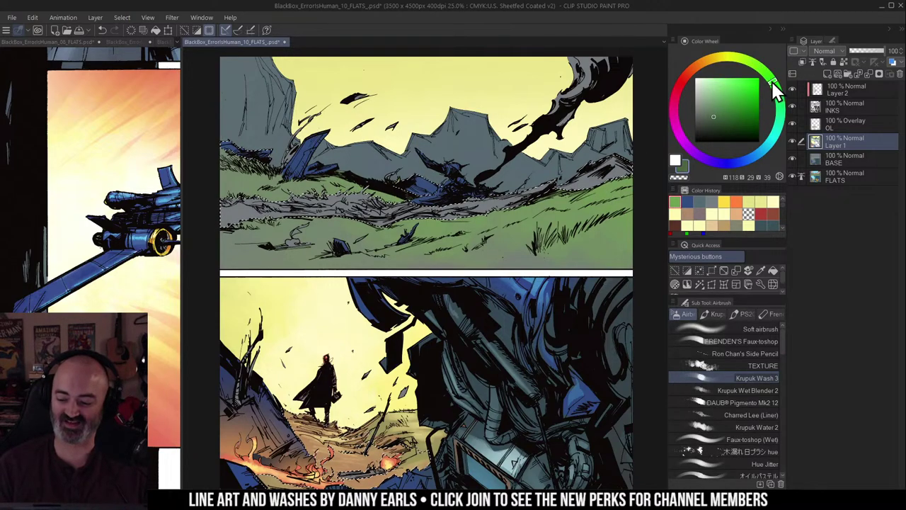
key(ctrl+z)
key(ctrl+z)
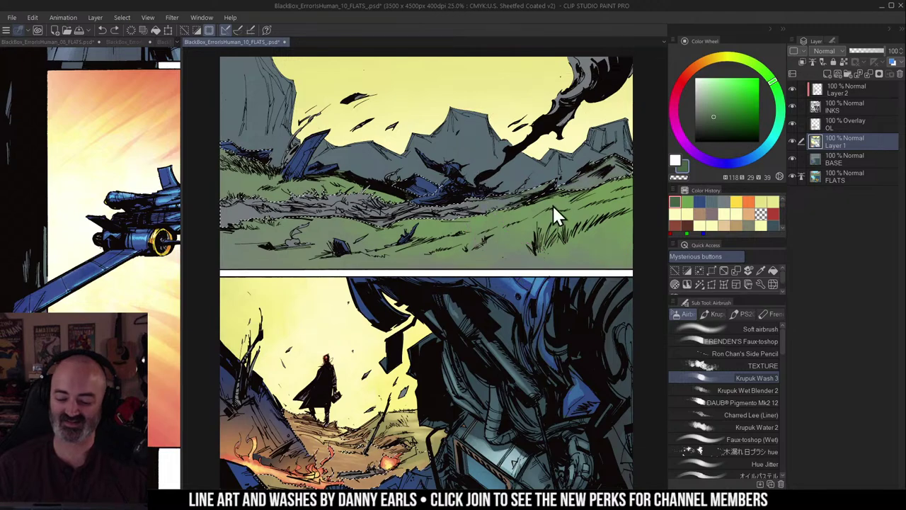
key(bracketleft)
key(bracketleft)
key(bracketleft)
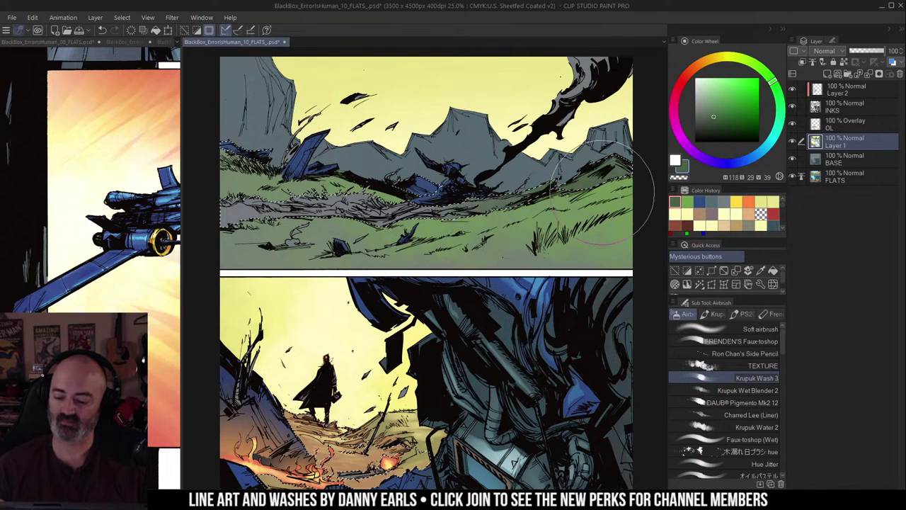
Step: Sample a pale green (H99 S25 V71) and paint lighter grass on the upper panel's right ridge
alt+click(577, 181)
alt+click(581, 179)
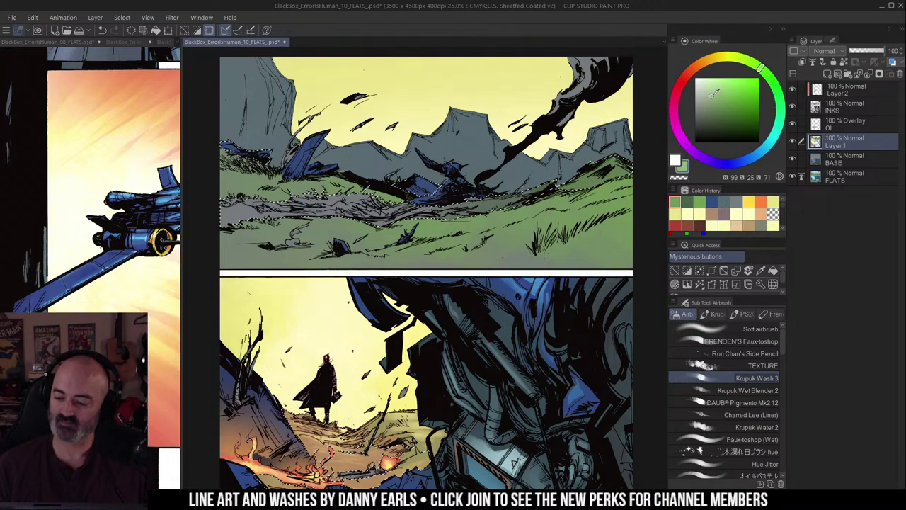
drag(582, 185, 568, 186)
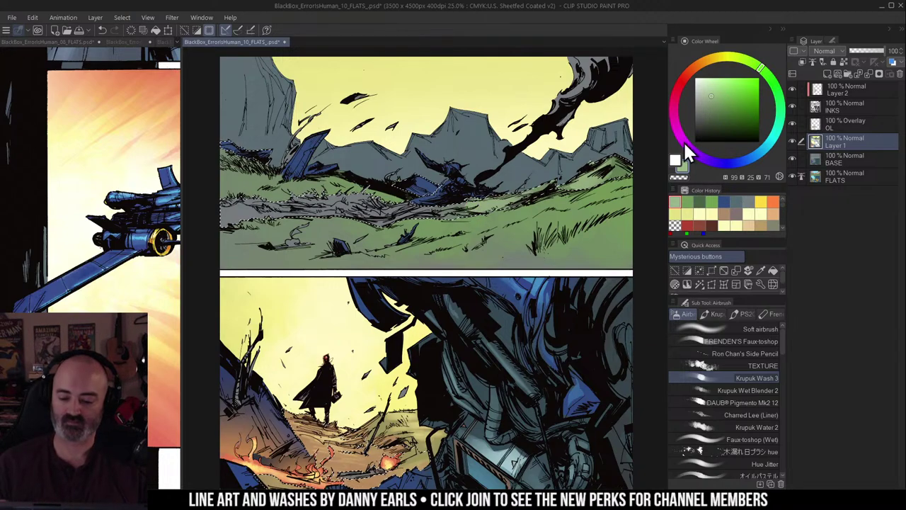
Step: Choose a brown (H24 S53 V63) and paint the selected dirt strip across the upper panel
click(695, 67)
drag(739, 98, 729, 102)
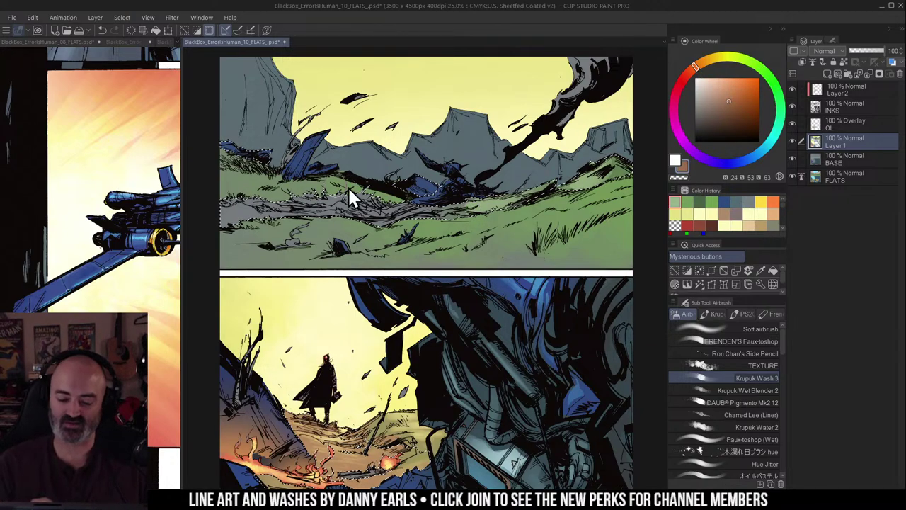
drag(213, 211, 556, 186)
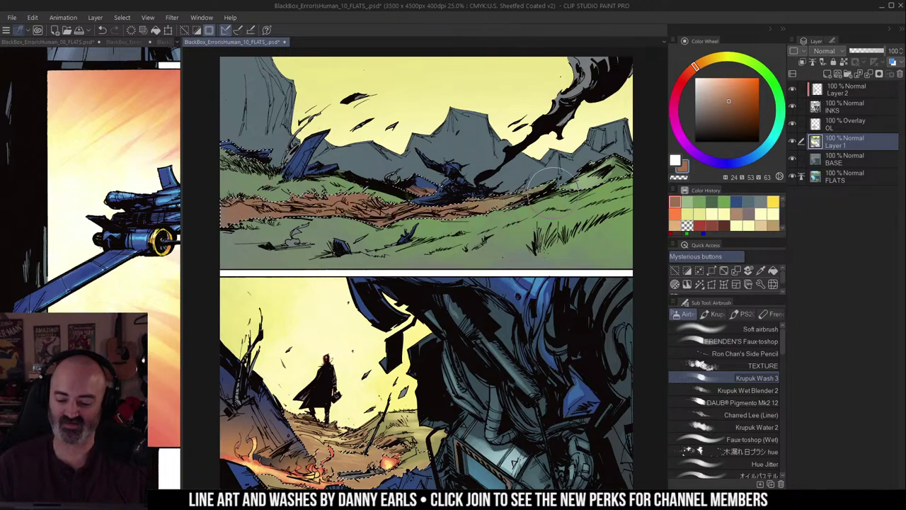
Step: Sample the crashed wreck's blue (H221 S44 V47), touch up its side panel, and clear the selection
alt+click(453, 177)
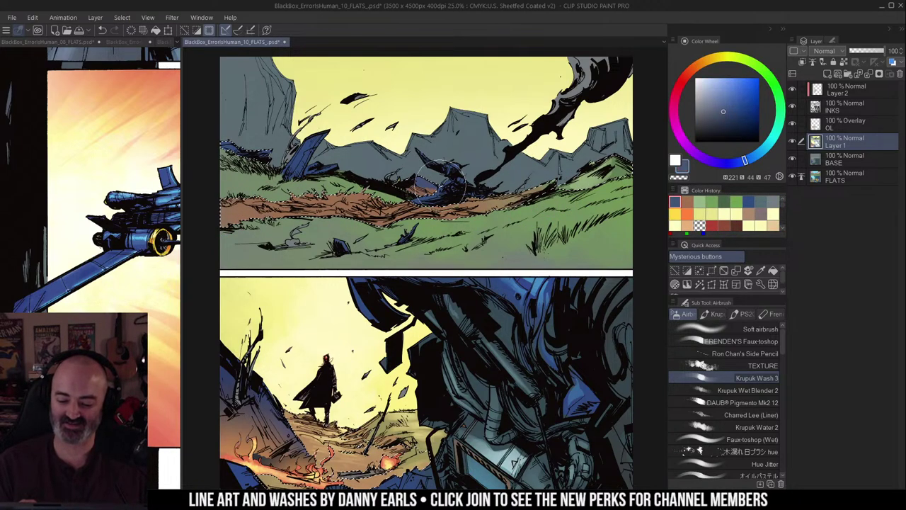
alt+click(477, 218)
key(ctrl+d)
key(m)
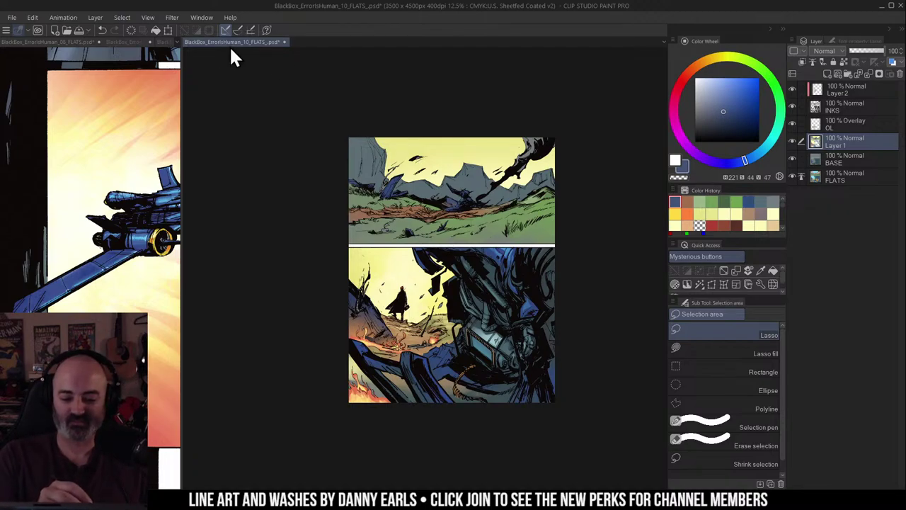
Step: Dock the page 10 document together with the other open comic pages
drag(232, 43, 151, 124)
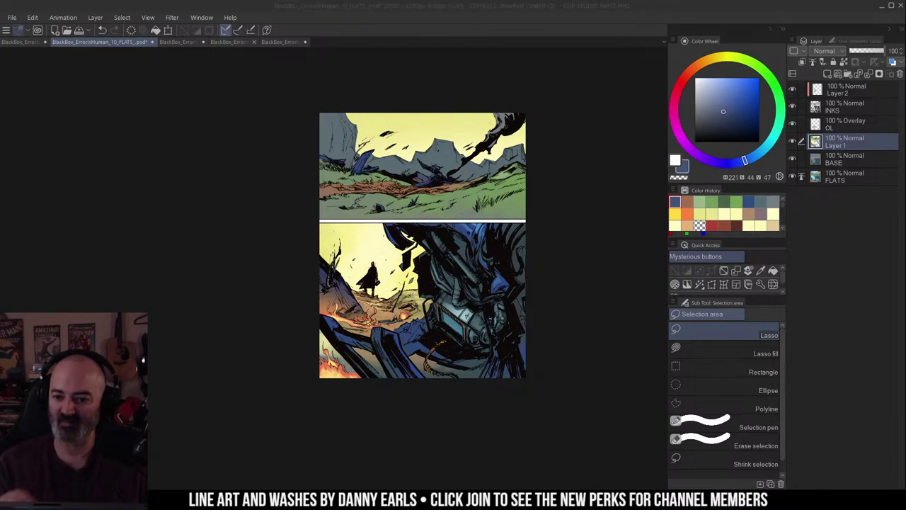
drag(567, 168, 561, 160)
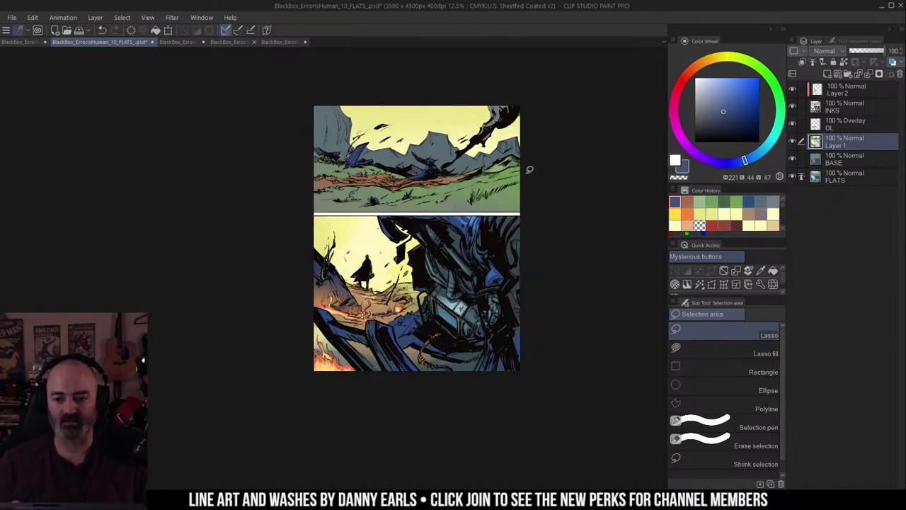
Step: Select the grassy slope above the upper panel's dirt strip, hide the selection outline, and sample a green (H106 S29 V57)
key(ctrl+space)
click(450, 190)
drag(453, 190, 533, 192)
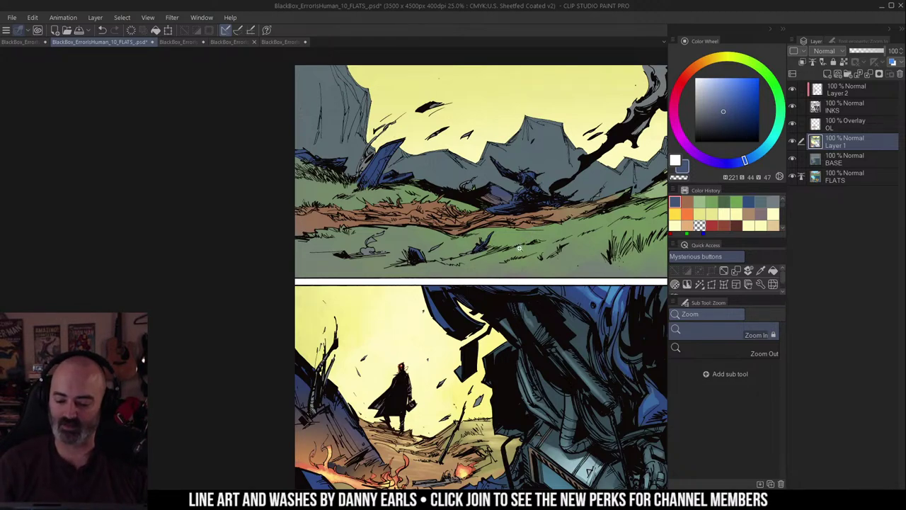
drag(533, 240, 463, 268)
click(374, 259)
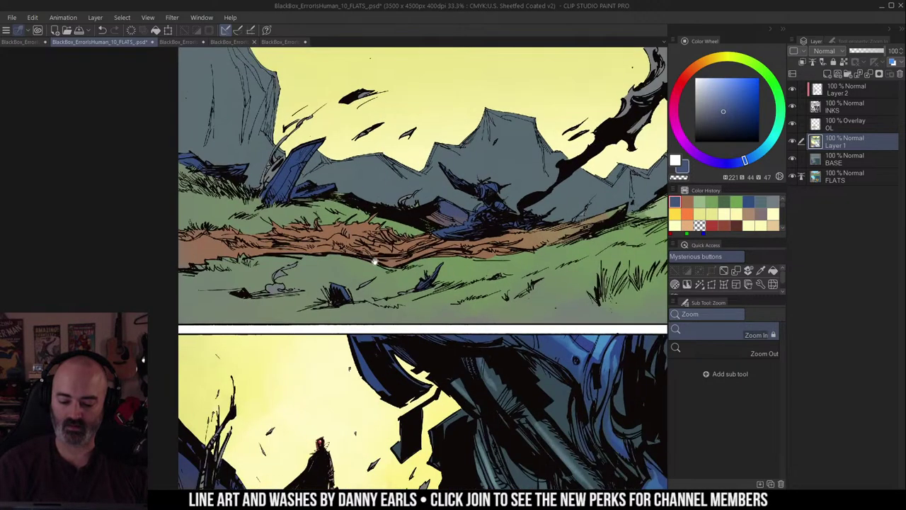
drag(375, 259, 403, 285)
key(w)
click(341, 247)
key(ctrl+h)
key(b)
alt+click(347, 223)
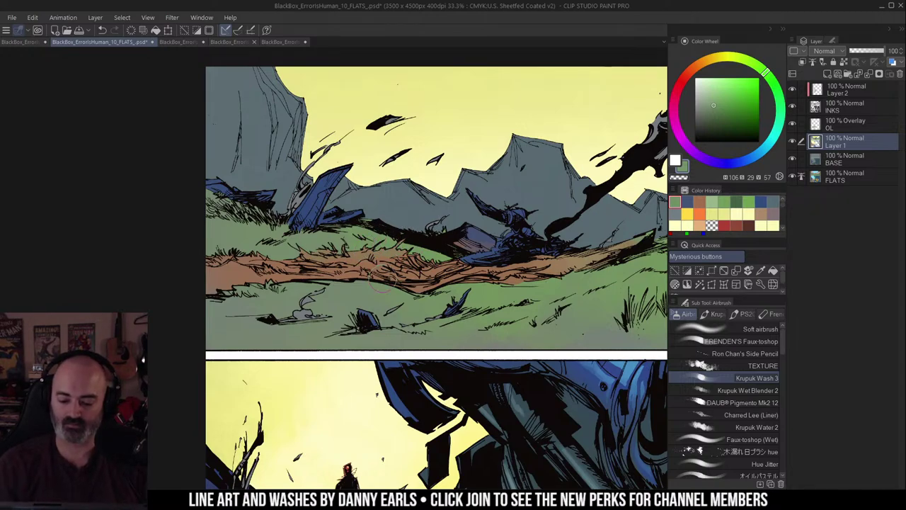
Step: Select the dirt strip at its grassy middle edge, hide the selection outline, and sample the ground green (H103 S33 V58)
key(w)
click(405, 250)
key(ctrl+h)
key(b)
alt+click(582, 274)
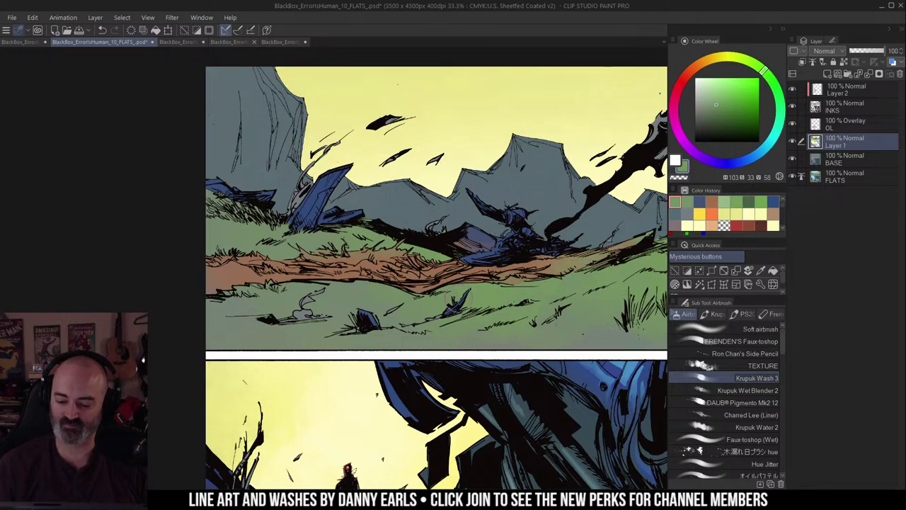
Step: Sample a pale tan (H44 S40 V90) from the lower panel's ground and paint highlights along the upper panel's dirt strip
scroll(347, 295, down, 5)
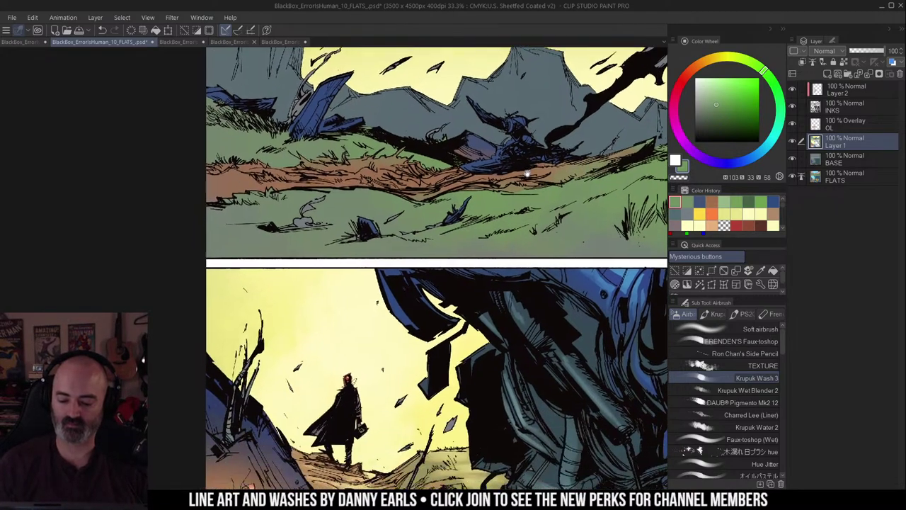
alt+click(376, 463)
alt+click(354, 429)
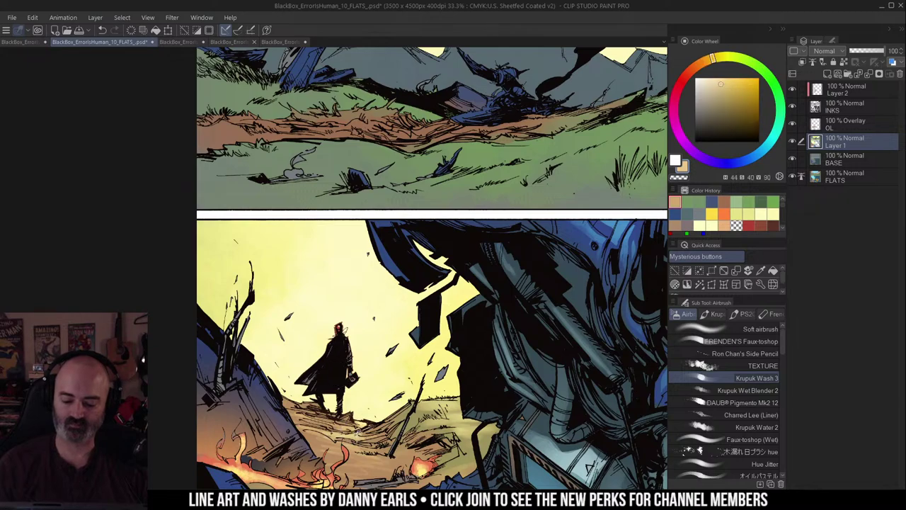
drag(423, 240, 434, 305)
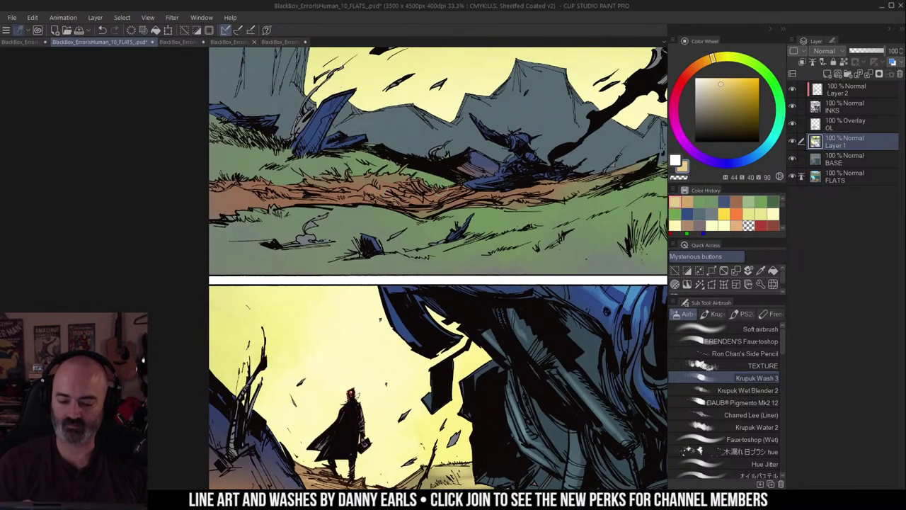
drag(368, 188, 389, 192)
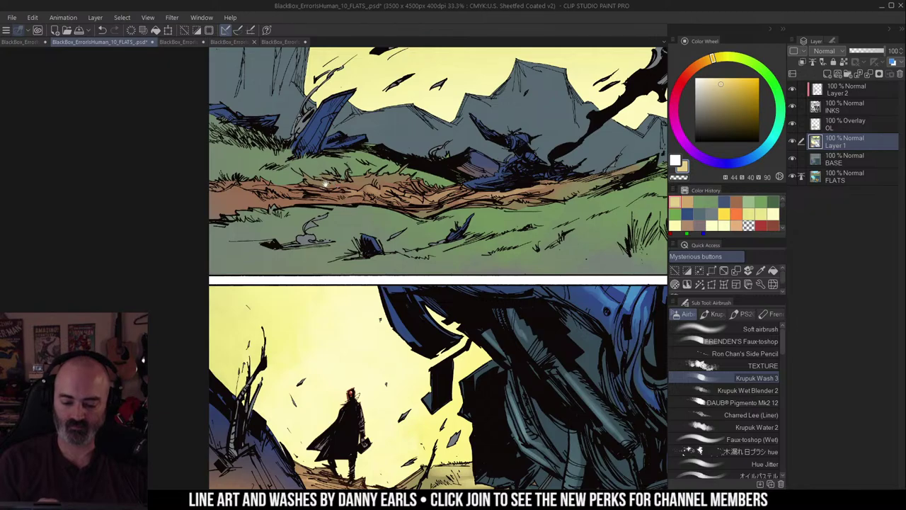
drag(373, 174, 401, 197)
drag(447, 165, 416, 137)
drag(420, 133, 423, 150)
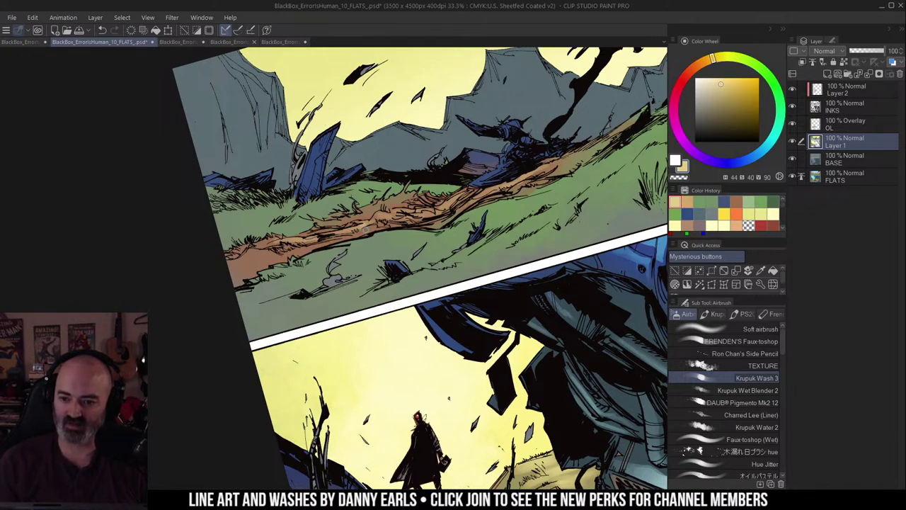
drag(424, 204, 487, 207)
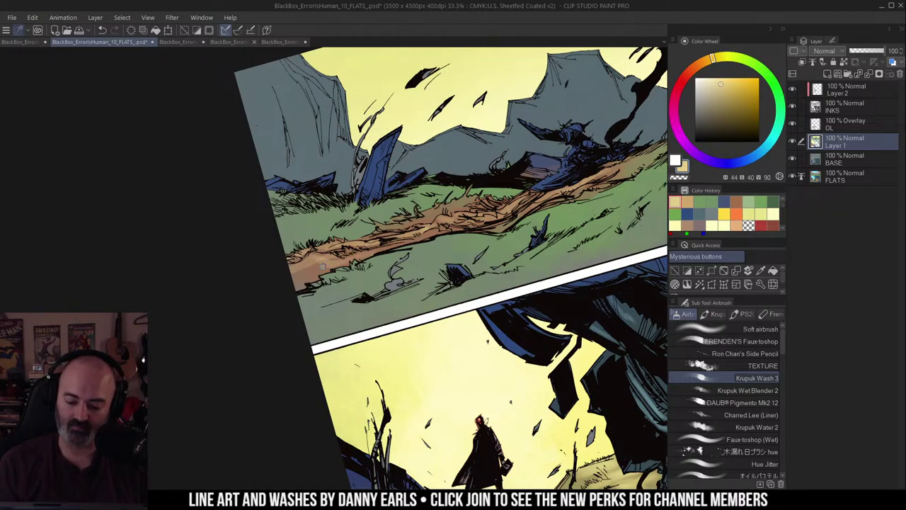
drag(459, 227, 435, 232)
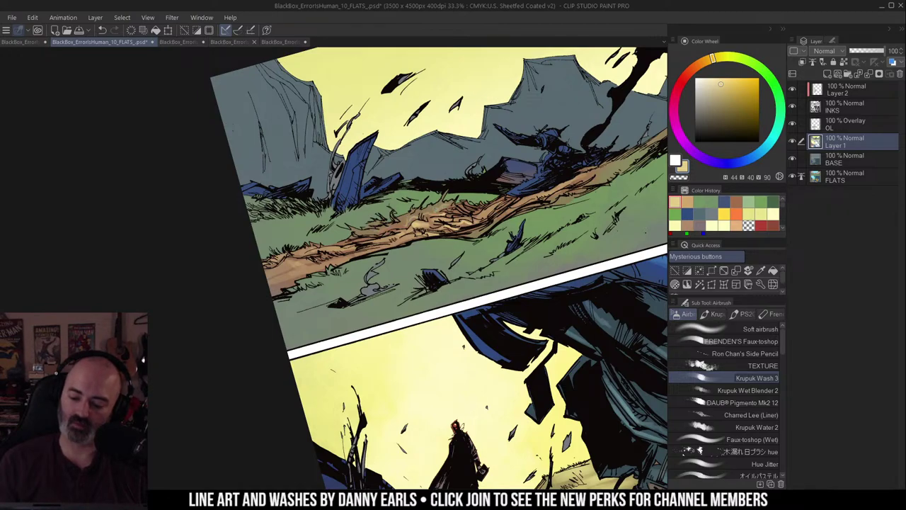
Step: Straighten the canvas, sample the ground green, and lighten it to a yellow-green (H83 S40 V79)
ctrl+alt+click(464, 216)
shift+double_click(545, 214)
drag(550, 204, 528, 188)
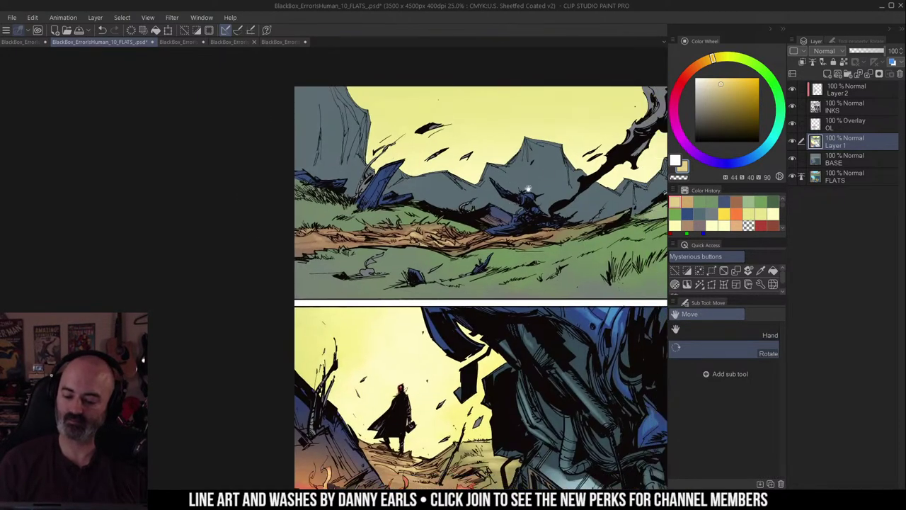
alt+click(566, 255)
drag(548, 232, 470, 221)
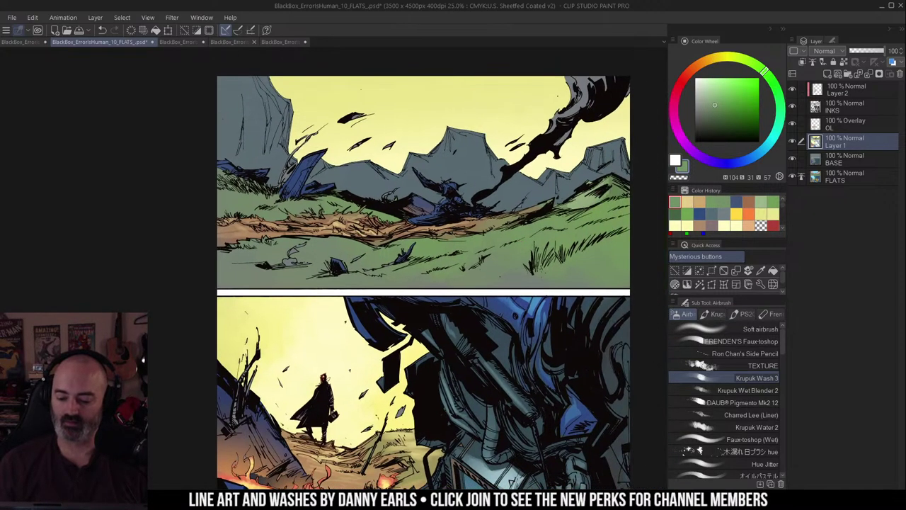
click(712, 98)
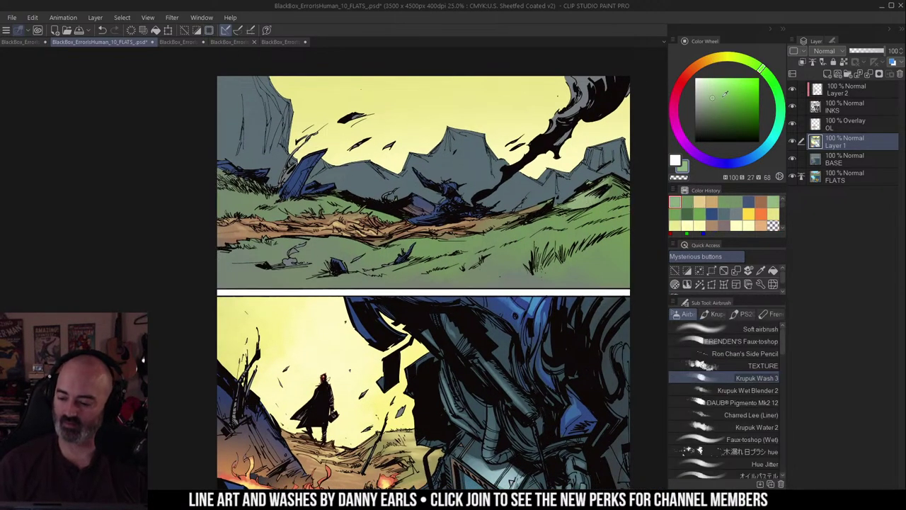
click(749, 62)
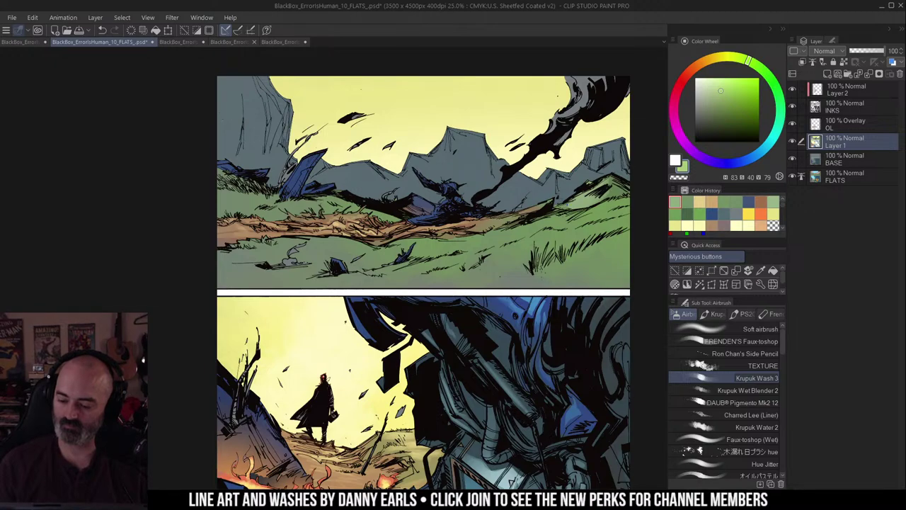
Step: Paint yellow-green light over the upper panel's foreground grass with Krupuk Wash 3
key(w)
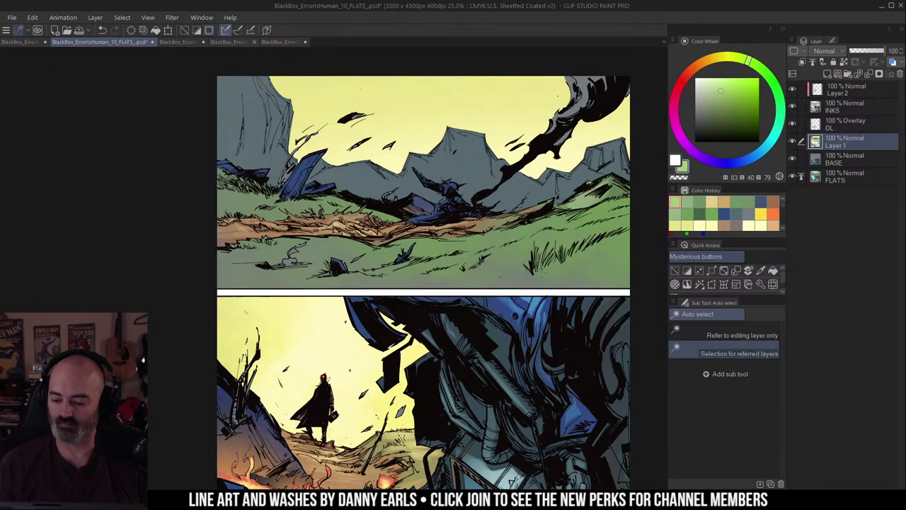
key(b)
mouse_move(564, 202)
mouse_down()
mouse_move(559, 216)
mouse_move(615, 206)
mouse_move(428, 245)
mouse_up()
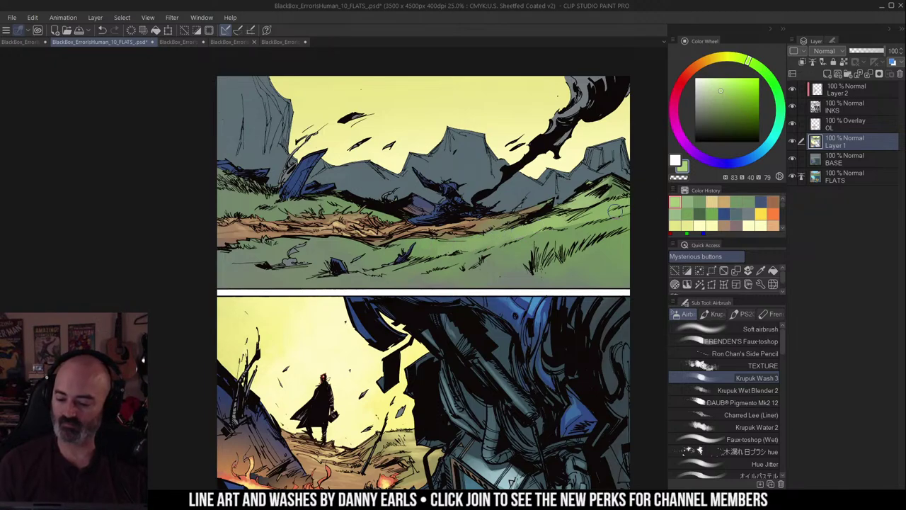
drag(615, 210, 569, 234)
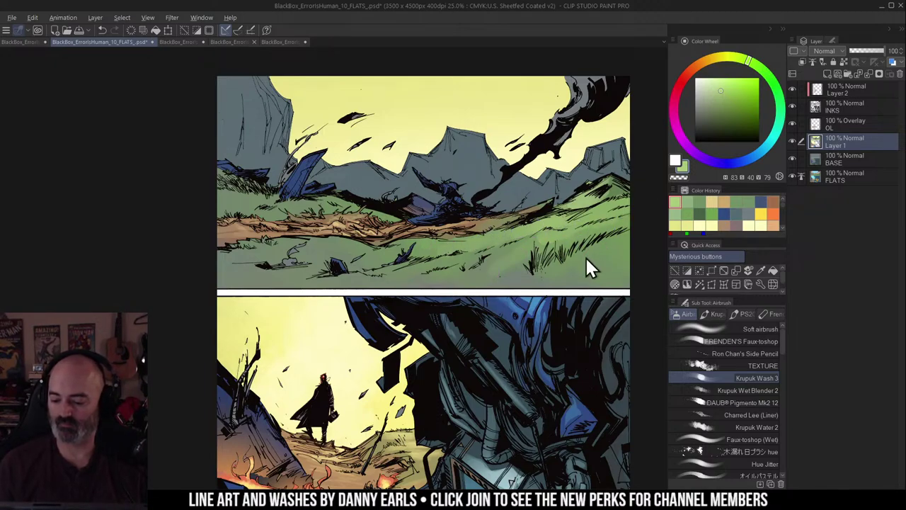
mouse_move(588, 267)
mouse_down()
mouse_move(553, 275)
mouse_move(572, 278)
mouse_move(542, 306)
mouse_move(507, 307)
mouse_move(511, 281)
mouse_move(492, 281)
mouse_move(445, 308)
mouse_move(442, 294)
mouse_move(379, 297)
mouse_move(480, 273)
mouse_move(408, 297)
mouse_move(283, 303)
mouse_up()
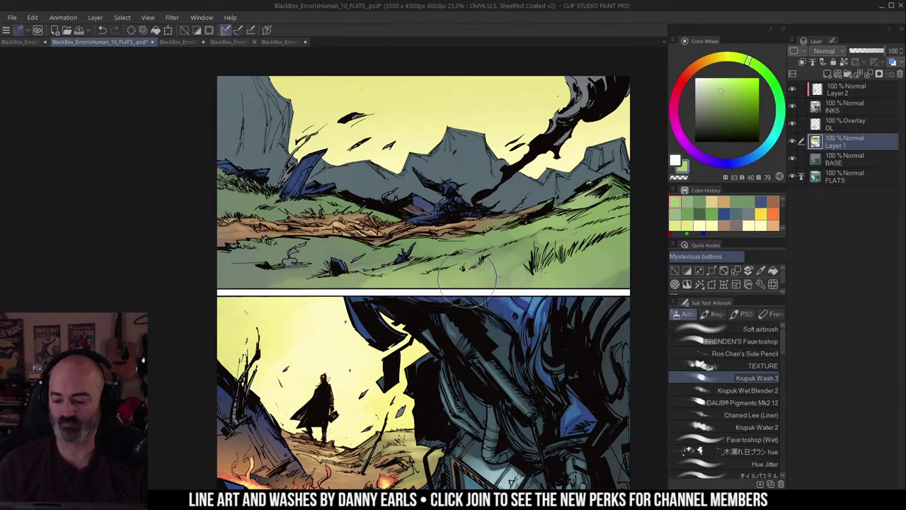
Step: Extend the yellow-green light onto the grassy slopes at the upper panel's left with Krupuk Wash 3
key(space)
drag(559, 188, 497, 169)
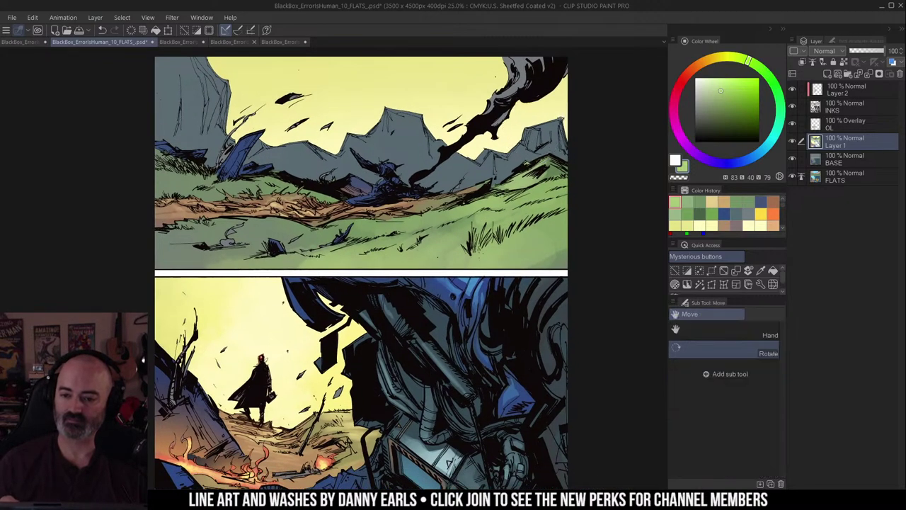
drag(549, 136, 577, 109)
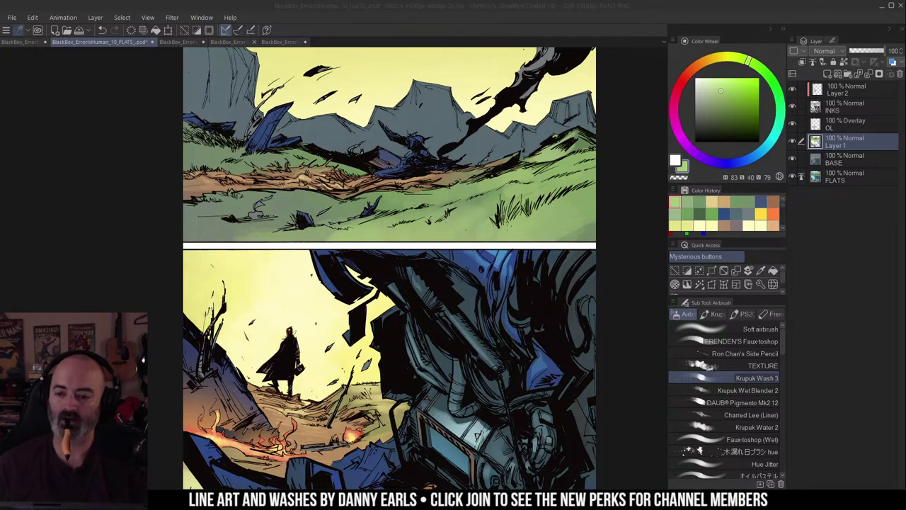
click(552, 172)
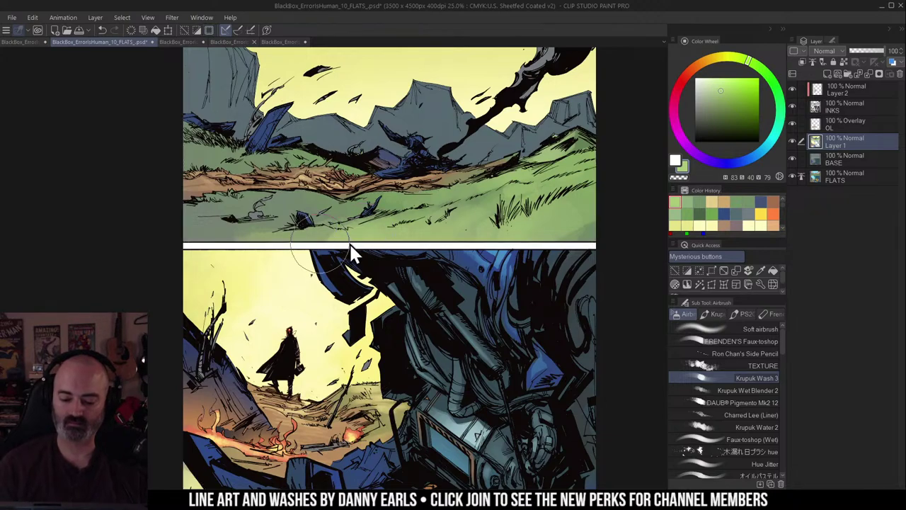
drag(366, 244, 393, 269)
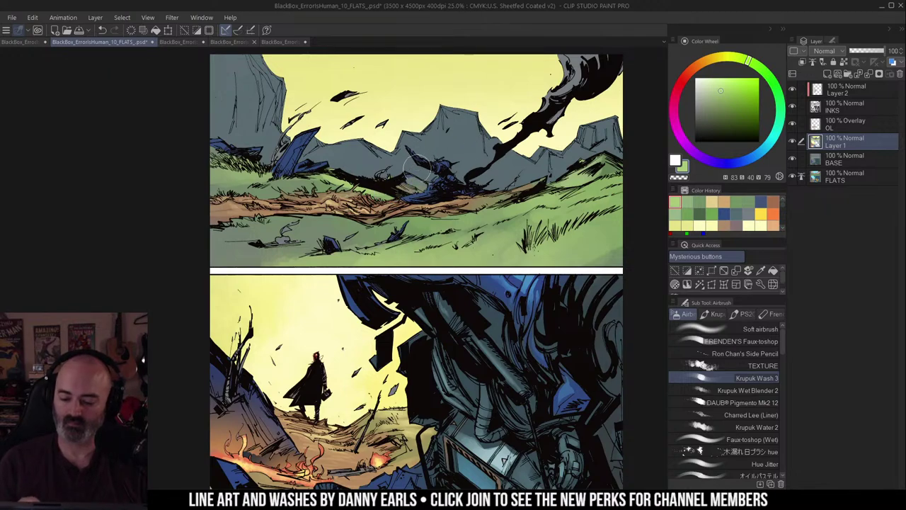
Step: Sample a blue (H217 S61 V50) and paint over the green spill on the crashed wreck's side panel
alt+click(418, 185)
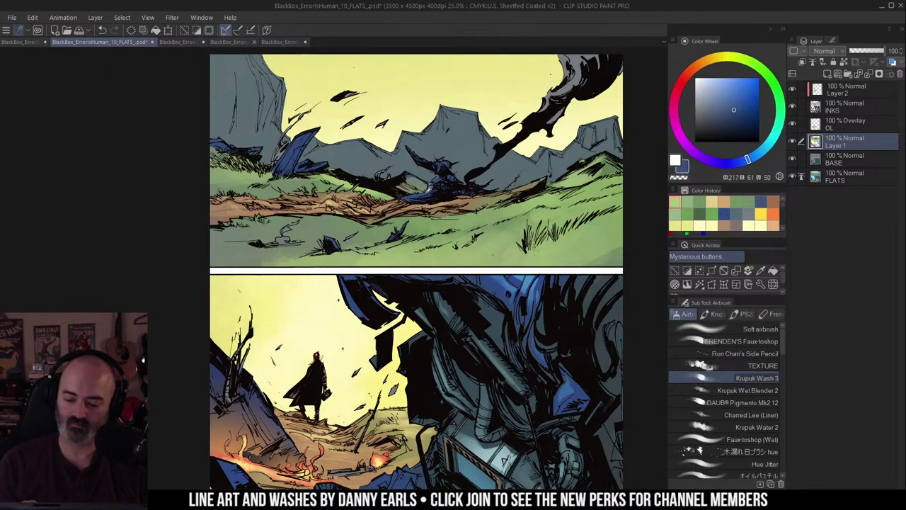
key(m)
mouse_move(429, 178)
mouse_down()
mouse_move(434, 172)
mouse_move(425, 174)
mouse_up()
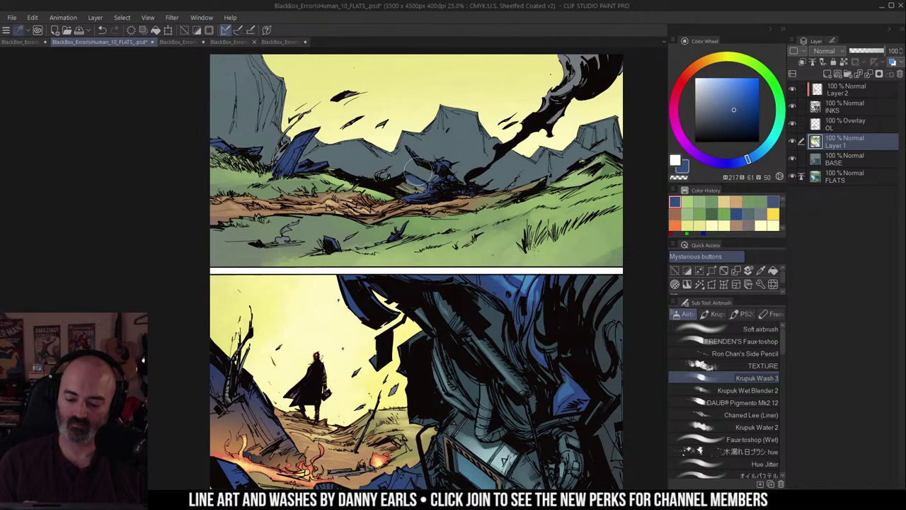
Step: Select the upper panel's blue wreckage, finish recolouring the central wreck's side panel blue, and clear the selection
key(w)
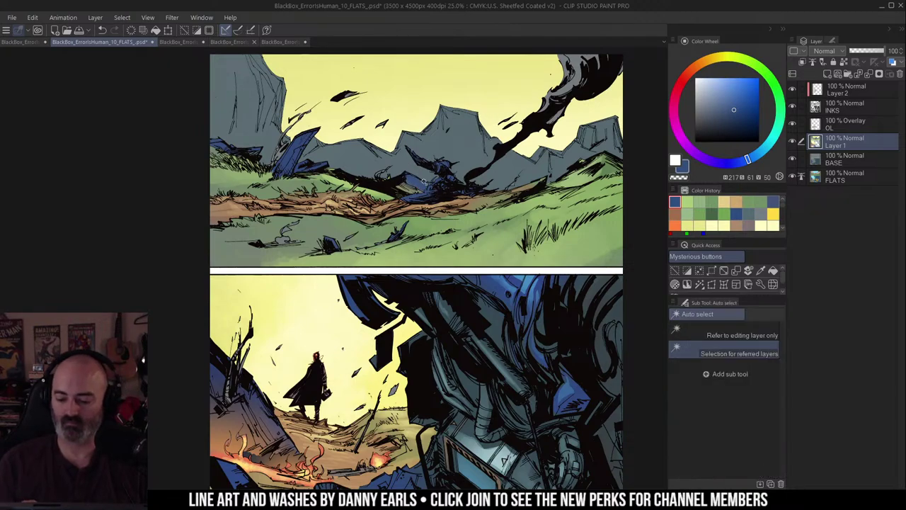
key(m)
drag(397, 190, 416, 172)
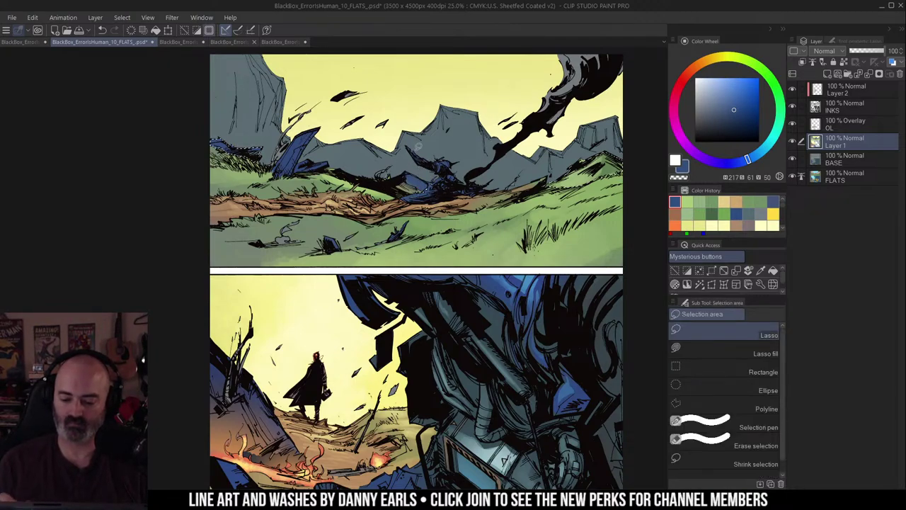
key(q)
key(q)
drag(557, 201, 530, 219)
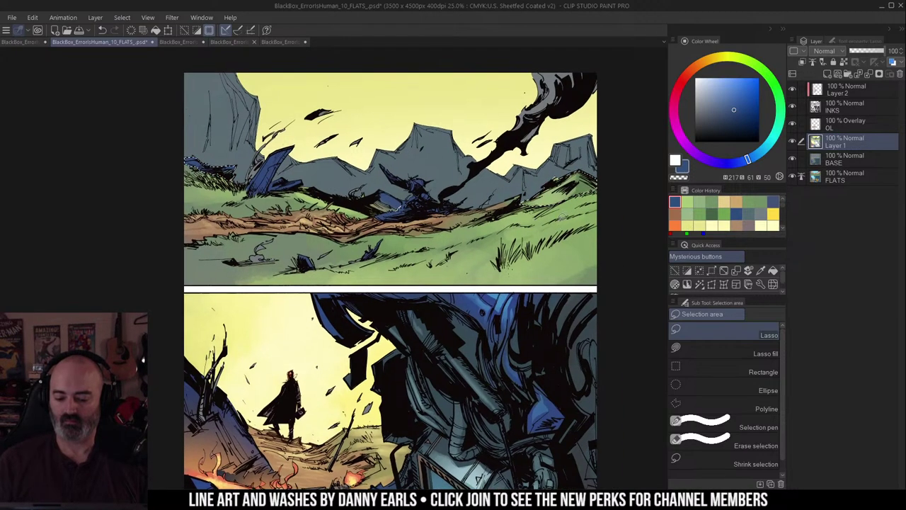
key(ctrl+d)
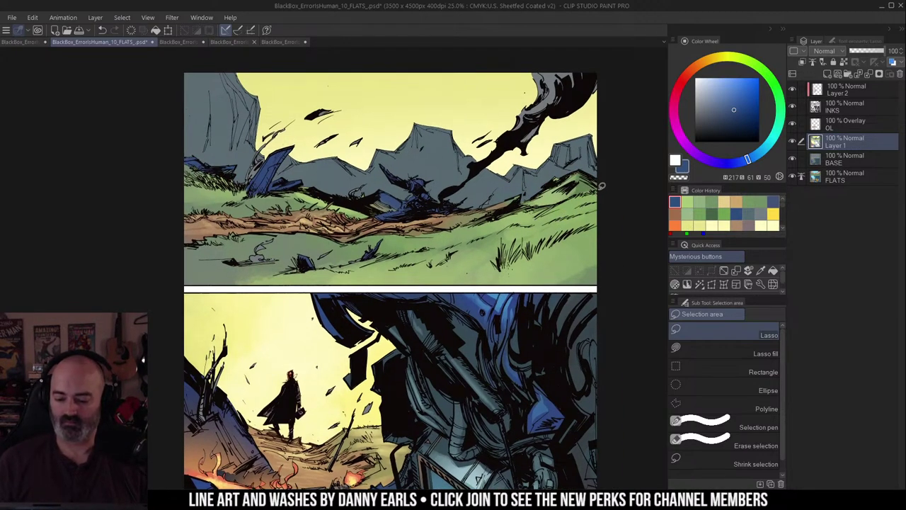
Step: Sample the sky's pale yellow (H58 S39 V91) and wash it over the upper panel's grey-blue hills and cliff with Krupuk Wash 3
key(b)
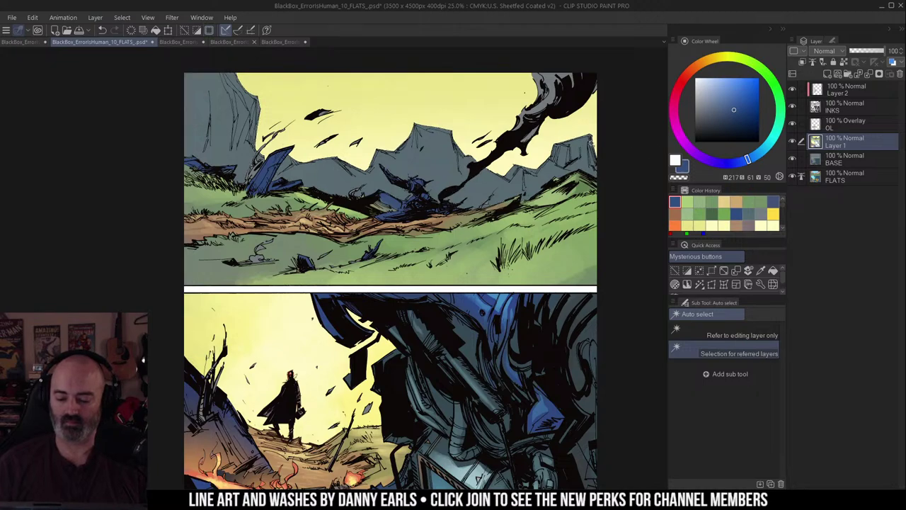
alt+click(476, 94)
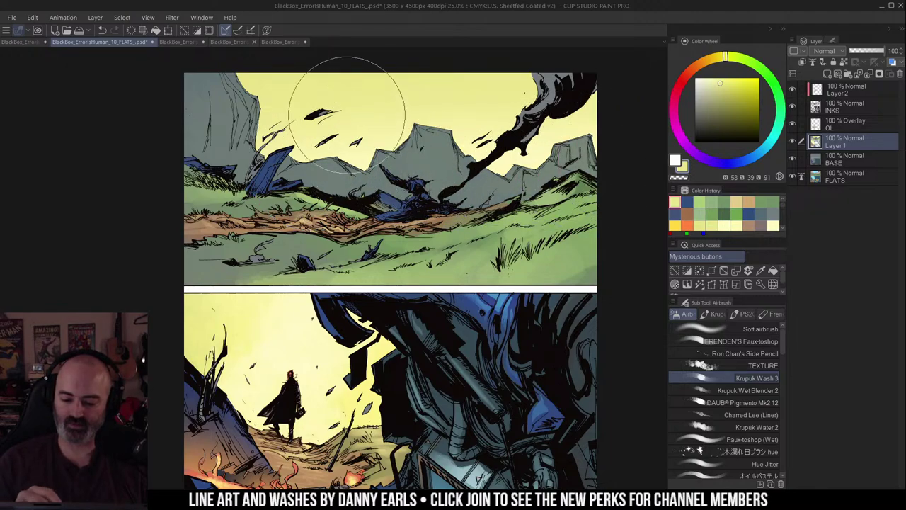
mouse_move(385, 162)
mouse_down()
mouse_move(364, 157)
mouse_move(366, 142)
mouse_move(409, 156)
mouse_move(509, 141)
mouse_move(461, 124)
mouse_move(523, 180)
mouse_move(579, 146)
mouse_up()
mouse_move(472, 188)
mouse_down()
mouse_move(409, 180)
mouse_move(428, 172)
mouse_up()
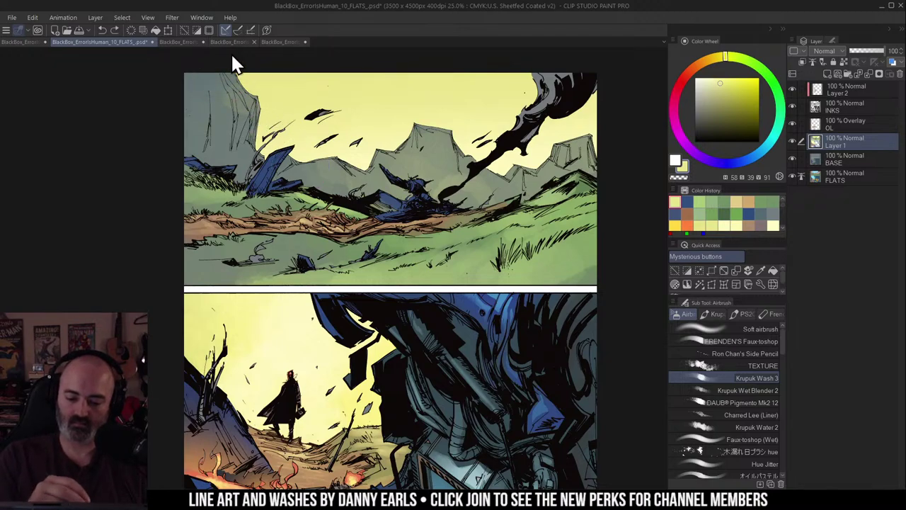
mouse_move(233, 74)
mouse_down()
mouse_move(243, 97)
mouse_move(240, 134)
mouse_up()
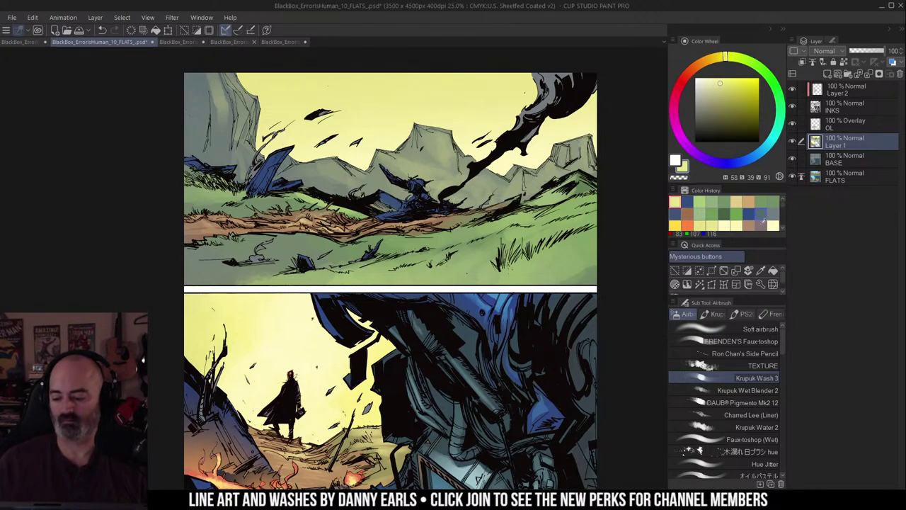
Step: Sample a grey-green (H87 S19 V61), brush it along the base of the upper panel's hills with the TEXTURE brush, and clear the selection
click(771, 364)
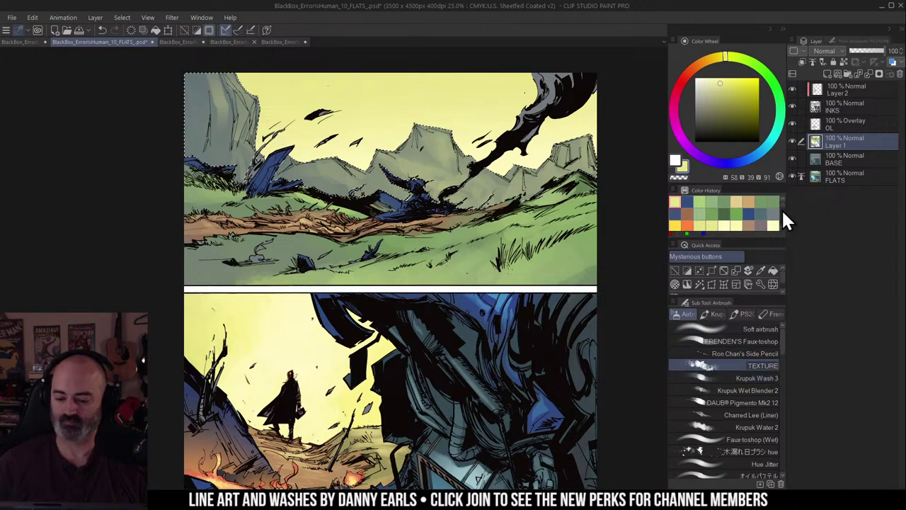
alt+click(466, 206)
drag(464, 210, 533, 201)
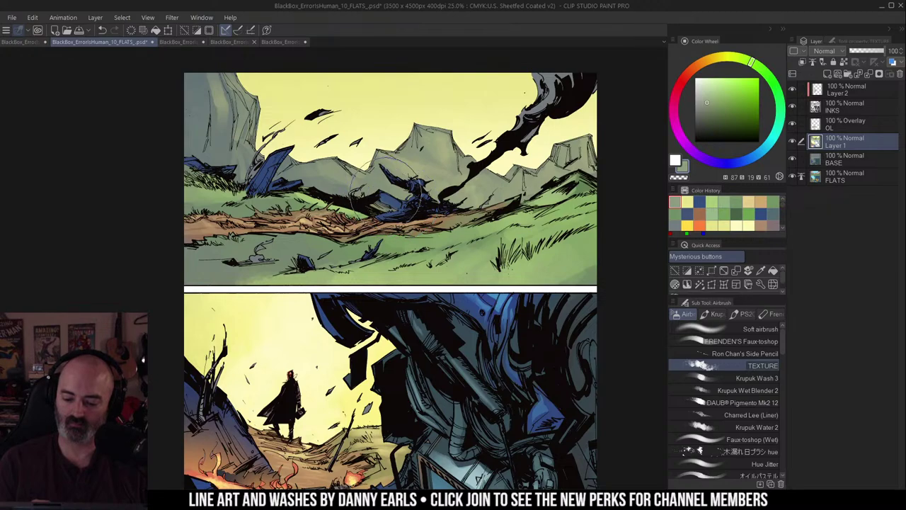
key(ctrl+space)
drag(408, 205, 474, 219)
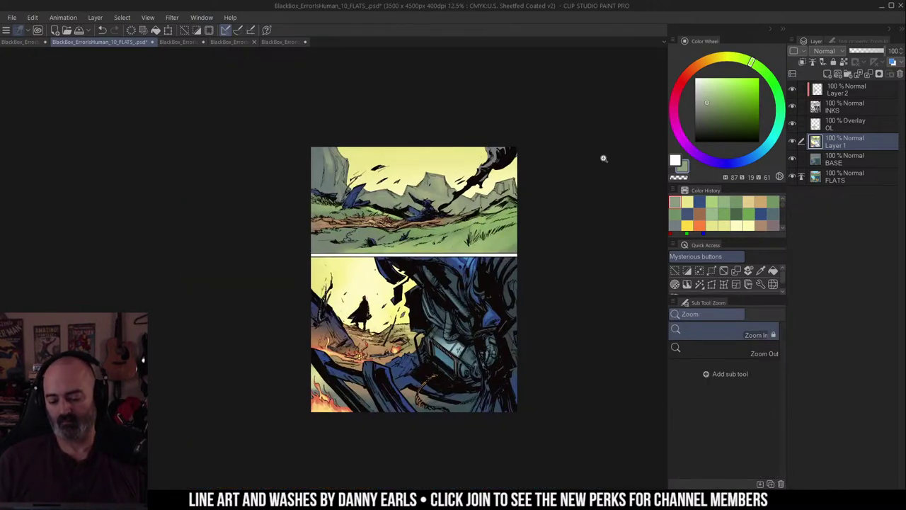
key(m)
key(ctrl+d)
drag(480, 185, 473, 165)
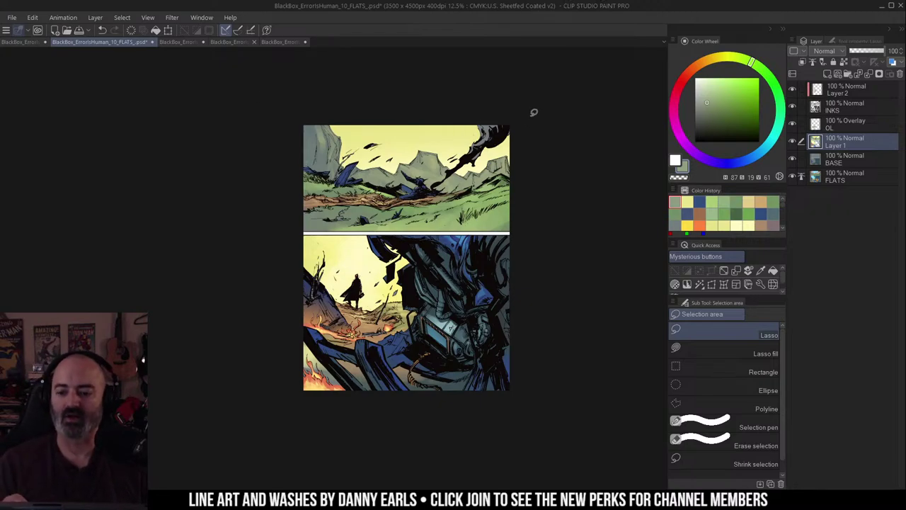
key(/)
click(463, 231)
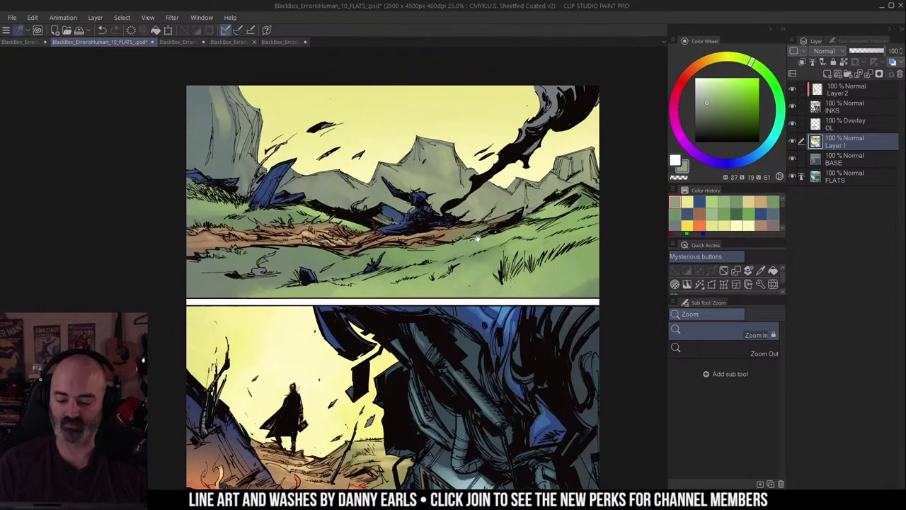
Step: Lasso the small debris shard in the top panel's foreground grass and recolour it with a muted blue-grey based on the wreck's blue
drag(438, 209, 562, 214)
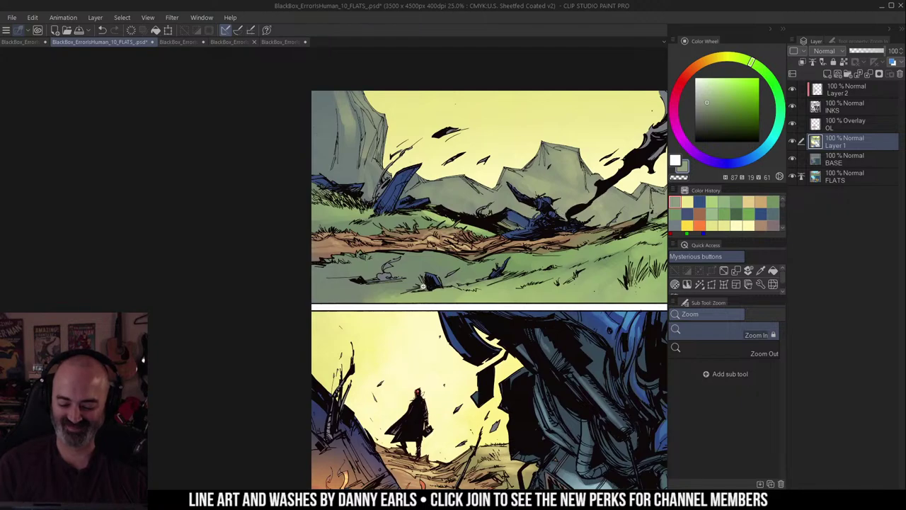
click(424, 286)
drag(423, 286, 357, 280)
key(m)
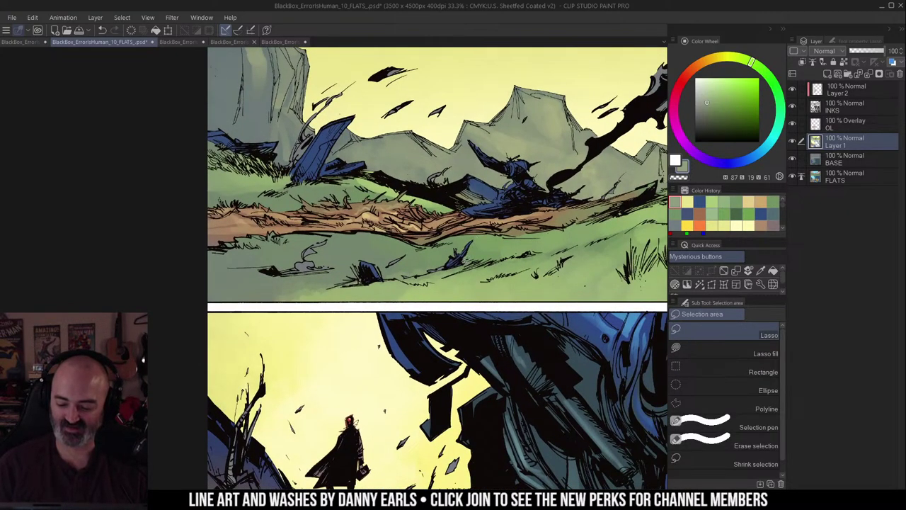
drag(447, 249, 449, 272)
alt+click(488, 200)
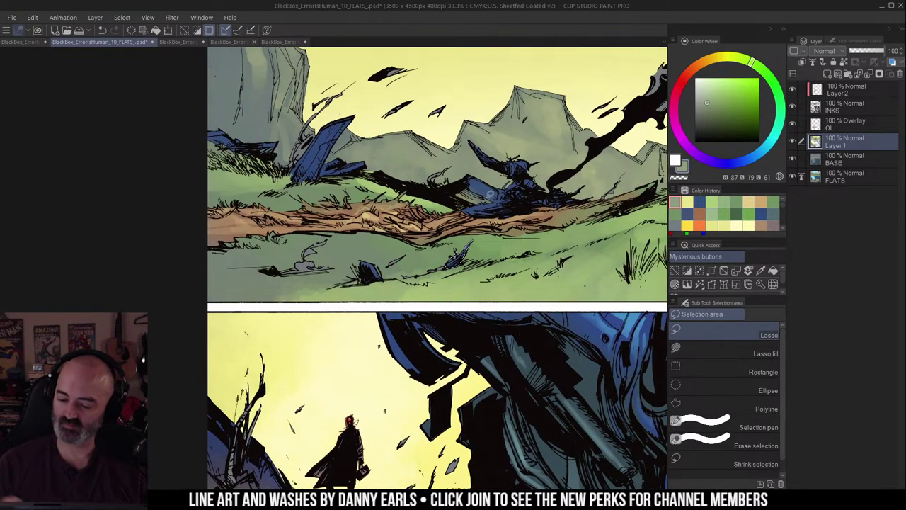
key(alt+Delete)
click(715, 106)
drag(701, 114, 700, 116)
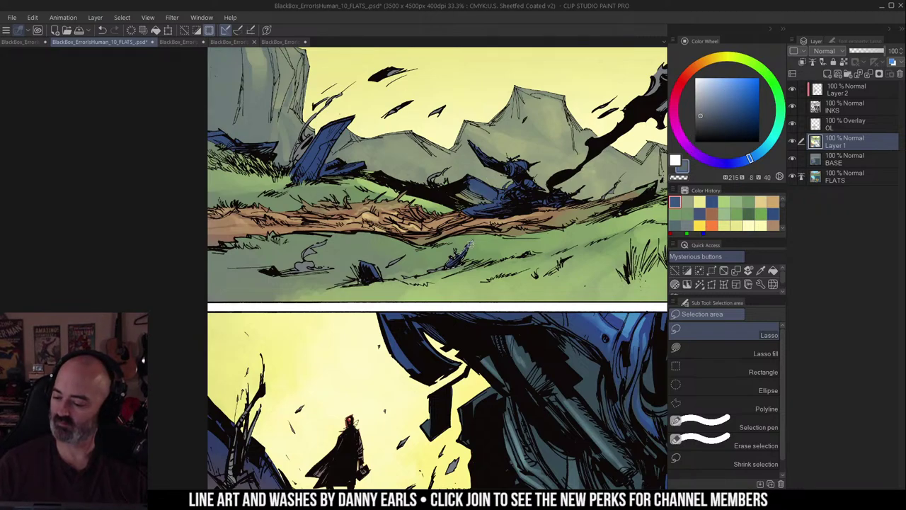
key(g)
click(467, 245)
key(b)
drag(471, 247, 456, 266)
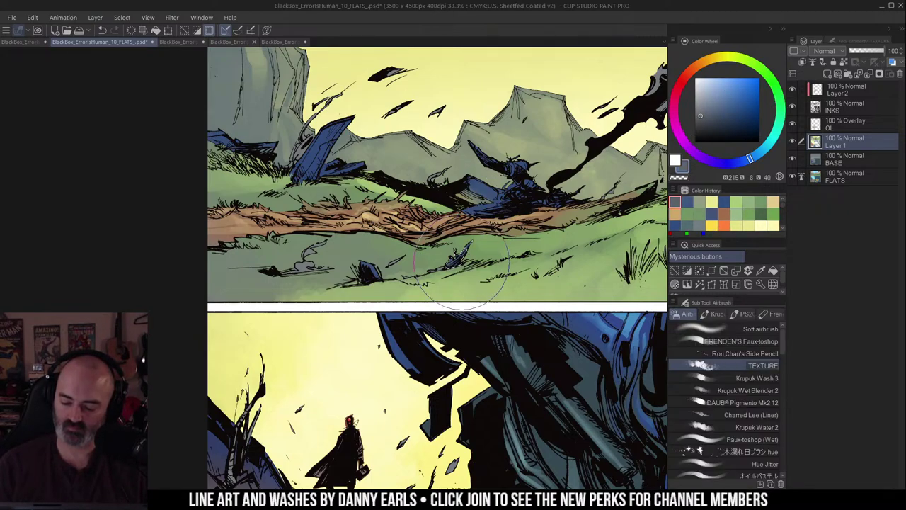
Step: Choose the Krupuk Wash 3 brush and sample the orange-red of the flames in the second panel
mouse_move(522, 235)
mouse_down()
mouse_move(495, 237)
mouse_move(527, 233)
mouse_move(544, 206)
mouse_move(533, 242)
mouse_move(495, 244)
mouse_up()
key(ctrl+space)
click(442, 233)
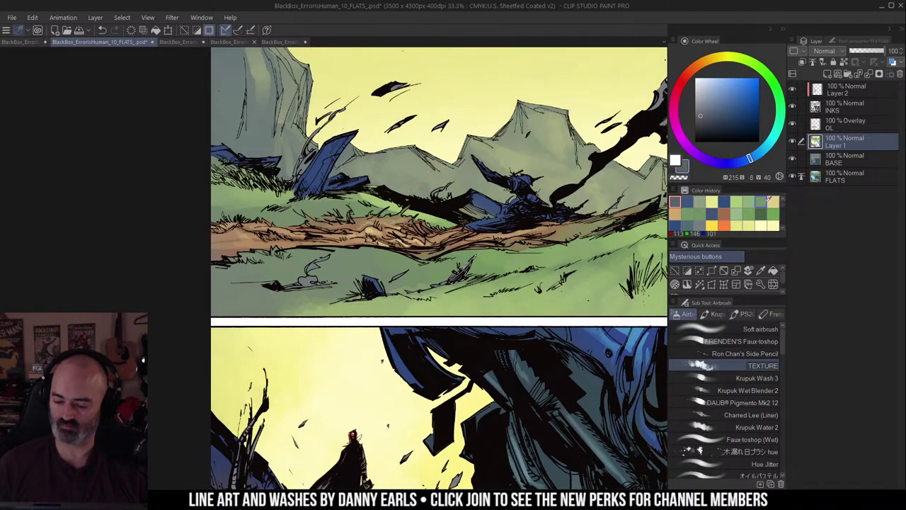
click(769, 376)
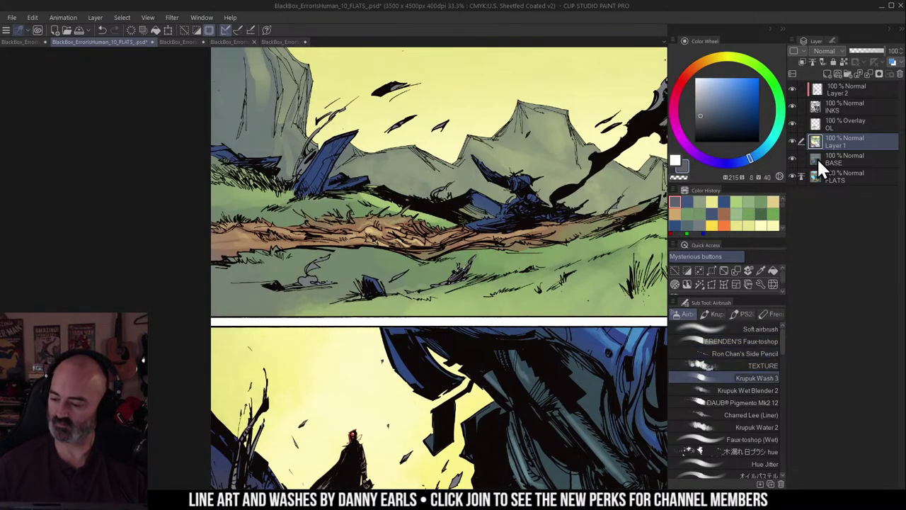
key(ctrl+space)
drag(535, 271, 501, 35)
alt+click(404, 340)
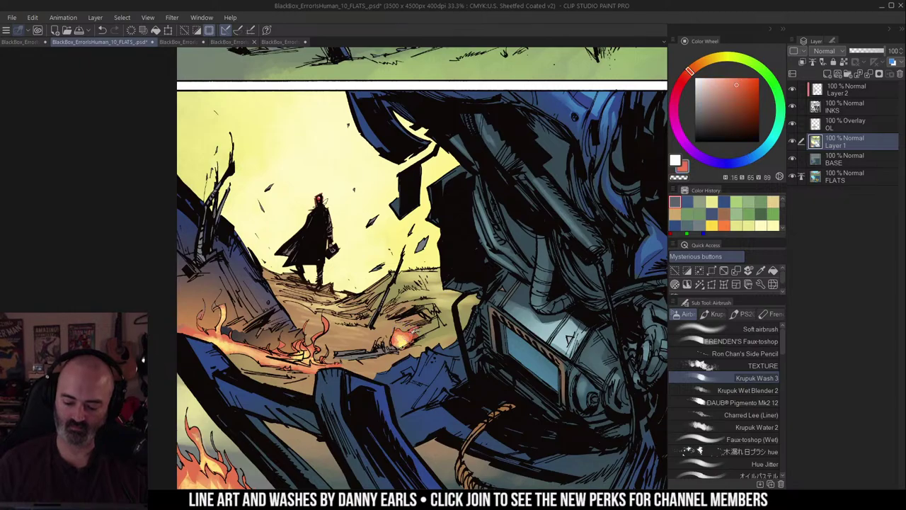
Step: Deselect the shard, auto-select the crashed robot's blue areas and brush an orange-red fire glow onto the wreckage beside it
drag(520, 64, 448, 275)
key(ctrl+space)
click(451, 227)
drag(350, 190, 399, 207)
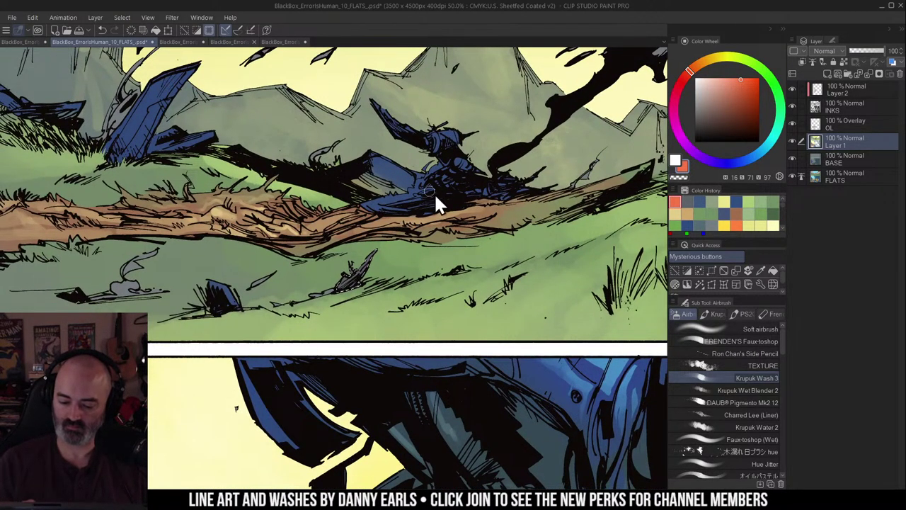
key(ctrl+d)
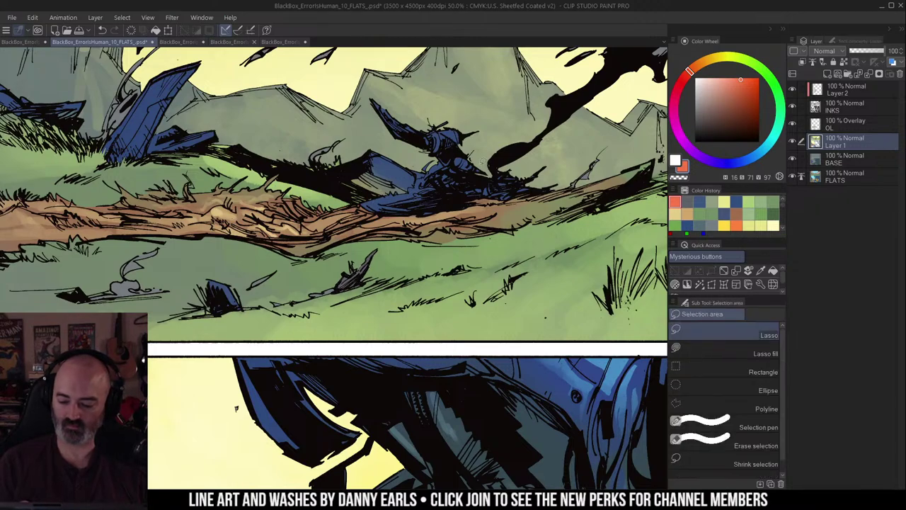
drag(430, 167, 456, 158)
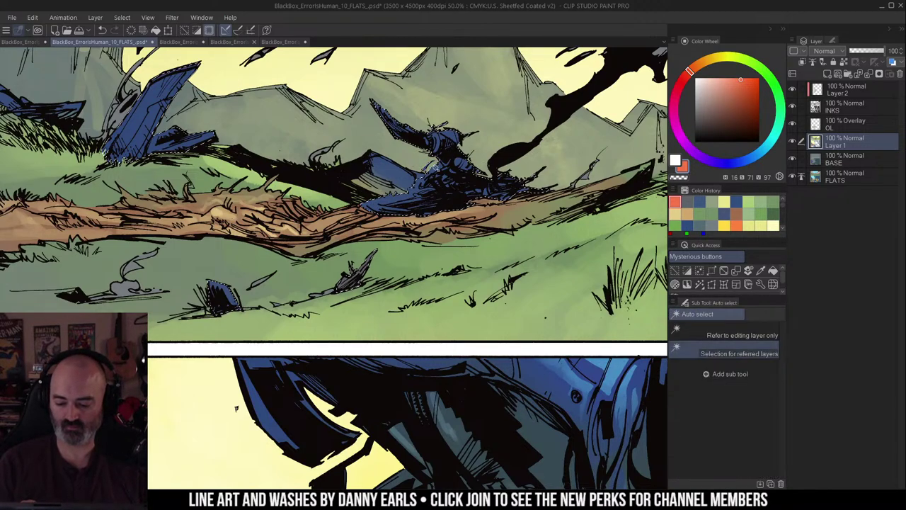
drag(419, 186, 415, 190)
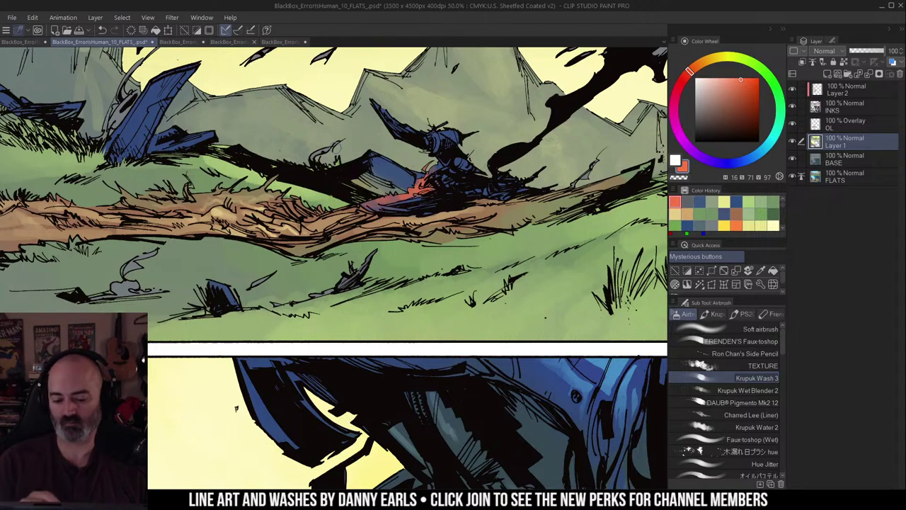
Step: Paint the small flame behind the wreck and the flame shapes in the foreground grass orange-red
drag(313, 160, 324, 152)
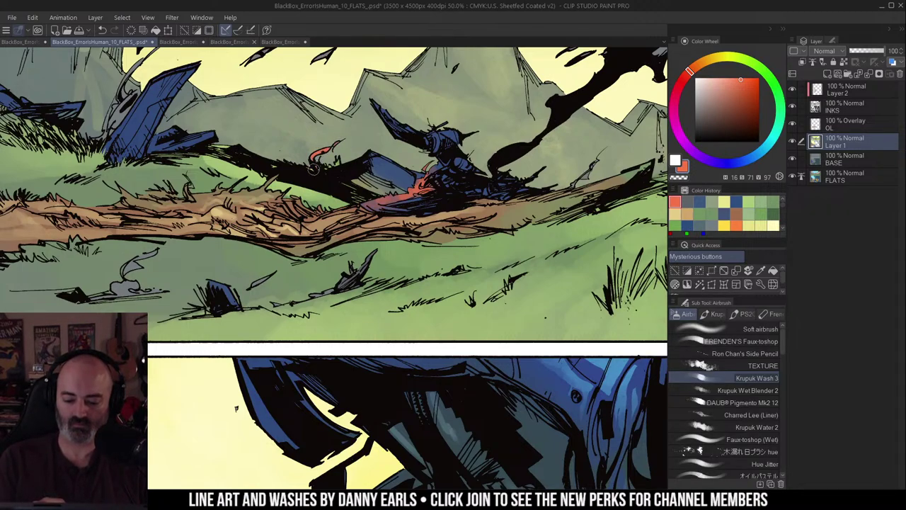
mouse_move(328, 208)
mouse_down()
mouse_move(489, 157)
mouse_move(296, 217)
mouse_up()
drag(516, 214, 492, 218)
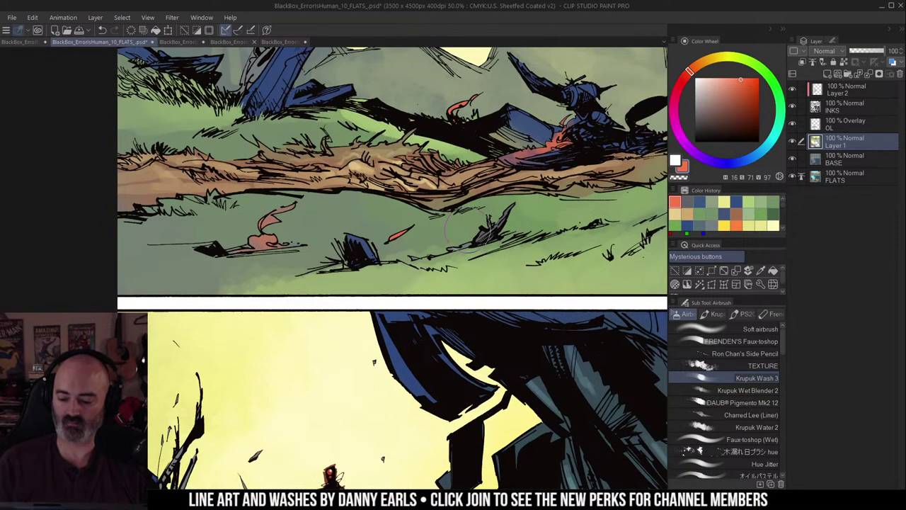
Step: Pick a light yellow-orange (H 36, S 53, V 100) and paint the hot core of the fire beside the crashed robot
drag(525, 191, 436, 250)
drag(741, 79, 706, 59)
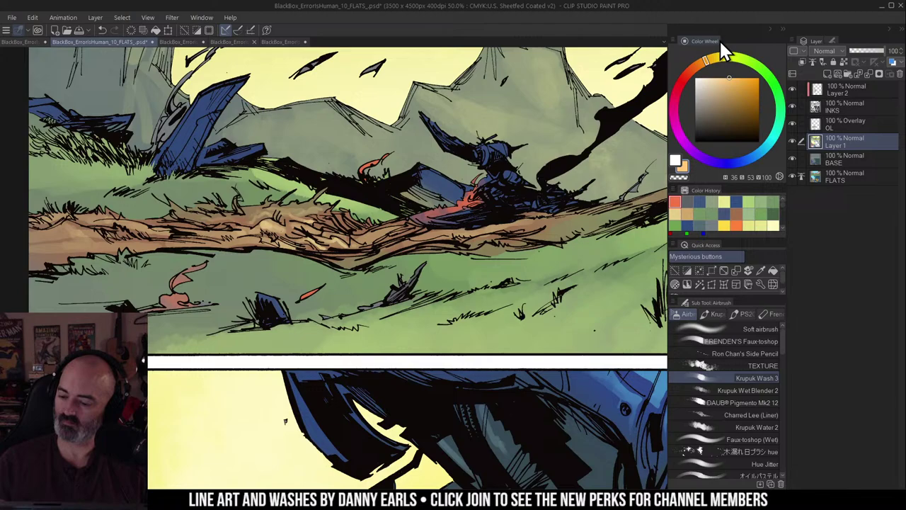
drag(467, 203, 475, 191)
key(ctrl+z)
key(w)
click(472, 197)
key(b)
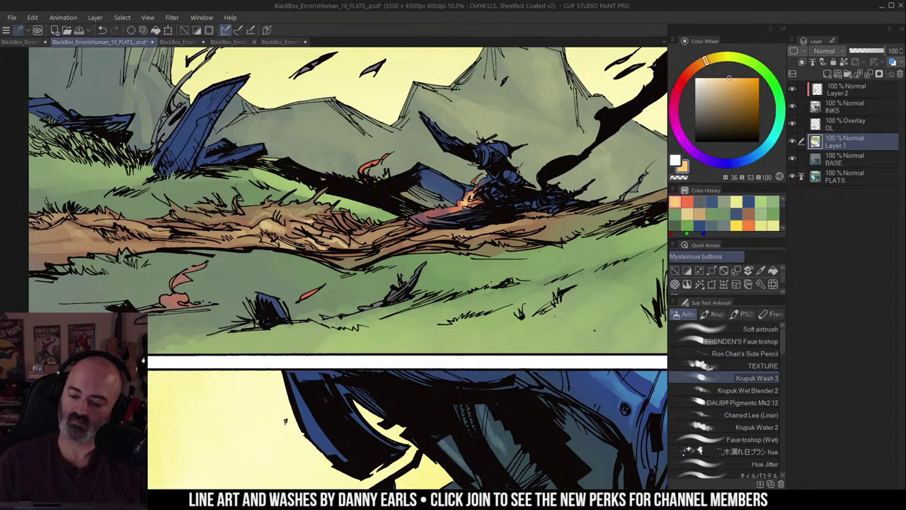
Step: Sample the armour blue from the second panel and brush it onto the crashed robot's head within its auto-selected blue areas
drag(511, 210, 476, 93)
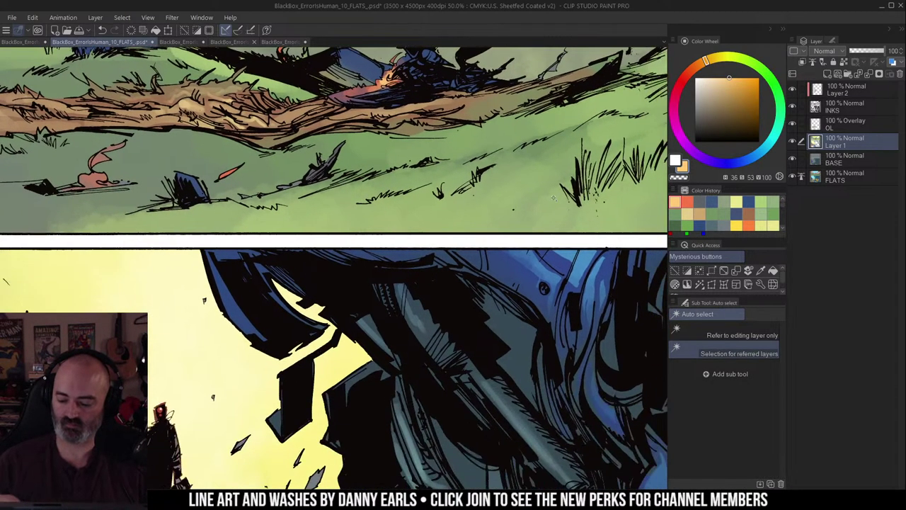
alt+click(552, 265)
drag(552, 266, 573, 400)
drag(441, 146, 451, 167)
key(ctrl+z)
key(w)
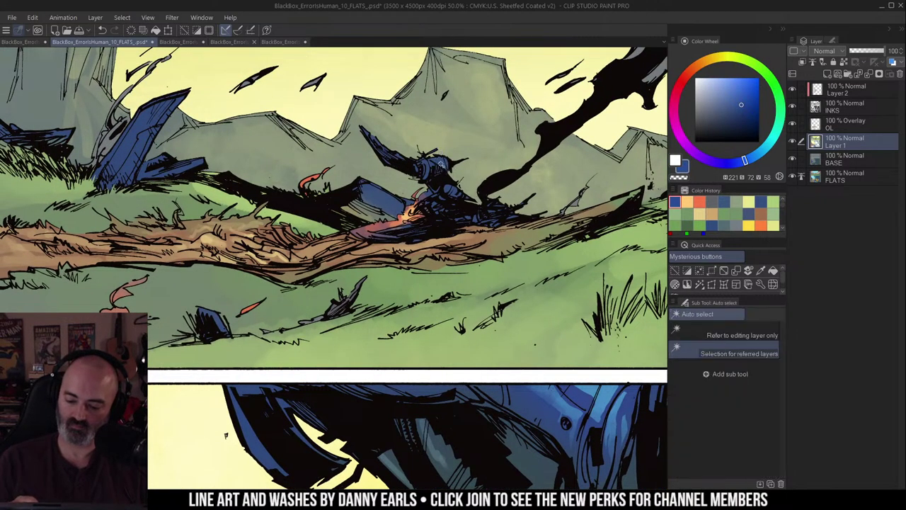
key(b)
key(w)
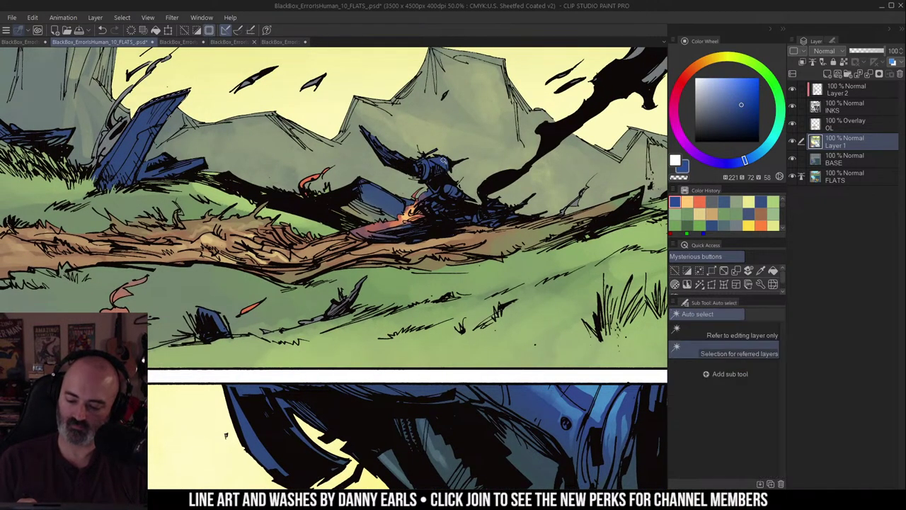
key(b)
key(w)
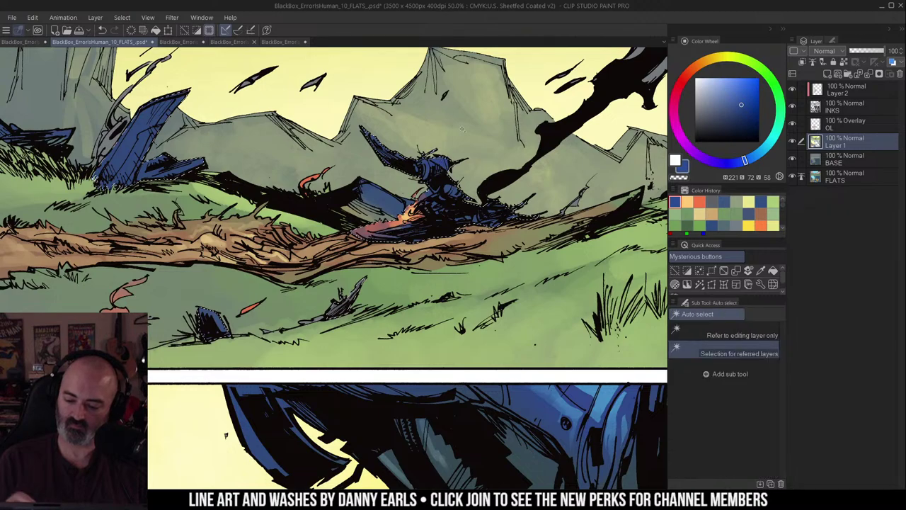
key(b)
Step: Sample lighter blues from the second panel's armour and brush them over the crashed robot's head, body and adjoining wreck plate
alt+click(613, 409)
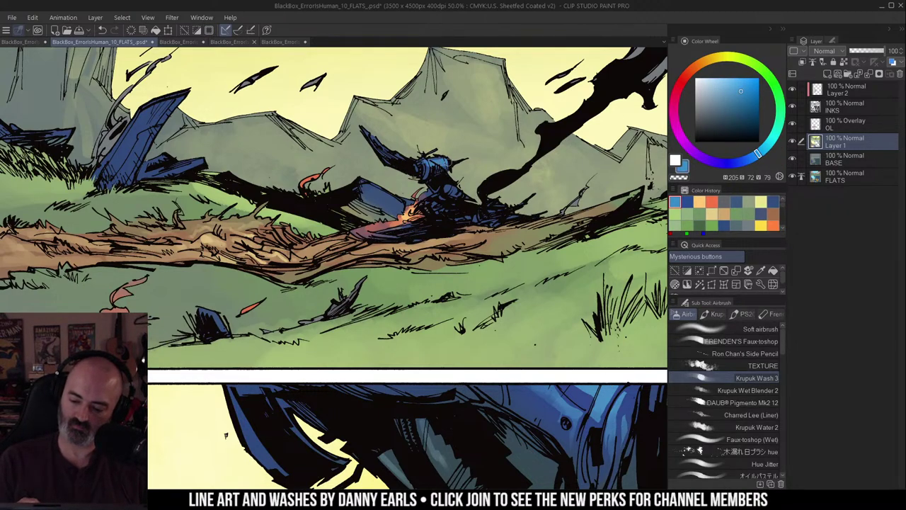
drag(456, 186, 461, 193)
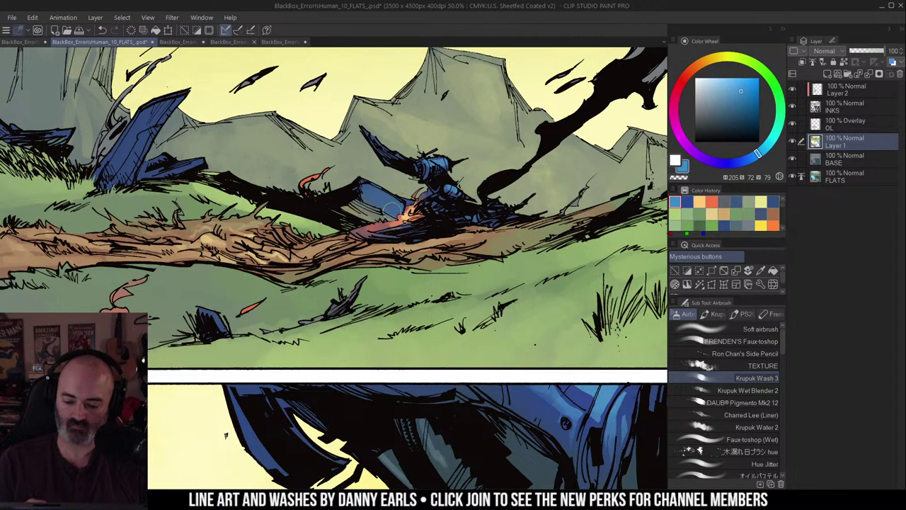
alt+click(608, 388)
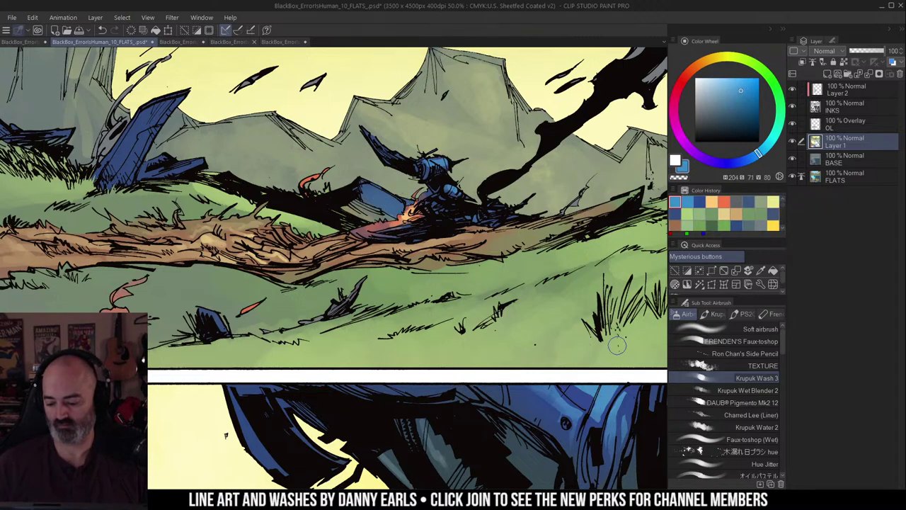
Step: Add pale blue highlights (H 204, S 22, V 100) to the robot's head and wreck plate with Ron Chan's Side Pencil, then deselect
click(770, 353)
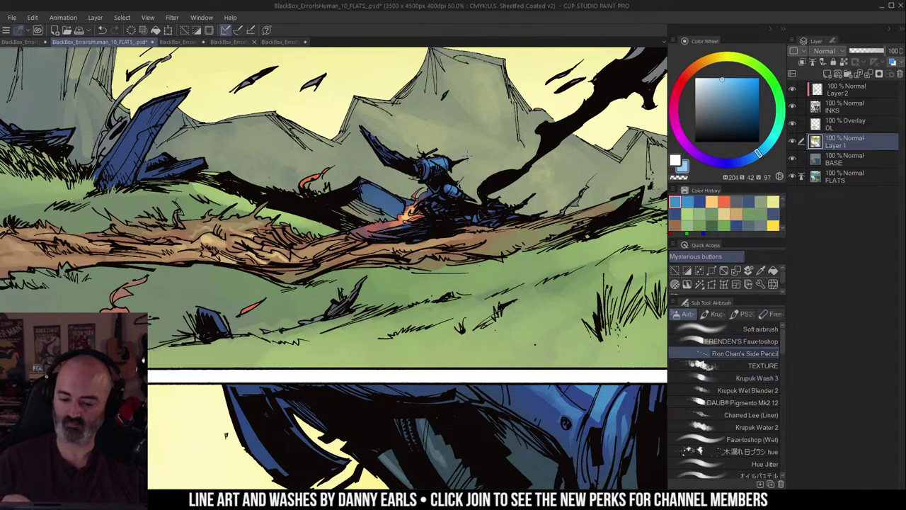
click(709, 78)
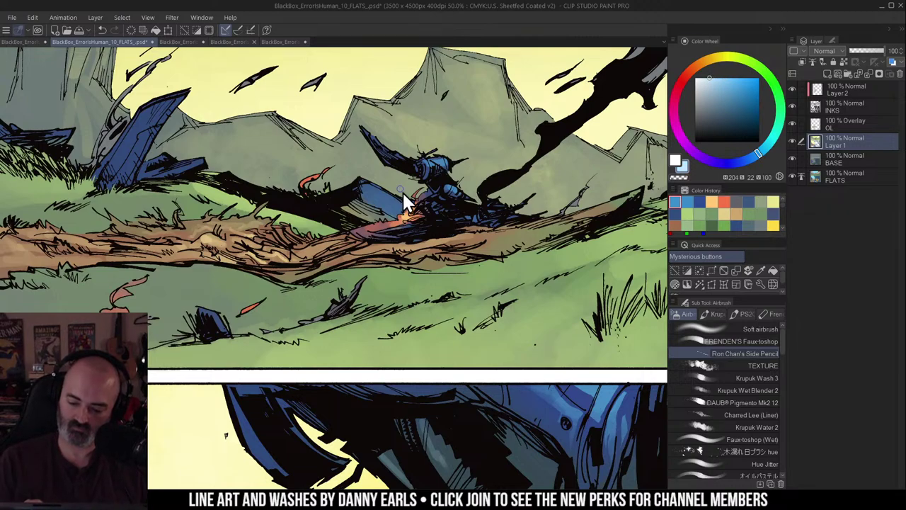
mouse_move(369, 185)
mouse_down()
mouse_move(391, 196)
mouse_move(364, 186)
mouse_up()
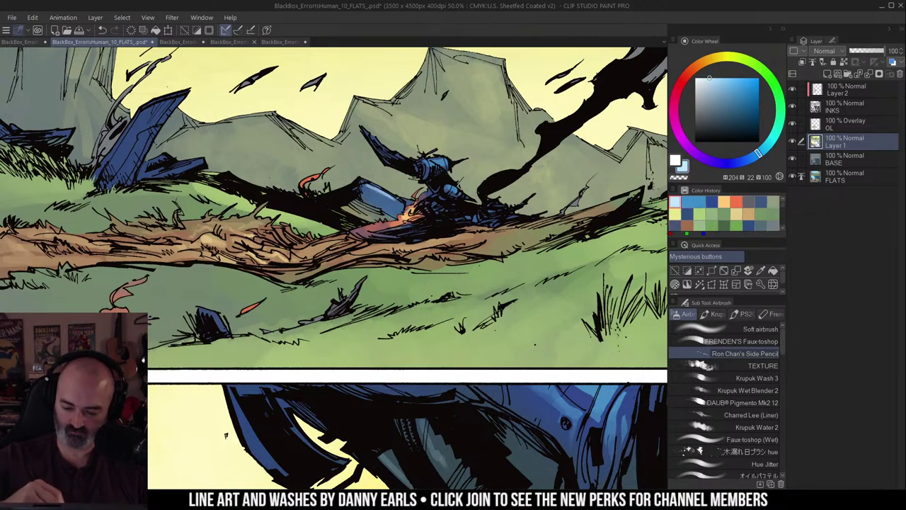
key(ctrl+z)
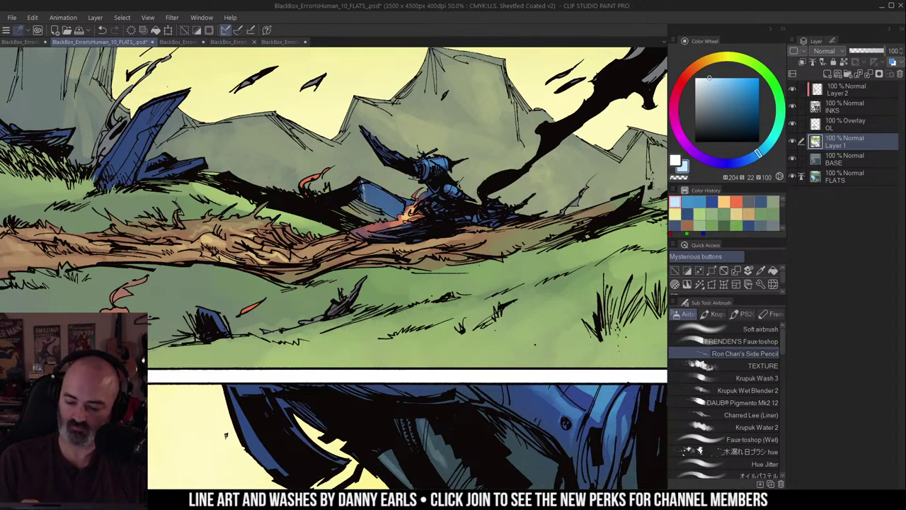
key(ctrl+d)
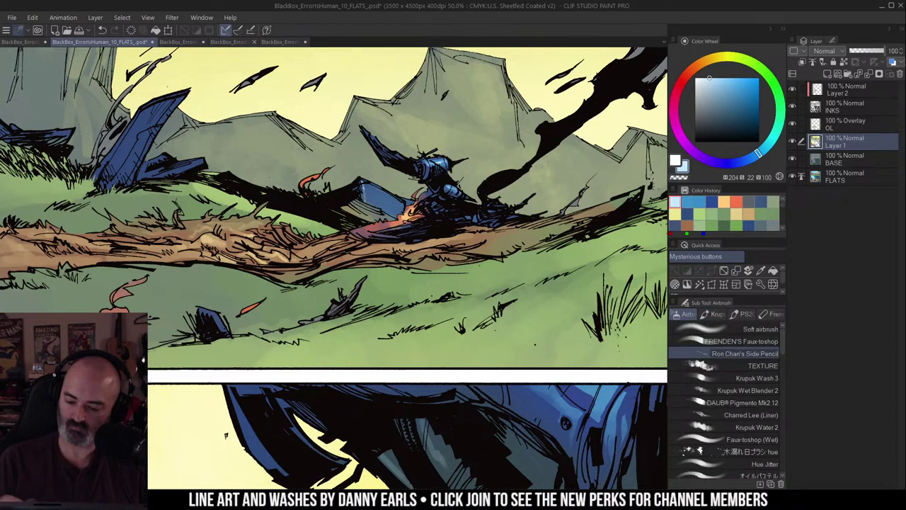
click(720, 57)
click(740, 78)
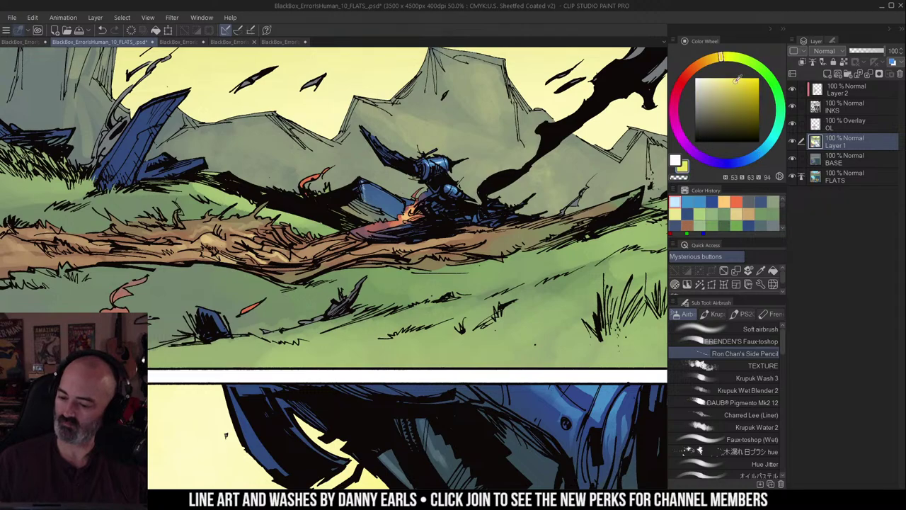
key(m)
drag(431, 170, 433, 163)
alt+click(433, 160)
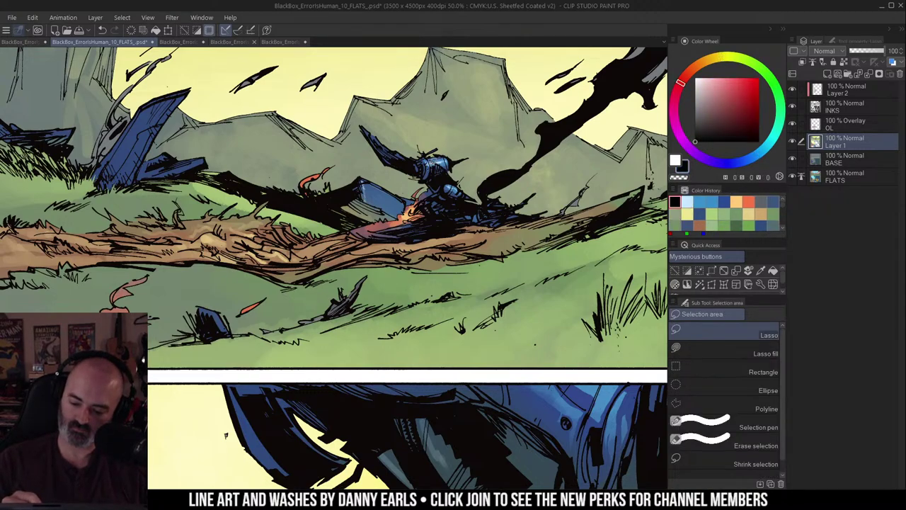
key(ctrl+d)
key(b)
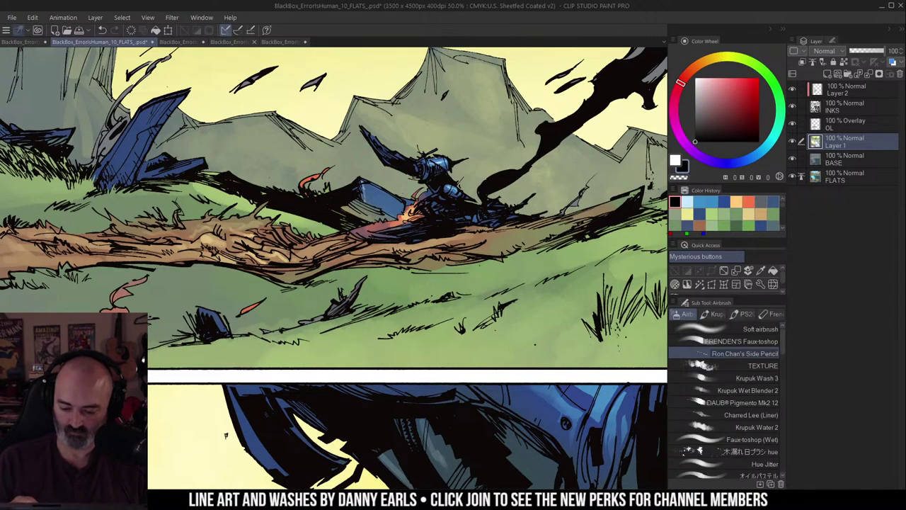
Step: Pick a bright yellow (H 54, S 67, V 100) and paint a stripe across the crashed robot's head
click(687, 213)
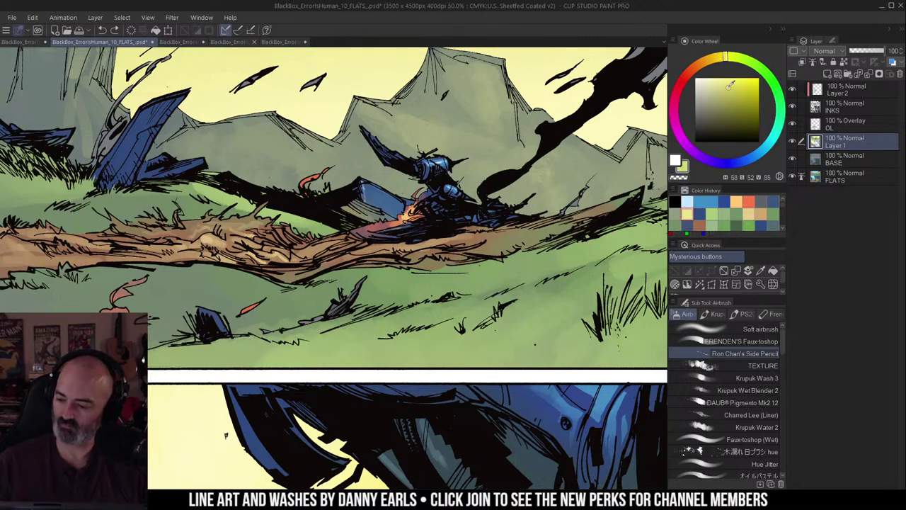
drag(729, 86, 738, 76)
click(722, 56)
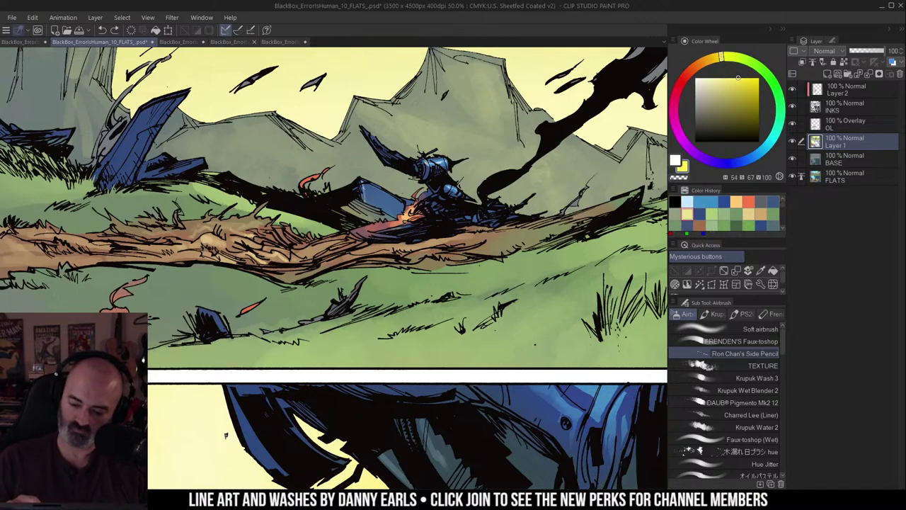
drag(426, 163, 427, 171)
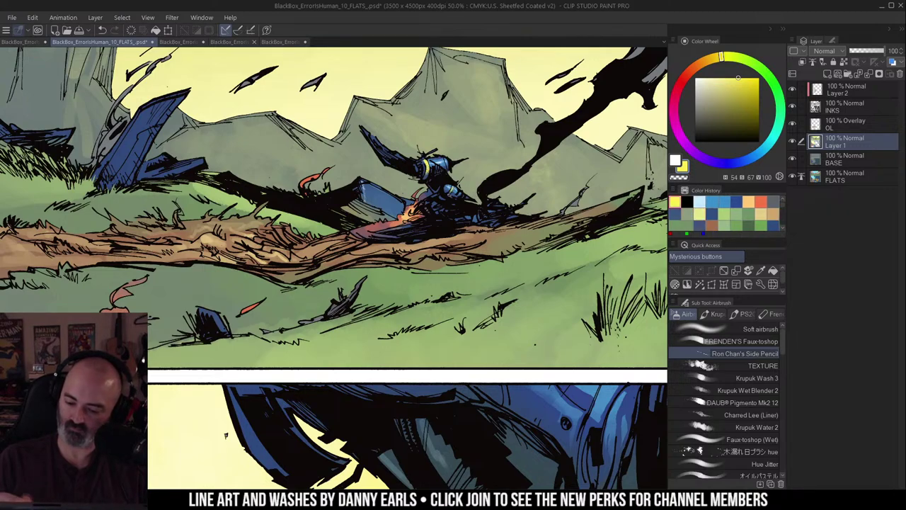
alt+click(519, 189)
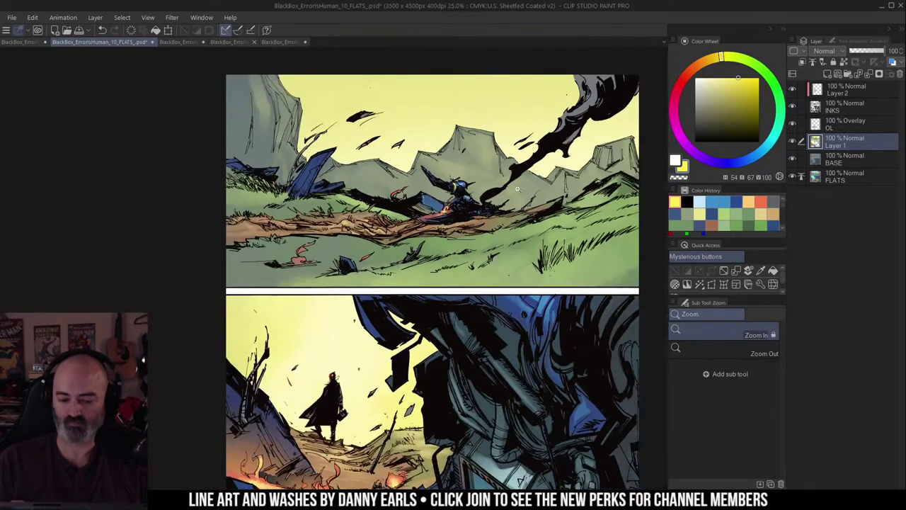
Step: Sample mid blue (H 206, S 72, V 77) and brush it along the upright wreck plate's edge within its auto-selection using Ron Chan's Side Pencil
scroll(572, 150, up, 1)
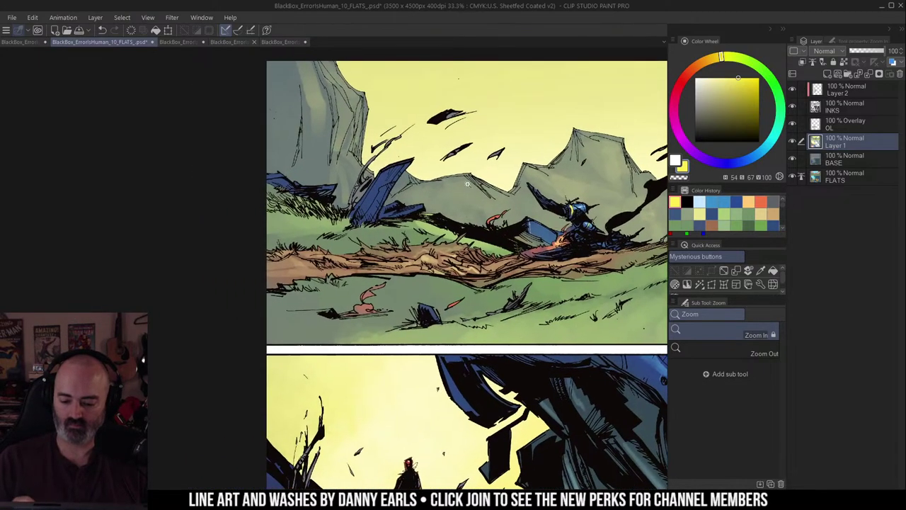
scroll(623, 187, up, 2)
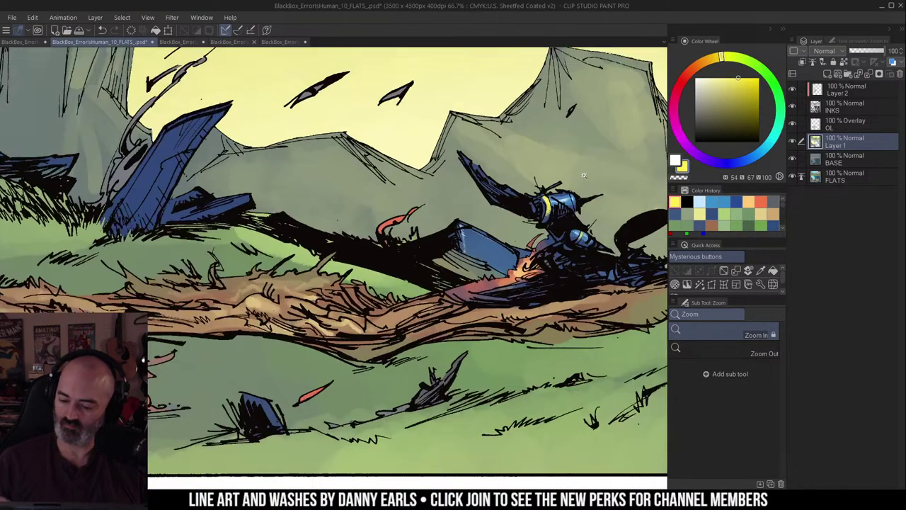
alt+click(482, 175)
drag(481, 175, 678, 175)
key(w)
click(391, 138)
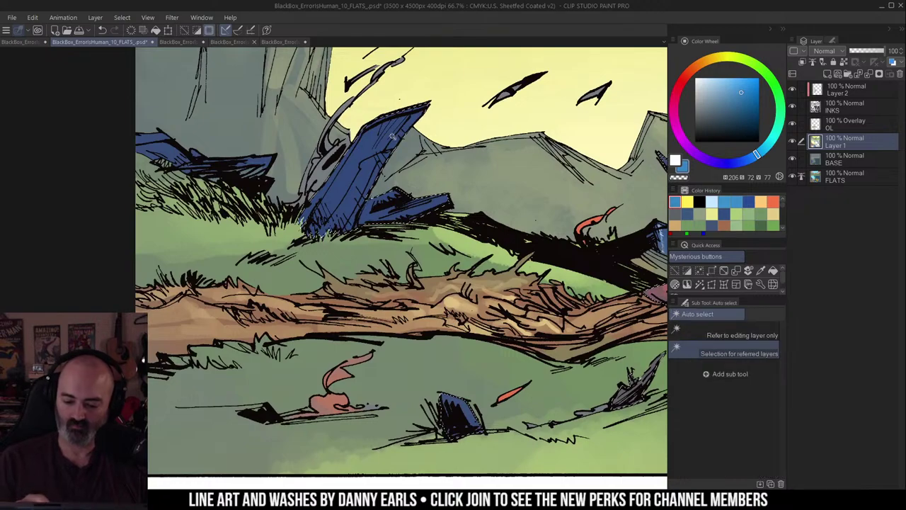
drag(484, 150, 487, 185)
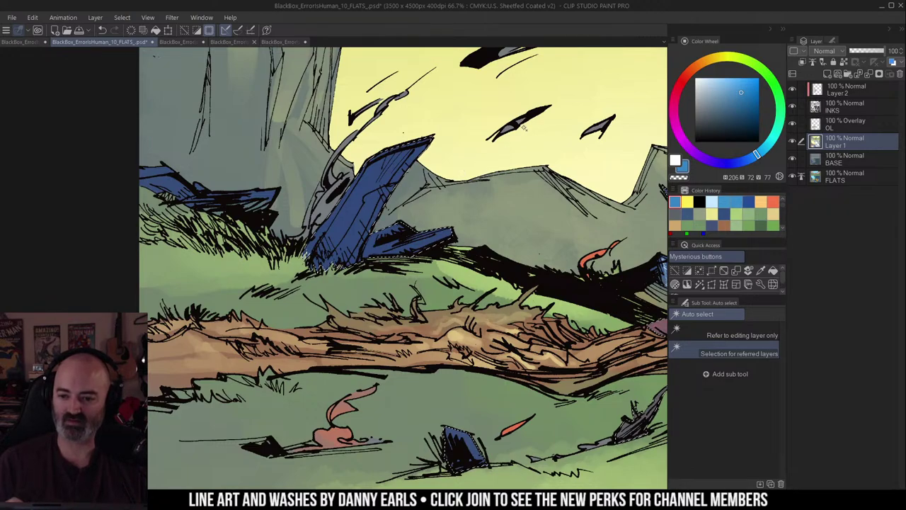
key(ctrl+d)
key(b)
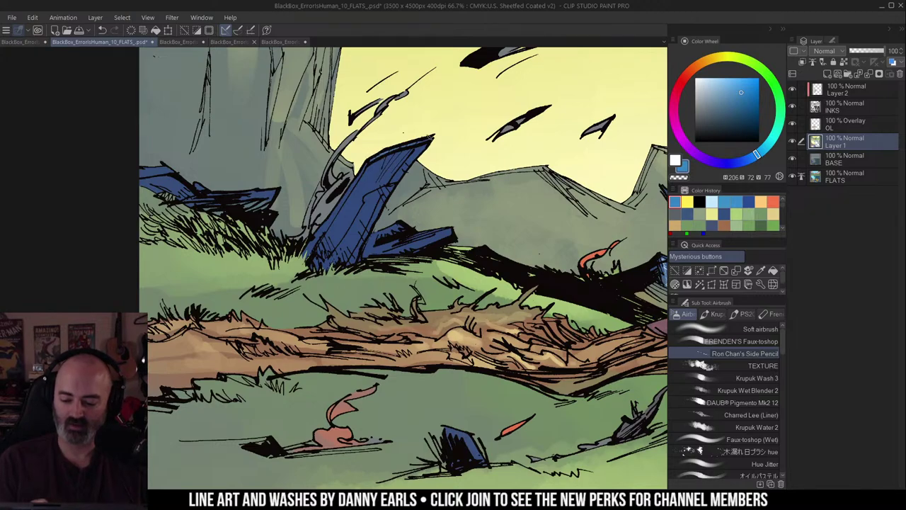
drag(370, 164, 349, 193)
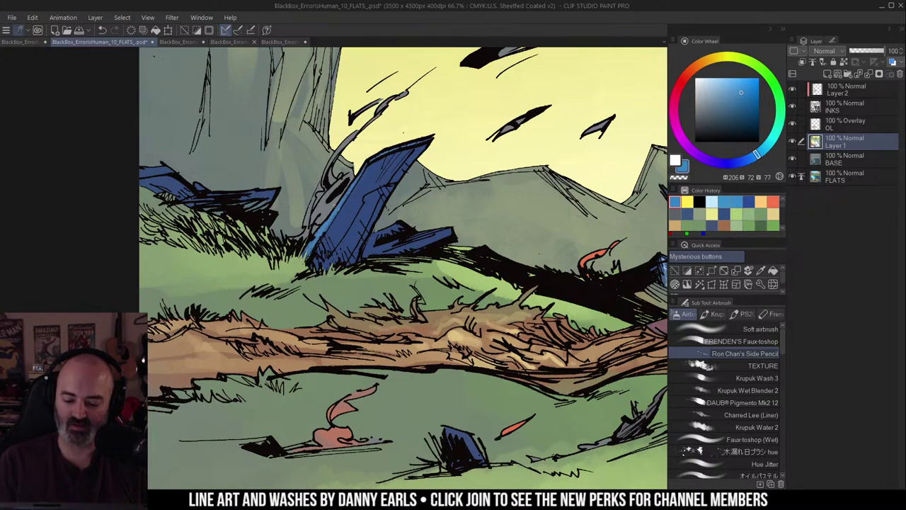
Step: Auto-select the plume behind the upright wreck plate and paint it flame orange (H 16, S 66, V 90) with Krupuk Wash 3
key(w)
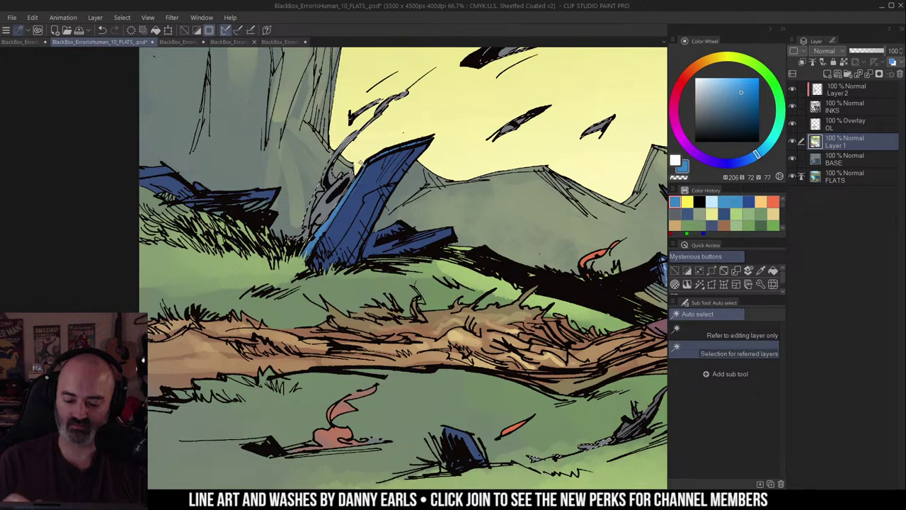
key(ctrl+minus)
drag(555, 221, 494, 192)
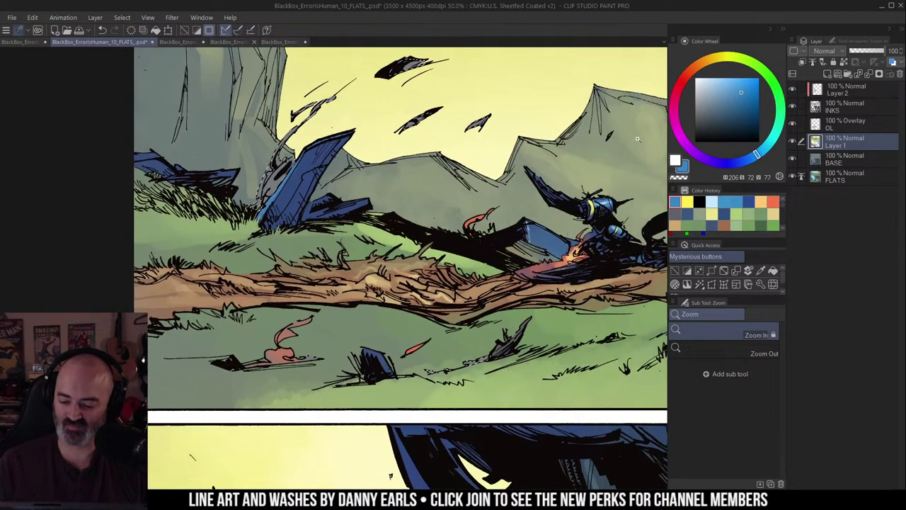
key(ctrl+h)
key(b)
scroll(467, 217, up, 1)
alt+click(471, 224)
drag(407, 169, 535, 207)
click(756, 378)
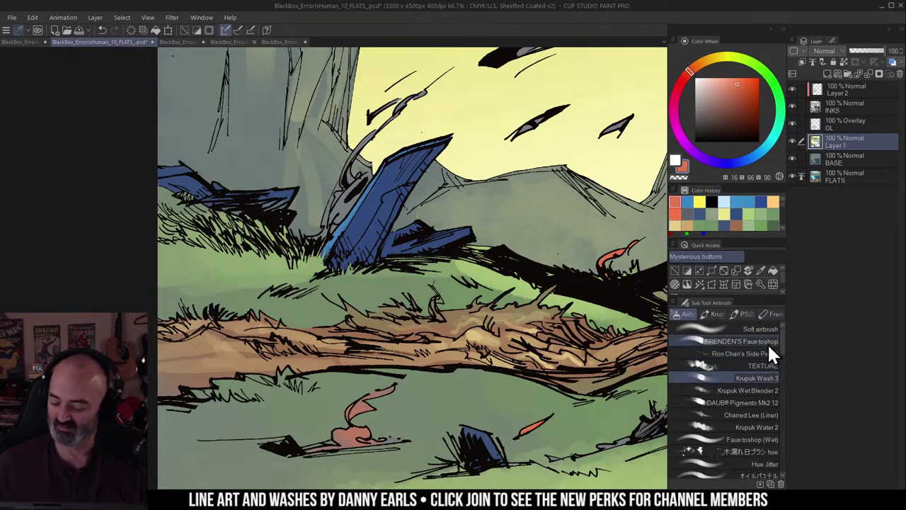
drag(405, 113, 323, 237)
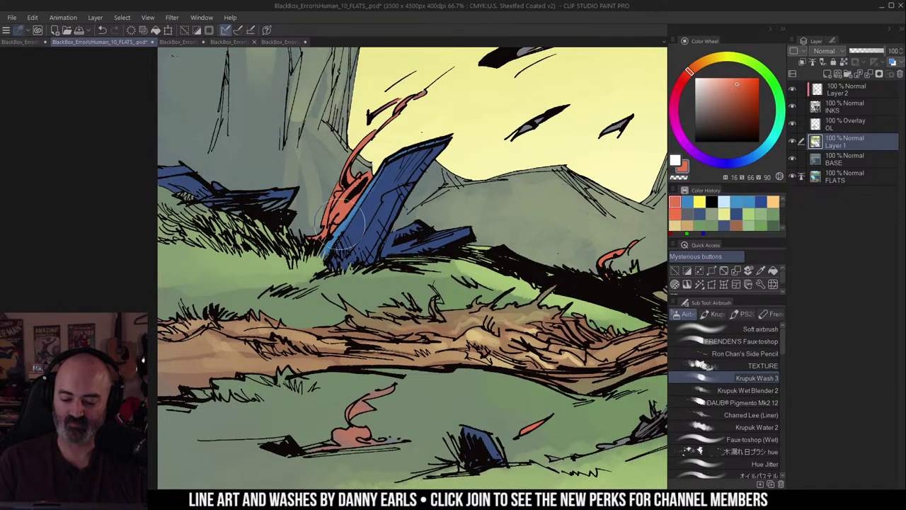
Step: Paint a bright yellow core (H 54, S 67, V 100) into the flame behind the upright wreck plate
key(ctrl+minus)
drag(474, 242, 408, 237)
click(687, 202)
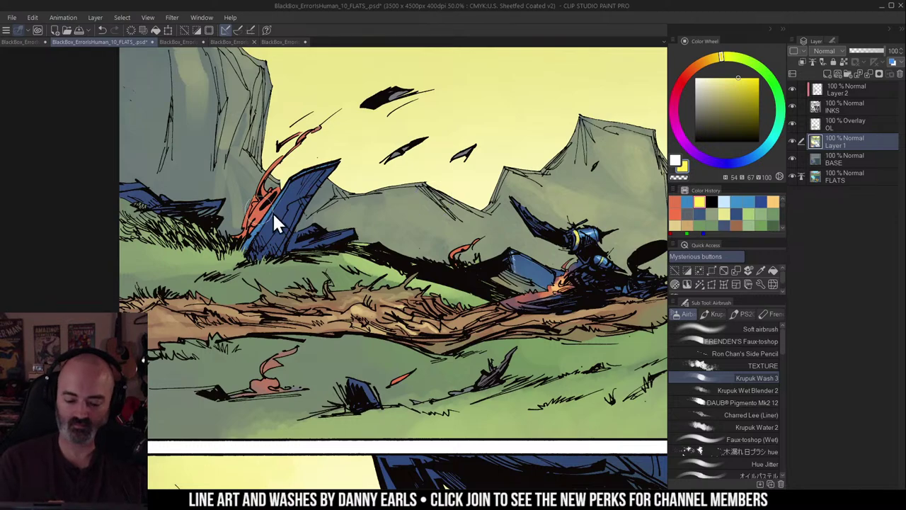
drag(272, 200, 256, 225)
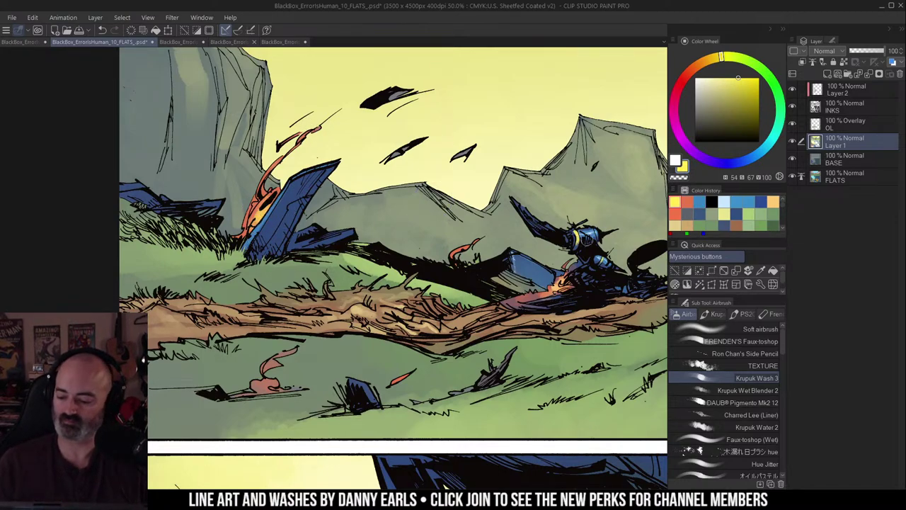
Step: Brush mid blue (H 206, S 72, V 77) over the top edges of the auto-selected debris at the panel's left edge, then deselect
key(m)
click(712, 201)
click(699, 202)
drag(475, 177, 487, 157)
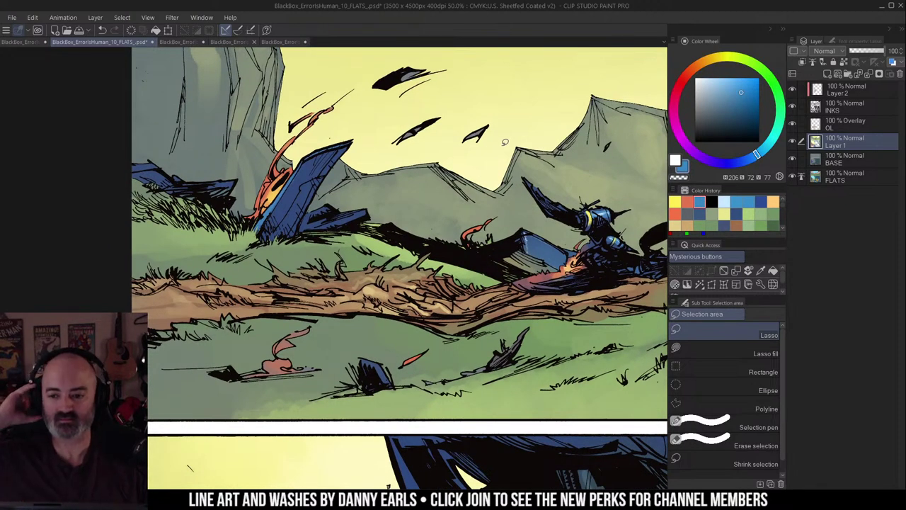
drag(437, 145, 481, 162)
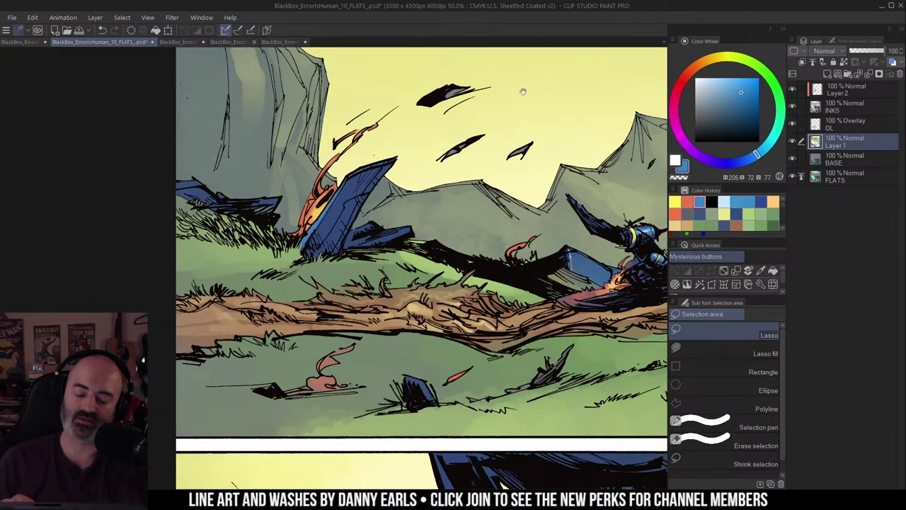
drag(401, 171, 445, 197)
key(w)
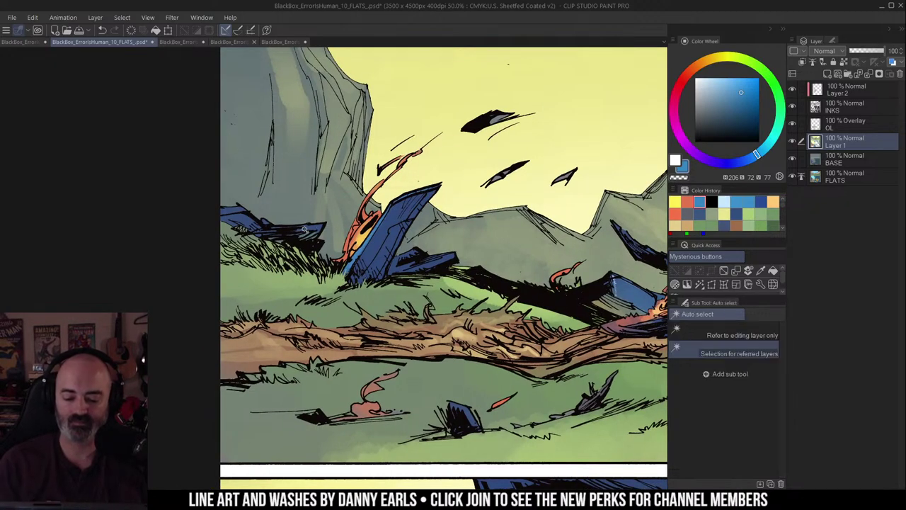
click(311, 225)
key(ctrl+h)
key(b)
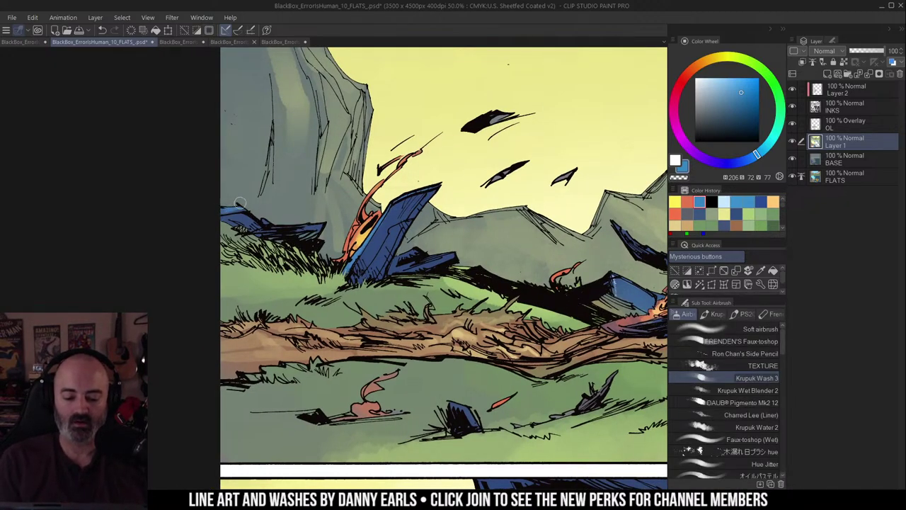
drag(240, 202, 255, 202)
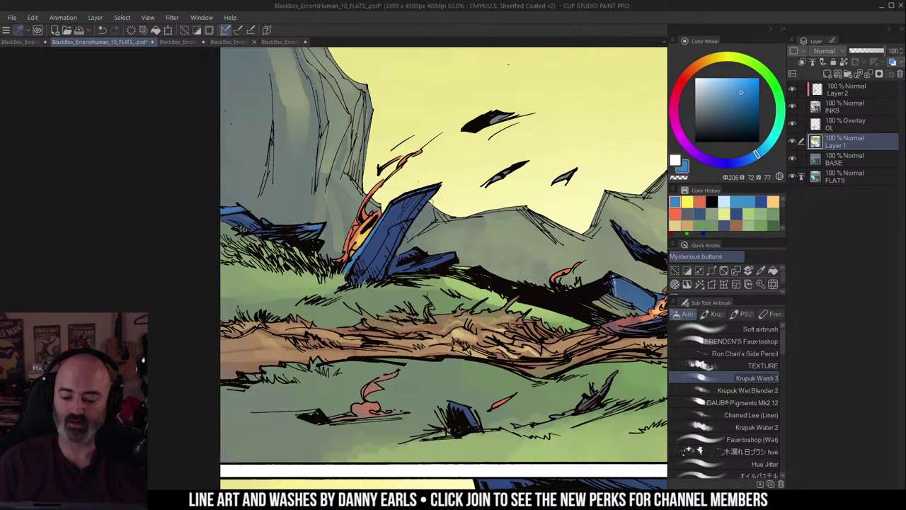
key(w)
key(b)
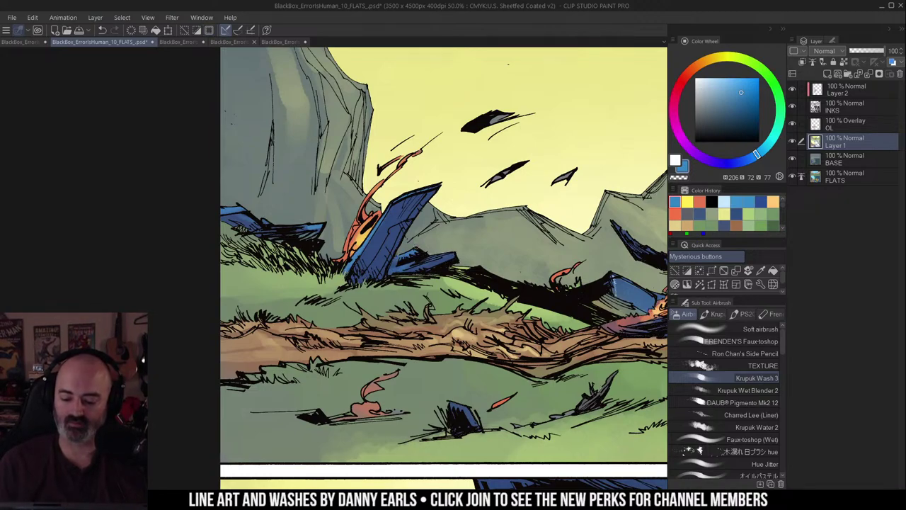
key(ctrl+d)
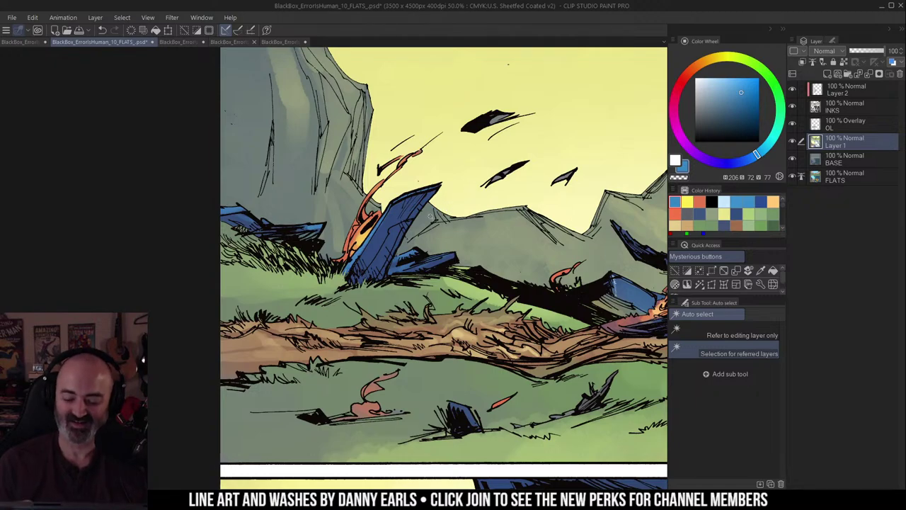
Step: Auto-select the blue wreckage and brush the same mid blue over the low debris beside the upright wreck plate
click(380, 259)
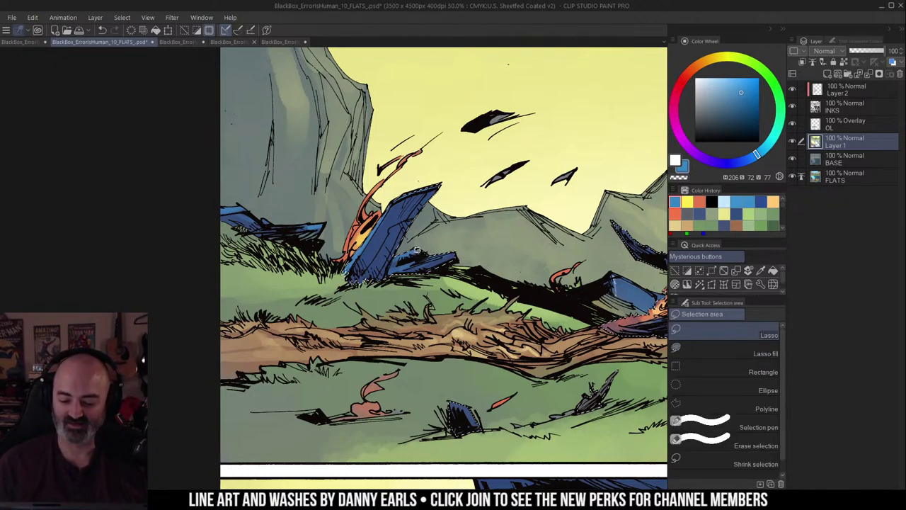
scroll(400, 255, up, 1)
key(ctrl+d)
key(b)
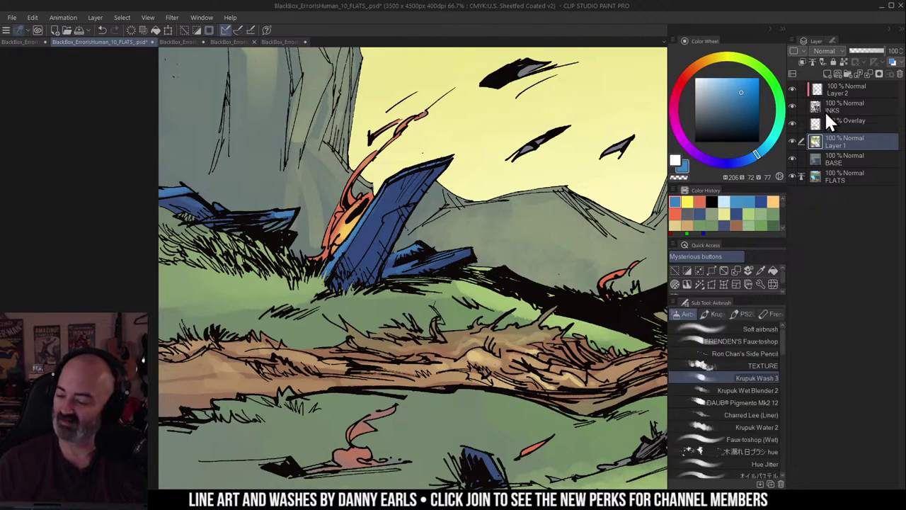
Step: Add pale blue highlights (H 204, S 22, V 100) to the top edges of the upright wreck plate and the panel's left-edge debris
click(724, 202)
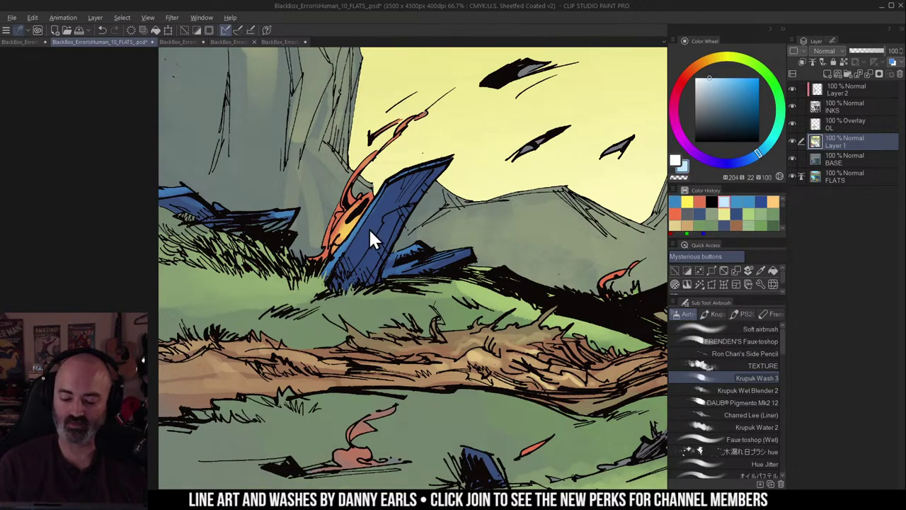
mouse_move(388, 175)
mouse_down()
mouse_move(400, 183)
mouse_move(438, 157)
mouse_up()
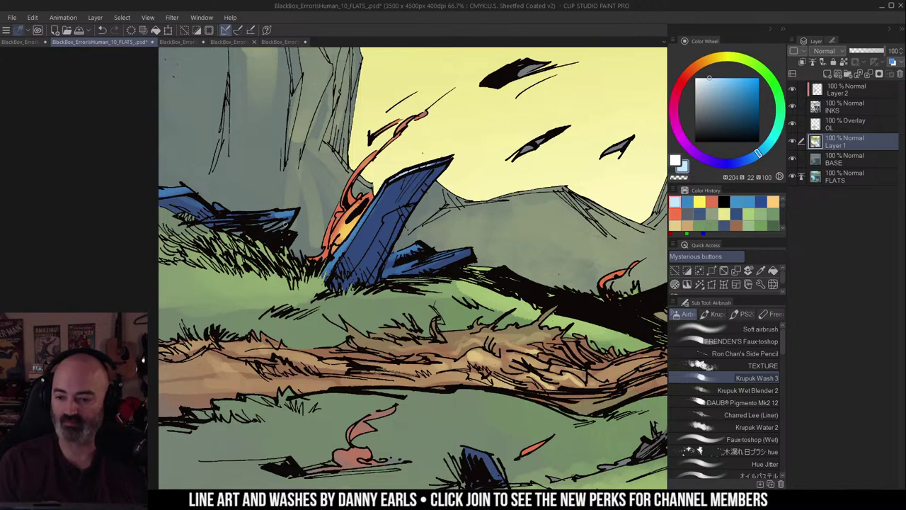
mouse_move(423, 197)
mouse_down()
mouse_move(446, 195)
mouse_move(431, 232)
mouse_move(453, 238)
mouse_up()
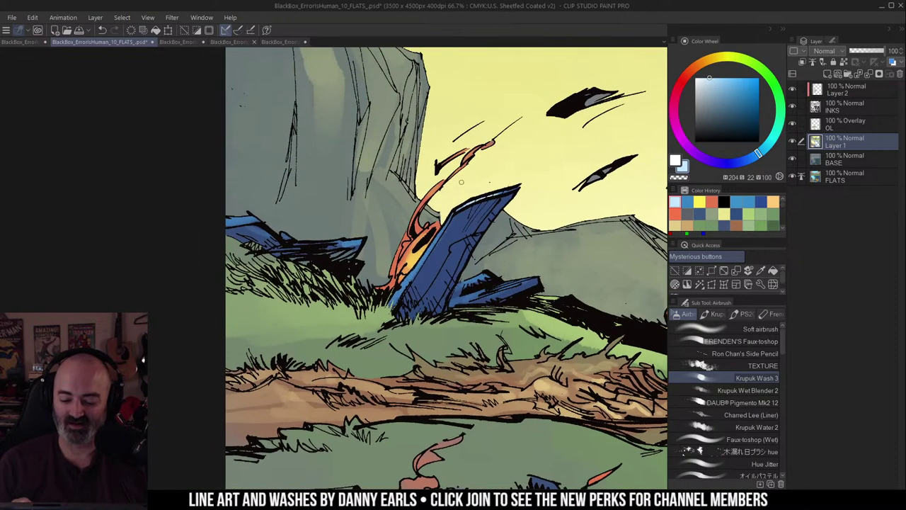
key(w)
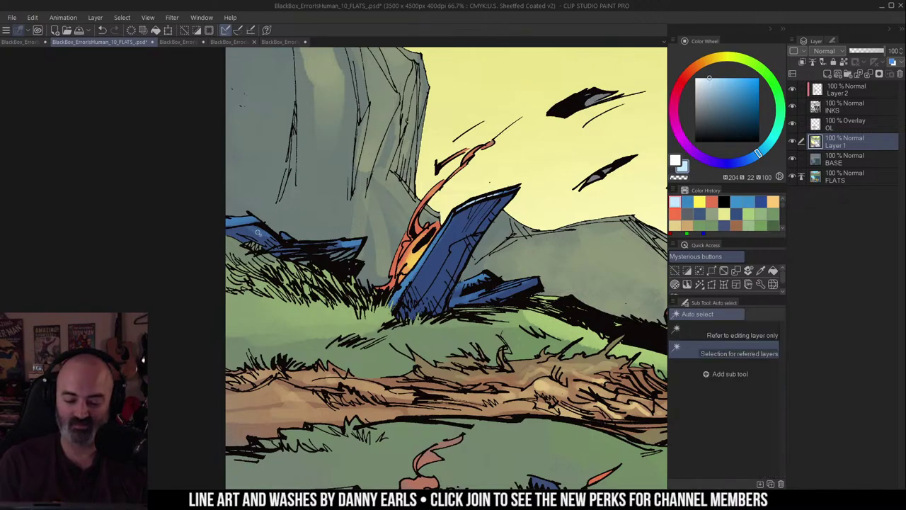
key(ctrl+d)
click(246, 216)
key(ctrl+h)
key(b)
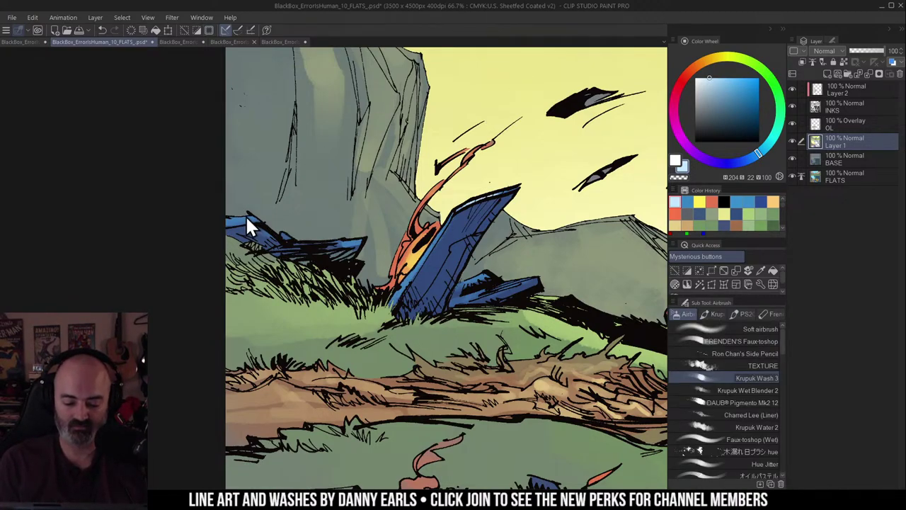
drag(223, 220, 252, 216)
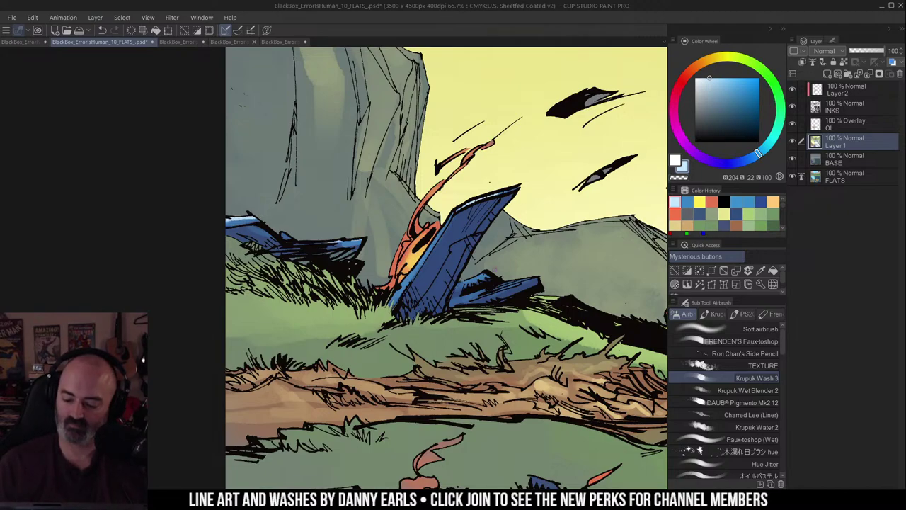
Step: Auto-select the low debris beside the upright wreck plate and touch it with pale blue using Krupuk Wash 3
key(w)
click(520, 287)
key(ctrl+h)
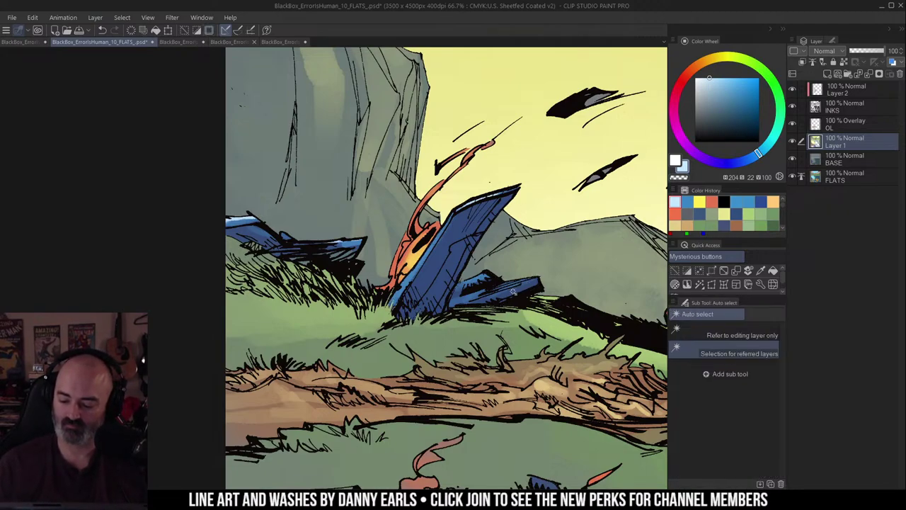
key(b)
mouse_move(500, 295)
mouse_down()
mouse_move(539, 278)
mouse_move(496, 249)
mouse_move(388, 224)
mouse_up()
Step: Examine the top panel's wreckage and flame colours against the second panel at full-page scale
key(ctrl+space)
scroll(538, 270, down, 2)
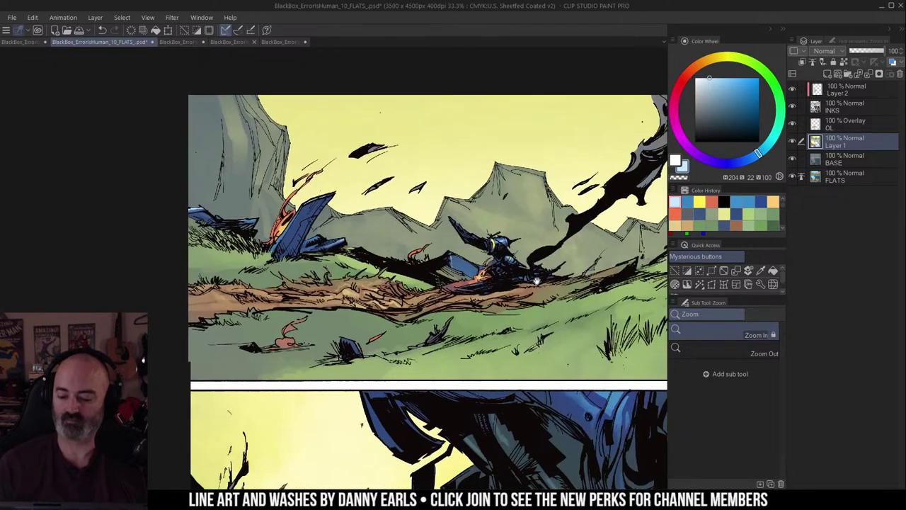
drag(558, 266, 513, 225)
scroll(473, 265, down, 1)
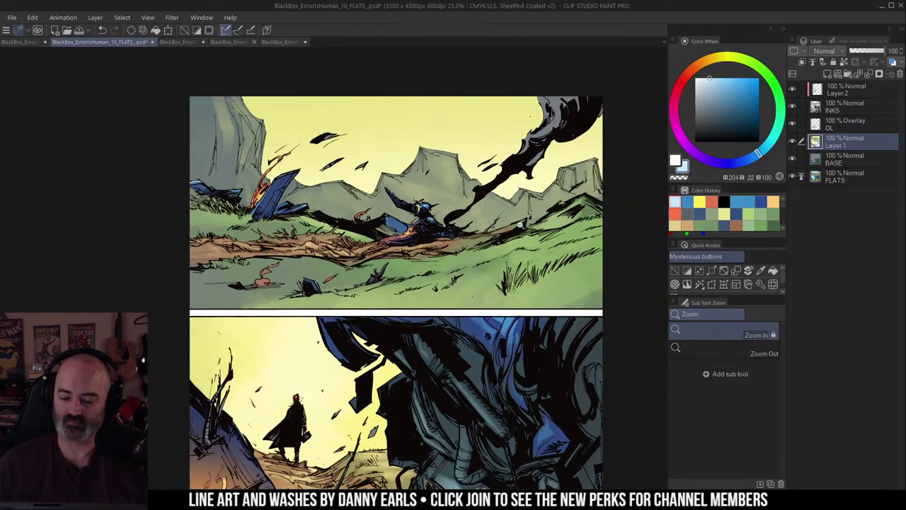
drag(465, 203, 476, 202)
key(m)
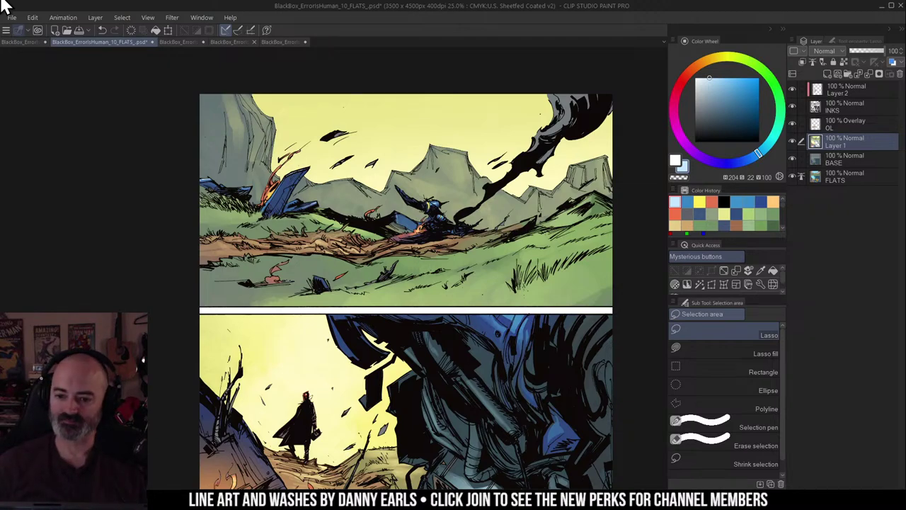
drag(418, 304, 400, 262)
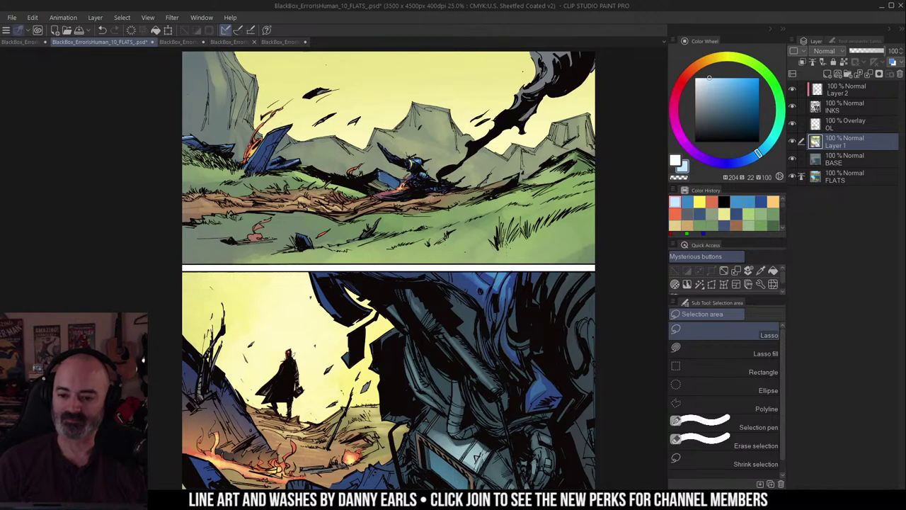
drag(483, 284, 468, 341)
key(w)
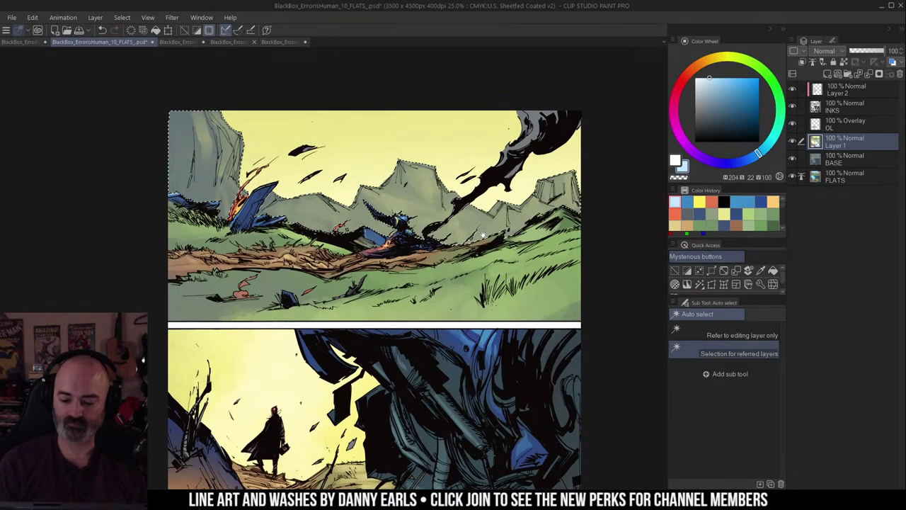
drag(437, 222, 437, 247)
click(381, 208)
key(ctrl+d)
Step: Airbrush an orange glow (H 25, S 53, V 100) around the crashed robot on the OL overlay layer using Soft airbrush
key(b)
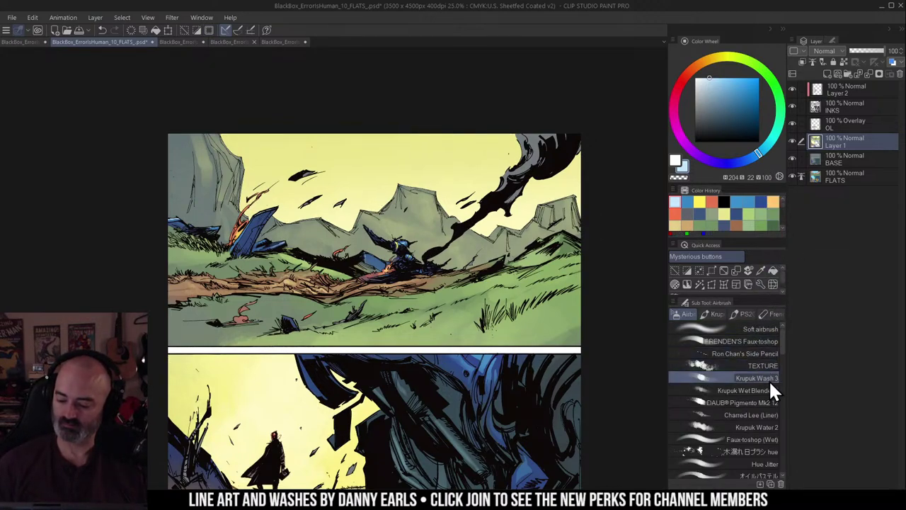
click(767, 329)
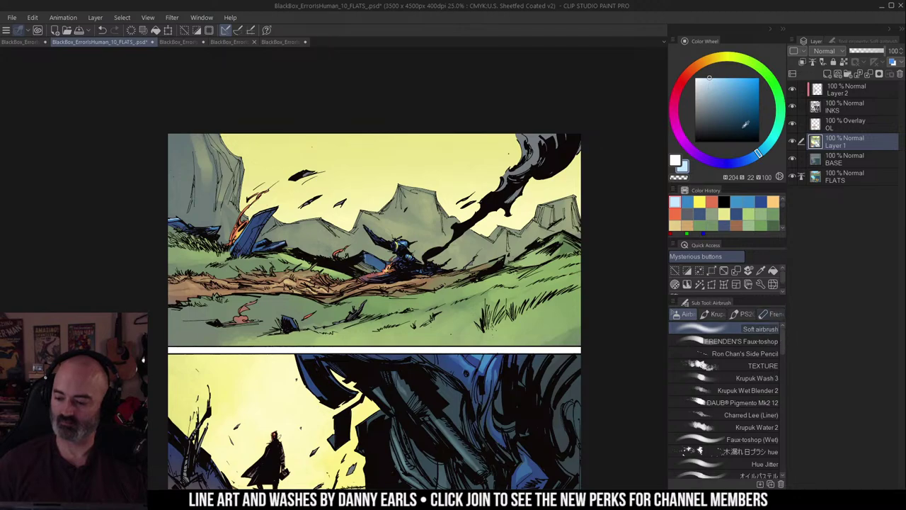
click(697, 66)
click(846, 124)
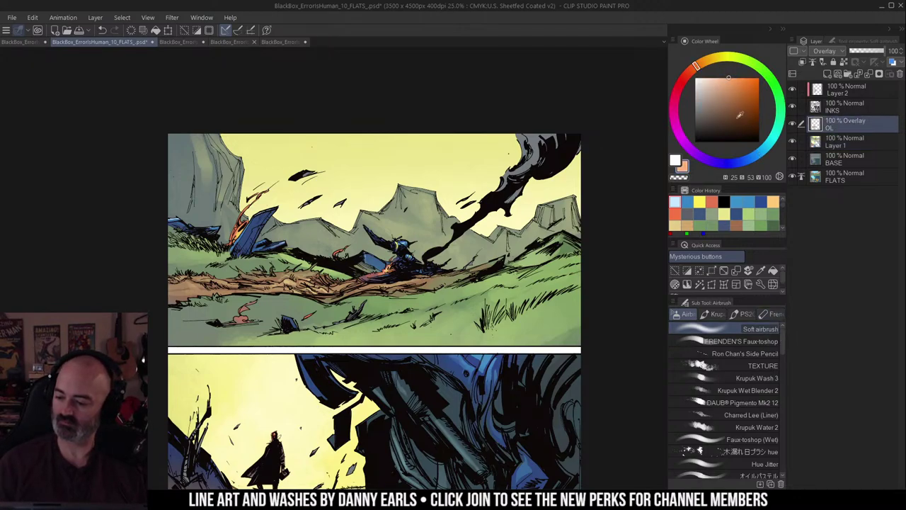
mouse_move(430, 265)
mouse_down()
mouse_move(385, 276)
mouse_move(406, 274)
mouse_move(422, 288)
mouse_move(371, 274)
mouse_move(369, 285)
mouse_move(330, 287)
mouse_move(307, 301)
mouse_move(457, 291)
mouse_move(408, 269)
mouse_move(425, 272)
mouse_move(374, 287)
mouse_move(408, 266)
mouse_move(394, 260)
mouse_move(459, 291)
mouse_move(490, 284)
mouse_move(410, 288)
mouse_up()
key(m)
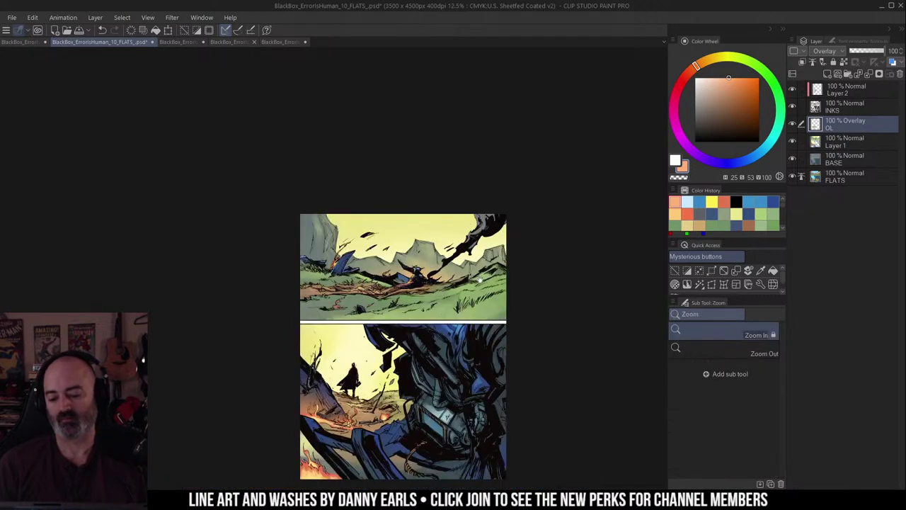
Step: Examine the top panel's orange glow against the second panel at full-page scale, and the cliff and upright wreck plate up close
scroll(521, 246, down, 2)
drag(522, 246, 505, 160)
click(513, 212)
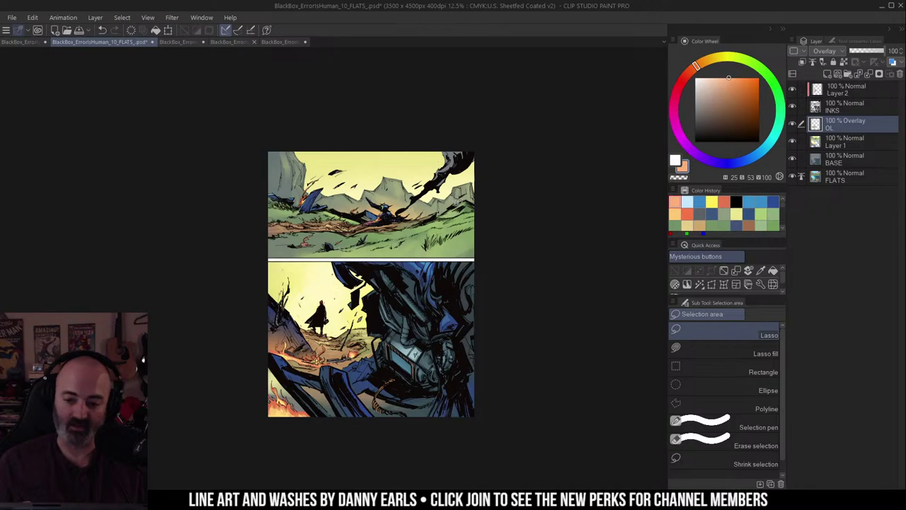
key(ctrl+space)
click(388, 194)
click(328, 190)
drag(295, 185, 490, 252)
click(489, 251)
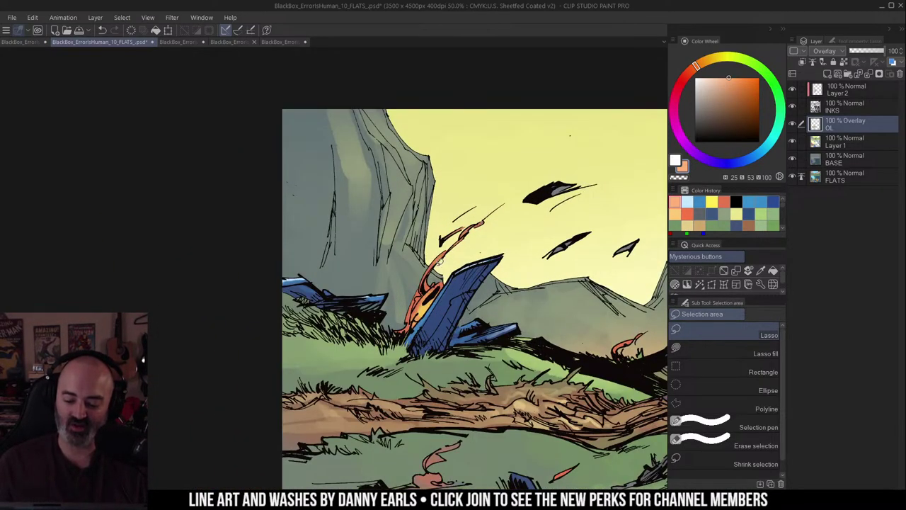
drag(448, 277, 449, 267)
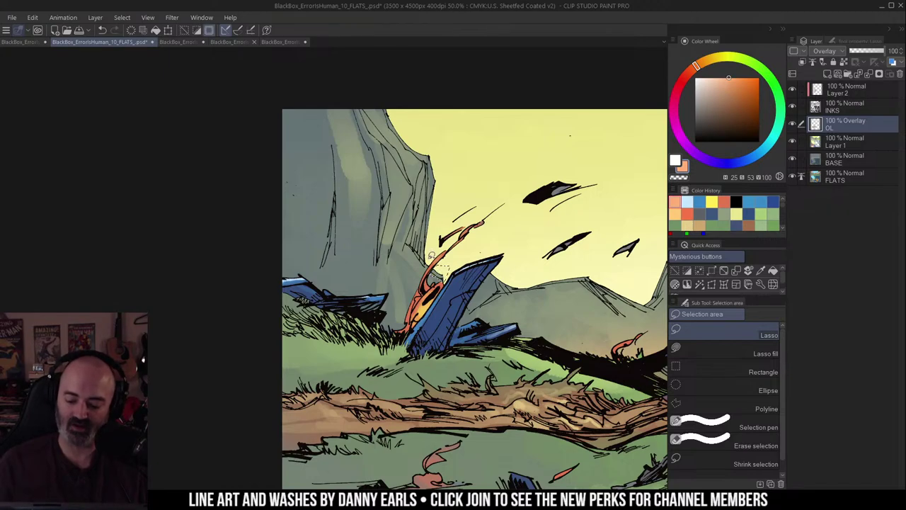
mouse_move(313, 263)
mouse_down()
mouse_move(312, 105)
mouse_move(441, 84)
mouse_move(444, 177)
mouse_up()
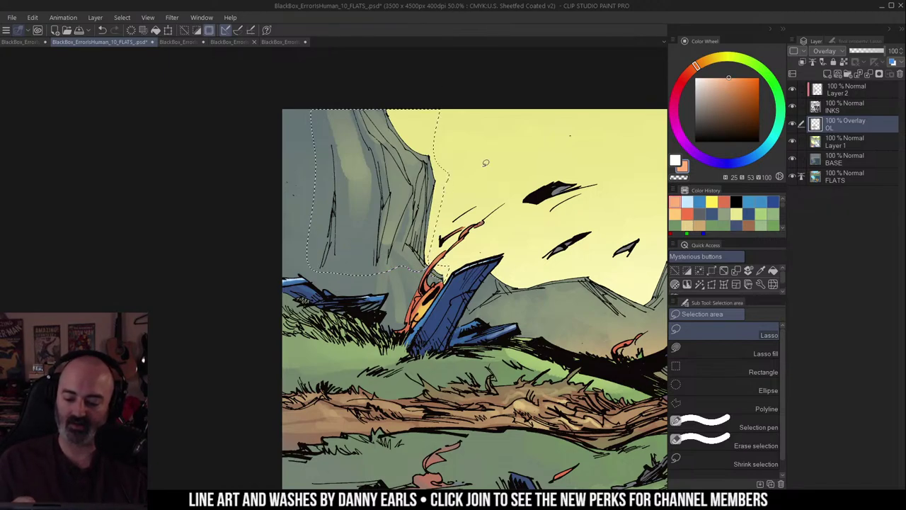
drag(536, 242, 402, 221)
Step: Choose a brown (H 32, S 58, V 52) and the FRENDEN'S Faux-toshop brush, with the cliff selection cleared
alt+click(352, 199)
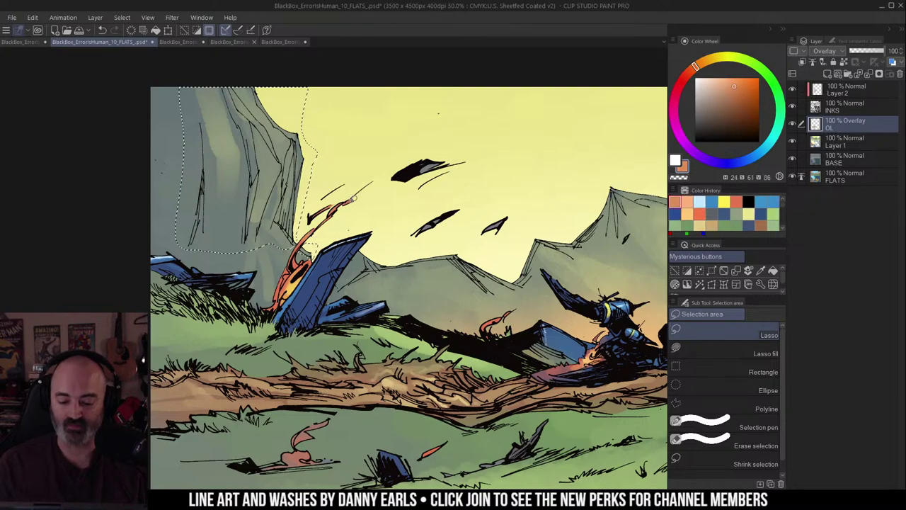
alt+click(380, 140)
click(727, 114)
click(732, 108)
drag(714, 66, 703, 68)
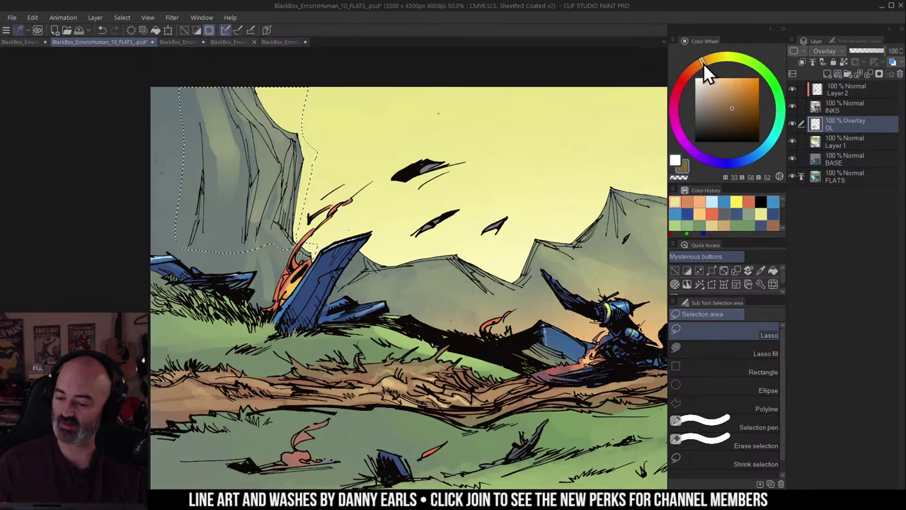
key(ctrl+d)
key(b)
click(768, 337)
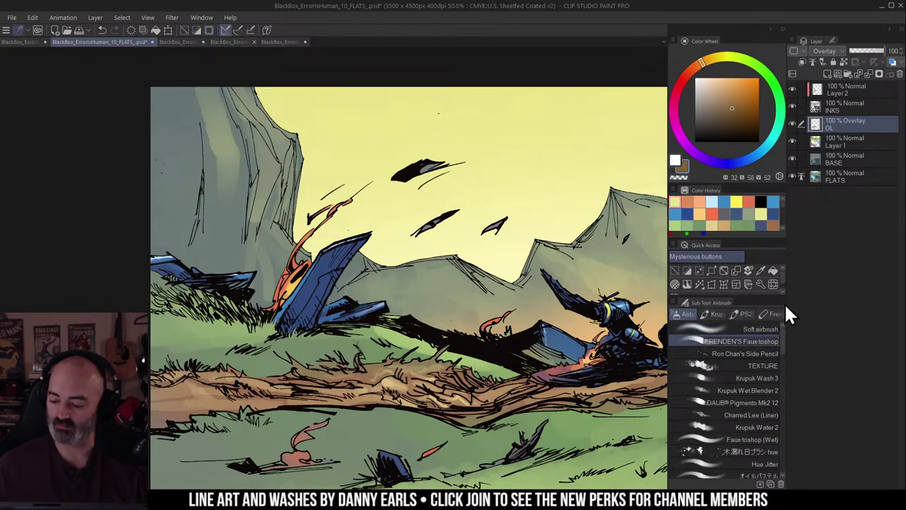
drag(253, 146, 351, 146)
mouse_move(289, 146)
mouse_down()
mouse_move(260, 153)
mouse_move(289, 155)
mouse_up()
key(ctrl+z)
Step: Brush the brown over the tall cliff's ink lines on Layer 2
click(842, 89)
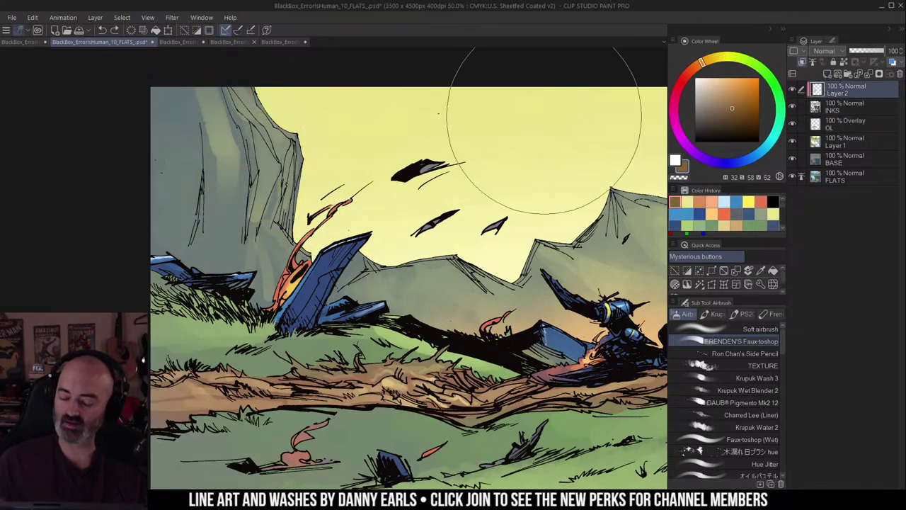
mouse_move(219, 165)
mouse_down()
mouse_move(288, 229)
mouse_move(317, 219)
mouse_up()
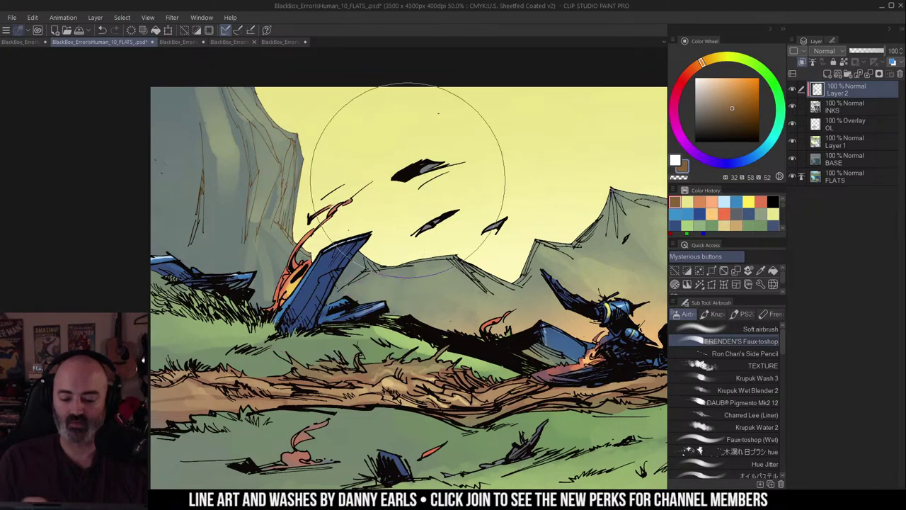
drag(471, 223, 407, 199)
alt+click(430, 204)
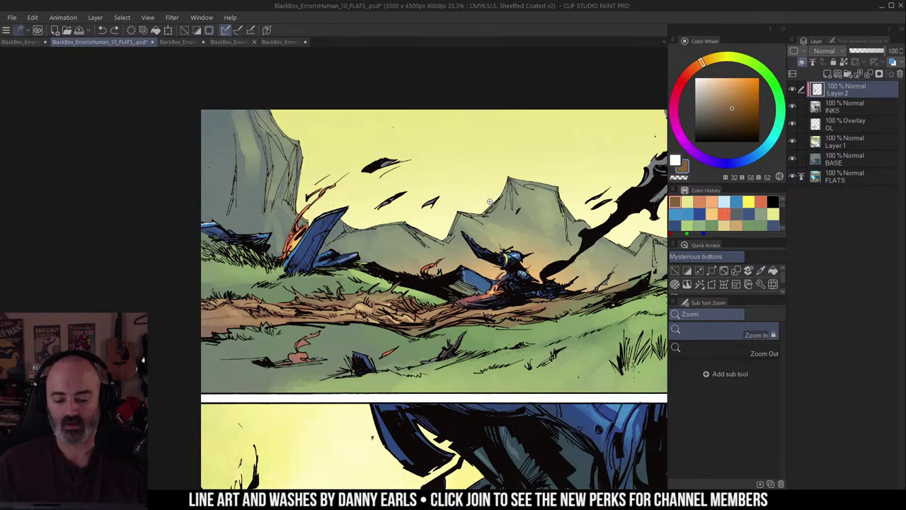
key(b)
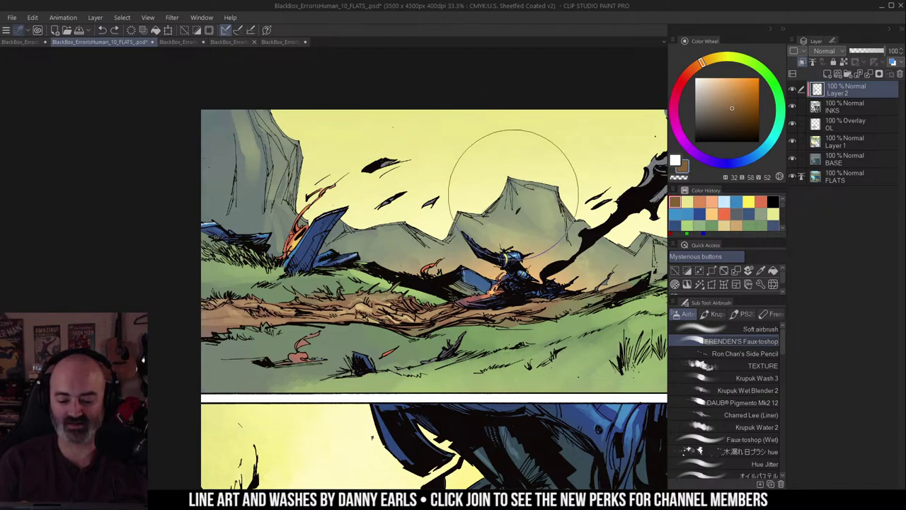
Step: Mix a muted grey-brown (H 37, S 28, V 47) from the cliff's colour and brush it over the cliff's ink lines
alt+click(283, 156)
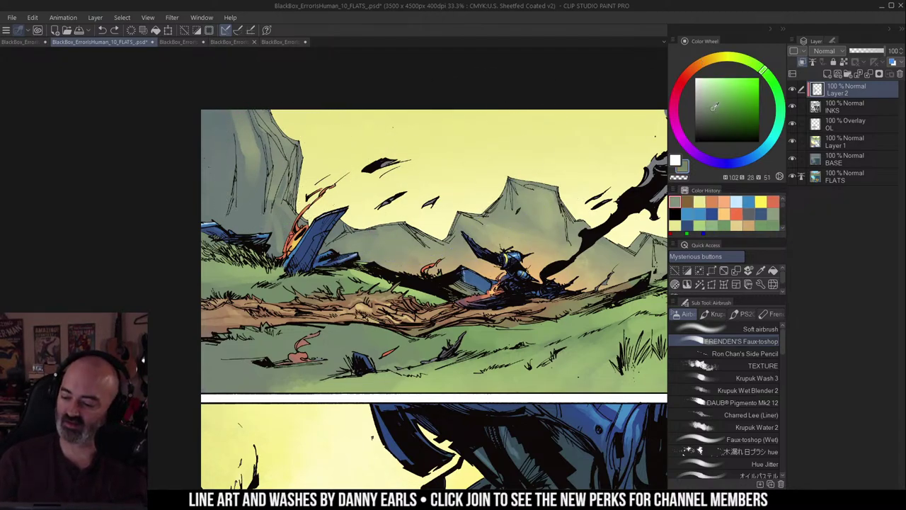
click(708, 62)
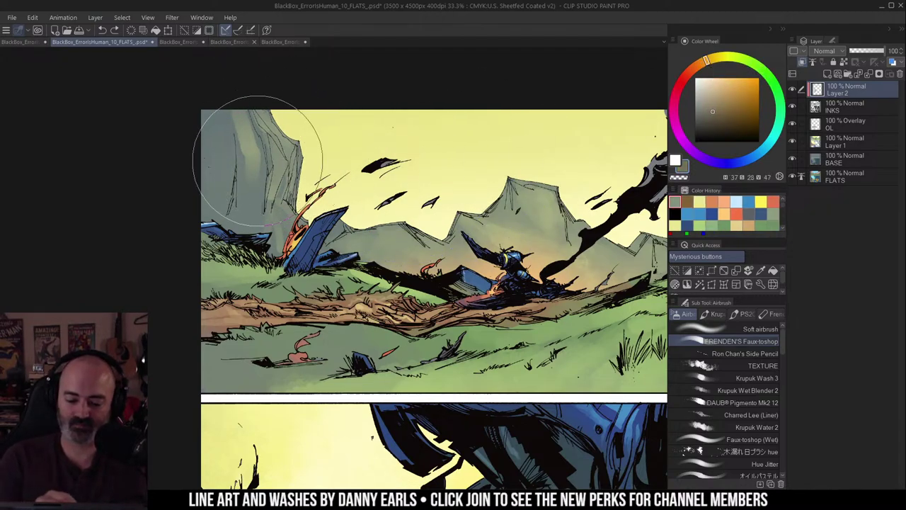
mouse_move(259, 162)
mouse_down()
mouse_move(307, 177)
mouse_move(285, 146)
mouse_up()
Step: Recolour the ink lines of the background mountain range on Layer 2 with dark brown (H 37, S 32, V 29) using a smaller brush
click(715, 122)
key([)
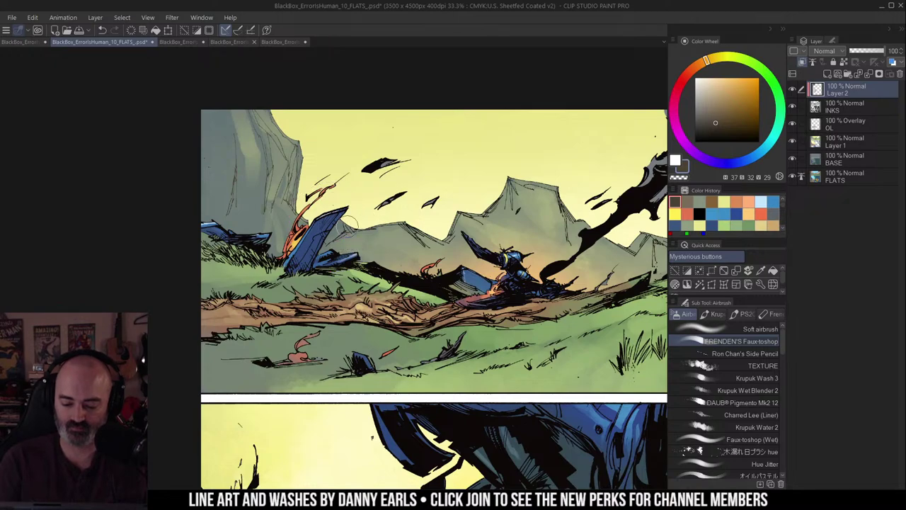
key(ctrl+d)
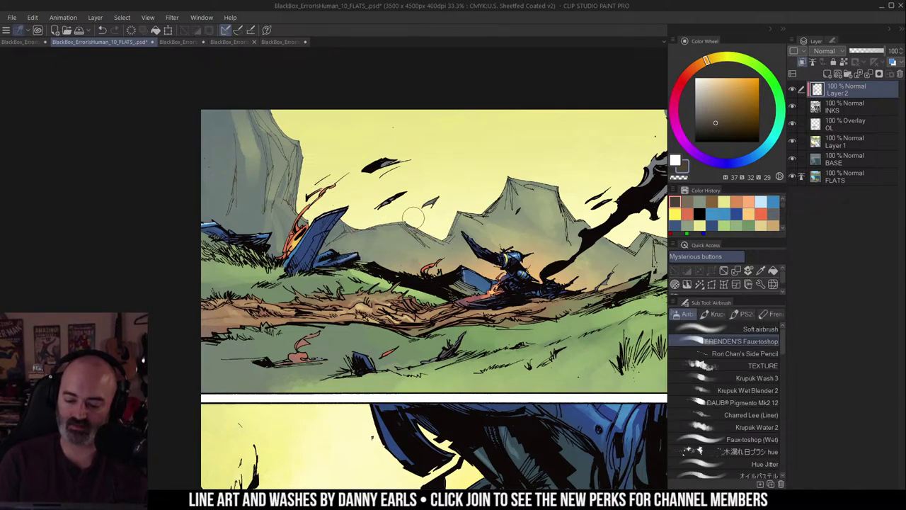
drag(556, 175, 482, 157)
key(m)
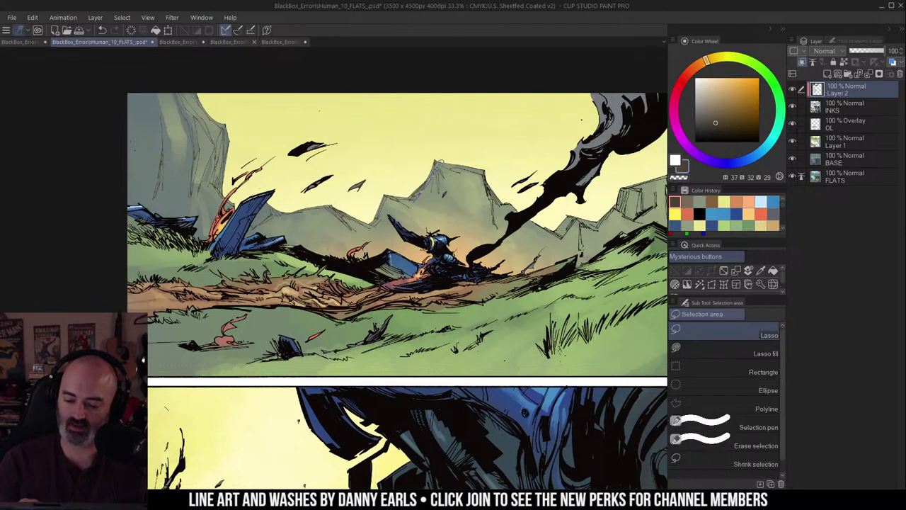
key(b)
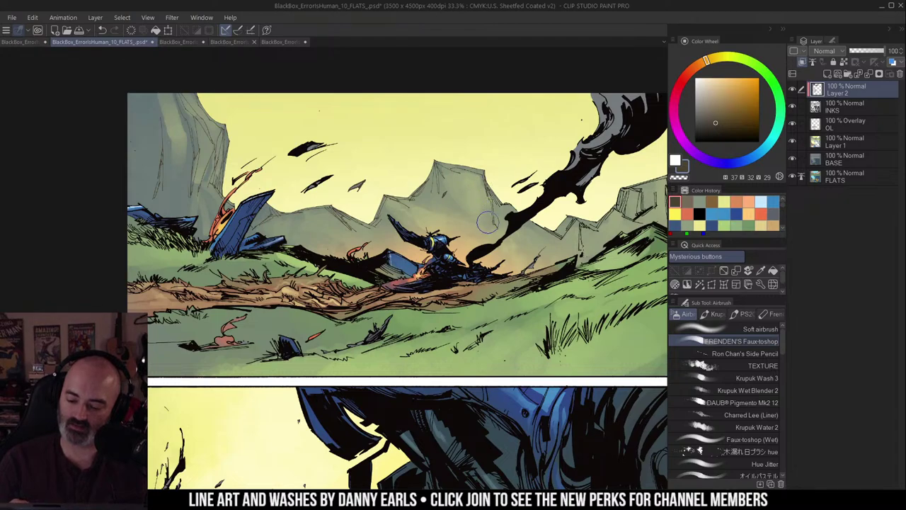
drag(509, 198, 433, 196)
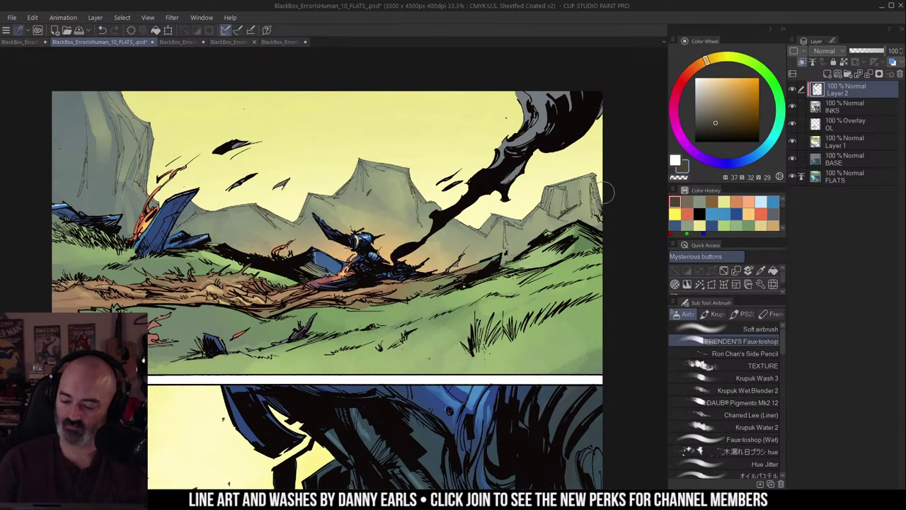
alt+click(540, 212)
drag(552, 205, 542, 221)
alt+click(555, 210)
Step: Auto-select the background mountains and adjust them on Layer 1 to saturation 9 and luminosity 18
key(w)
click(476, 226)
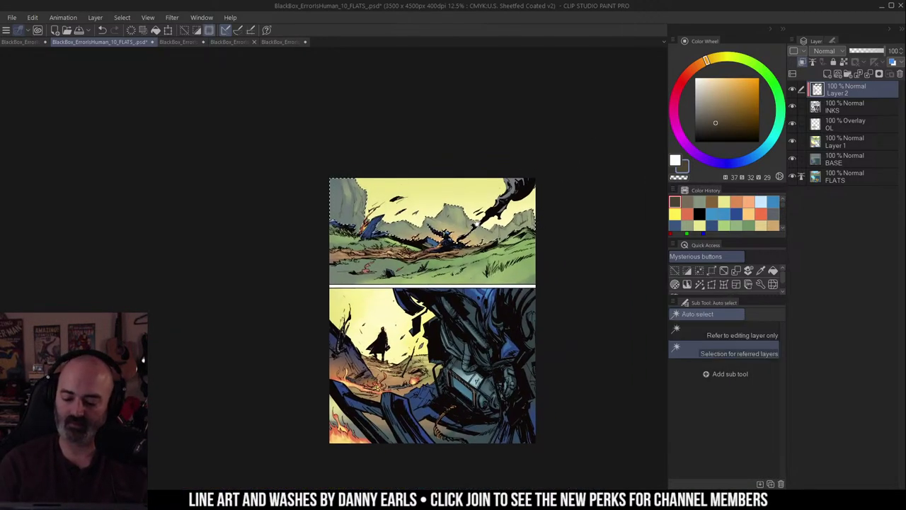
drag(476, 225, 437, 240)
click(846, 139)
key(ctrl+u)
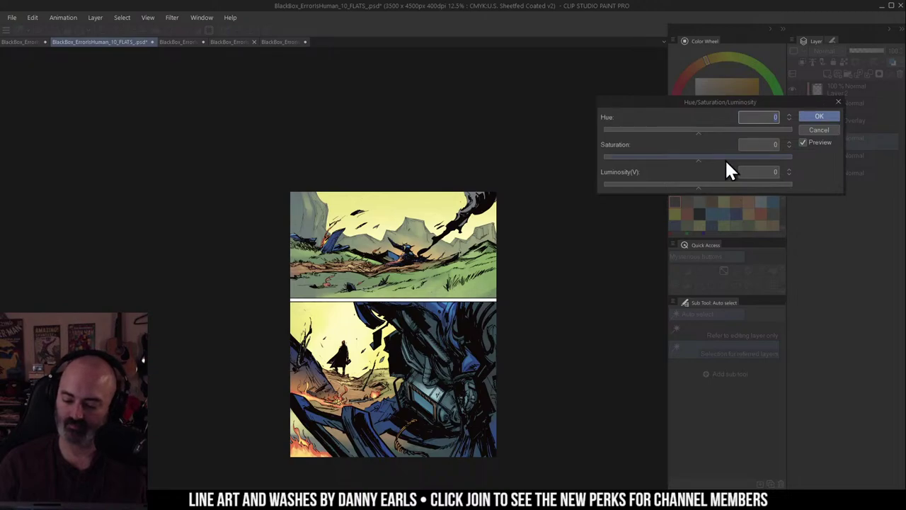
click(706, 183)
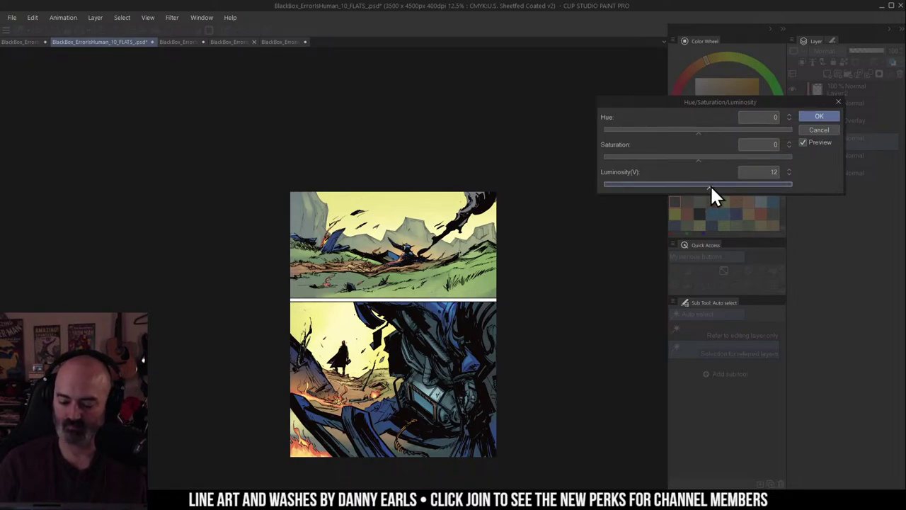
click(703, 157)
drag(703, 158, 711, 157)
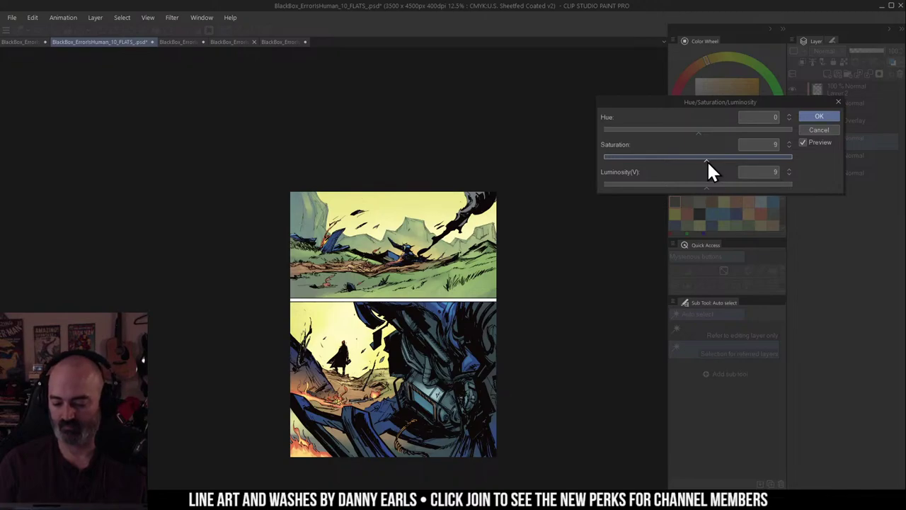
click(715, 186)
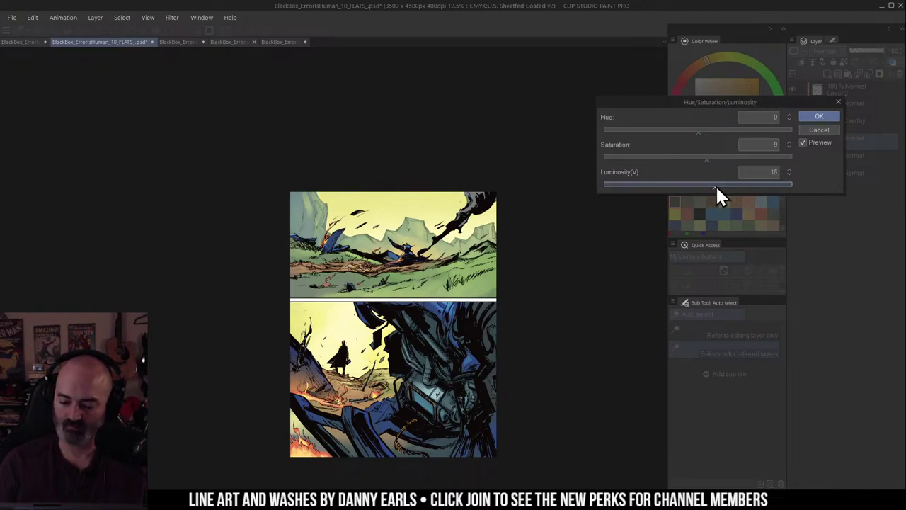
click(825, 116)
Step: Isolate the line art layers to examine the mountains' recoloured ink lines, and restore the other layers' visibility
key(ctrl+space)
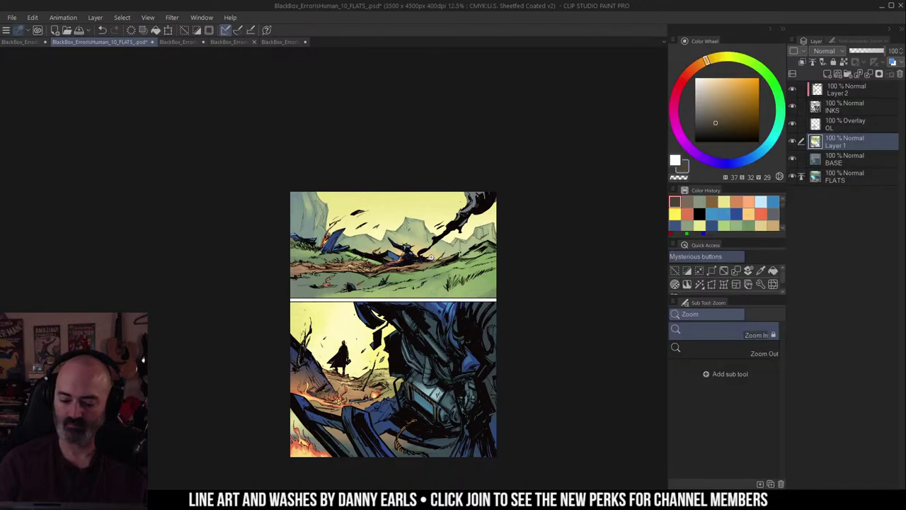
click(430, 257)
key(m)
alt+click(793, 89)
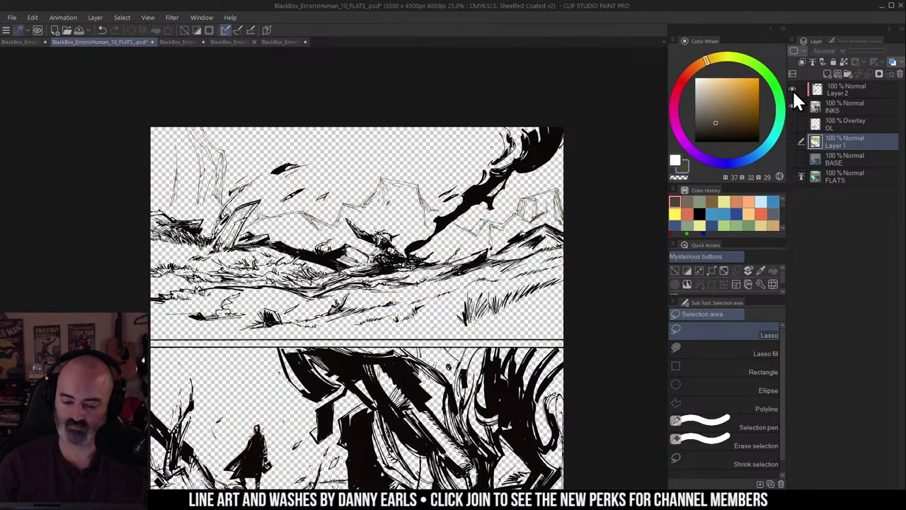
alt+click(792, 90)
Step: Lasso around the top panel's mountains, raise the luminosity of the recoloured lines on Layer 2 to 29, and clear the selection
key(ctrl+d)
mouse_move(547, 117)
mouse_down()
mouse_move(573, 266)
mouse_move(236, 298)
mouse_move(158, 115)
mouse_up()
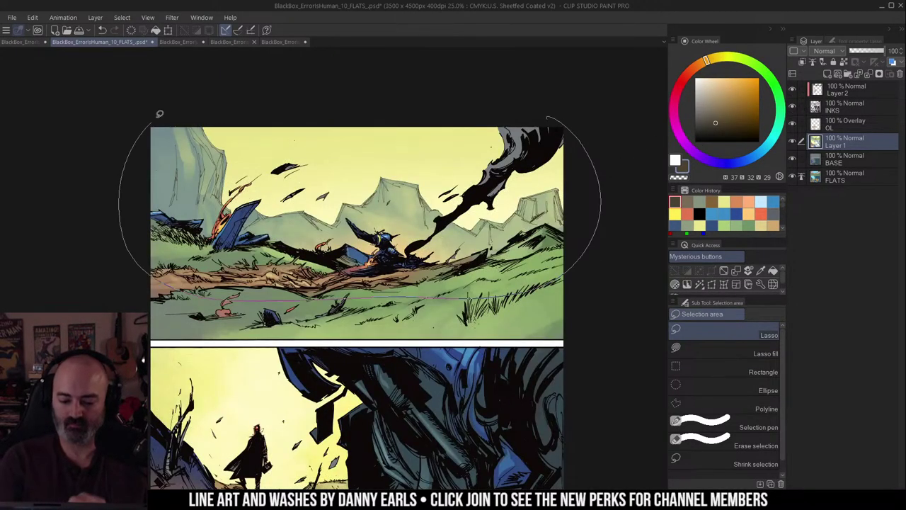
click(822, 88)
key(ctrl+u)
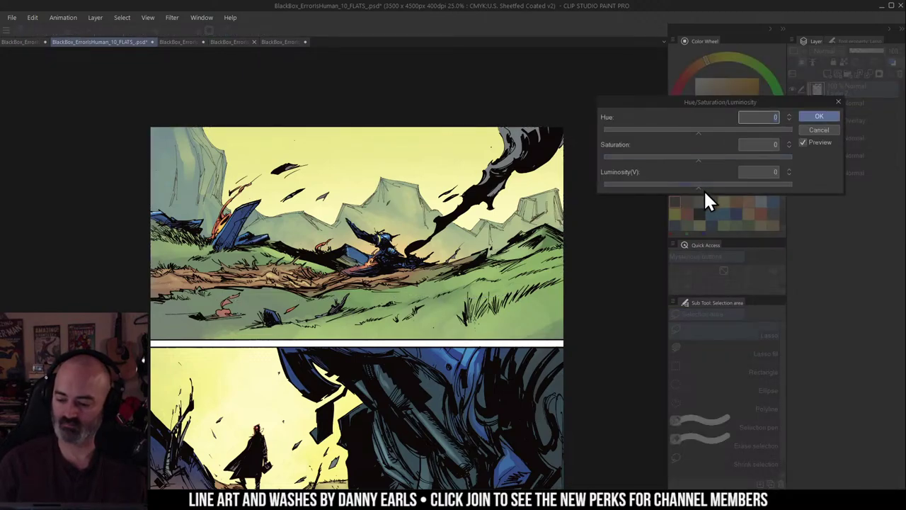
drag(708, 188, 718, 187)
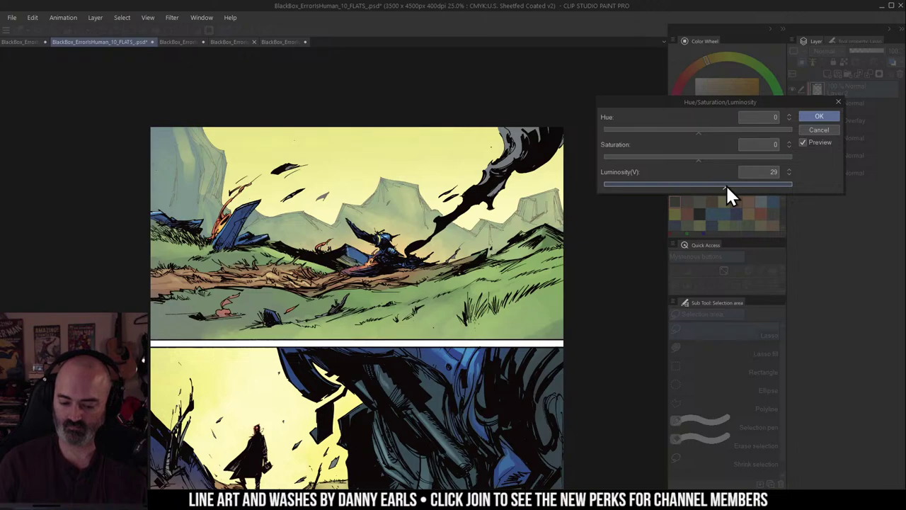
click(819, 117)
key(ctrl+space)
drag(456, 245, 417, 248)
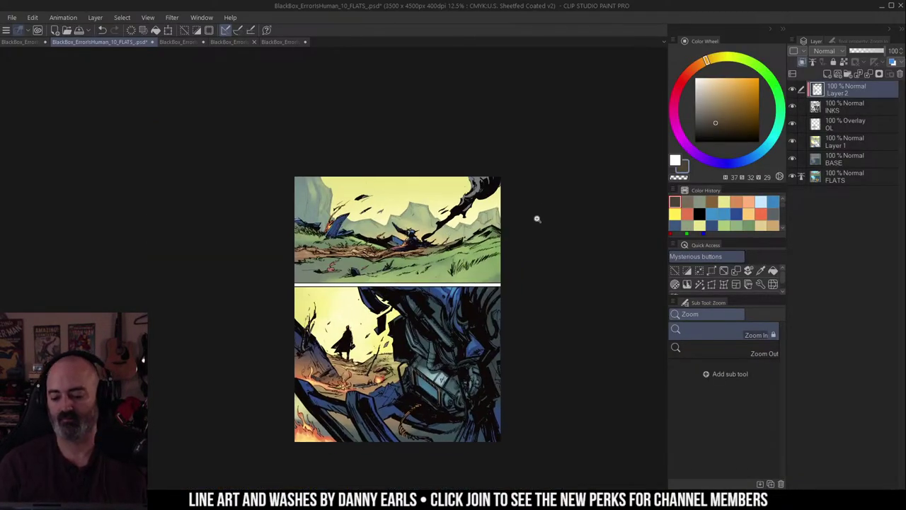
drag(527, 225, 534, 196)
key(ctrl+d)
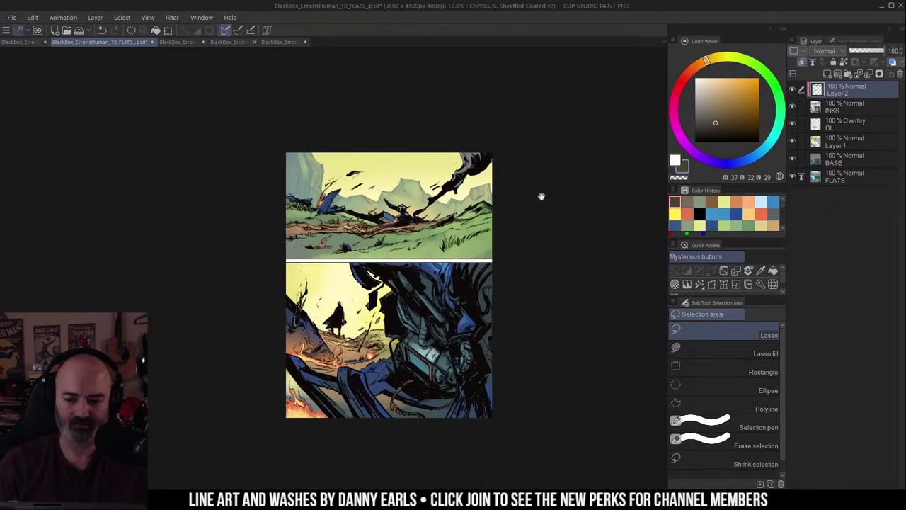
Step: Brush sampled green (H 97, S 31, V 62) over the base of the upright wing wreckage on Layer 1 using Krupuk Wash 3
drag(540, 197, 542, 160)
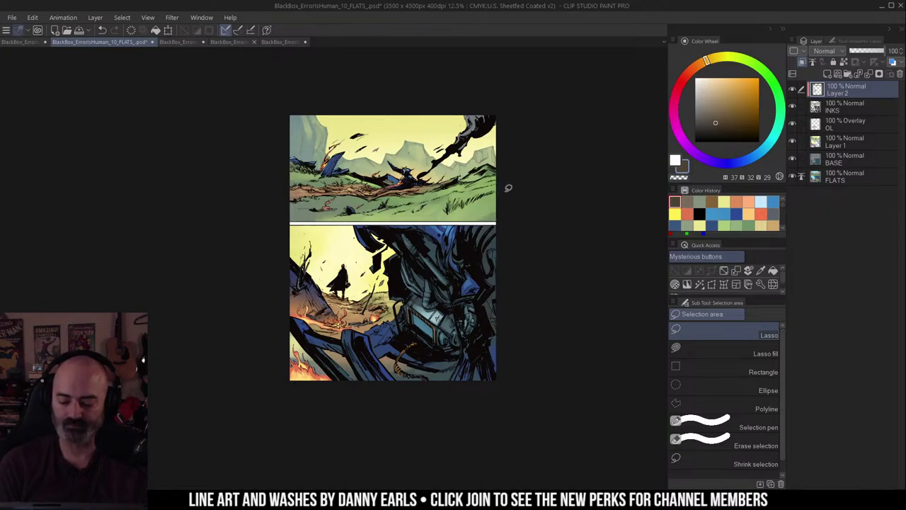
drag(395, 174, 464, 224)
click(311, 223)
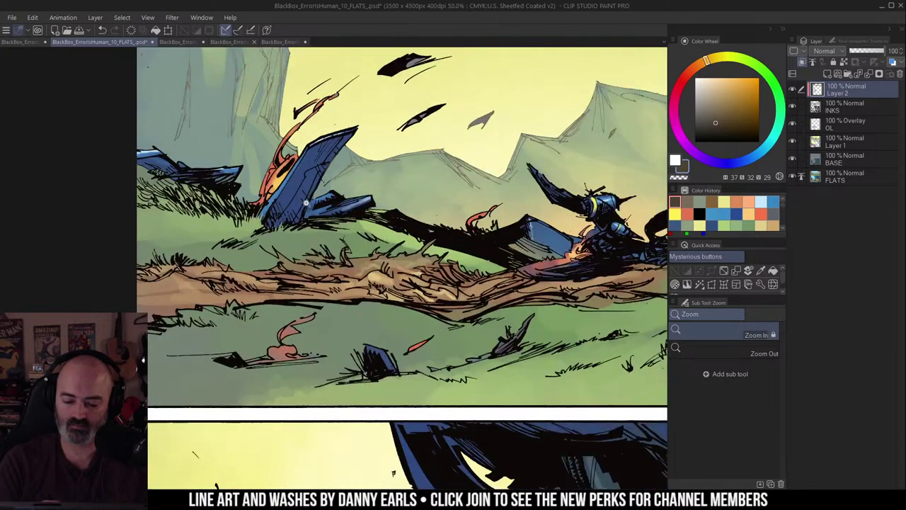
key(b)
alt+click(348, 226)
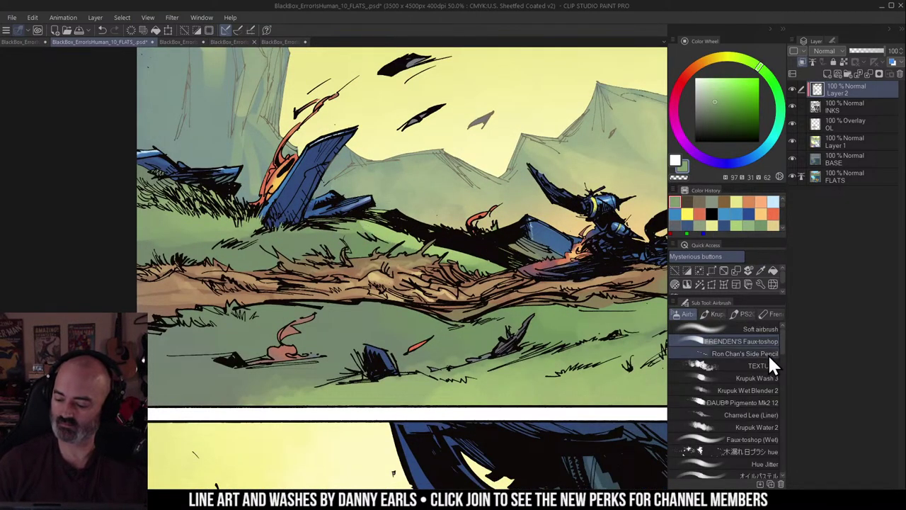
click(771, 376)
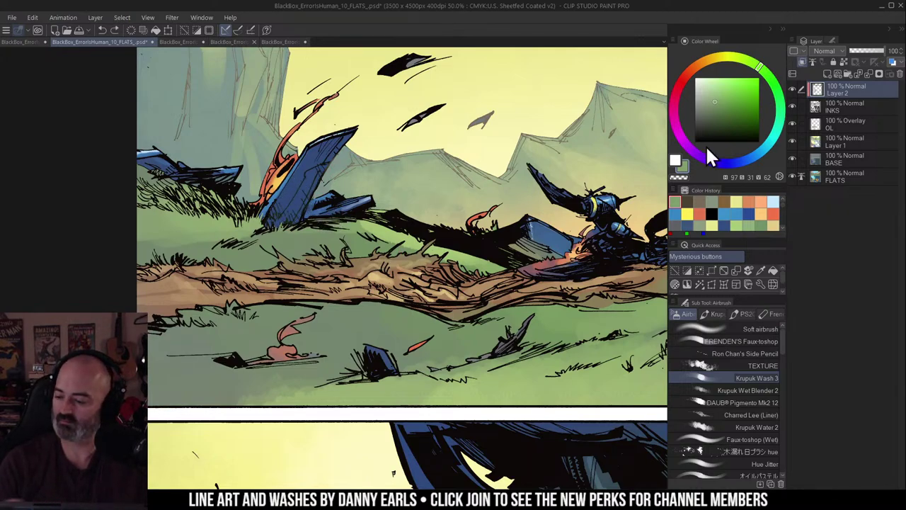
click(825, 144)
mouse_move(290, 203)
mouse_down()
mouse_move(281, 233)
mouse_move(308, 175)
mouse_move(276, 242)
mouse_up()
key(ctrl+space)
ctrl+alt+click(450, 234)
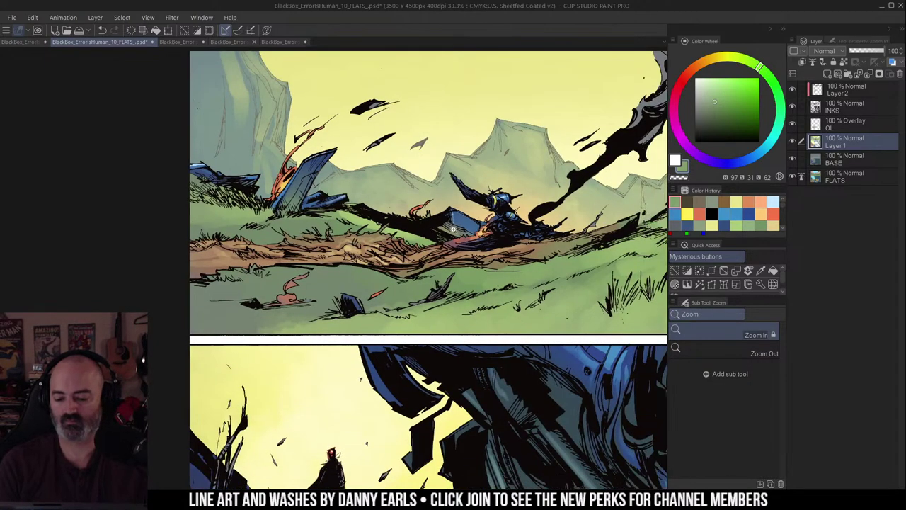
drag(528, 273, 494, 264)
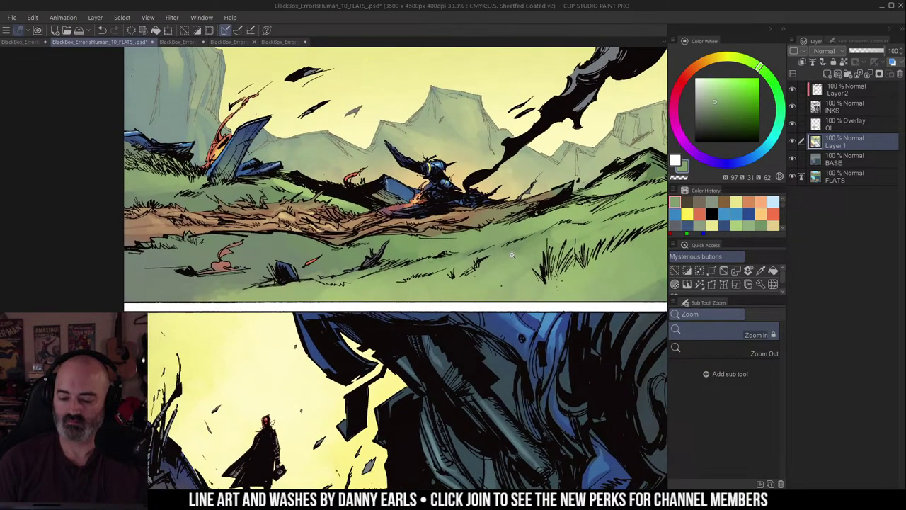
alt+click(513, 271)
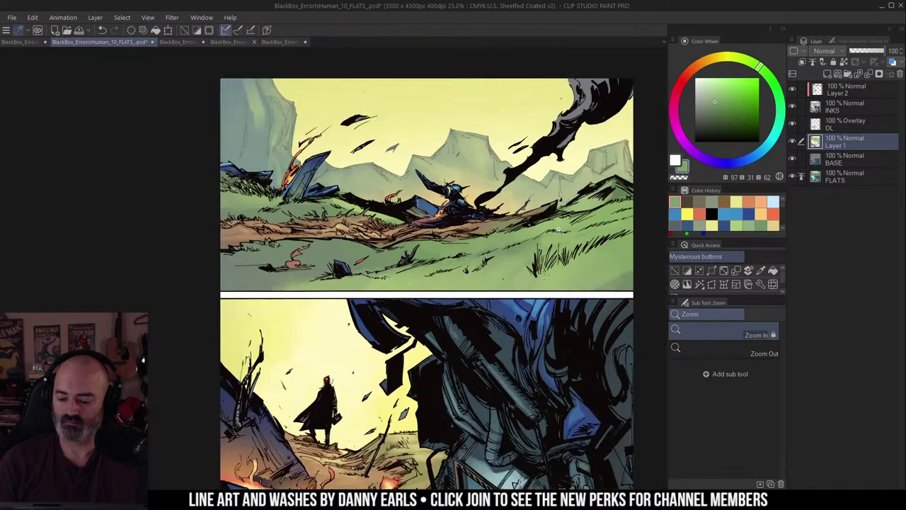
Step: Lasso around the crashed robot's yellow-banded head and brush in a pale yellow highlight (H 63, S 16, V 90) on Layer 1
click(460, 204)
click(462, 201)
click(462, 201)
drag(462, 201, 482, 233)
key(ctrl+d)
key(m)
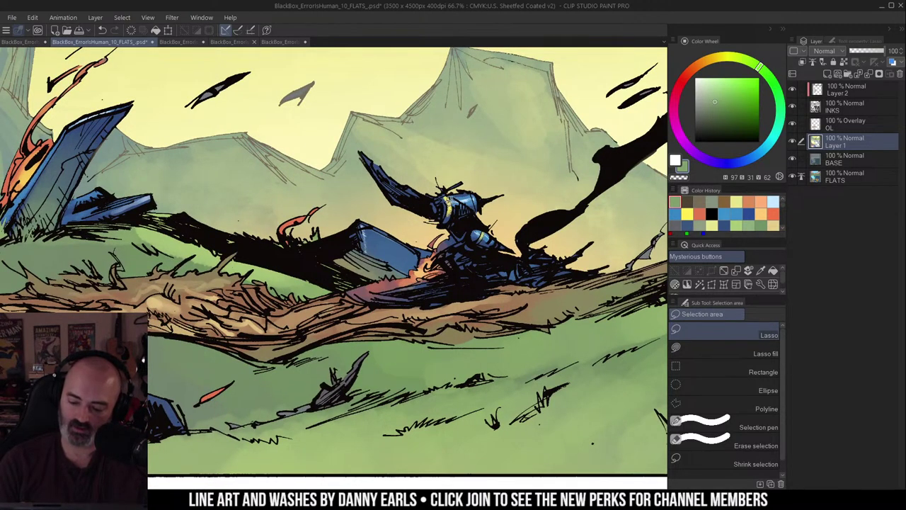
drag(445, 198, 450, 214)
key(b)
click(705, 84)
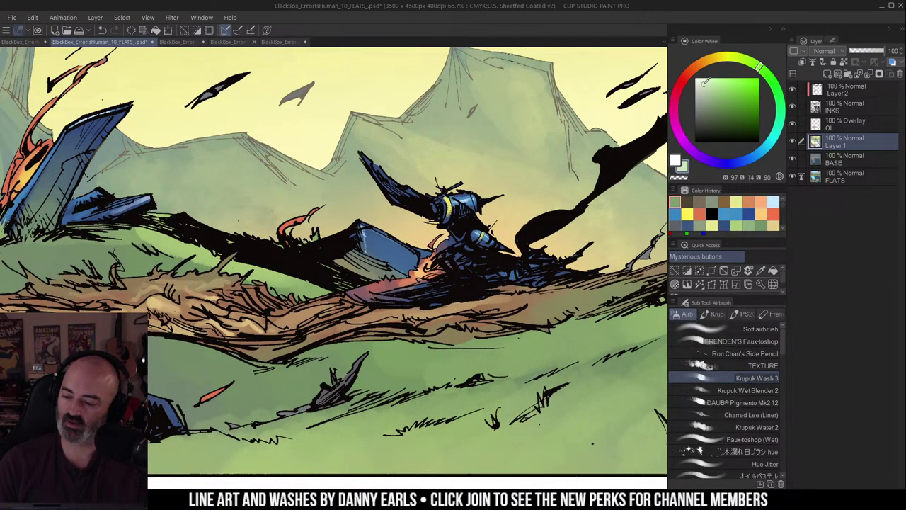
click(731, 57)
mouse_move(459, 177)
mouse_down()
mouse_move(462, 184)
mouse_move(487, 162)
mouse_up()
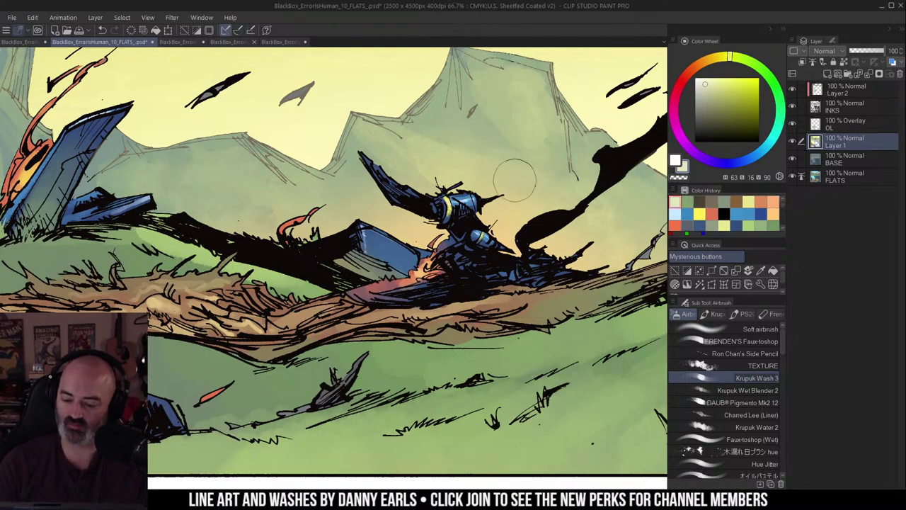
Step: Auto-select the blue debris panel beside the robot and brush it with green (H 90, S 33, V 73) on Layer 1
key(ctrl+space)
drag(470, 252, 432, 261)
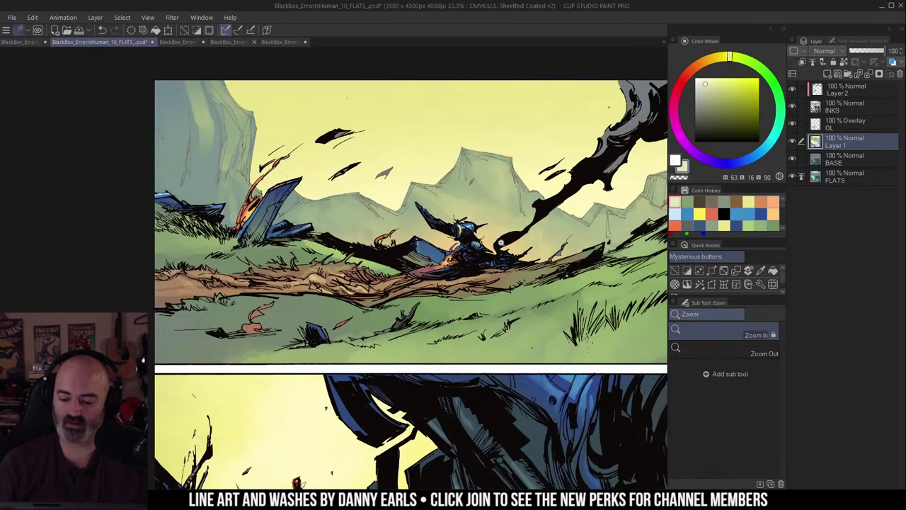
drag(501, 244, 485, 222)
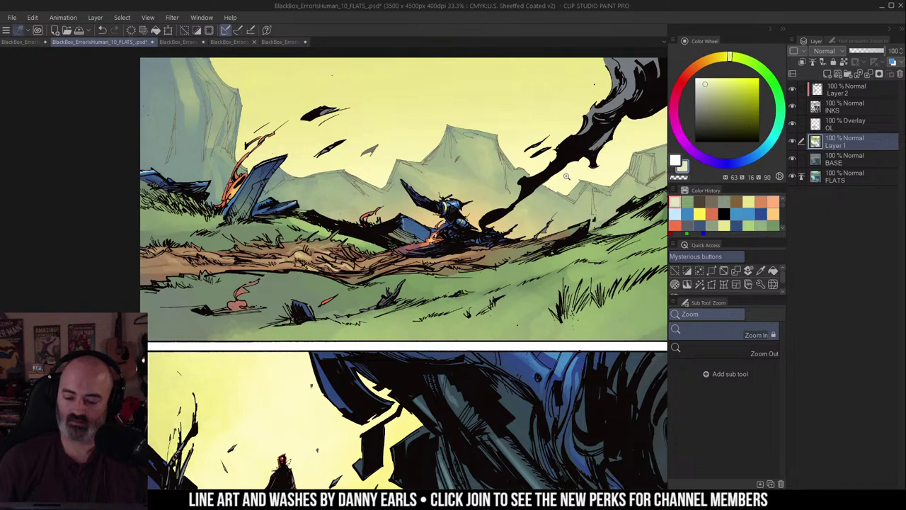
ctrl+alt+click(489, 240)
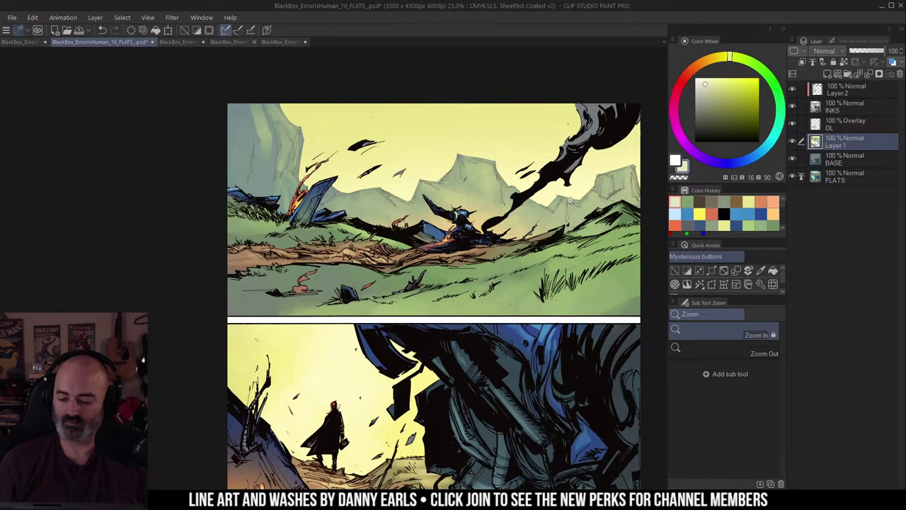
click(475, 257)
key(w)
click(422, 227)
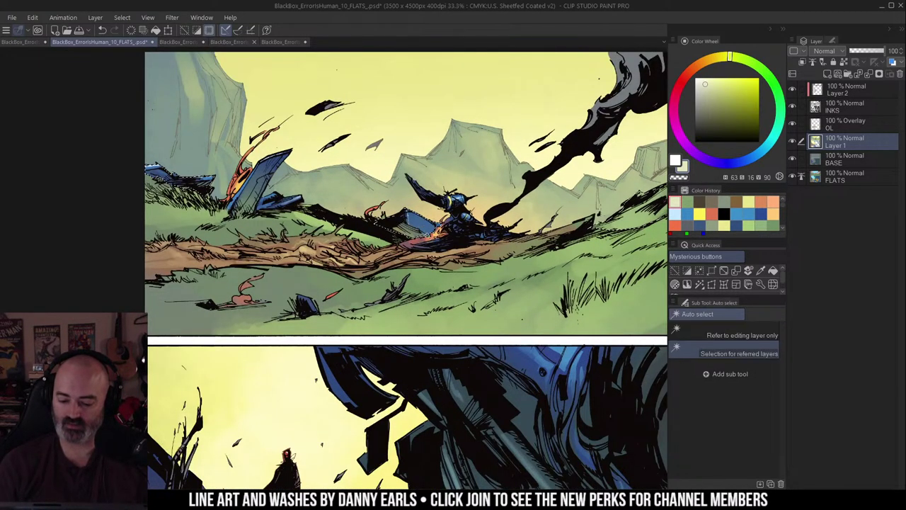
key(ctrl+h)
key(b)
alt+click(642, 215)
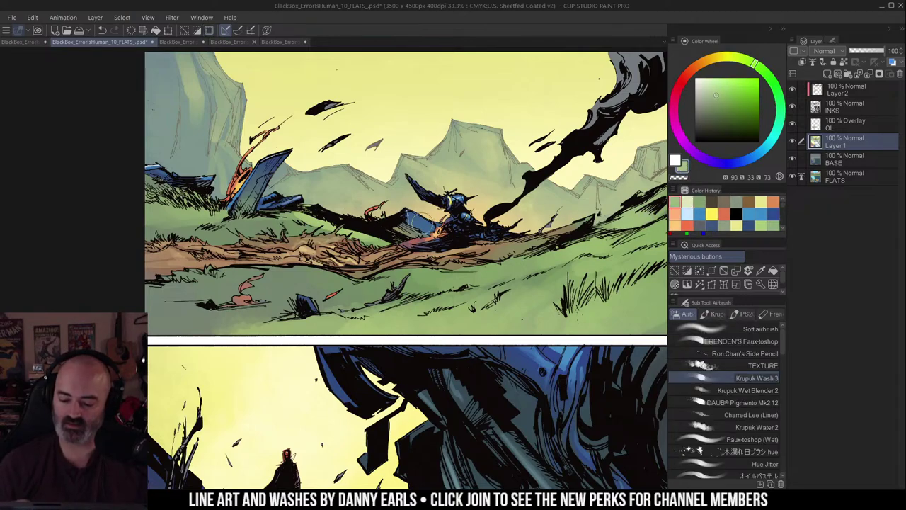
mouse_move(424, 226)
mouse_down()
mouse_move(393, 227)
mouse_move(426, 226)
mouse_up()
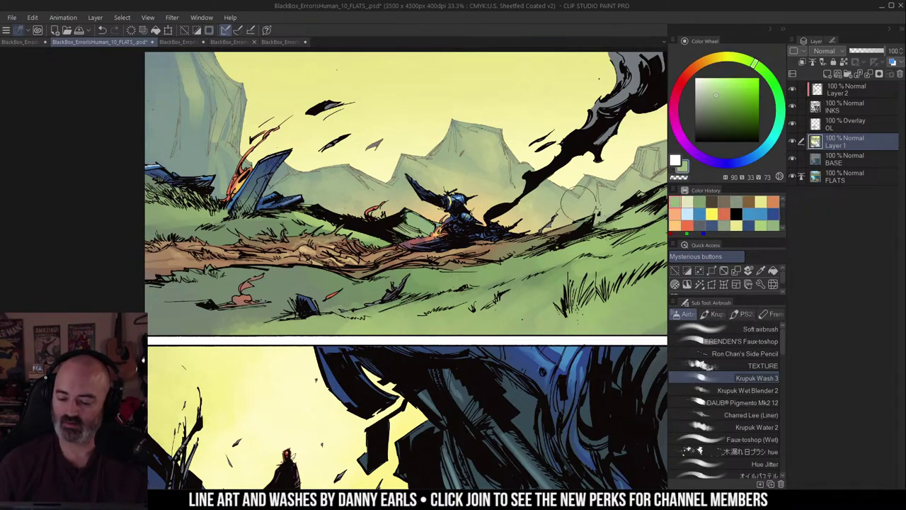
drag(577, 202, 516, 207)
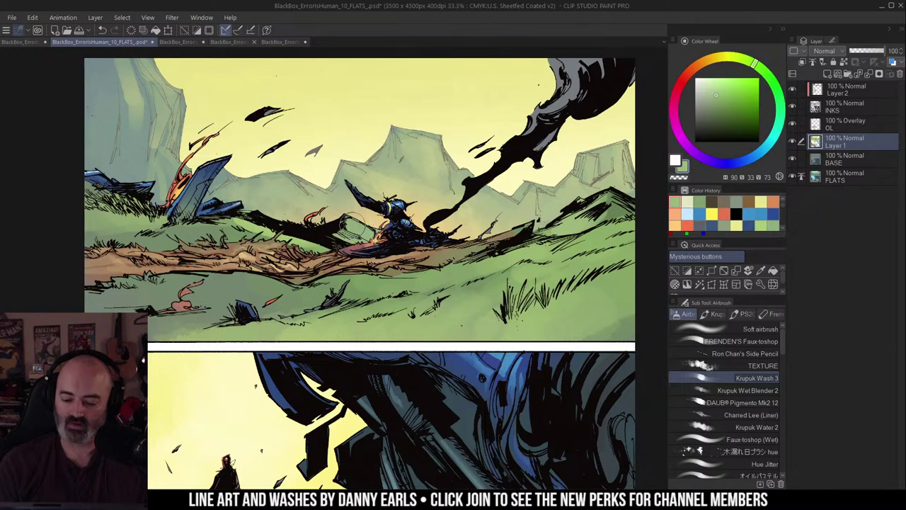
Step: Brush a lighter green highlight (H 90, S 23, V 93) onto the debris panel on the OL overlay layer
click(819, 124)
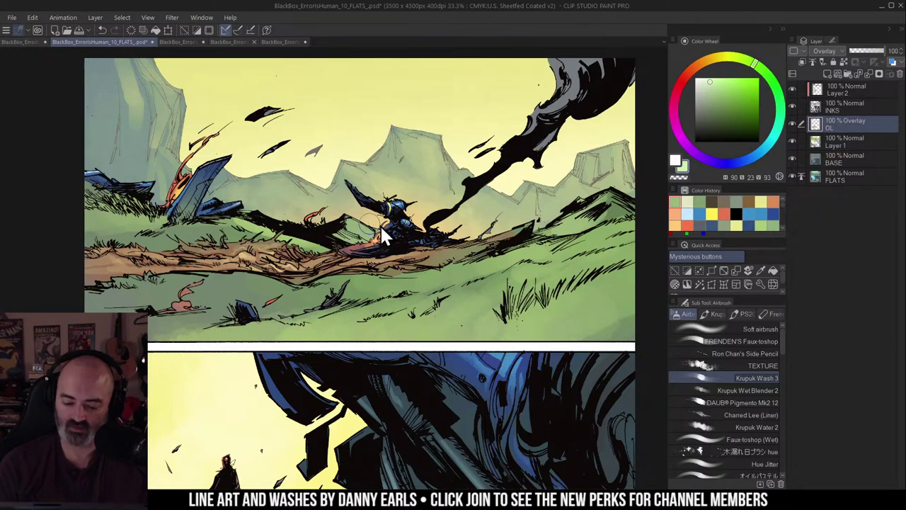
drag(349, 226, 386, 230)
alt+click(489, 237)
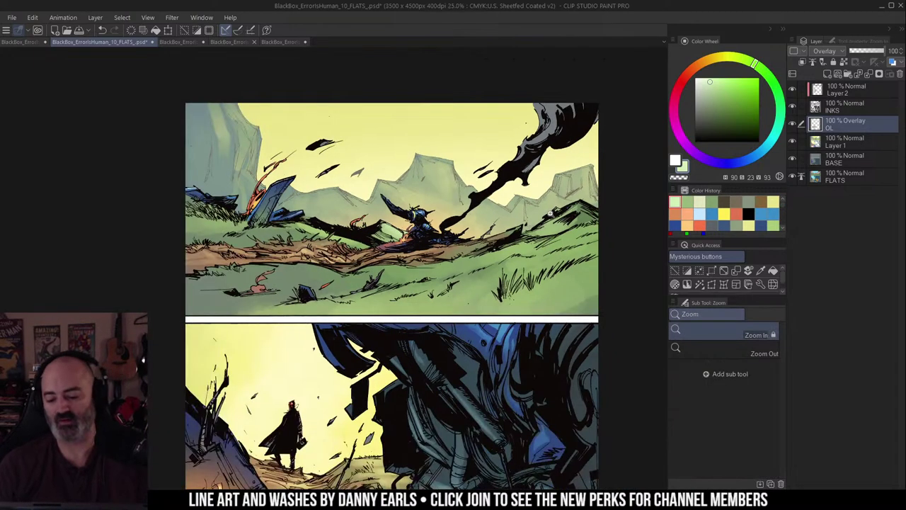
key(ctrl+z)
Step: Draw light green grass highlights across the top panel's hillside on the OL layer with Ron Chan's Side Pencil
key(b)
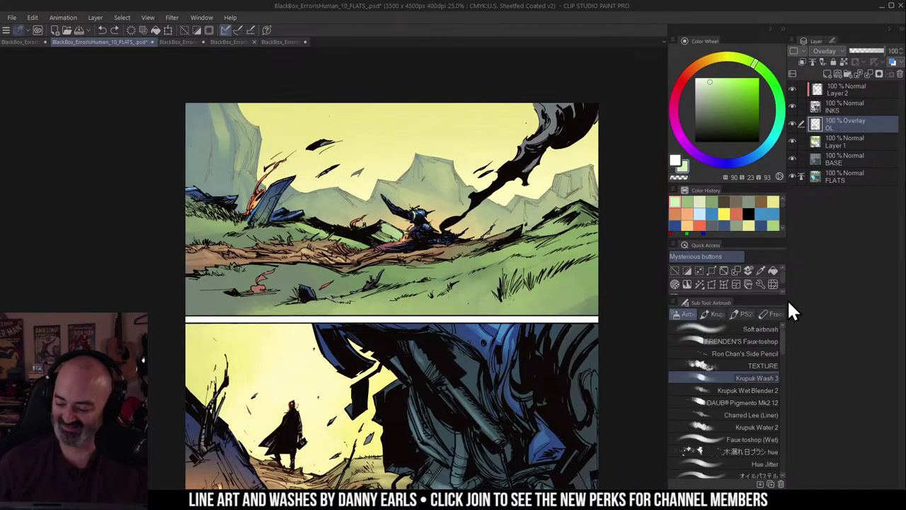
click(764, 366)
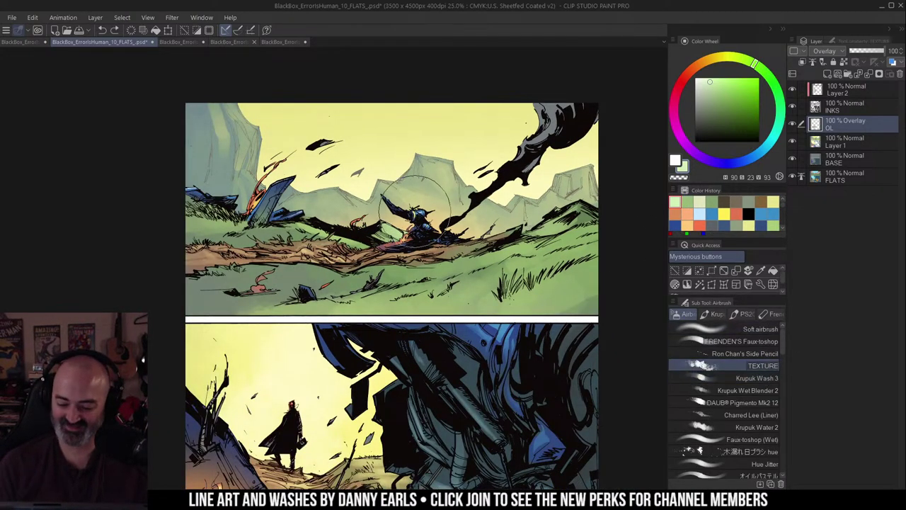
click(766, 354)
key(r)
drag(605, 176, 595, 135)
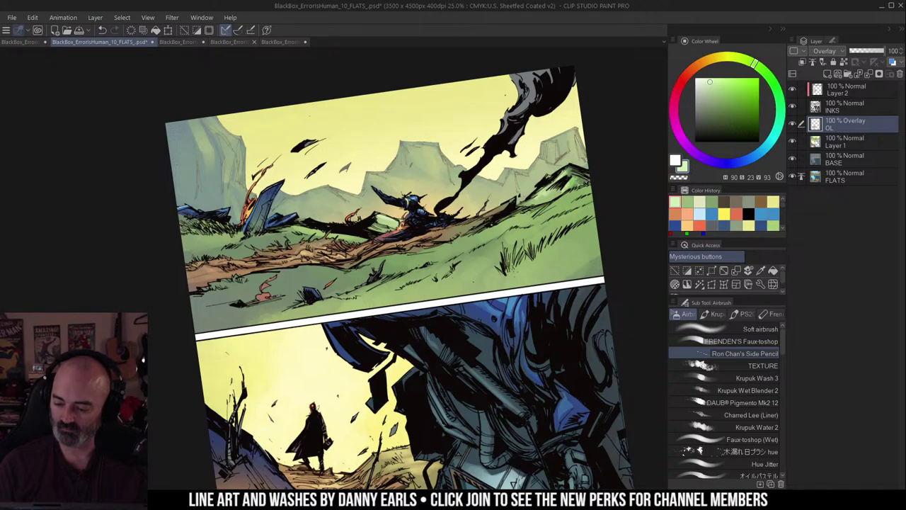
key(w)
drag(579, 189, 545, 210)
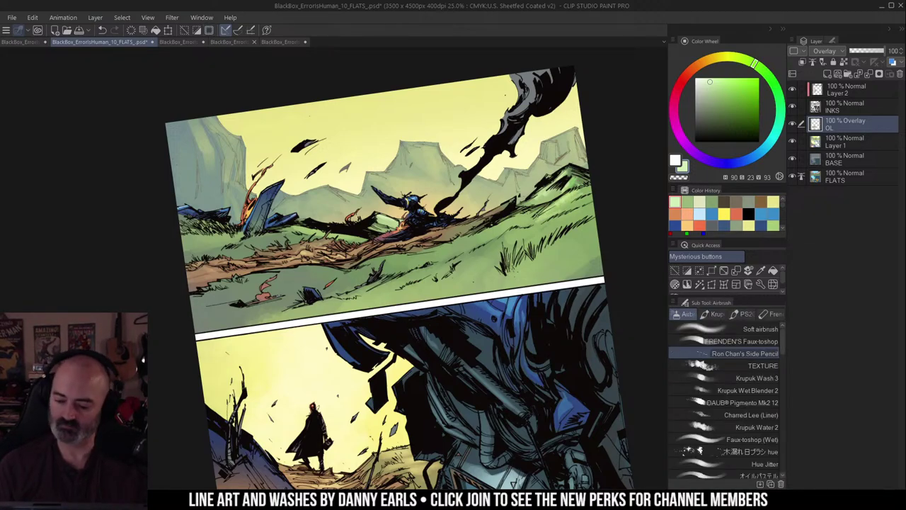
mouse_move(543, 217)
mouse_down()
mouse_move(578, 211)
mouse_move(536, 232)
mouse_move(591, 208)
mouse_move(563, 200)
mouse_move(595, 177)
mouse_move(531, 207)
mouse_up()
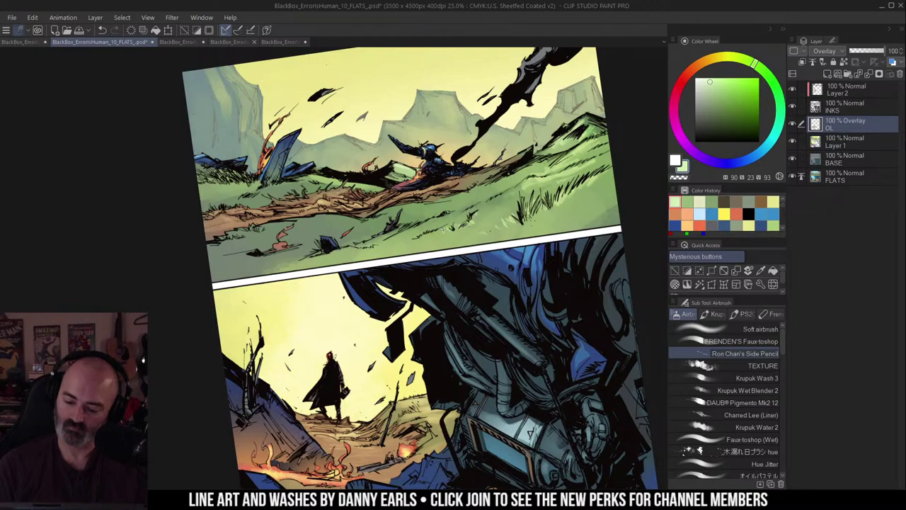
drag(516, 209, 538, 190)
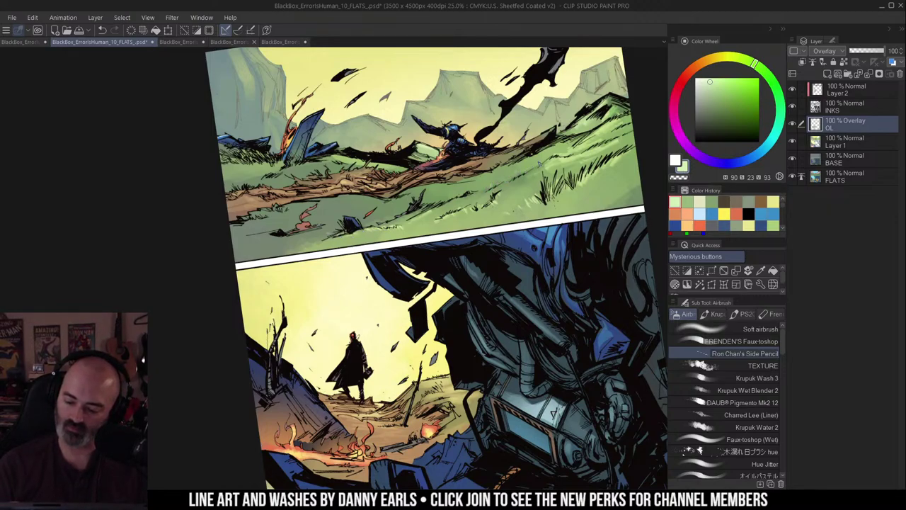
drag(524, 168, 485, 188)
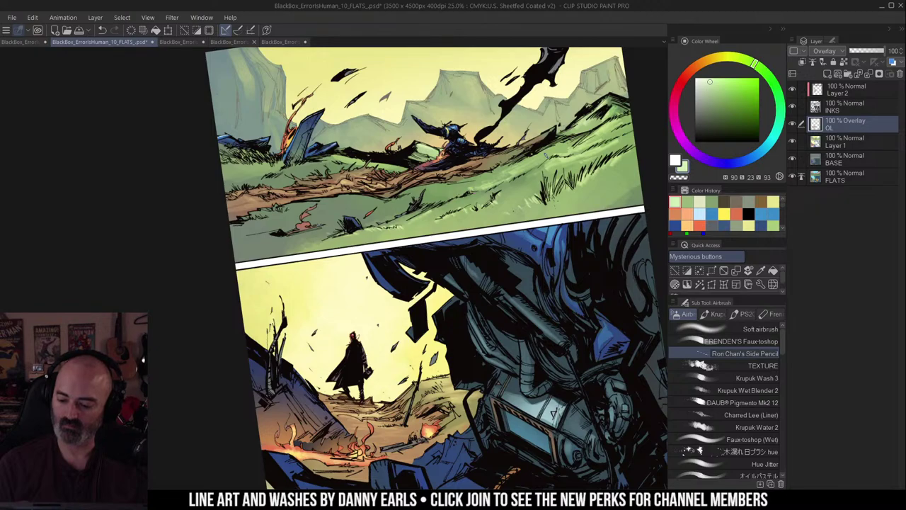
alt+click(481, 180)
ctrl+click(538, 194)
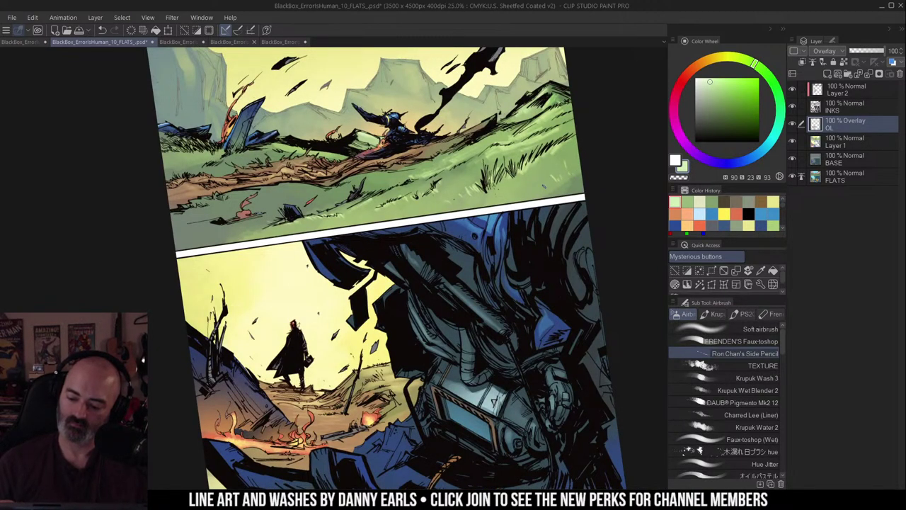
alt+click(544, 188)
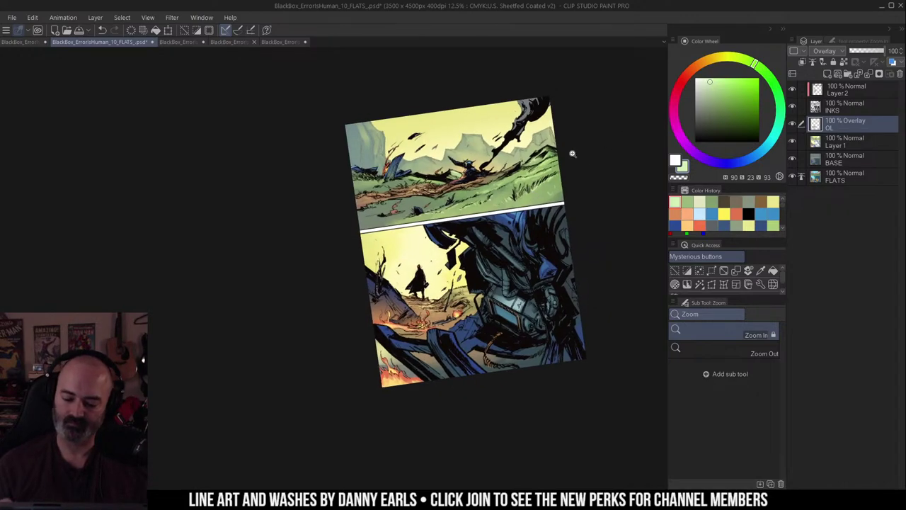
Step: Auto-select the brown ground, sample its brown and darken the brush colour to H 43, S 30, V 38, and clear the selection
click(435, 203)
key(w)
click(438, 177)
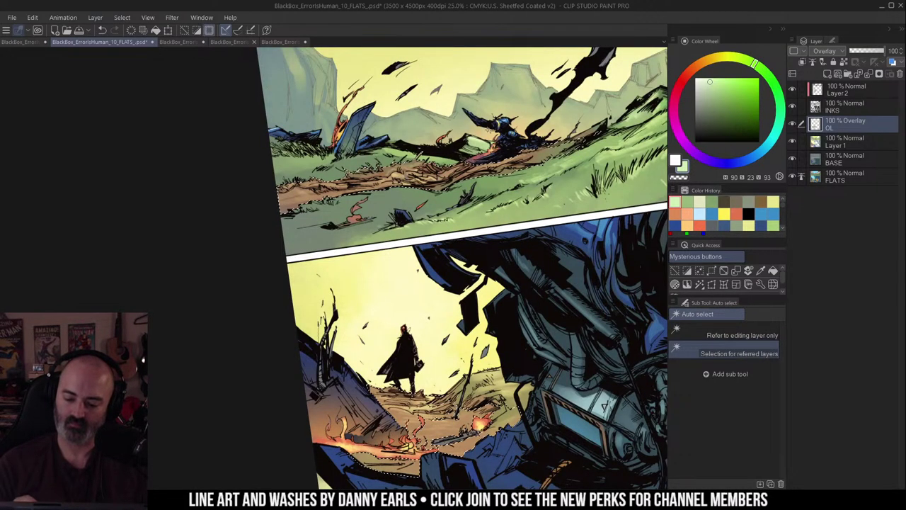
key(ctrl+d)
key(b)
alt+click(467, 399)
click(715, 116)
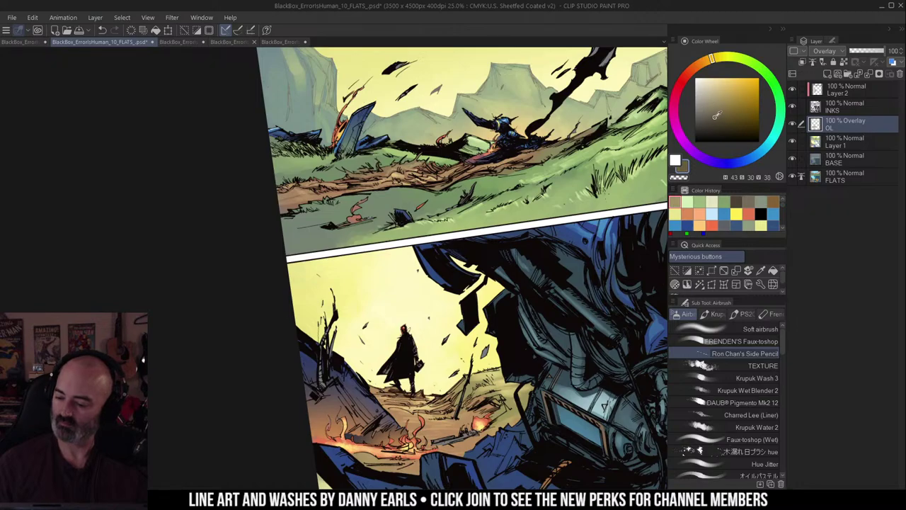
mouse_move(601, 128)
mouse_down()
mouse_move(593, 139)
mouse_move(508, 136)
mouse_move(478, 146)
mouse_move(471, 116)
mouse_move(496, 119)
mouse_up()
key(m)
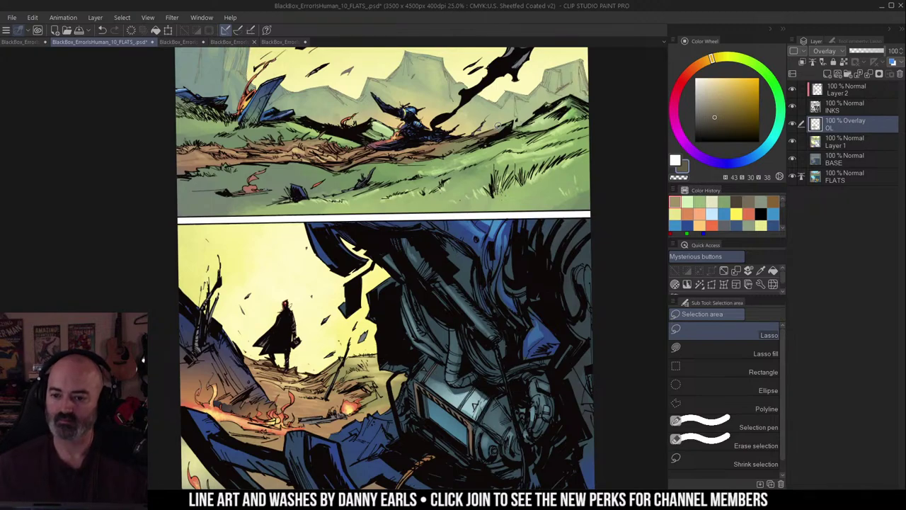
Step: Auto-select the top panel's ground area and brush dark brown (H 43, S 30, V 38) shading along the dirt track on the OL layer
drag(498, 125, 500, 113)
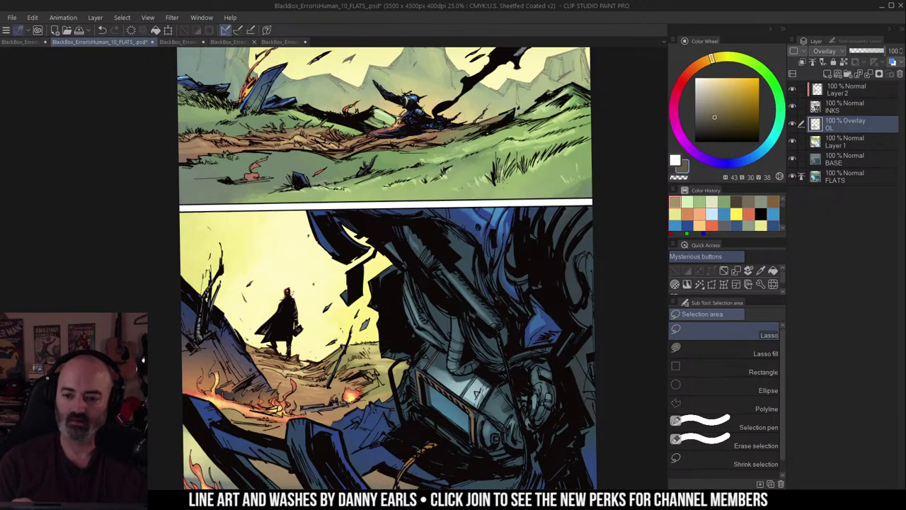
drag(501, 170, 513, 176)
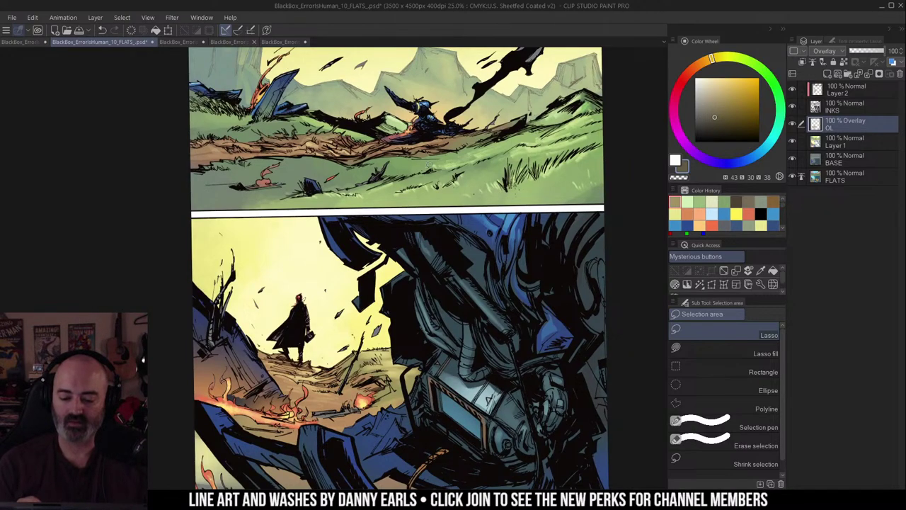
drag(431, 166, 486, 206)
key(w)
click(484, 221)
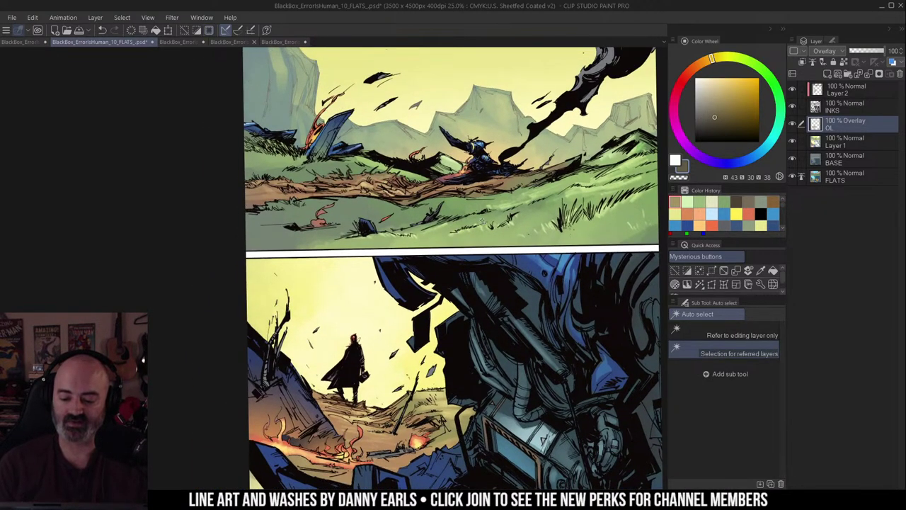
drag(441, 178, 489, 201)
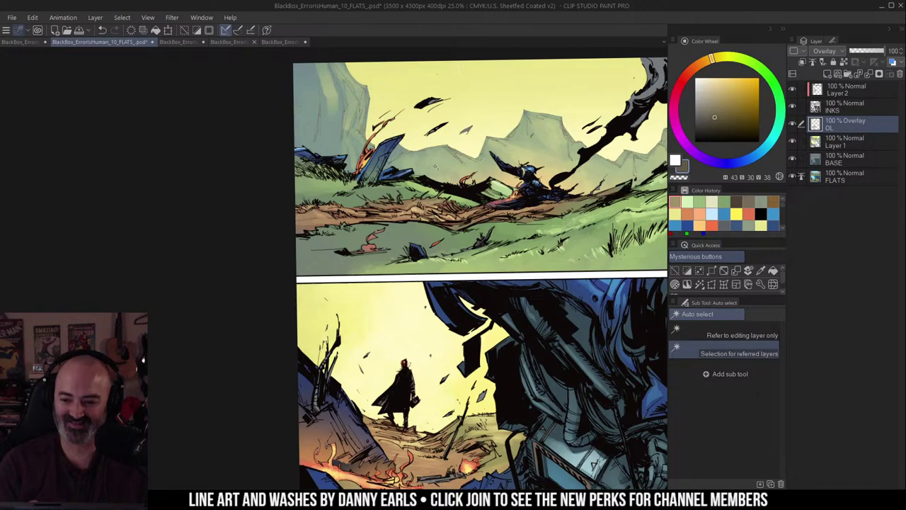
key(b)
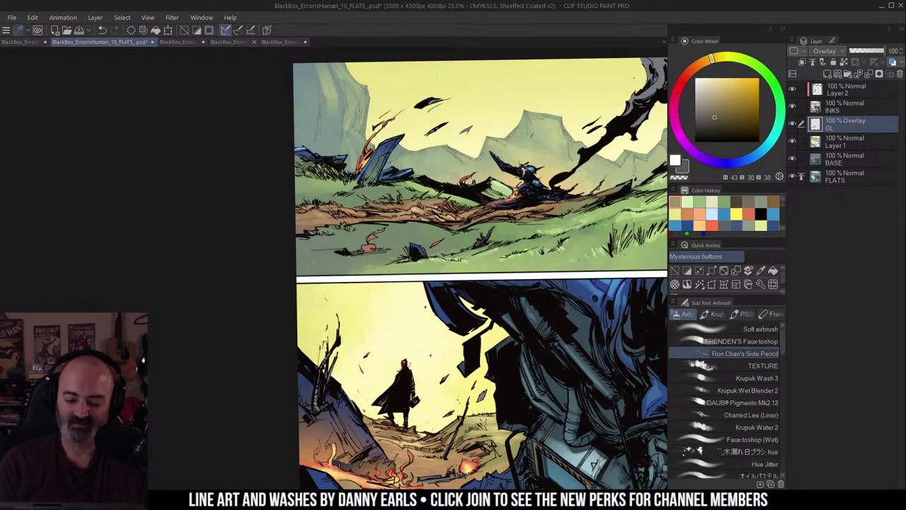
drag(340, 214, 449, 202)
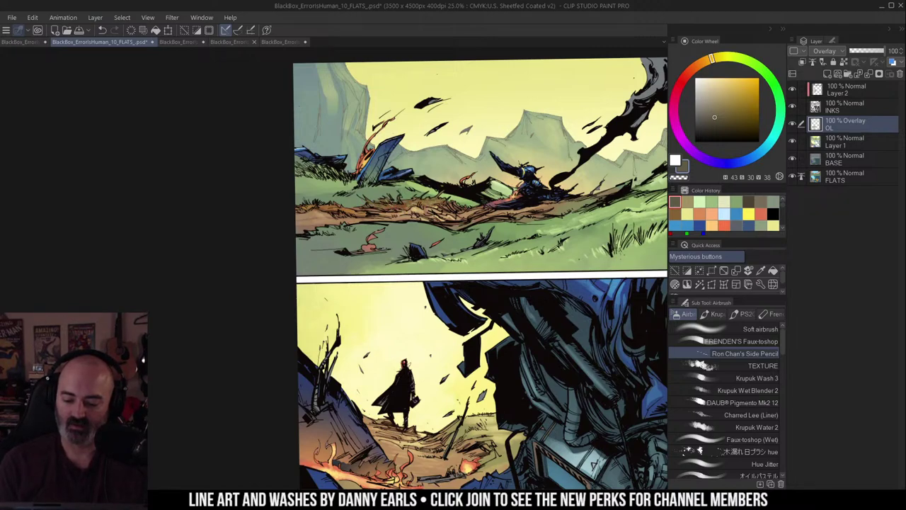
drag(300, 221, 329, 227)
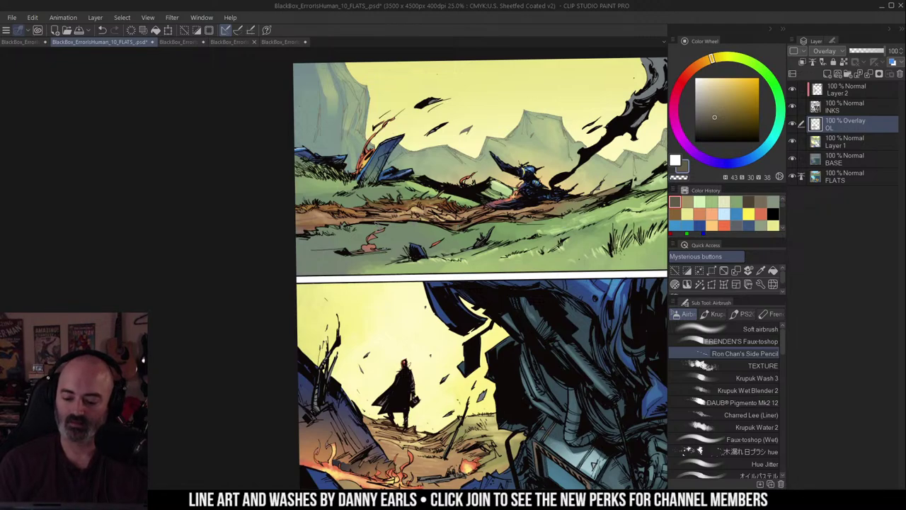
Step: Sample the hillside's light green (H 83, S 37, V 84) and its mid green (H 96, S 35, V 63) for the brush
ctrl+alt+click(457, 212)
drag(539, 232, 524, 232)
ctrl+click(466, 230)
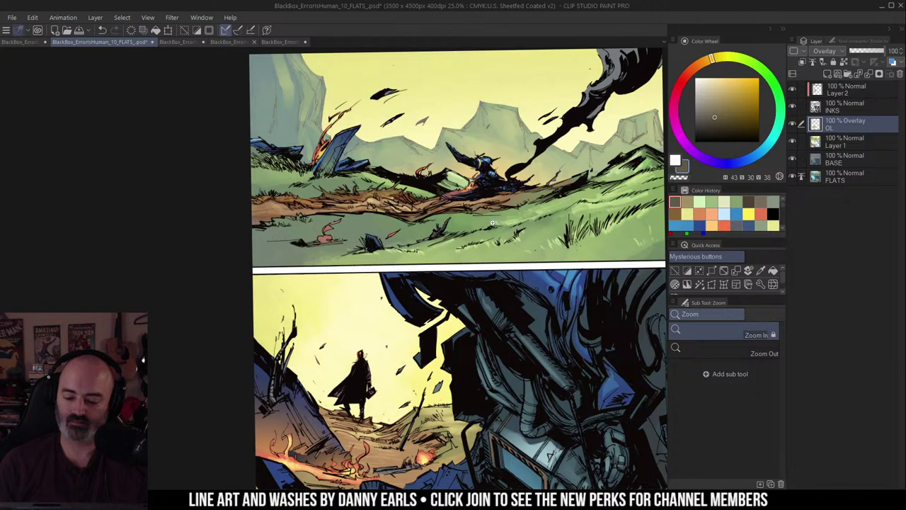
drag(522, 226, 500, 223)
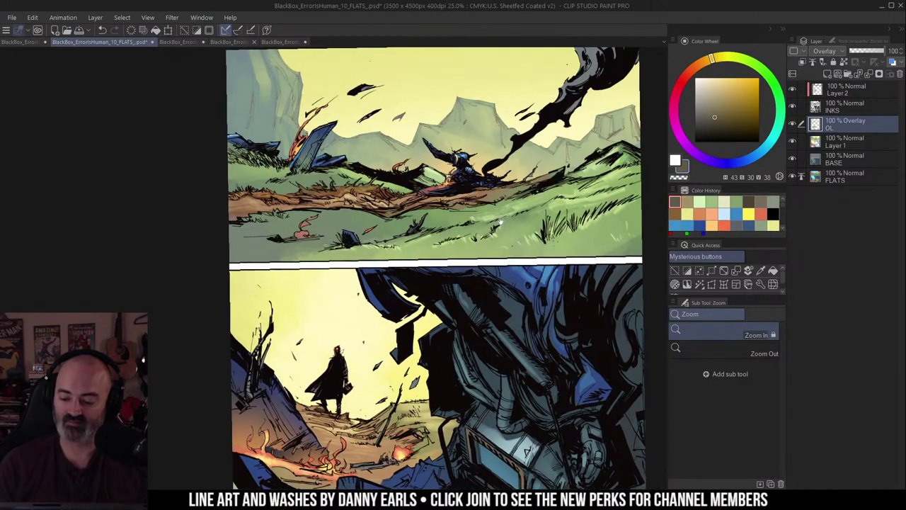
alt+click(505, 211)
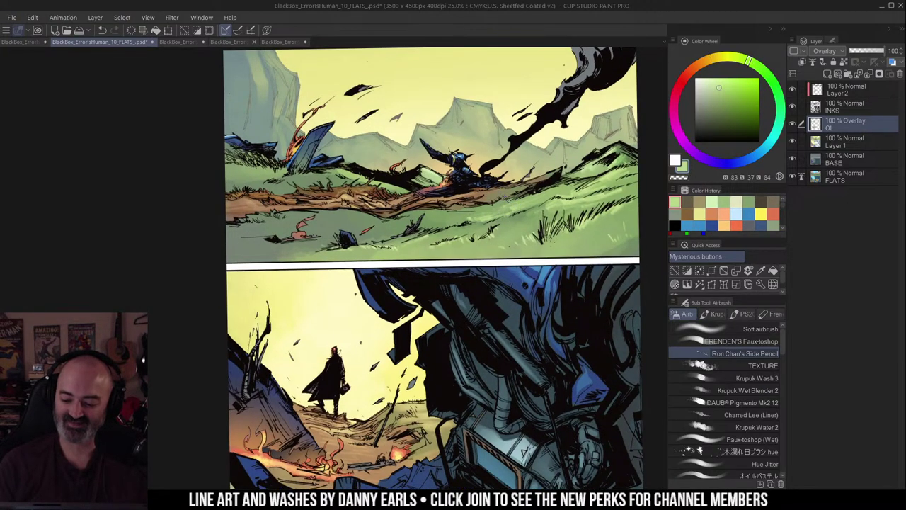
alt+click(475, 214)
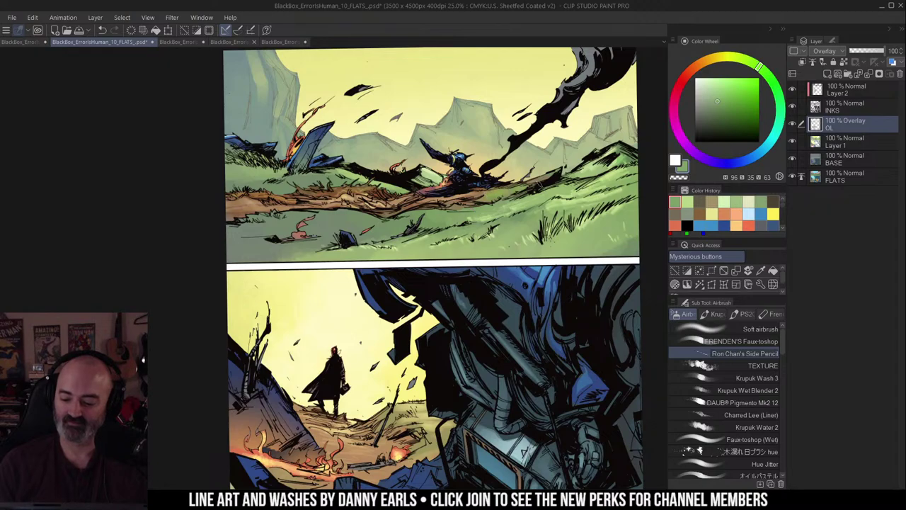
Step: Auto-select the ground areas around the dirt track for touch-ups with Ron Chan's Side Pencil in the sampled green, and clear the selection
key(w)
click(524, 188)
key(ctrl+h)
key(b)
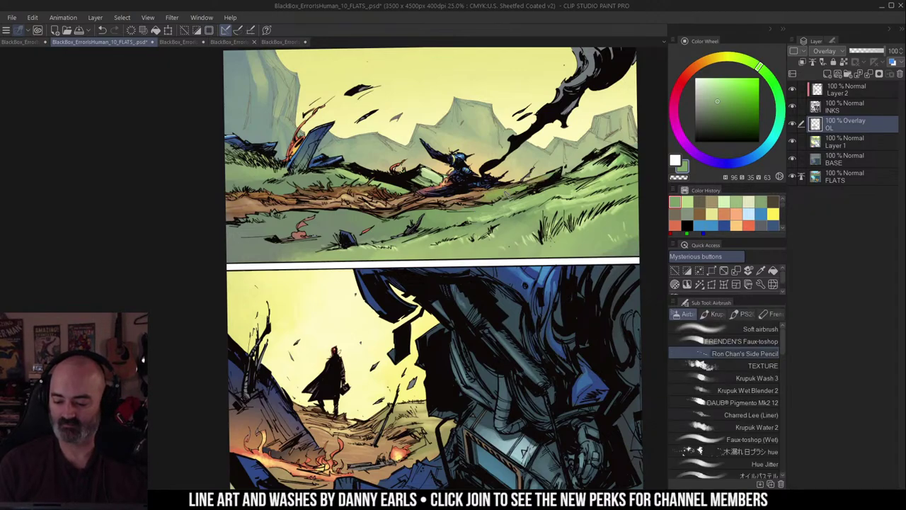
key(w)
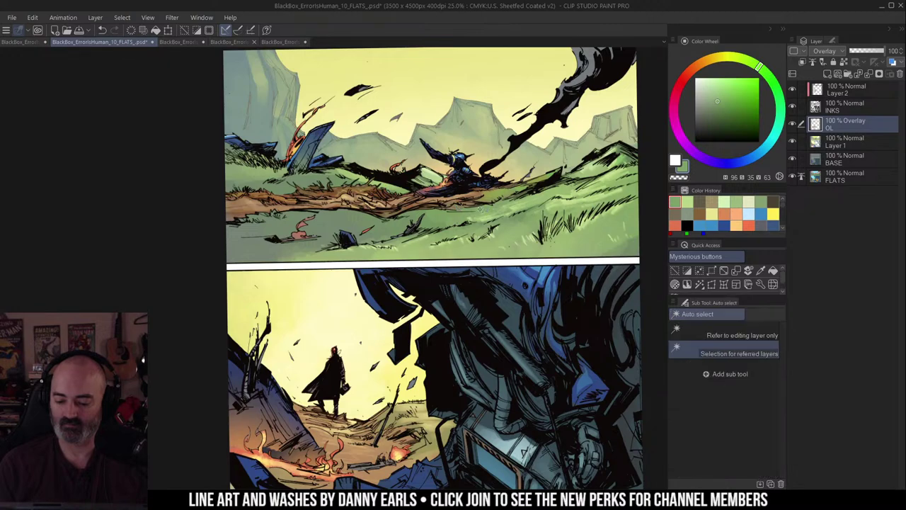
click(467, 207)
key(ctrl+h)
key(b)
key(ctrl+d)
key(w)
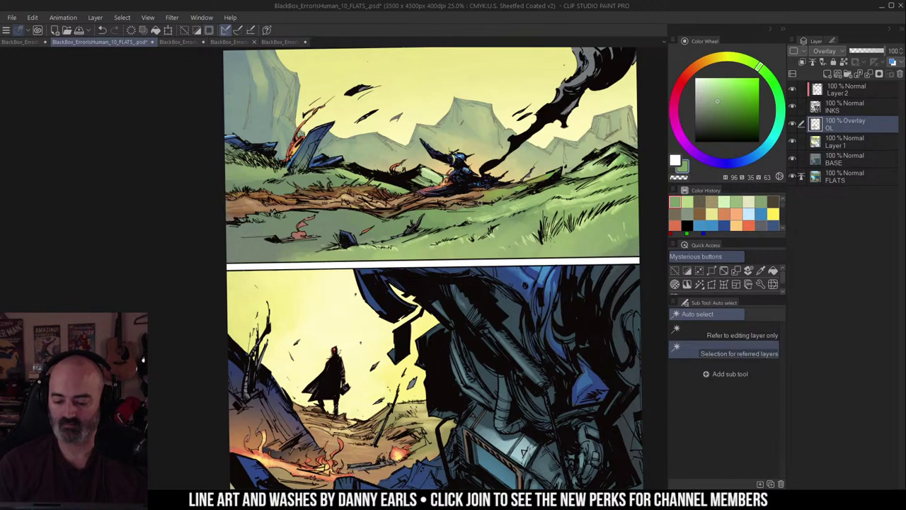
key(b)
key(ctrl+d)
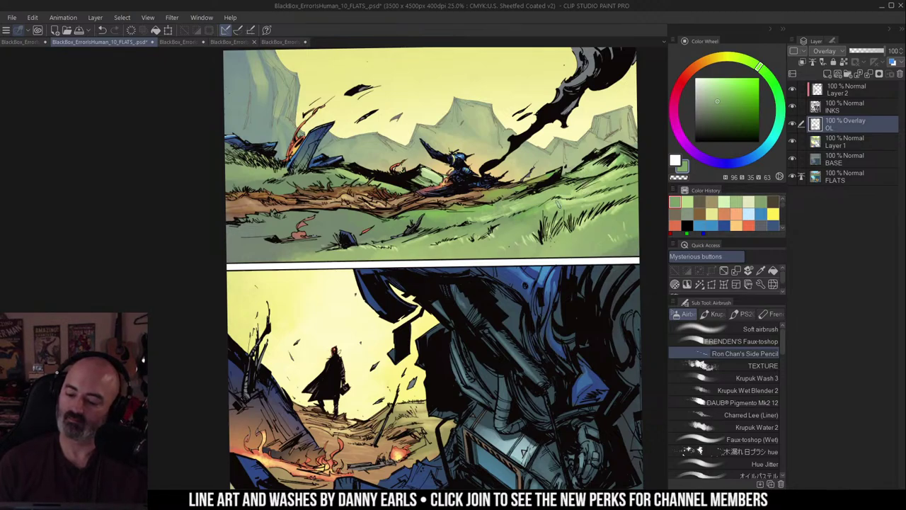
Step: Review the whole coloured page at reduced size, comparing the top panel with the second panel
scroll(559, 203, down, 2)
mouse_move(601, 186)
mouse_down()
mouse_move(562, 192)
mouse_move(545, 182)
mouse_up()
key(m)
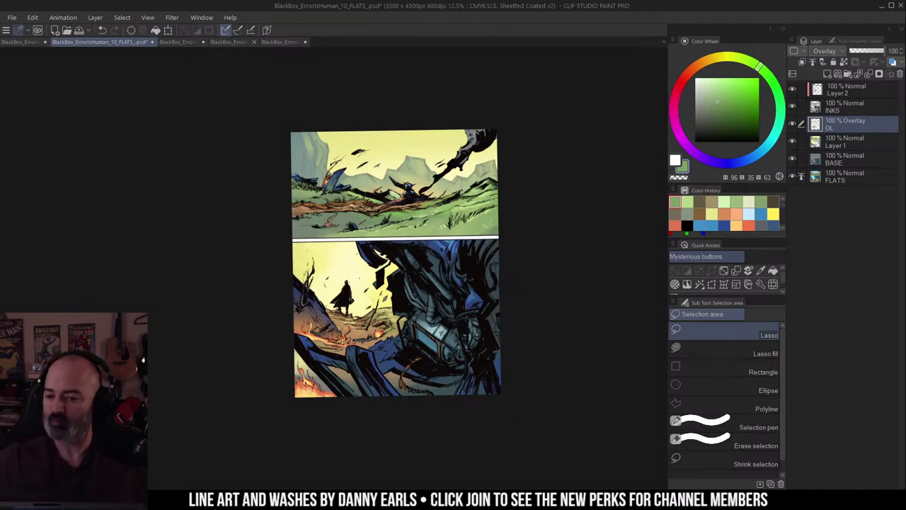
drag(516, 171, 529, 169)
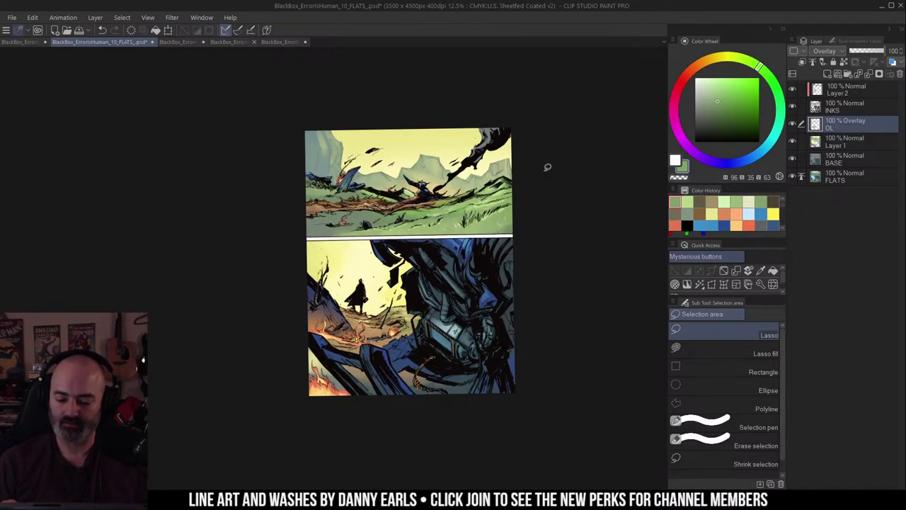
drag(531, 168, 509, 183)
key(r)
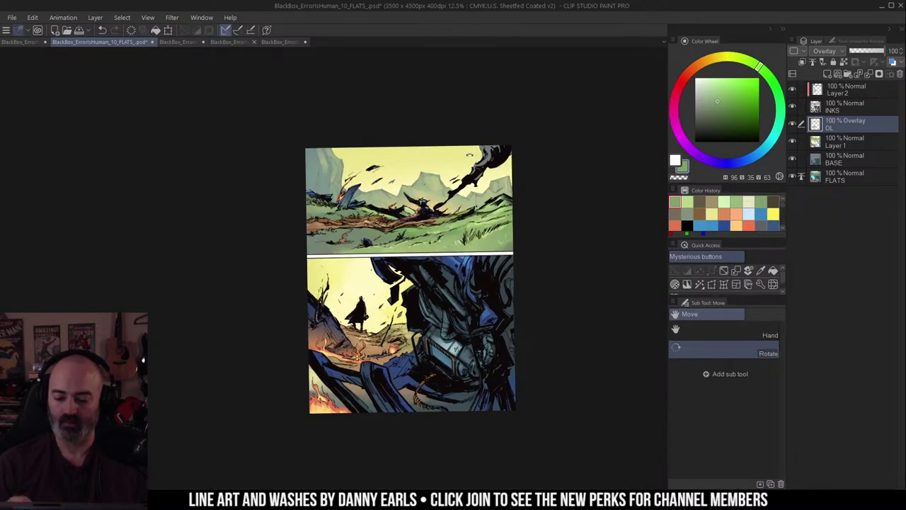
mouse_move(531, 96)
mouse_down()
mouse_move(511, 128)
mouse_move(476, 145)
mouse_up()
drag(533, 193, 536, 133)
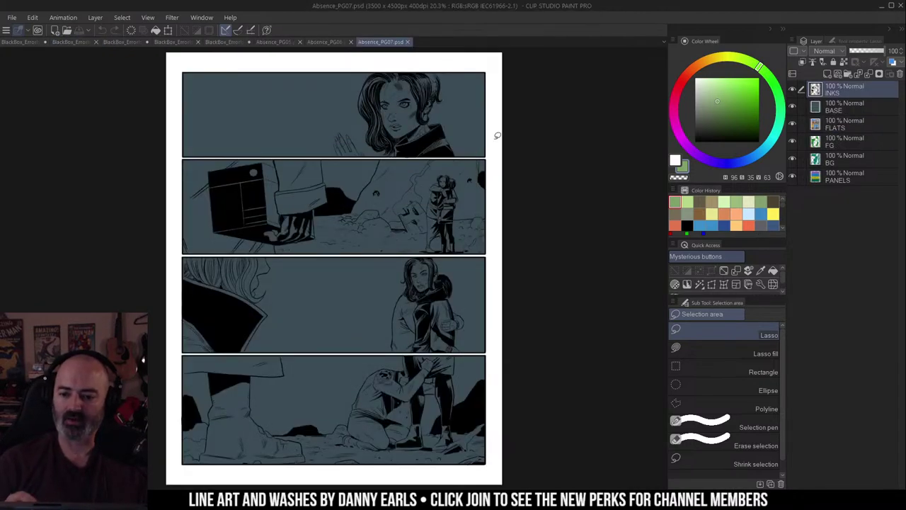
Step: Place the page Absence_PG07.psd beside the coloured Absence_PG06.psd as a colour reference and make Absence_PG07.psd active
click(545, 122)
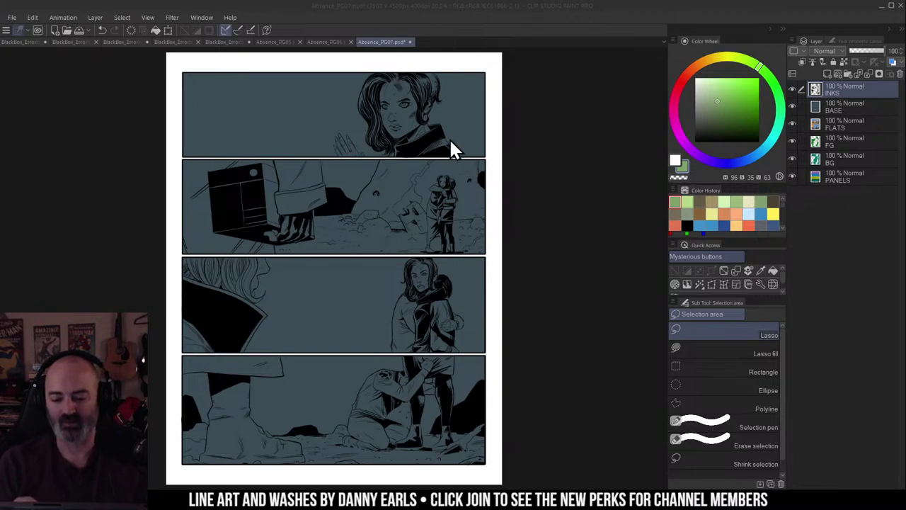
click(397, 44)
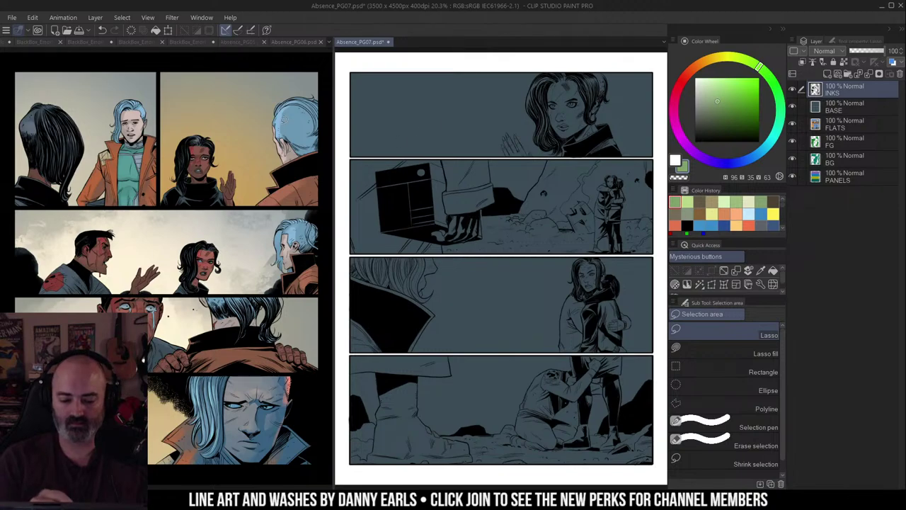
click(286, 42)
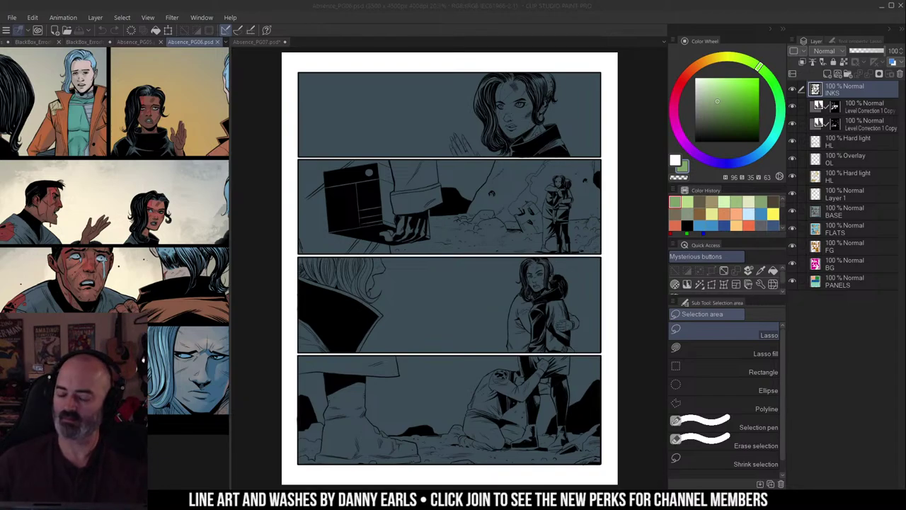
click(537, 142)
drag(537, 142, 524, 142)
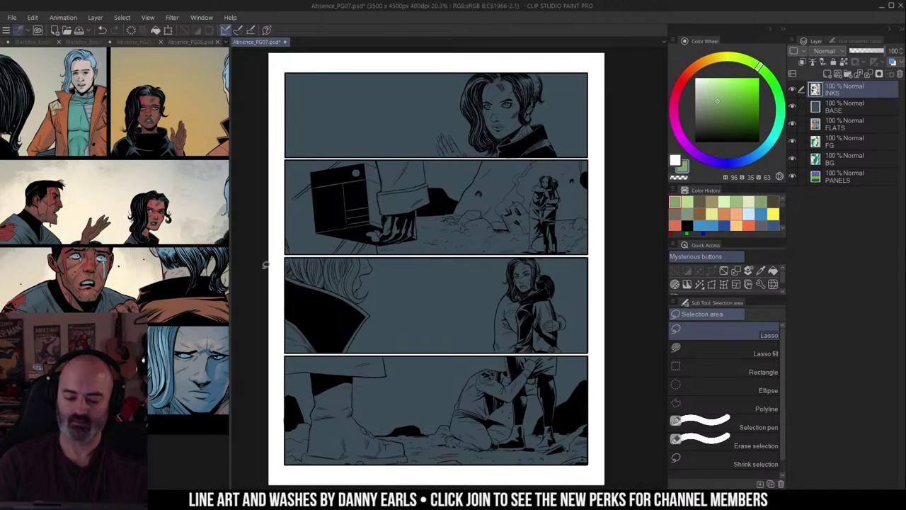
scroll(447, 170, up, 1)
Step: Set FLATS as the reference layer, auto-select the background areas of the panels, and make the BASE layer active
key(w)
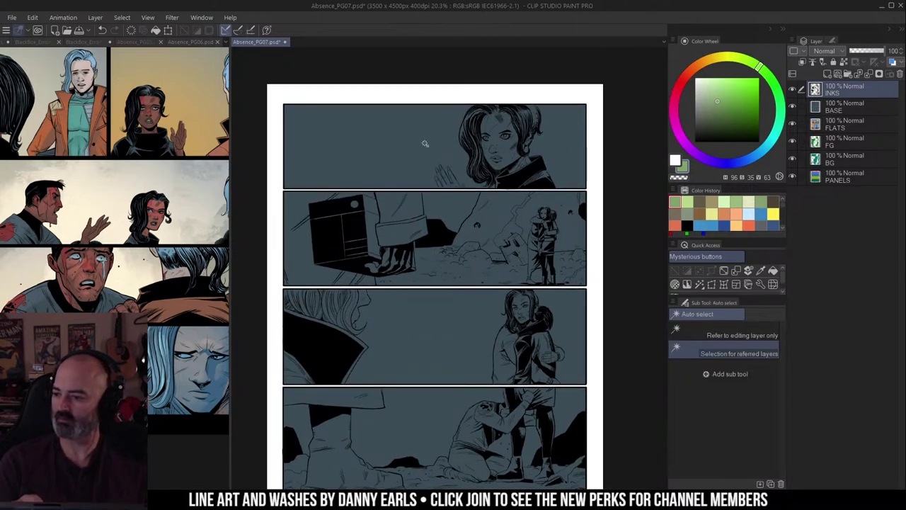
scroll(509, 208, down, 1)
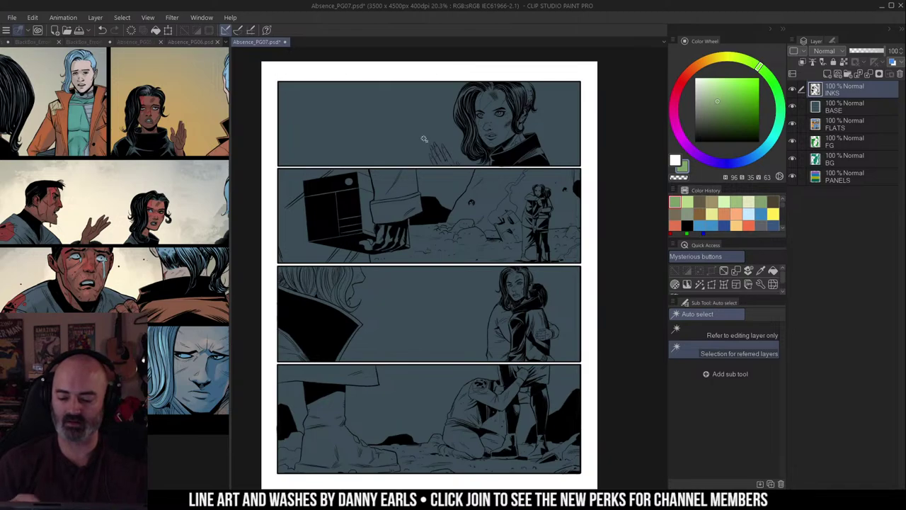
click(821, 105)
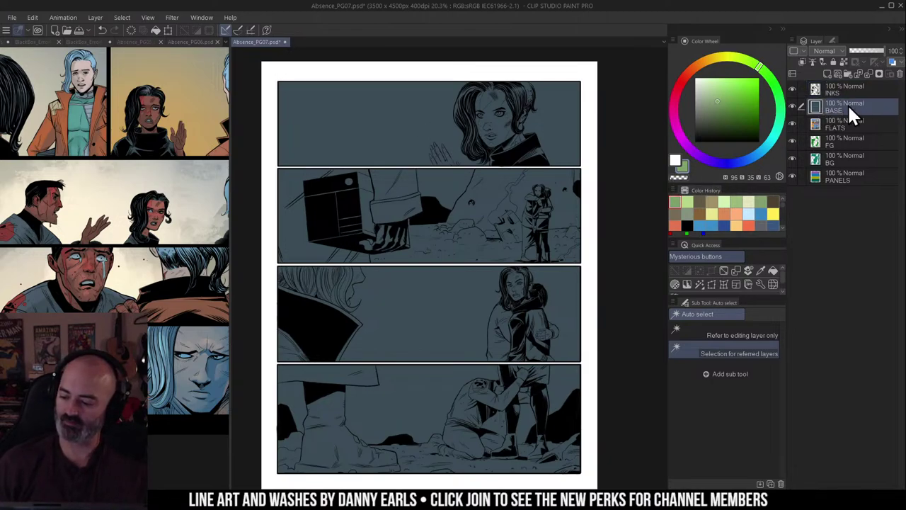
click(846, 124)
drag(585, 133, 587, 131)
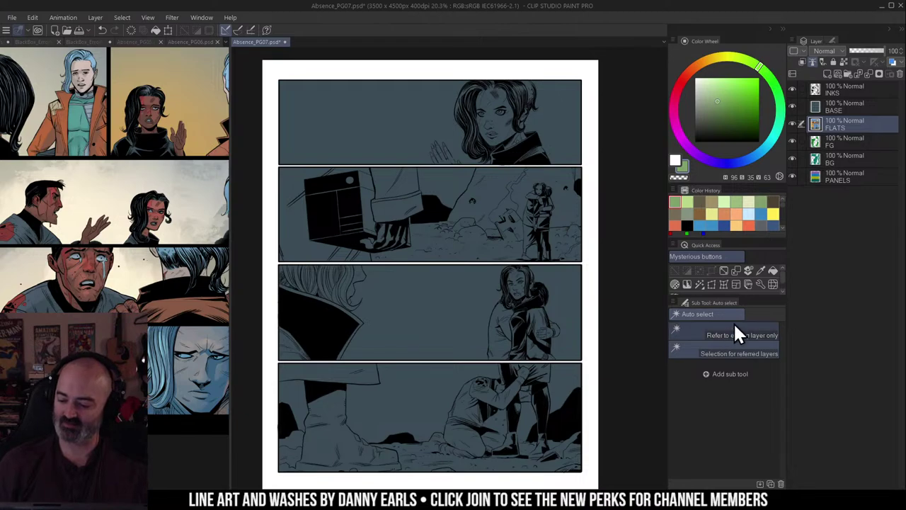
click(838, 113)
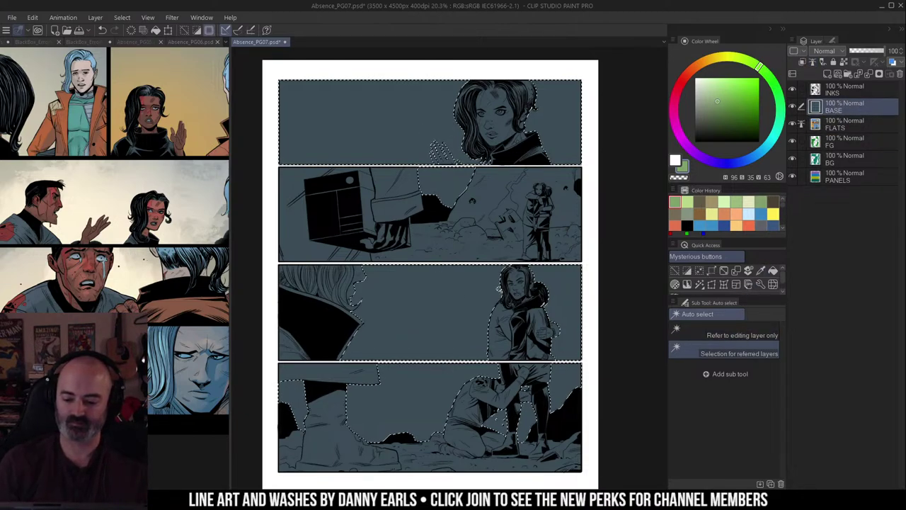
Step: Limit the background selection to the top panel using the PANELS layer, hide its outline, and return to the BASE layer with a brush
click(831, 179)
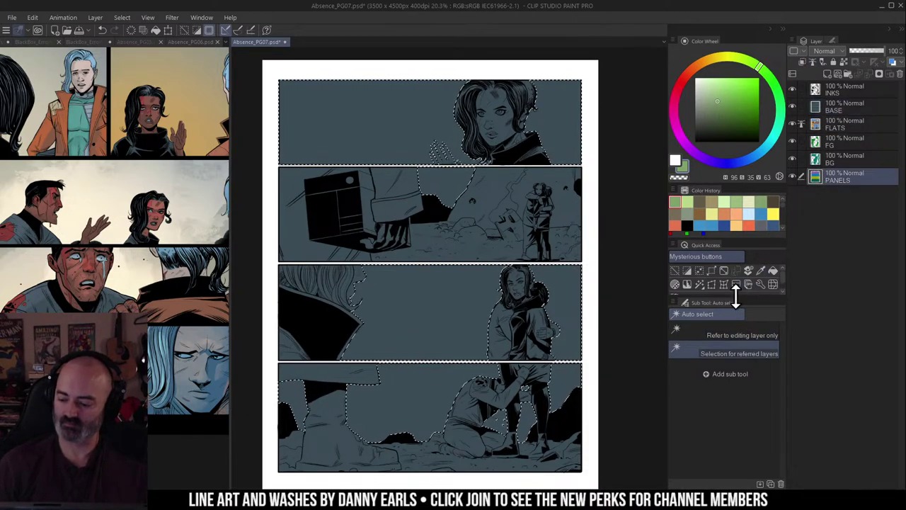
click(737, 335)
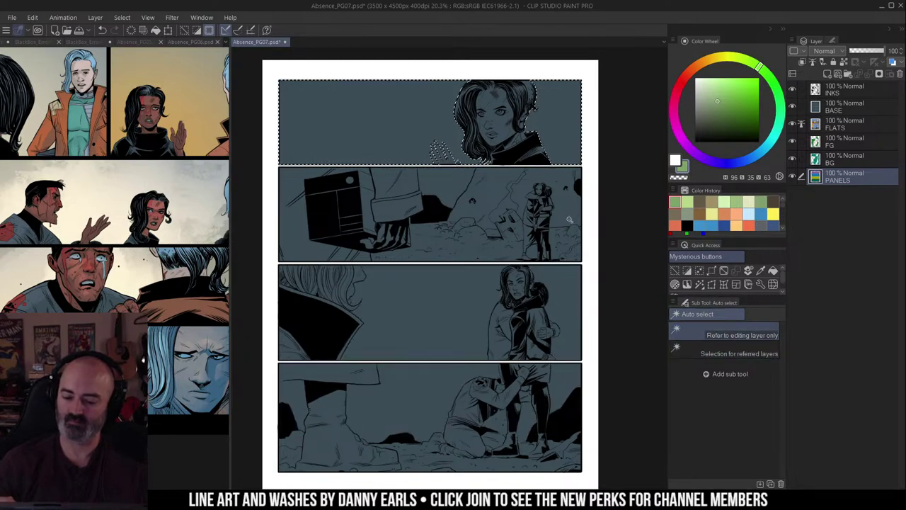
click(814, 104)
key(ctrl+d)
key(b)
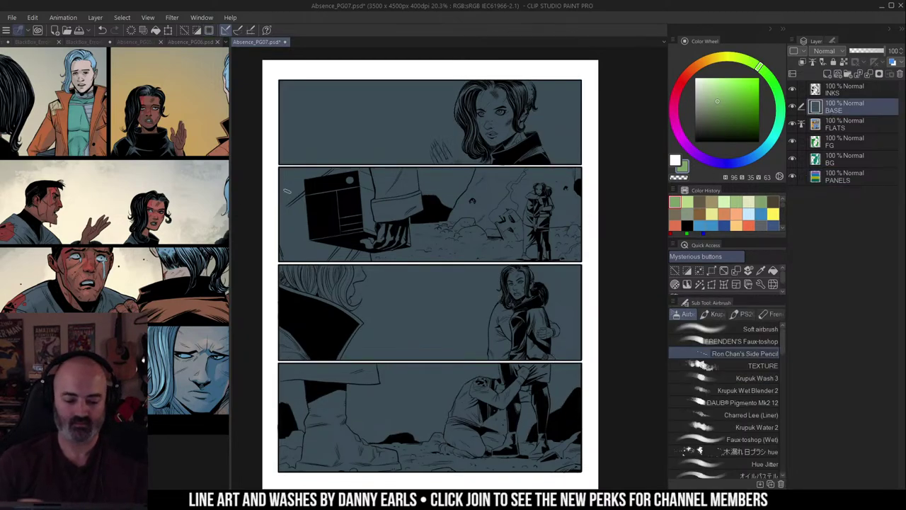
Step: Sample grey (H 171, S 4, V 65) from Absence_PG06, paint PG07's top background with FRENDEN'S Faux-toshop on BASE, and choose Krupuk Wash 3
click(160, 167)
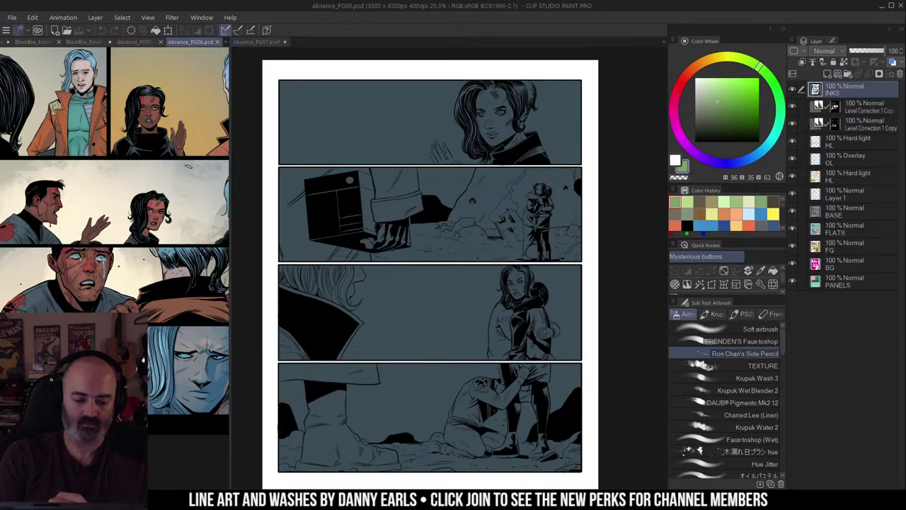
alt+click(189, 182)
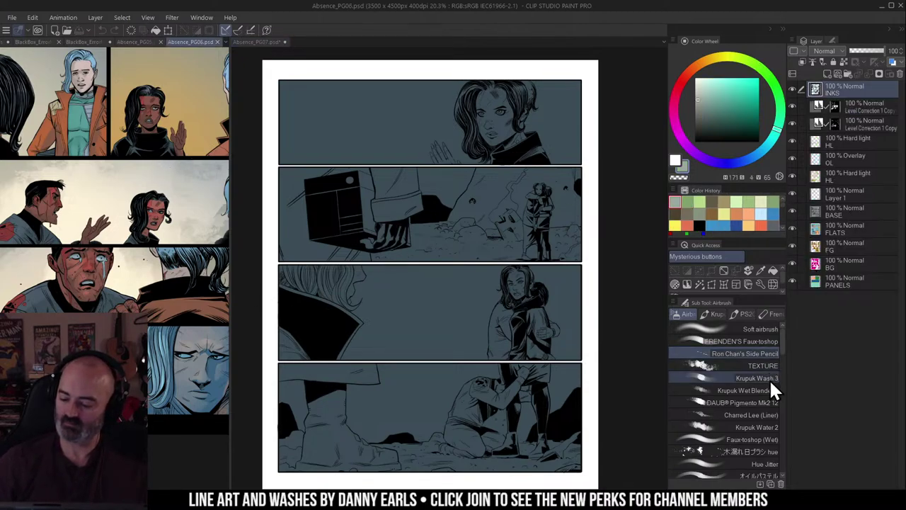
click(772, 338)
key(ctrl+Tab)
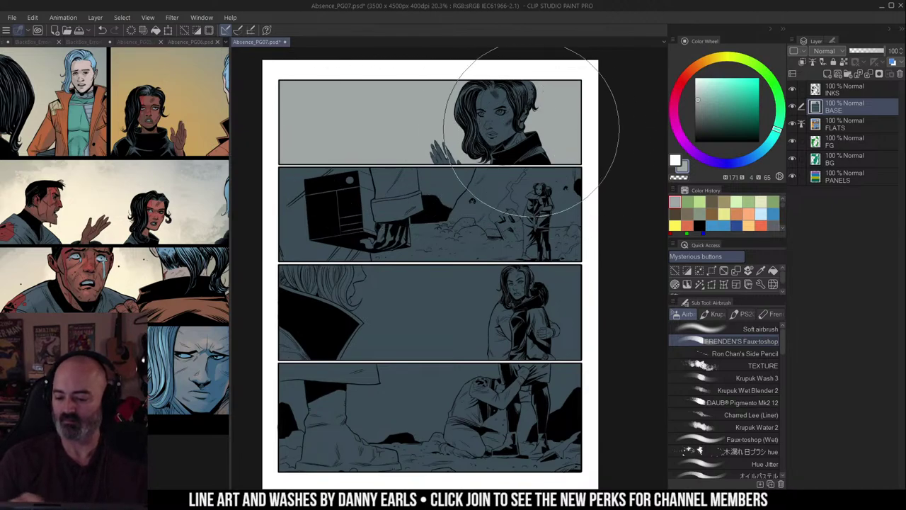
click(764, 378)
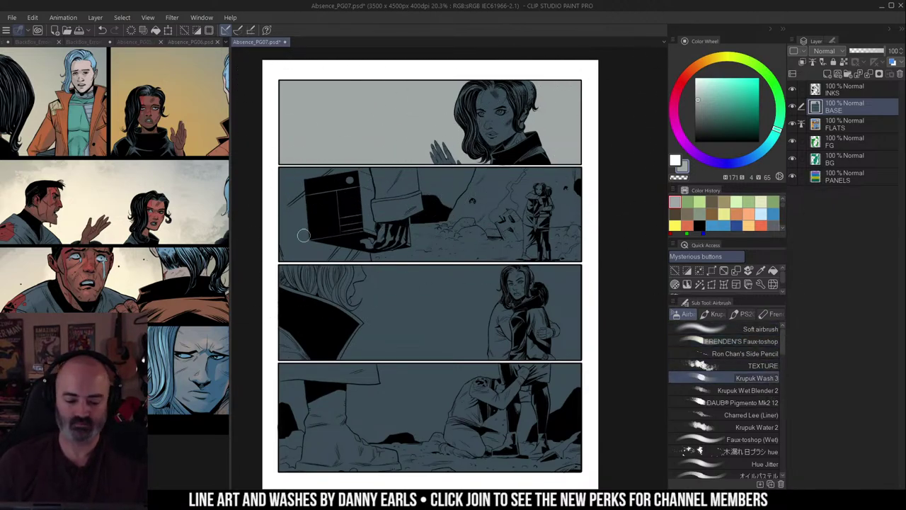
Step: Sample tan (H 42, S 43, V 71) from Absence_PG06 and wash it over the top panel's background in Absence_PG07
key(ctrl+Tab)
key(ctrl+Tab)
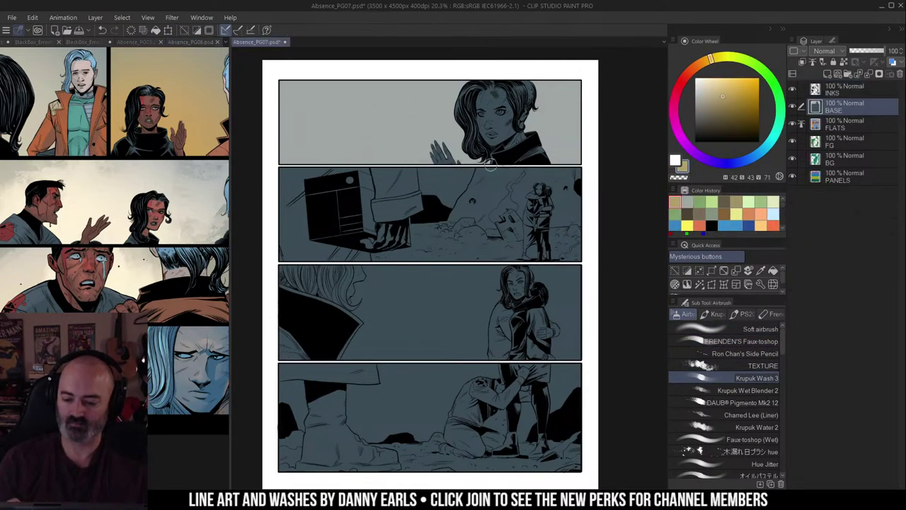
mouse_move(291, 142)
mouse_down()
mouse_move(299, 172)
mouse_move(300, 116)
mouse_move(328, 180)
mouse_move(310, 100)
mouse_move(303, 147)
mouse_move(337, 170)
mouse_move(368, 181)
mouse_move(349, 113)
mouse_move(342, 144)
mouse_move(495, 183)
mouse_move(382, 135)
mouse_move(326, 88)
mouse_move(327, 152)
mouse_move(547, 175)
mouse_up()
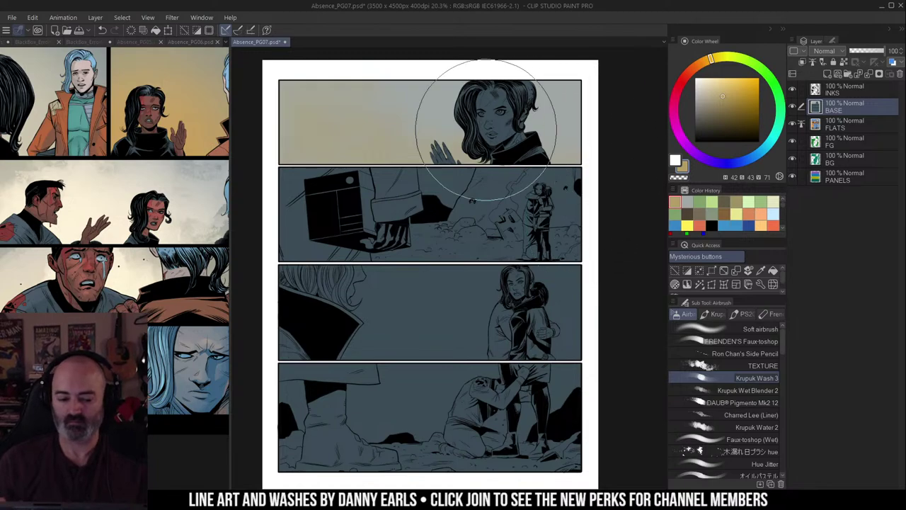
Step: Sample pale cream (H 40, S 9, V 87) from Absence_PG06 and try cloud strokes around the woman's head in the top panel
key(m)
key(ctrl+Tab)
key(ctrl+Tab)
key(b)
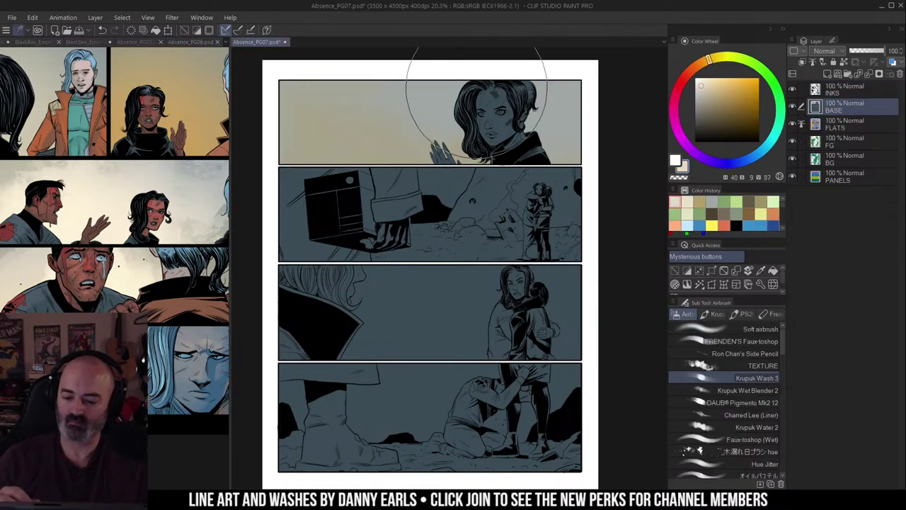
mouse_move(453, 63)
mouse_down()
mouse_move(494, 75)
mouse_move(563, 83)
mouse_move(489, 89)
mouse_move(517, 88)
mouse_move(534, 102)
mouse_move(496, 82)
mouse_move(524, 94)
mouse_move(556, 121)
mouse_move(566, 146)
mouse_move(461, 103)
mouse_up()
key(ctrl+z)
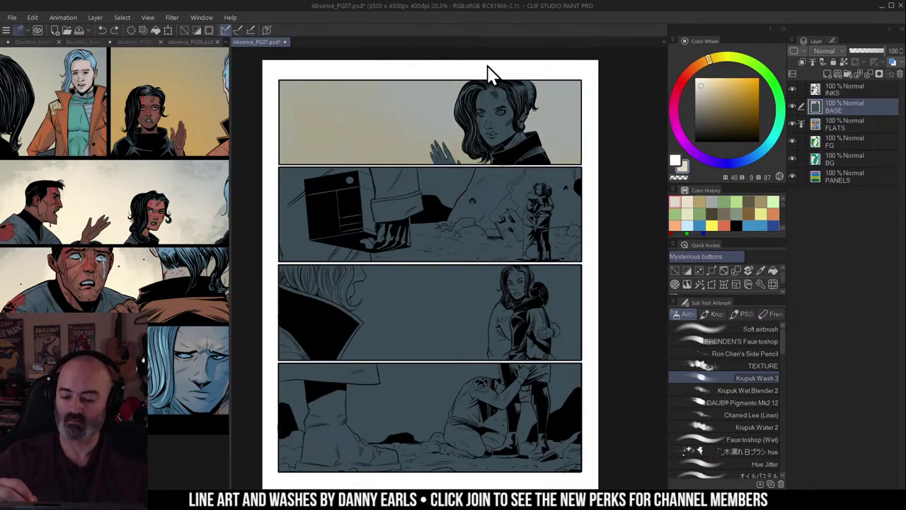
key([)
mouse_move(429, 71)
mouse_down()
mouse_move(506, 105)
mouse_move(545, 98)
mouse_move(581, 121)
mouse_move(398, 85)
mouse_move(456, 107)
mouse_up()
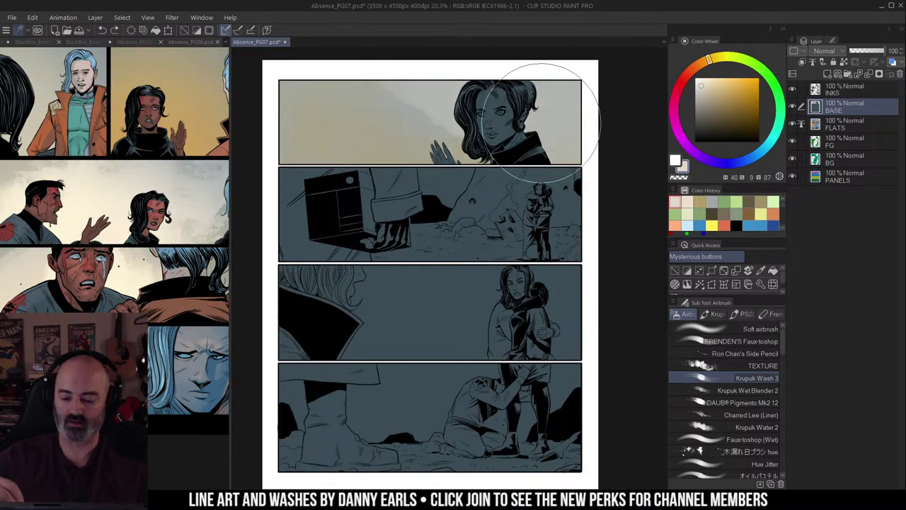
key(ctrl+z)
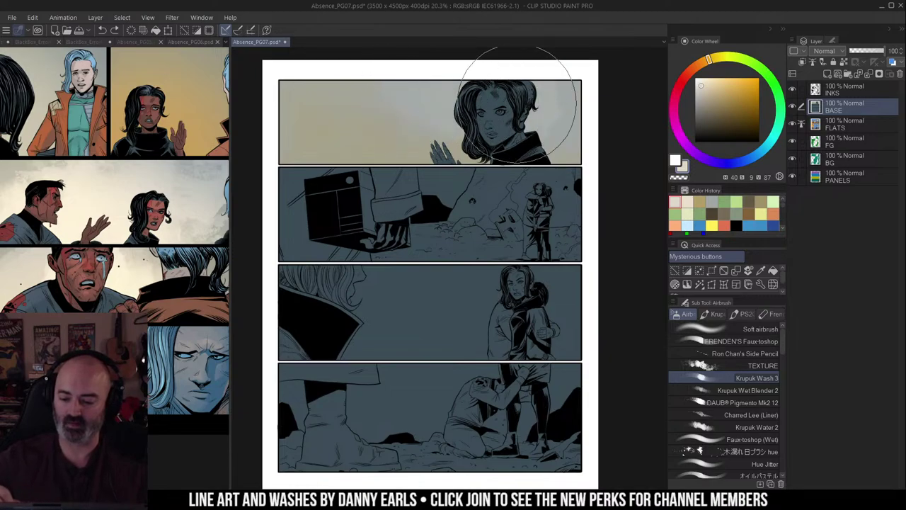
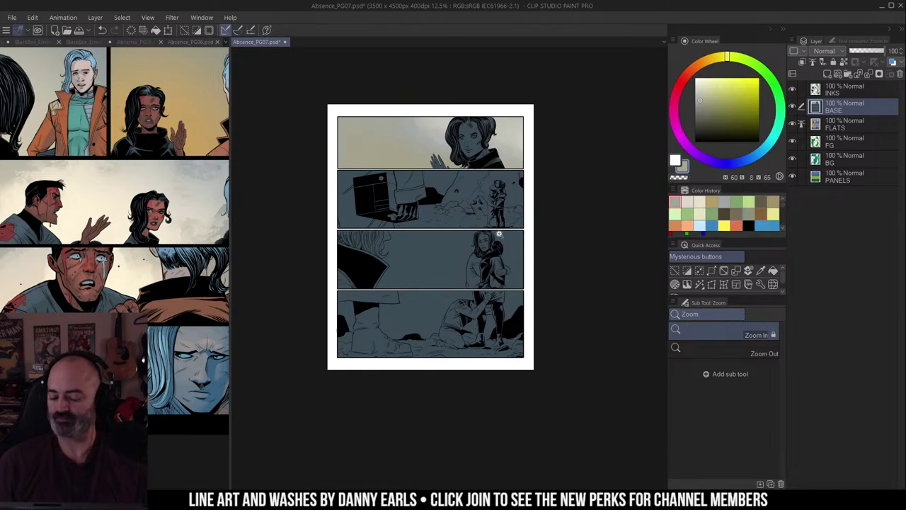
Step: Clear the top panel's background selection and set auto-select to work from the referred layers
click(474, 135)
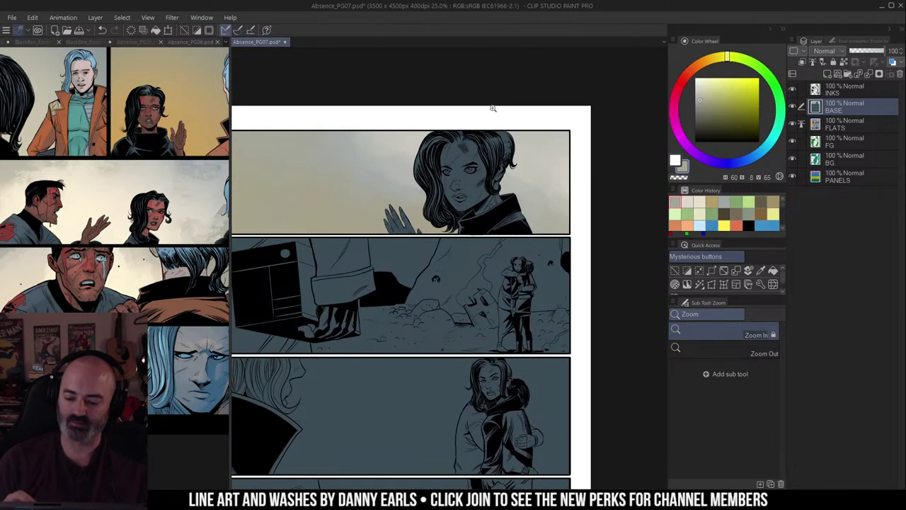
key(w)
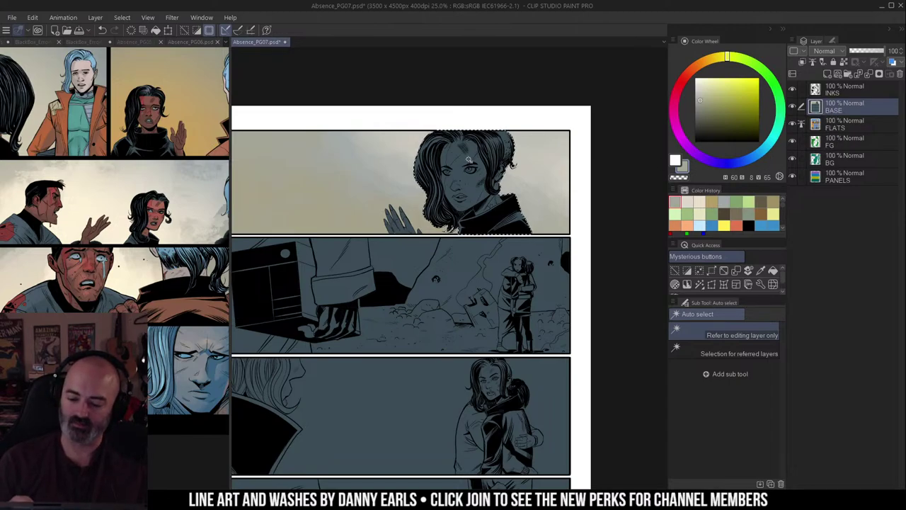
click(729, 352)
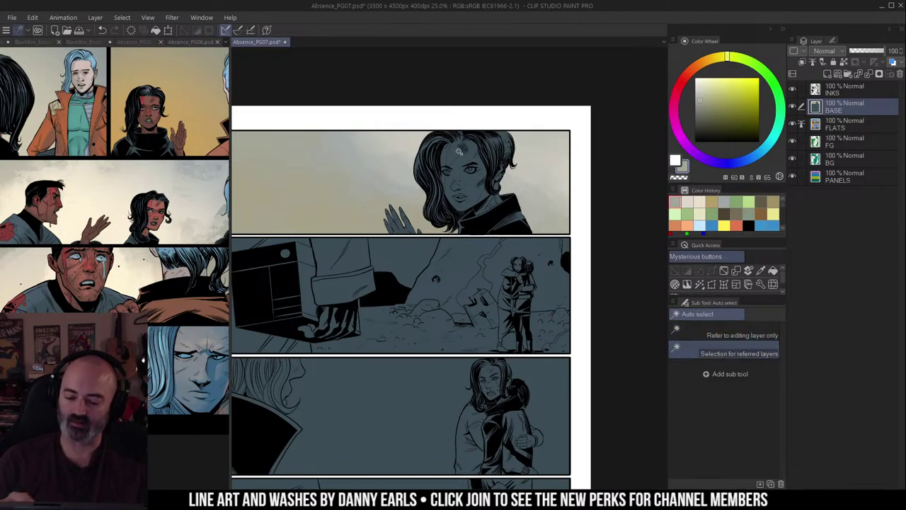
key(q)
key(q)
key(ctrl+d)
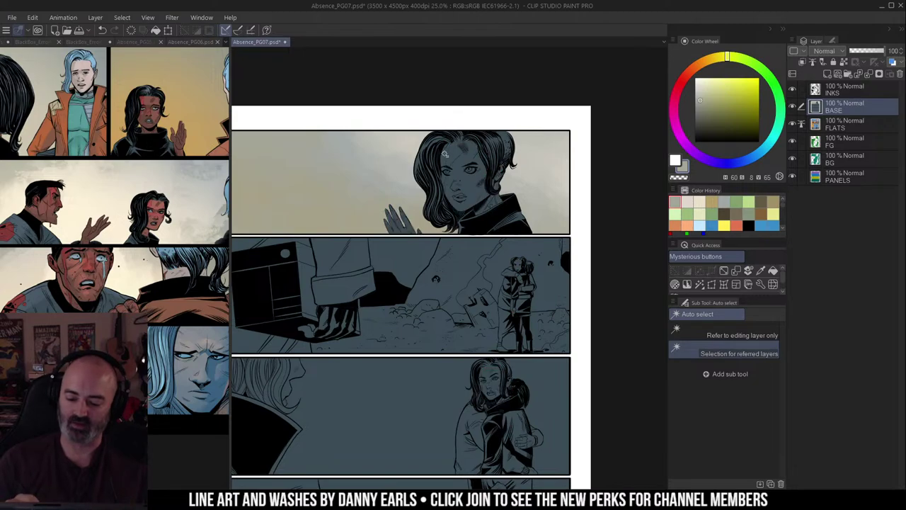
key(ctrl+z)
key(ctrl+d)
Step: Sample red (H 4, S 65, V 69) from the woman's face in Absence_PG06 and paint her face edge and neck in PG07's top panel
ctrl+click(152, 105)
ctrl+click(148, 101)
key(b)
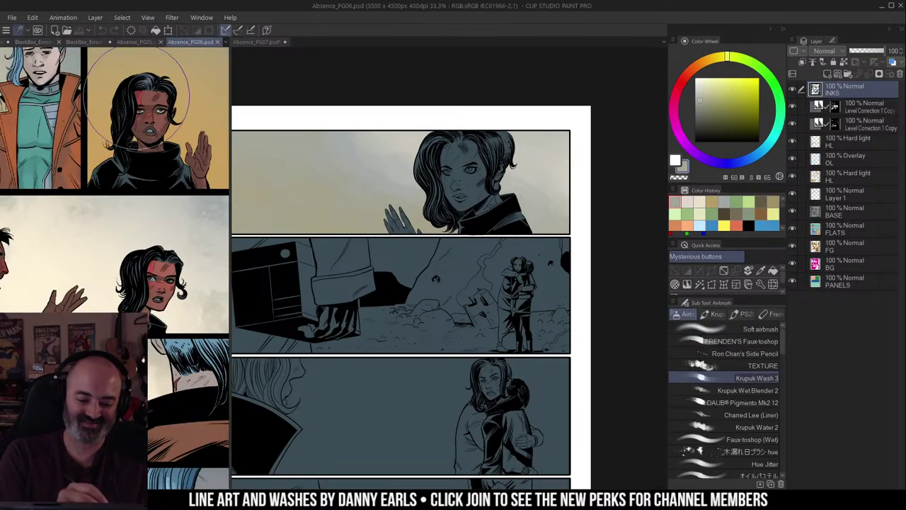
alt+click(140, 103)
click(531, 137)
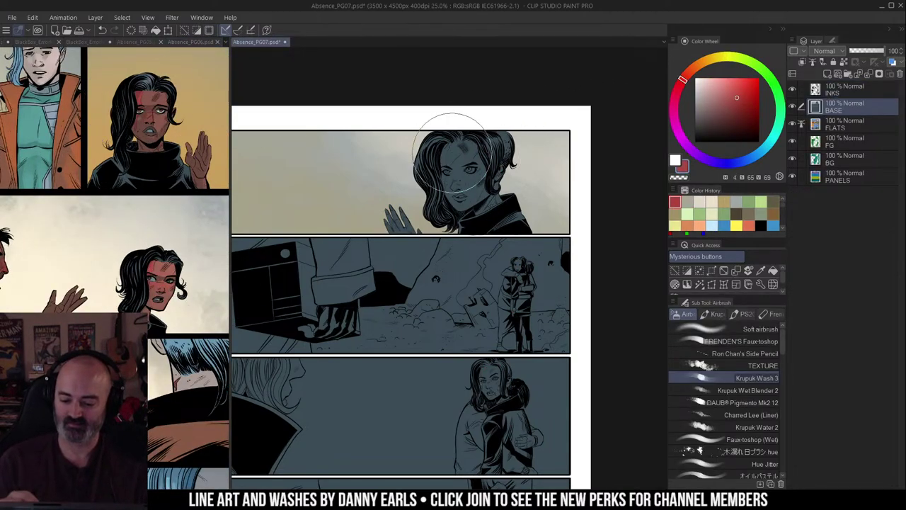
drag(450, 140, 443, 189)
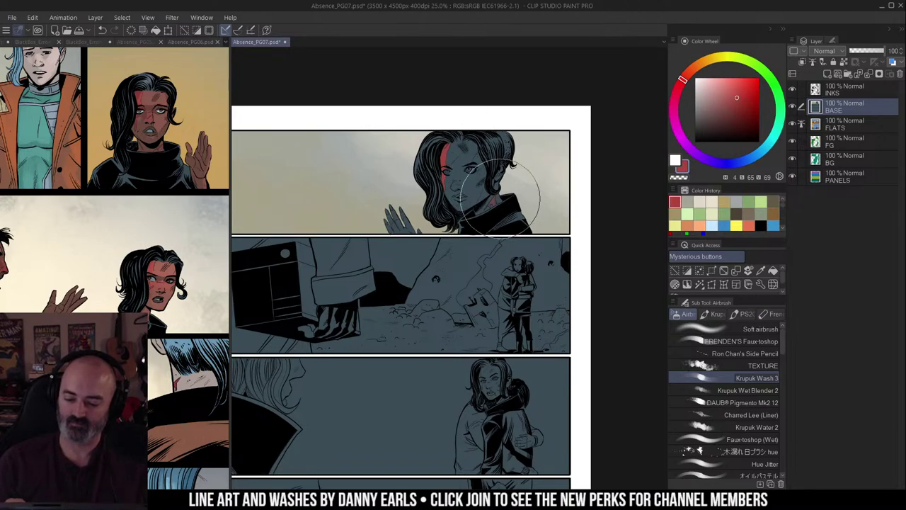
drag(498, 197, 488, 214)
Step: Lasso the edge of the woman's face beside her eye in the third panel, paint it the same red, and deselect
mouse_move(545, 203)
mouse_down()
mouse_move(568, 113)
mouse_move(542, 191)
mouse_move(556, 95)
mouse_up()
ctrl+click(504, 231)
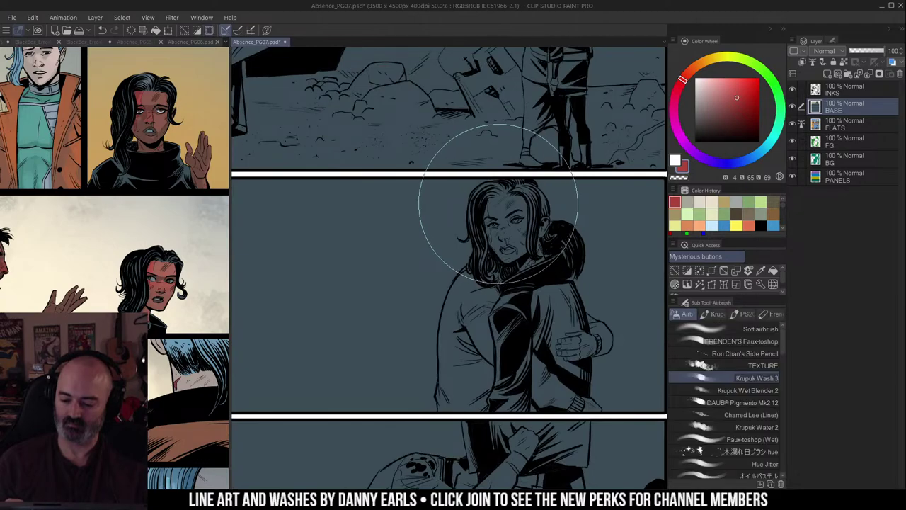
key(w)
click(486, 214)
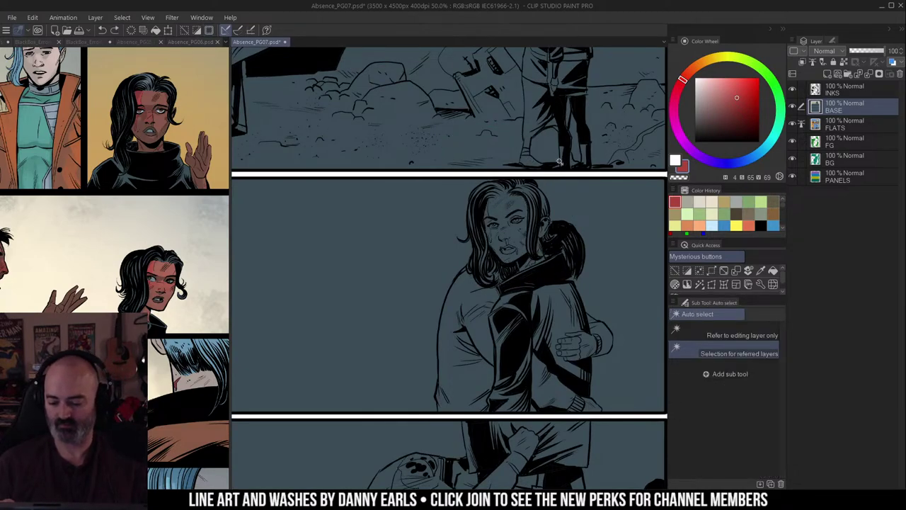
key(m)
scroll(483, 194, up, 4)
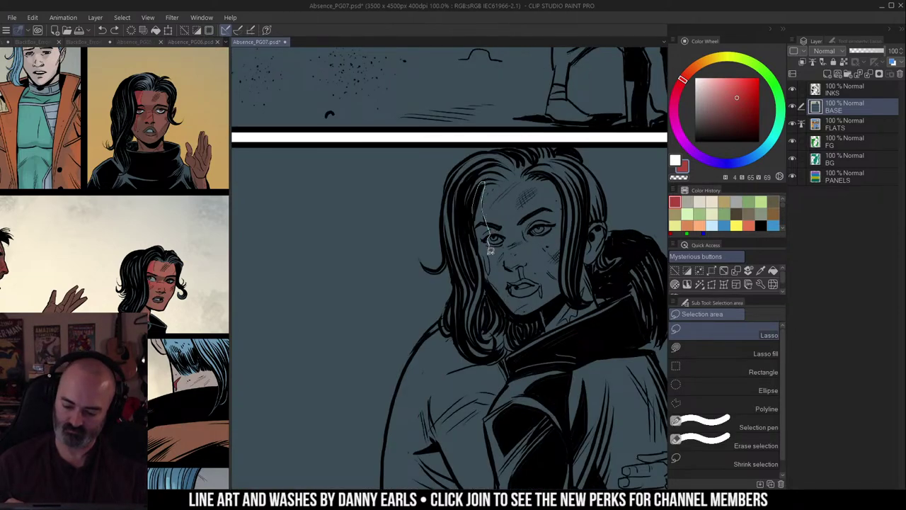
drag(490, 250, 497, 296)
key(w)
key(b)
key(ctrl+d)
Step: Auto-select the woman's skin areas in the top panel, hide the selection outline, and ready the brush
key(z)
alt+click(542, 248)
alt+click(542, 248)
mouse_move(593, 221)
mouse_down()
mouse_move(584, 99)
mouse_move(606, 42)
mouse_up()
mouse_move(572, 152)
mouse_down()
mouse_move(580, 285)
mouse_move(536, 339)
mouse_up()
alt+click(524, 237)
drag(547, 179, 527, 221)
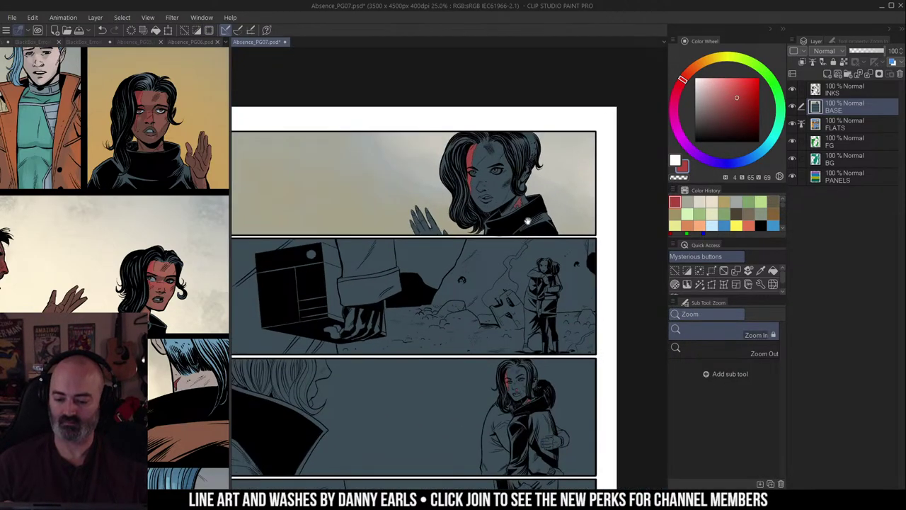
key(m)
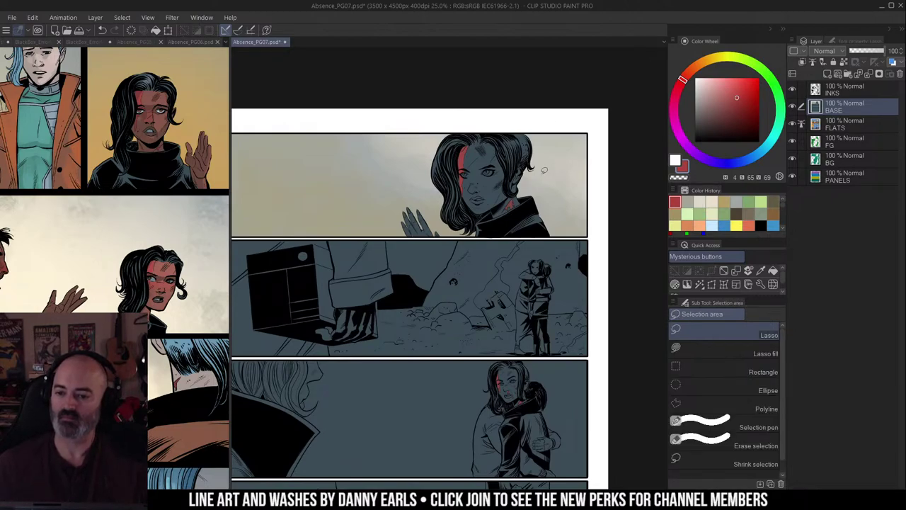
drag(536, 164, 541, 147)
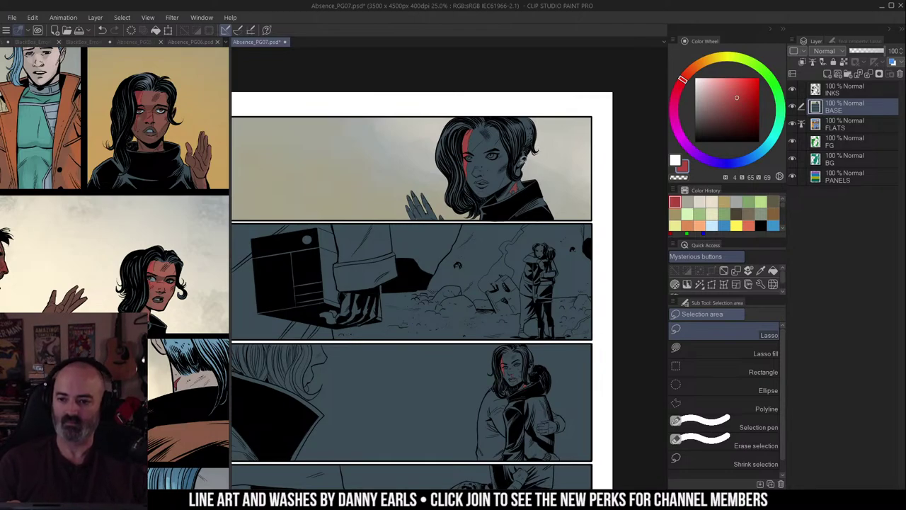
drag(470, 166, 481, 147)
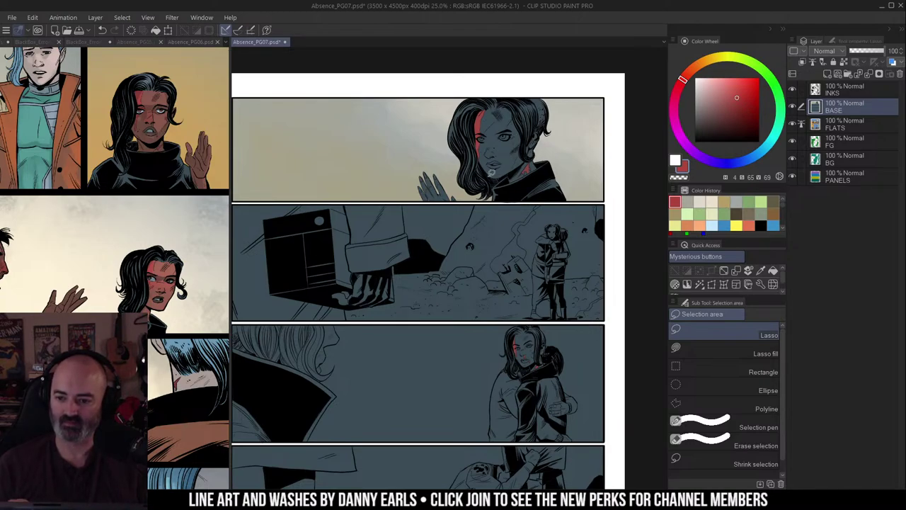
mouse_move(538, 199)
mouse_down()
mouse_move(528, 174)
mouse_move(550, 204)
mouse_up()
key(w)
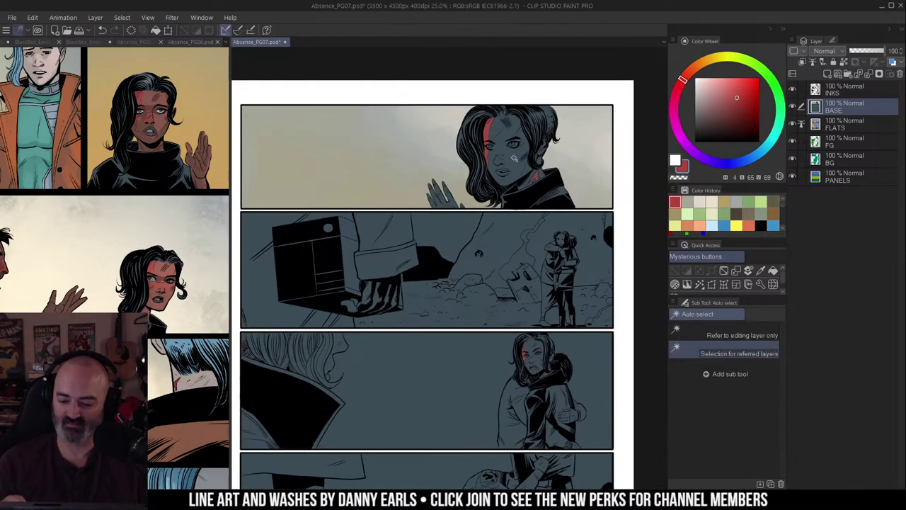
click(522, 158)
drag(601, 52, 601, 95)
key(ctrl+h)
key(b)
Step: Sample skin brown (H 13, S 45, V 42) from Absence_PG06 and paint the woman's face and hand in the top panel of Absence_PG07
click(199, 173)
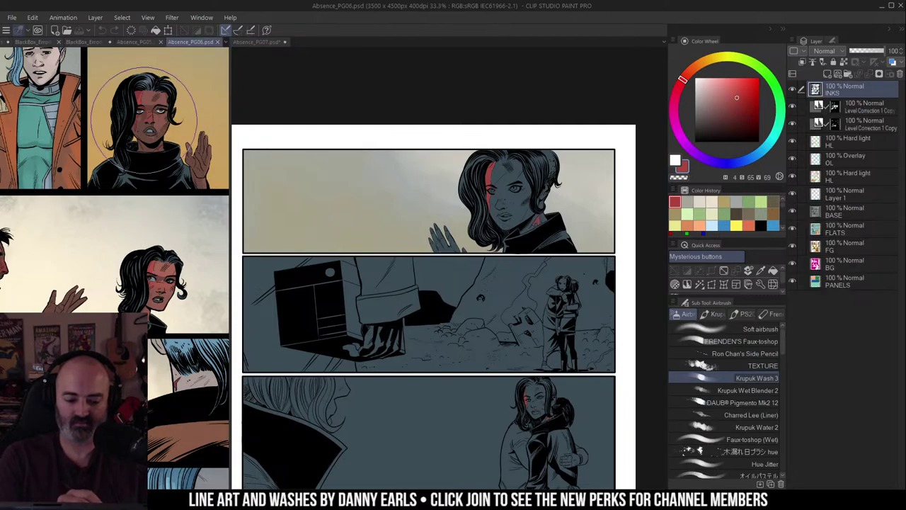
alt+click(145, 120)
click(532, 180)
mouse_move(532, 180)
mouse_down()
mouse_move(538, 176)
mouse_move(501, 215)
mouse_move(520, 197)
mouse_move(468, 193)
mouse_move(516, 146)
mouse_move(522, 188)
mouse_move(536, 148)
mouse_move(454, 247)
mouse_move(439, 239)
mouse_move(440, 258)
mouse_up()
key(ctrl+space)
click(486, 224)
drag(532, 201, 525, 212)
Step: Darken the brown to H 13, S 34, V 34 and paint the woman's auto-selected fingernails and lips in the top panel
key(w)
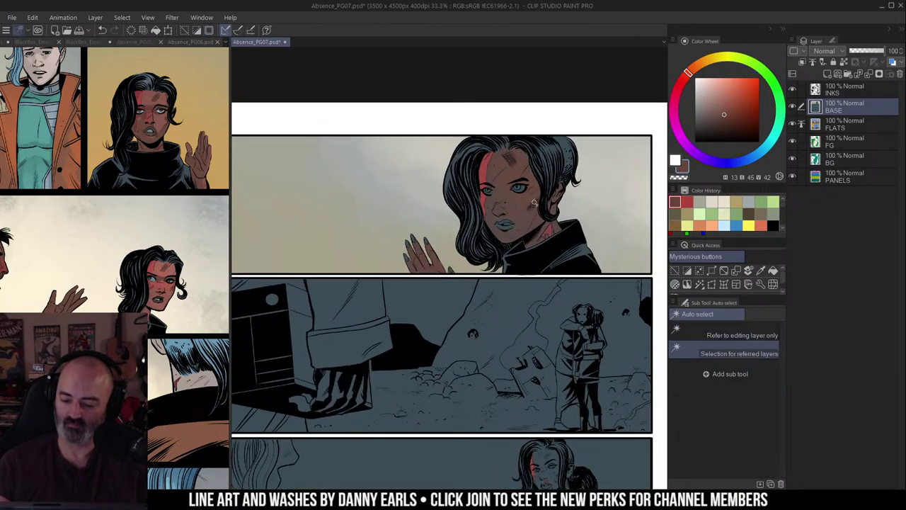
key(b)
click(717, 120)
key(w)
click(428, 243)
key(b)
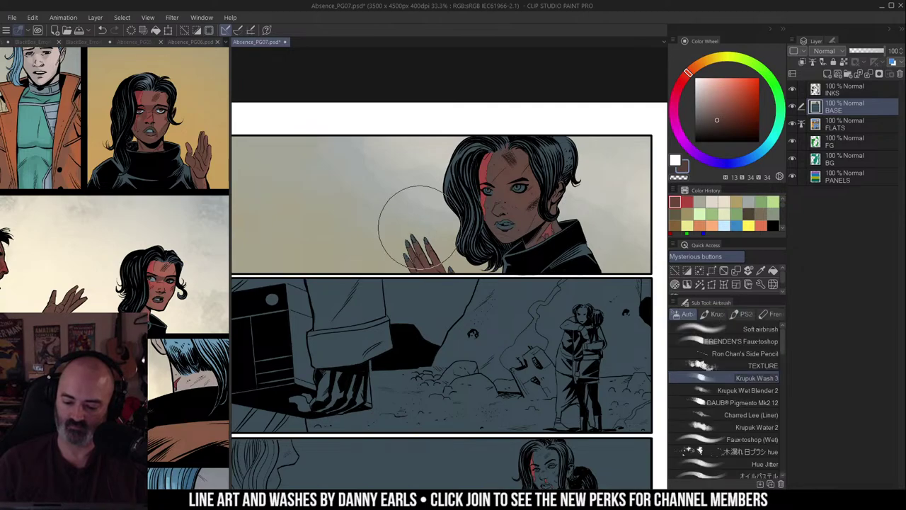
drag(420, 228, 442, 254)
drag(495, 231, 500, 225)
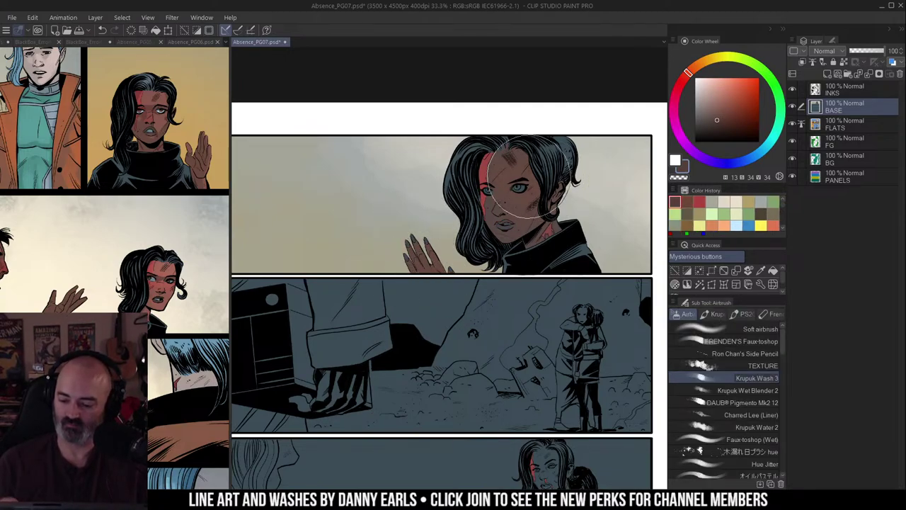
Step: Sample the background grey and a skin brown, darken the brown to H 16, S 30, V 35, and brush it over the woman's face
alt+click(607, 152)
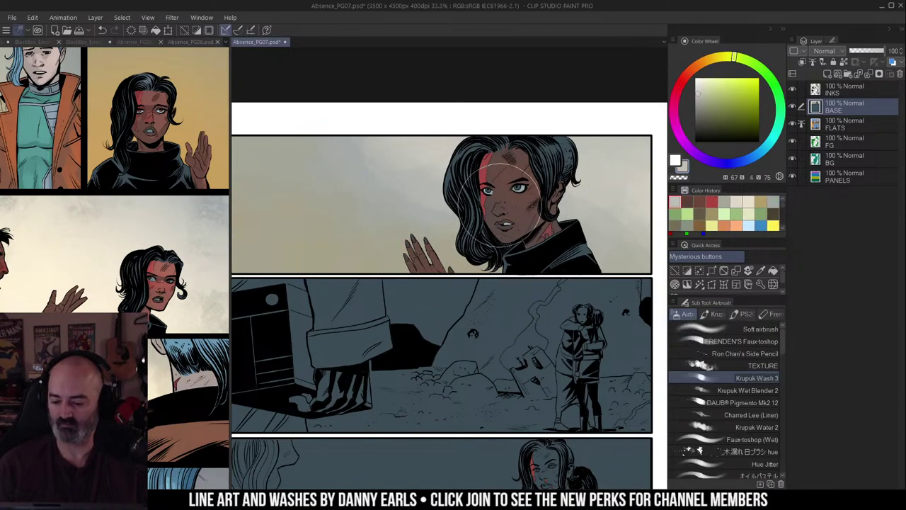
key(w)
alt+click(519, 201)
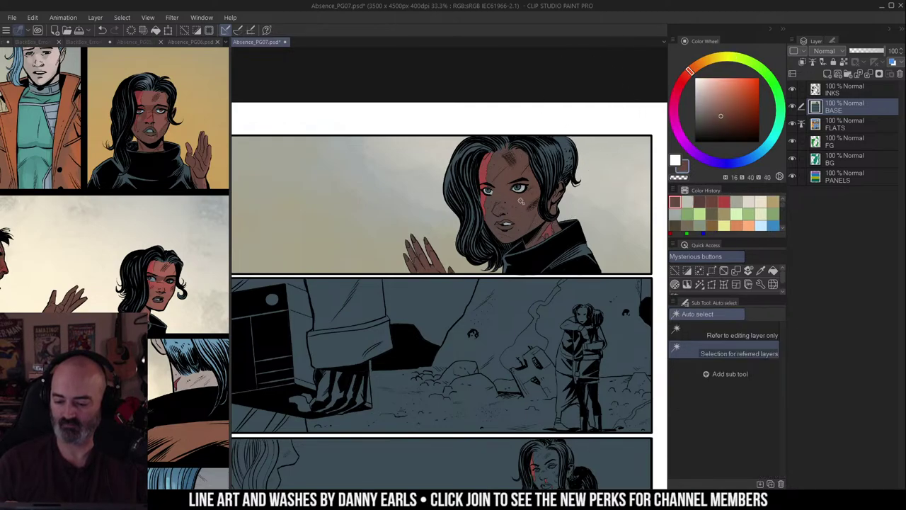
key(b)
drag(720, 115, 714, 120)
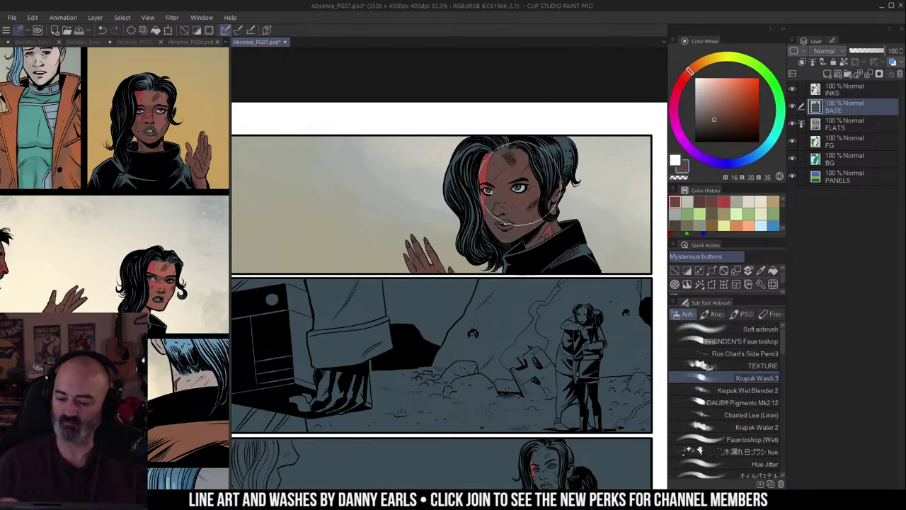
drag(520, 183, 459, 258)
Step: Copy the lower level correction layer from Absence_PG06 above BASE in Absence_PG07 and replace its mask with one that hides everything
key(ctrl+minus)
drag(546, 240, 558, 219)
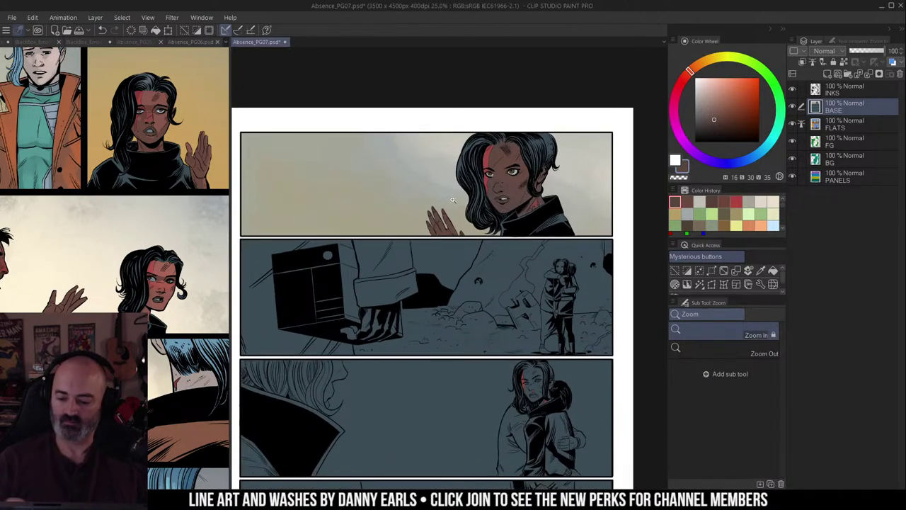
key(m)
click(191, 282)
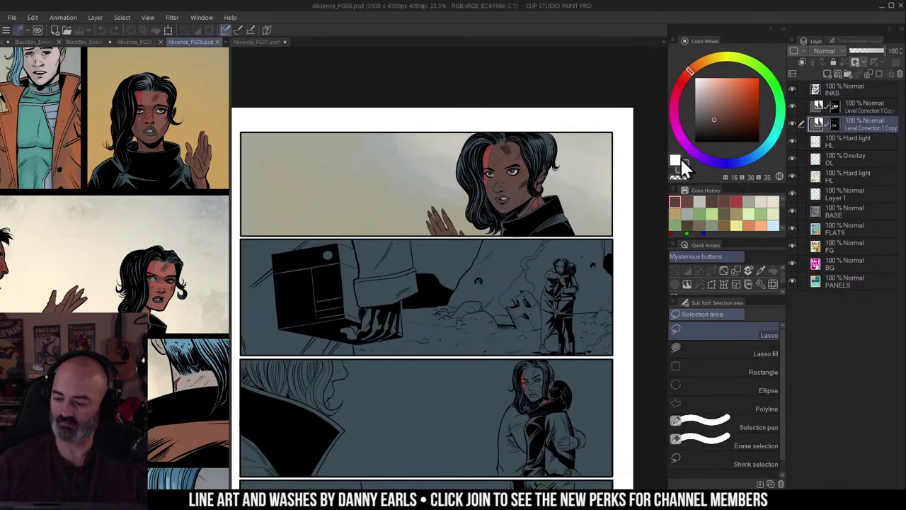
key(ctrl+Tab)
right_click(842, 107)
click(851, 143)
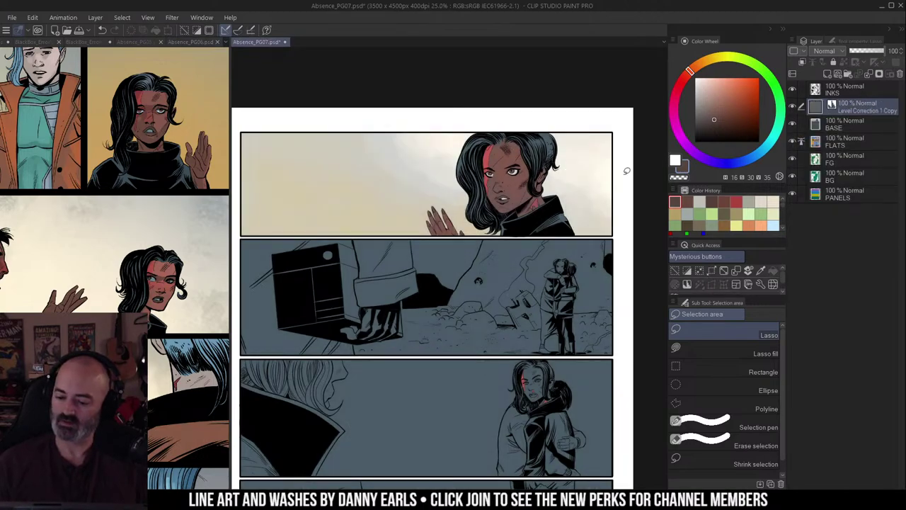
click(627, 172)
alt+click(880, 74)
Step: Auto-select the panel backgrounds and limit the selection to the top panel using the PANELS layer
ctrl+alt+click(536, 243)
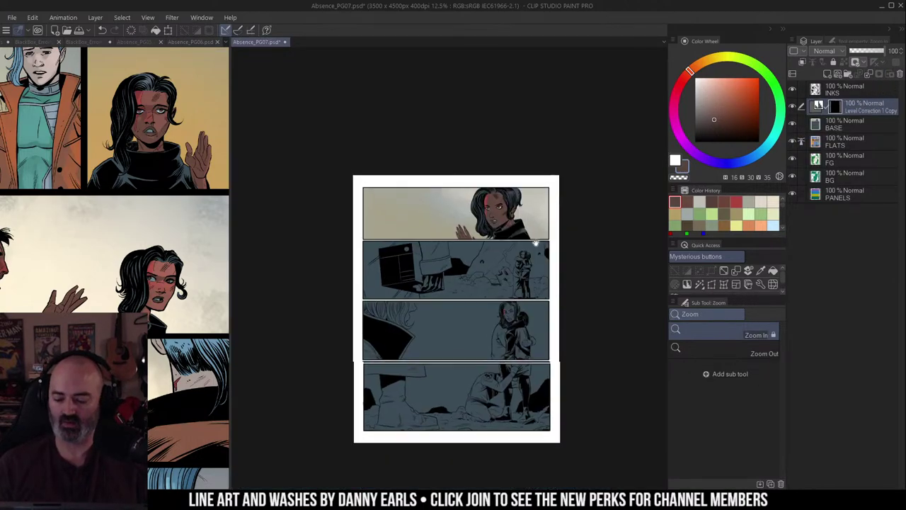
key(w)
click(459, 215)
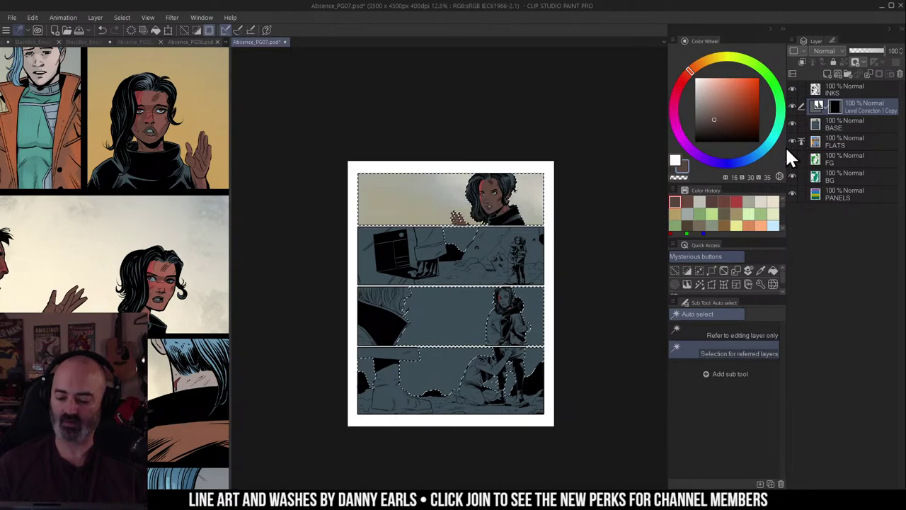
click(848, 195)
click(742, 335)
click(531, 212)
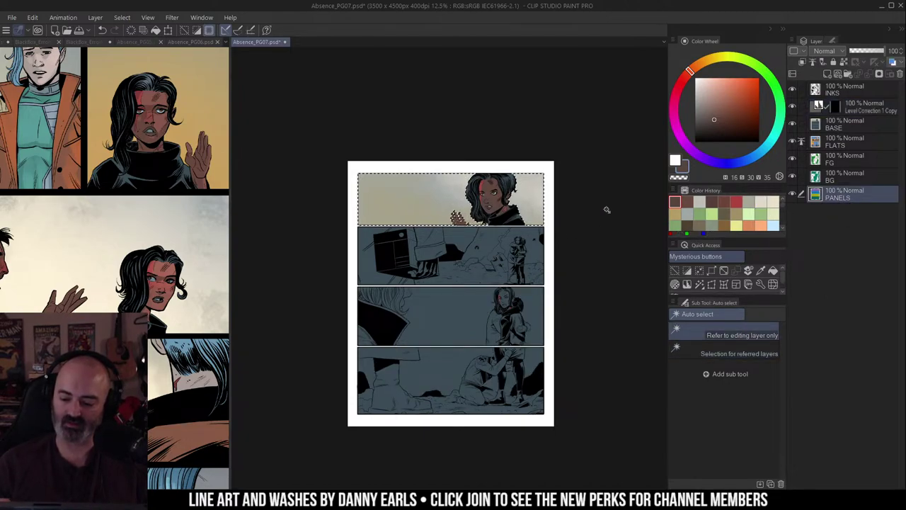
Step: Airbrush white over the selected top panel background on the level correction layer's mask, and clear the selection
key(b)
click(835, 107)
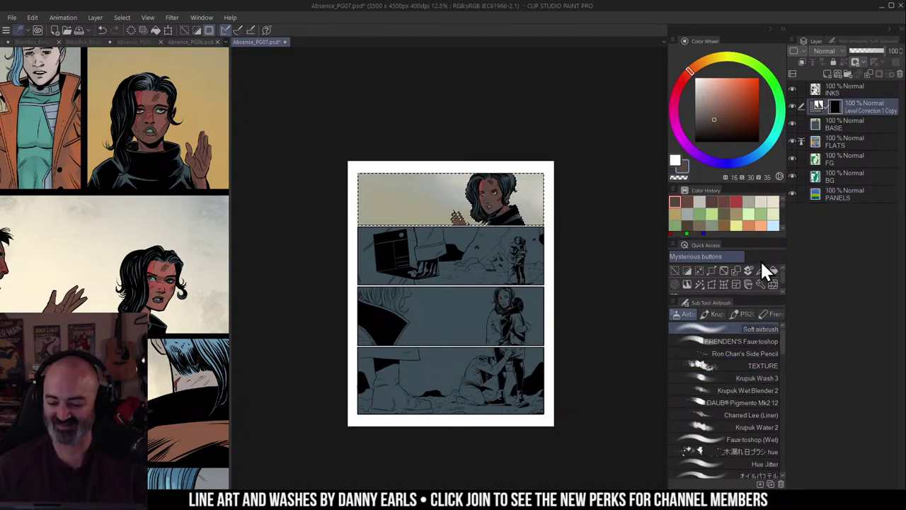
key(ctrl+d)
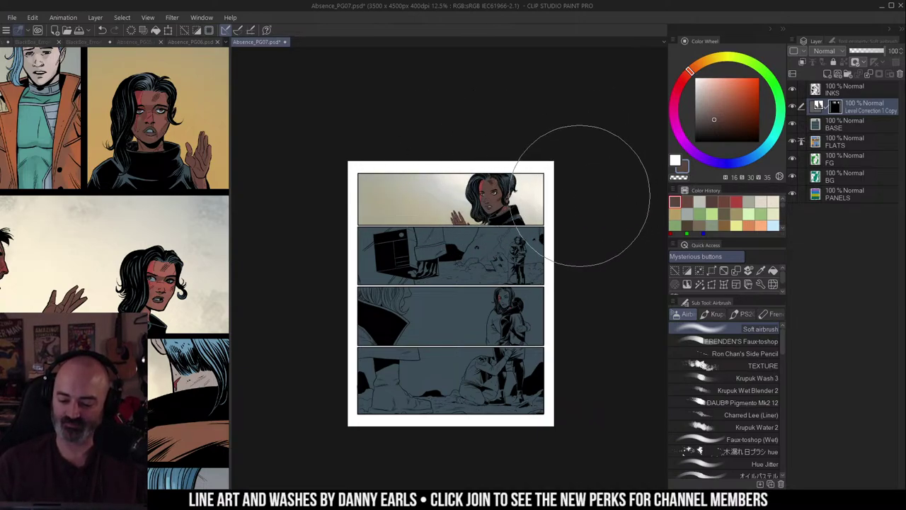
key(m)
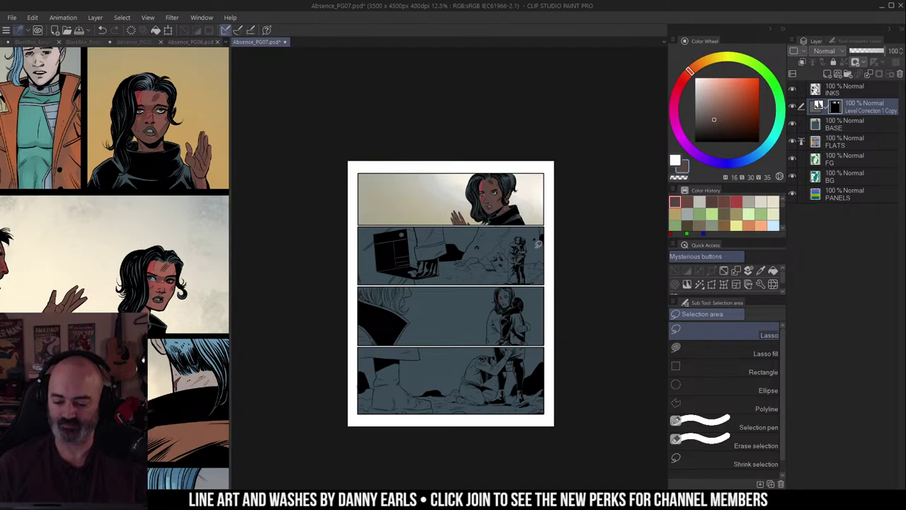
key(slash)
mouse_move(543, 246)
mouse_down()
mouse_move(544, 238)
mouse_move(528, 257)
mouse_move(578, 236)
mouse_up()
click(509, 257)
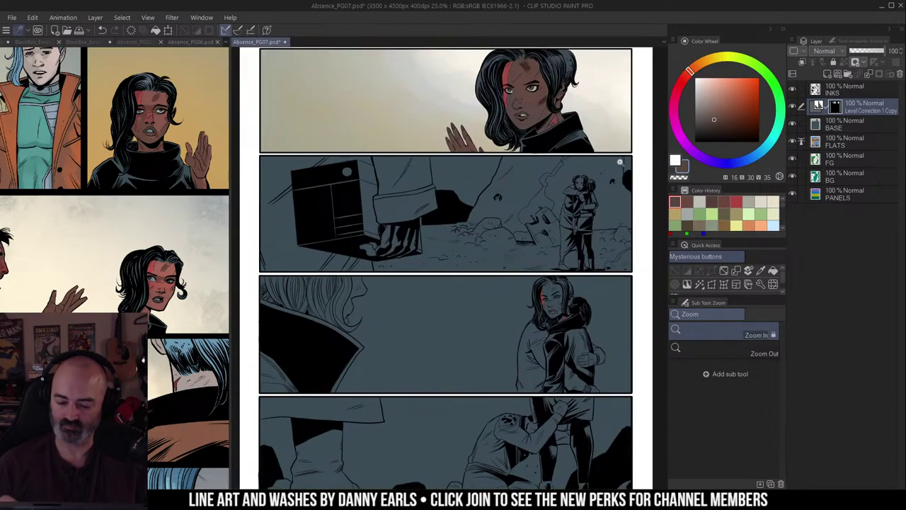
drag(467, 264, 487, 273)
key(w)
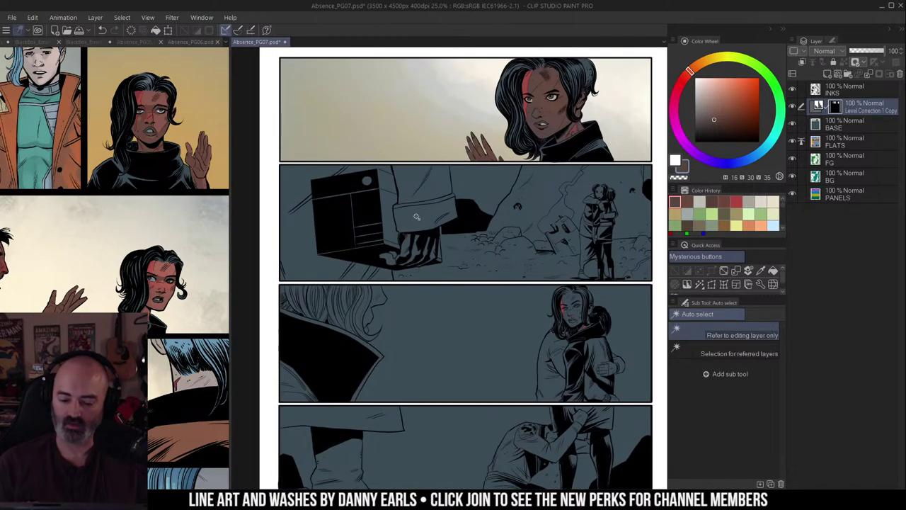
click(459, 129)
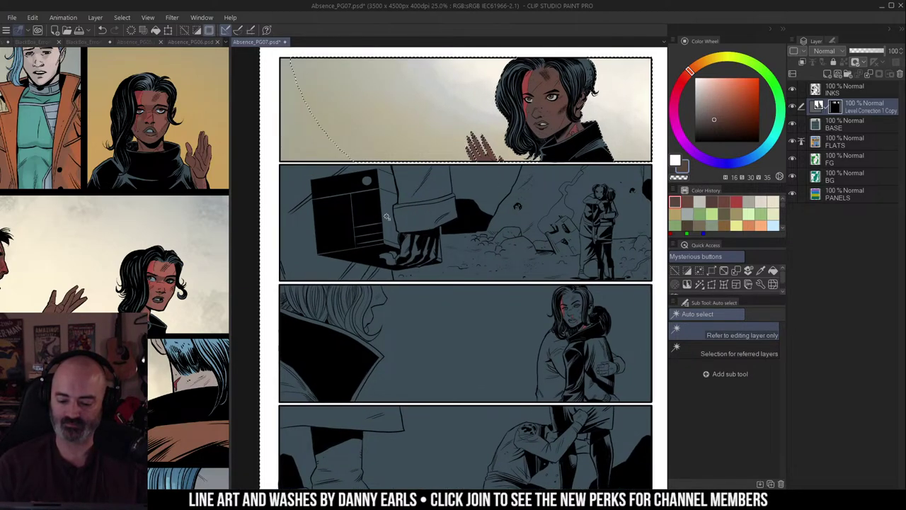
key(m)
mouse_move(504, 81)
mouse_down()
mouse_move(499, 141)
mouse_move(507, 87)
mouse_up()
click(512, 87)
key(w)
drag(588, 218, 575, 251)
key(m)
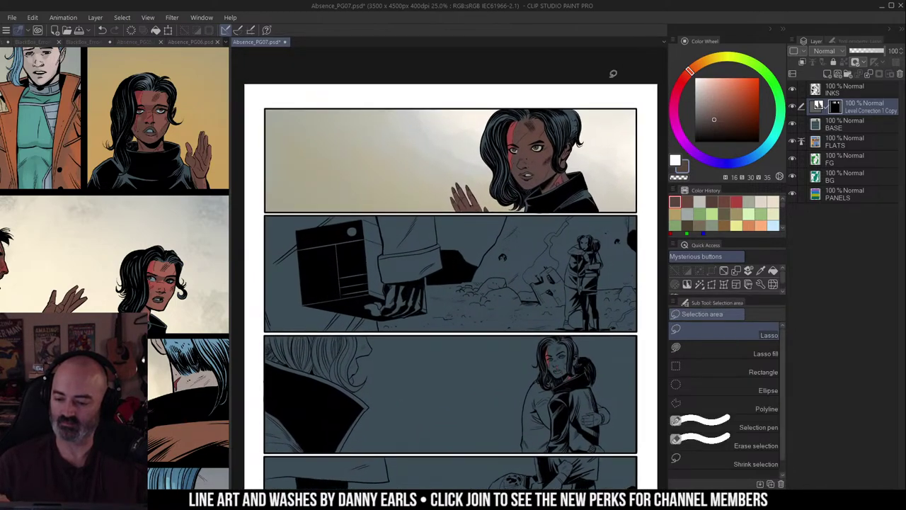
key(w)
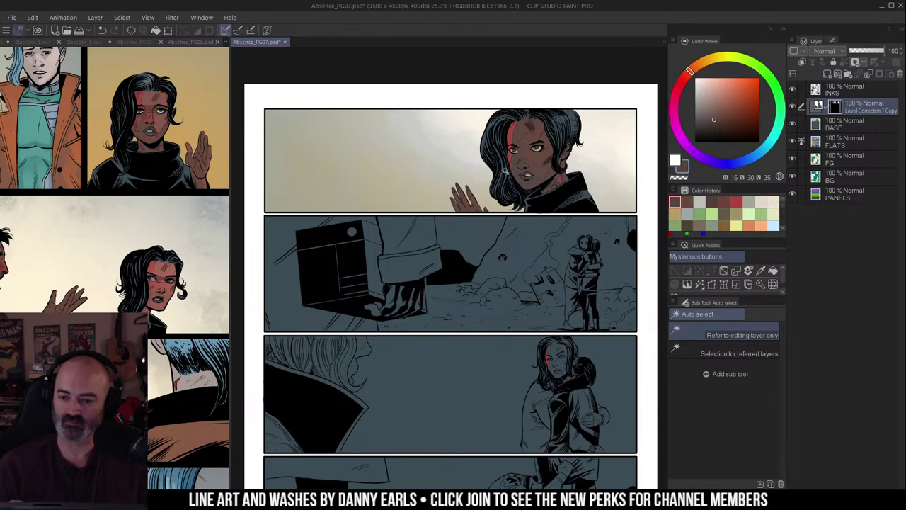
click(518, 153)
drag(519, 153, 509, 129)
key(m)
drag(556, 230, 560, 203)
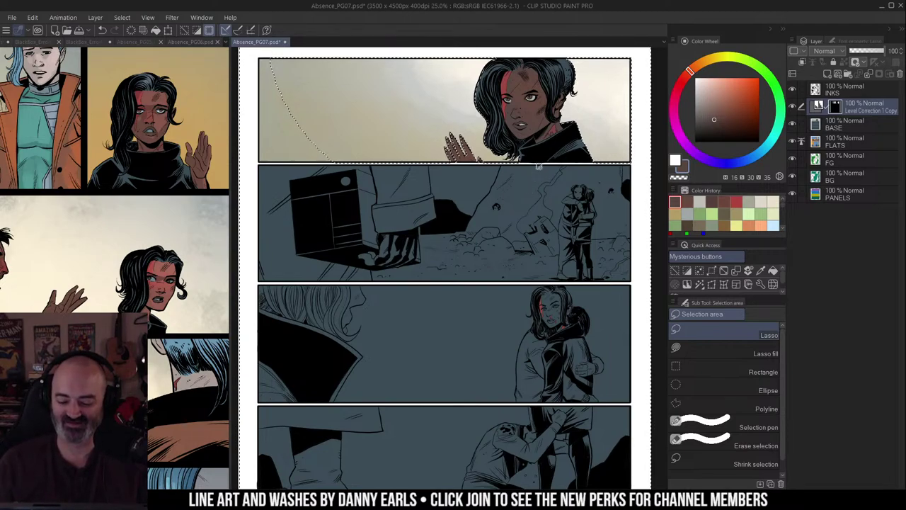
key(w)
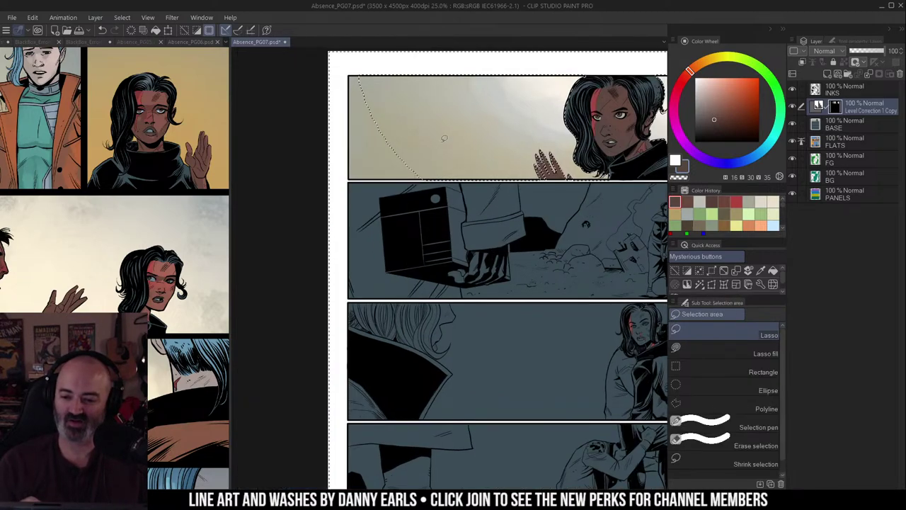
key(w)
drag(472, 224, 421, 225)
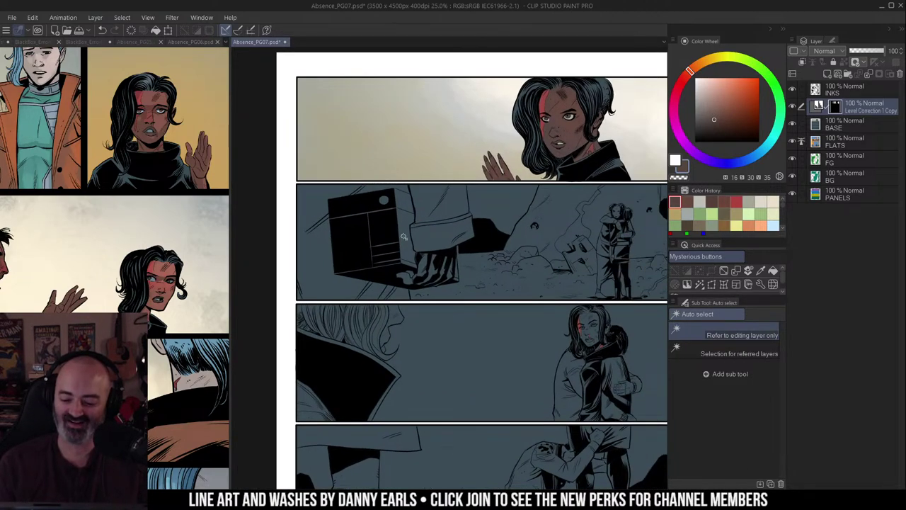
Step: Auto-select the box and the hand holding it in the second panel, on the BASE layer with Selection for referred layers
click(825, 121)
click(404, 226)
key(ctrl+d)
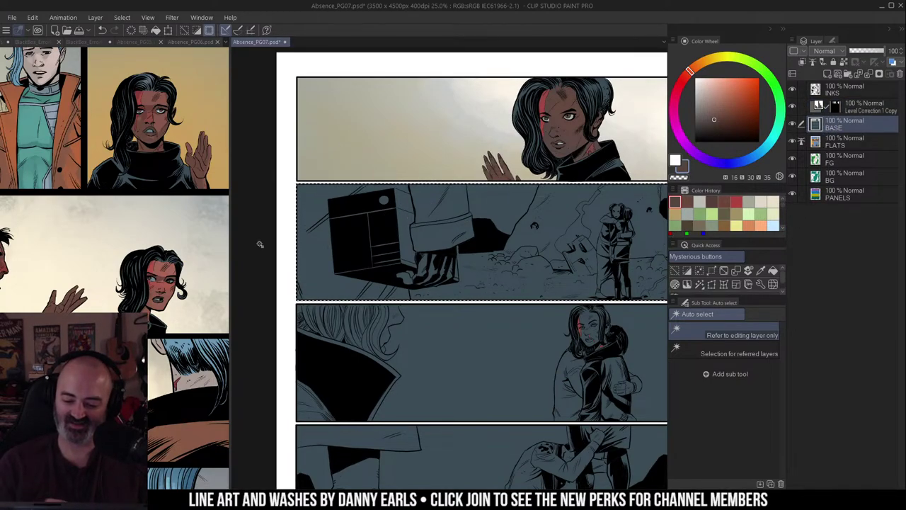
click(725, 351)
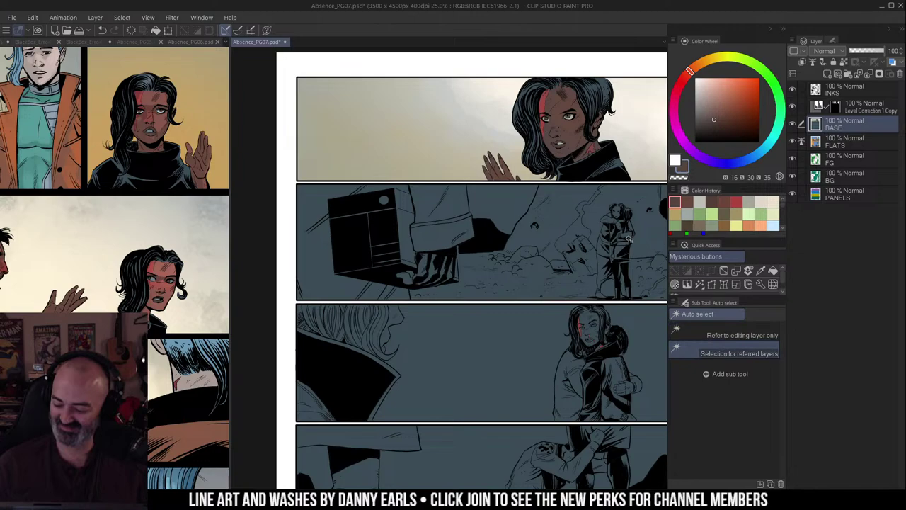
click(399, 212)
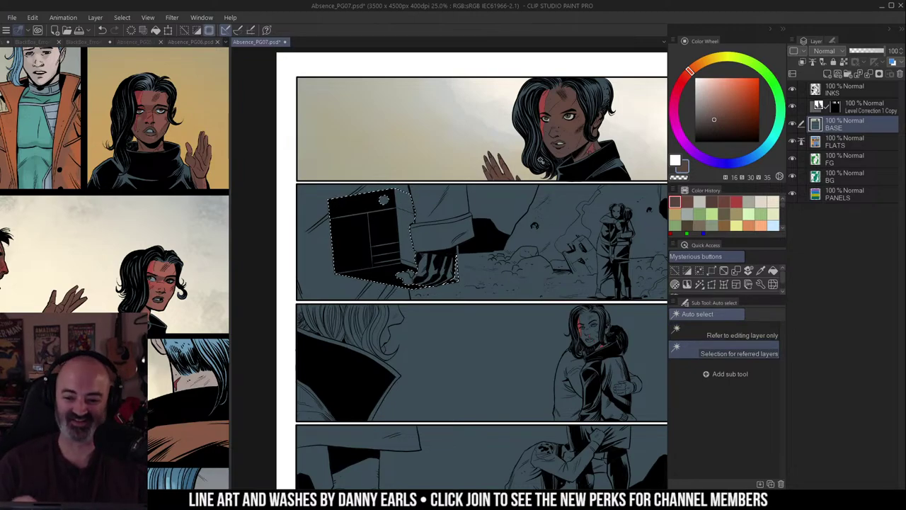
Step: Adjust the selected box and hand with Hue/Saturation/Luminosity, strongly reducing saturation and setting luminosity to -19
key(ctrl+u)
drag(698, 185, 676, 189)
drag(699, 157, 611, 188)
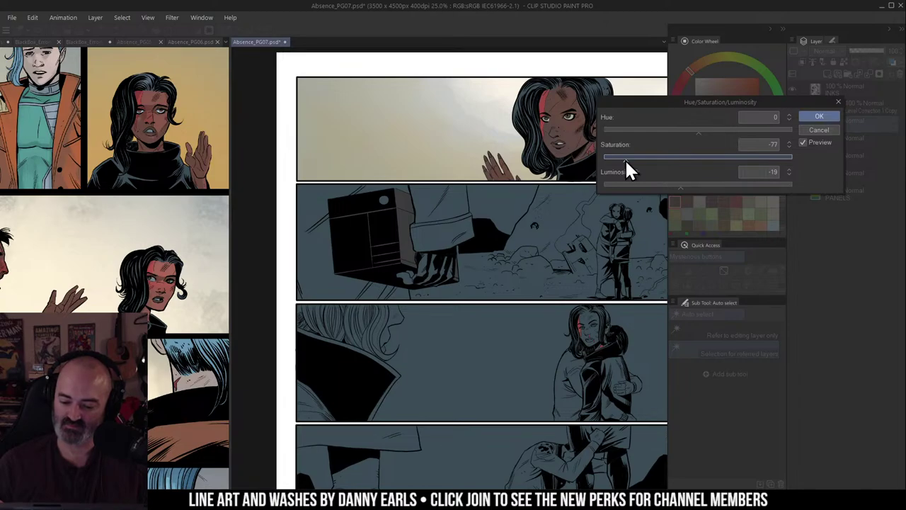
drag(629, 165, 587, 173)
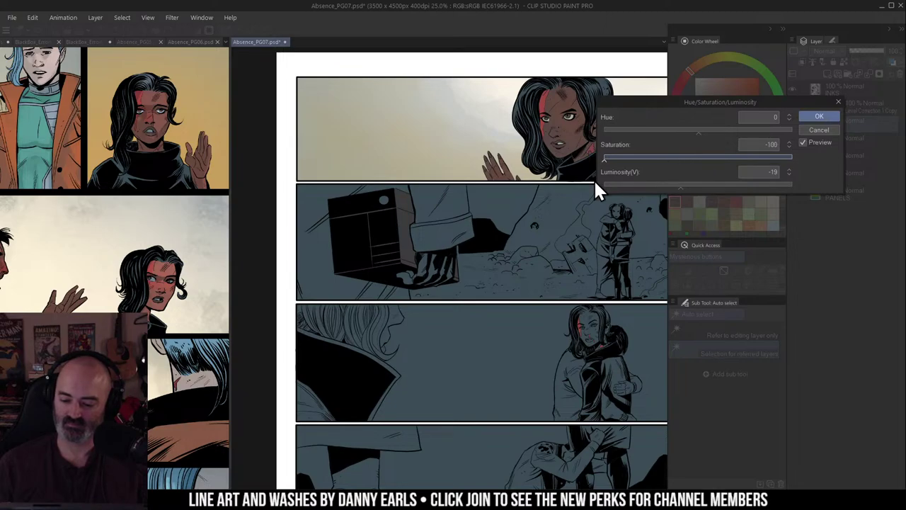
drag(635, 177, 622, 179)
click(803, 113)
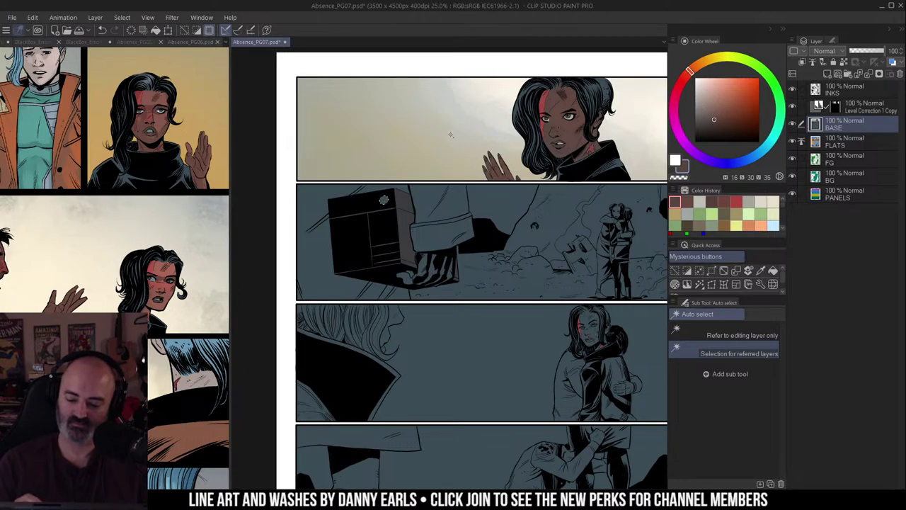
Step: Shift the brush colour to red at H 3, S 67, V 68 and paint the round light on the box
key(b)
drag(692, 73, 682, 80)
click(398, 187)
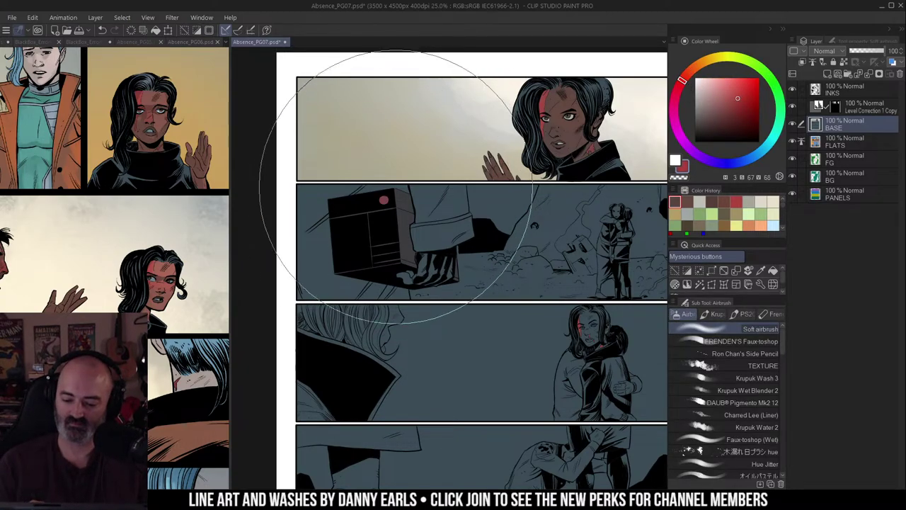
key(ctrl+d)
Step: Auto-select the coat areas in the lower three panels and sample the orange-brown coat colour from the Absence_PG06 page
drag(572, 223, 540, 227)
key(w)
click(415, 228)
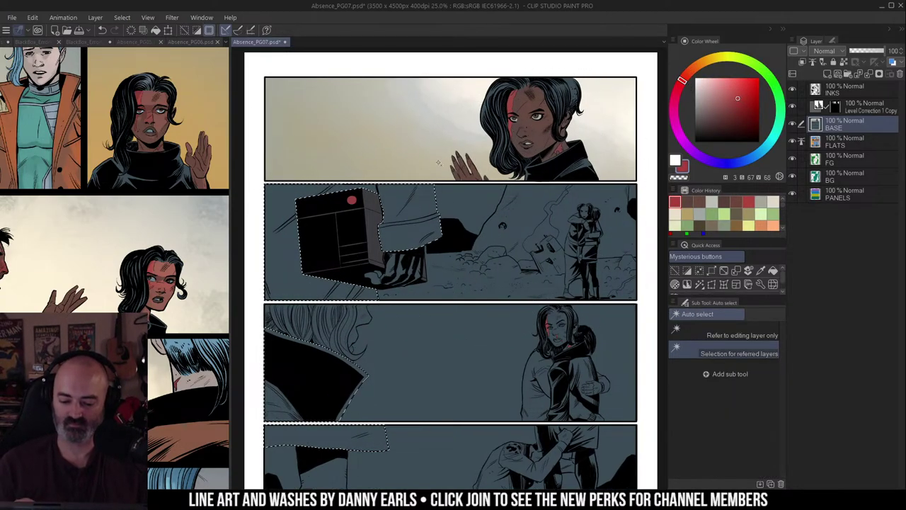
key(b)
click(65, 147)
alt+click(66, 148)
Step: Brush the sampled orange-brown, H 19, S 55, V 55, over the selected coat areas in the lower three panels
click(373, 196)
mouse_move(373, 196)
mouse_down()
mouse_move(338, 216)
mouse_move(322, 246)
mouse_up()
drag(474, 248, 526, 152)
drag(407, 252, 362, 288)
drag(477, 264, 473, 235)
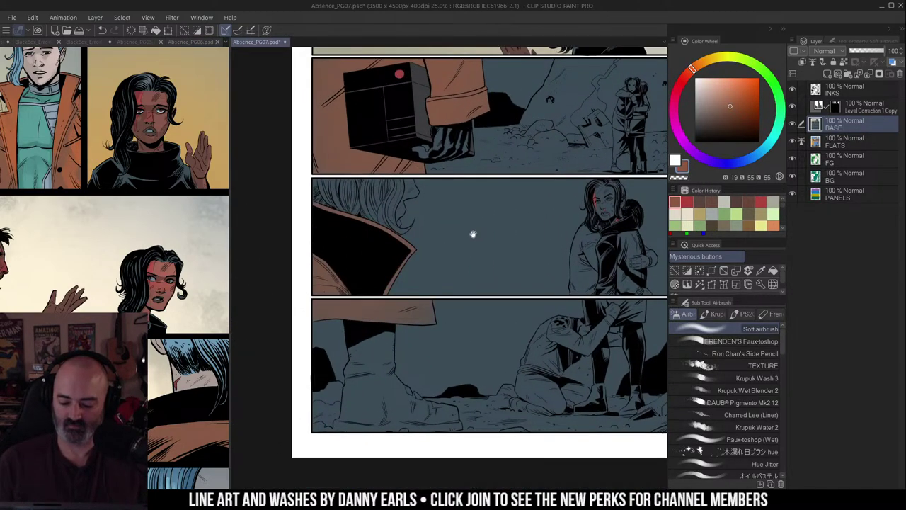
drag(372, 330, 267, 507)
drag(494, 196, 435, 339)
drag(534, 252, 545, 203)
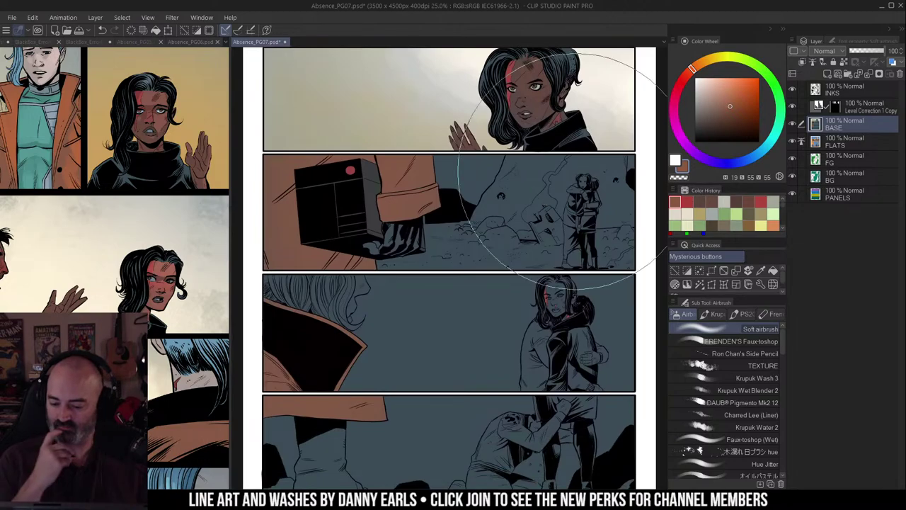
key(w)
key(b)
alt+click(611, 65)
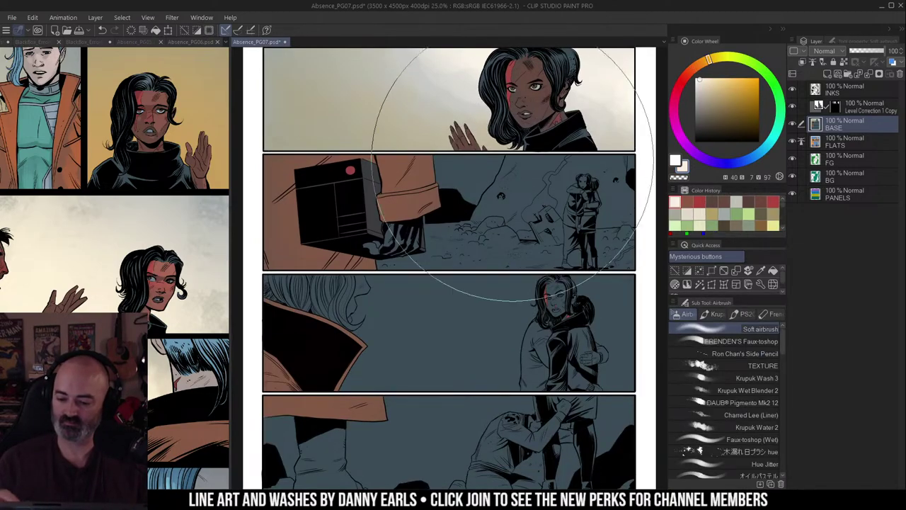
key([)
mouse_move(451, 189)
mouse_down()
mouse_move(516, 190)
mouse_move(419, 186)
mouse_up()
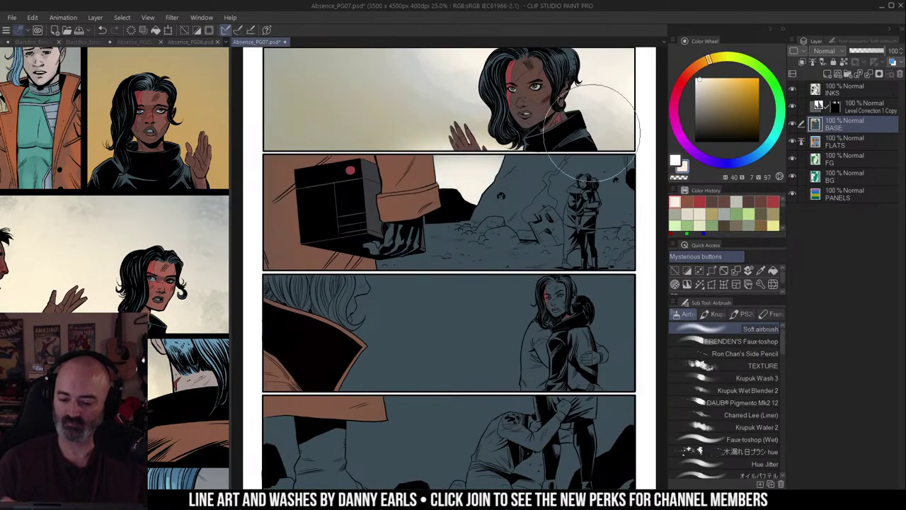
key(ctrl+z)
key(ctrl+z)
Step: Auto-select the panel backgrounds and limit the selection to the second panel's sky using the PANELS layer
key(w)
click(844, 193)
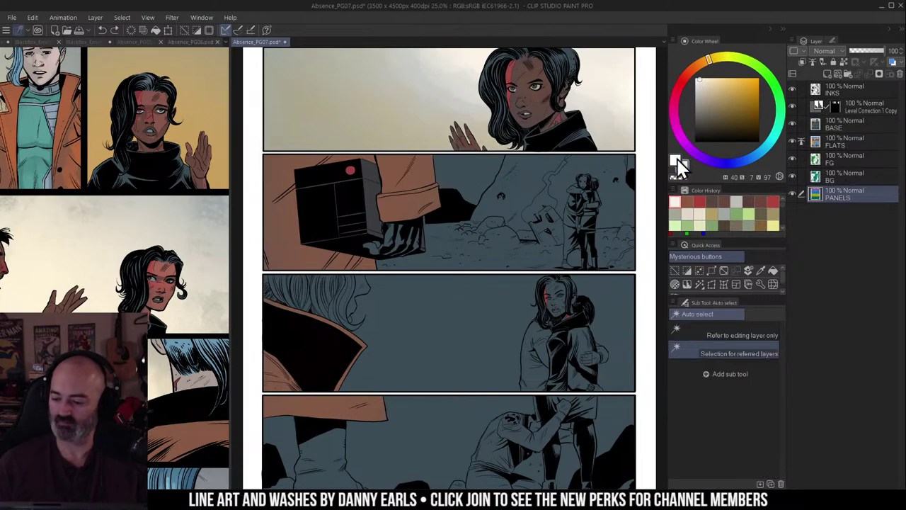
click(498, 162)
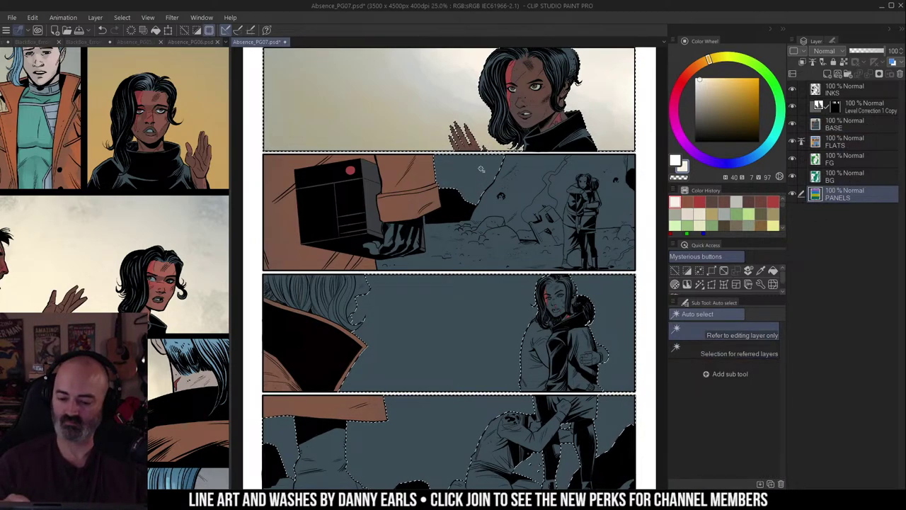
key(ctrl+d)
Step: Airbrush the second panel's sky on BASE with grey H 51, S 7, V 75 and cream H 37, S 7, V 98 sampled from the top panel
key(b)
click(819, 121)
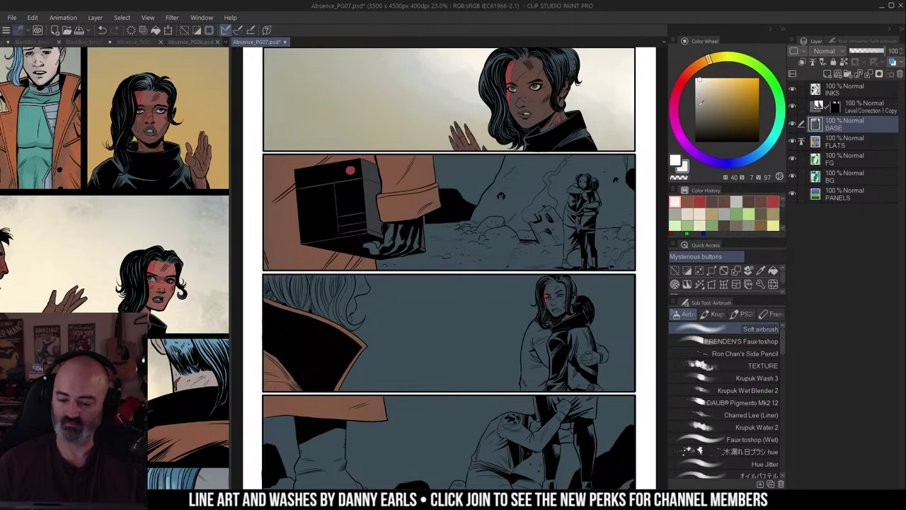
alt+click(414, 104)
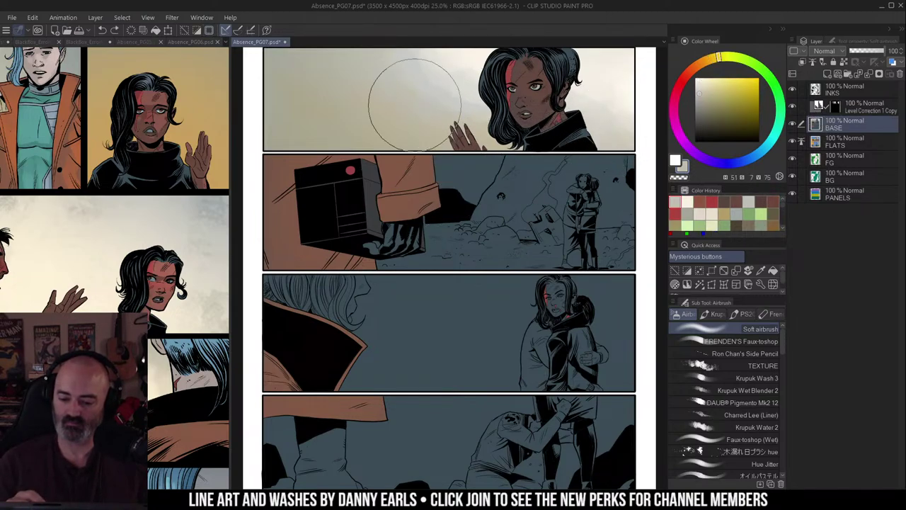
mouse_move(414, 104)
mouse_down()
mouse_move(446, 121)
mouse_move(460, 177)
mouse_move(633, 155)
mouse_move(432, 182)
mouse_move(396, 207)
mouse_move(473, 186)
mouse_up()
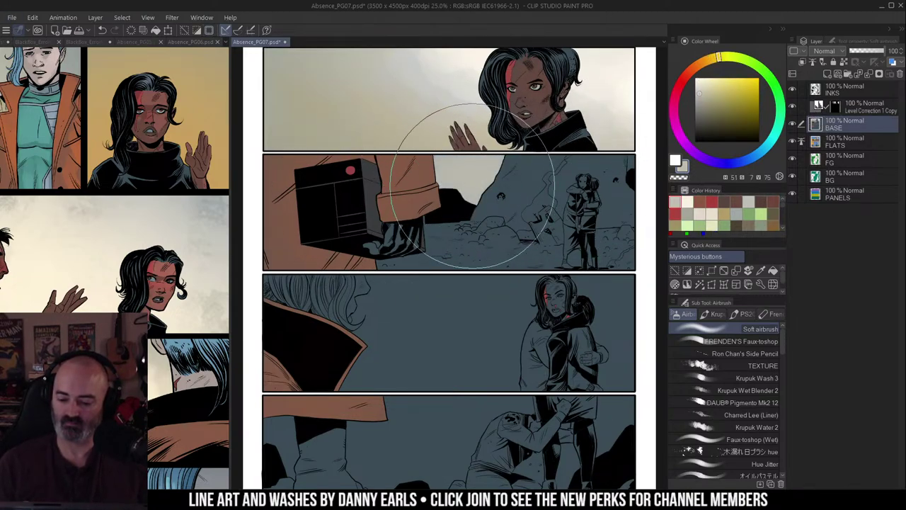
alt+click(446, 110)
mouse_move(413, 219)
mouse_down()
mouse_move(483, 227)
mouse_move(462, 228)
mouse_up()
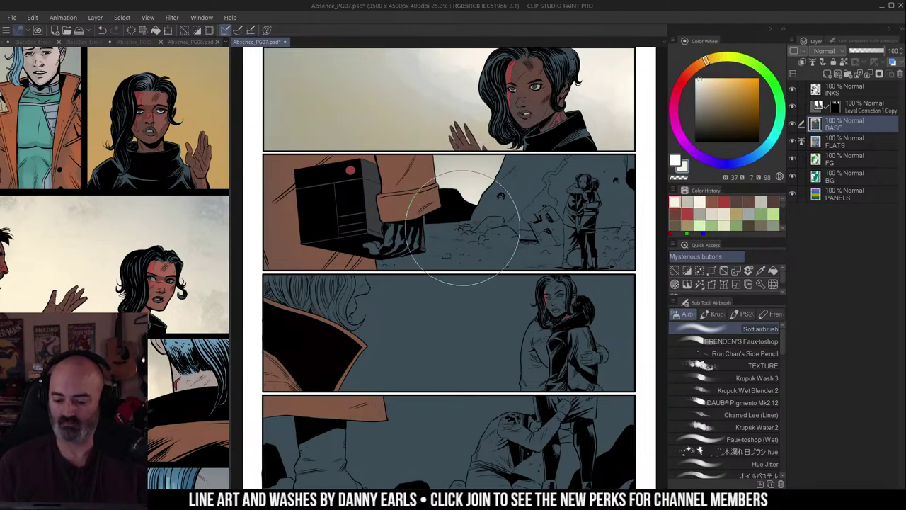
key(ctrl+d)
Step: Auto-select the rock areas of the second and bottom panels on the BASE layer using Selection for referred layers
drag(595, 198, 574, 200)
key(m)
drag(618, 182, 603, 172)
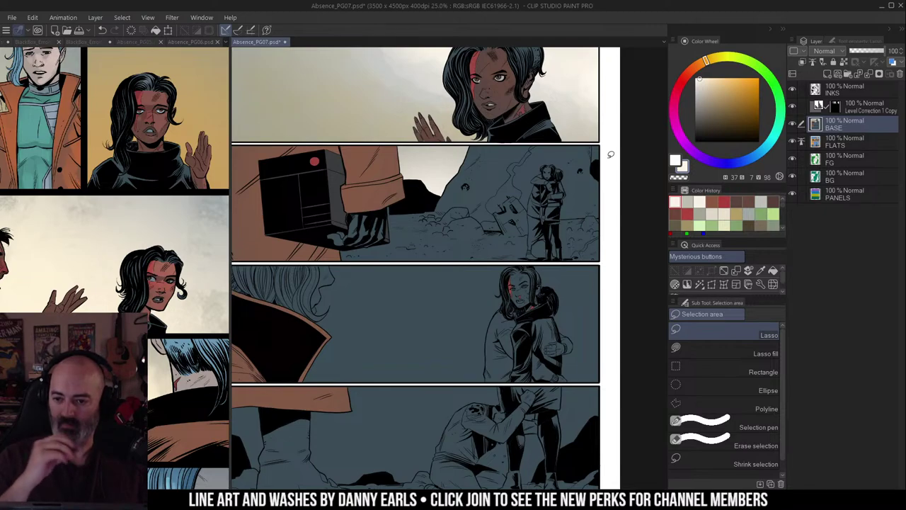
scroll(608, 154, down, 2)
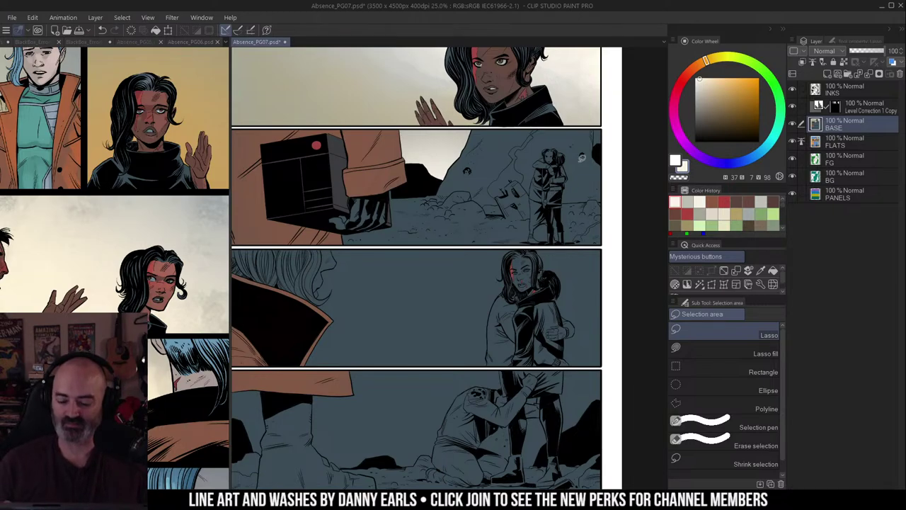
drag(531, 235, 538, 241)
alt+click(533, 245)
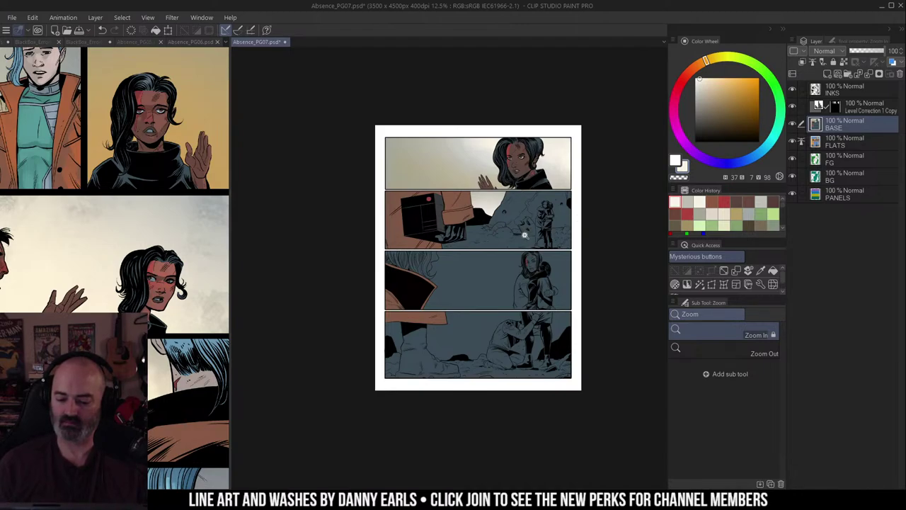
click(524, 235)
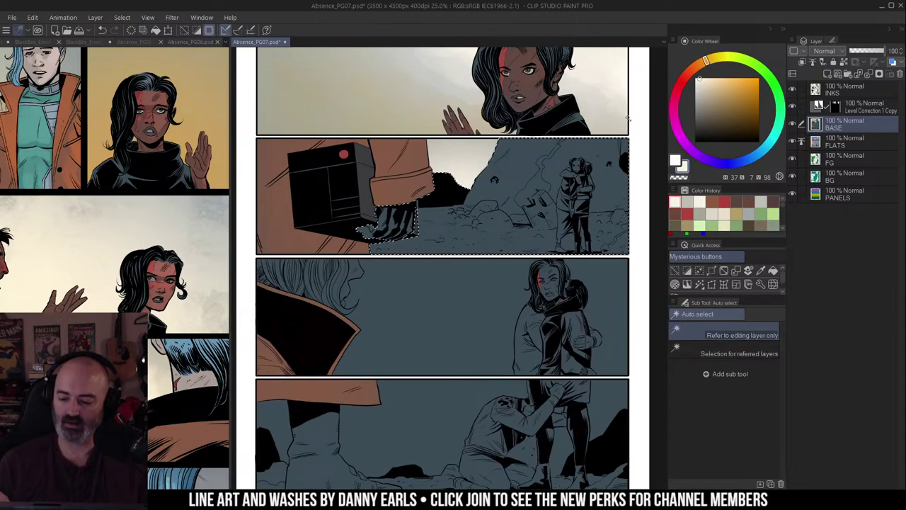
drag(627, 119, 612, 128)
key(ctrl+d)
click(724, 348)
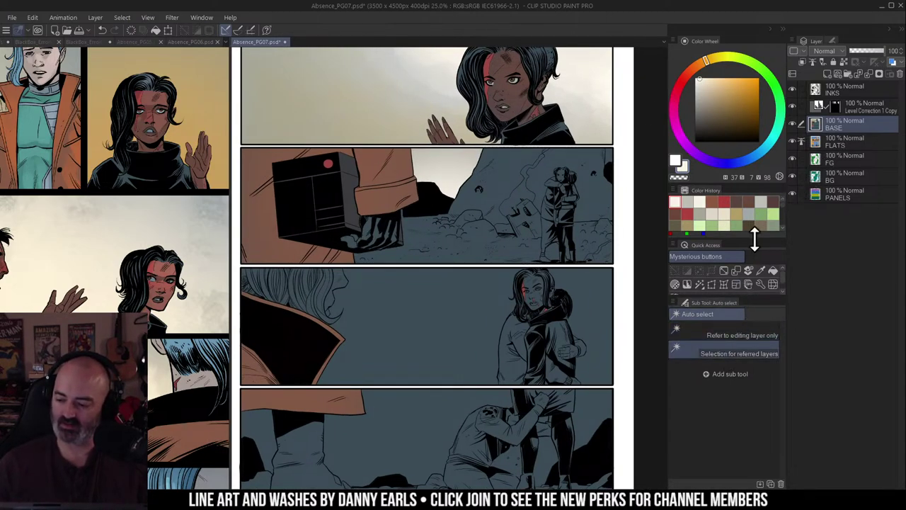
click(547, 162)
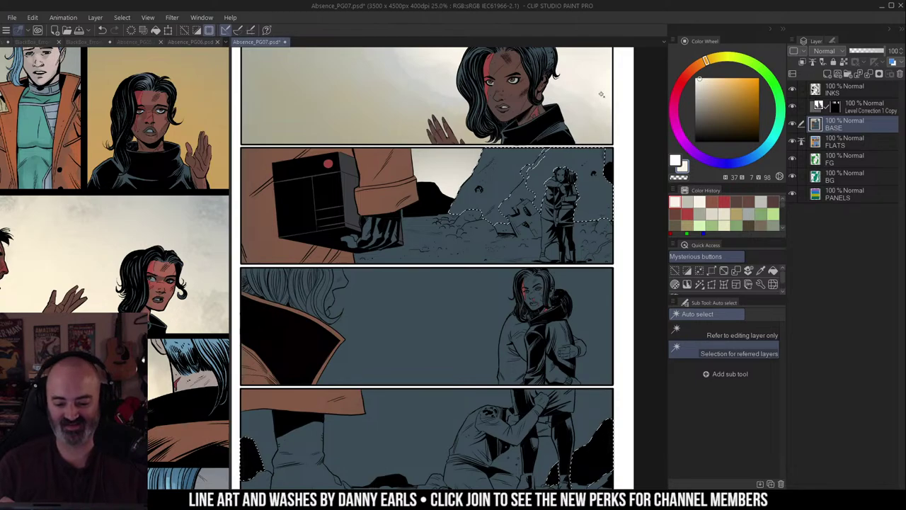
Step: Sample the grey-blue H 193, S 16, V 55 from the rocks on the Absence_PG05 page and return to Absence_PG07
key(ctrl+space)
mouse_move(160, 238)
mouse_down()
mouse_move(177, 208)
mouse_move(178, 238)
mouse_up()
key(ctrl+minus)
click(145, 42)
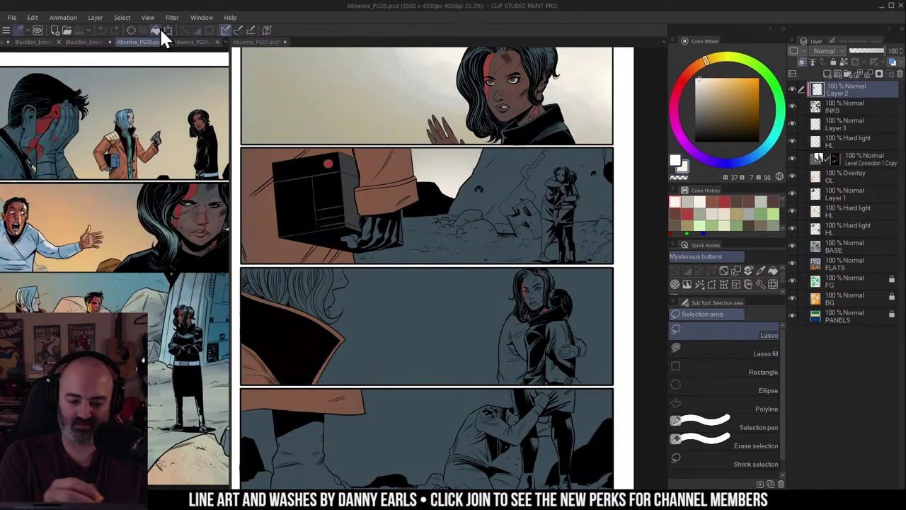
key(ctrl+space)
drag(210, 153, 147, 158)
alt+click(153, 261)
click(530, 177)
key(g)
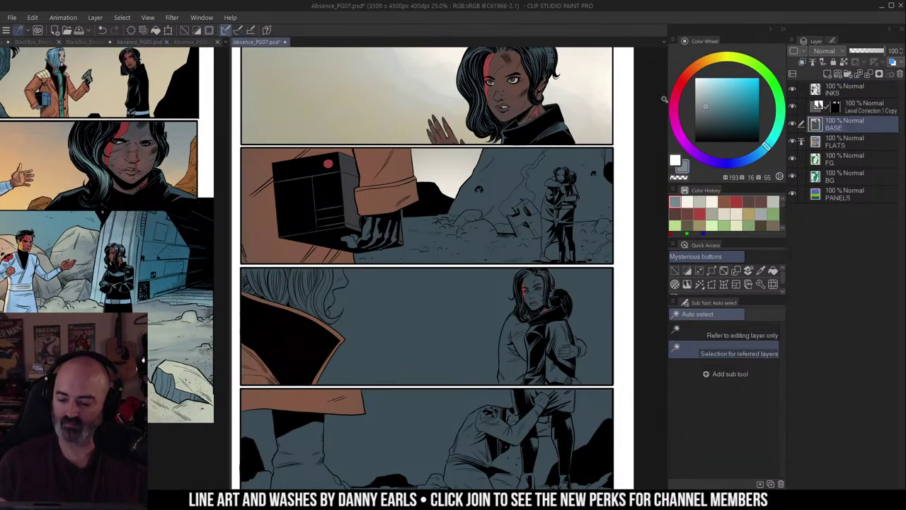
Step: Brush the sampled grey-blue over the second panel's selected large rock with Krupuk Wash 3
key(b)
click(766, 377)
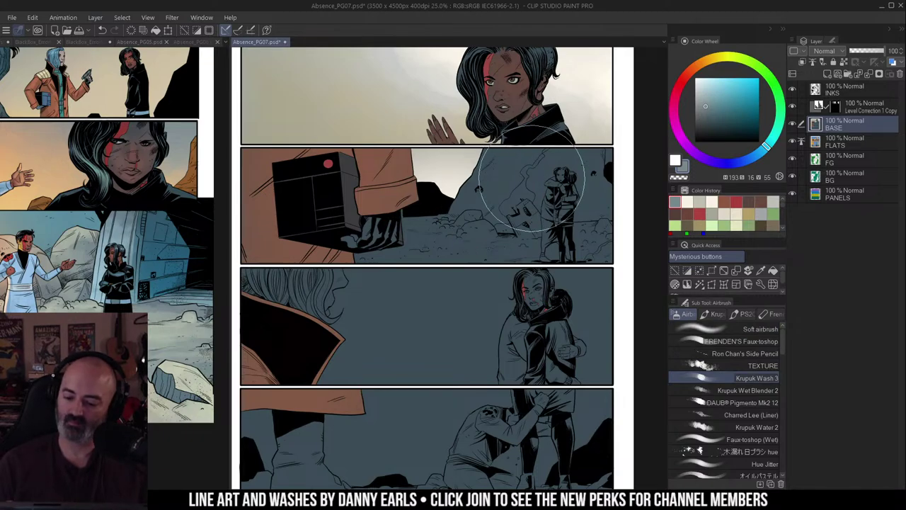
mouse_move(477, 186)
mouse_down()
mouse_move(518, 158)
mouse_move(532, 157)
mouse_move(542, 201)
mouse_move(570, 181)
mouse_move(596, 184)
mouse_up()
mouse_move(504, 162)
mouse_down()
mouse_move(484, 152)
mouse_move(470, 200)
mouse_move(493, 173)
mouse_move(522, 159)
mouse_move(518, 181)
mouse_move(539, 179)
mouse_move(564, 155)
mouse_up()
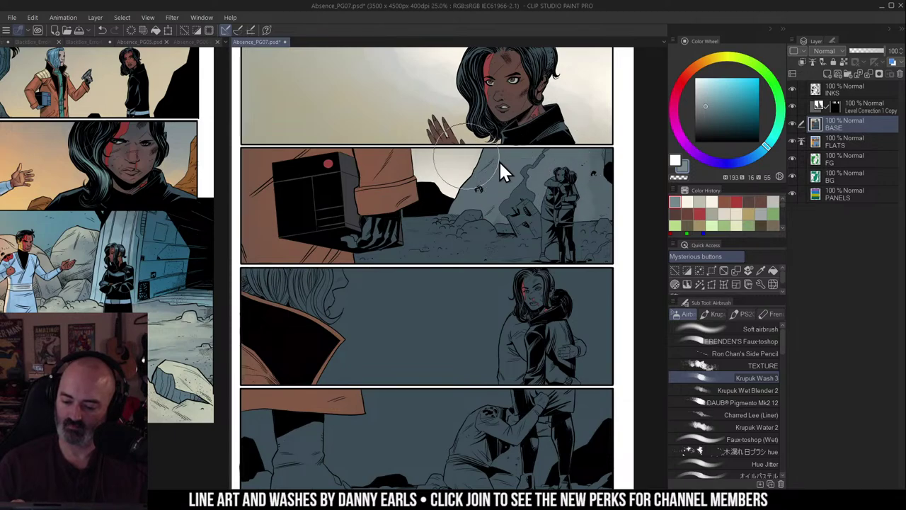
drag(504, 155, 468, 205)
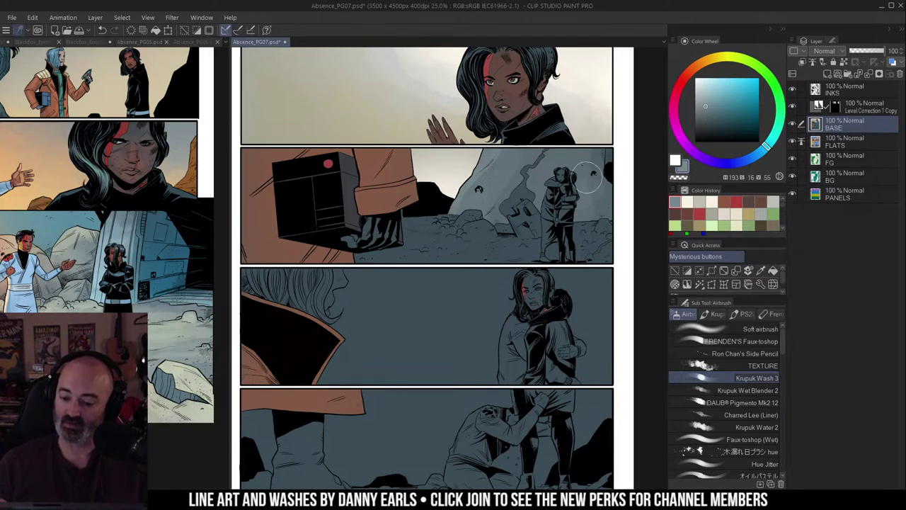
Step: Colour the second panel's flame with orange H 26, S 72, V 100 and its base with yellow H 52, S 55, V 100, and deselect
drag(530, 170, 500, 188)
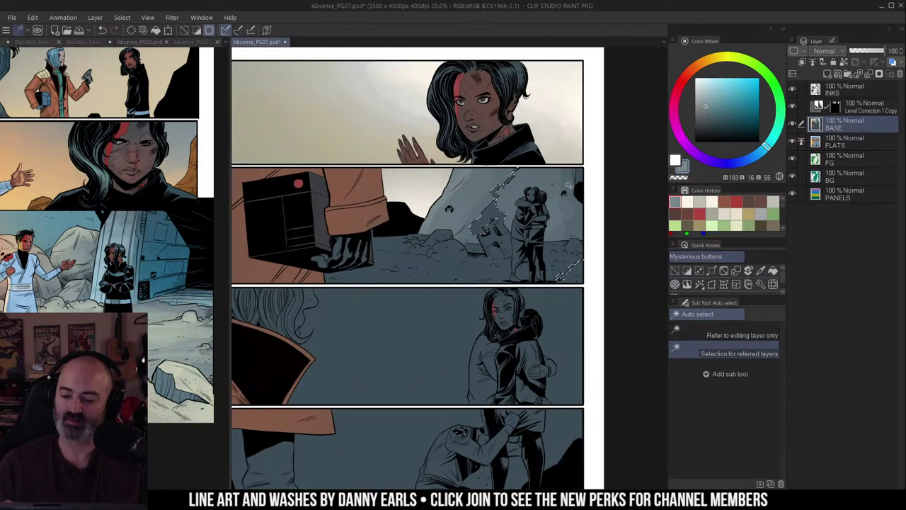
click(697, 65)
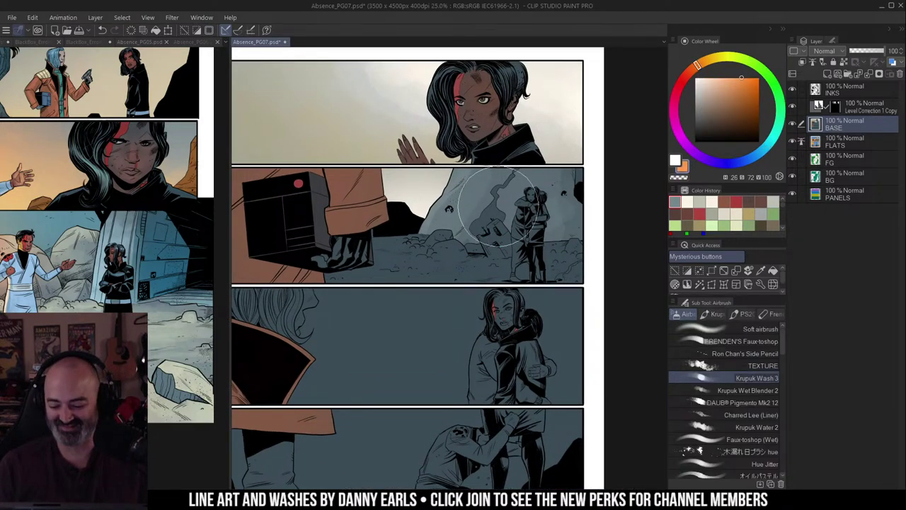
drag(506, 181, 487, 235)
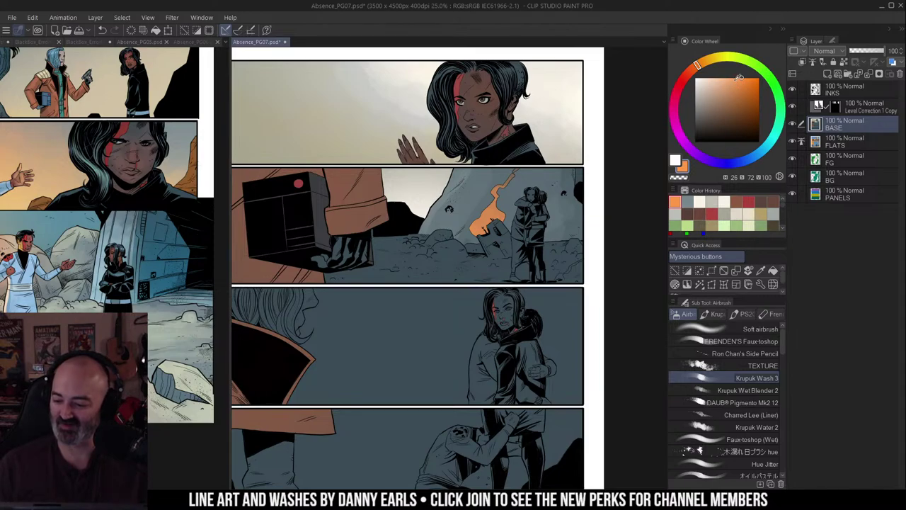
click(719, 59)
drag(470, 225, 497, 237)
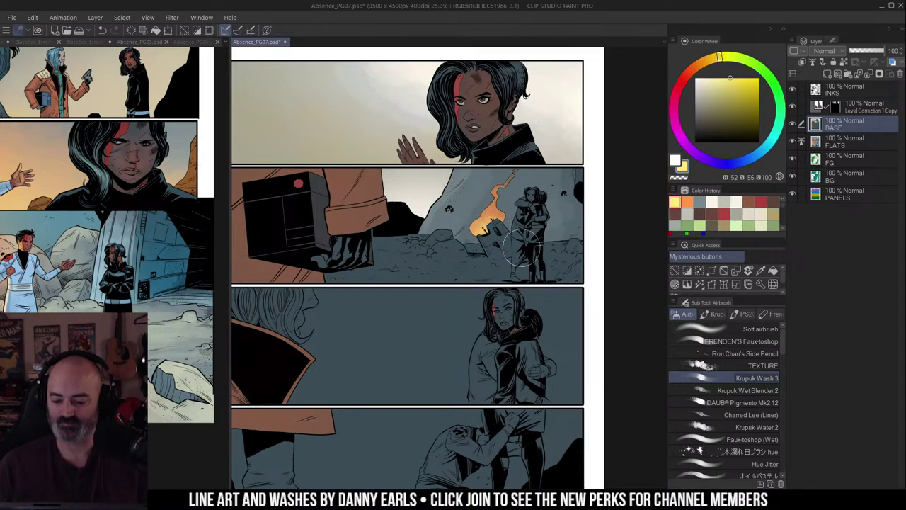
drag(553, 222, 534, 226)
key(ctrl+d)
Step: Auto-select the second panel's rocky ground and brush it with grey-blue H 196, S 23, V 45
key(m)
mouse_move(581, 191)
mouse_down()
mouse_move(568, 178)
mouse_move(573, 163)
mouse_up()
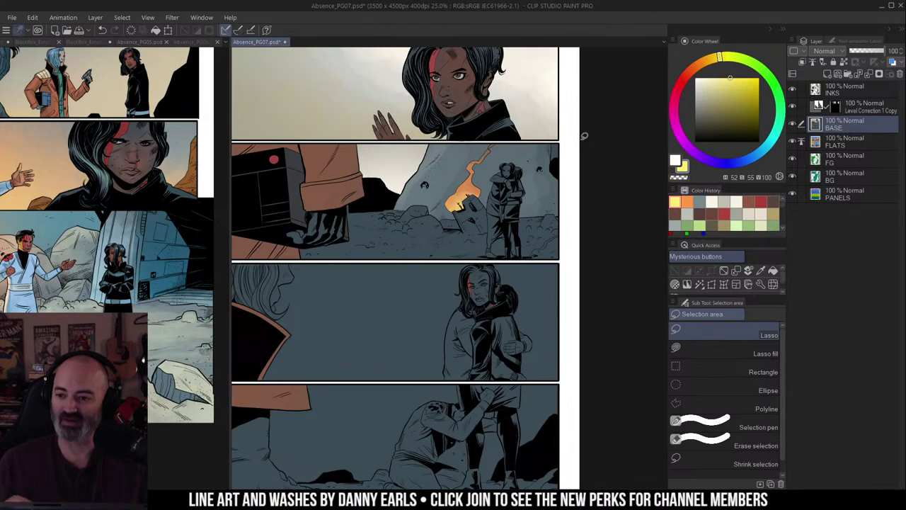
drag(467, 213, 484, 223)
key(w)
click(559, 258)
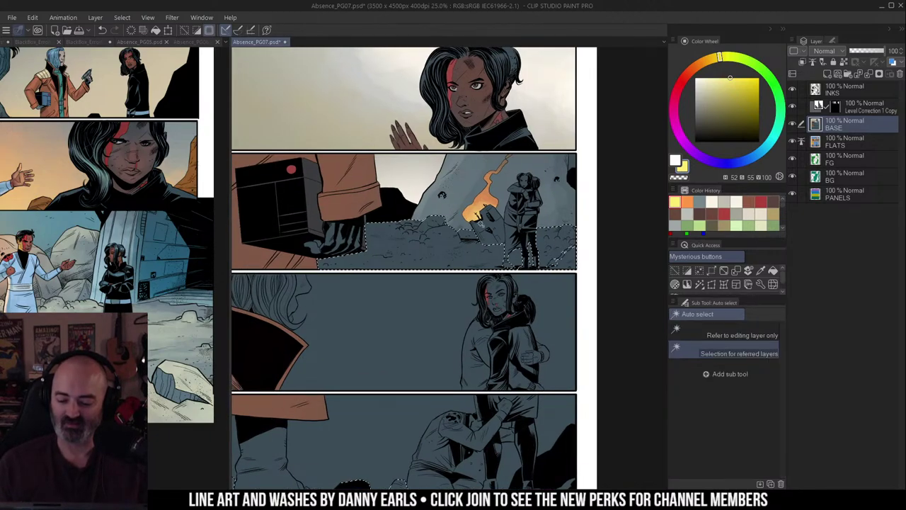
key(b)
alt+click(550, 188)
drag(550, 189, 578, 179)
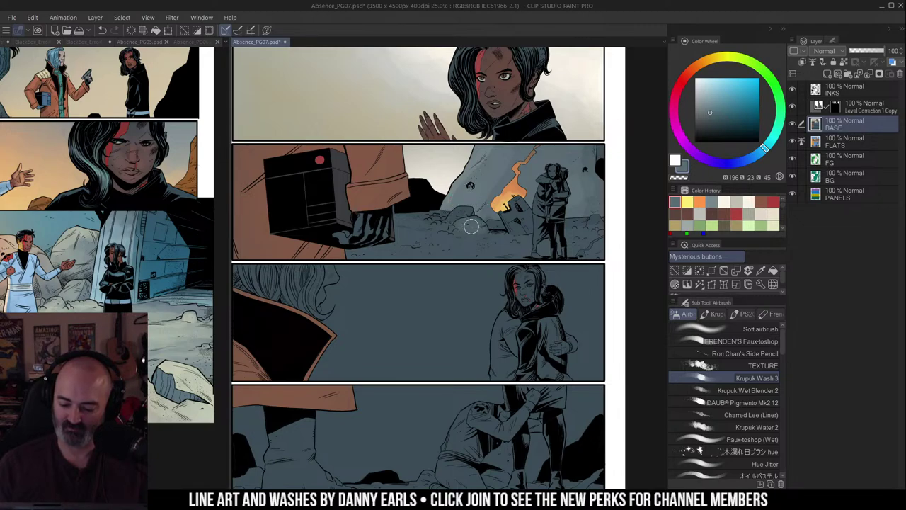
Step: Select the wreckage beside the second panel's flame and sample blue H 200, S 26, V 71 from the ship on Absence_PG05
scroll(460, 230, up, 1)
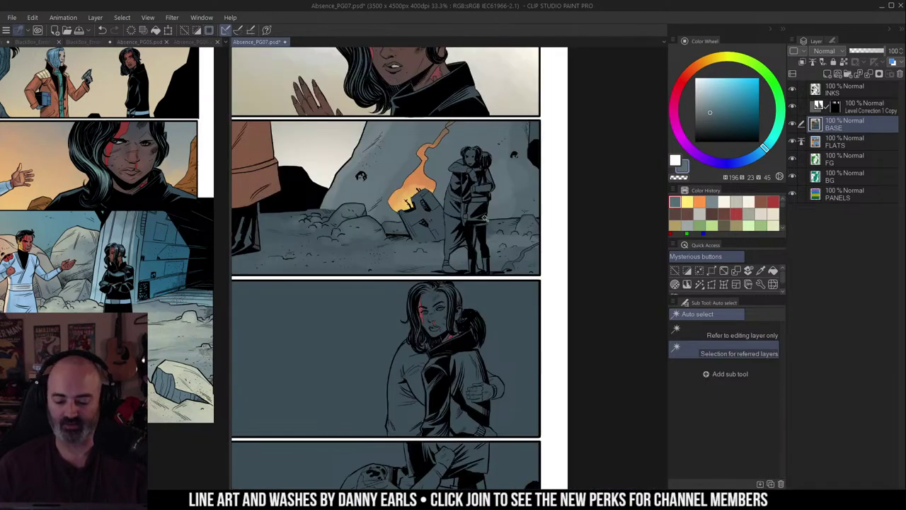
key(b)
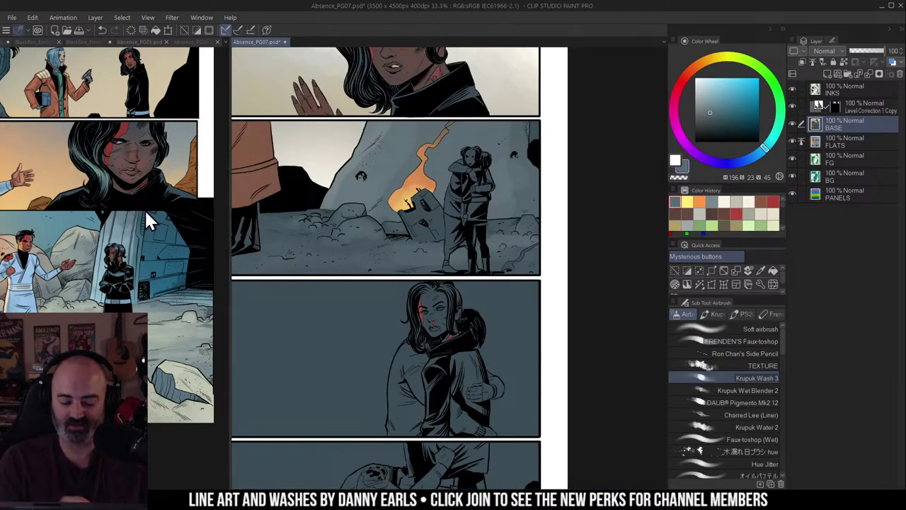
click(131, 232)
alt+click(131, 232)
click(432, 208)
Step: Brush the sampled blue over the second panel's wreckage with a resized Krupuk Wash 3, undoing the first oversized stroke
key(])
key(])
key(])
key(])
key(])
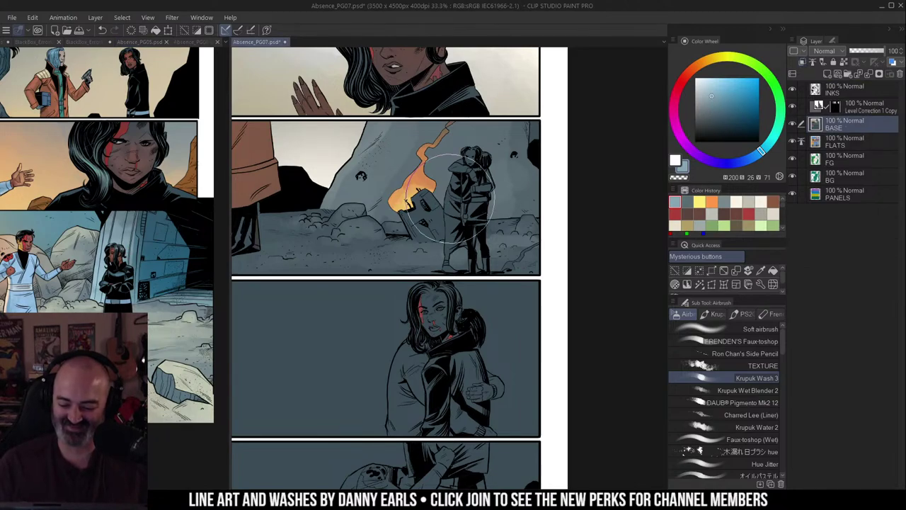
mouse_move(430, 197)
mouse_down()
mouse_move(458, 208)
mouse_move(433, 194)
mouse_move(426, 221)
mouse_move(436, 248)
mouse_up()
key(ctrl+z)
key([)
key([)
key([)
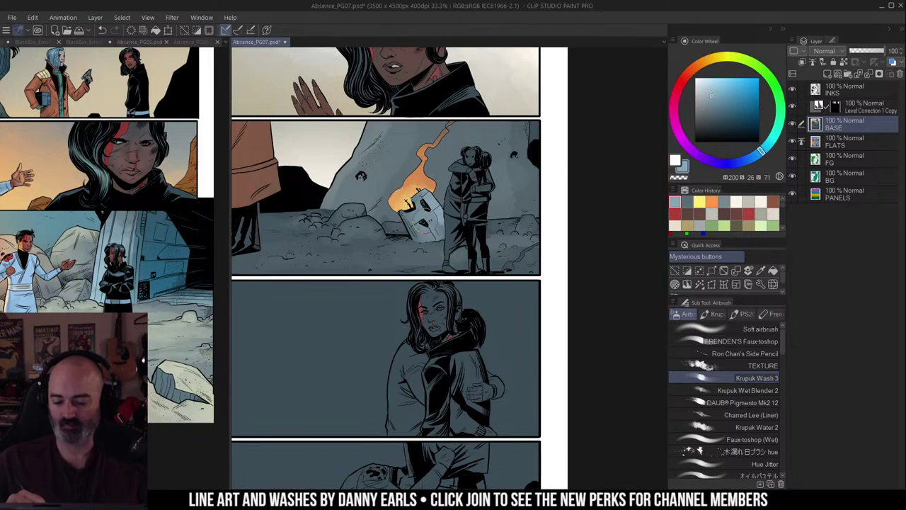
key(slash)
Step: Auto-select the coated figure's fingers in the second panel and face in the third using Selection for referred layers
alt+click(490, 203)
drag(499, 198, 558, 199)
drag(344, 204, 384, 191)
key(w)
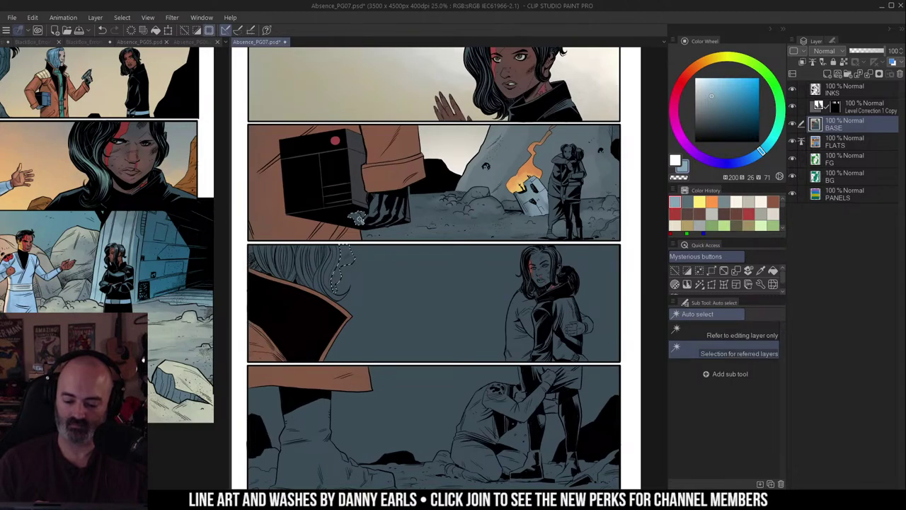
Step: Colour the selected face and fingers with the blue-haired figure's skin tone H 18, S 12, V 67 sampled from Absence_PG05
key(b)
click(85, 85)
scroll(84, 84, up, 1)
mouse_move(78, 78)
mouse_down()
mouse_move(135, 212)
mouse_move(122, 172)
mouse_up()
scroll(133, 202, up, 1)
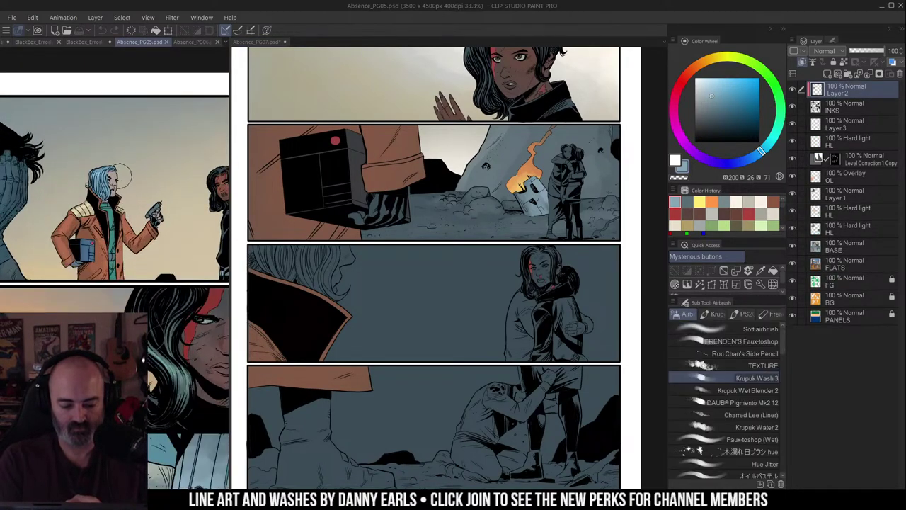
alt+click(121, 170)
click(435, 147)
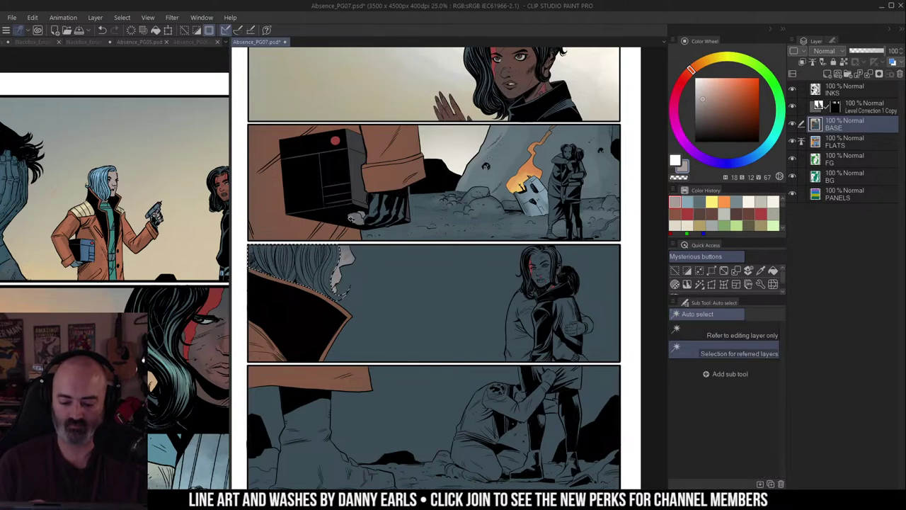
Step: Brush the third panel's selected hair with blue H 202, S 44, V 72 sampled from the figure's hair on Absence_PG05, and deselect
click(97, 181)
alt+click(103, 170)
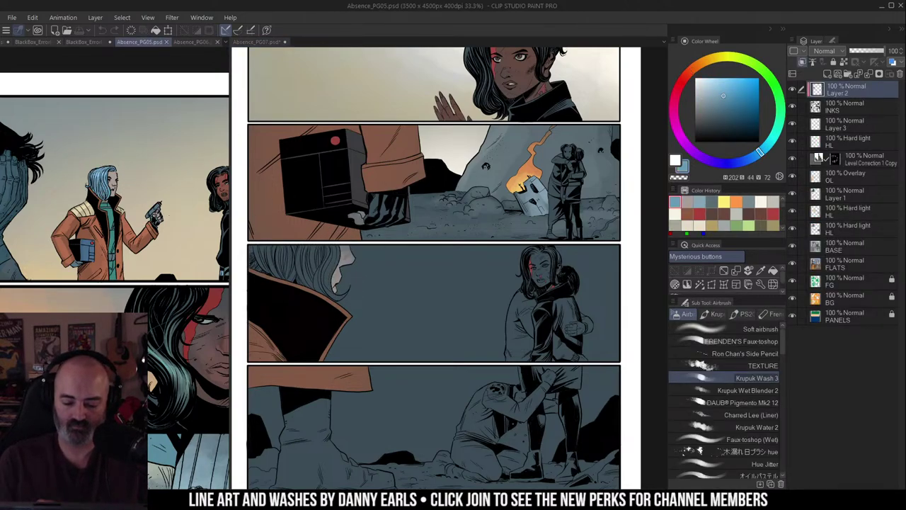
click(341, 252)
mouse_move(286, 239)
mouse_down()
mouse_move(324, 282)
mouse_move(347, 278)
mouse_up()
drag(485, 279, 423, 254)
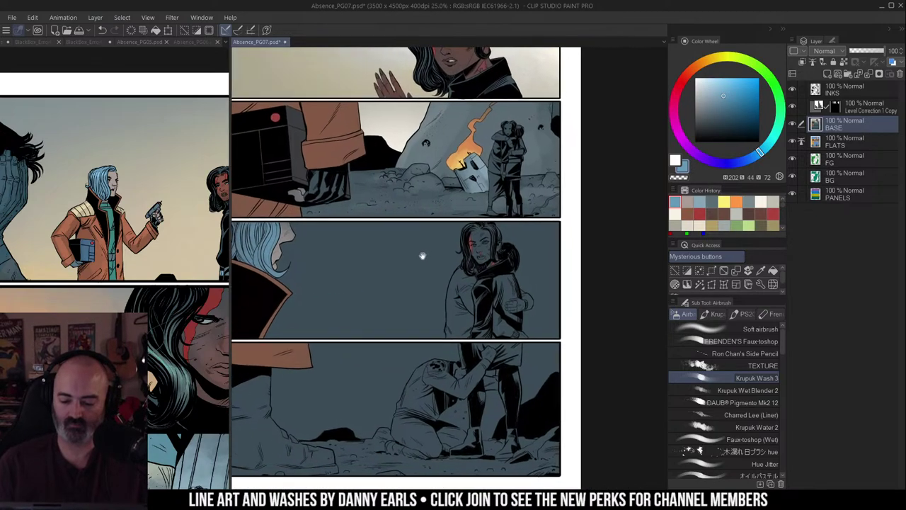
mouse_move(538, 227)
mouse_down()
mouse_move(582, 226)
mouse_move(481, 234)
mouse_up()
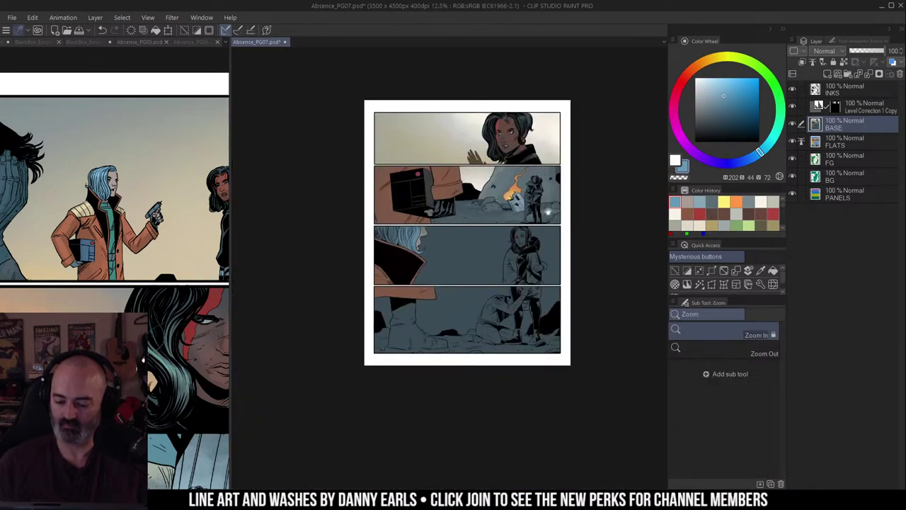
drag(548, 212, 522, 204)
key(m)
key(ctrl+d)
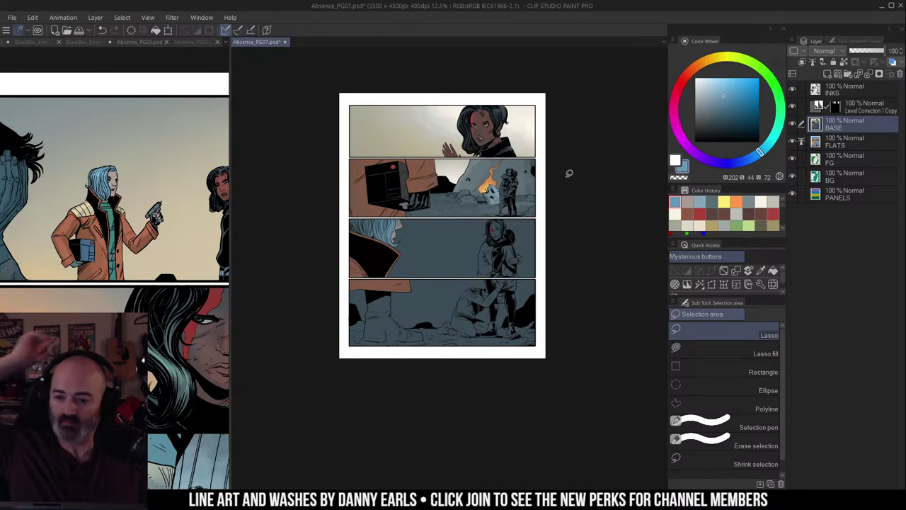
Step: Auto-select the panel backgrounds and limit the selection to the third panel's sky using the PANELS layer
drag(543, 172, 538, 170)
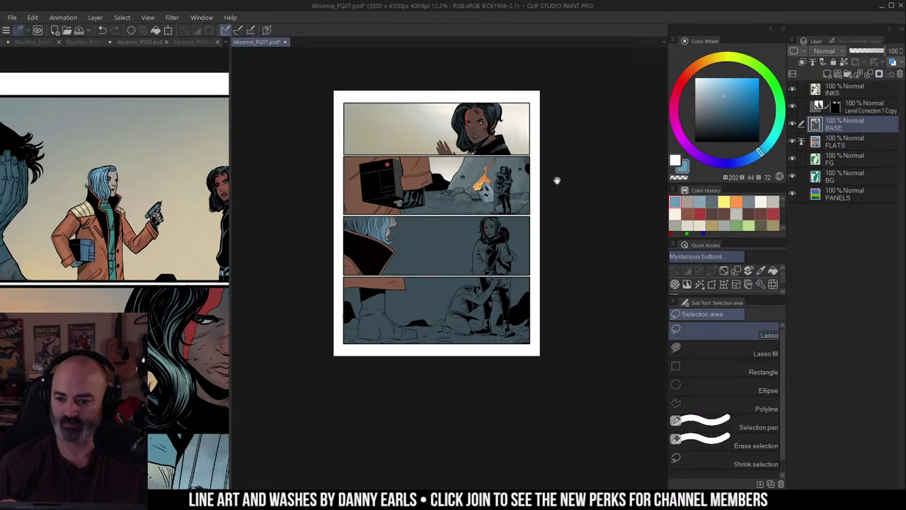
drag(557, 180, 521, 198)
drag(475, 235, 495, 236)
key(w)
click(498, 243)
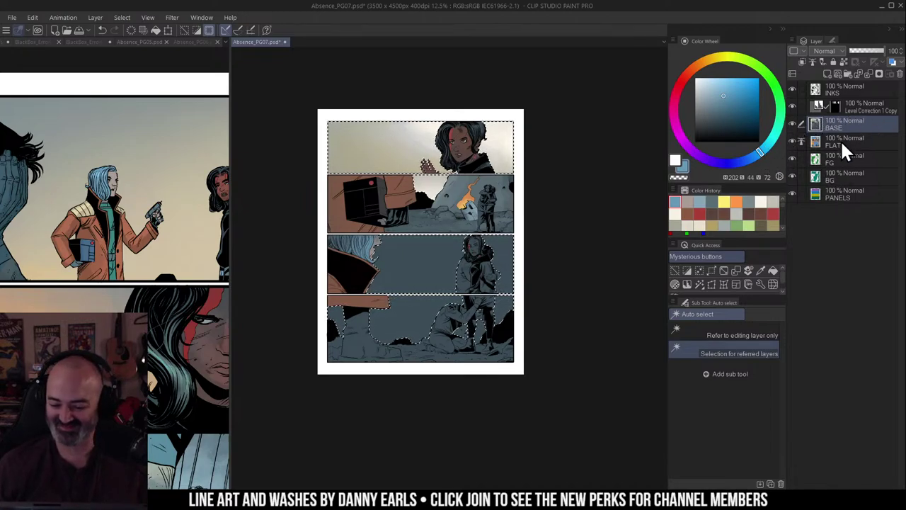
click(849, 192)
click(755, 332)
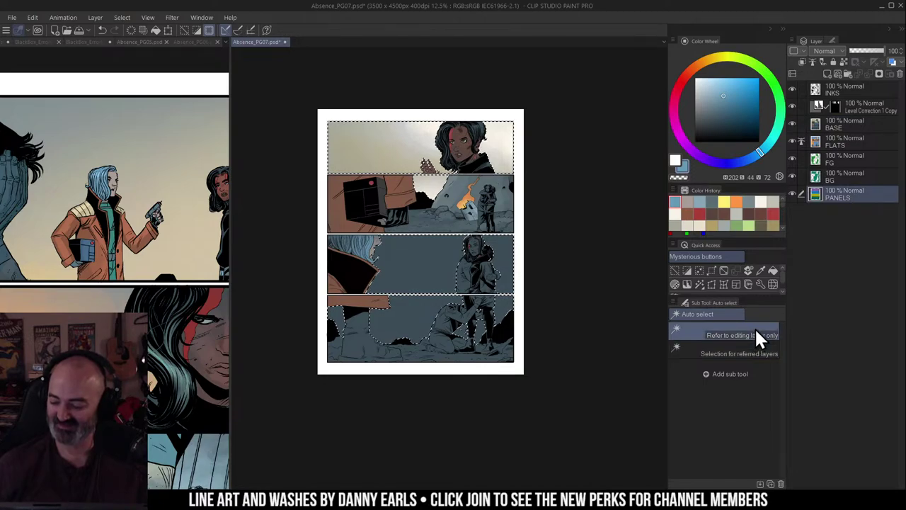
alt+shift+click(449, 289)
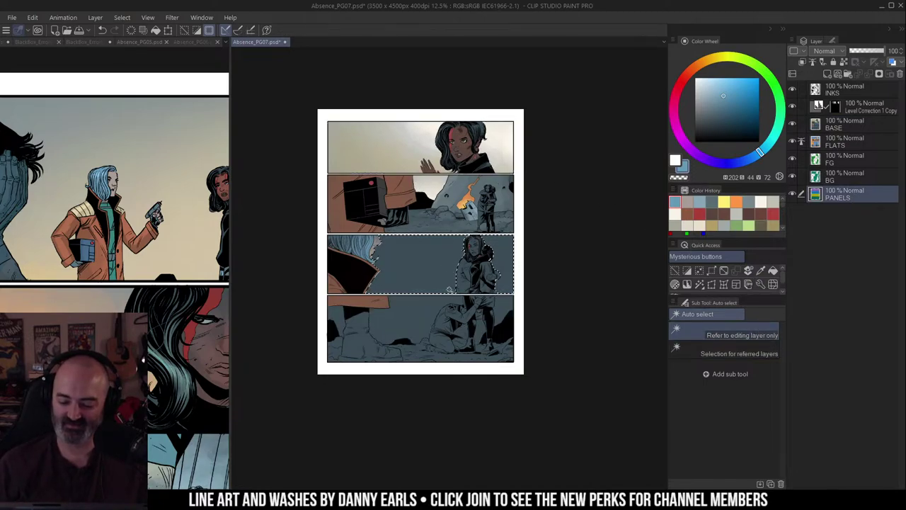
Step: Fill the third panel's sky on BASE with H 48, S 18, V 67 sampled from the top panel using an enlarged Soft airbrush
click(819, 127)
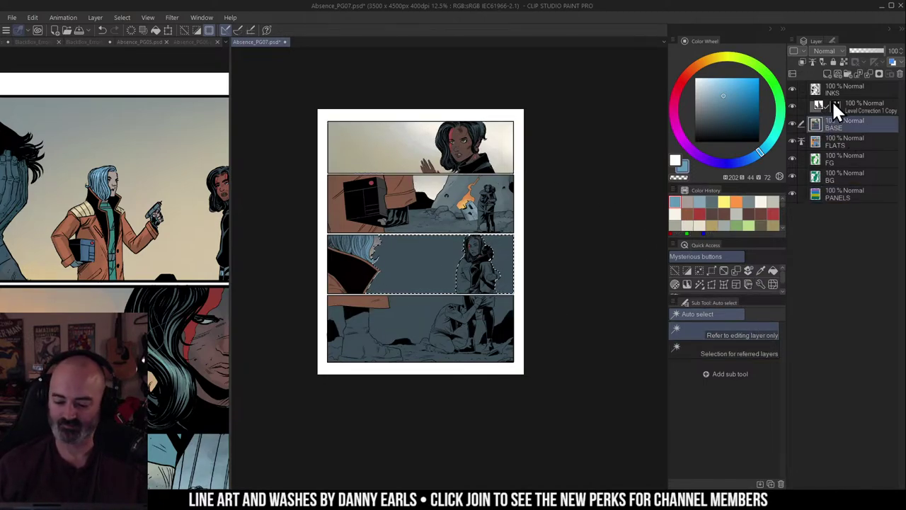
key(ctrl+h)
key(b)
alt+click(364, 152)
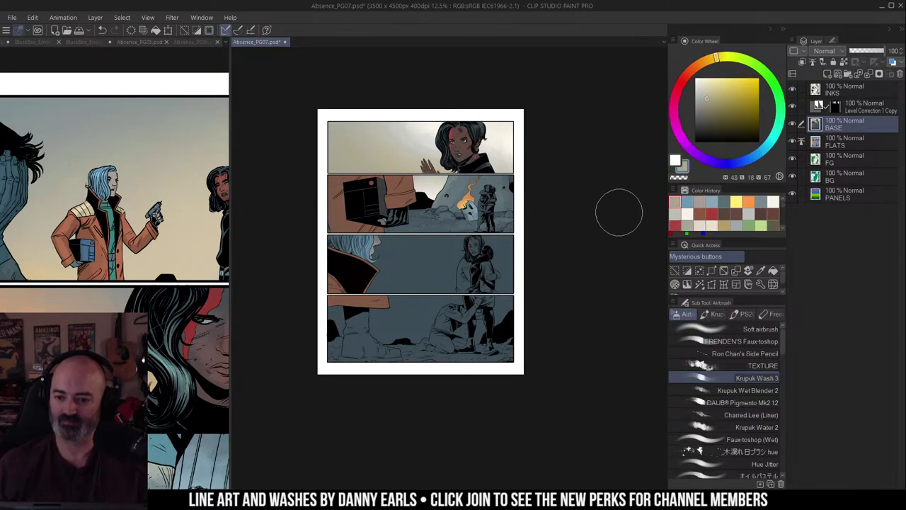
key(ctrl+d)
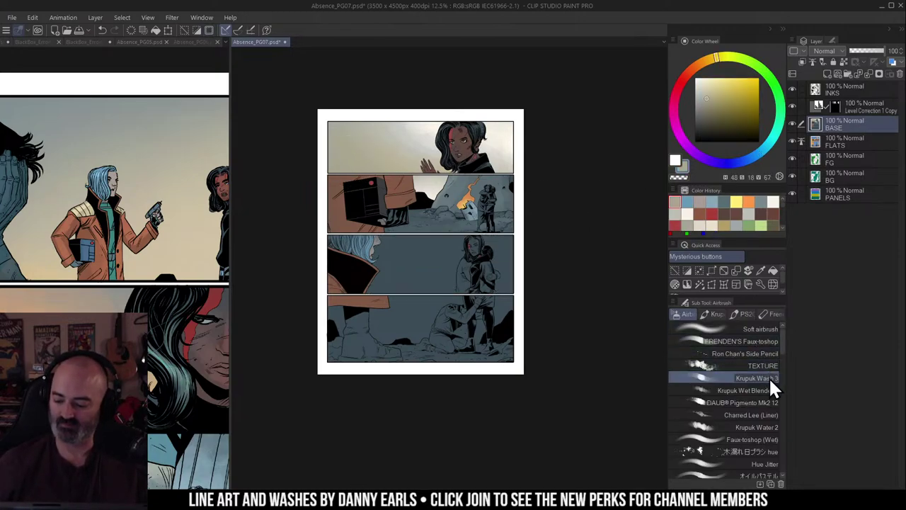
click(766, 329)
key(])
key(])
key(])
mouse_move(514, 289)
mouse_down()
mouse_move(629, 295)
mouse_move(350, 288)
mouse_move(560, 286)
mouse_up()
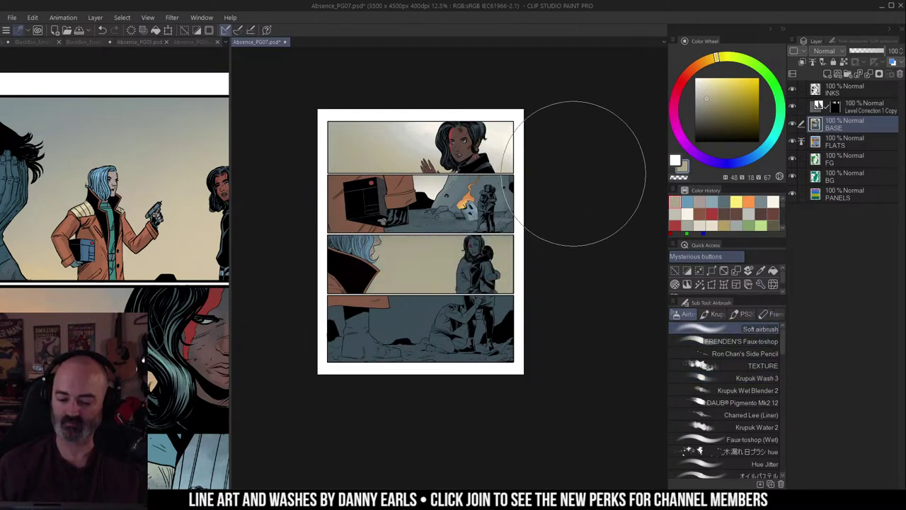
Step: Airbrush a pale glow of H 45, S 4, V 88 sampled from the top panel into the third panel's sky, and deselect
alt+click(427, 127)
alt+click(427, 134)
drag(426, 251, 365, 295)
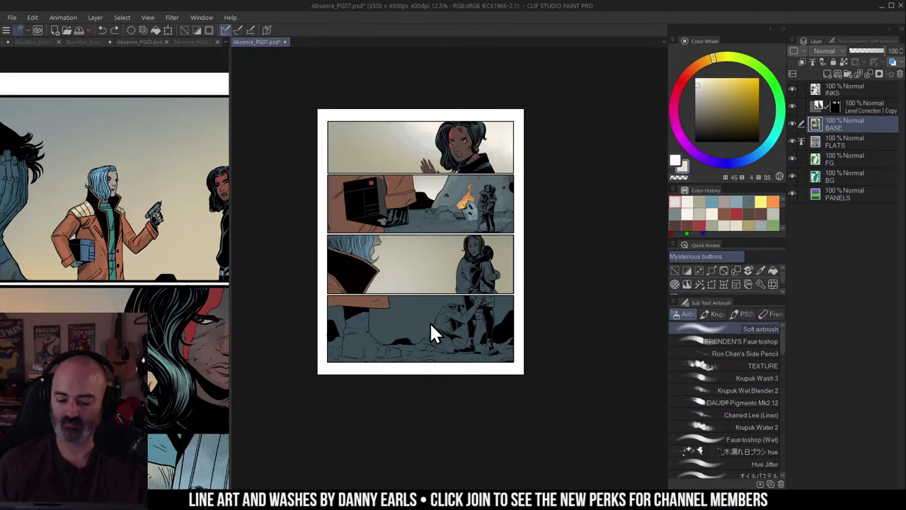
key(ctrl+z)
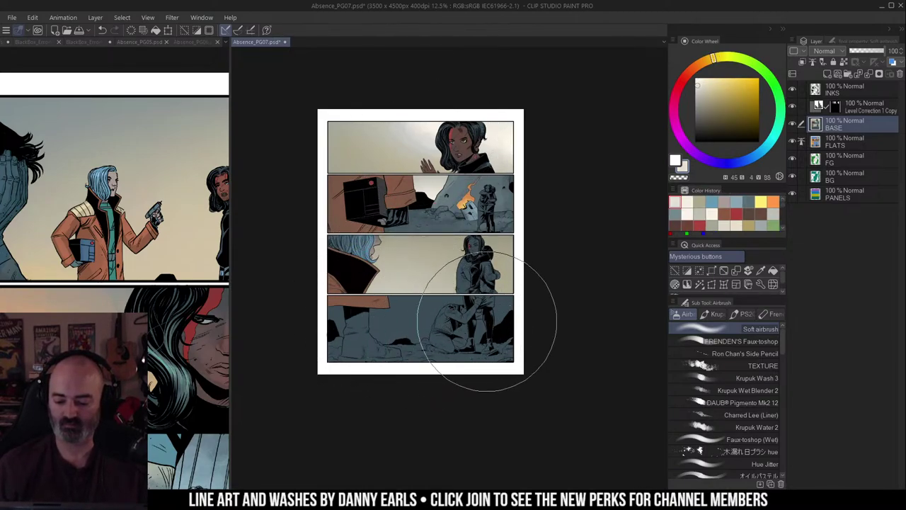
drag(538, 286, 558, 281)
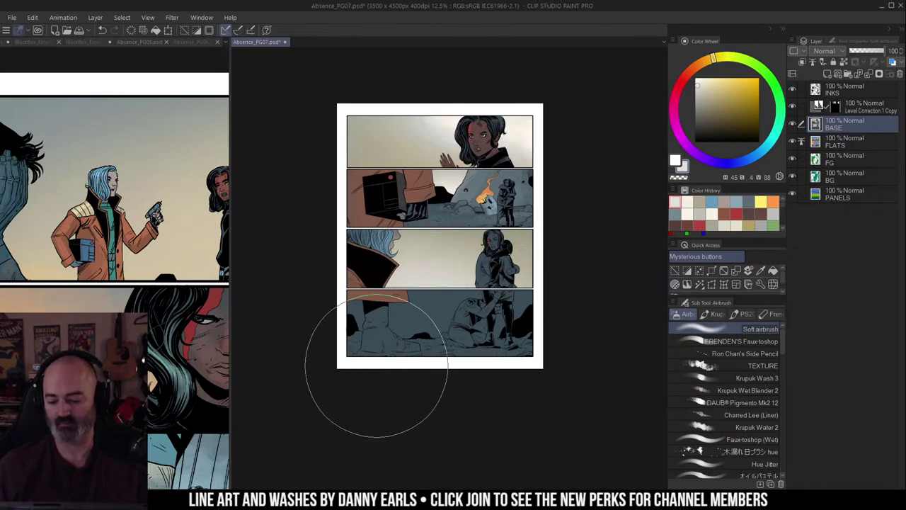
drag(570, 216, 563, 205)
key(m)
drag(484, 134, 488, 136)
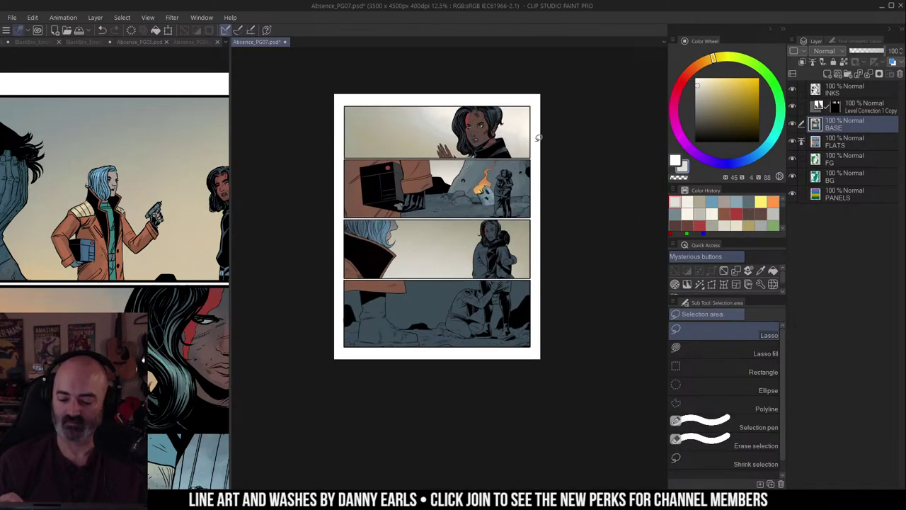
Step: Auto-select the panel backgrounds using the referred layers and limit the selection to the fourth panel's sky with the PANELS layer
drag(484, 316, 497, 277)
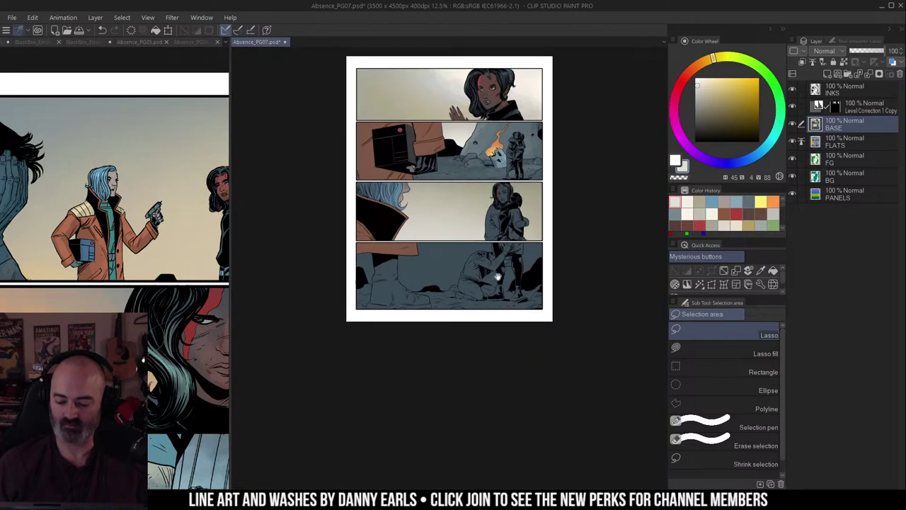
key(w)
click(449, 256)
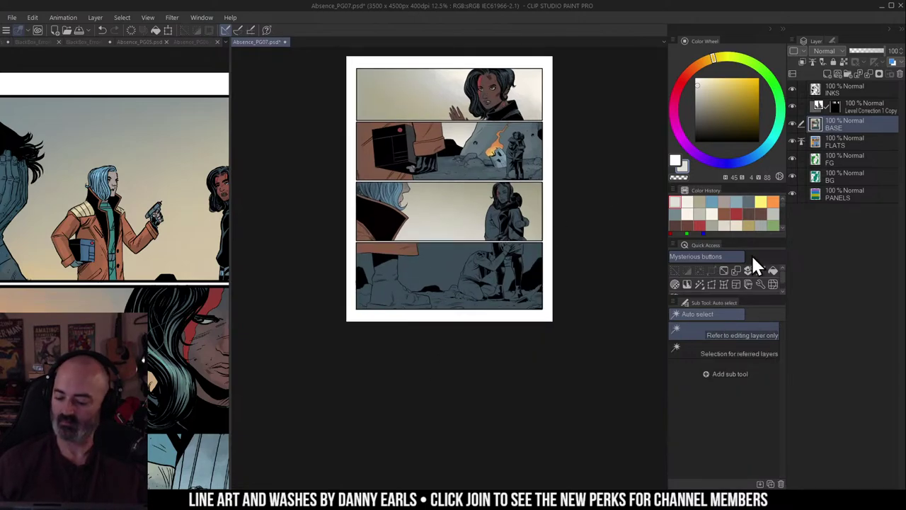
click(743, 354)
click(446, 264)
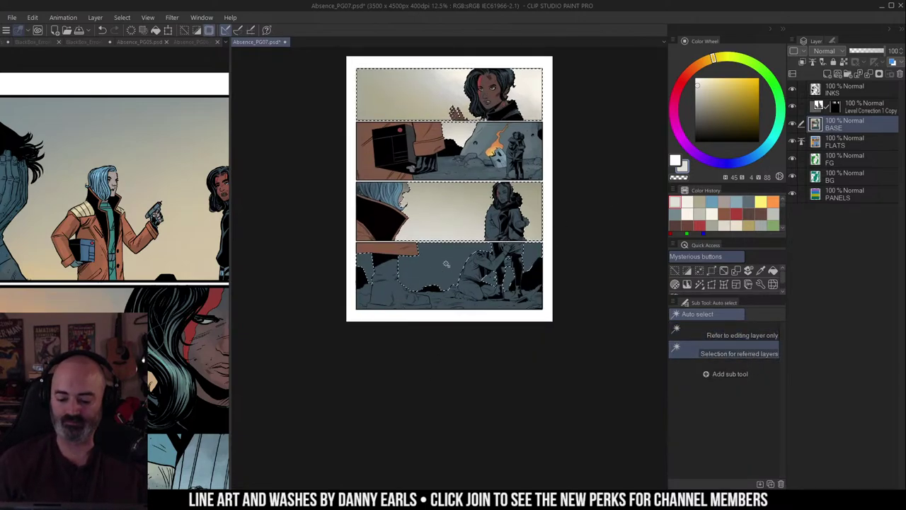
click(828, 201)
click(736, 334)
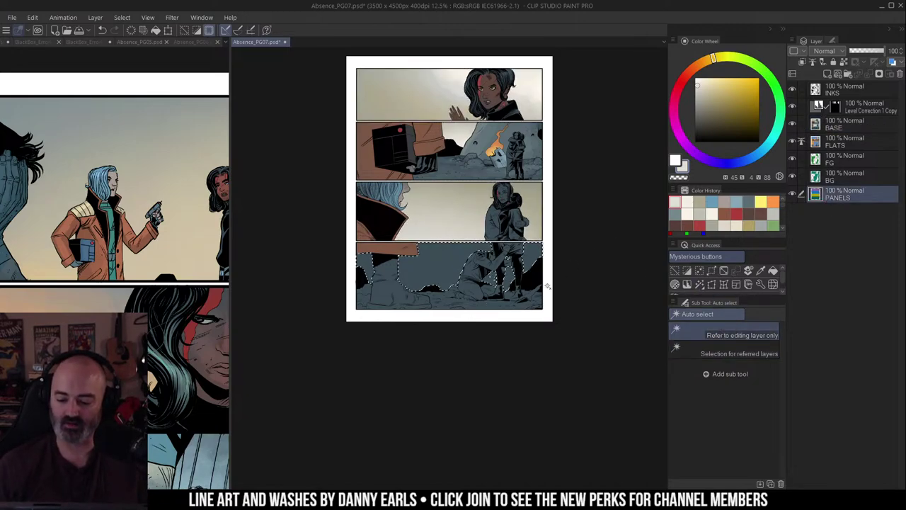
Step: Airbrush the fourth panel's sky on BASE with H 51, S 14, V 71 and a pale H 43, S 6, V 93 sampled from the third panel
key(ctrl+d)
key(b)
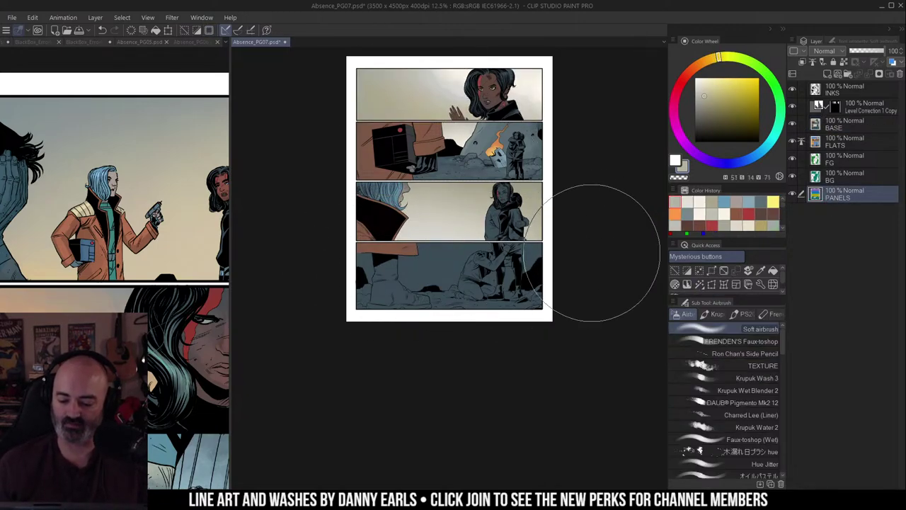
click(825, 125)
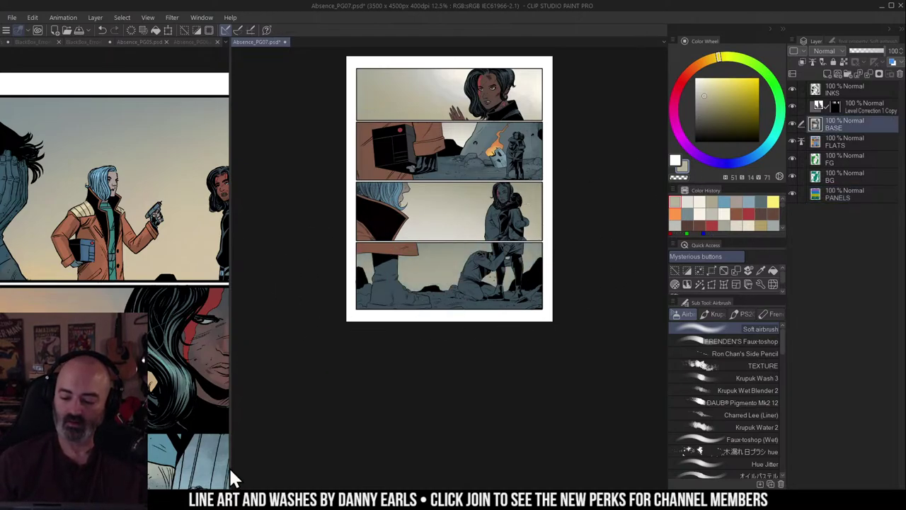
alt+click(453, 228)
drag(434, 310, 501, 307)
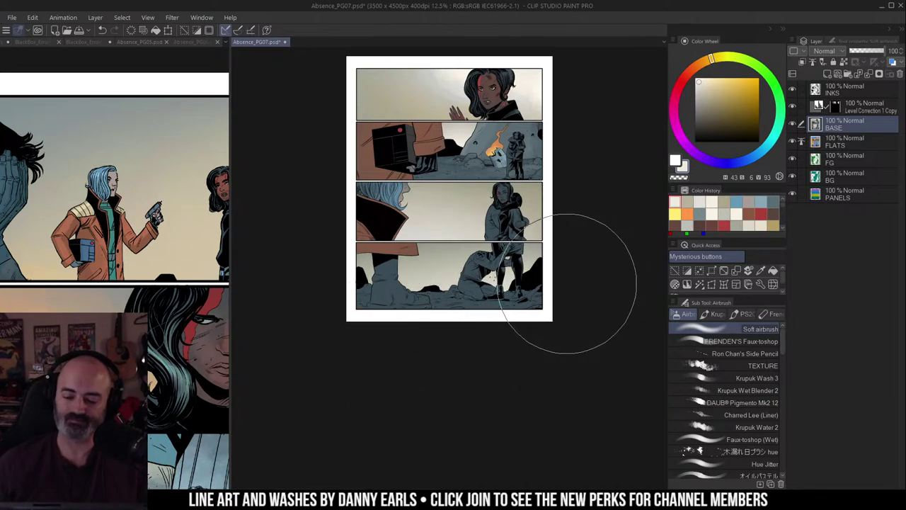
Step: Auto-select the fourth panel's large boot from the referred layers and adjust its saturation to -50 and luminosity to -4
key(w)
click(396, 296)
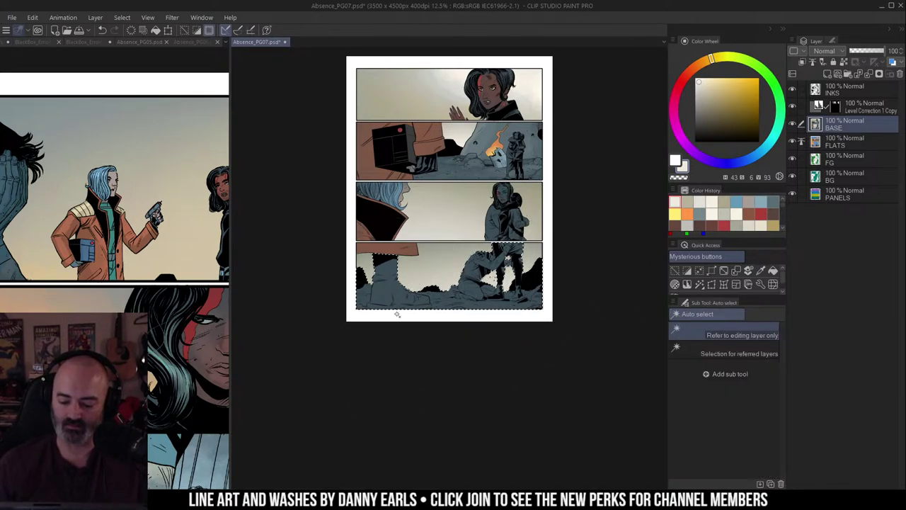
click(724, 354)
click(395, 293)
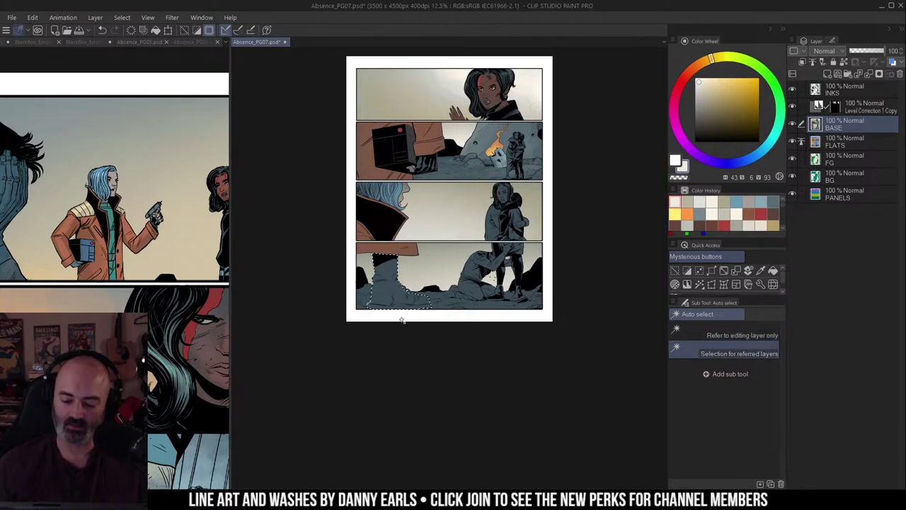
key(ctrl+u)
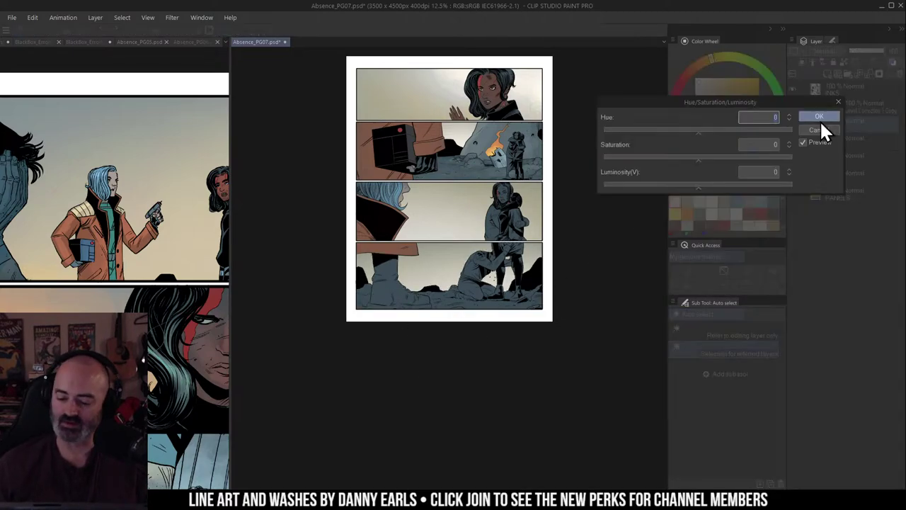
drag(651, 158, 649, 160)
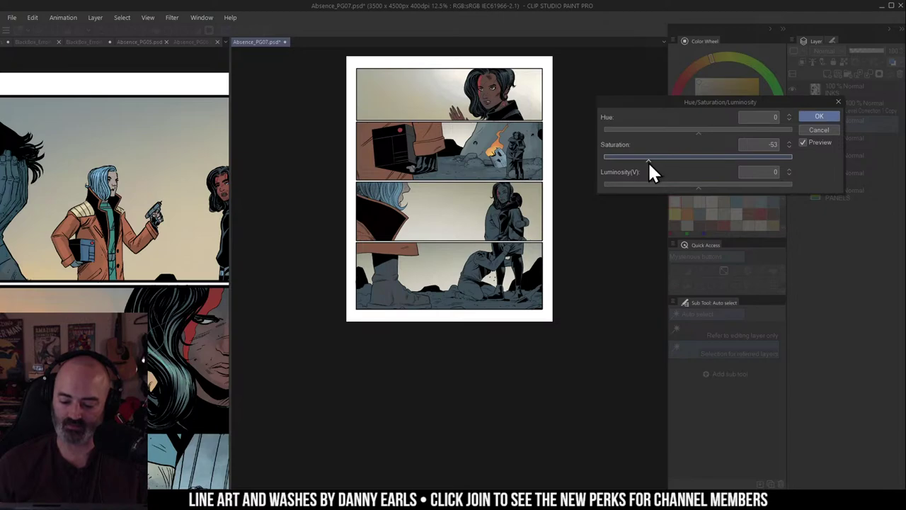
drag(697, 186, 692, 188)
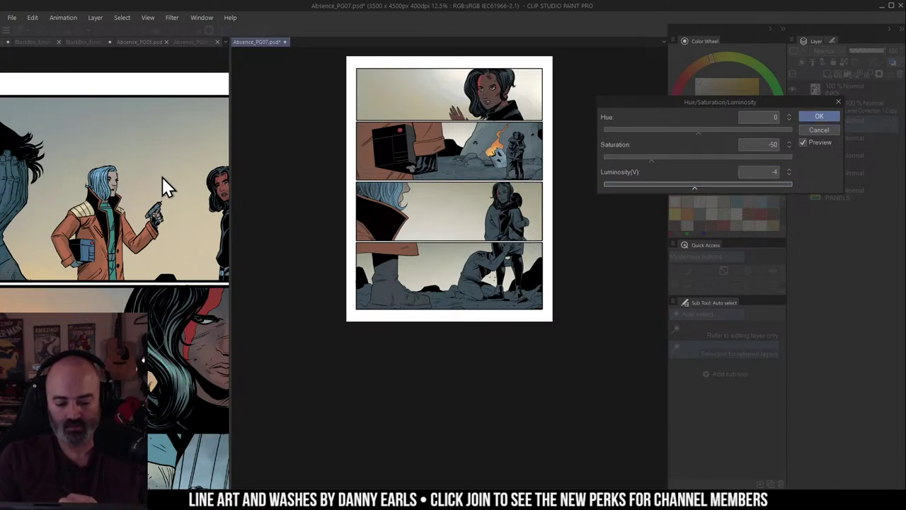
click(816, 118)
Step: Check the Absence_PG05 reference and adjust the fourth panel's large boot with saturation -48 and luminosity 13
key(z)
click(182, 368)
drag(182, 371, 176, 186)
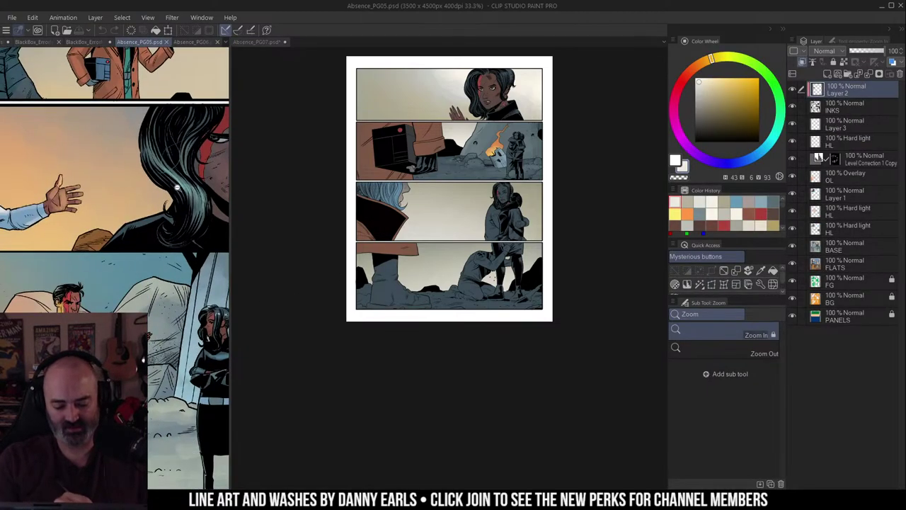
key(ctrl+minus)
mouse_move(154, 283)
mouse_down()
mouse_move(221, 221)
mouse_move(155, 276)
mouse_up()
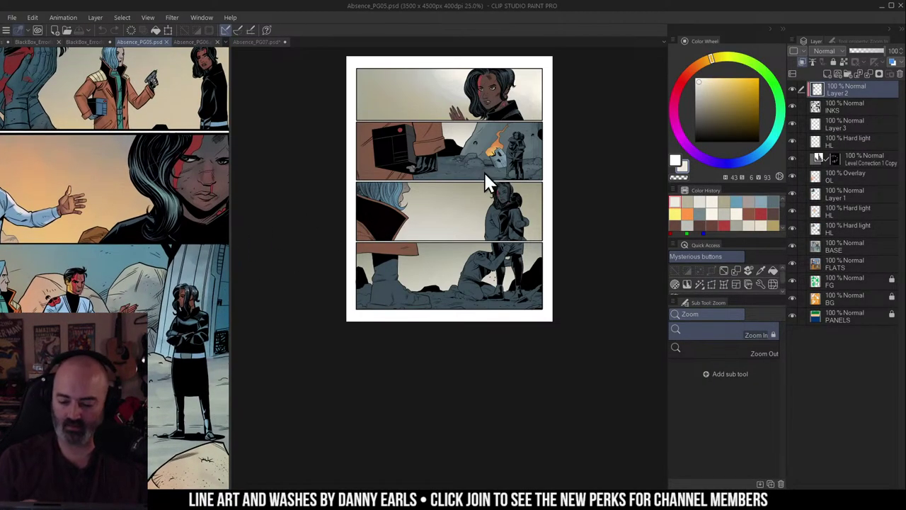
click(482, 183)
key(w)
click(398, 296)
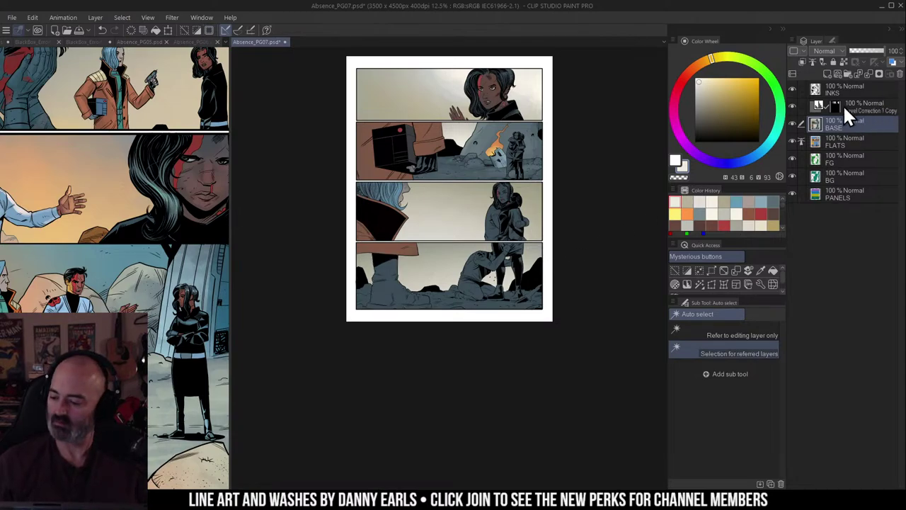
key(ctrl+u)
click(649, 162)
drag(649, 162, 652, 162)
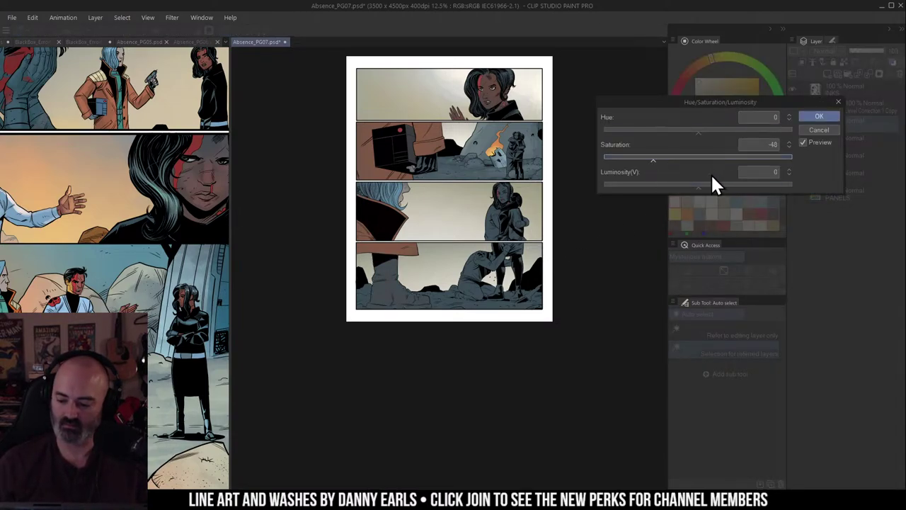
click(712, 186)
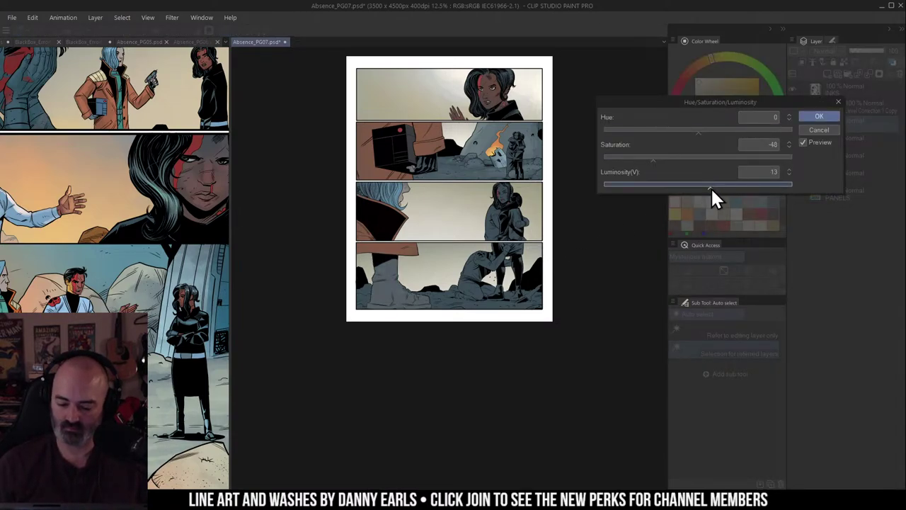
click(813, 118)
key(m)
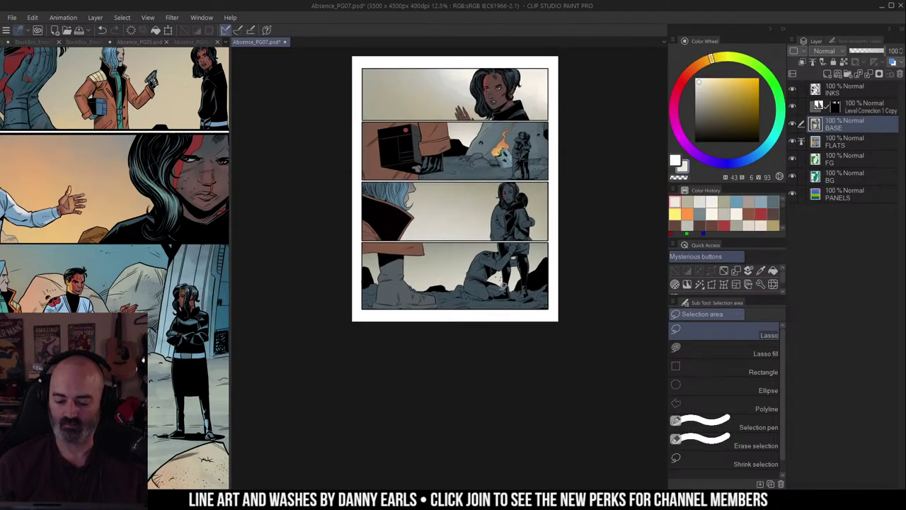
Step: Auto-select the red blood areas, brush the kneeling figure's shoulder wound with sampled red H 3, S 58, V 60, and deselect
ctrl+click(486, 307)
drag(490, 313, 524, 332)
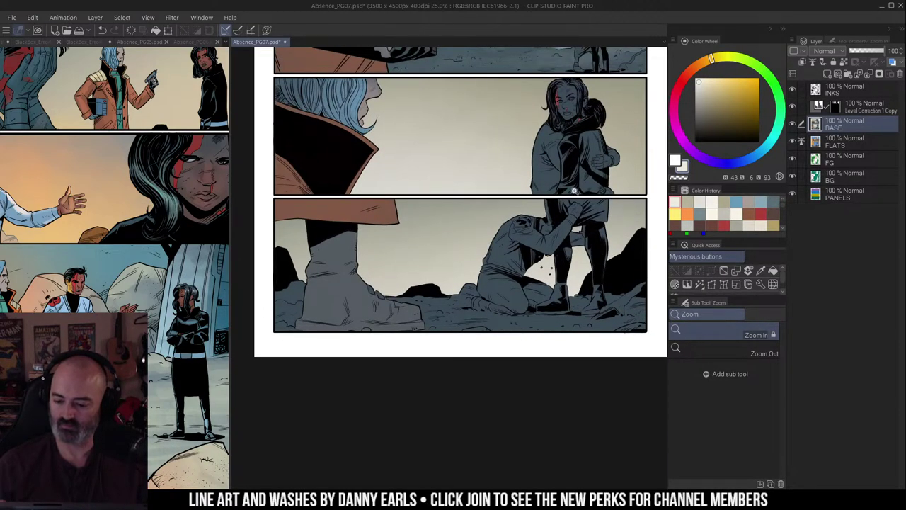
key(w)
ctrl+click(563, 106)
key(b)
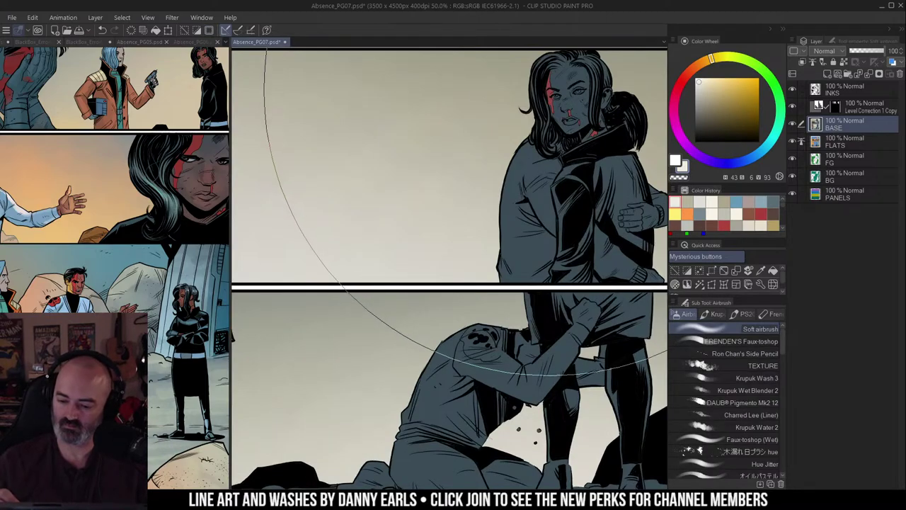
alt+click(553, 92)
drag(538, 202, 482, 366)
key(m)
scroll(579, 223, down, 2)
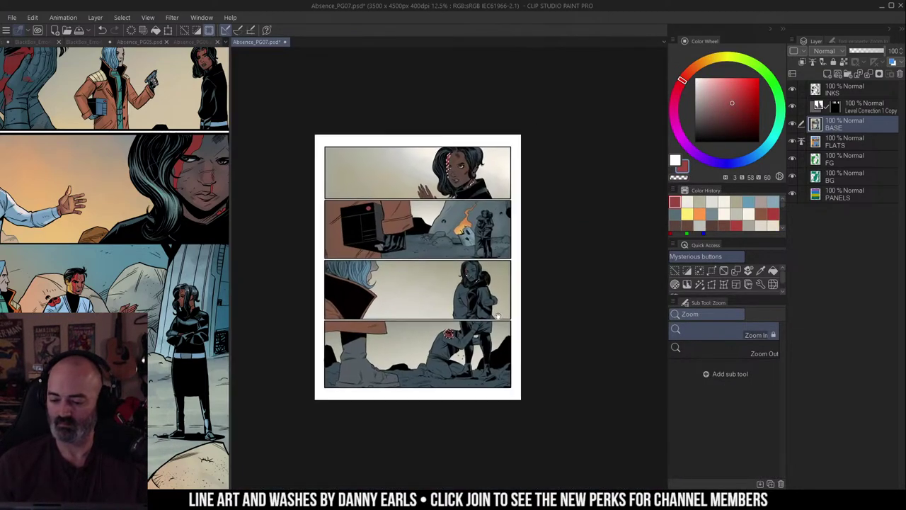
drag(545, 199, 582, 191)
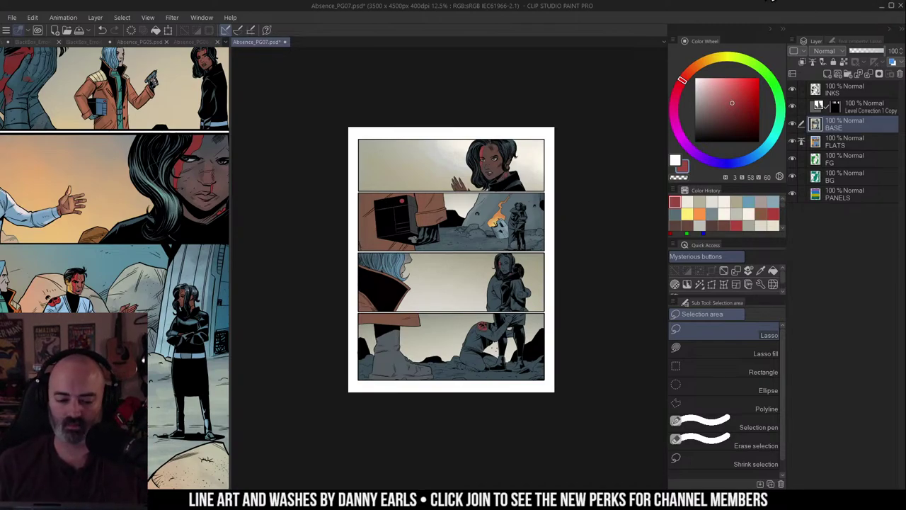
Step: Open the recent file DANNYEARLS_DD.clip and examine its INKS layer in isolation against the full colours, returning to Absence_PG07
click(13, 19)
mouse_move(60, 64)
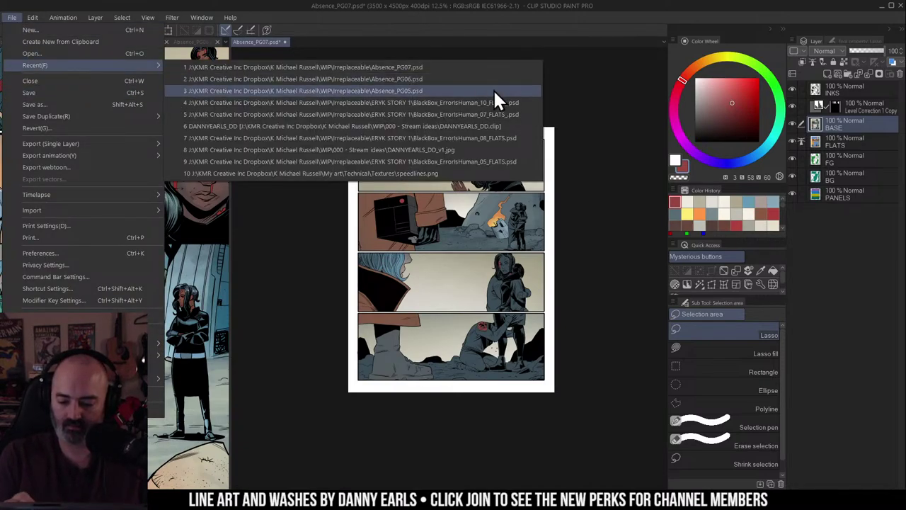
click(514, 127)
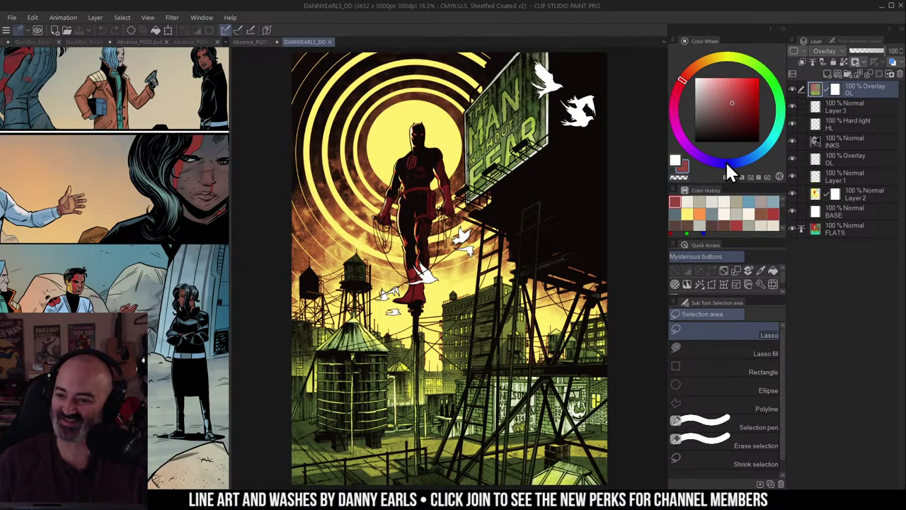
alt+click(793, 139)
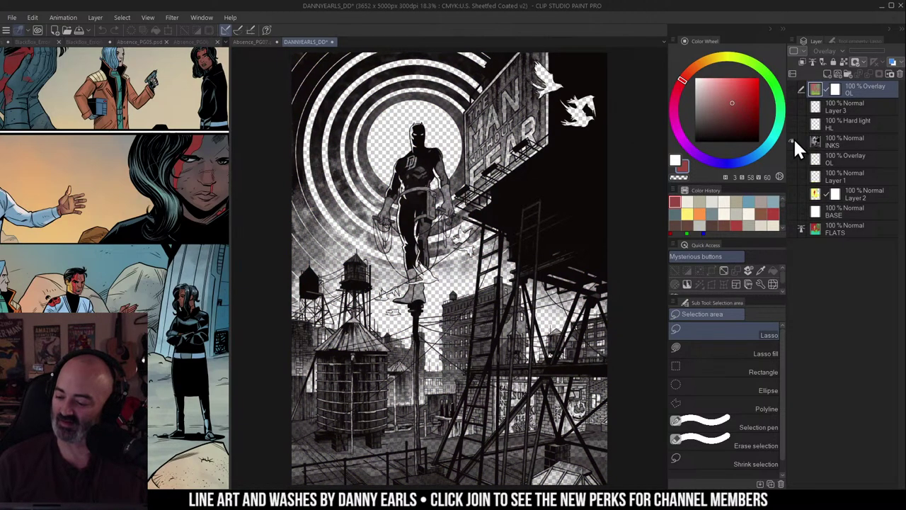
alt+click(792, 140)
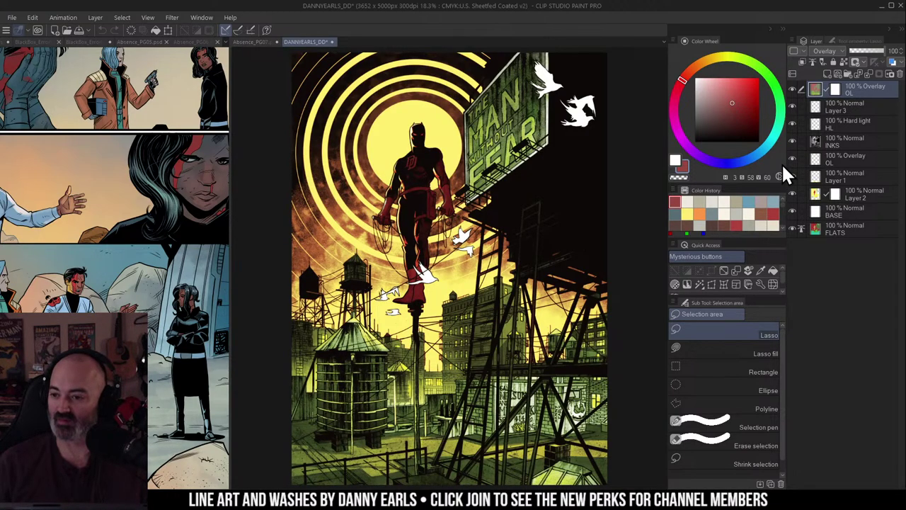
click(256, 42)
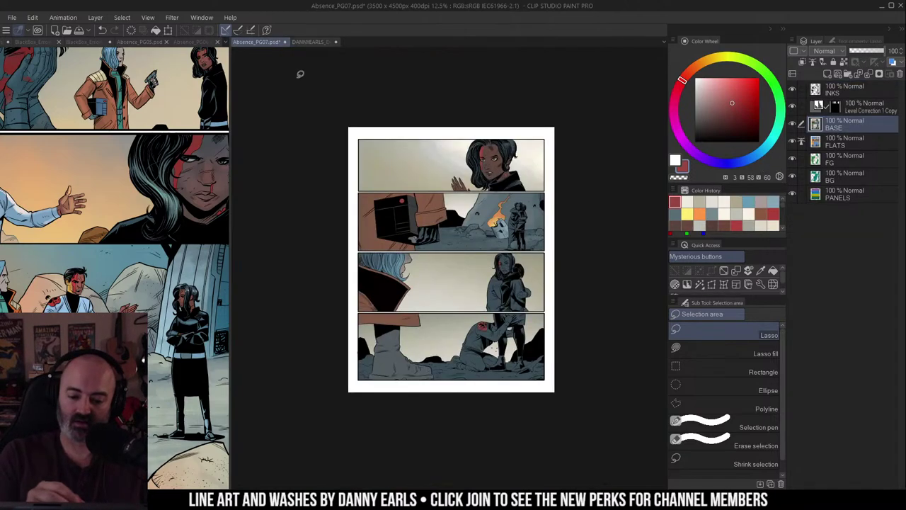
click(143, 201)
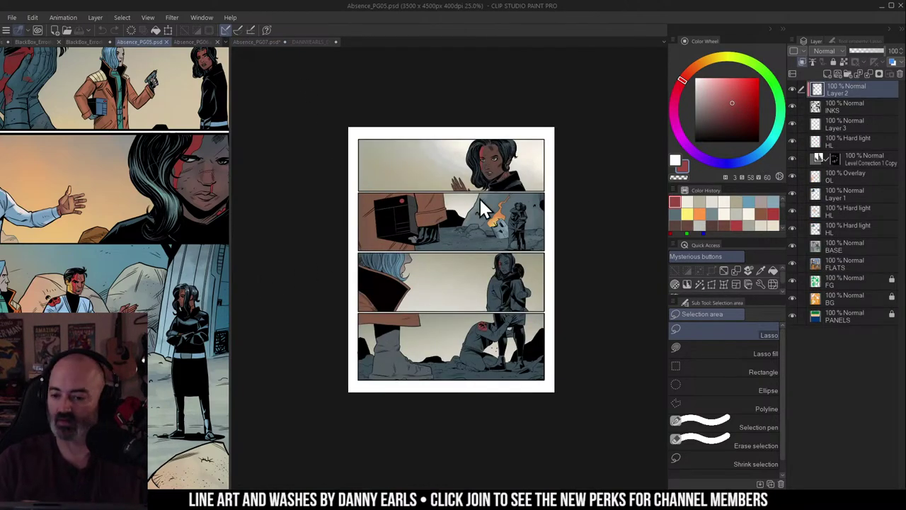
click(481, 199)
drag(525, 180, 525, 175)
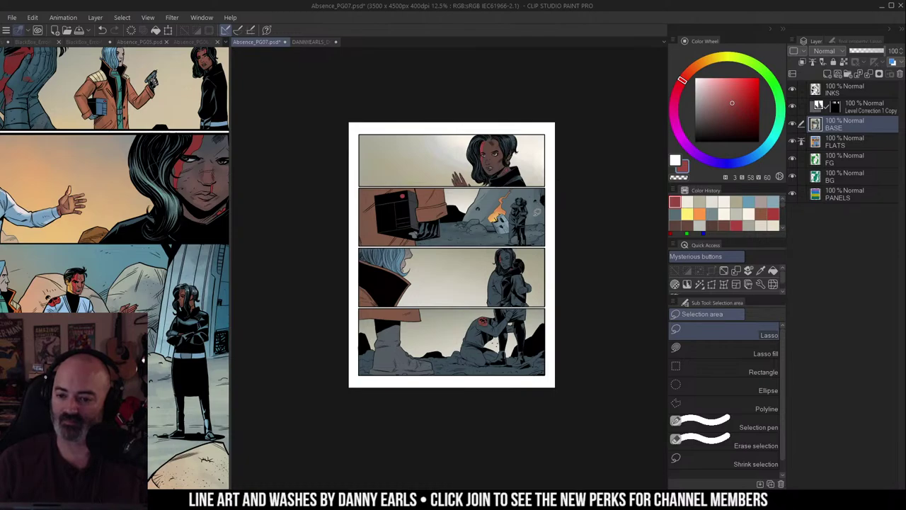